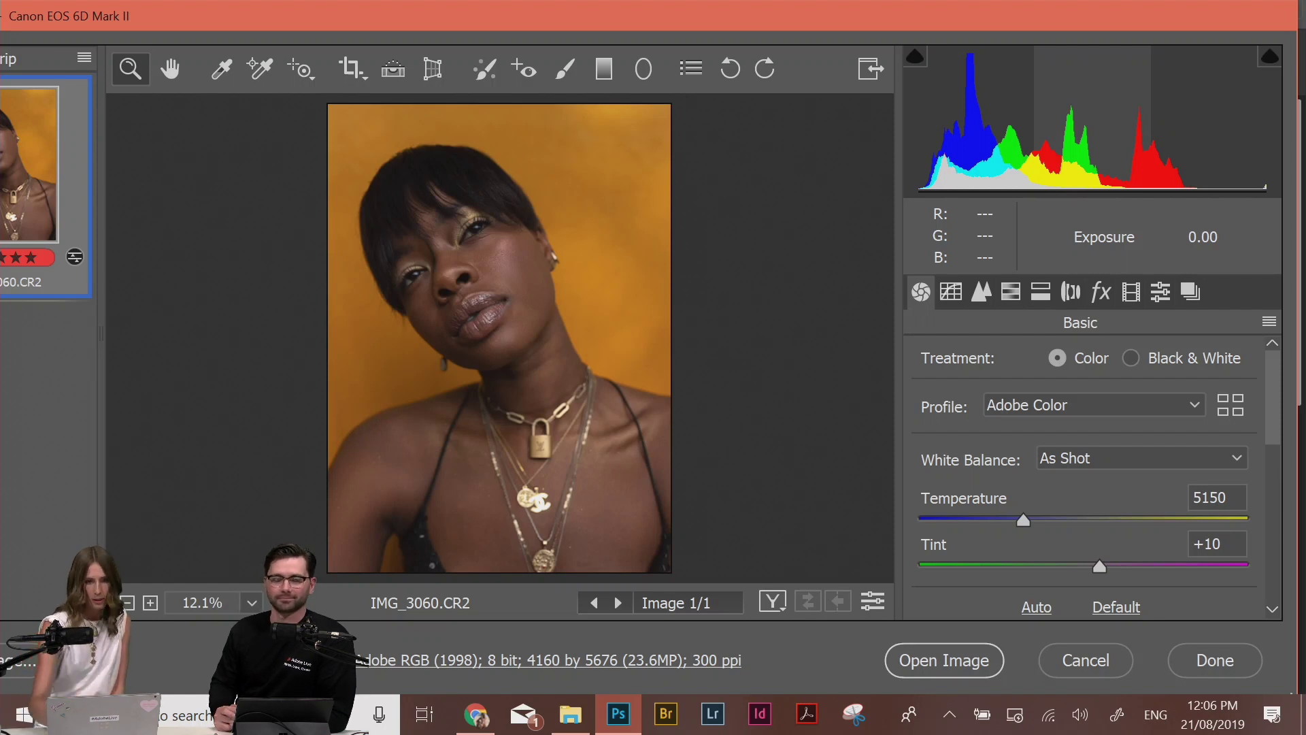
Reset the portrait's Basic tonal adjustments to their default values
scroll(1278, 449, "down", 3)
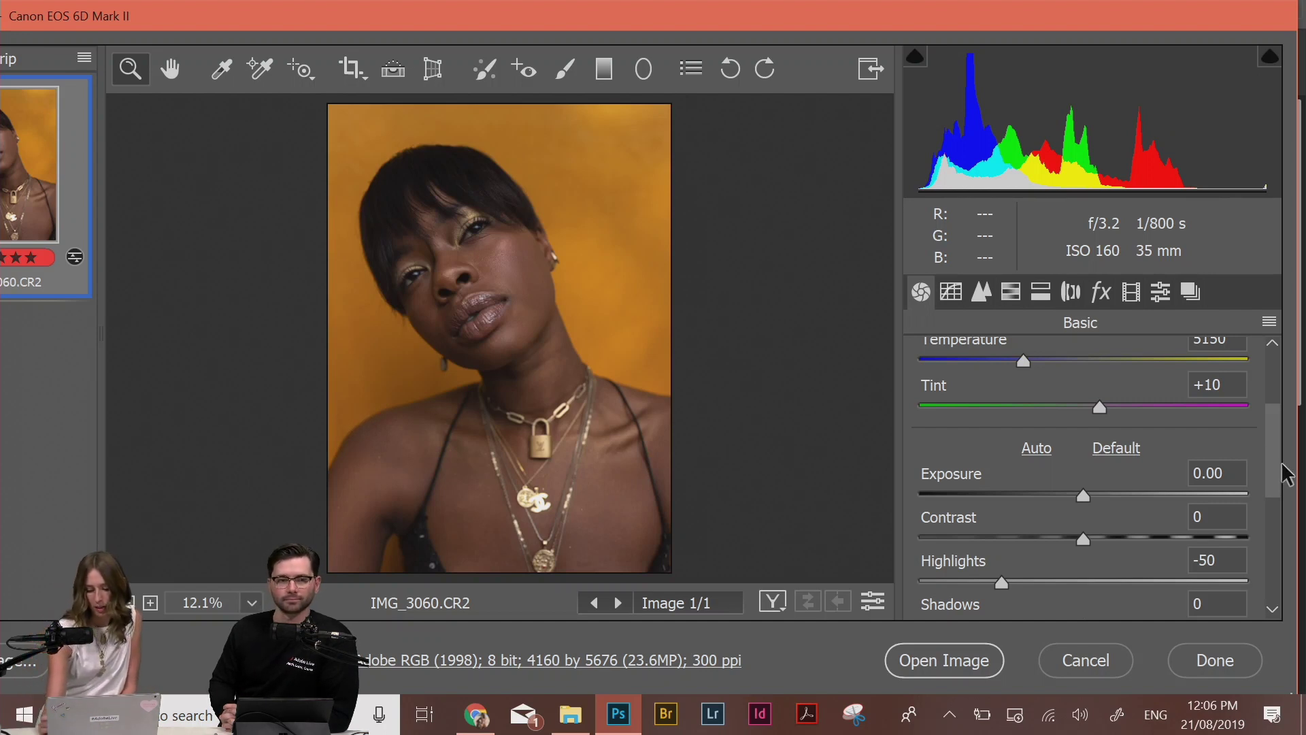
left_click(1123, 454)
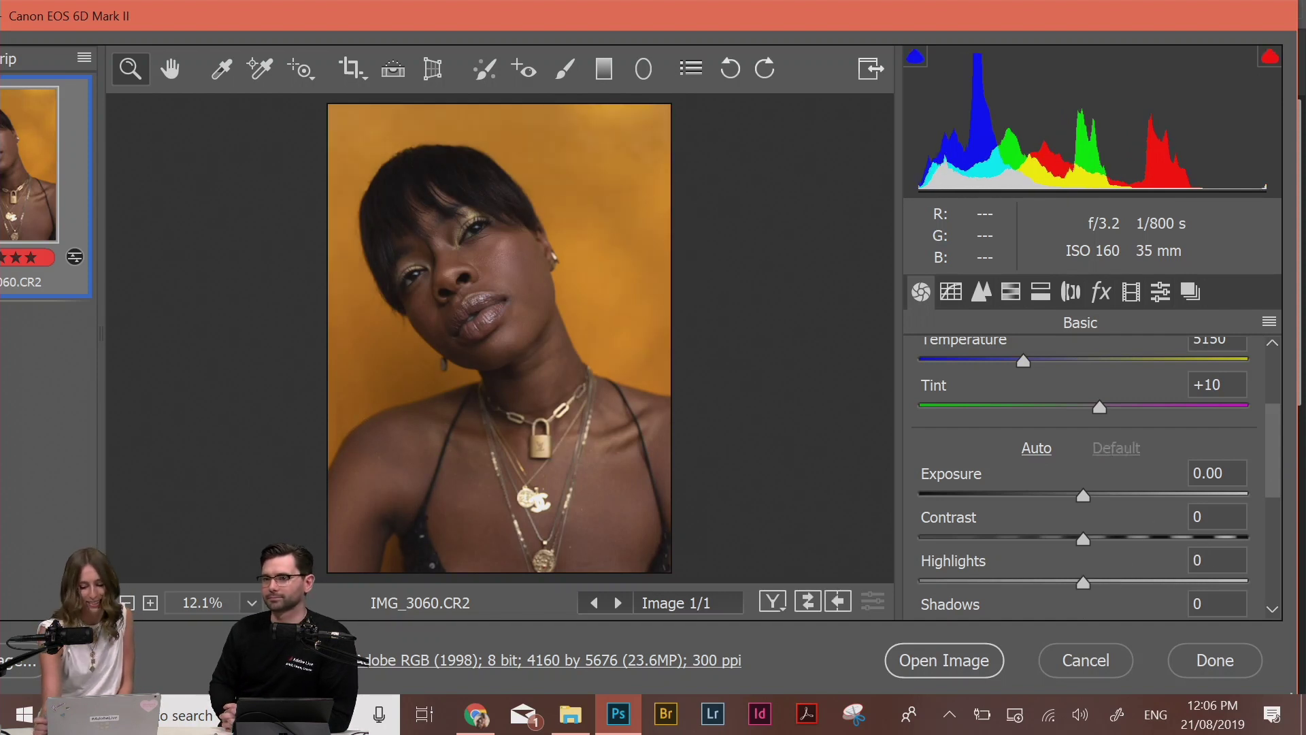
left_click_drag(1271, 452, 1279, 373)
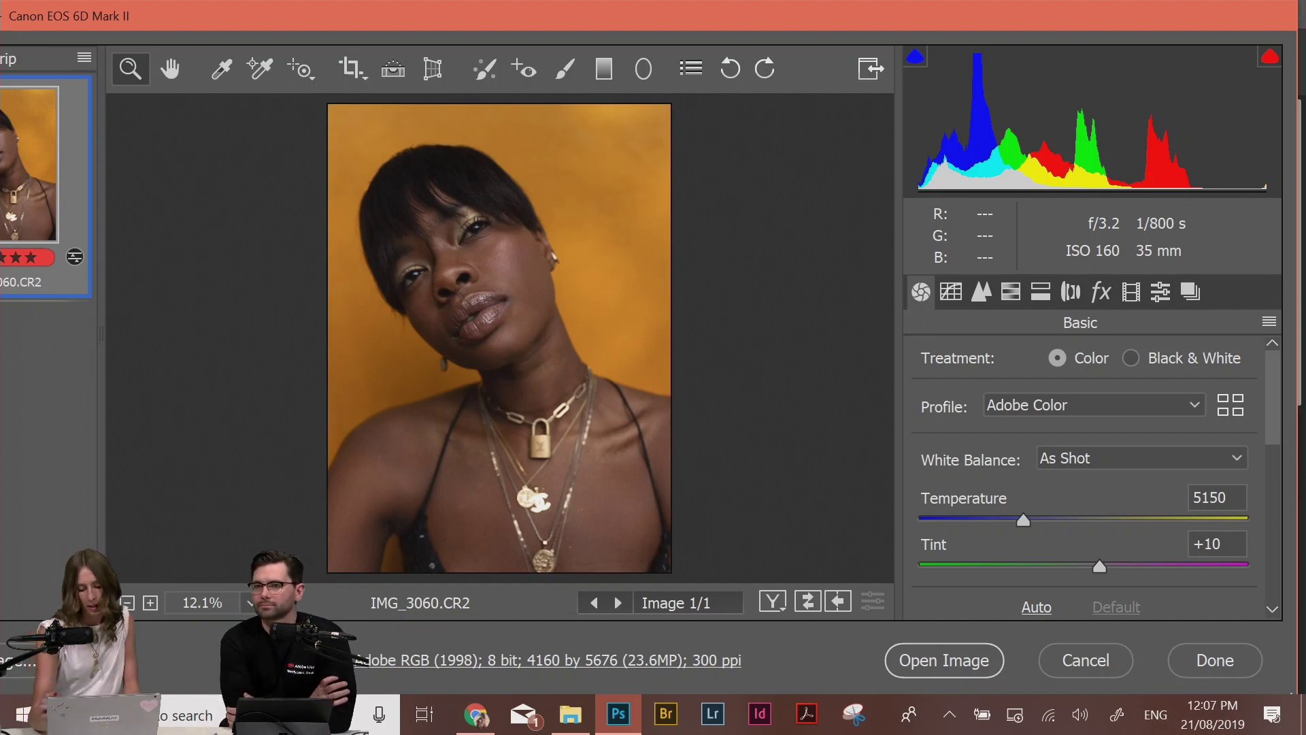
left_click_drag(1274, 437, 1280, 467)
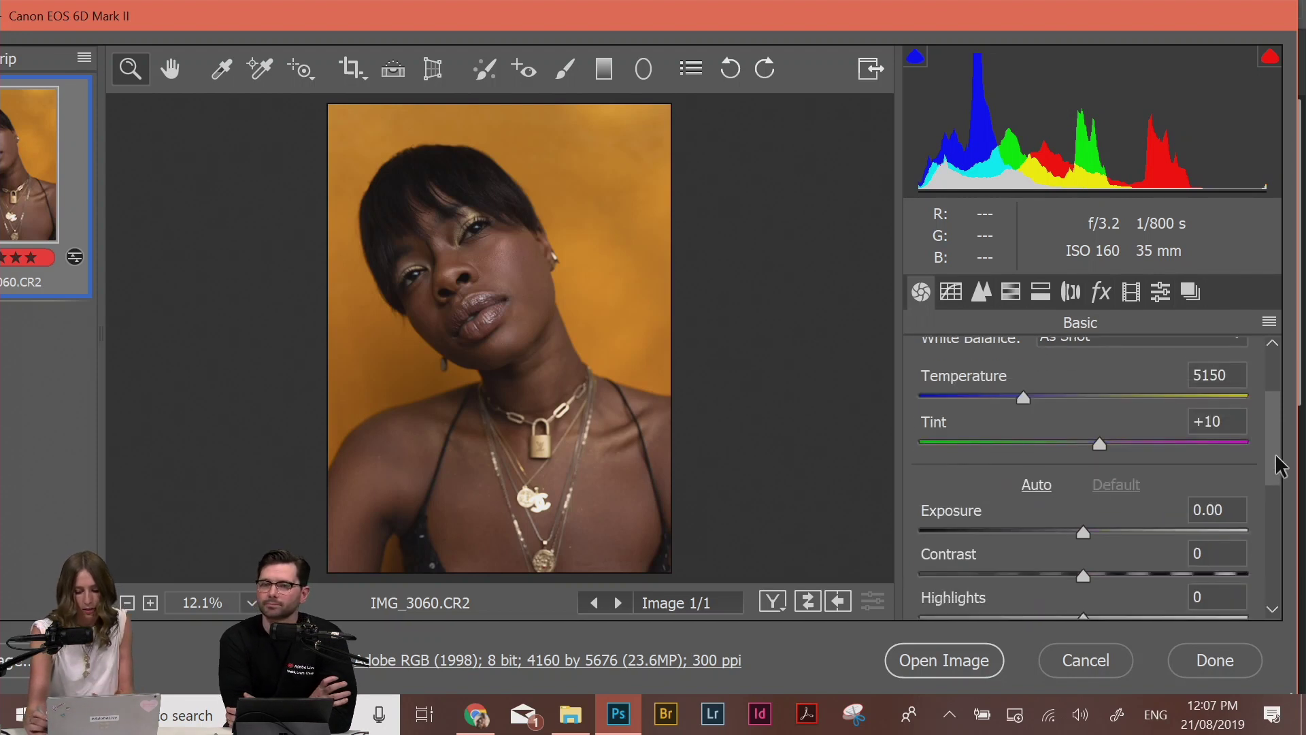
Try nudging the exposure up to +0.05 and back to 0.00 in small increments
left_click(1222, 375)
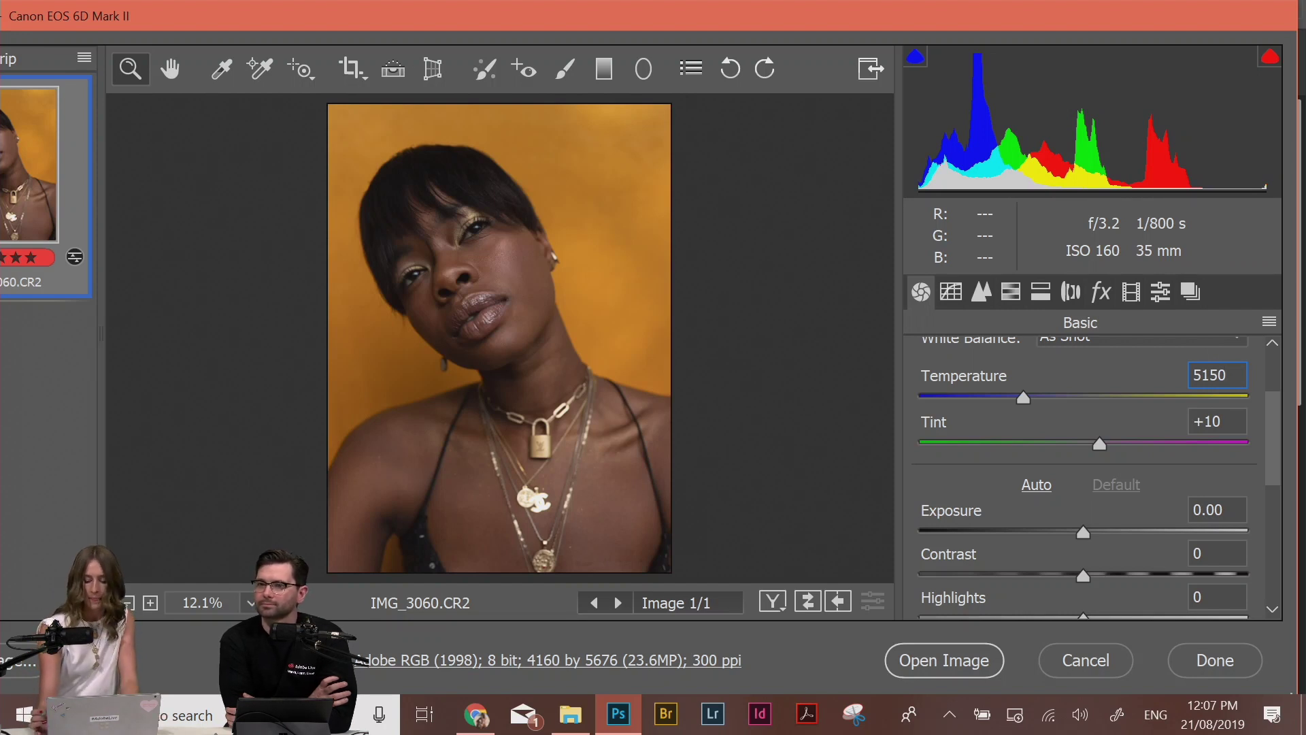
left_click_drag(1274, 466, 1274, 495)
left_click(1242, 412)
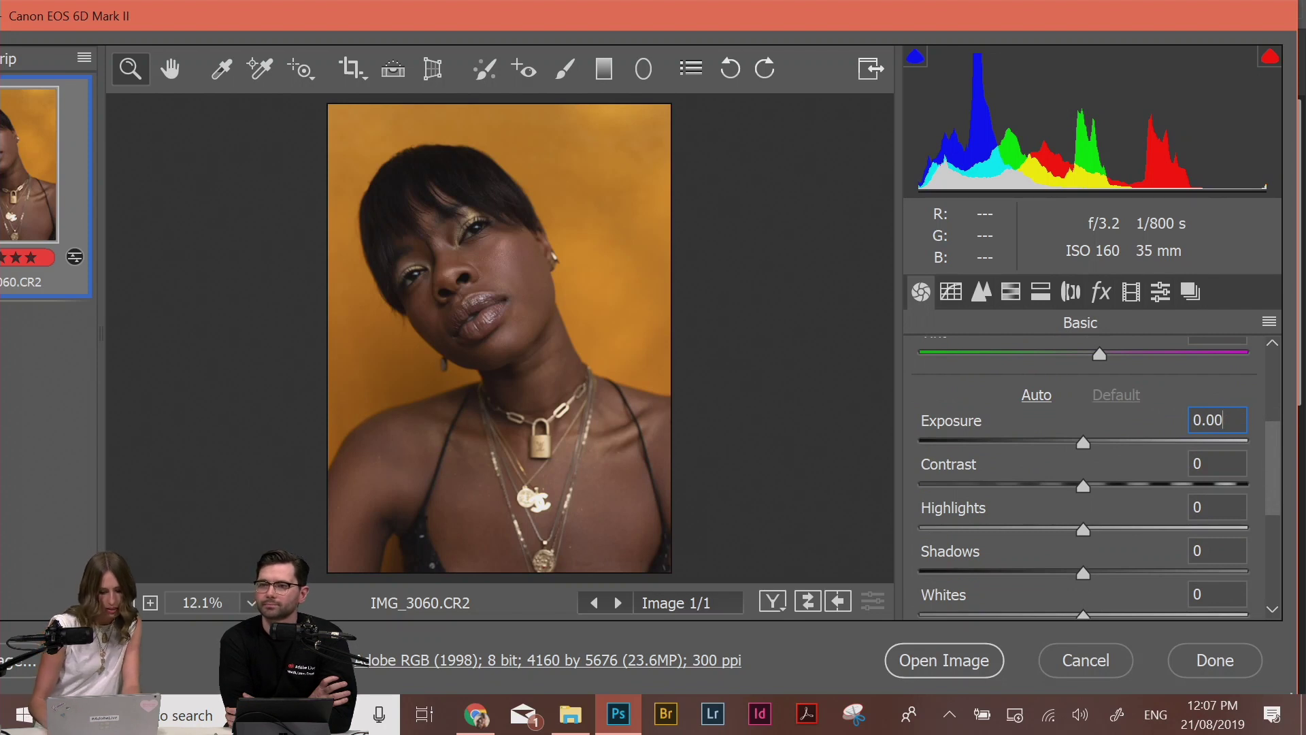
key("Up")
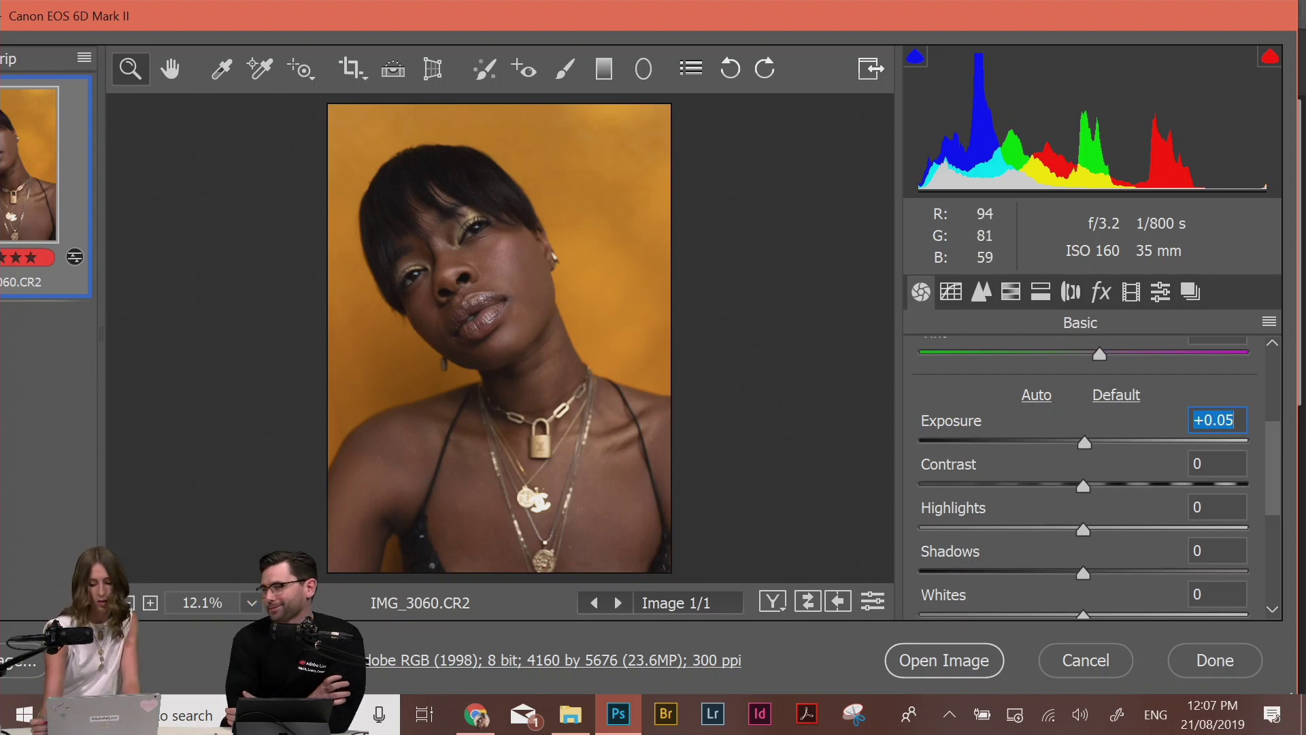
scroll(1272, 504, "down", 2)
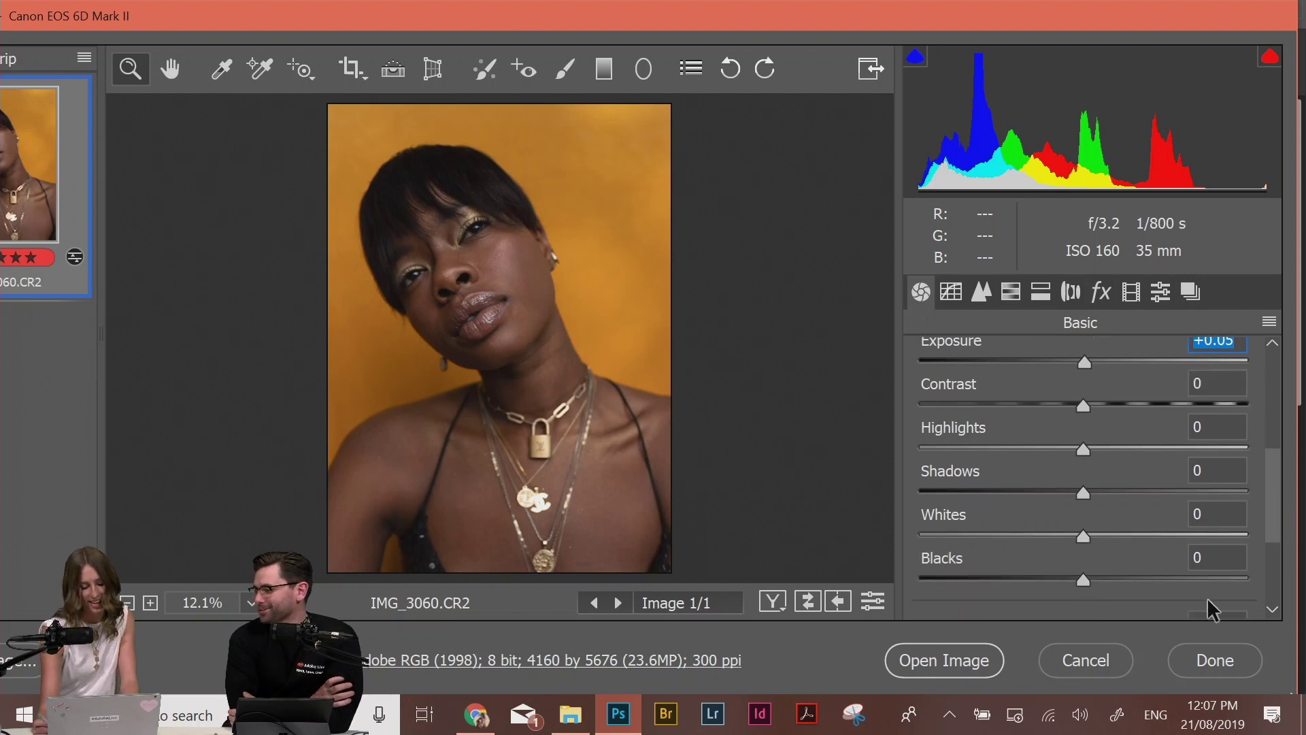
key("shift+Down")
key("shift+Up")
key("Up")
key("Down")
key("Down")
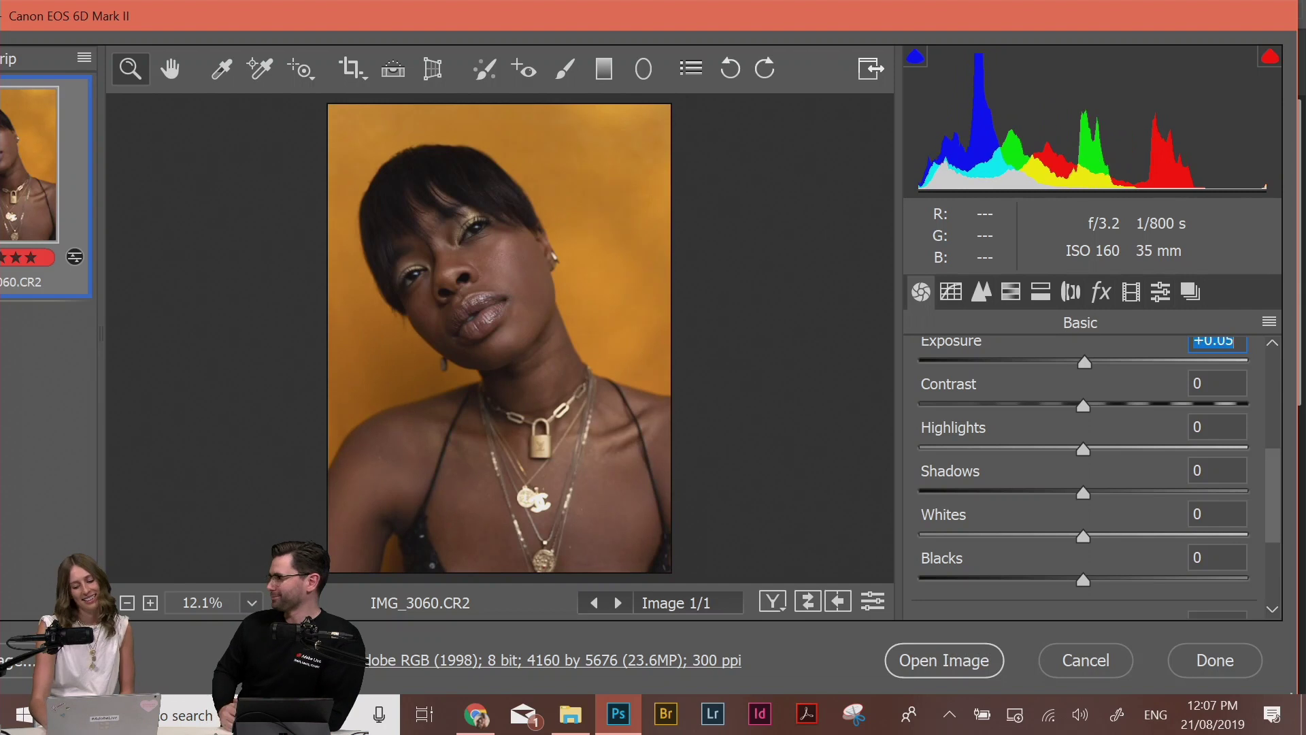
key("Up")
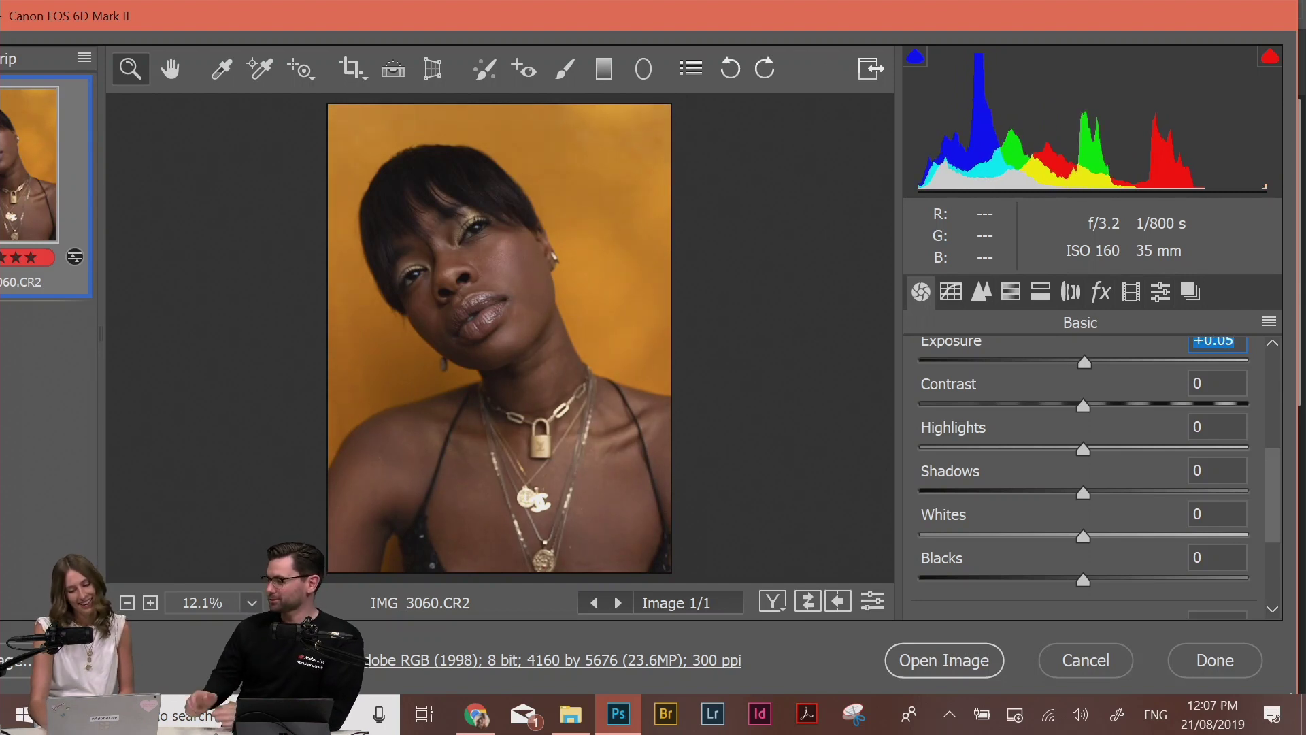
key("Down")
Try raising the exposure to +0.50 in a large increment, and return it to 0.00
key("shift")
key("shift+Up")
key("shift+Down")
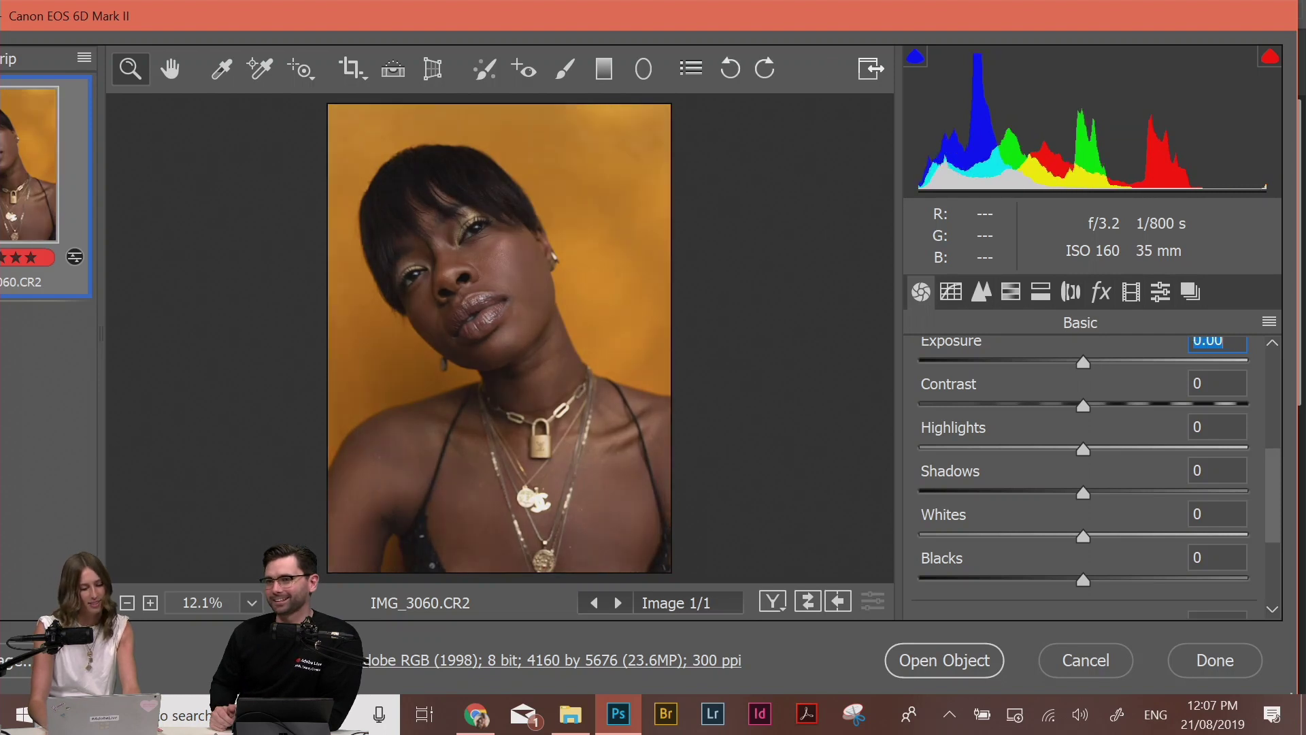
key("shift+Up")
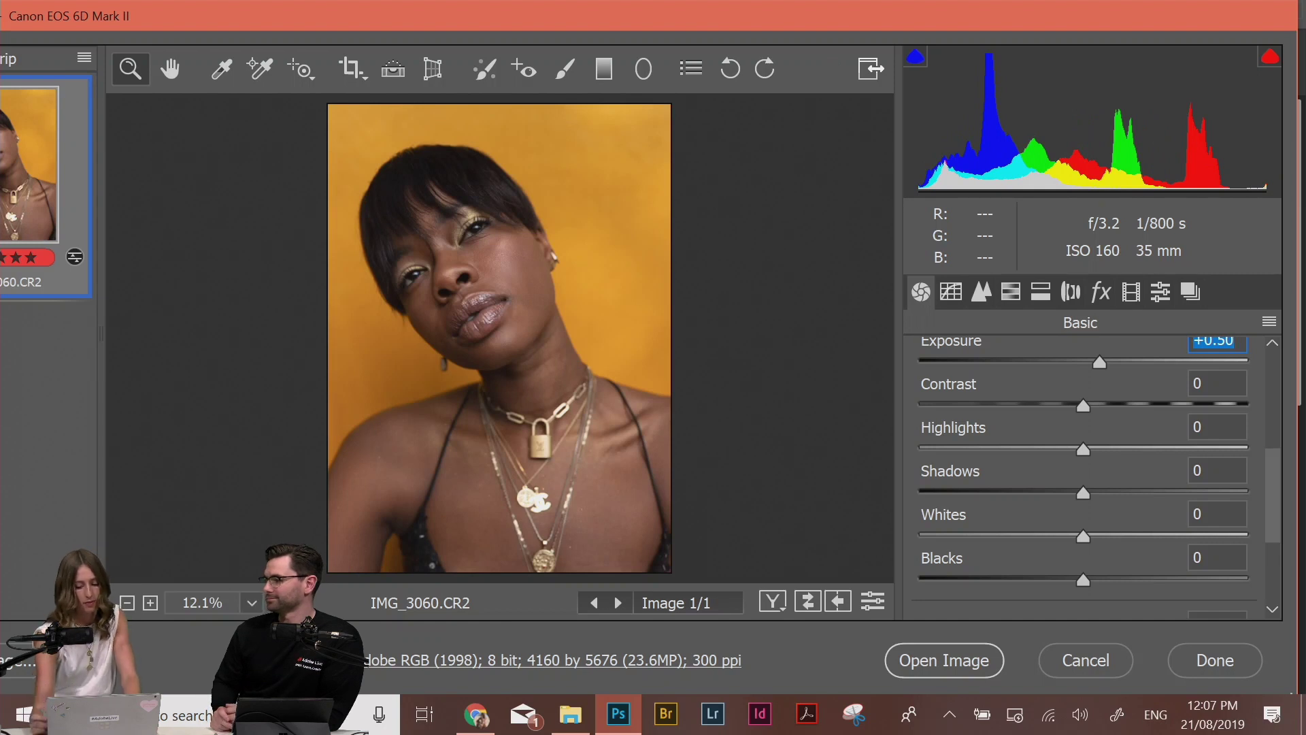
left_click(1287, 457)
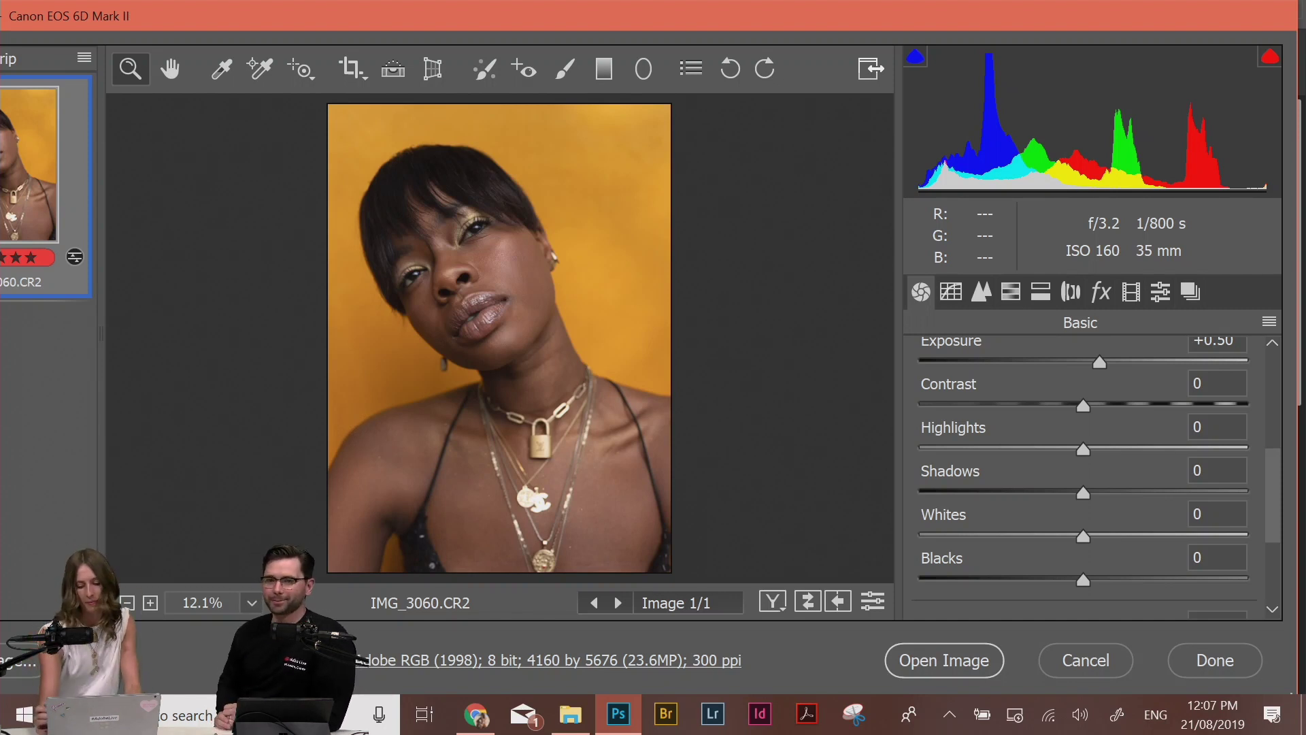
left_click(1240, 344)
key("shift+Down")
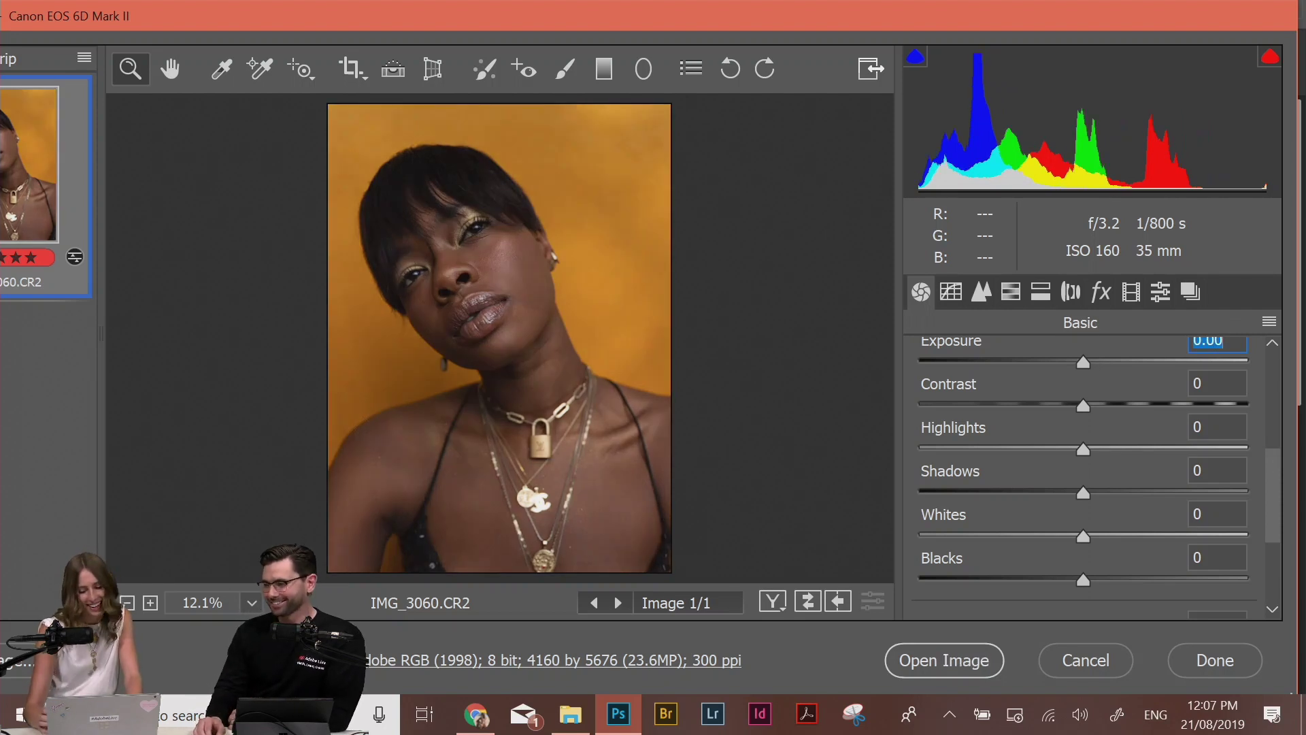
Lower the portrait's highlights to -53
left_click(1215, 383)
mouse_move(1274, 496)
left_mouse_down()
mouse_move(1284, 455)
mouse_move(1277, 501)
left_mouse_up()
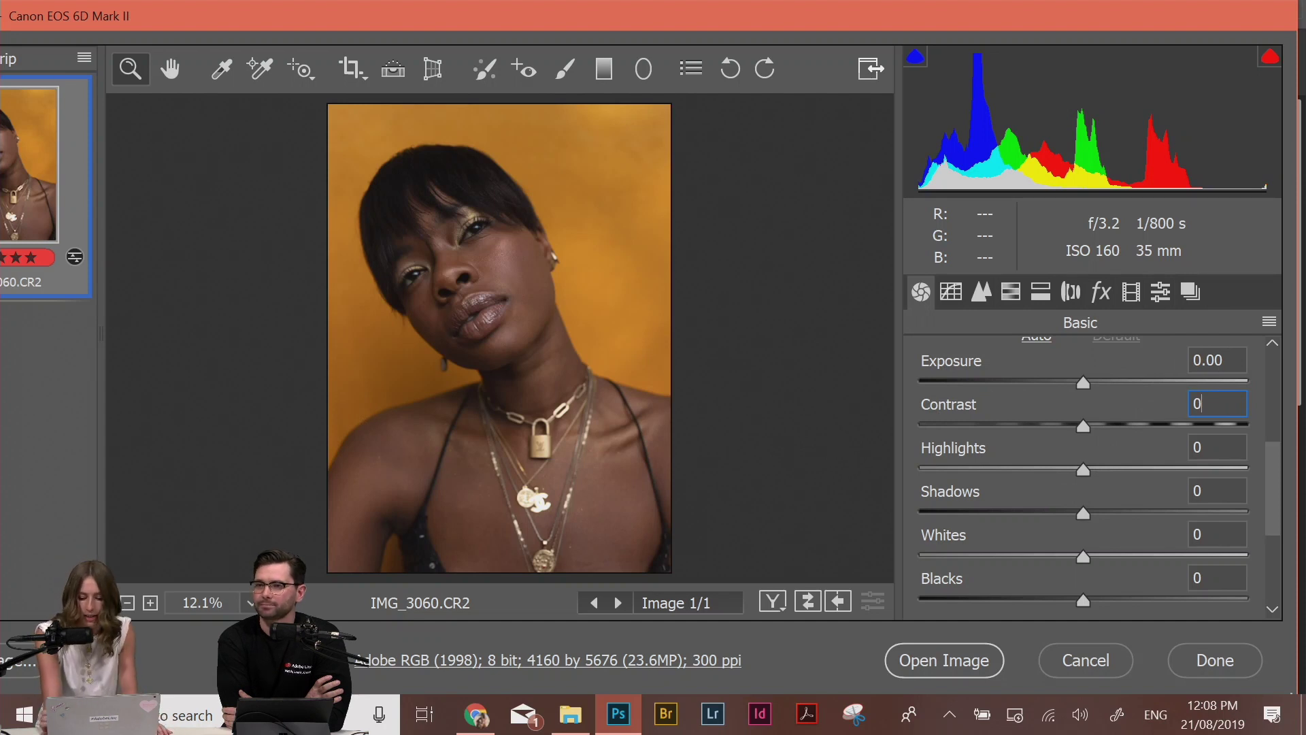
left_click_drag(1071, 465, 988, 472)
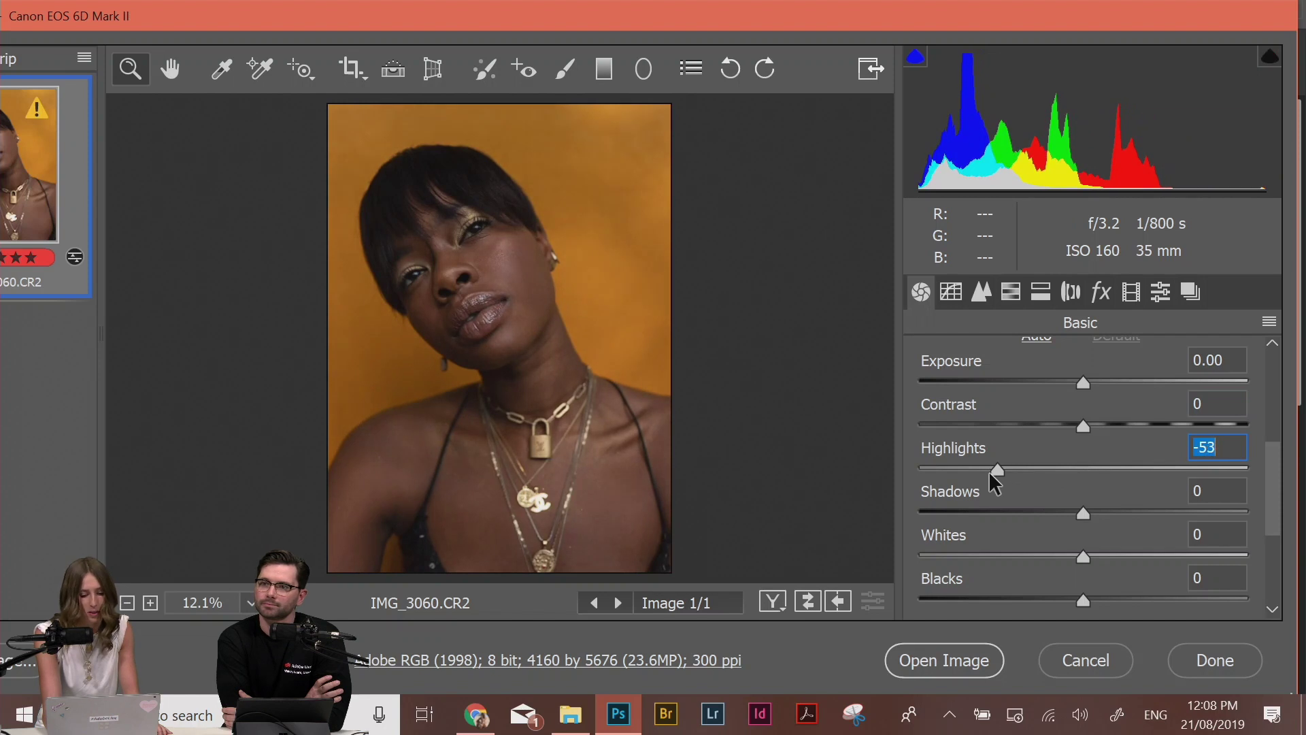
Raise the whites to +39, checking the effect on the face up close at 25% magnification
scroll(1281, 510, "down", 3)
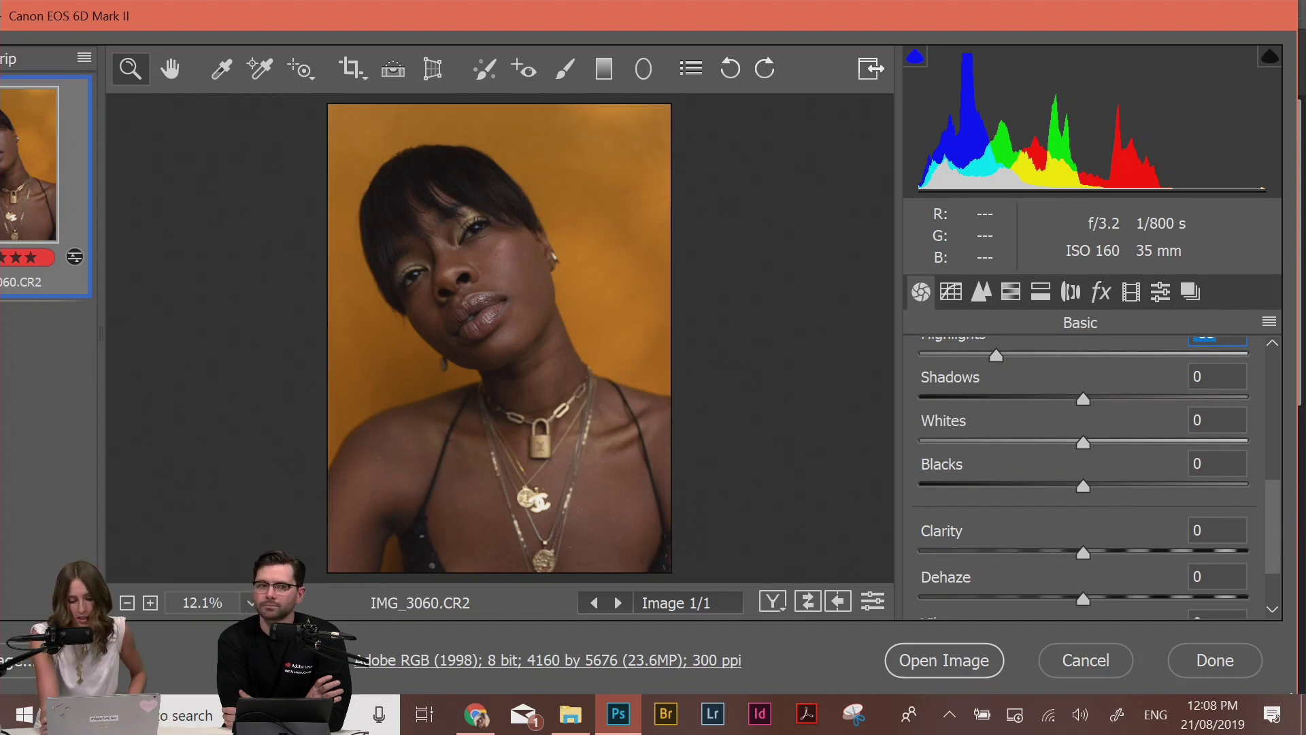
left_click_drag(1095, 443, 1124, 442)
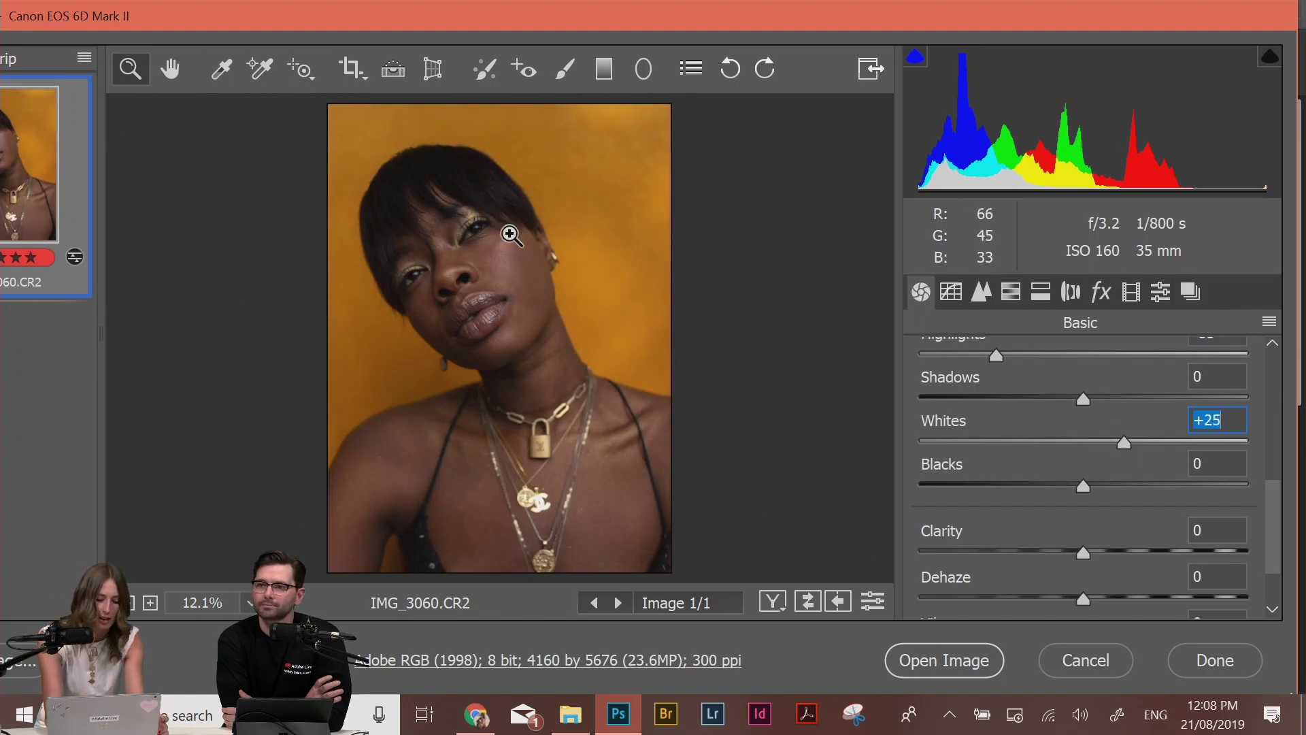
key("g")
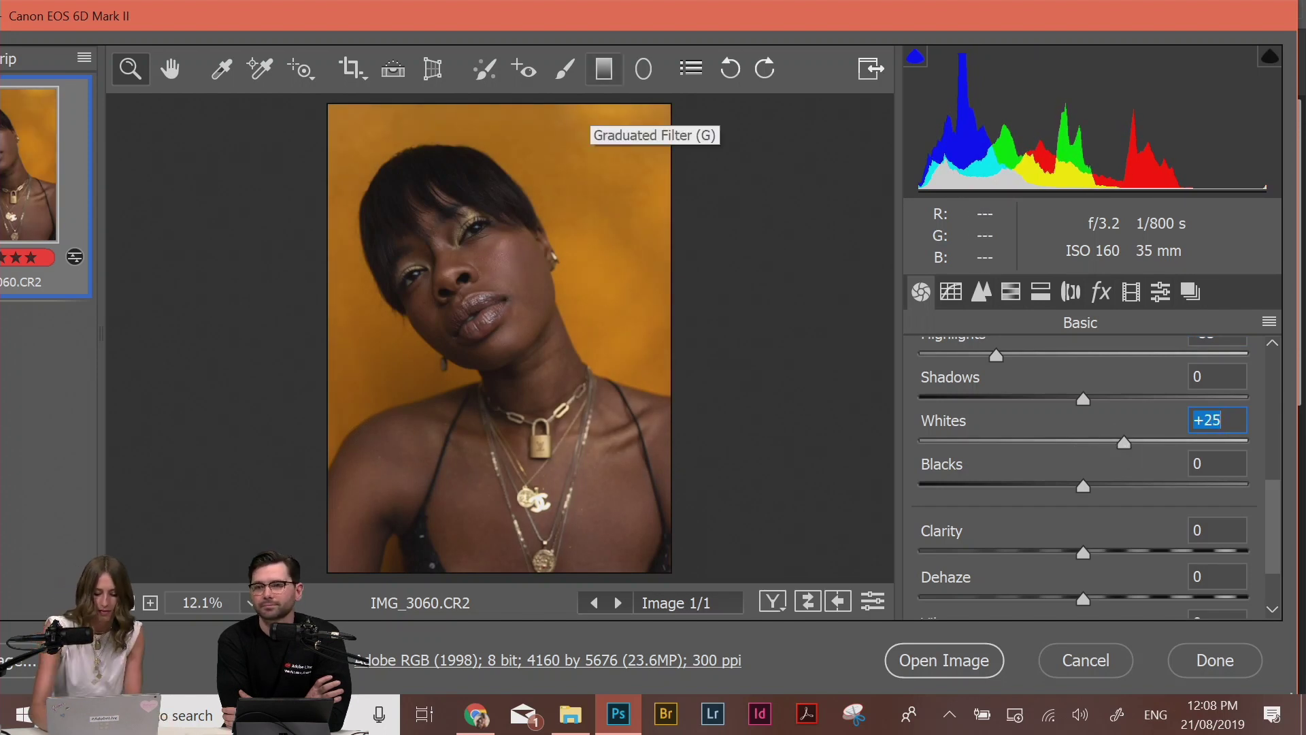
key("ctrl+plus")
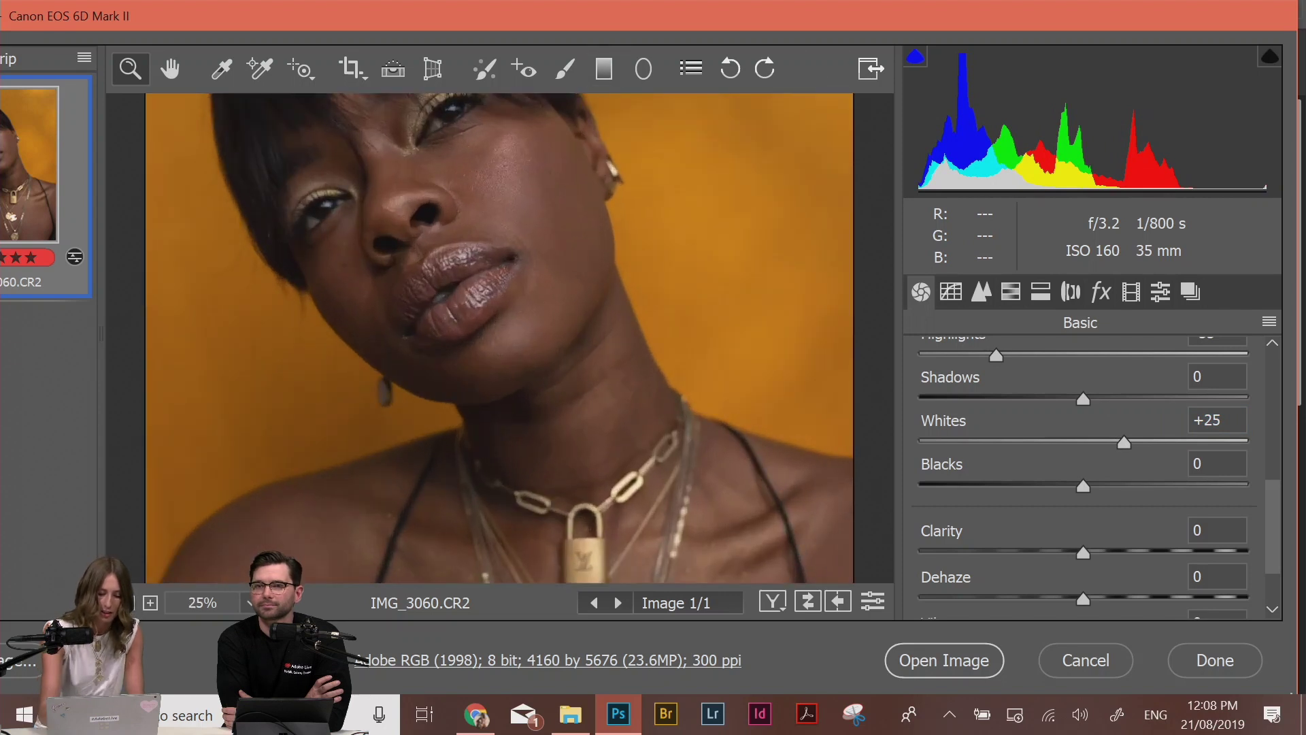
left_click_drag(686, 255, 686, 353)
mouse_move(1120, 446)
left_mouse_down()
mouse_move(1084, 450)
mouse_move(1144, 439)
left_mouse_up()
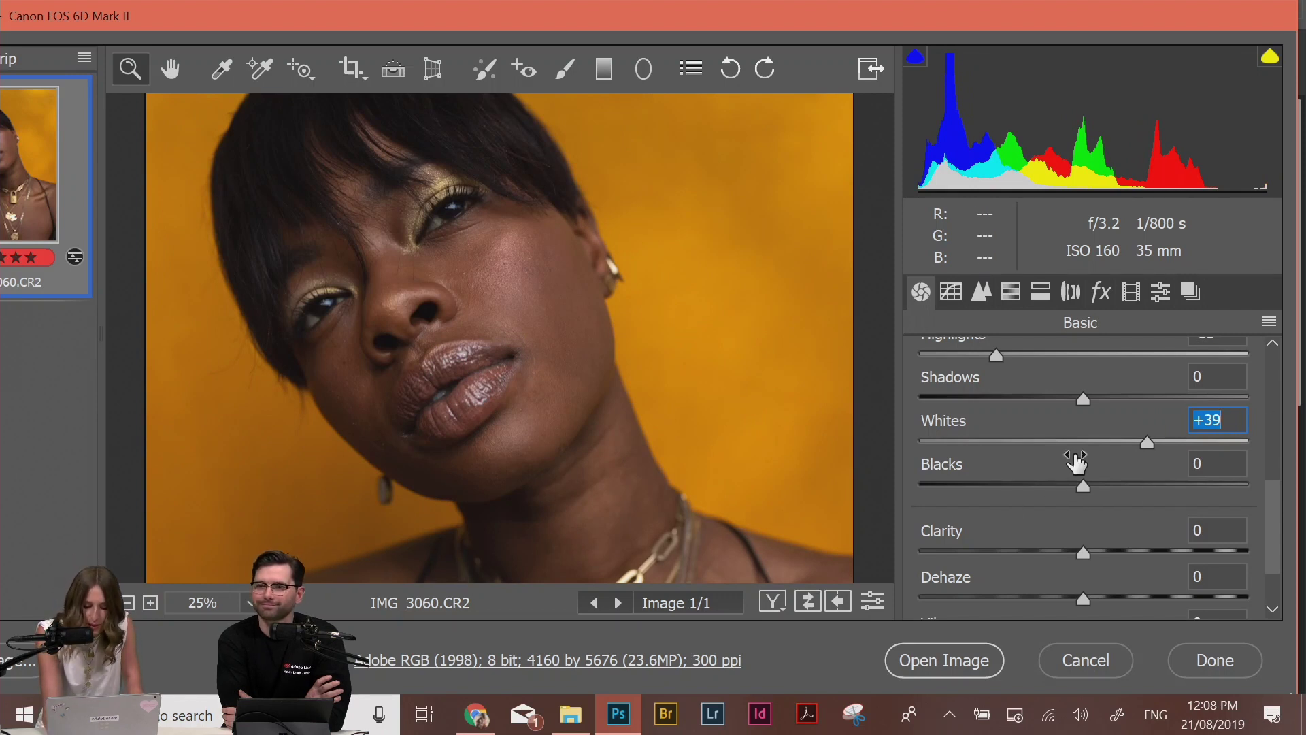
Set the blacks to +2 in single-unit increments
left_click(1199, 462)
key("Up")
key("Up")
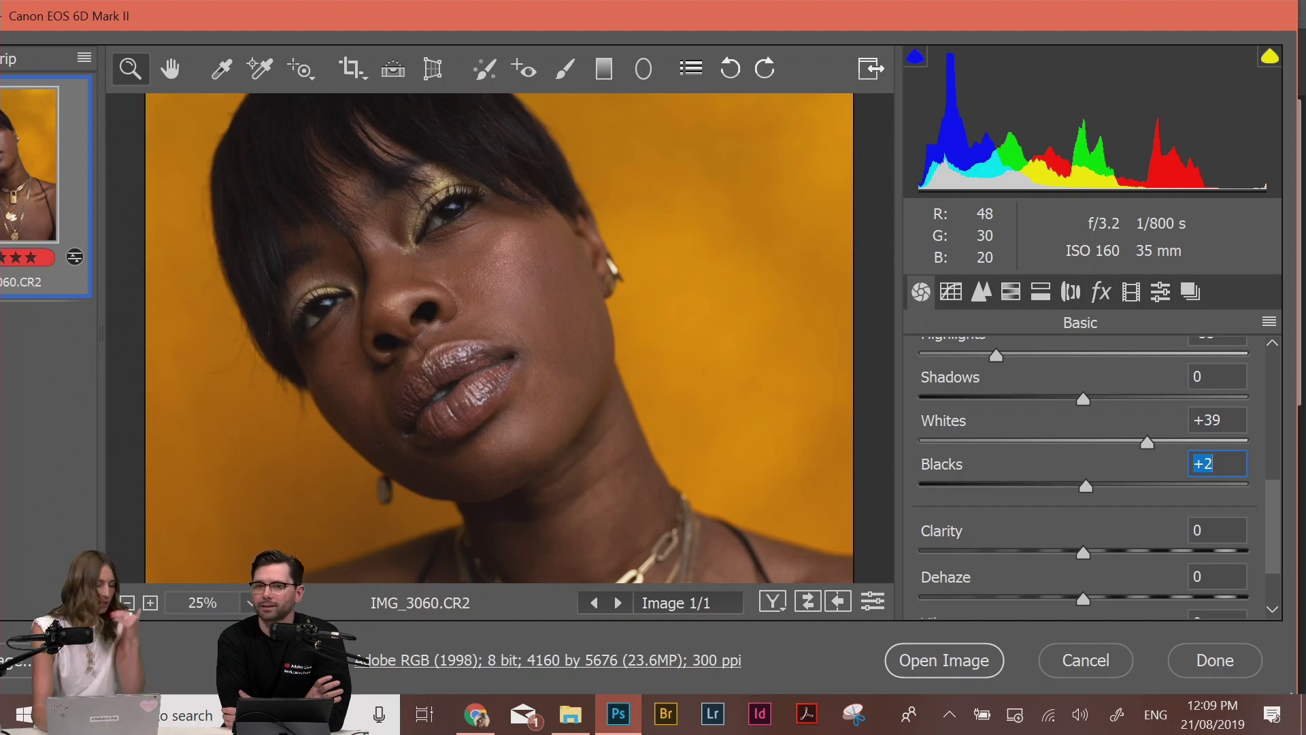
Reduce the highlights to -83 while viewing the whole portrait at 12.5%
scroll(1282, 540, "down", 2)
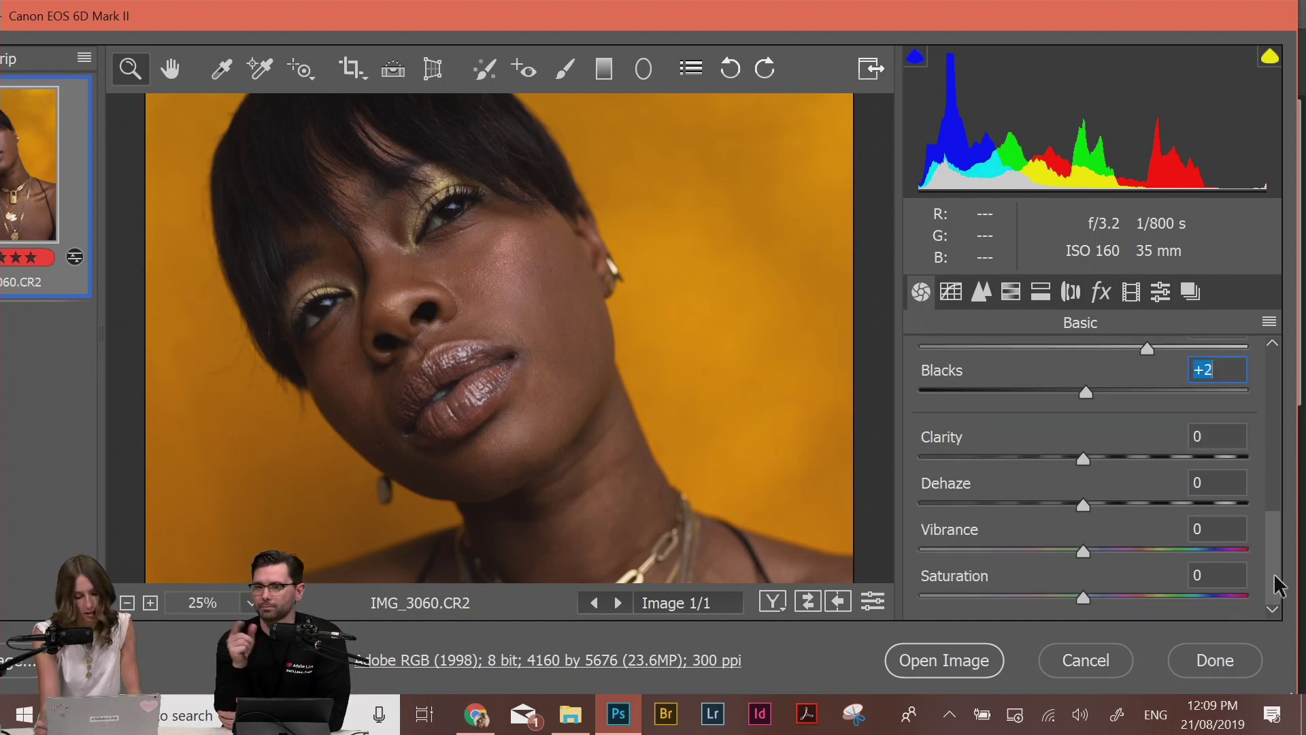
scroll(1277, 592, "up", 5)
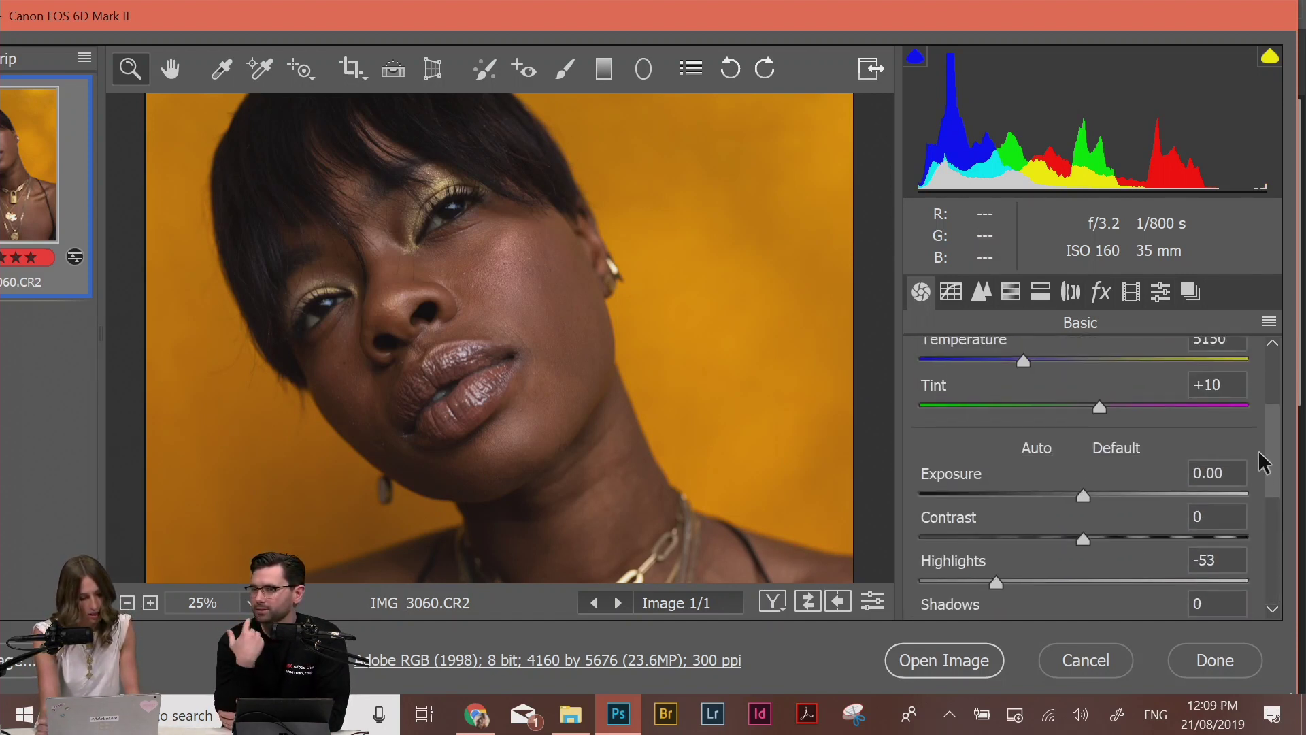
key("ctrl+minus")
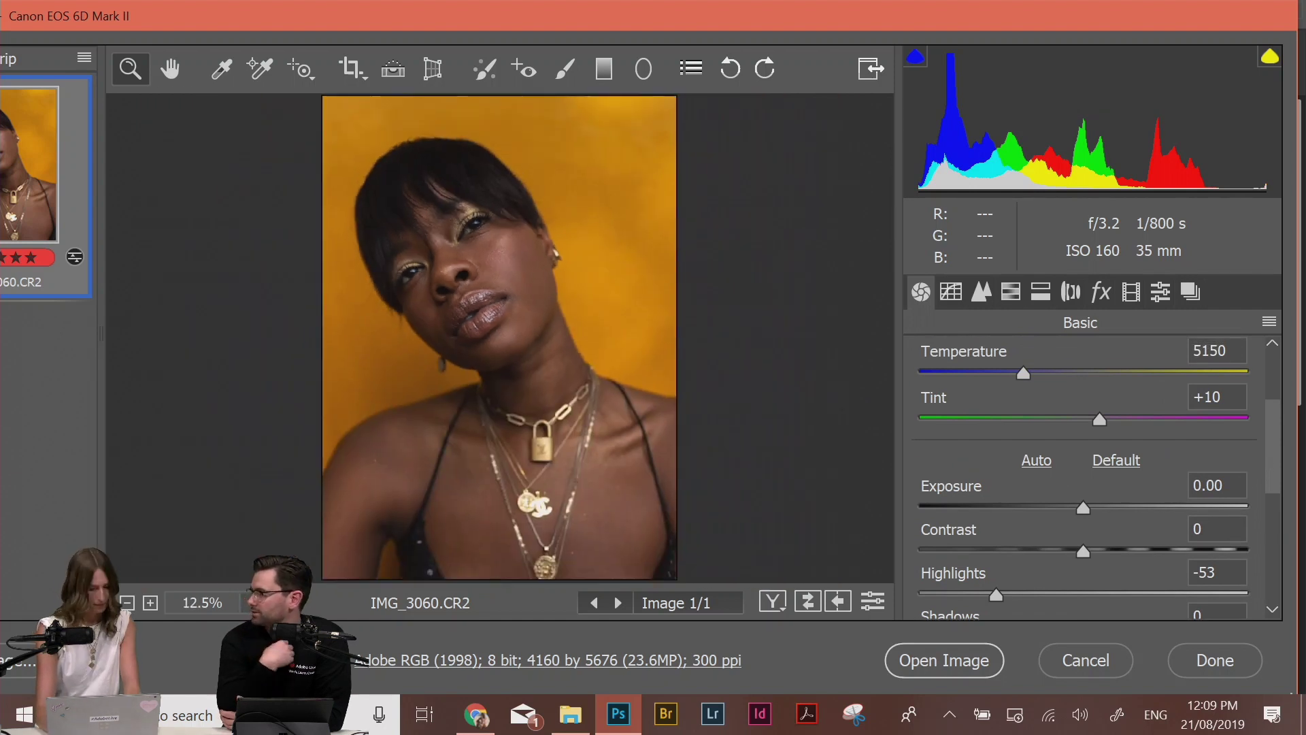
key("ctrl+minus")
key("ctrl+plus")
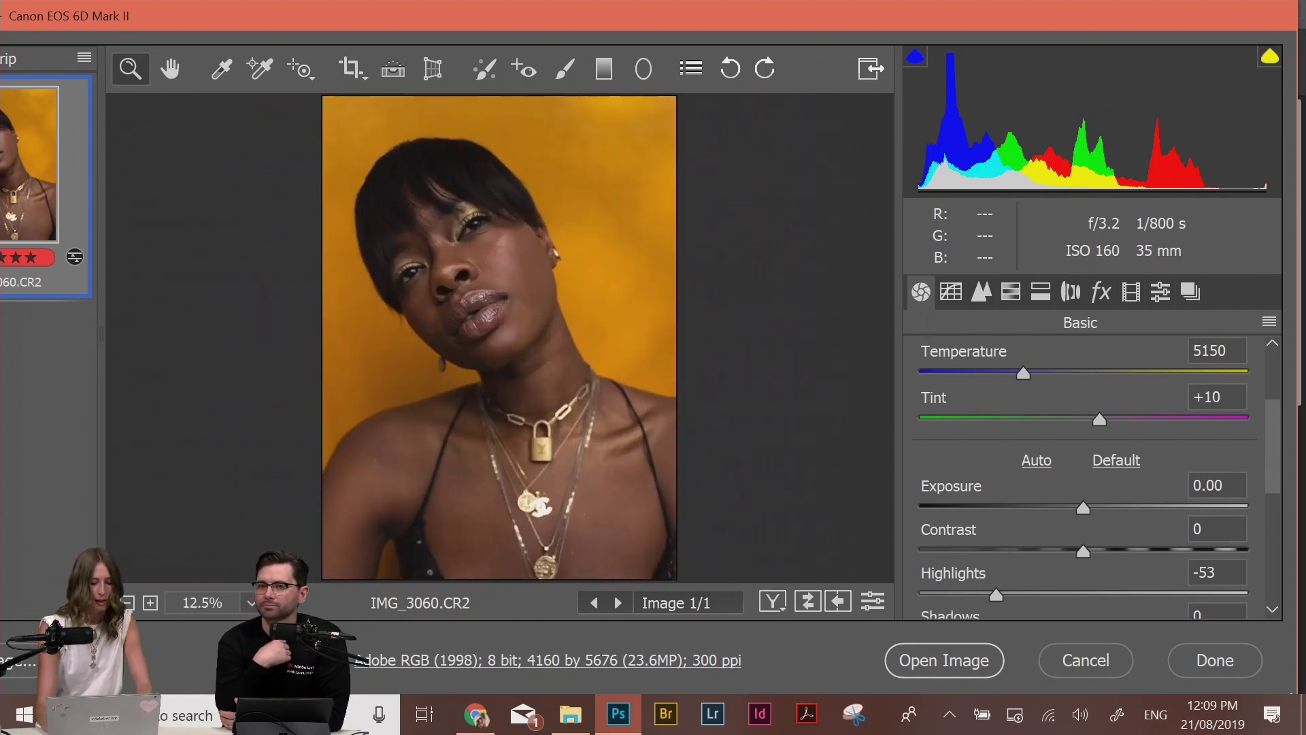
mouse_move(960, 588)
left_mouse_down()
mouse_move(940, 589)
mouse_move(951, 593)
left_mouse_up()
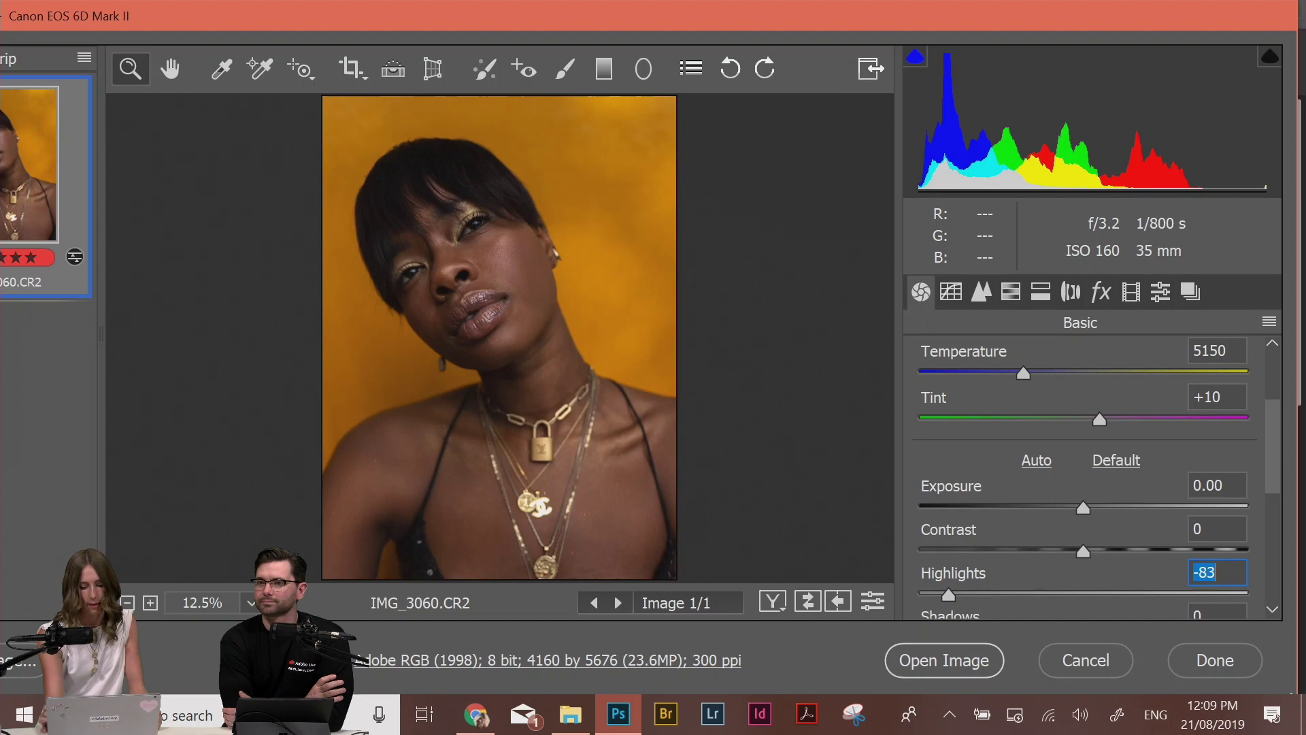
In Lens Corrections, turn Remove Chromatic Aberration and Enable Profile Corrections off and back on to compare their effect
left_click(1040, 291)
left_click(1070, 291)
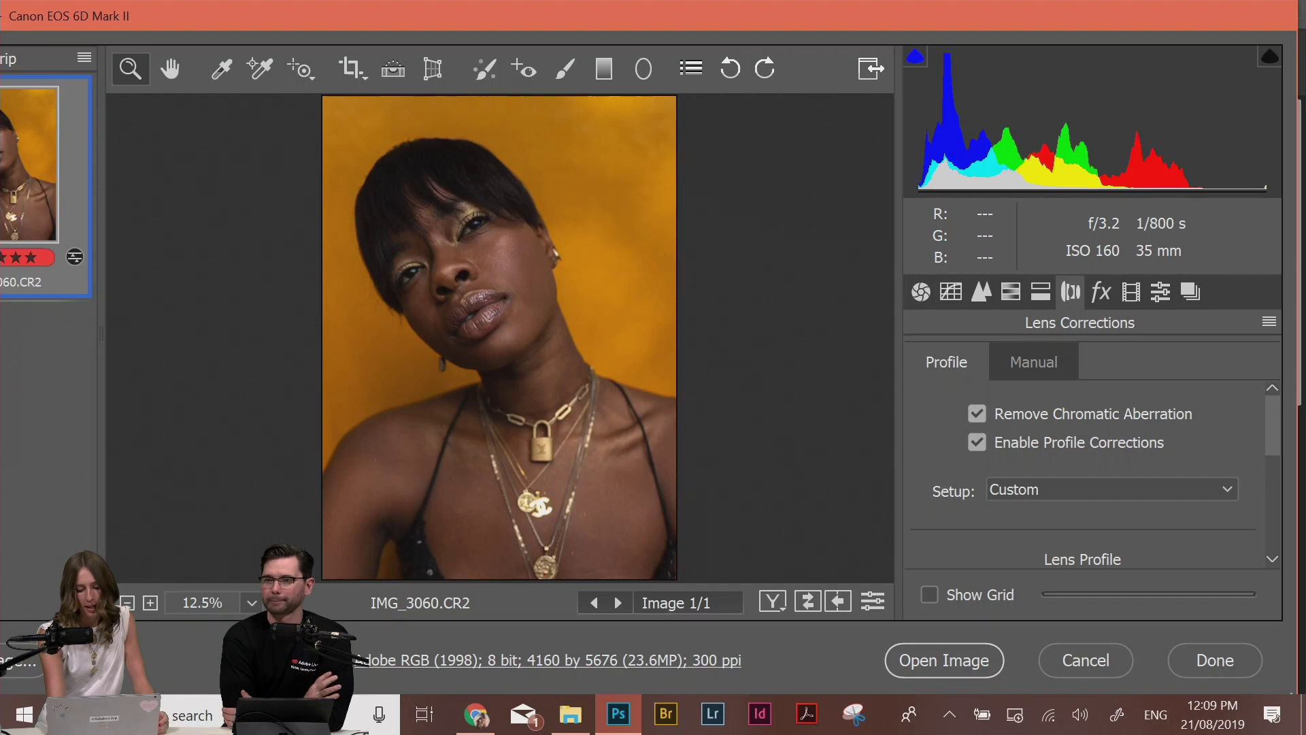
left_click(977, 413)
left_click(977, 442)
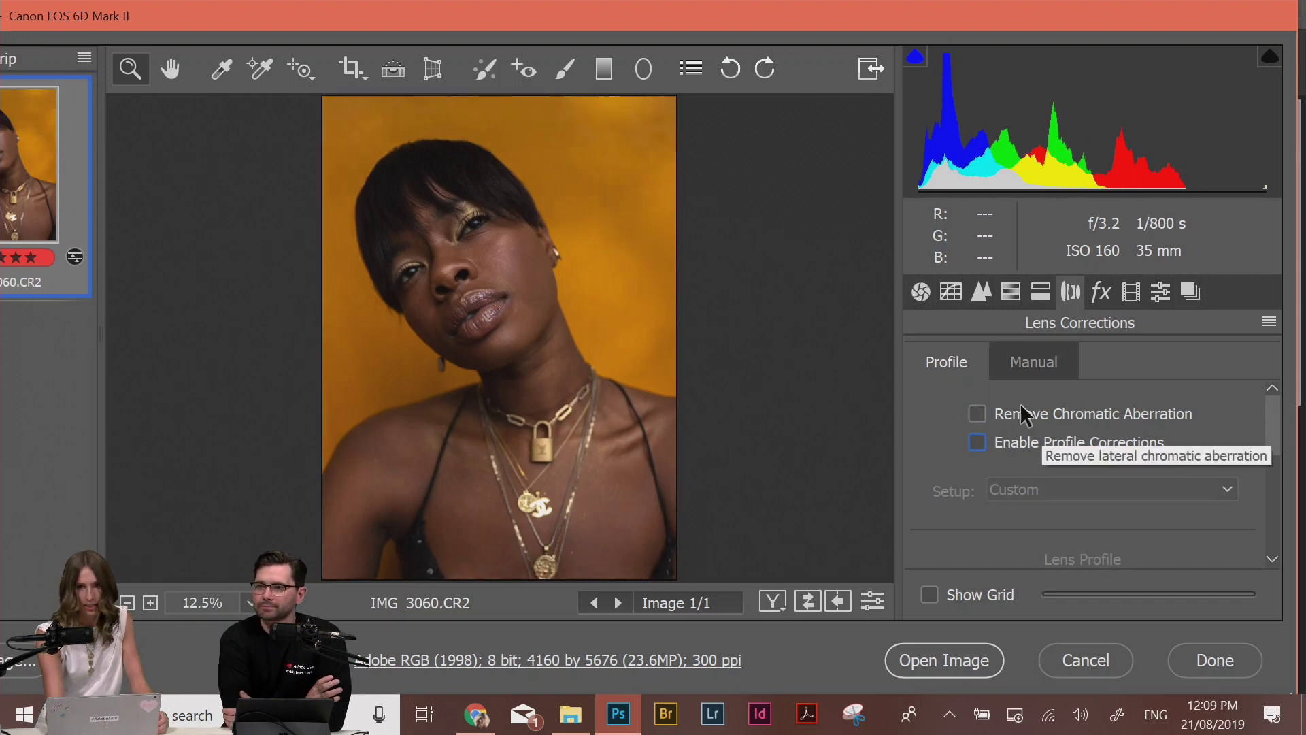
left_click(977, 413)
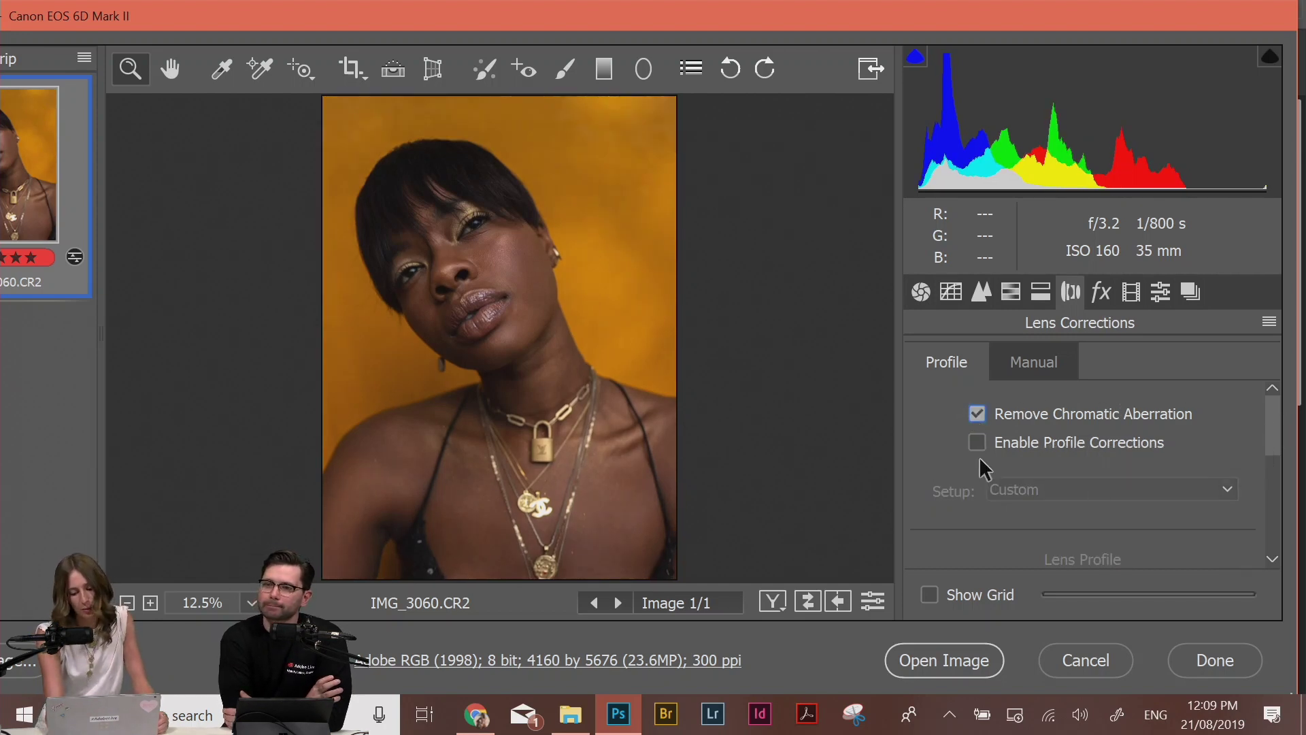
left_click(976, 442)
Set the lens profile's distortion correction amount to 195 after comparing a low setting of 29
left_click_drag(1271, 442, 1284, 514)
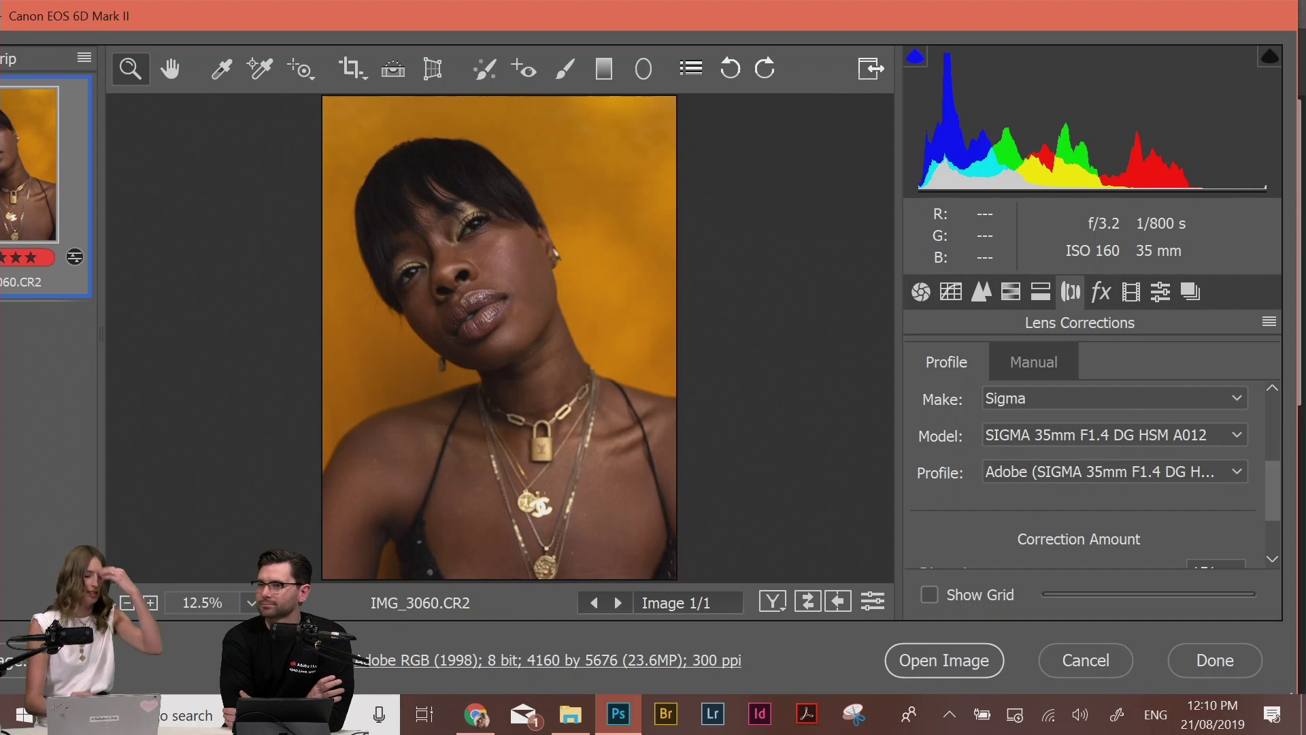
scroll(1259, 490, "down", 3)
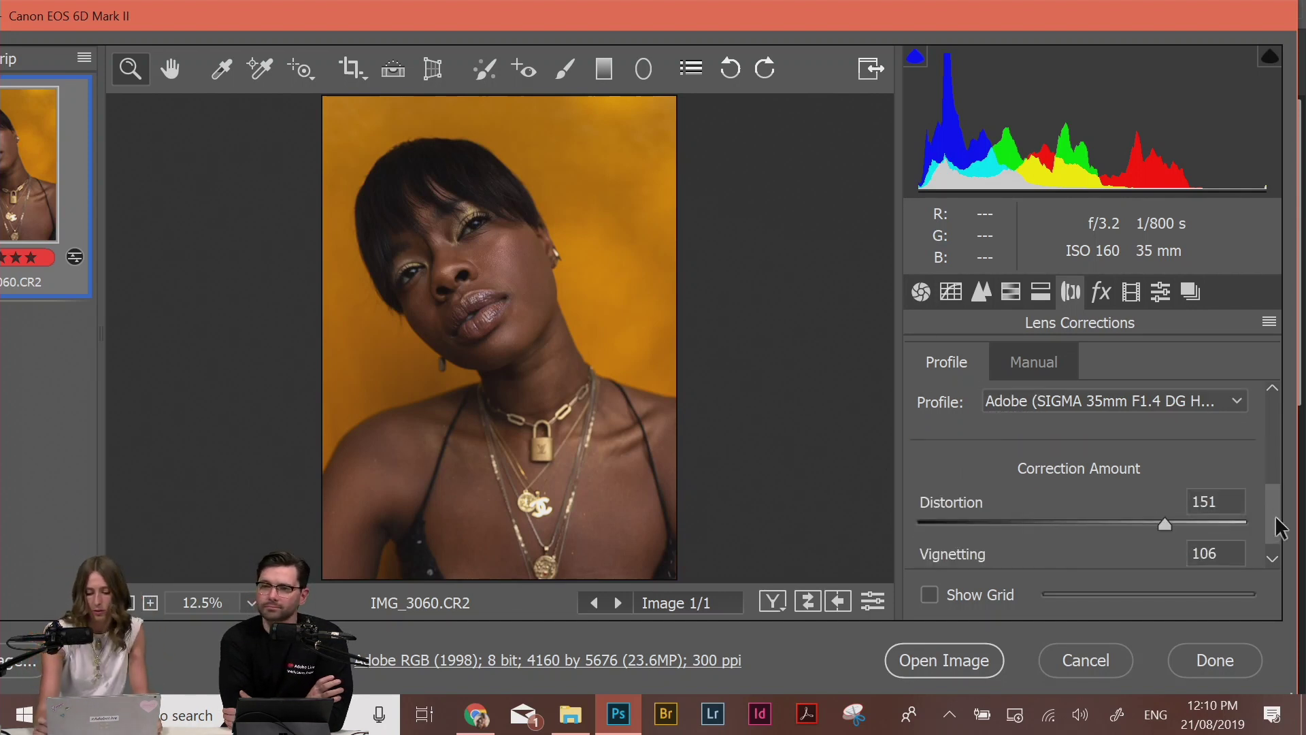
left_click_drag(1181, 491, 966, 500)
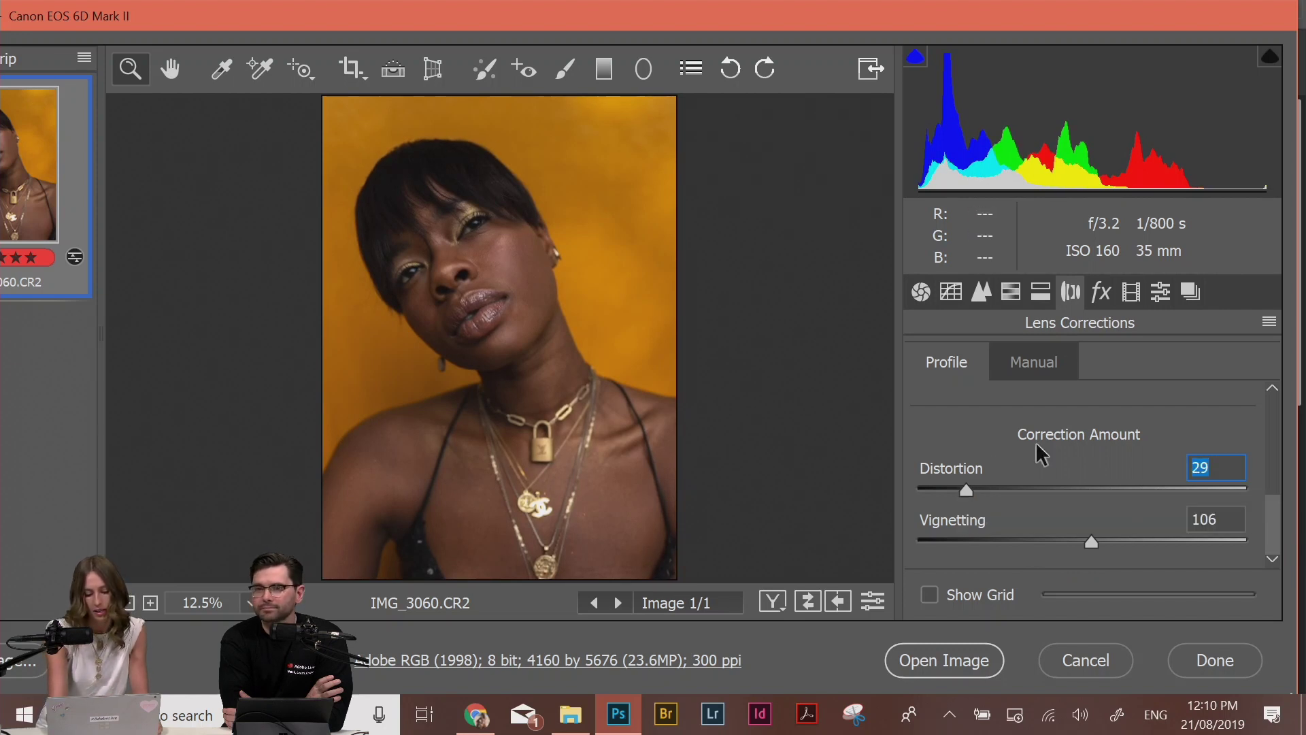
left_click_drag(963, 488, 1227, 489)
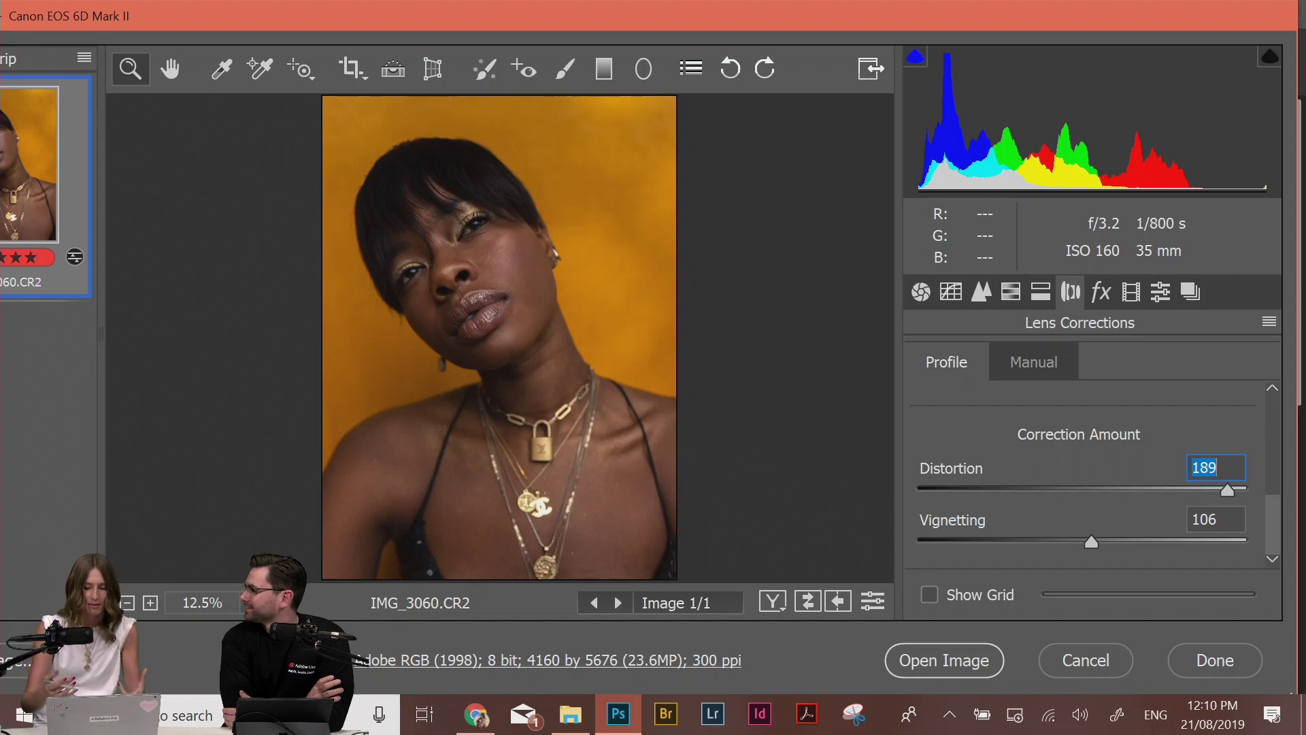
left_click_drag(1227, 488, 1235, 485)
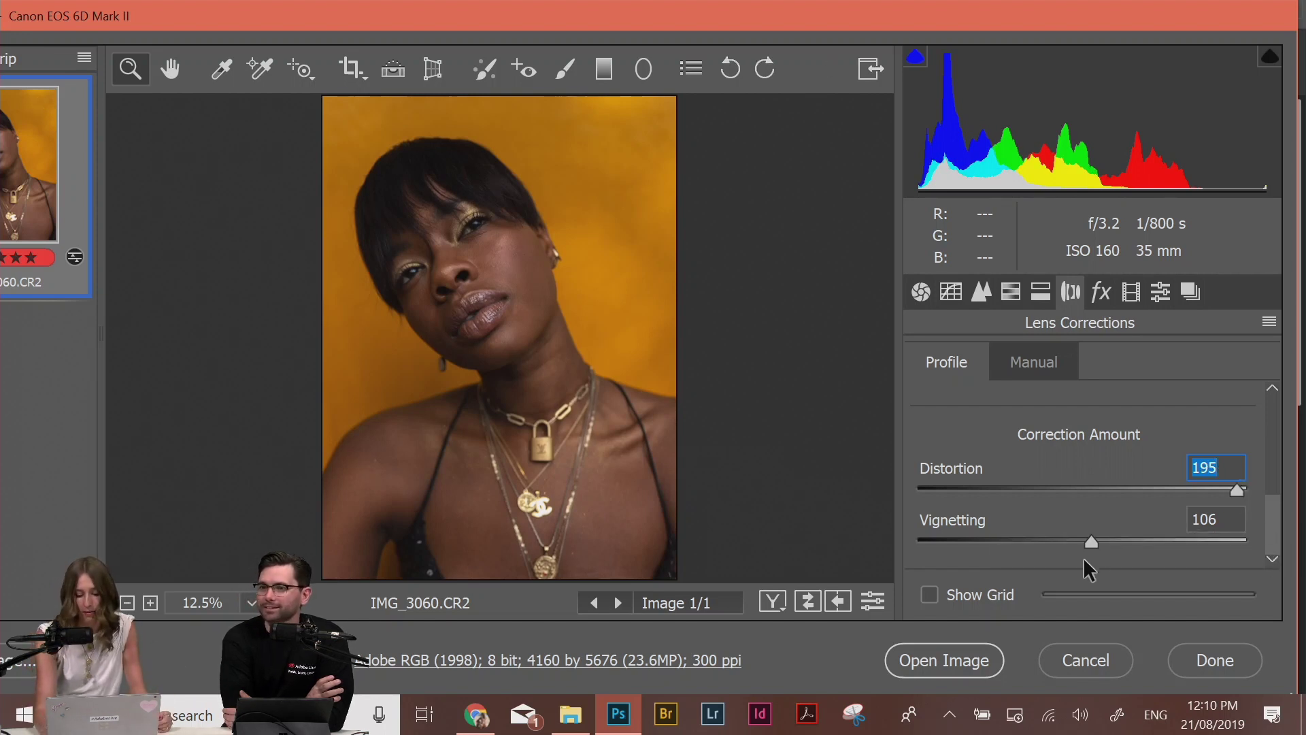
Set the lens profile's vignetting correction amount to 146 and open the developed portrait in Photoshop
left_click_drag(1108, 540, 1156, 541)
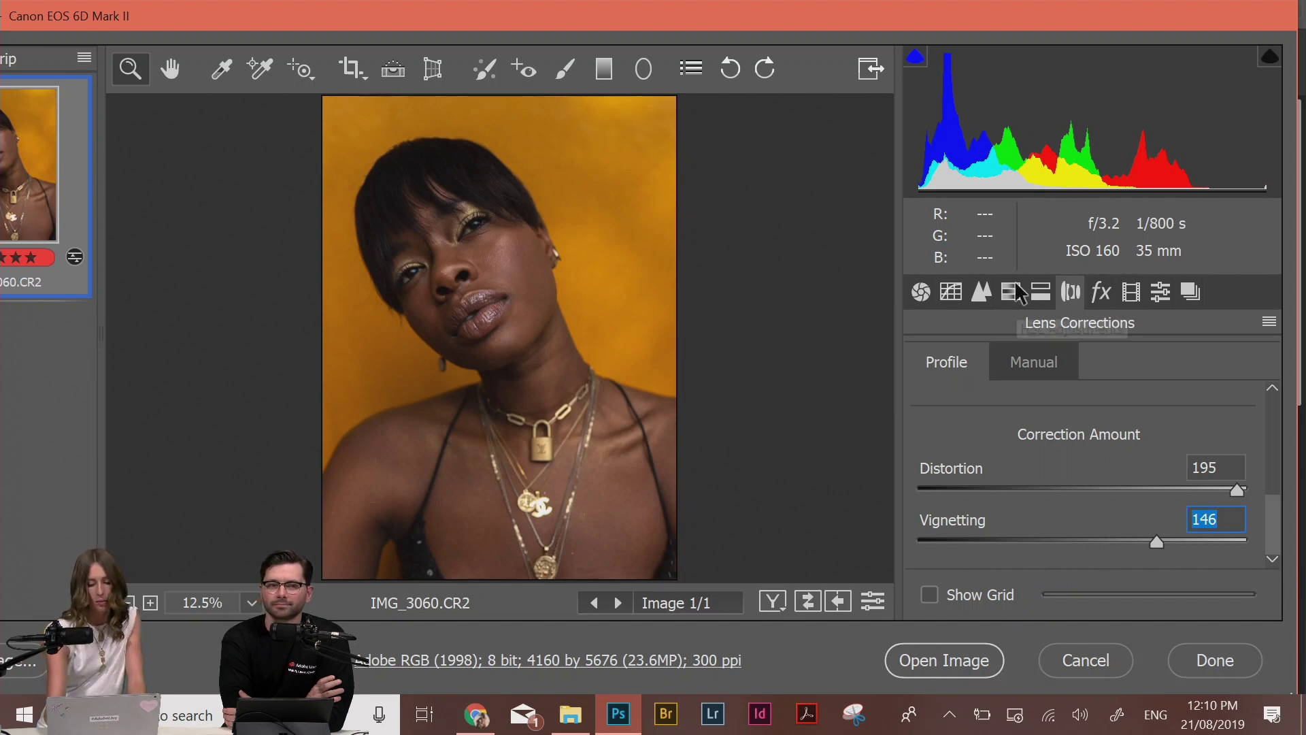
left_click(981, 291)
left_click(951, 291)
left_click(921, 291)
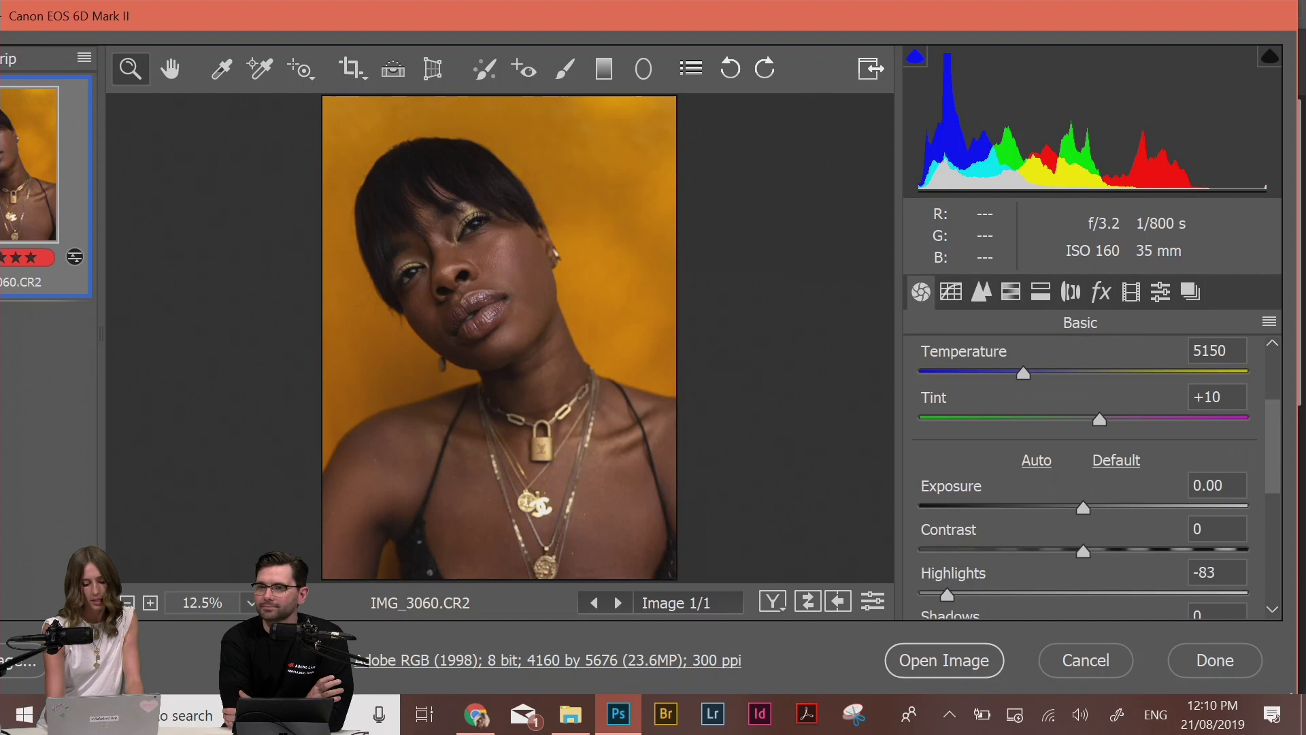
left_click(960, 660)
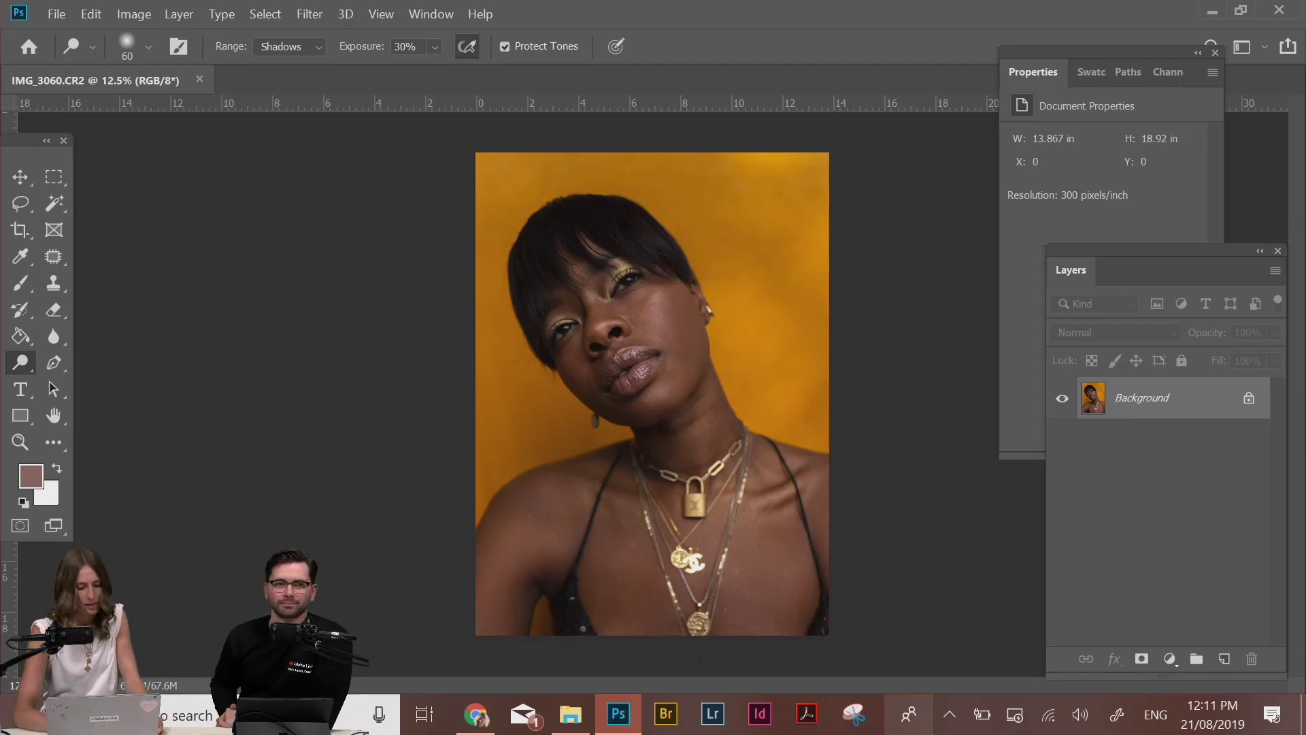
Duplicate the Background layer twice and rename the lower copy Skin Tones
key("ctrl+j")
key("ctrl+j")
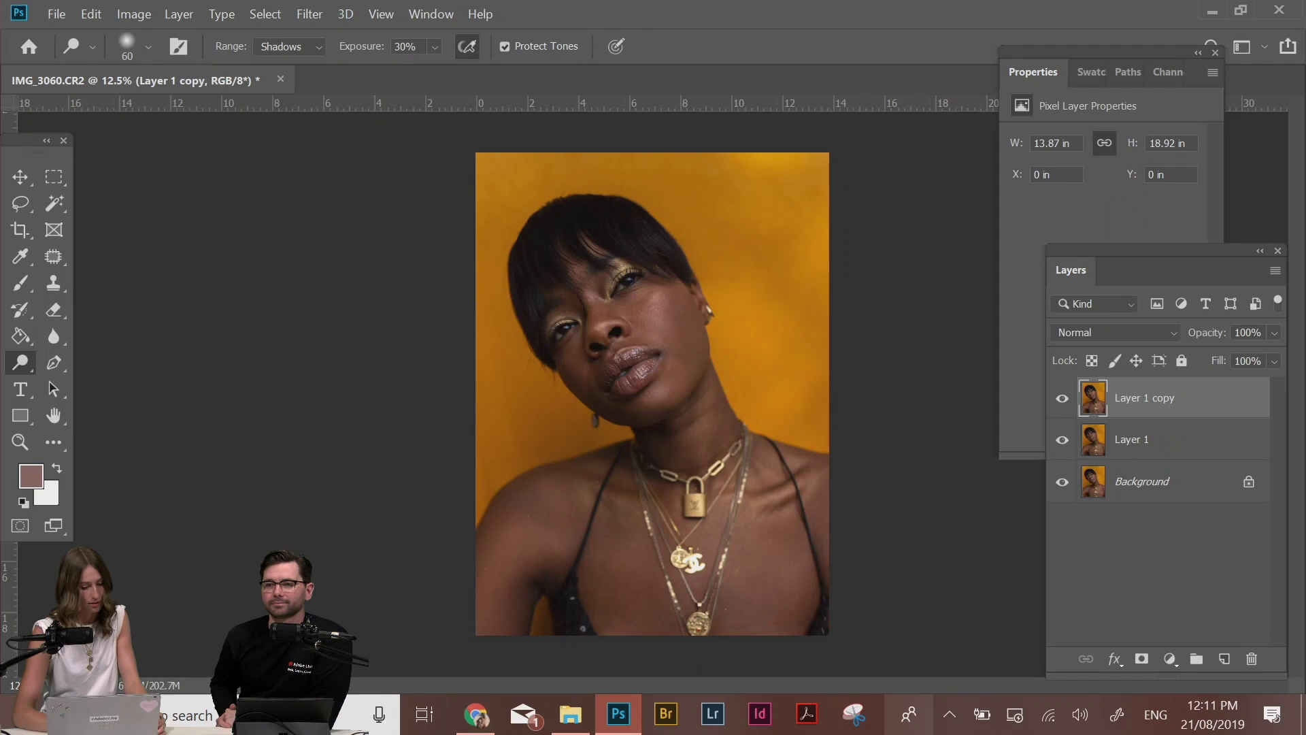
double_click(1129, 439)
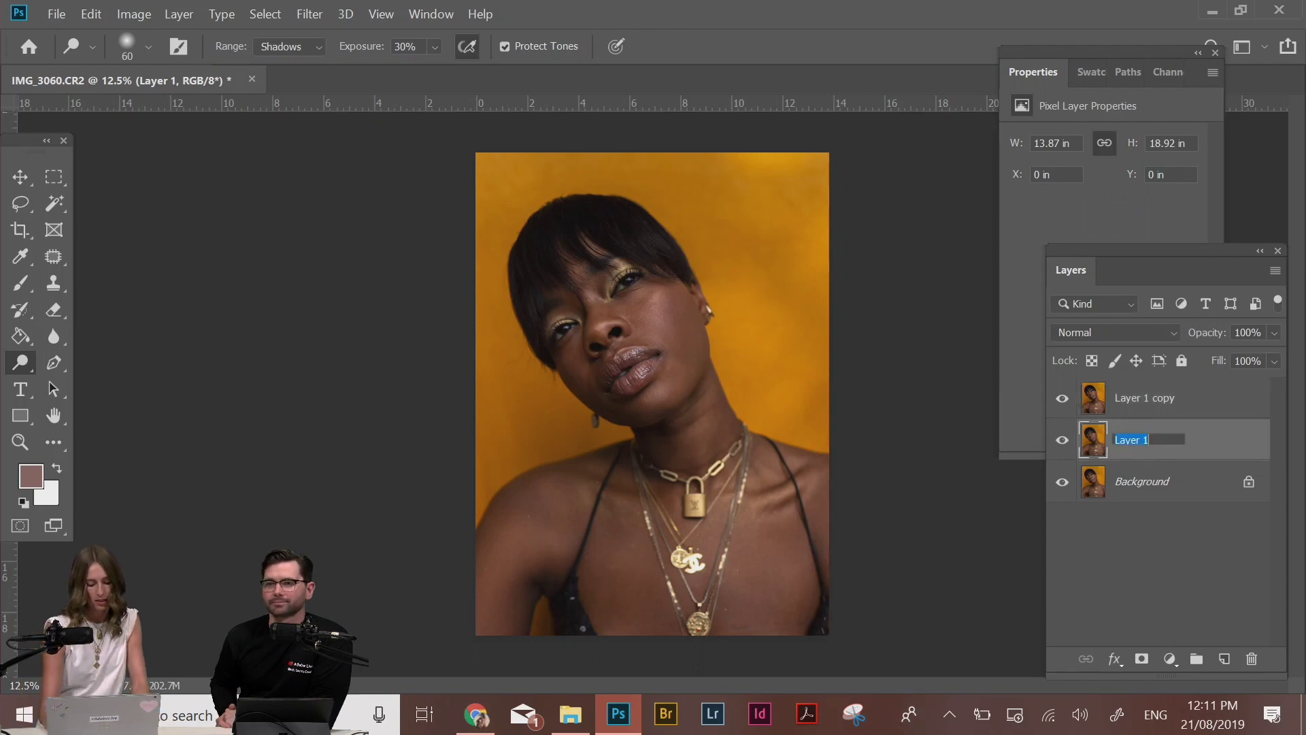
type("Skin")
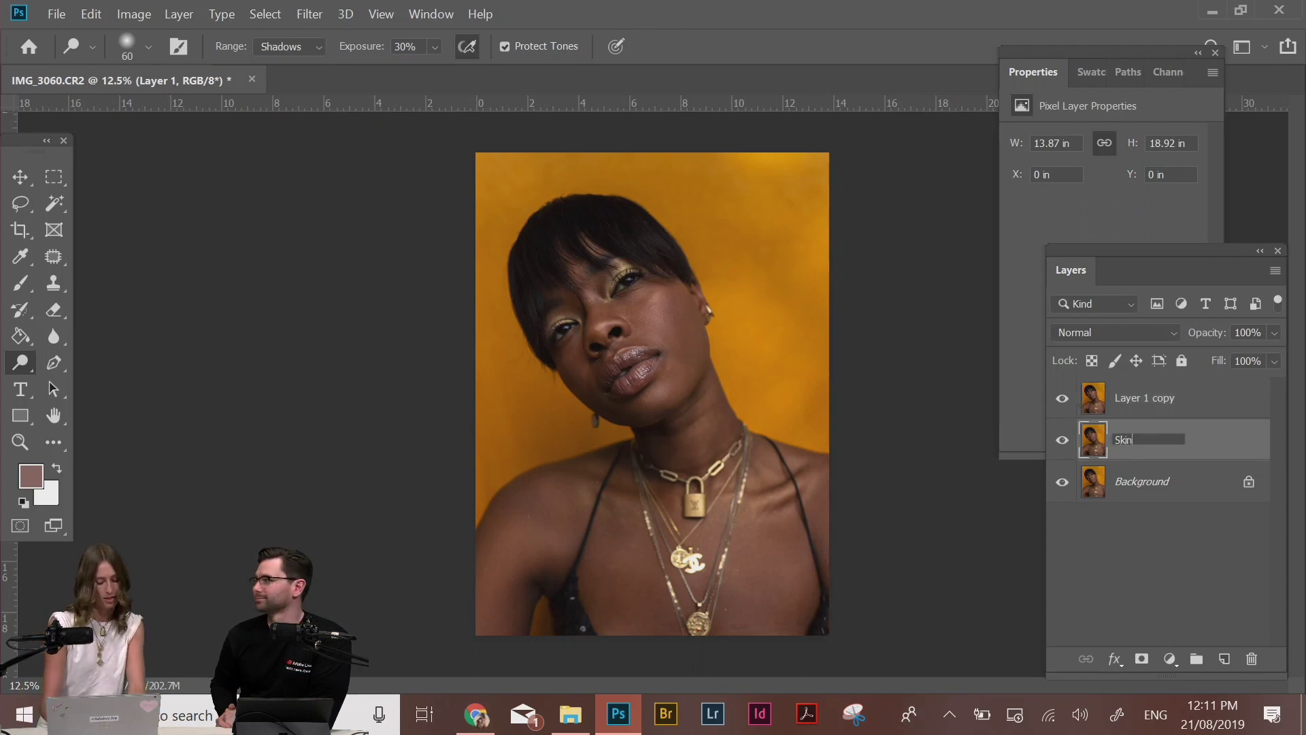
type(" Tones")
key("Return")
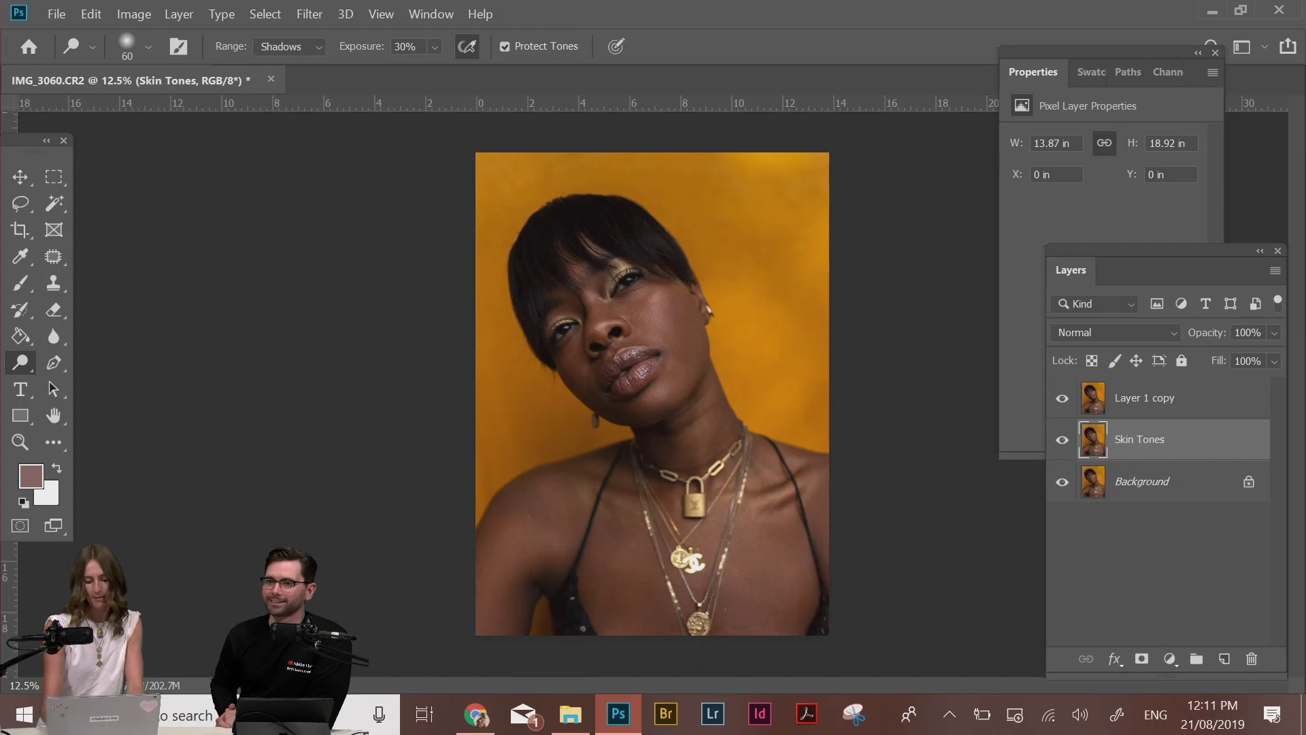
Rename the uppermost layer copy Texture
left_click(1173, 407)
double_click(1156, 407)
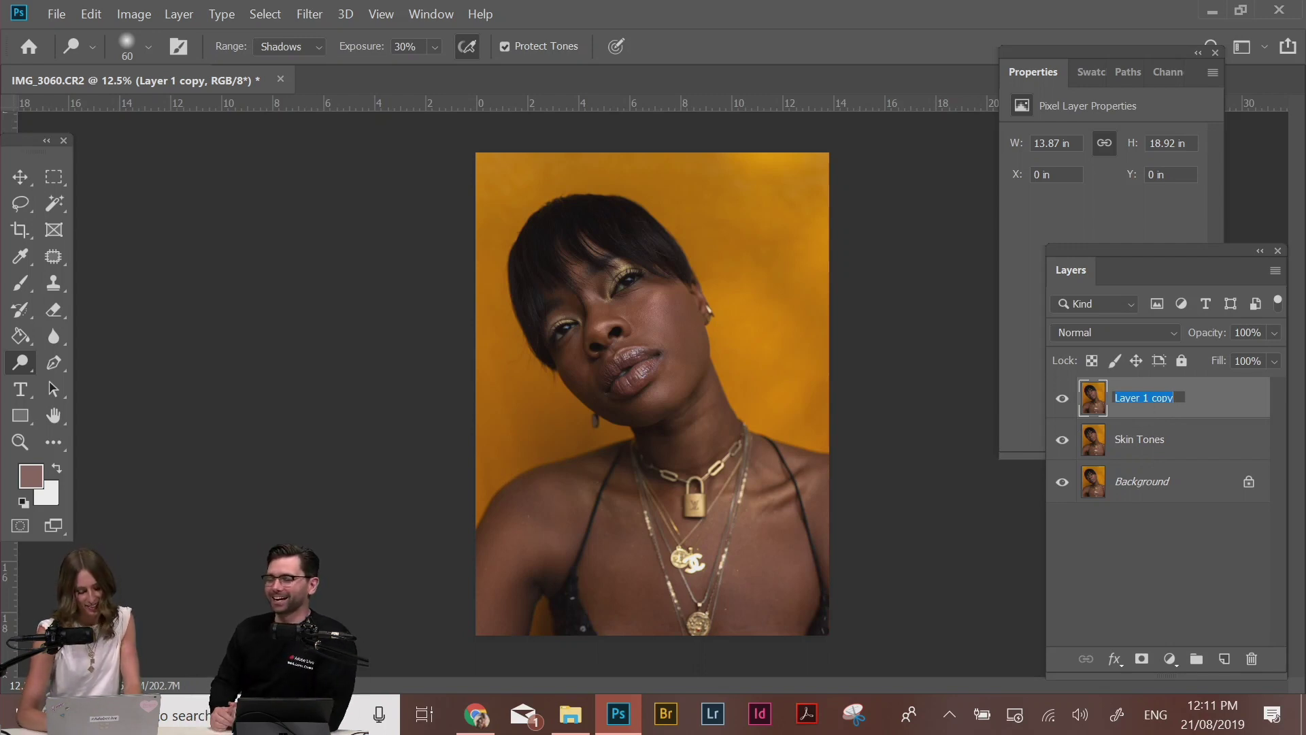
type("Texture")
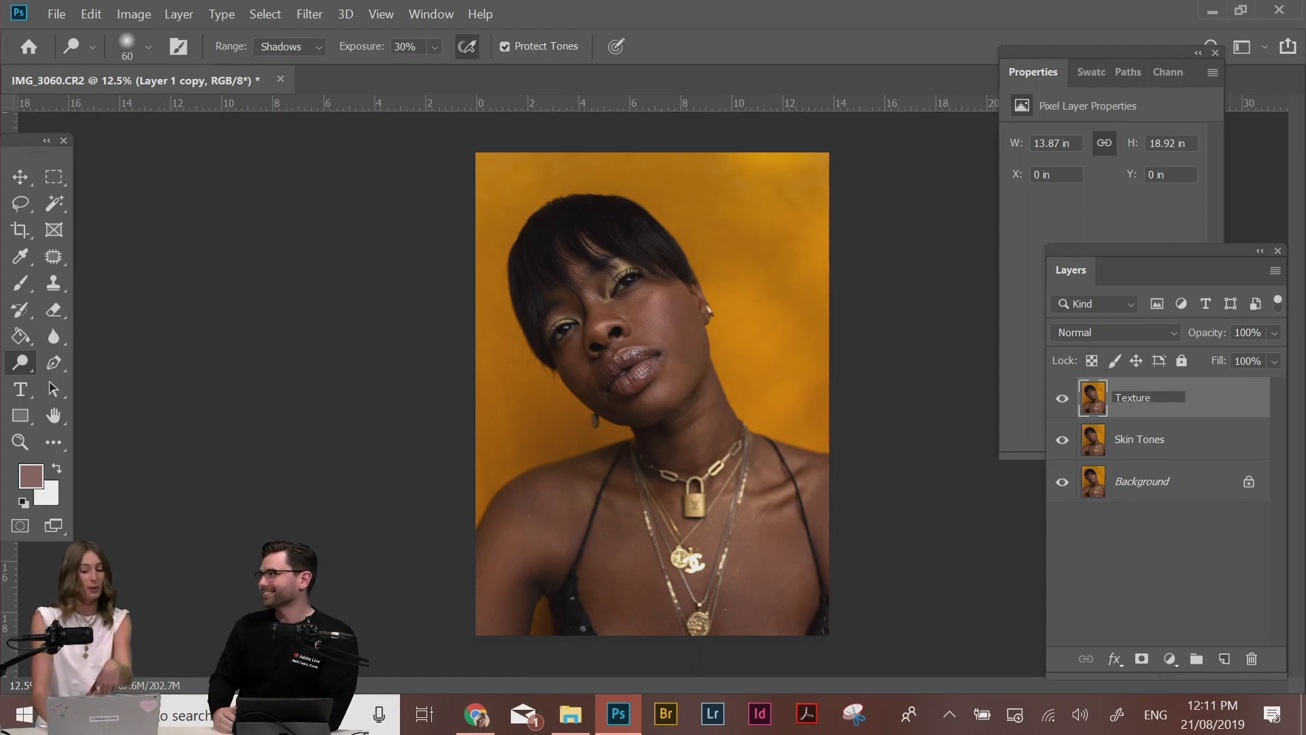
key("Return")
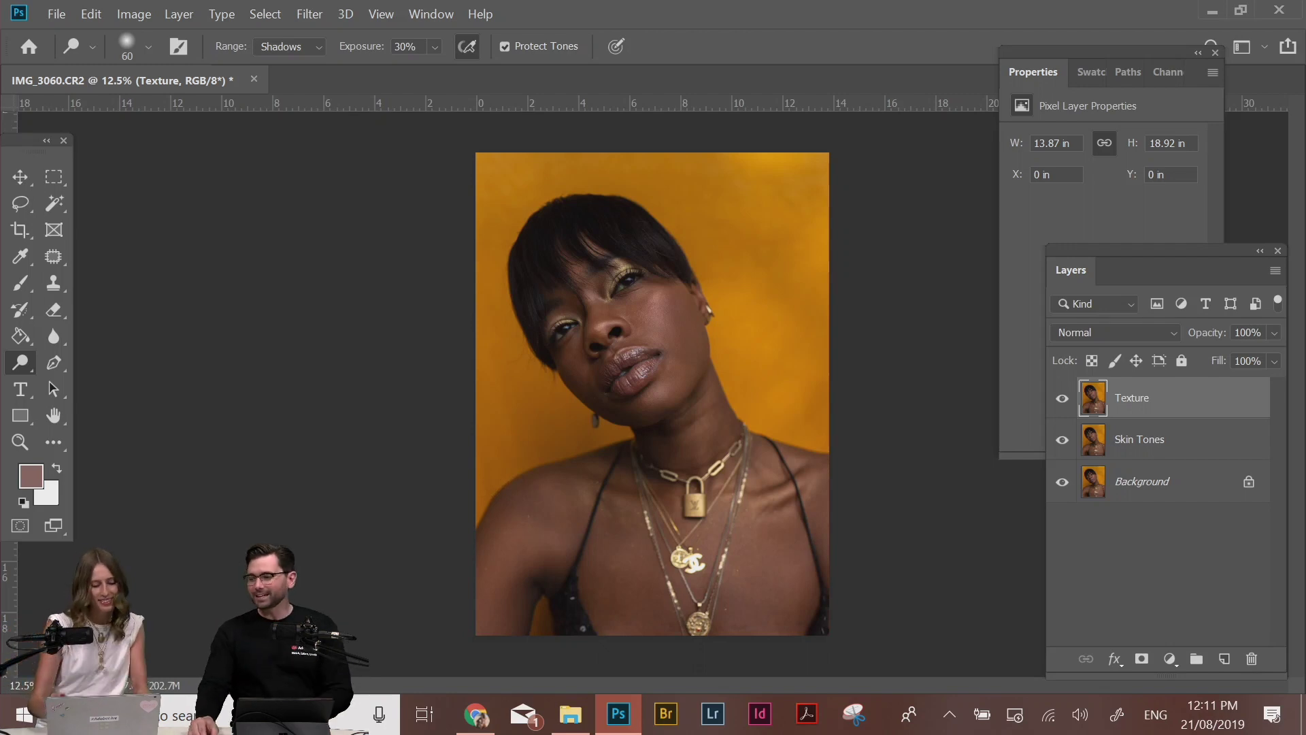
Shorten the name of the Skin Tones layer to Skin Tone
key("b")
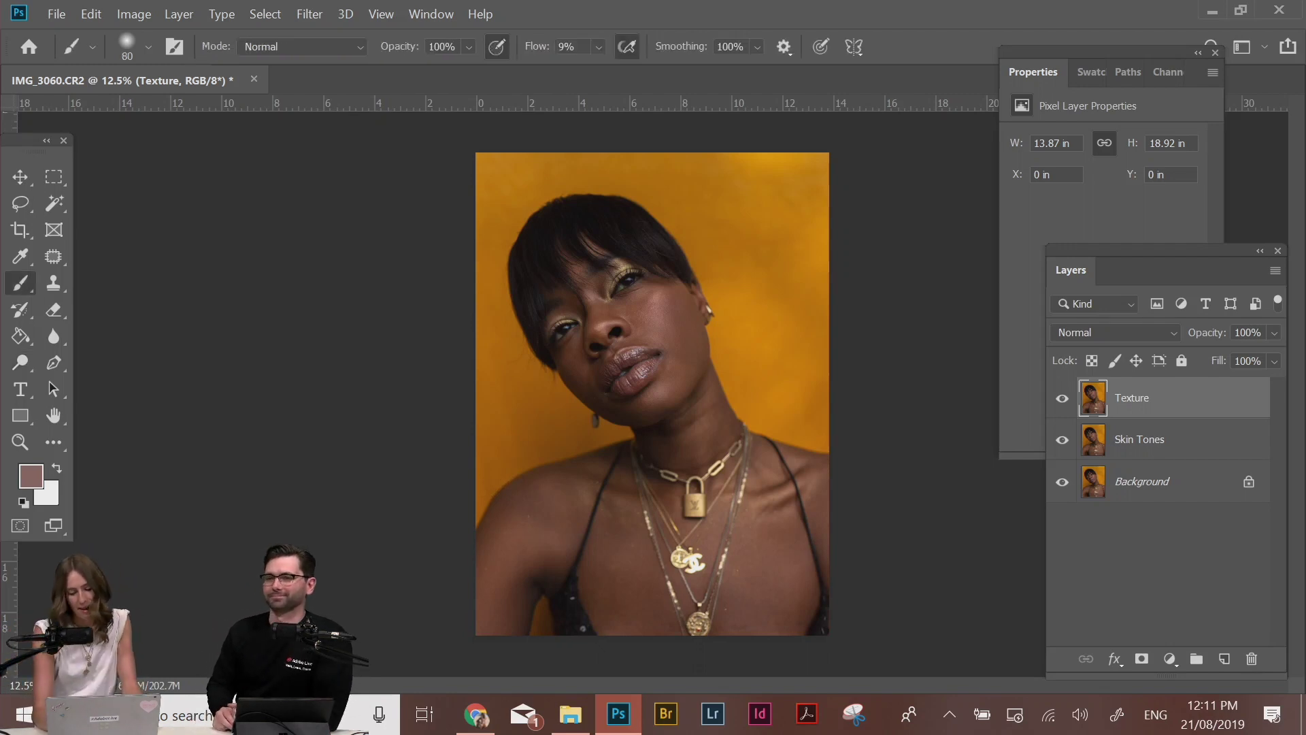
left_click(1173, 449)
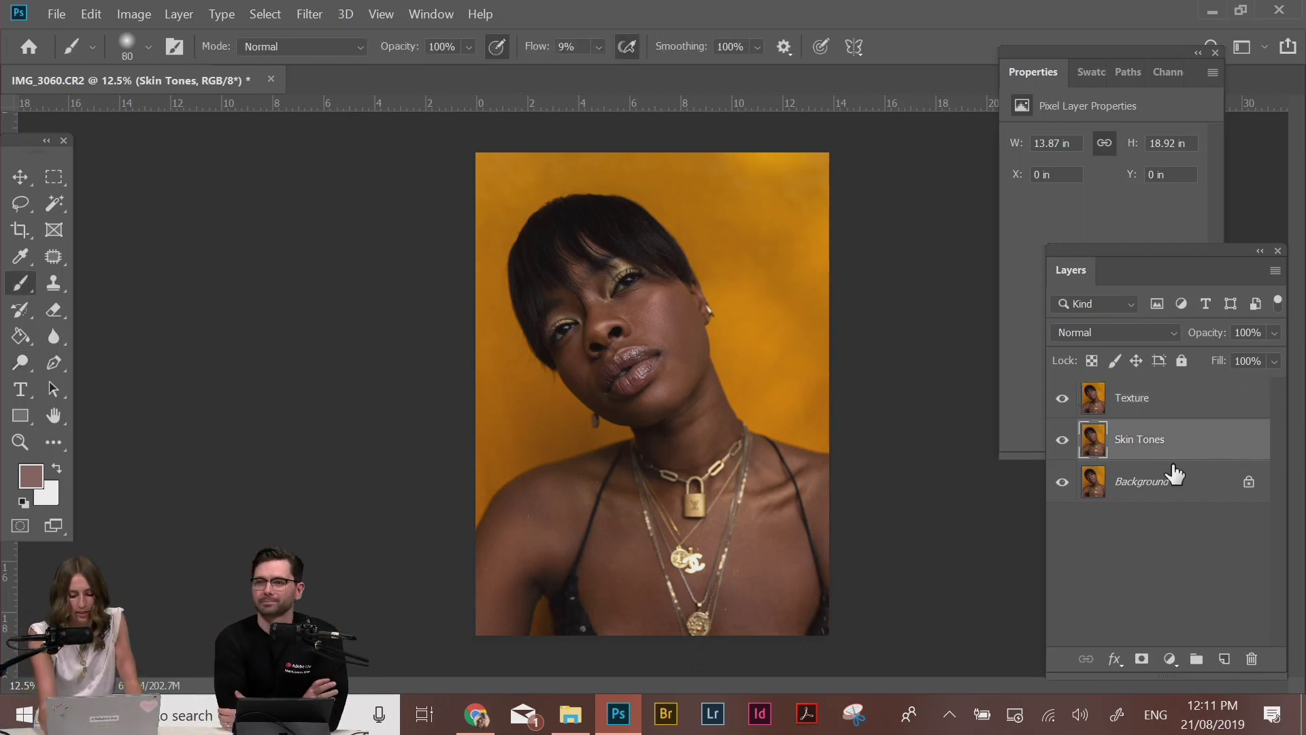
double_click(1163, 444)
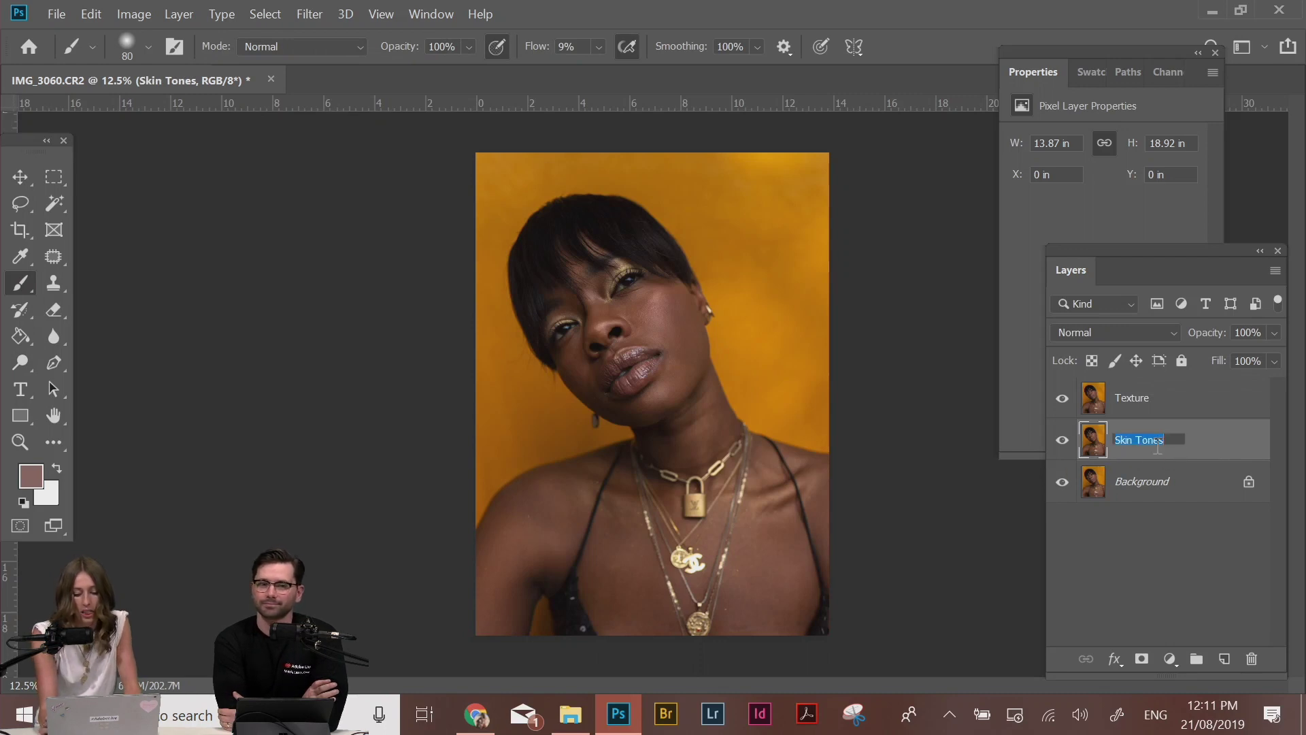
key("Right")
key("BackSpace")
key("Return")
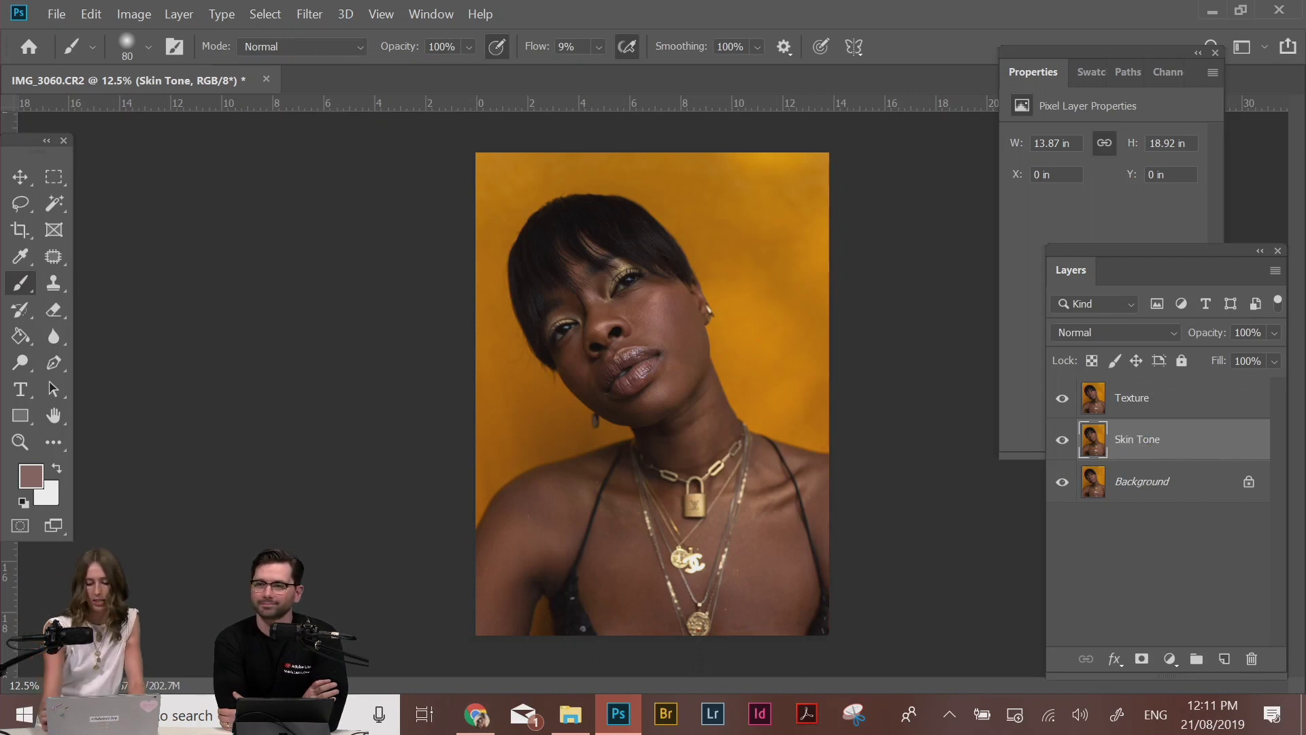
Hide the Texture layer and make the Skin Tone layer active
left_click(1192, 400)
left_click(1062, 399)
left_click(1129, 442)
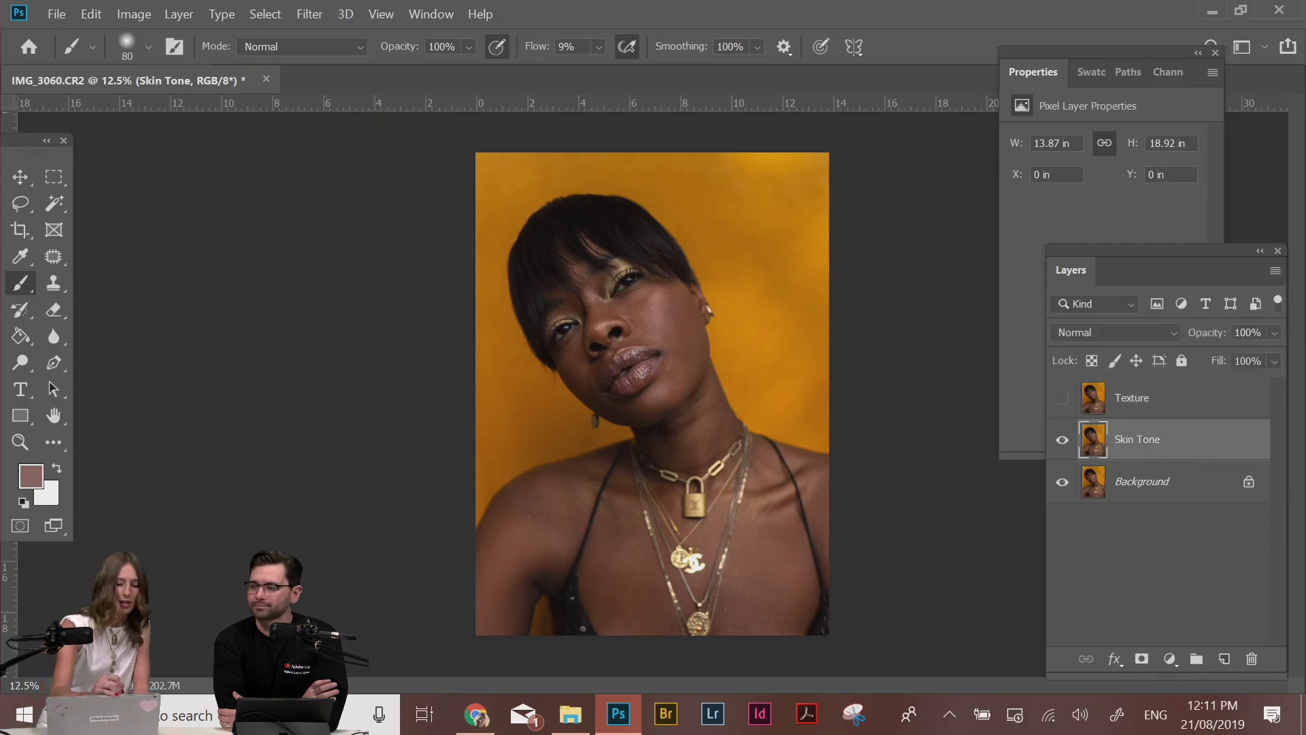
left_click(310, 14)
left_click(321, 14)
left_click(319, 14)
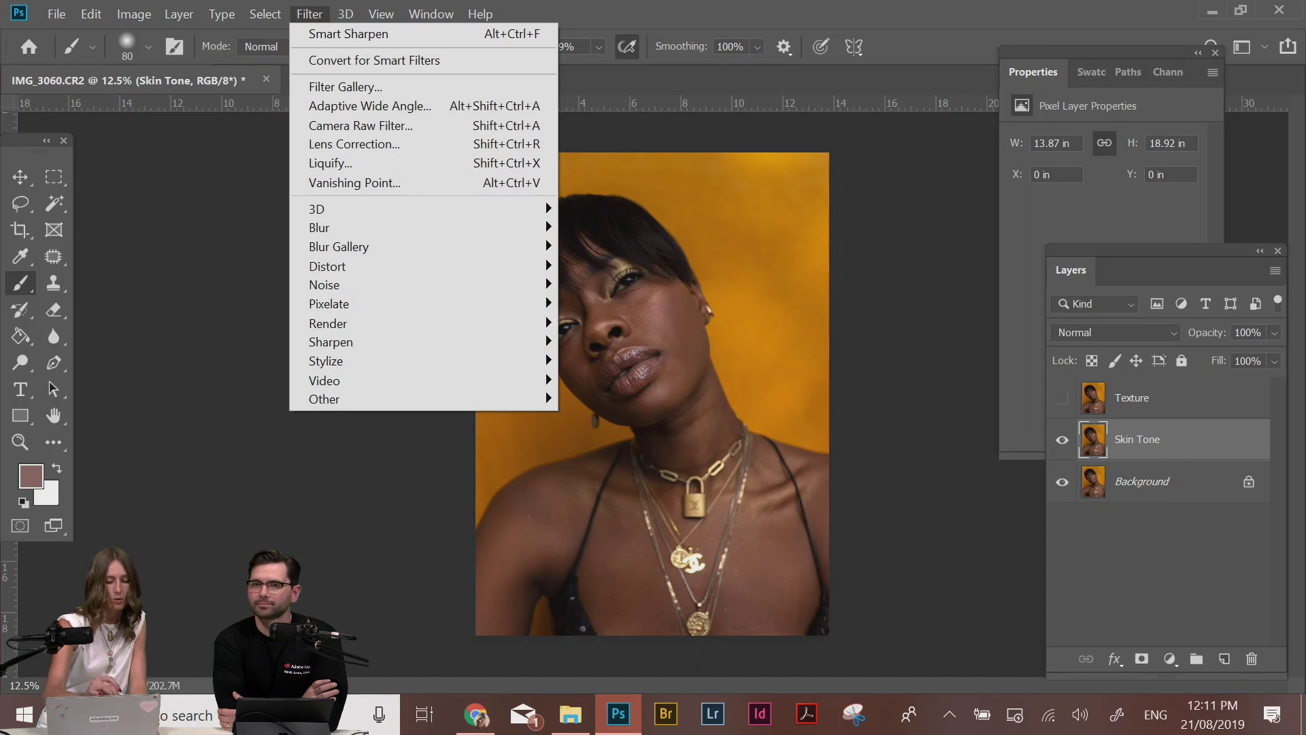
mouse_move(346, 15)
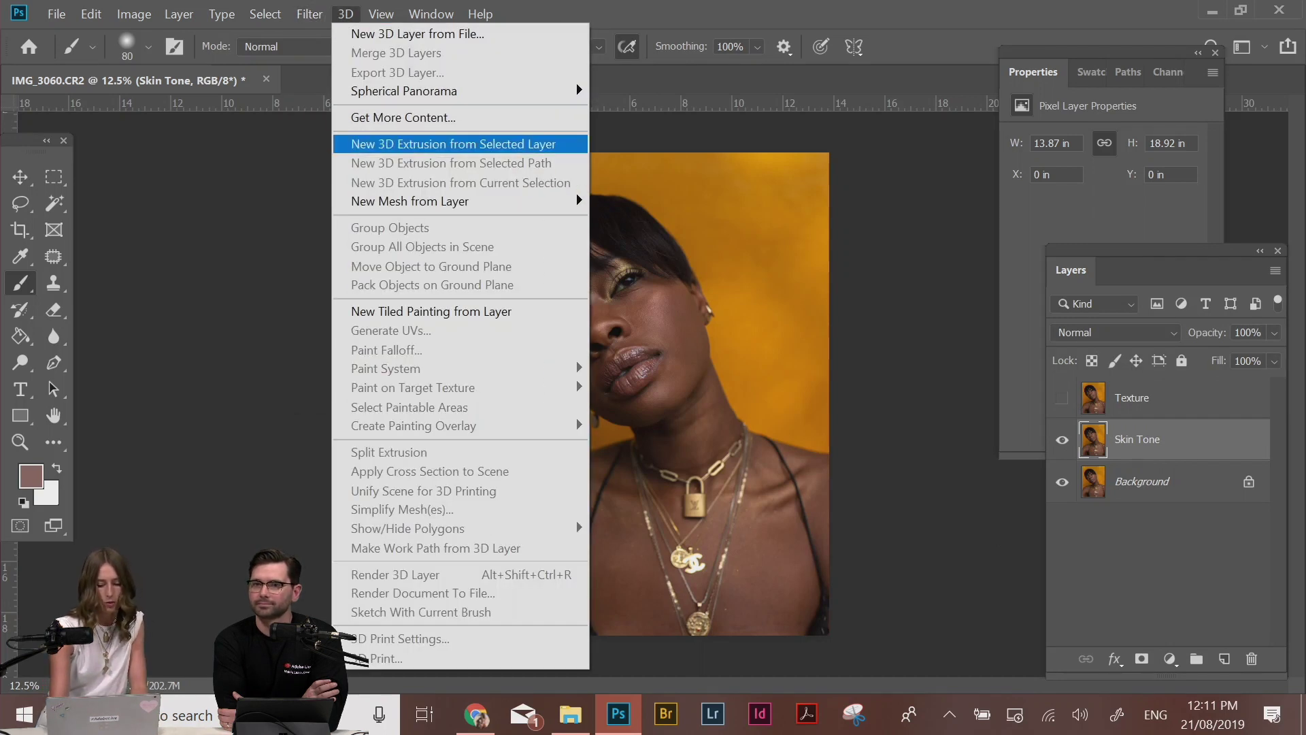
key("Escape")
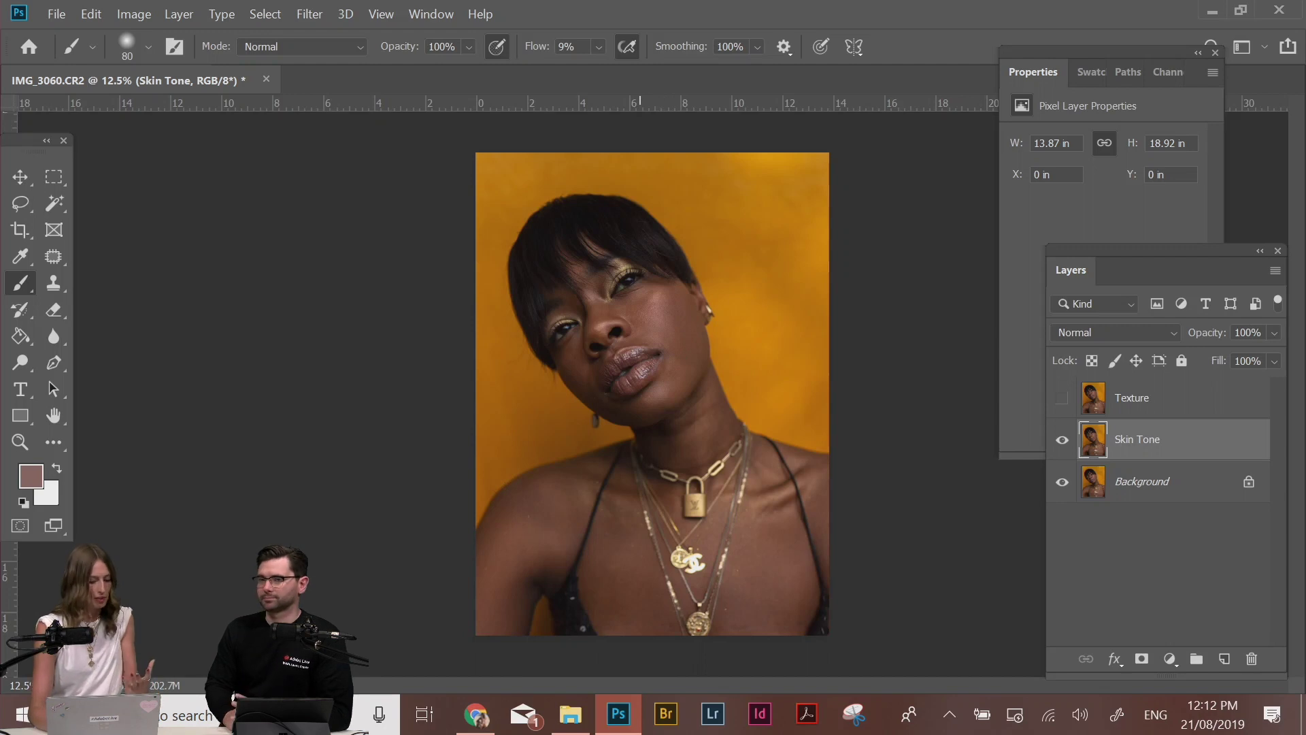
left_click(1093, 398)
left_click(1062, 398)
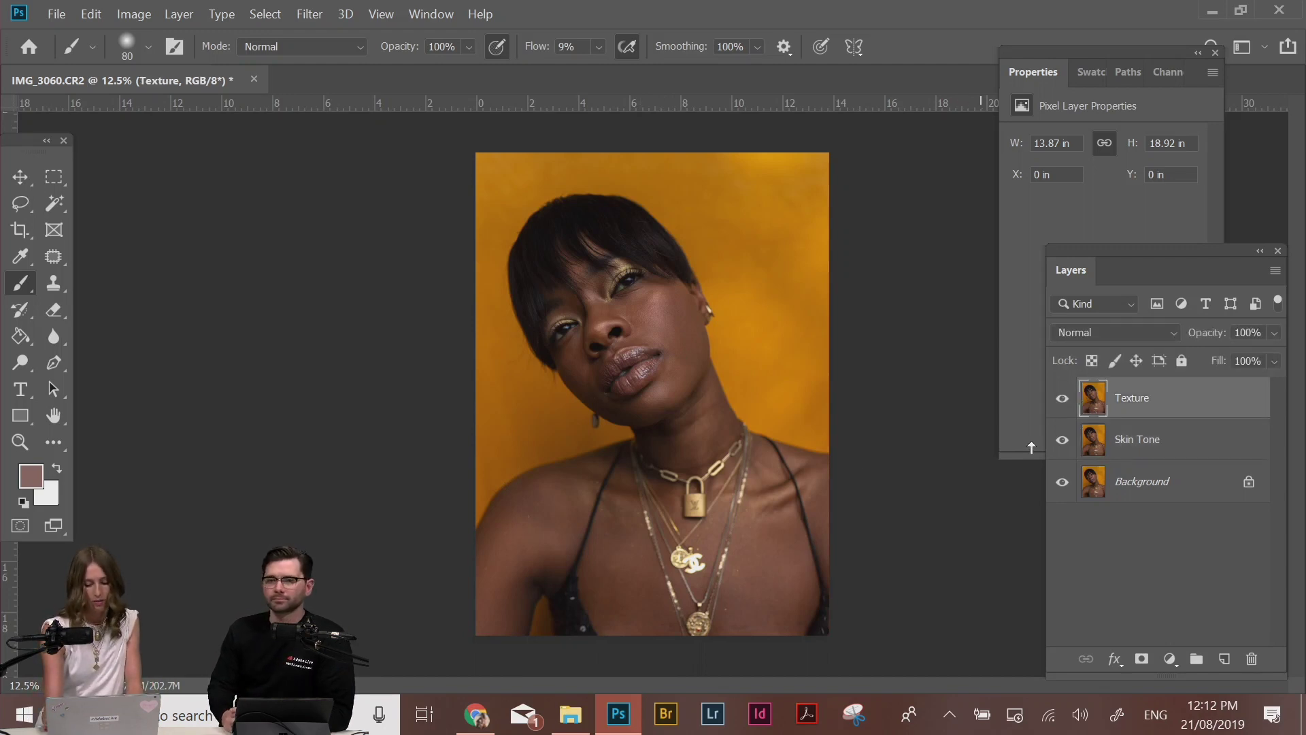
left_click(1126, 440)
left_click(1062, 398)
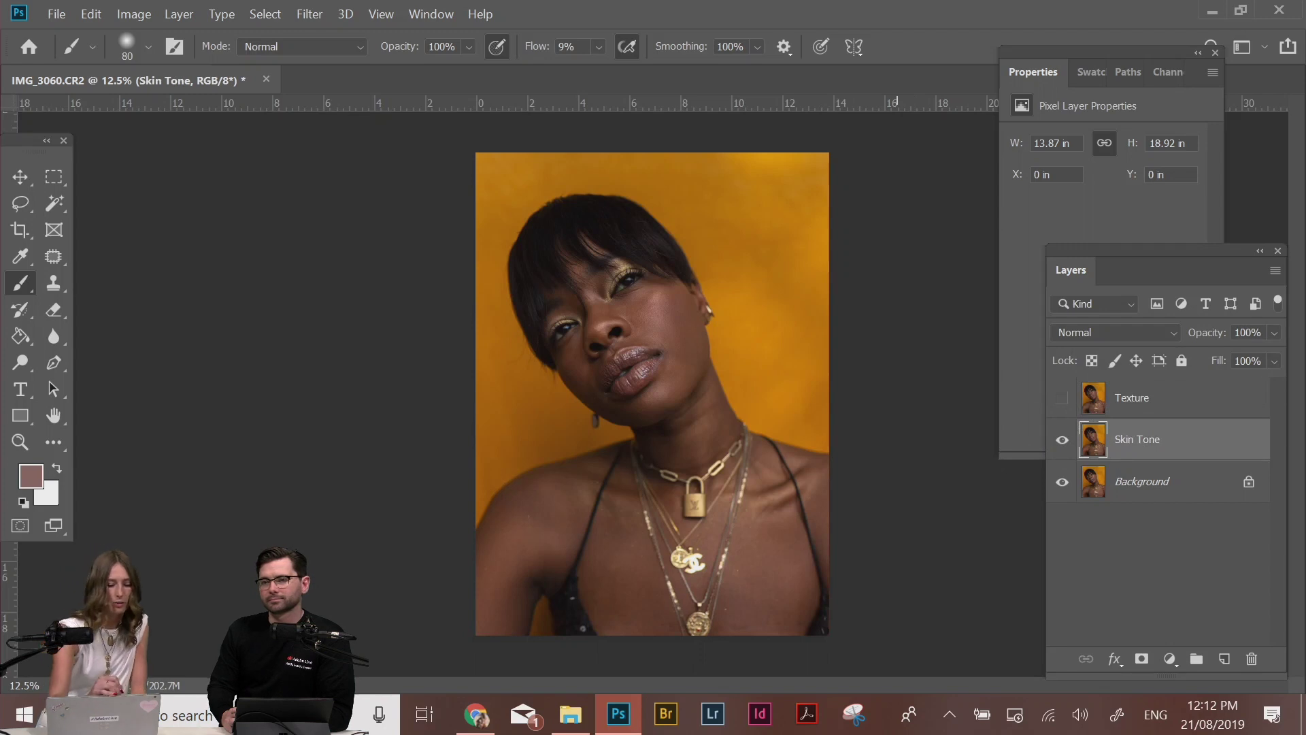
Apply a Gaussian Blur with a 7.0 pixel radius to the Skin Tone layer, previewing the blur on the facial skin
left_click(309, 14)
mouse_move(484, 223)
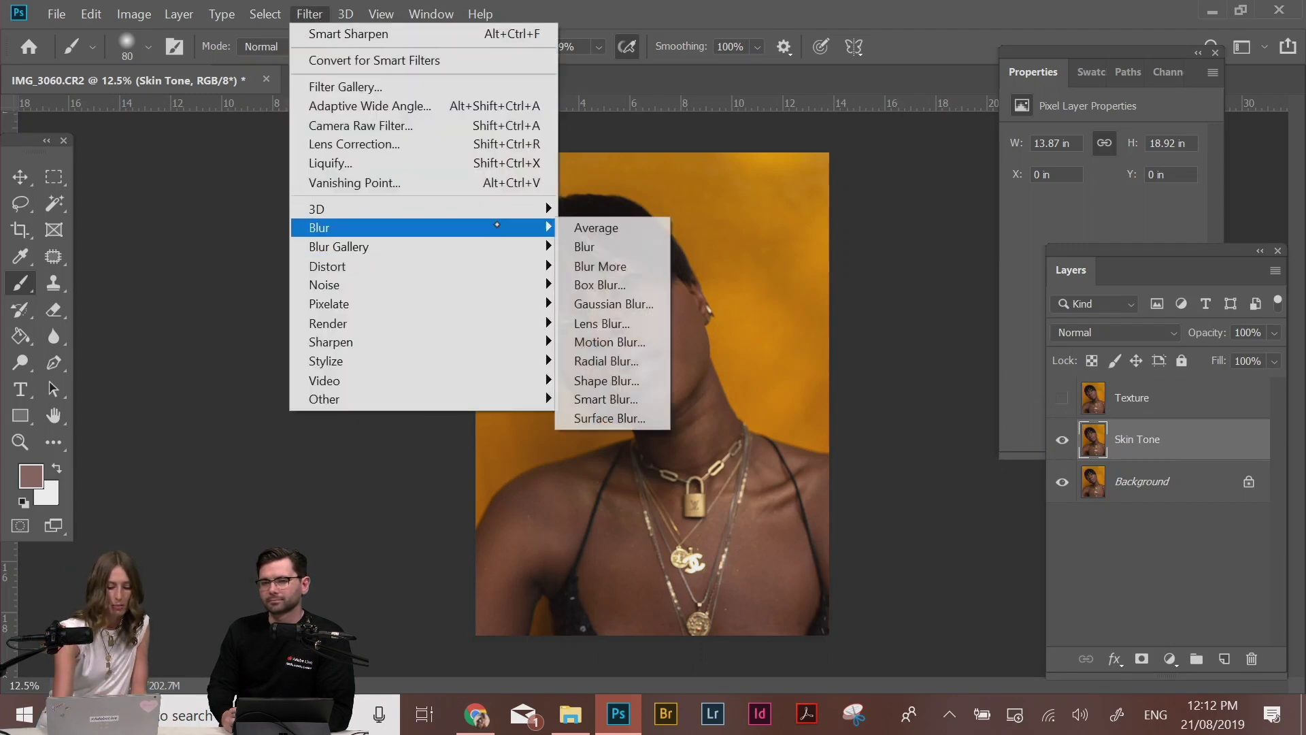
left_click(611, 303)
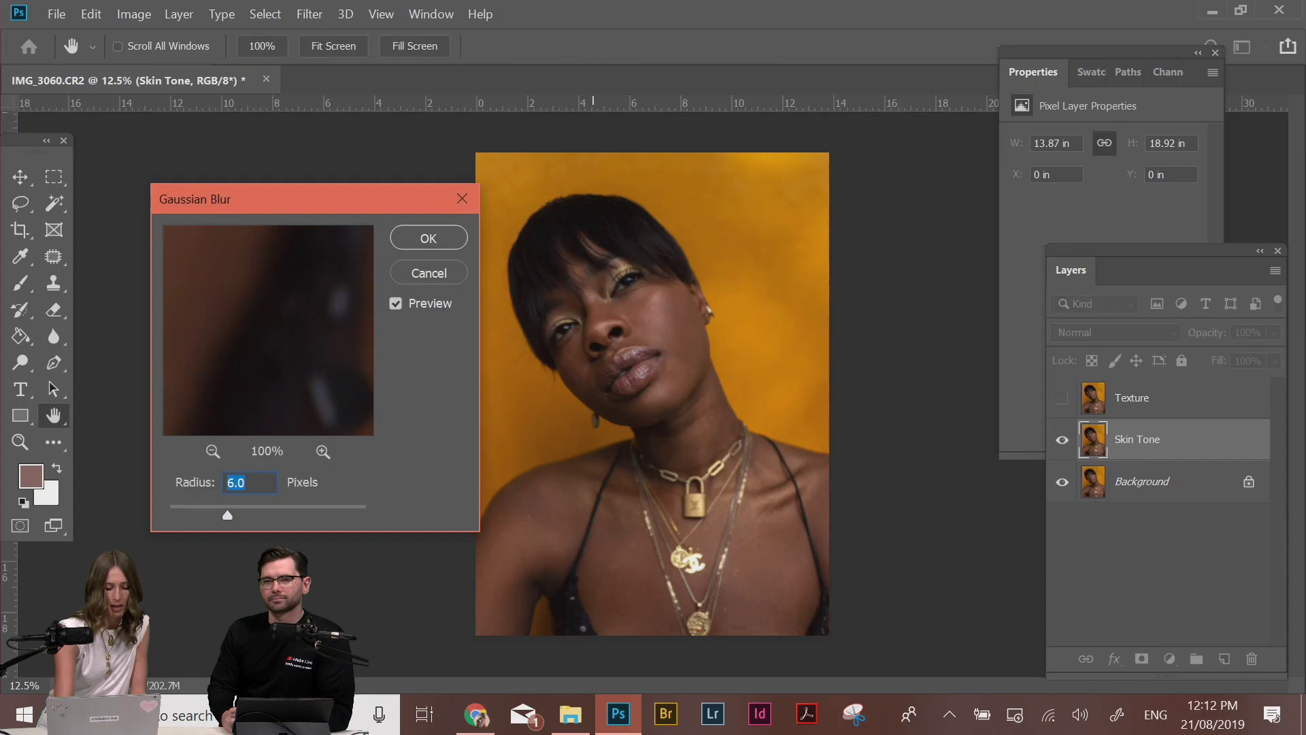
left_click(651, 305)
left_click(626, 291)
left_click(600, 281)
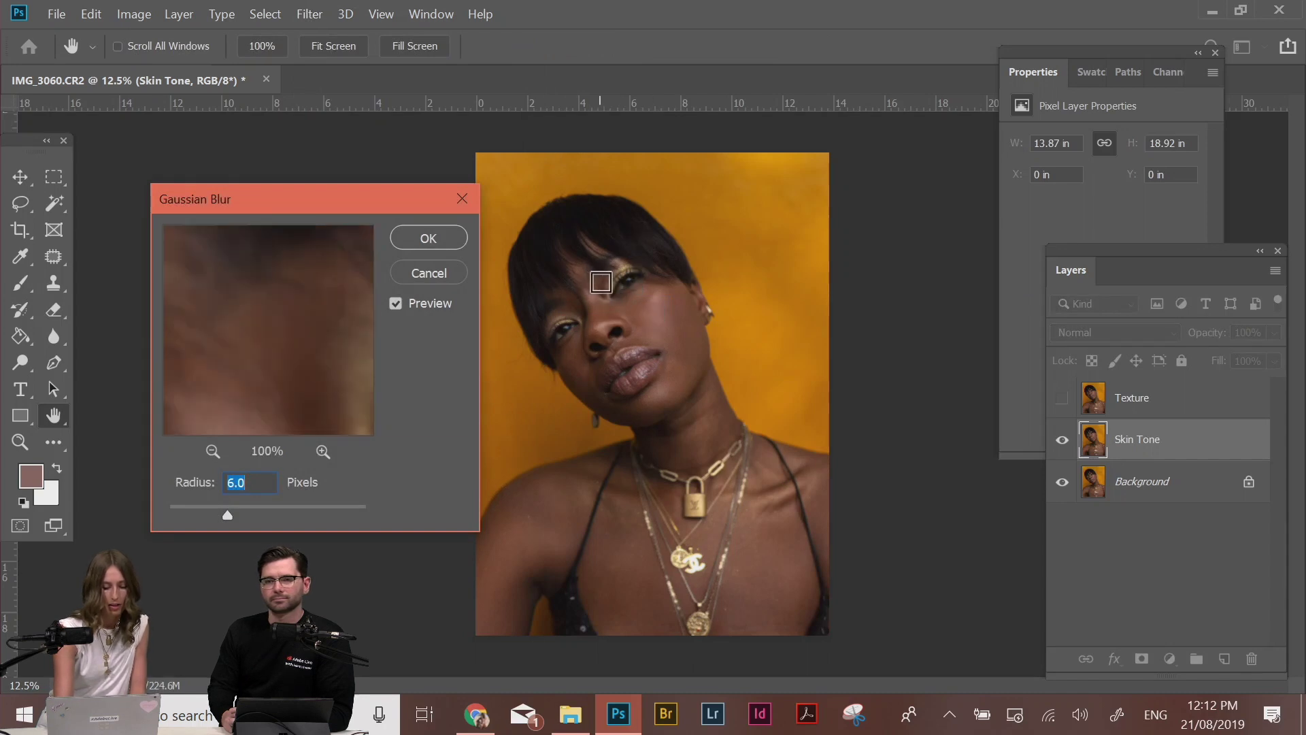
left_click(614, 282)
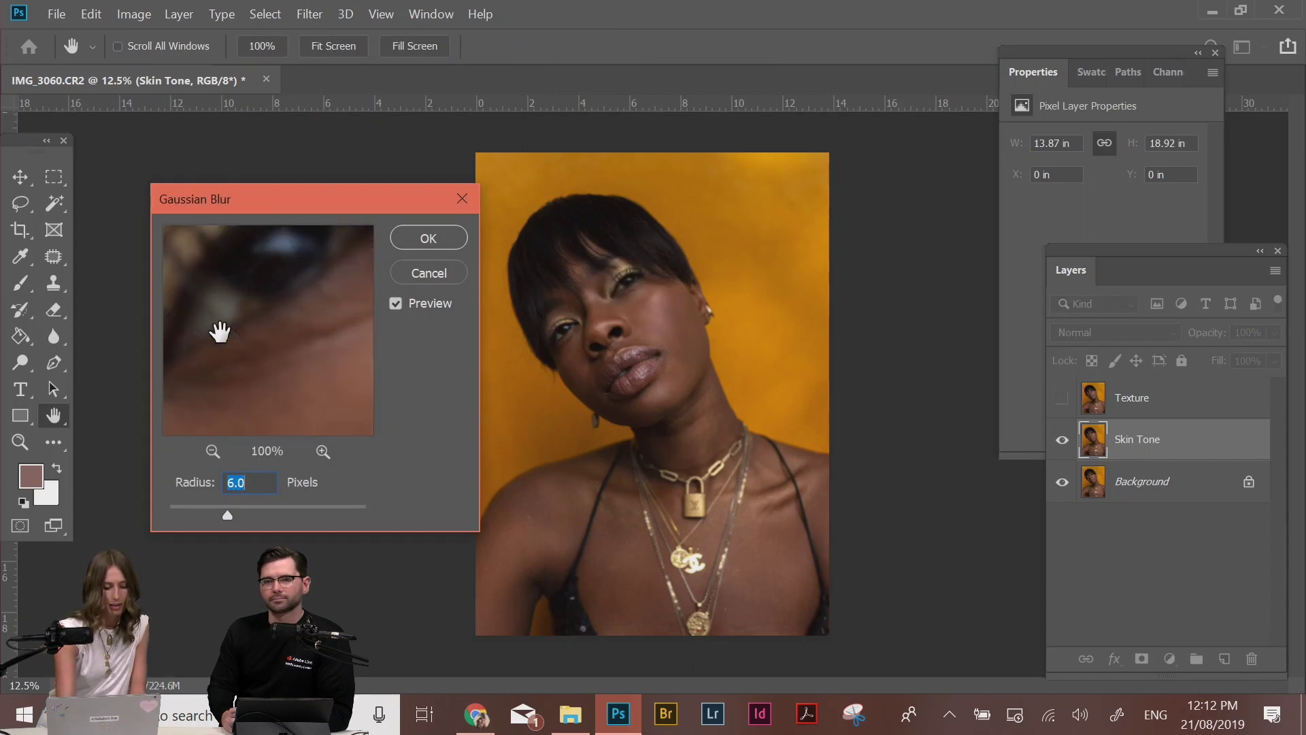
left_click_drag(319, 387, 361, 265)
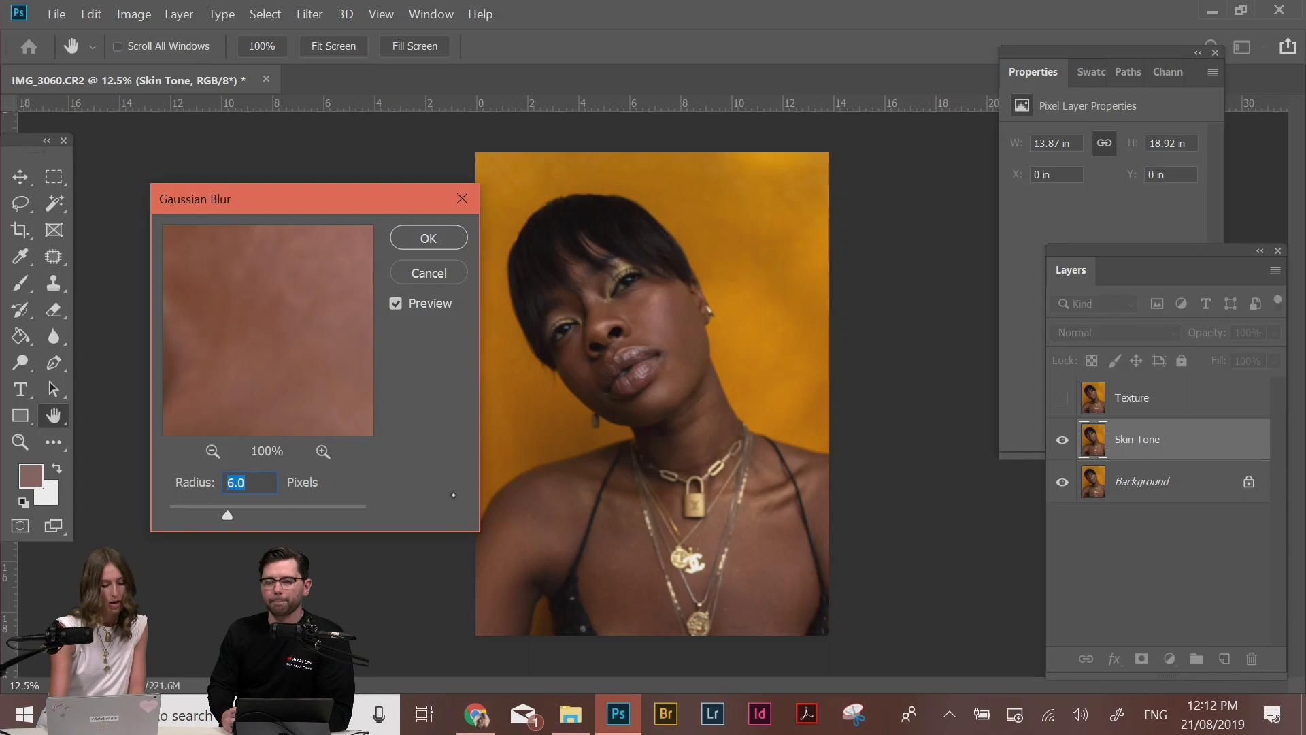
key("Up")
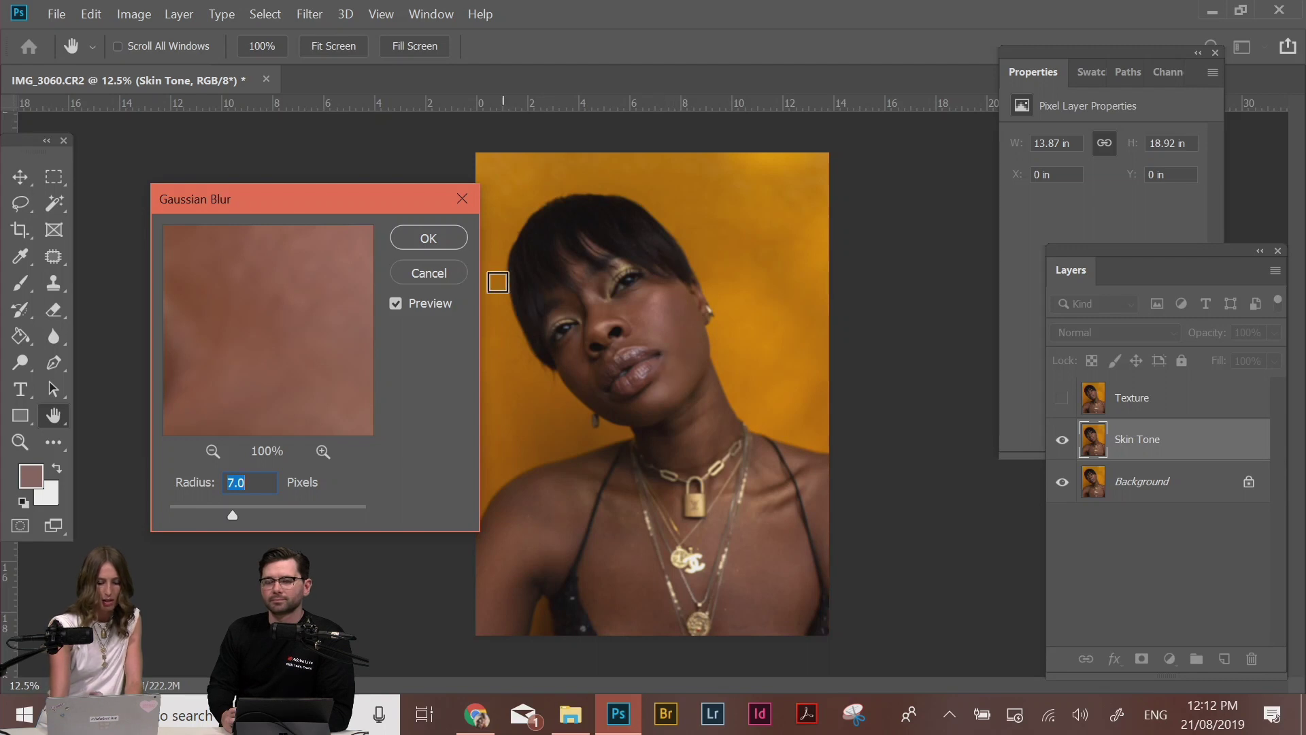
key("Return")
key("b")
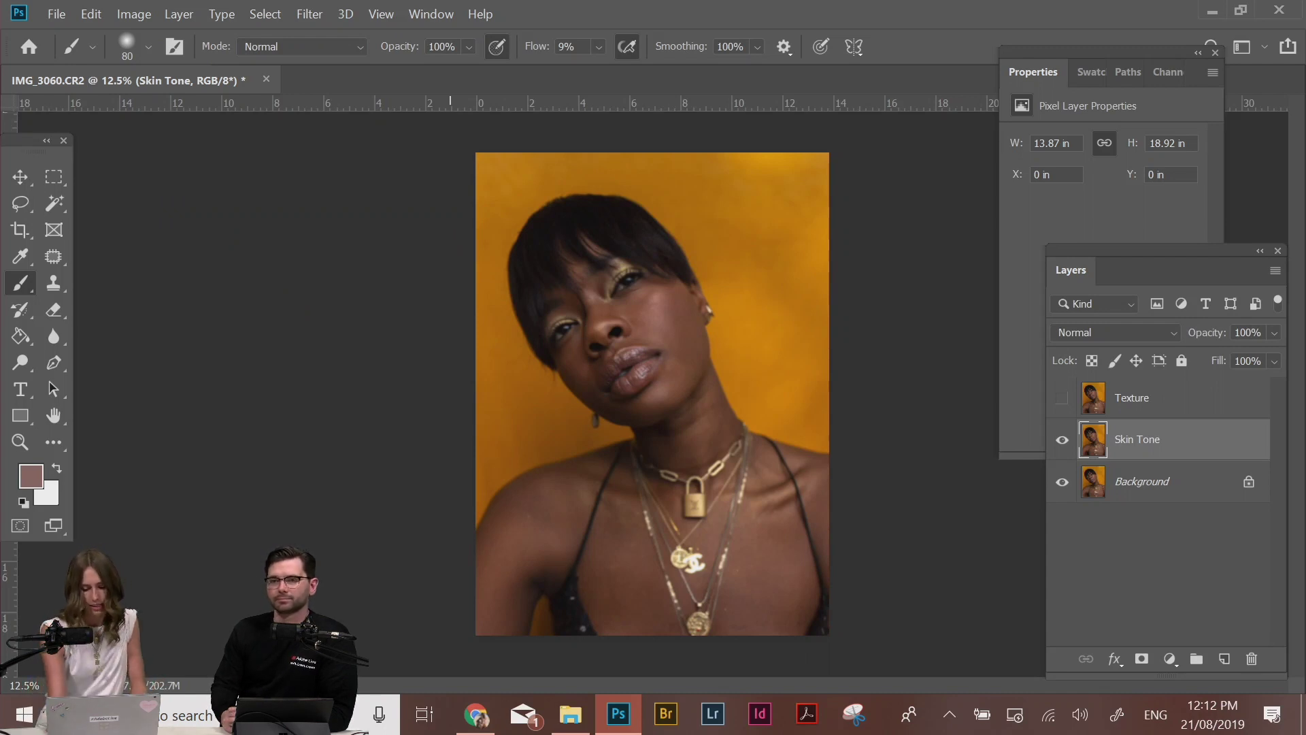
Show and select the Texture layer, and start Apply Image on it with the Skin Tone layer as inverted source
left_click(1061, 398)
left_click(1108, 405)
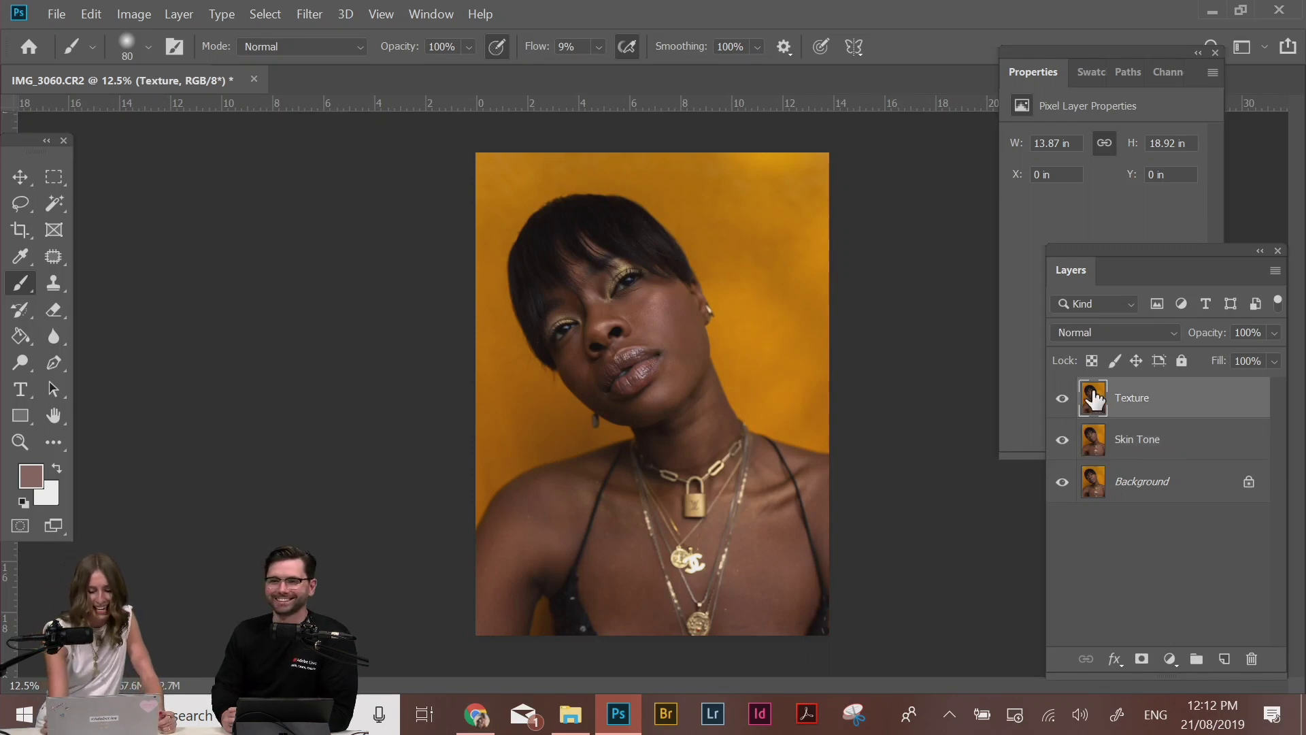
left_click(134, 14)
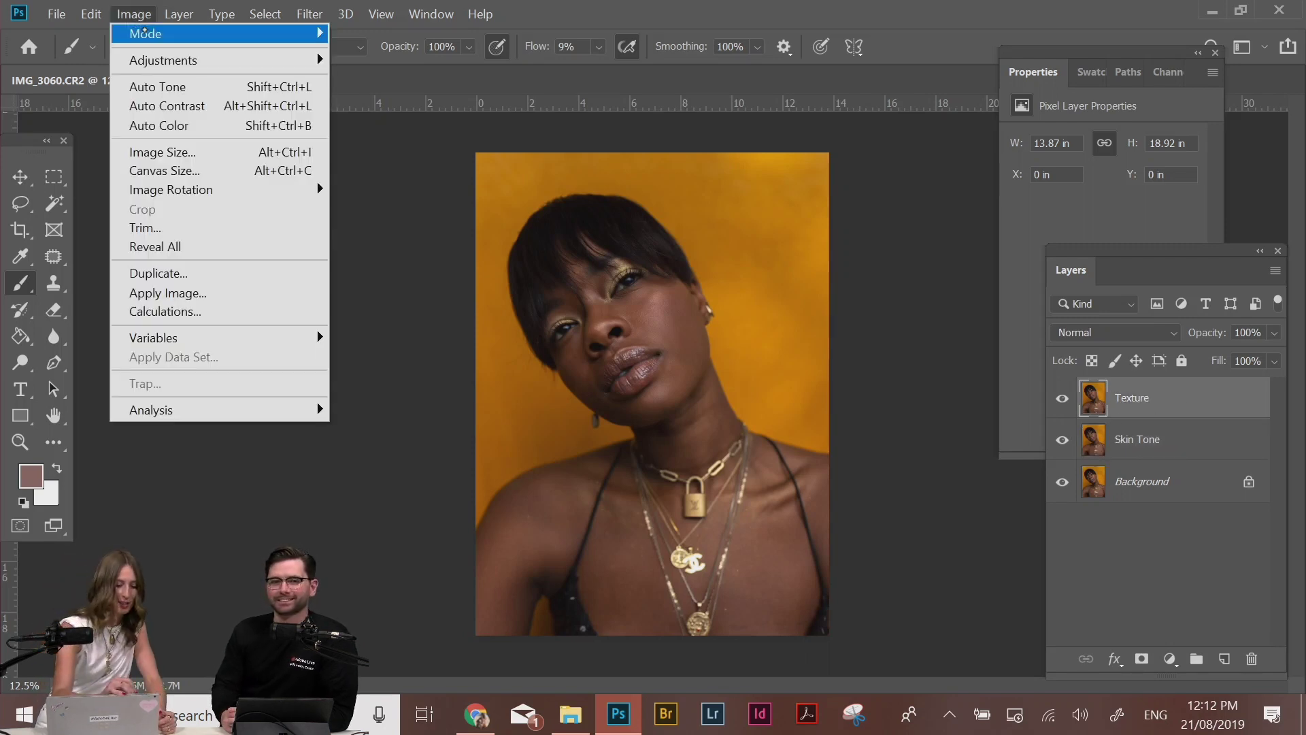
left_click(202, 293)
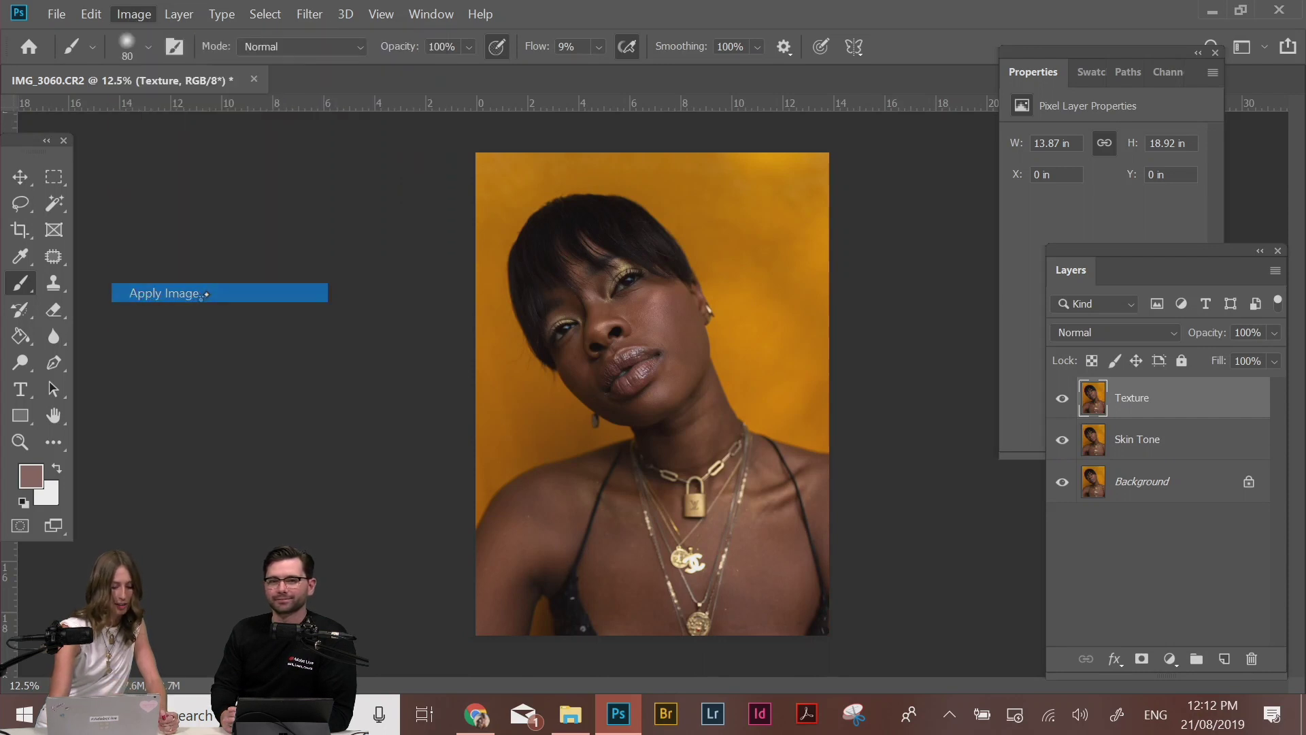
left_click(823, 354)
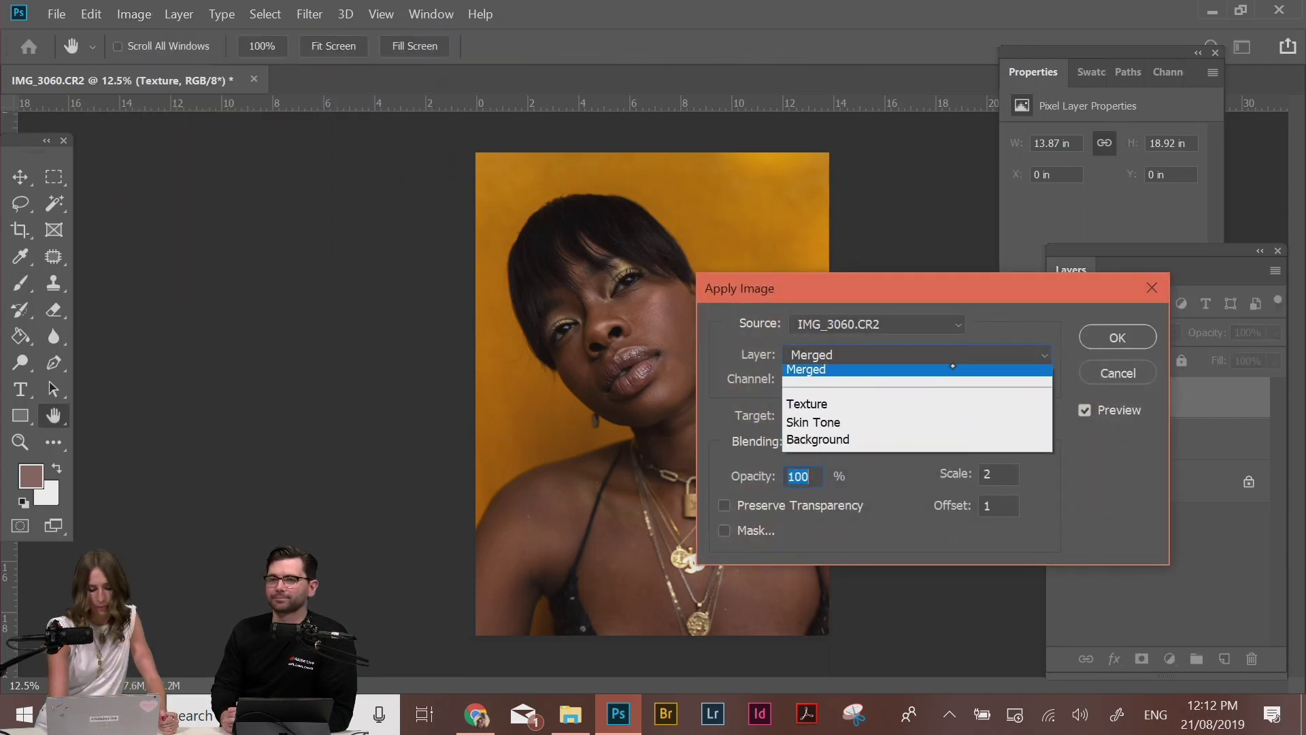
left_click(823, 427)
left_click(989, 379)
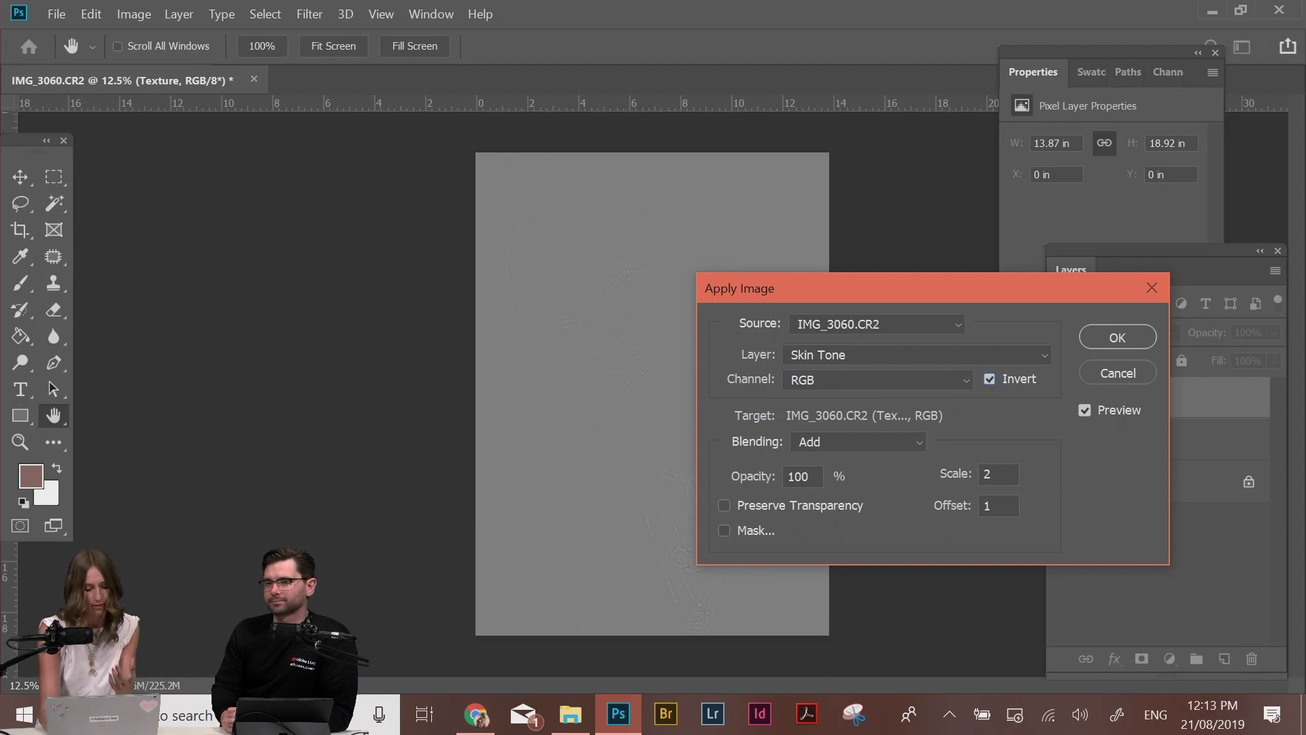
Apply the Skin Tone image to the Texture layer using Add blending, scale 2 and offset 1, checking the preview on the lips and cheek
left_click(857, 442)
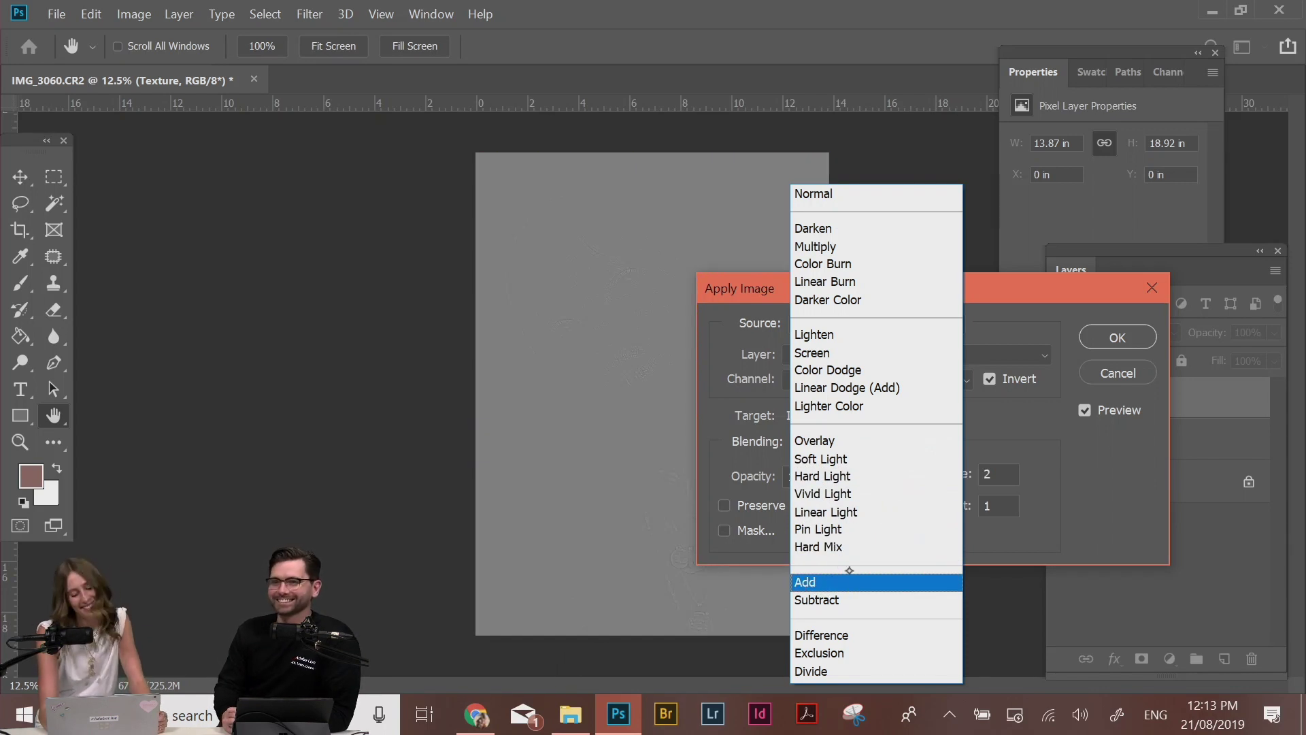
left_click(803, 581)
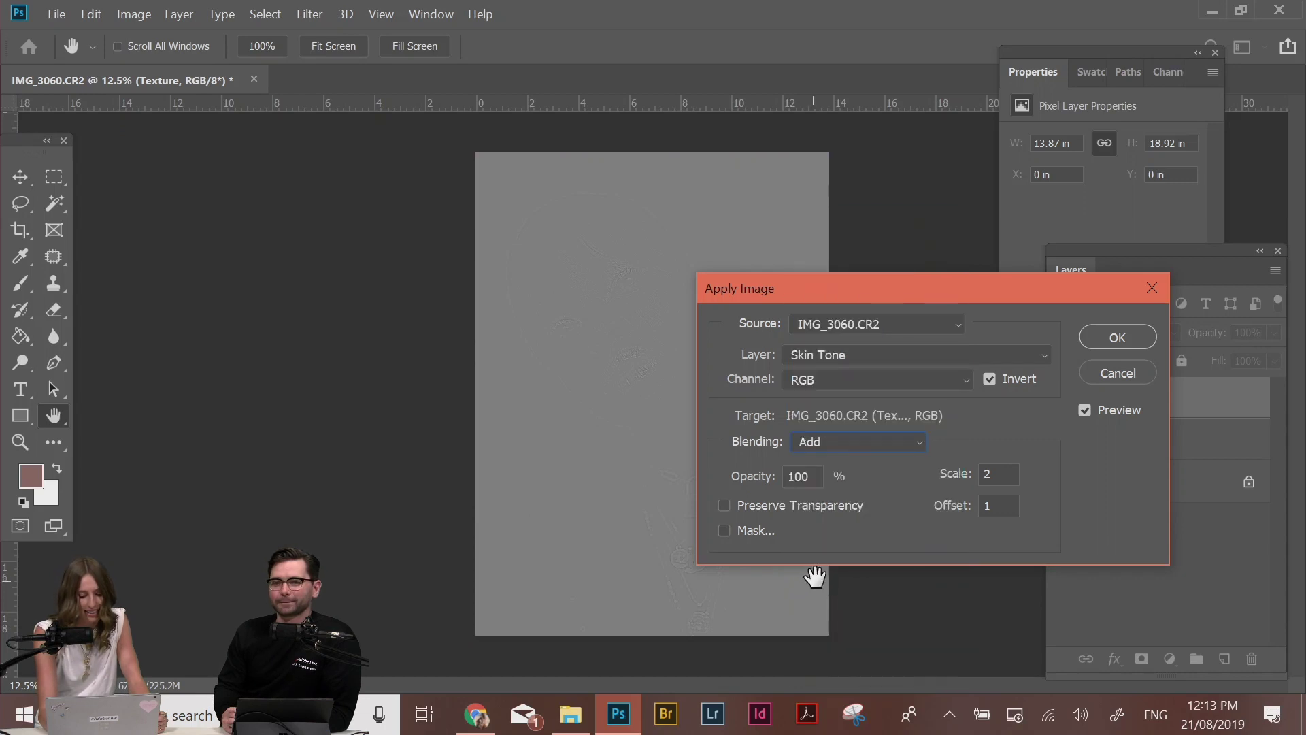
left_click(1004, 477)
left_click(999, 506)
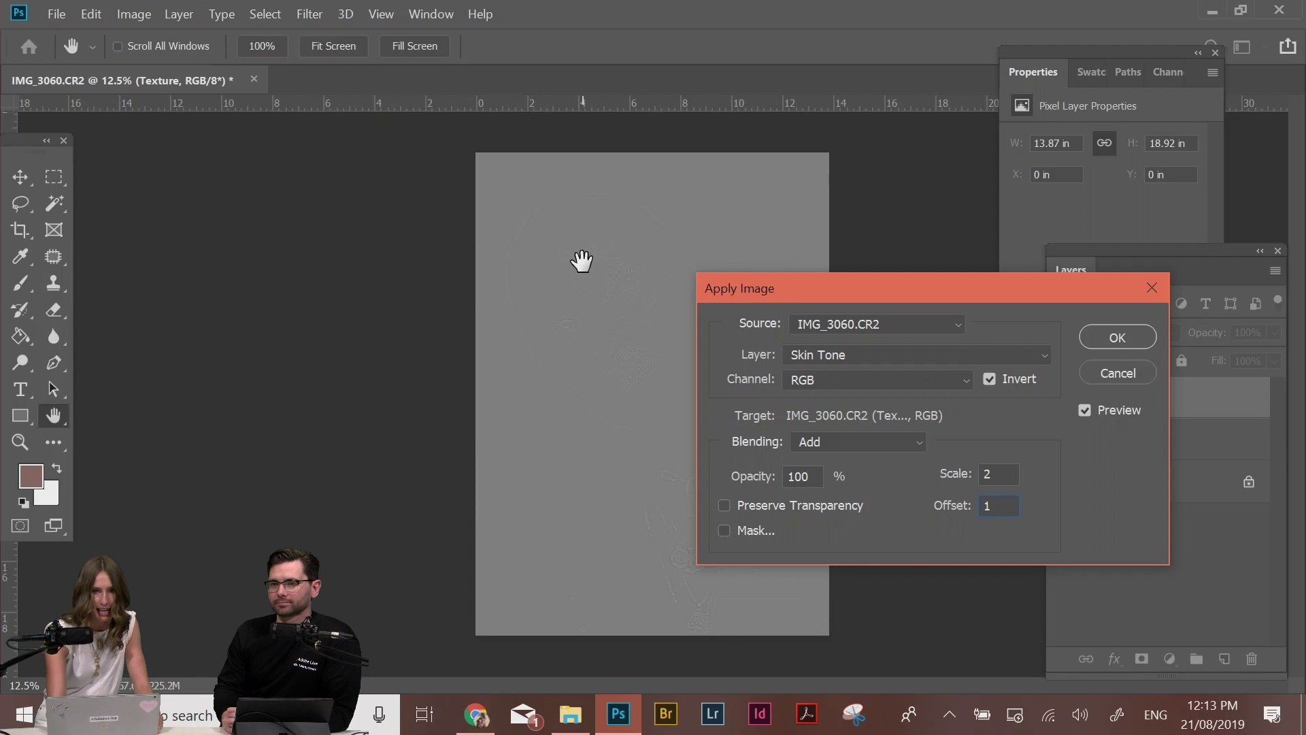
key("ctrl+plus")
key("ctrl+plus")
key("ctrl+plus")
key("ctrl+plus")
key("ctrl+plus")
key("ctrl+plus")
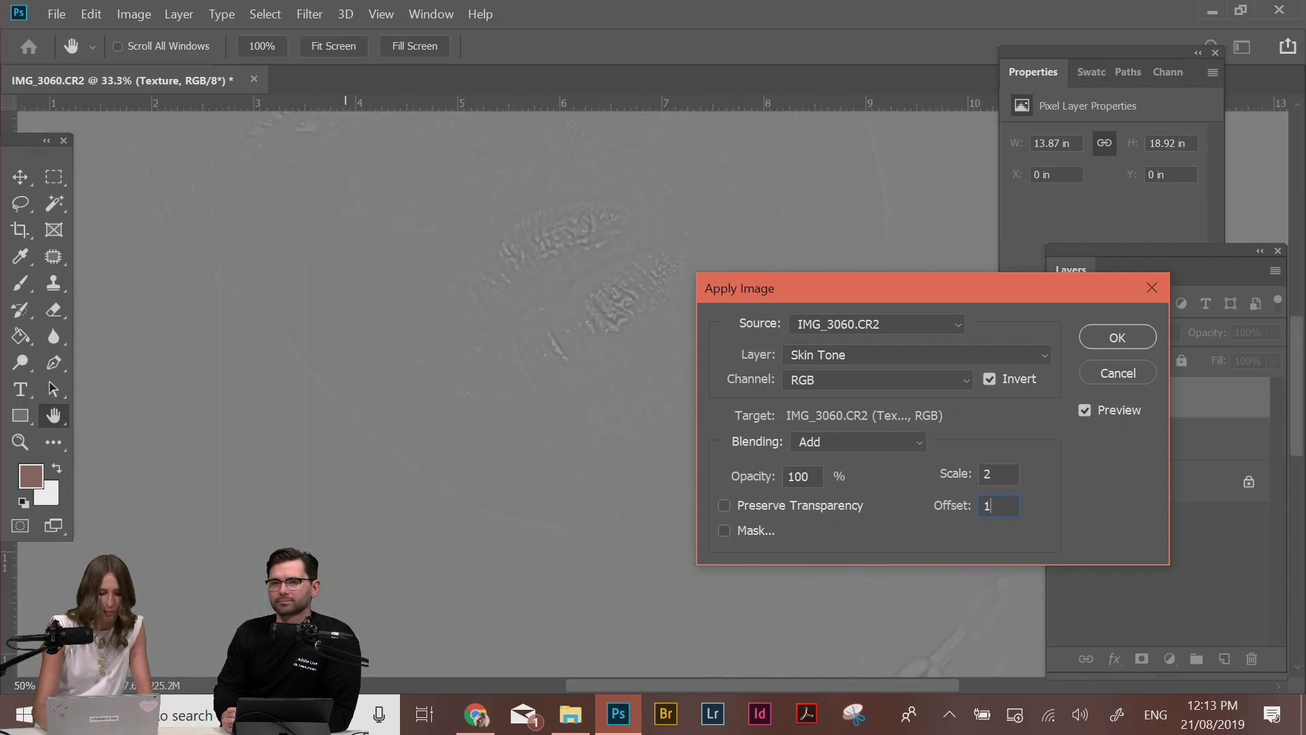
left_click_drag(478, 168, 521, 582)
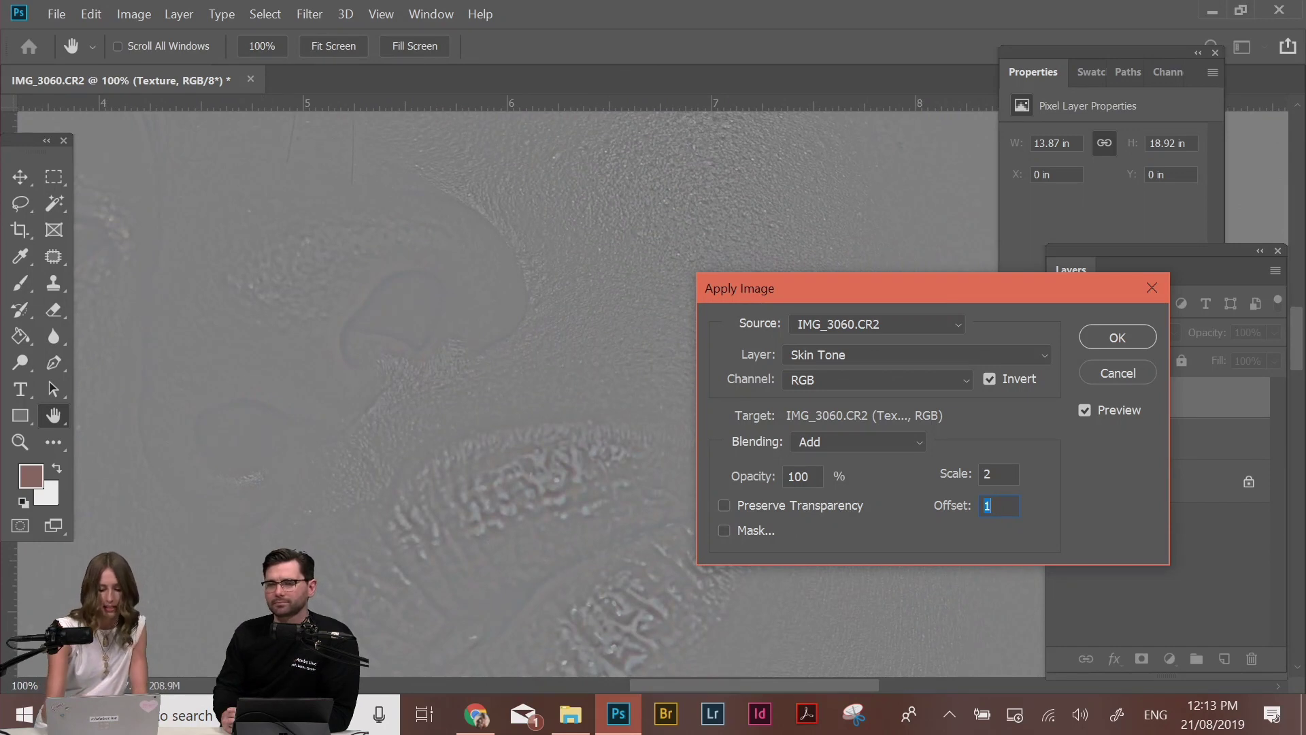
left_click(1116, 335)
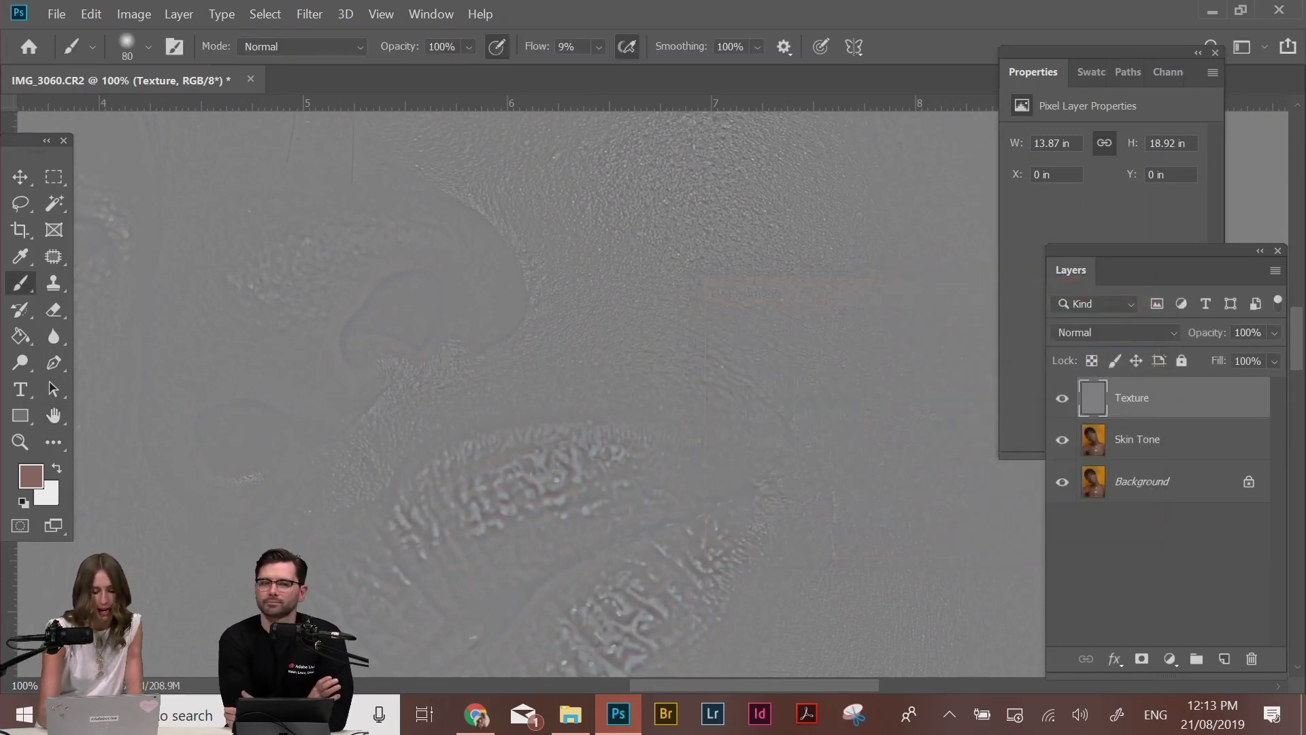
Set the Texture layer's blend mode to Linear Light
left_click(1115, 332)
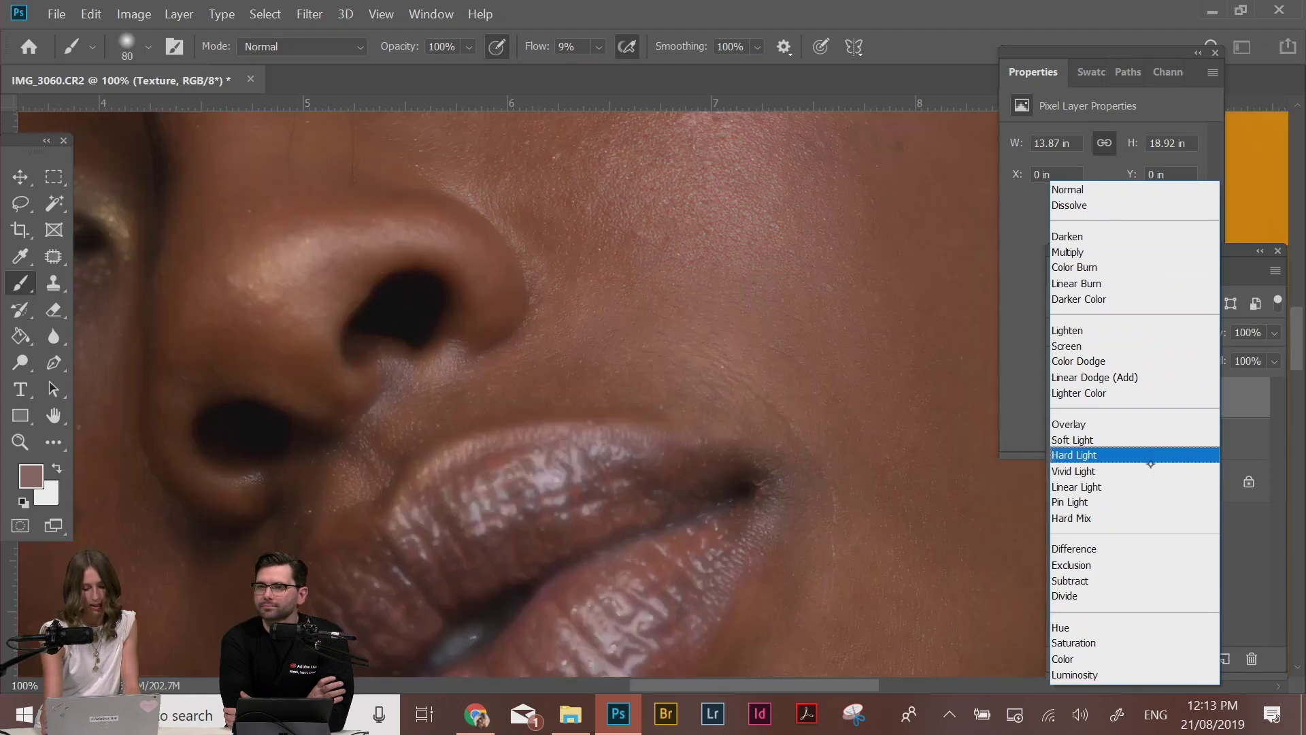
left_click(1099, 485)
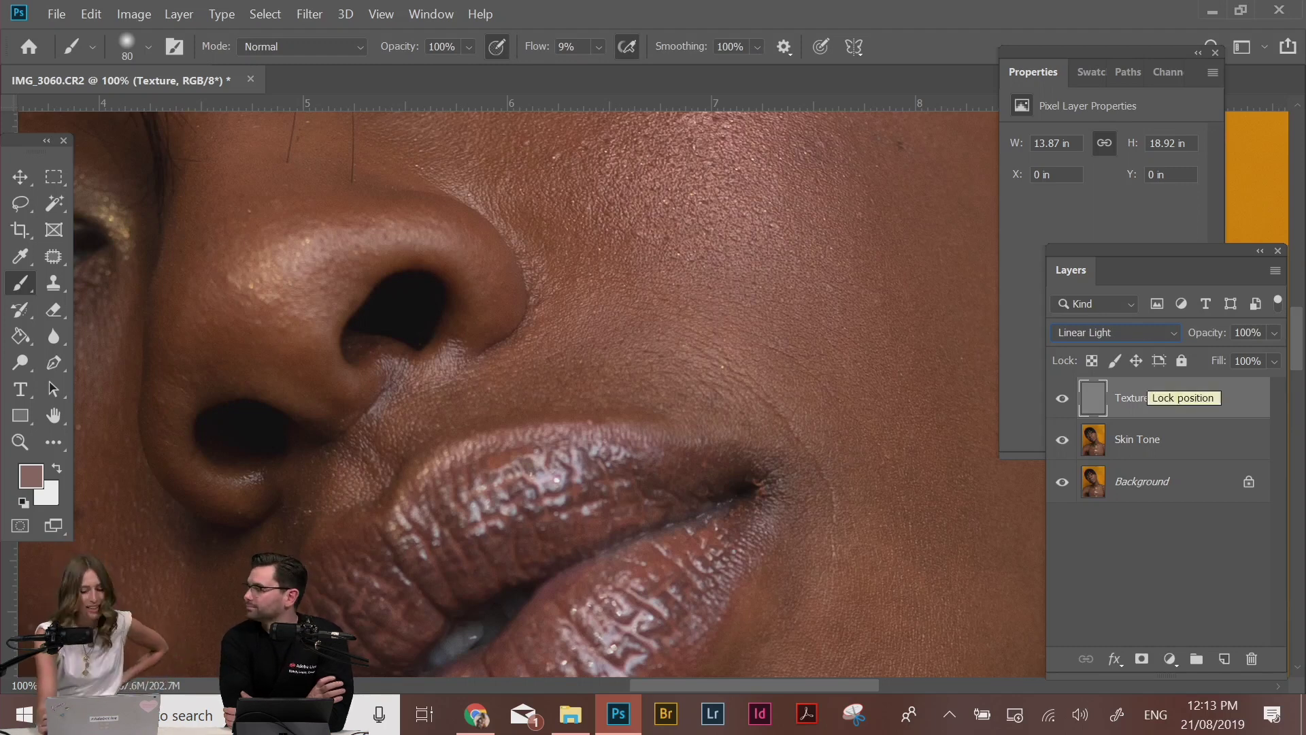
left_click(1115, 332)
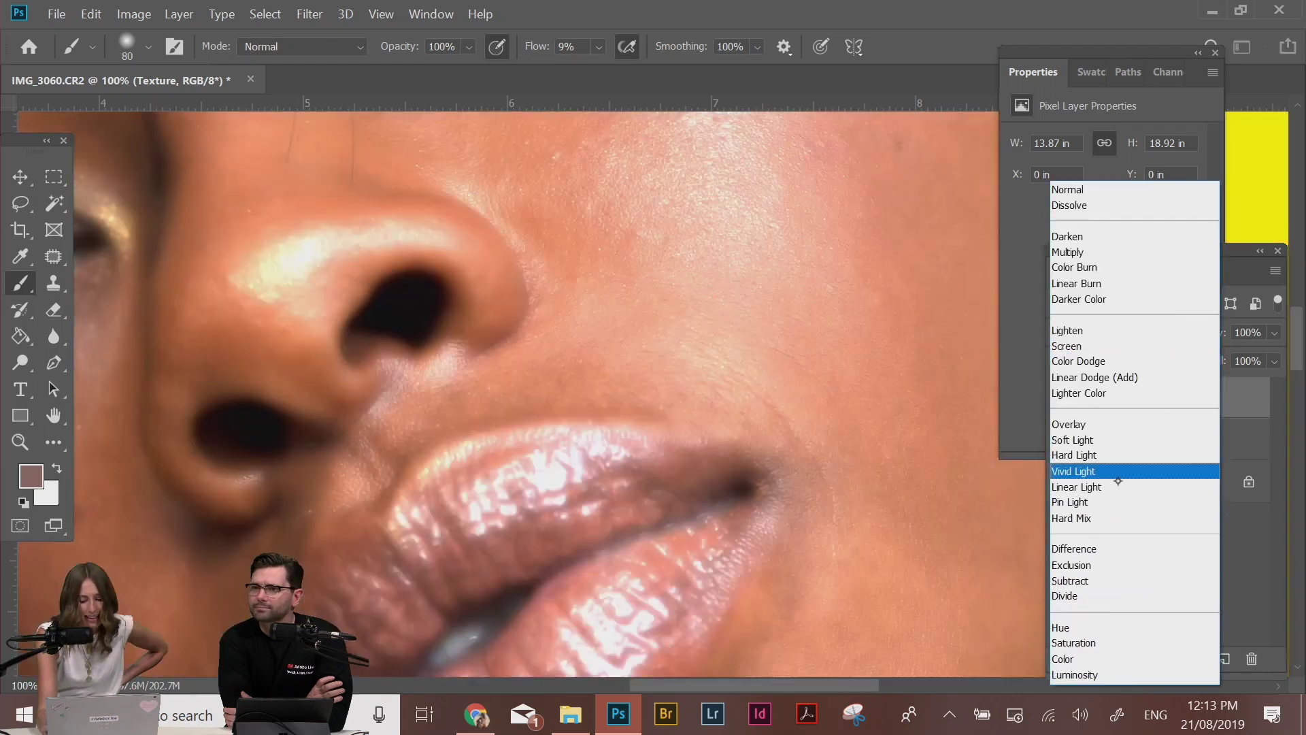
left_click(1105, 487)
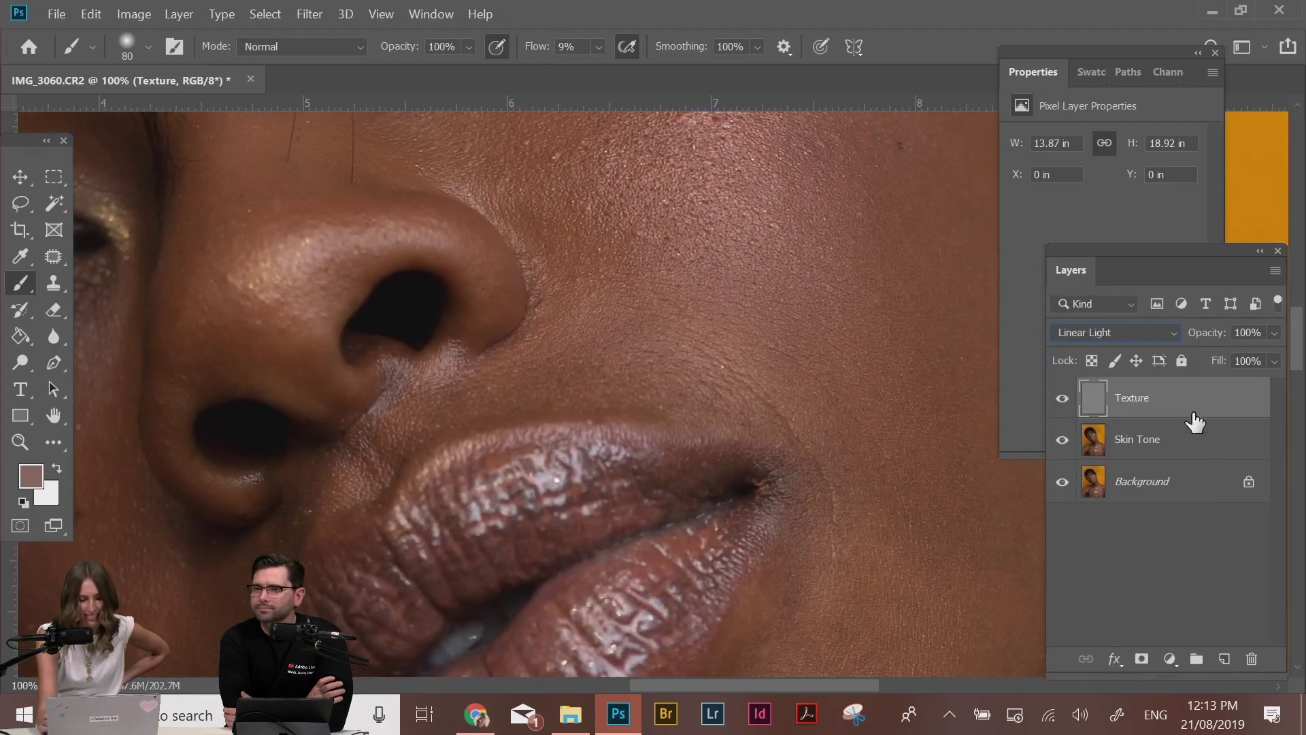
Compare the contributions of the Texture, Skin Tone and Background layers by toggling layer visibility, ending with the Skin Tone layer active
left_click(1168, 450)
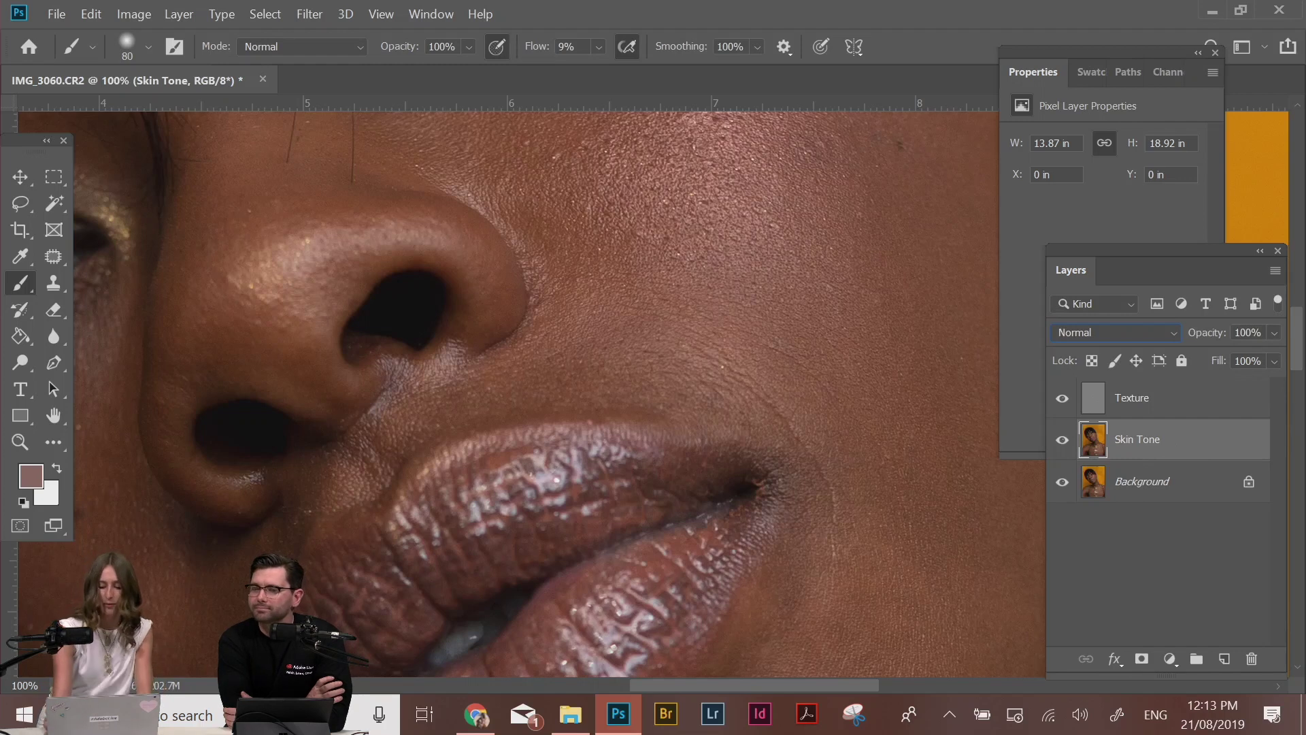
left_click(1132, 400)
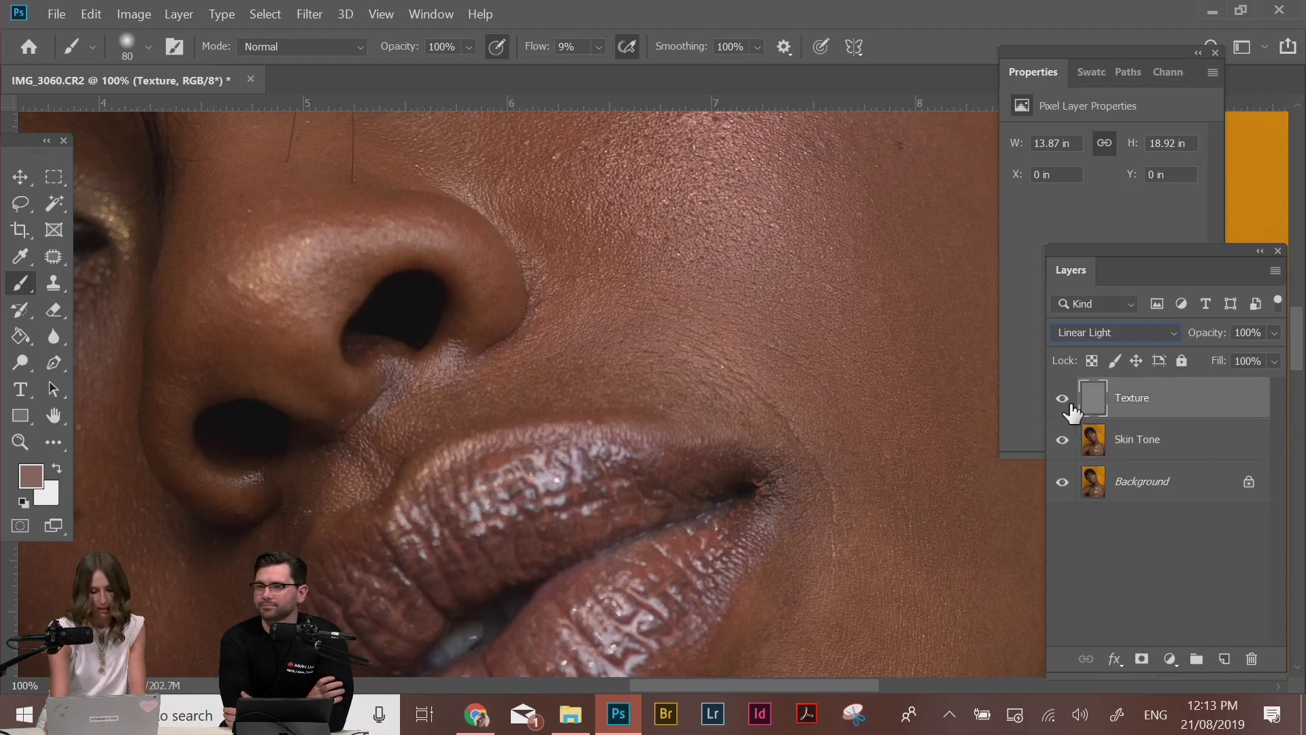
left_click(1062, 439)
left_click(1061, 482)
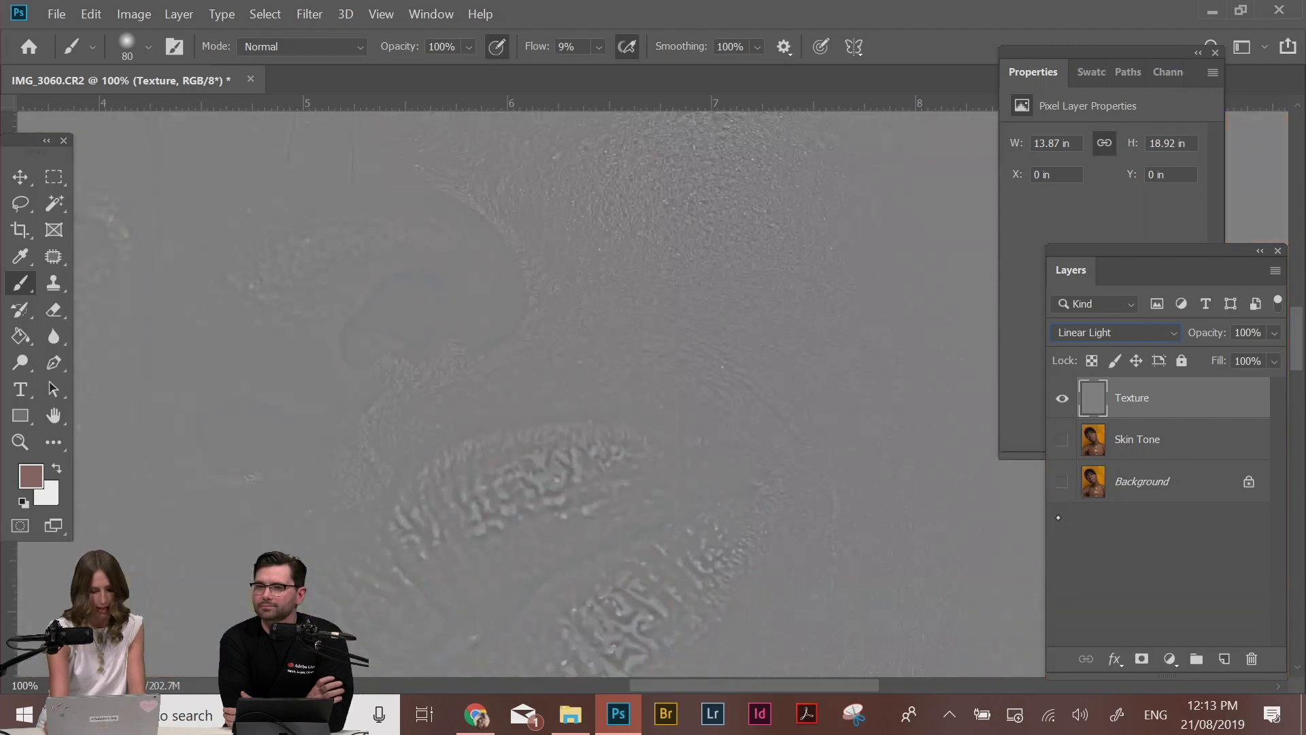
left_click(1061, 481)
left_click(1062, 439)
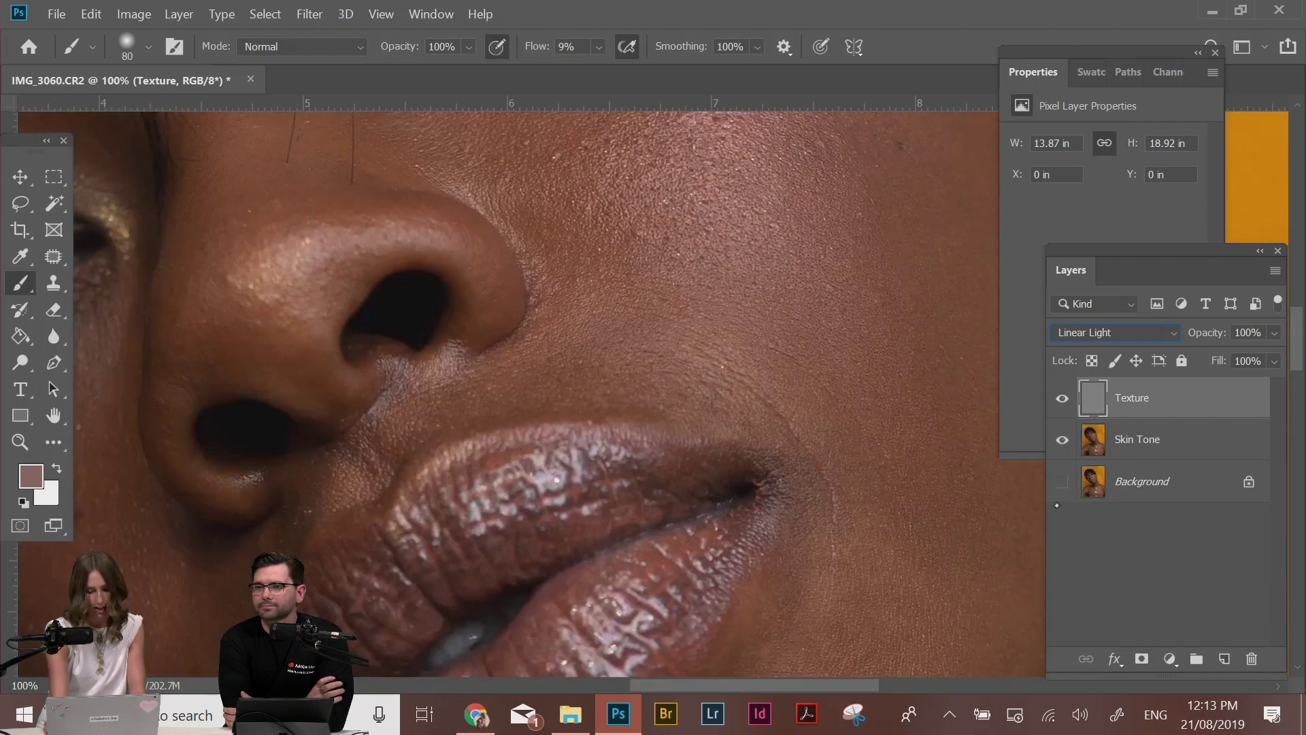
left_click(1109, 449)
left_click(1062, 439)
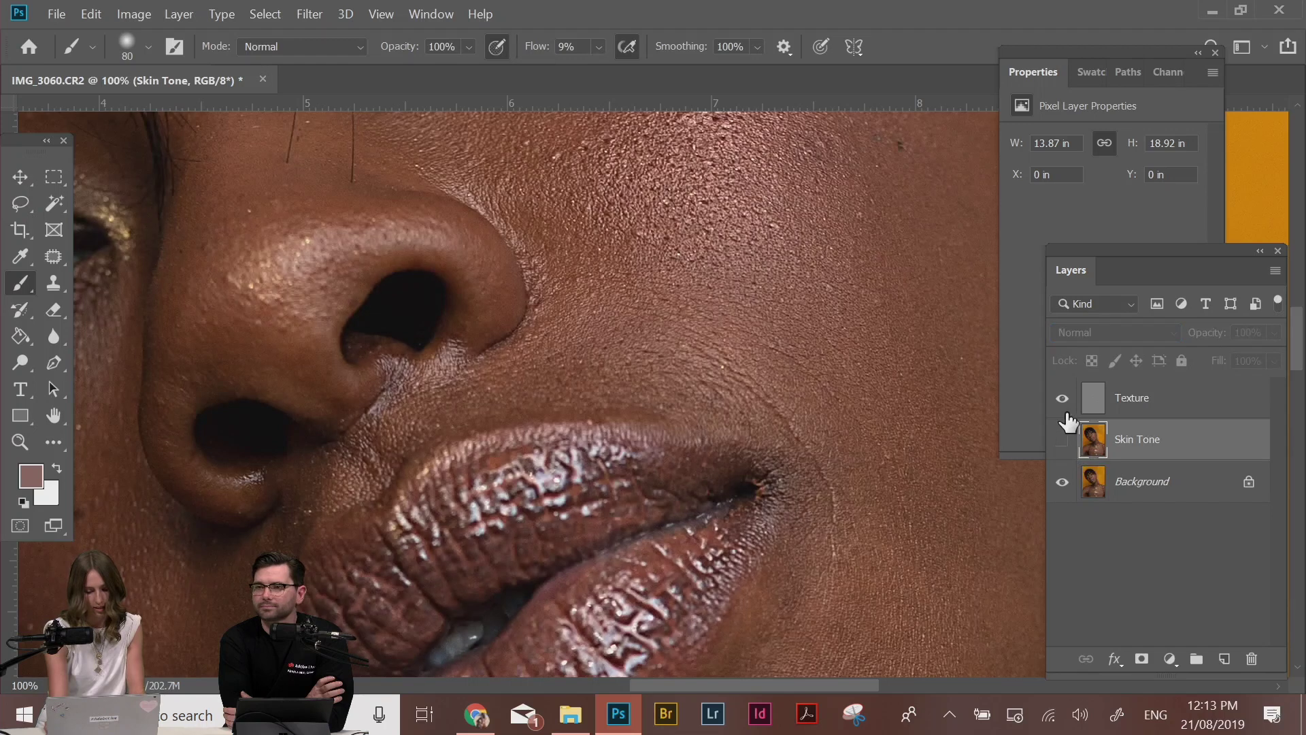
left_click(1062, 440)
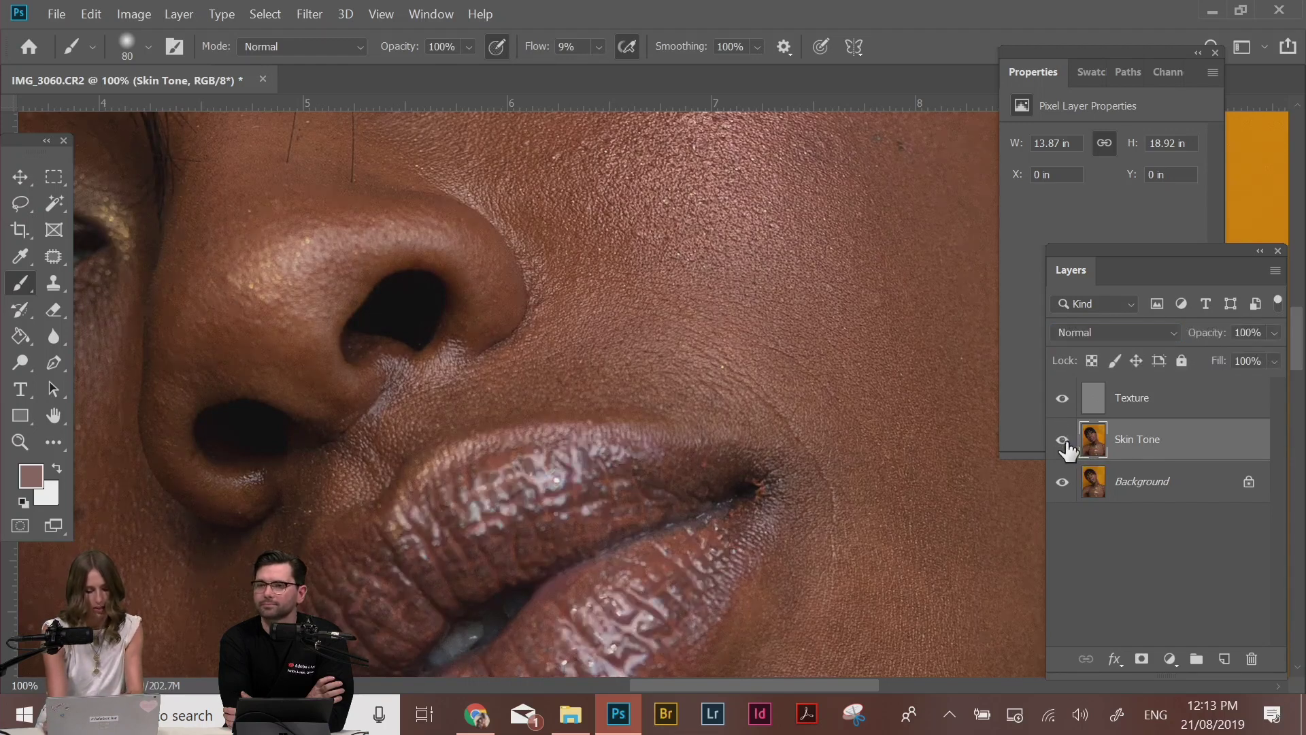
left_click(1063, 441)
left_click(1061, 439)
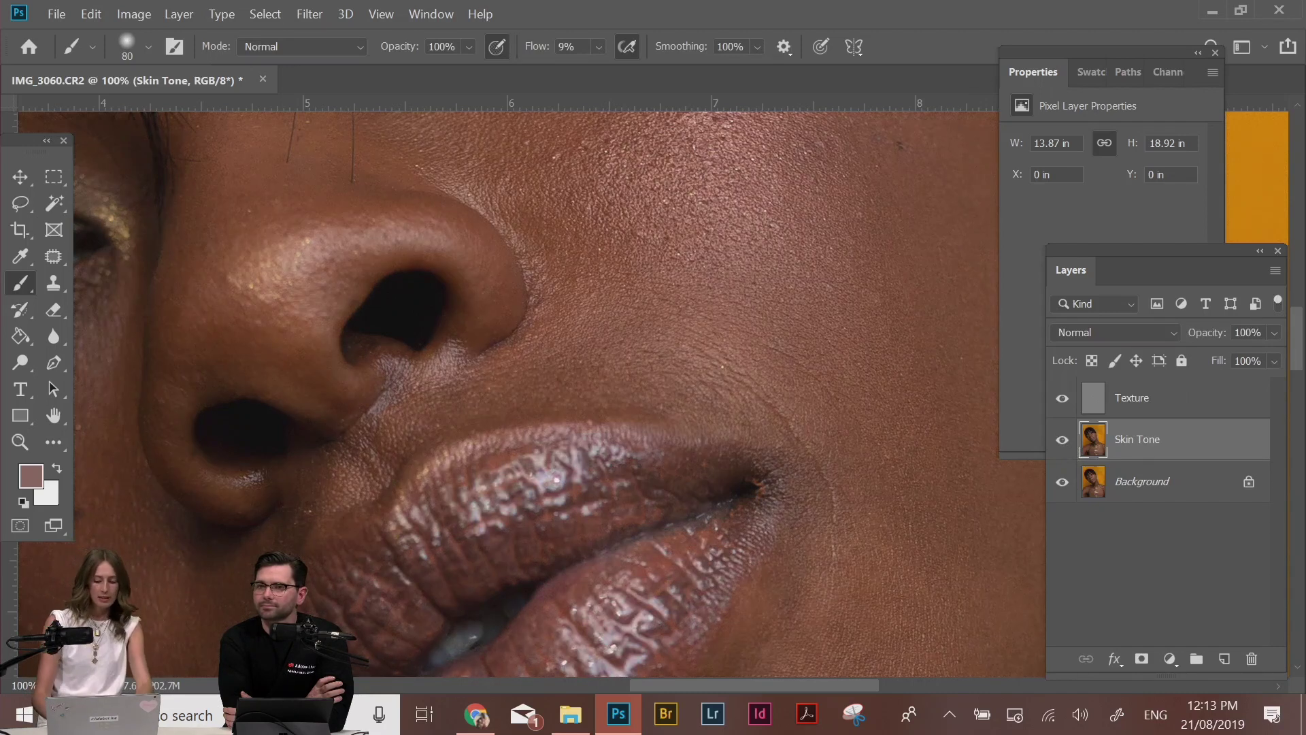
Hide the Texture layer to examine the blurred Skin Tone layer on the cheek beside the nose
key("ctrl+minus")
key("ctrl+minus")
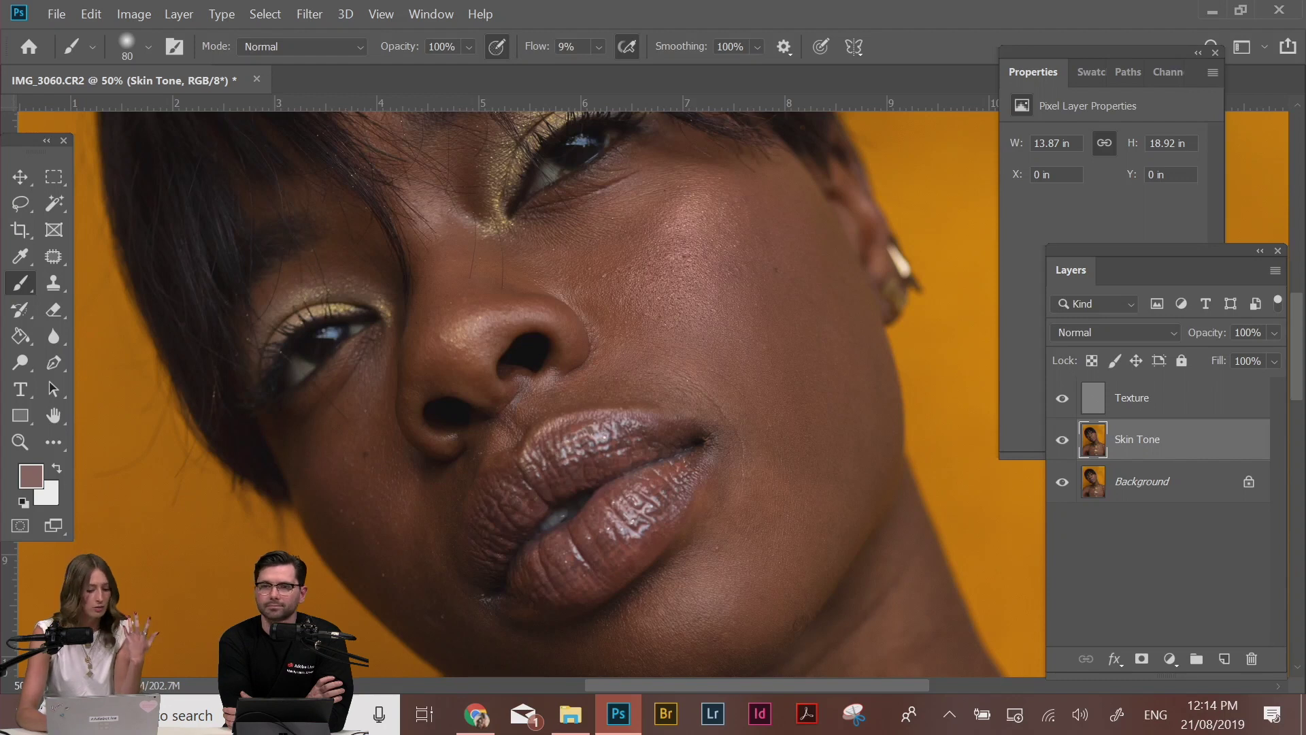
key("ctrl+plus")
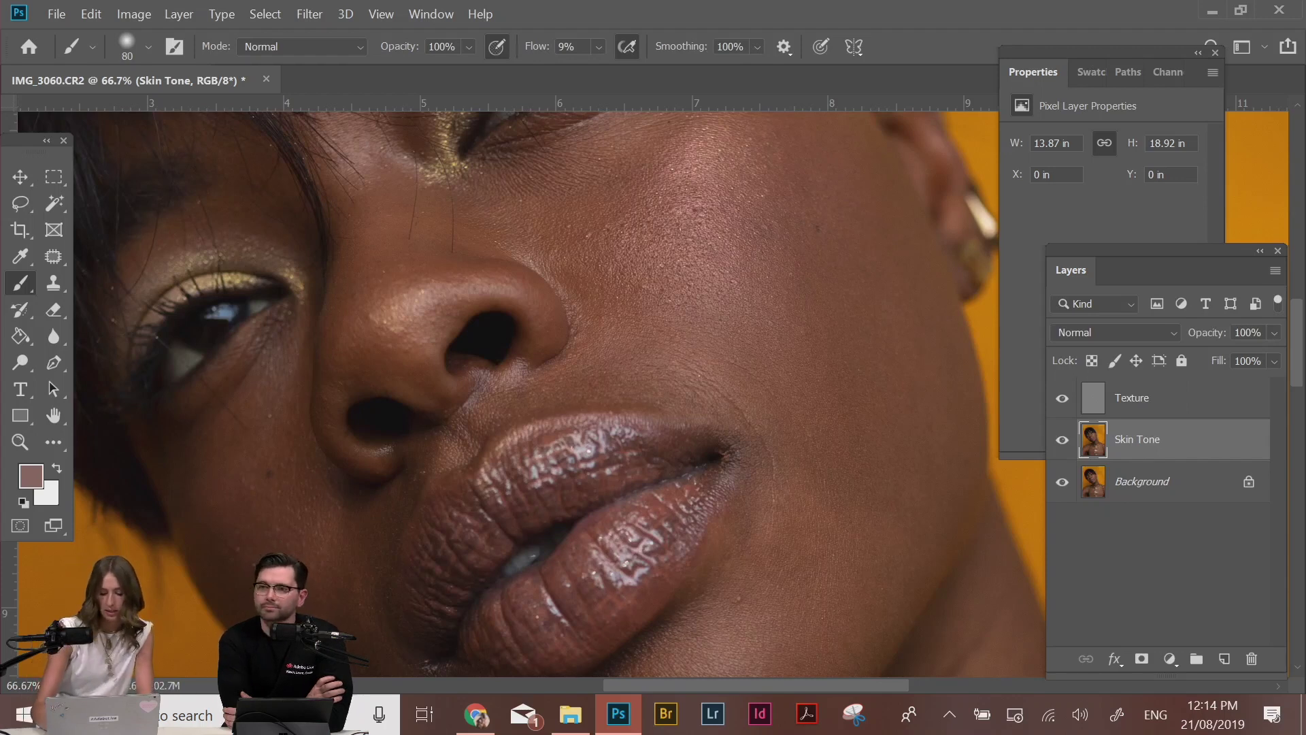
key("ctrl+plus")
left_click_drag(816, 369, 487, 508)
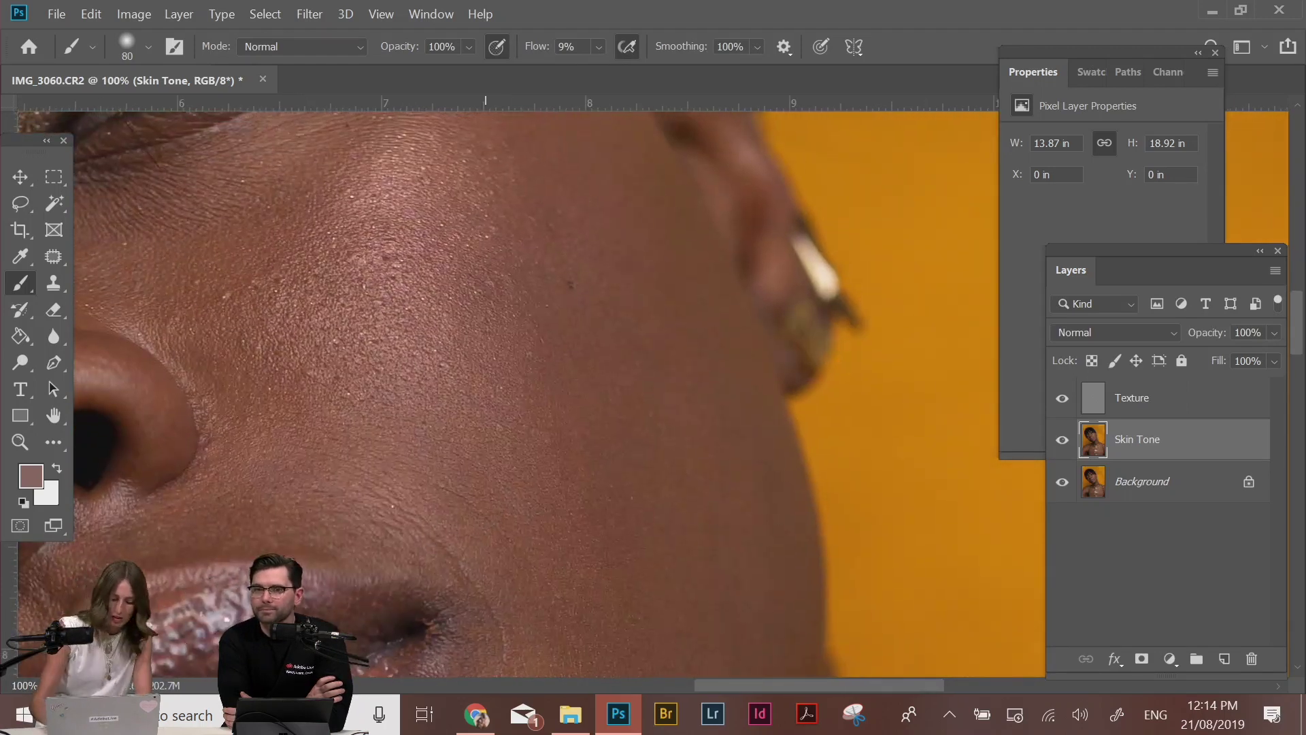
left_click(1062, 398)
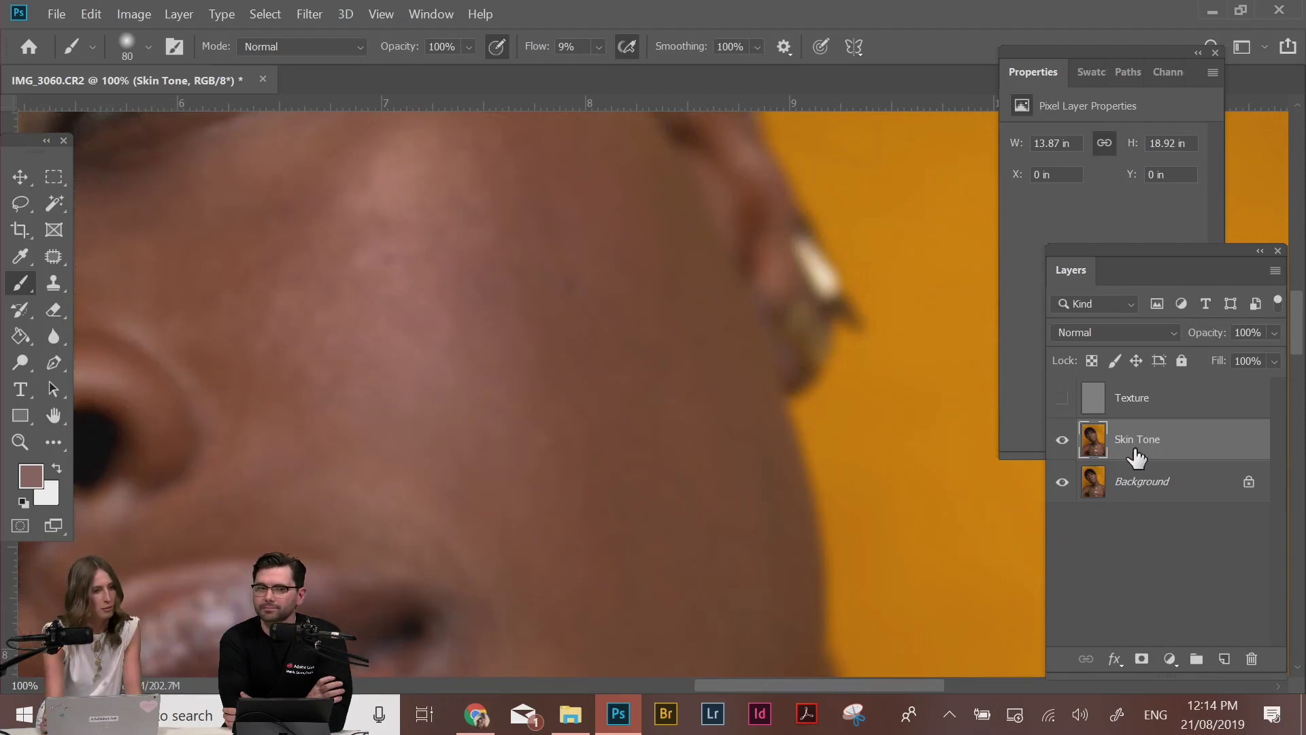
left_click_drag(462, 431, 656, 553)
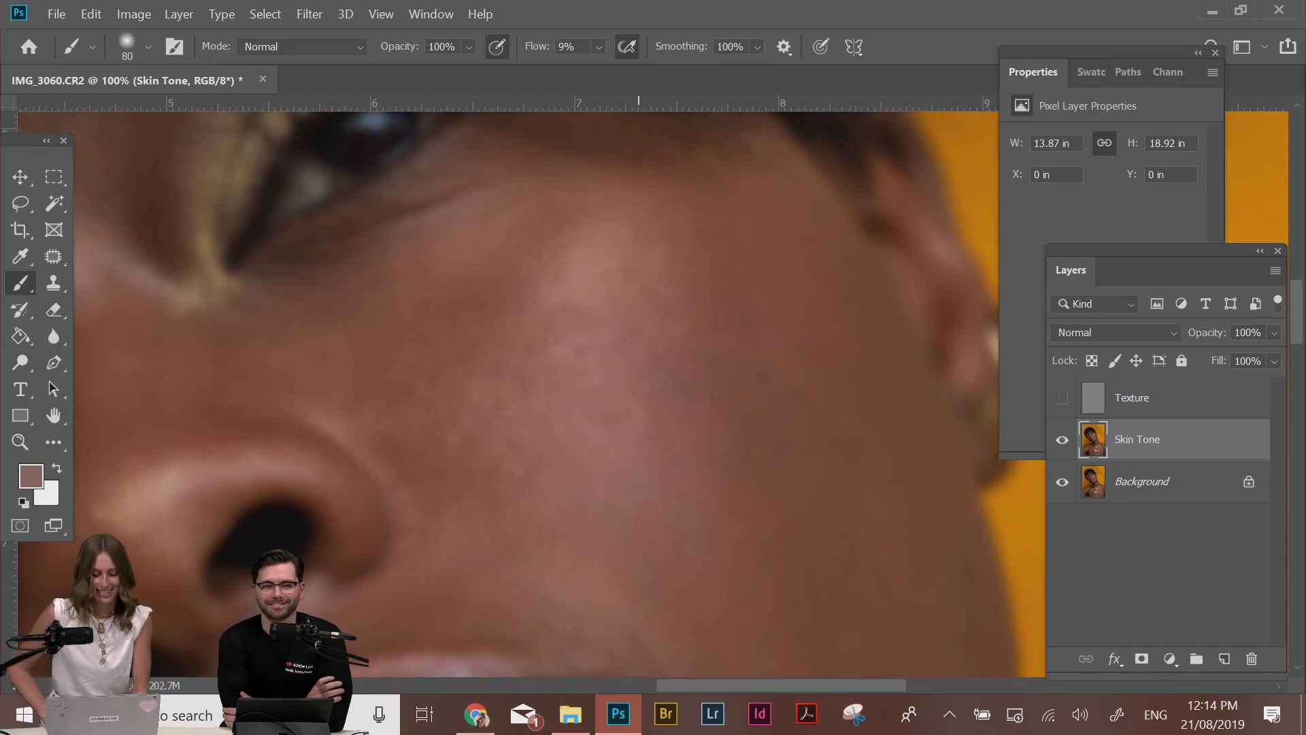
Set the Soft Round brush to a size of 125 px and a hardness of 0%
key("bracketright")
key("bracketright")
key("bracketright")
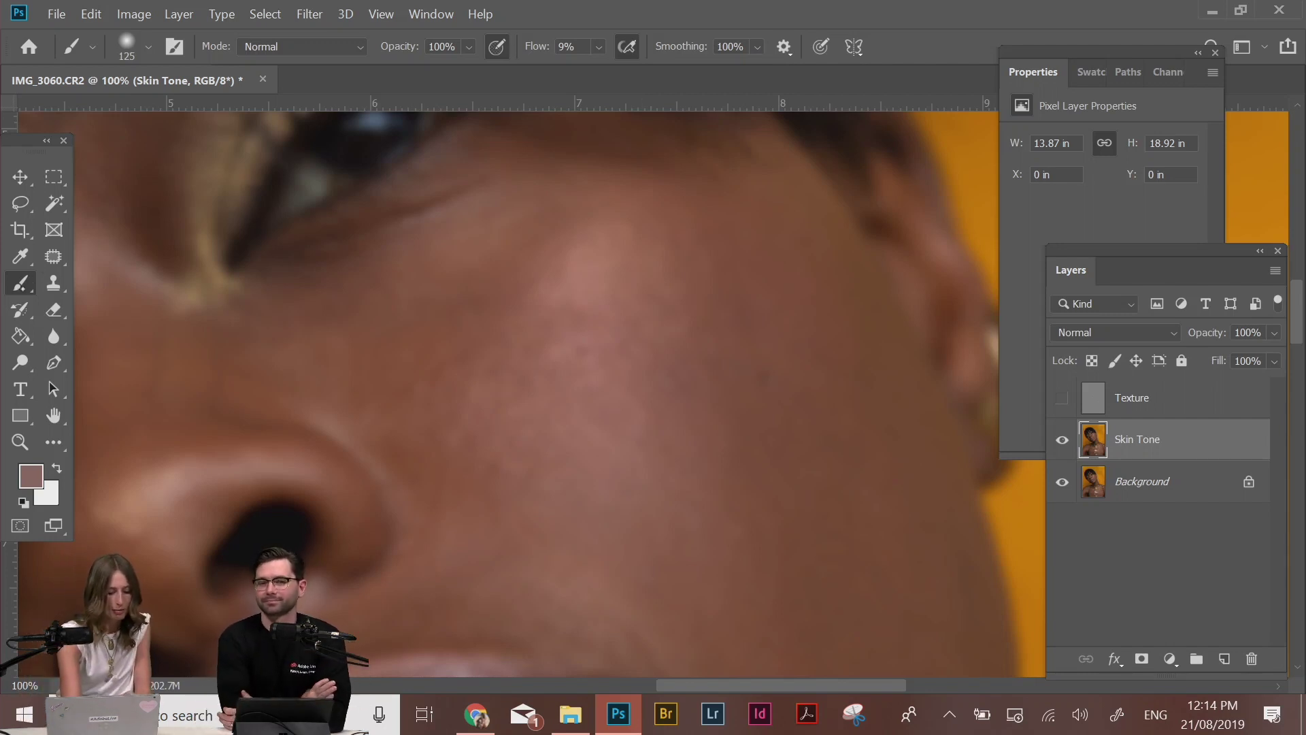
left_click(148, 46)
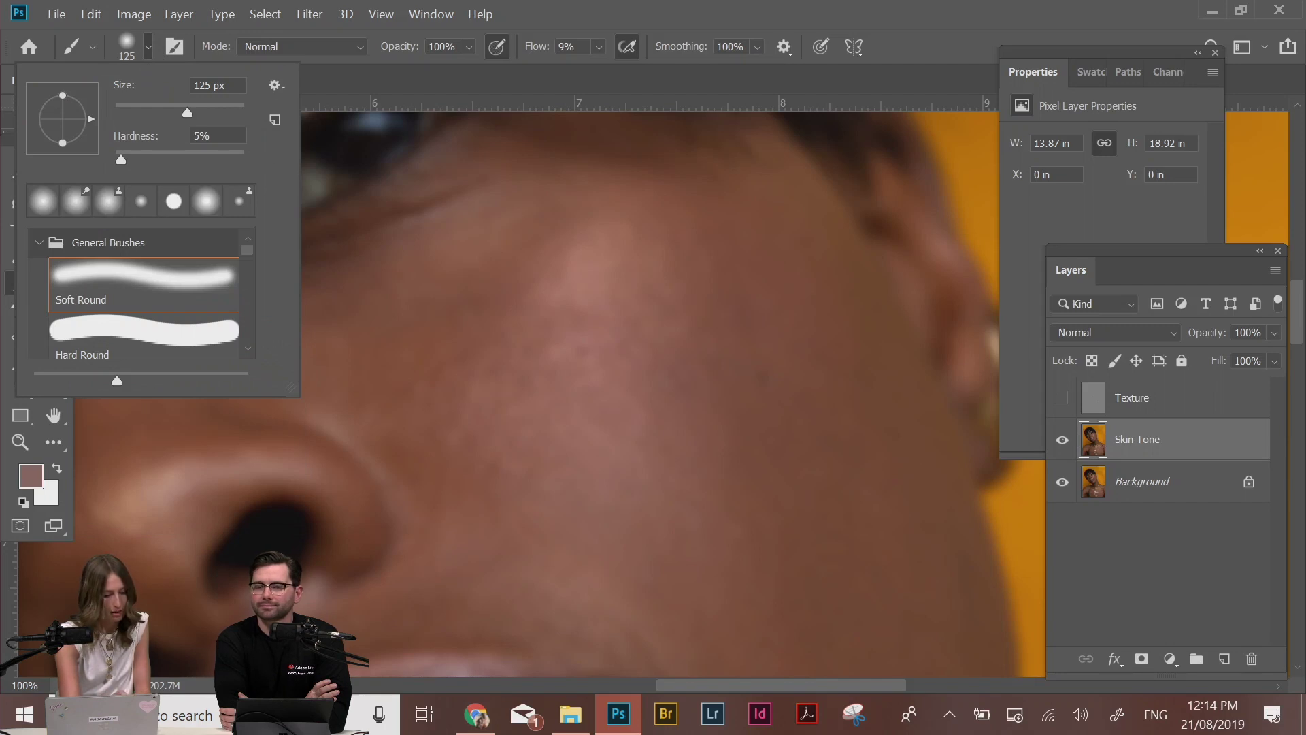
left_click_drag(123, 159, 115, 159)
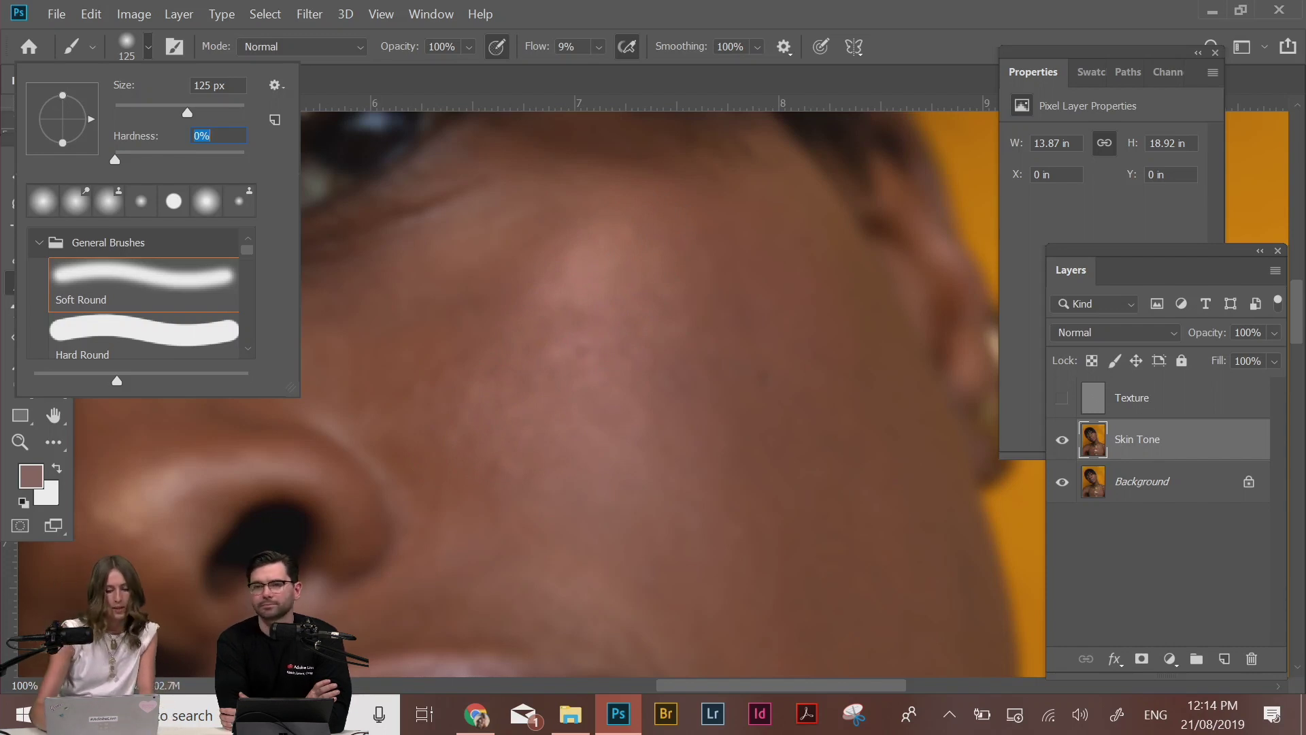
key("Return")
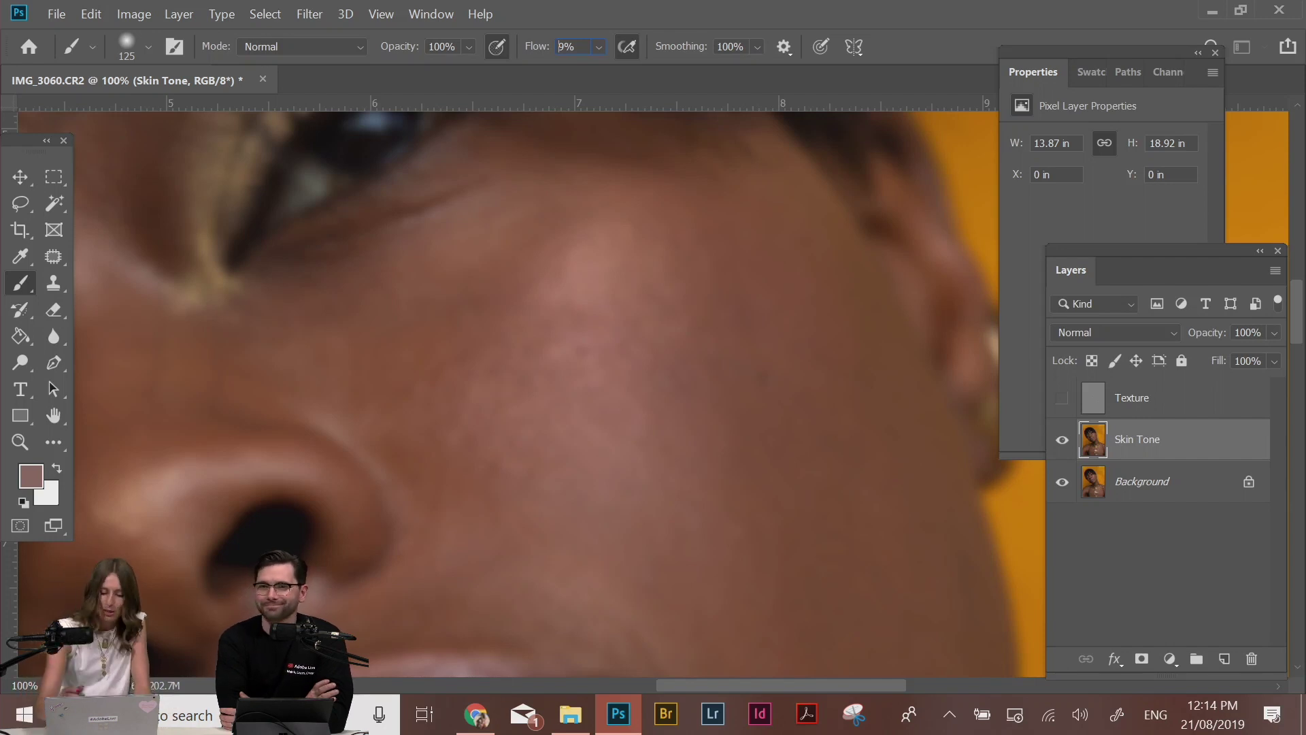
Enlarge the brush to 250 px, sample nearby skin colours and paint over the cheek highlight and outer cheek on the Skin Tone layer
left_click(612, 256, "alt")
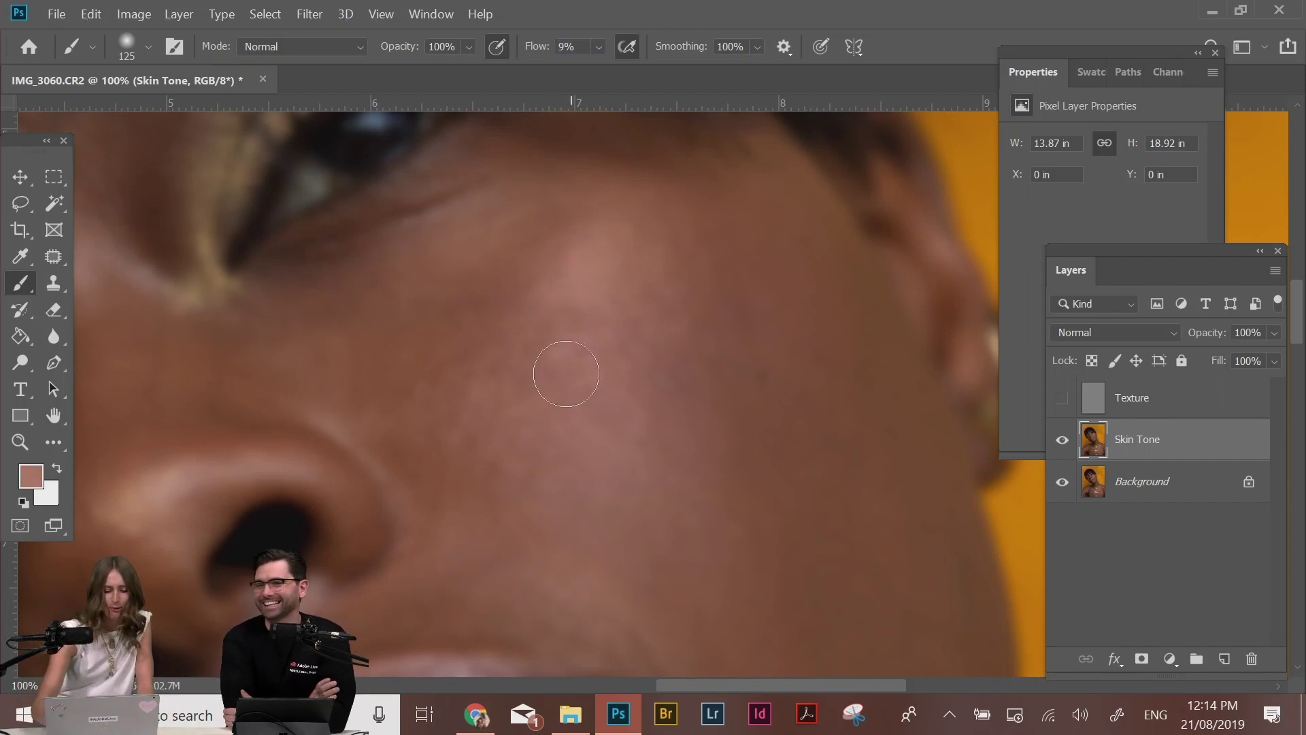
key("bracketright")
key("bracketright")
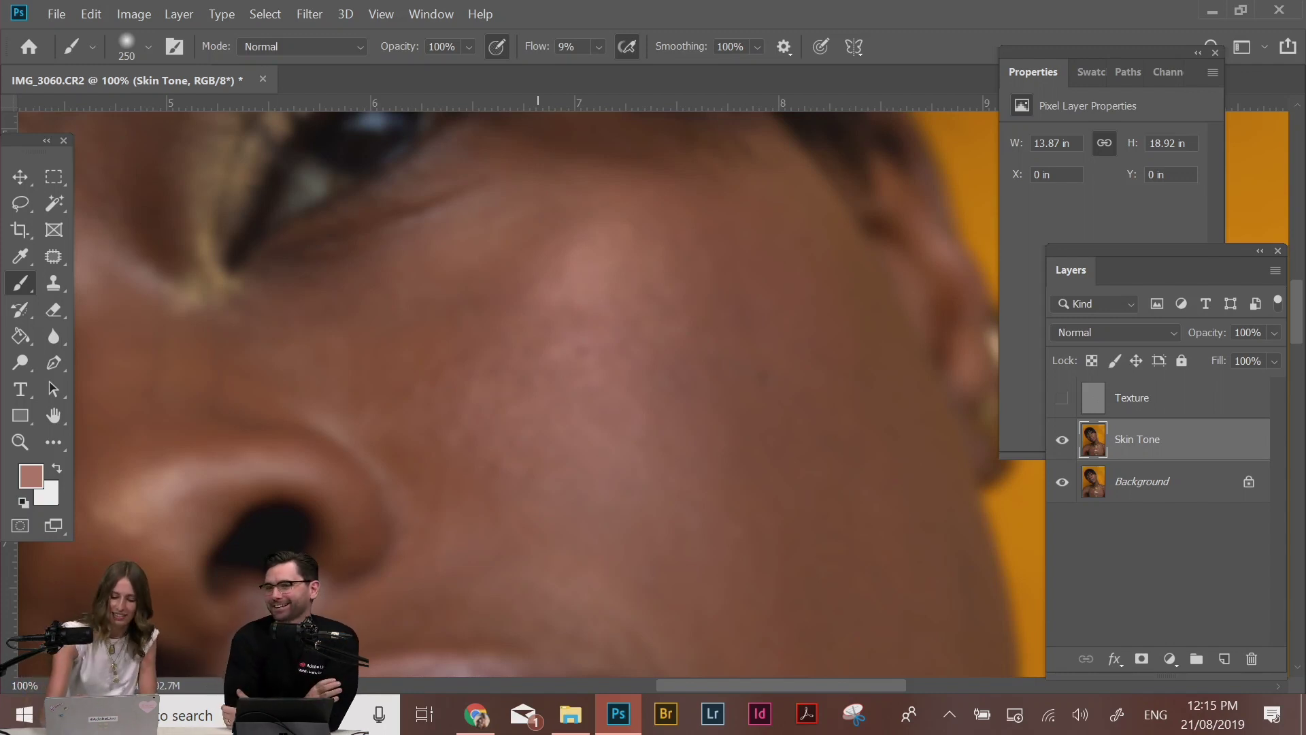
left_click(596, 263, "alt")
mouse_move(602, 279)
left_mouse_down()
mouse_move(573, 331)
mouse_move(628, 276)
mouse_move(565, 332)
mouse_move(482, 446)
mouse_move(614, 489)
mouse_move(638, 259)
mouse_move(673, 395)
mouse_move(657, 492)
left_mouse_up()
left_click(783, 506, "alt")
mouse_move(772, 583)
left_mouse_down()
mouse_move(753, 604)
mouse_move(843, 323)
left_mouse_up()
Sample skin colours around the lower cheek and paint over the area beside the corner of the mouth
mouse_move(855, 586)
left_mouse_down()
mouse_move(770, 340)
mouse_move(720, 323)
mouse_move(705, 361)
mouse_move(613, 381)
mouse_move(669, 399)
left_mouse_up()
left_click(732, 363, "alt")
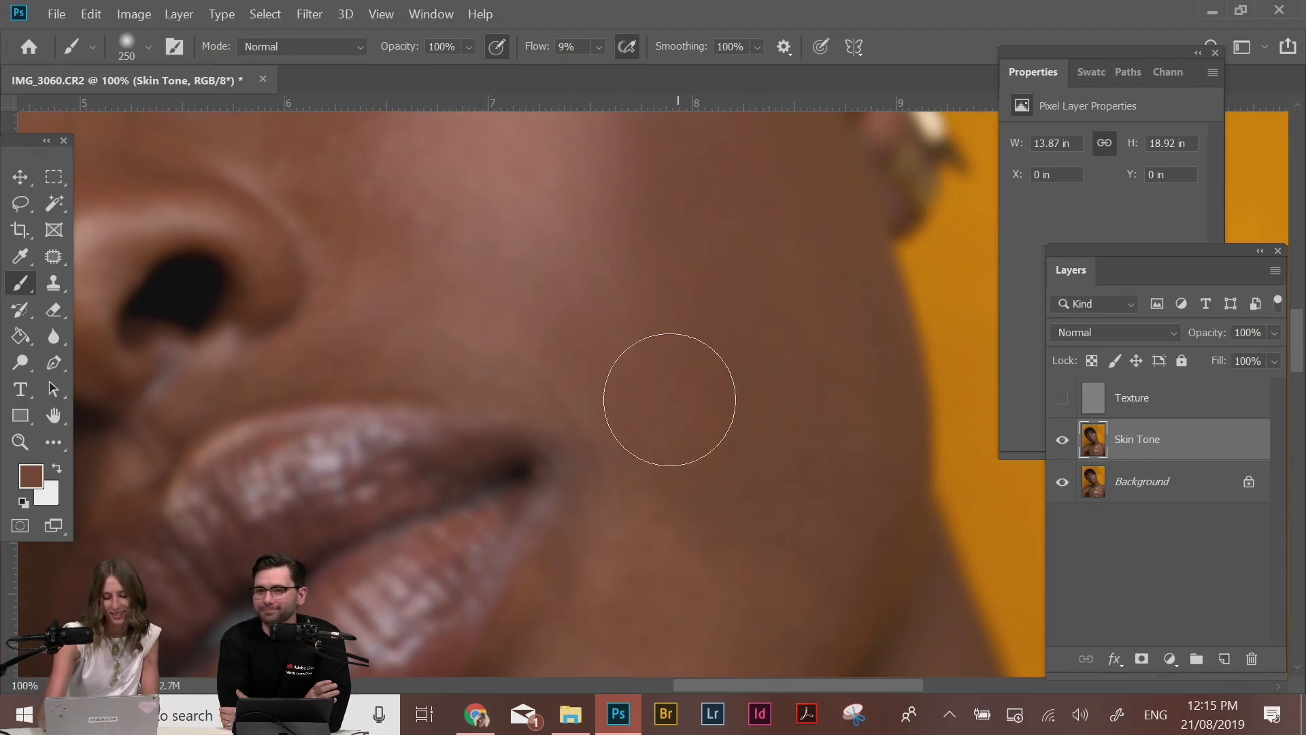
left_click_drag(789, 496, 778, 321)
left_click(591, 464, "alt")
mouse_move(598, 433)
left_mouse_down()
mouse_move(563, 500)
mouse_move(652, 288)
mouse_move(582, 529)
mouse_move(636, 331)
mouse_move(603, 436)
left_mouse_up()
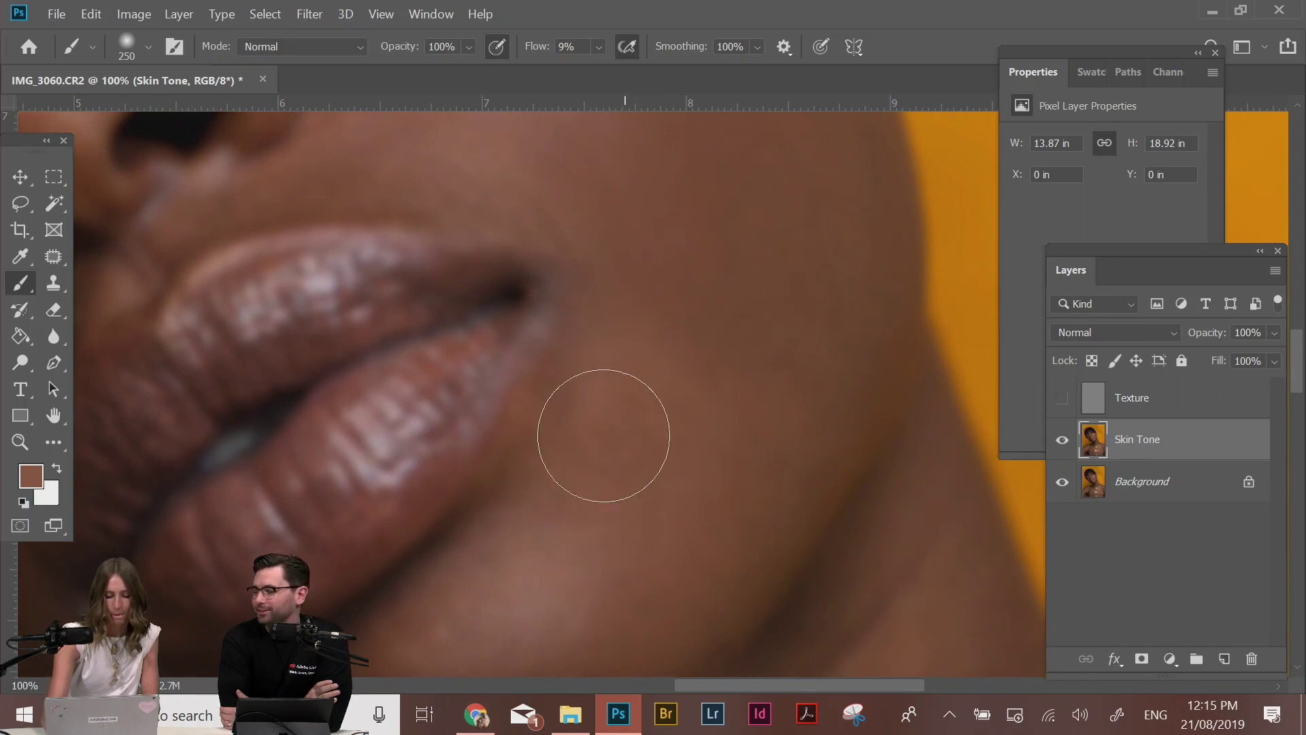
Sample the skin colour on the chin highlight and paint over the highlight below the lower lip on the Skin Tone layer
left_click_drag(731, 496, 776, 266)
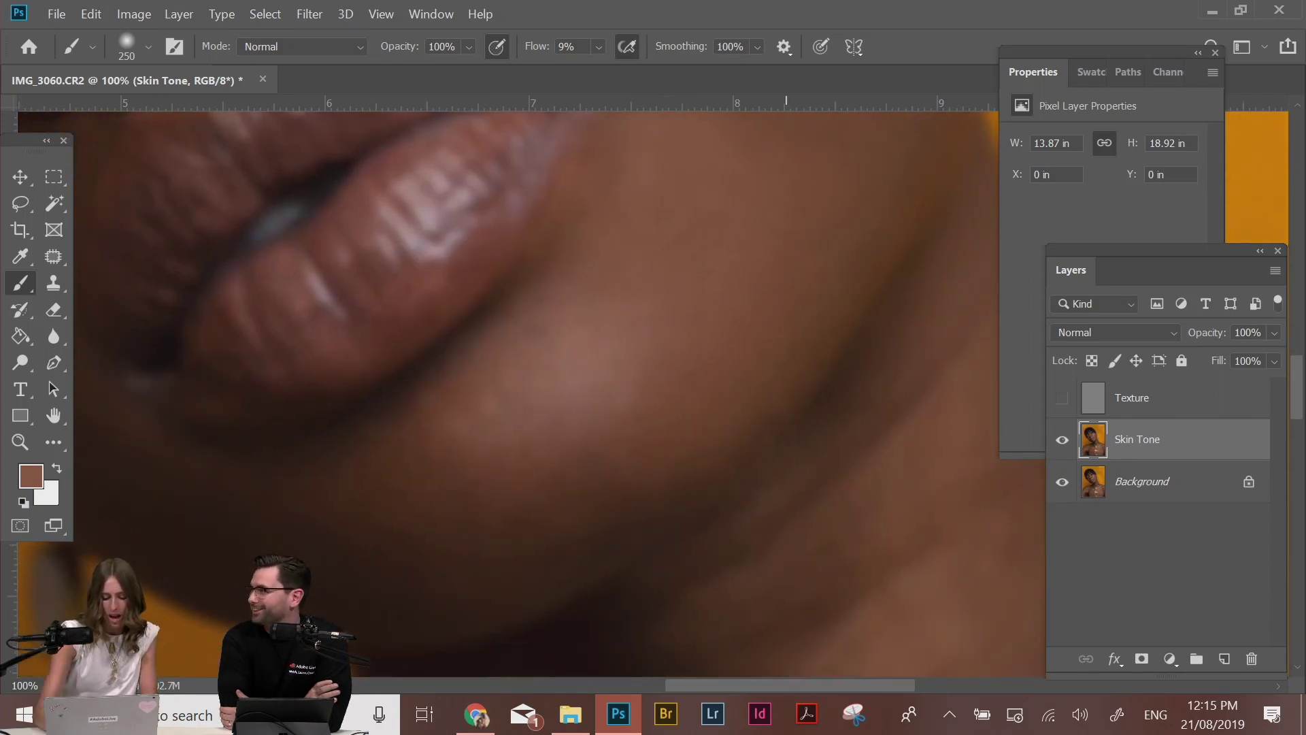
key("j")
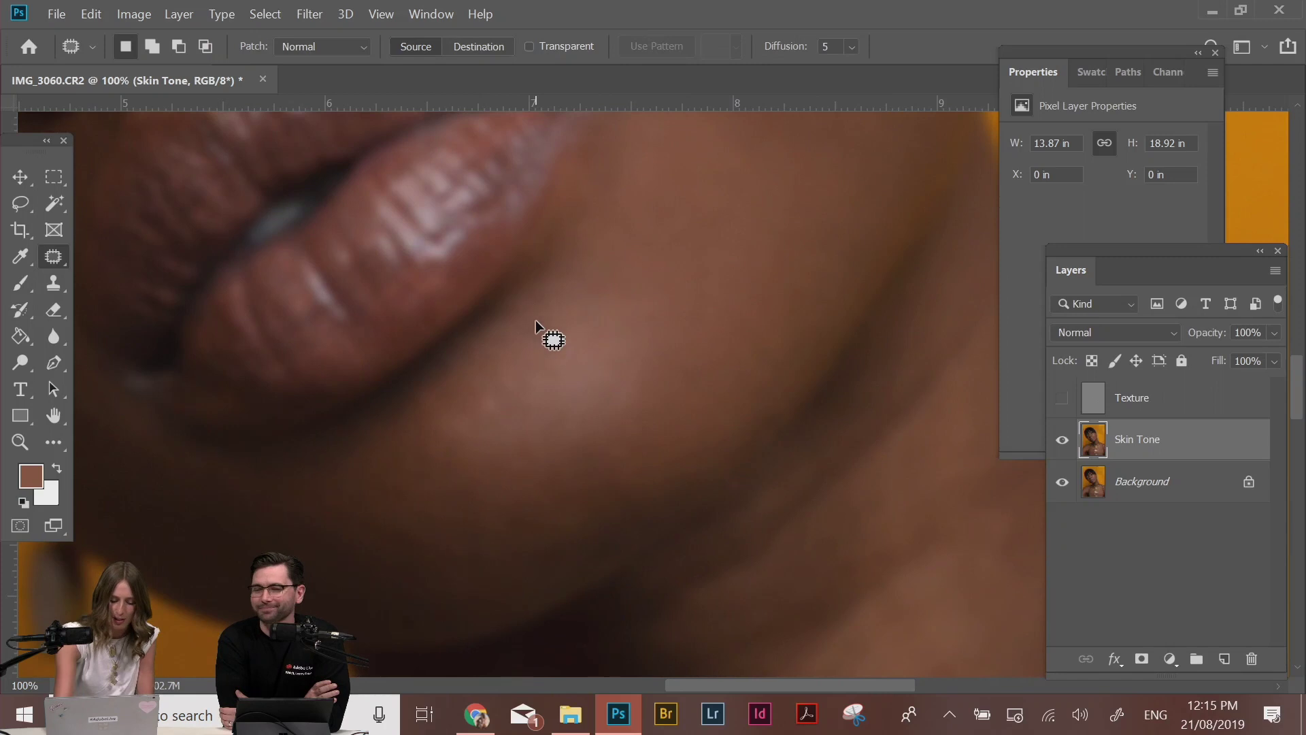
key("b")
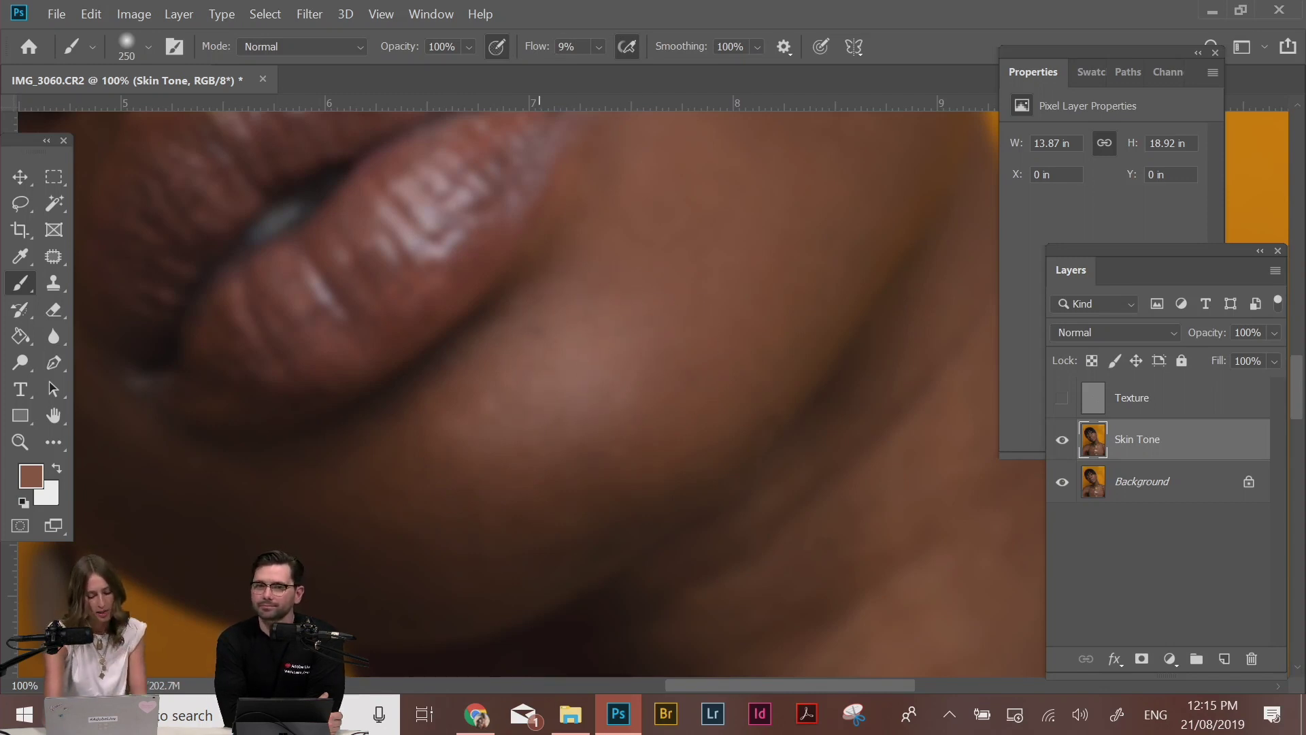
left_click(579, 365, "alt")
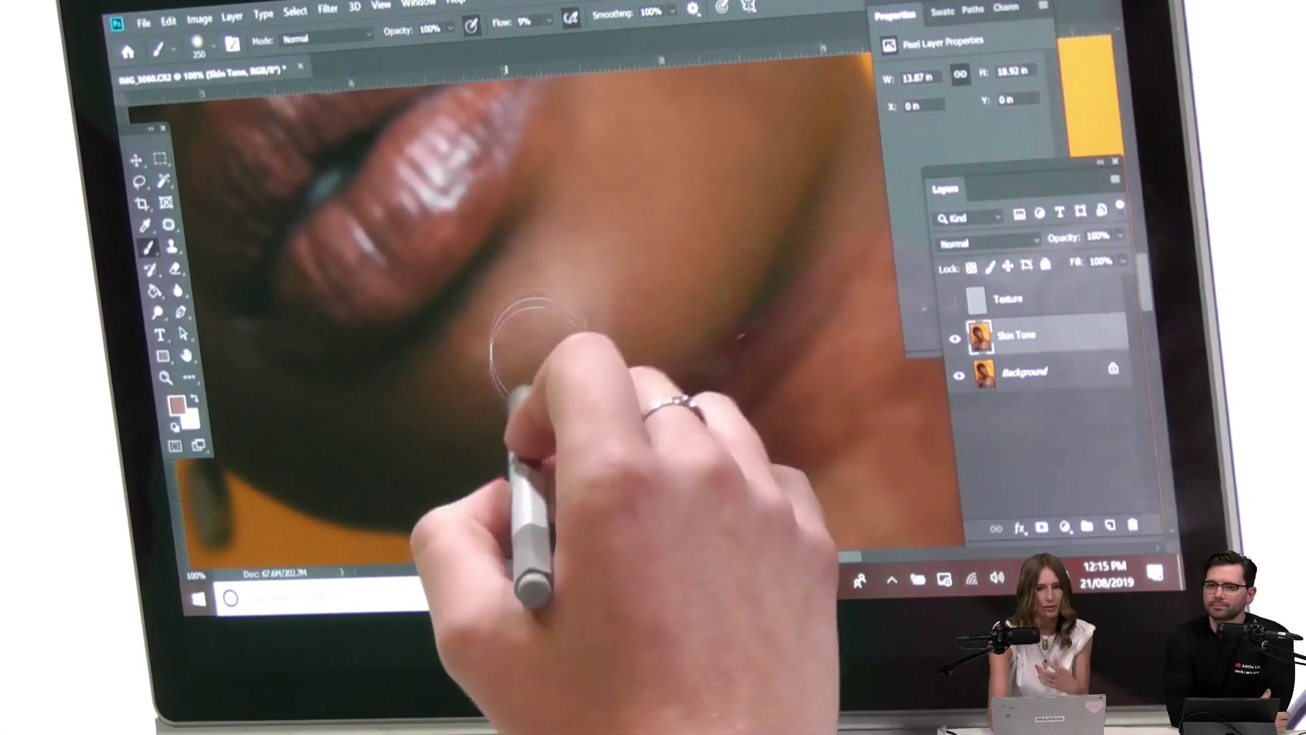
left_click_drag(565, 326, 536, 341)
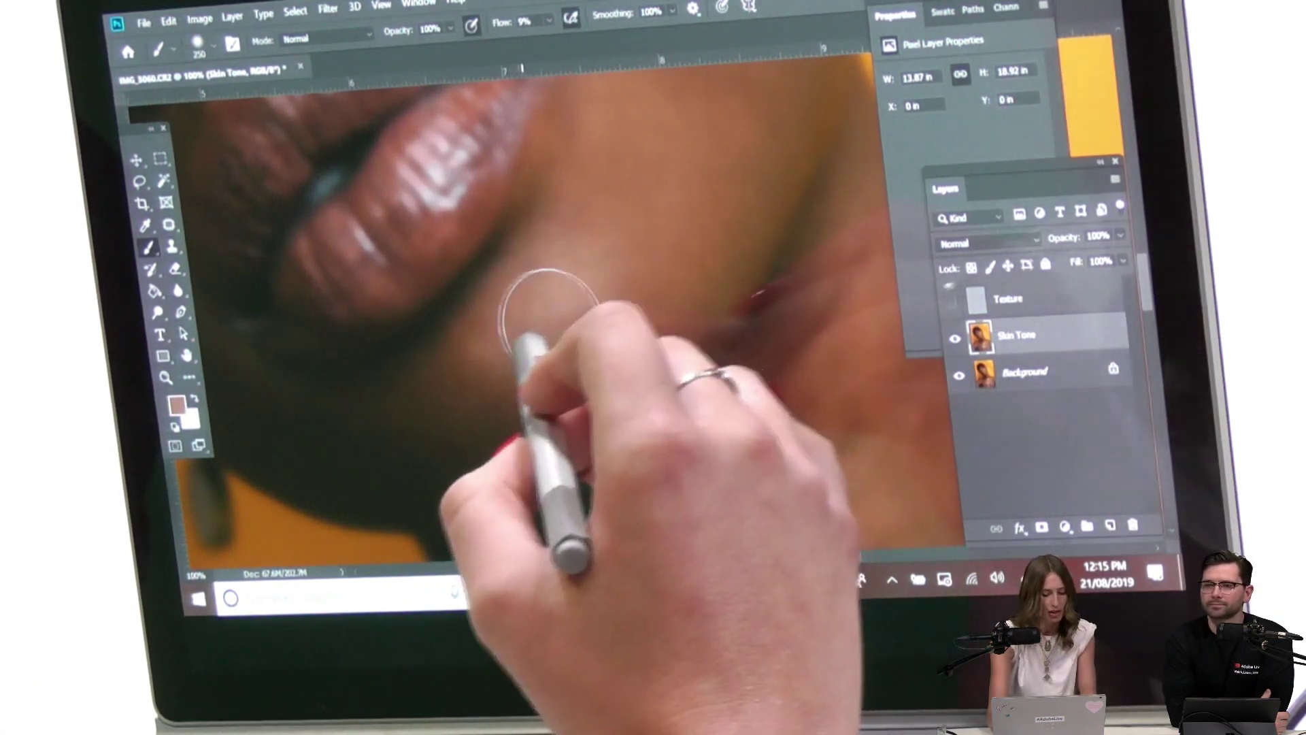
mouse_move(396, 354)
left_mouse_down()
mouse_move(548, 233)
mouse_move(542, 286)
mouse_move(587, 256)
mouse_move(535, 289)
left_mouse_up()
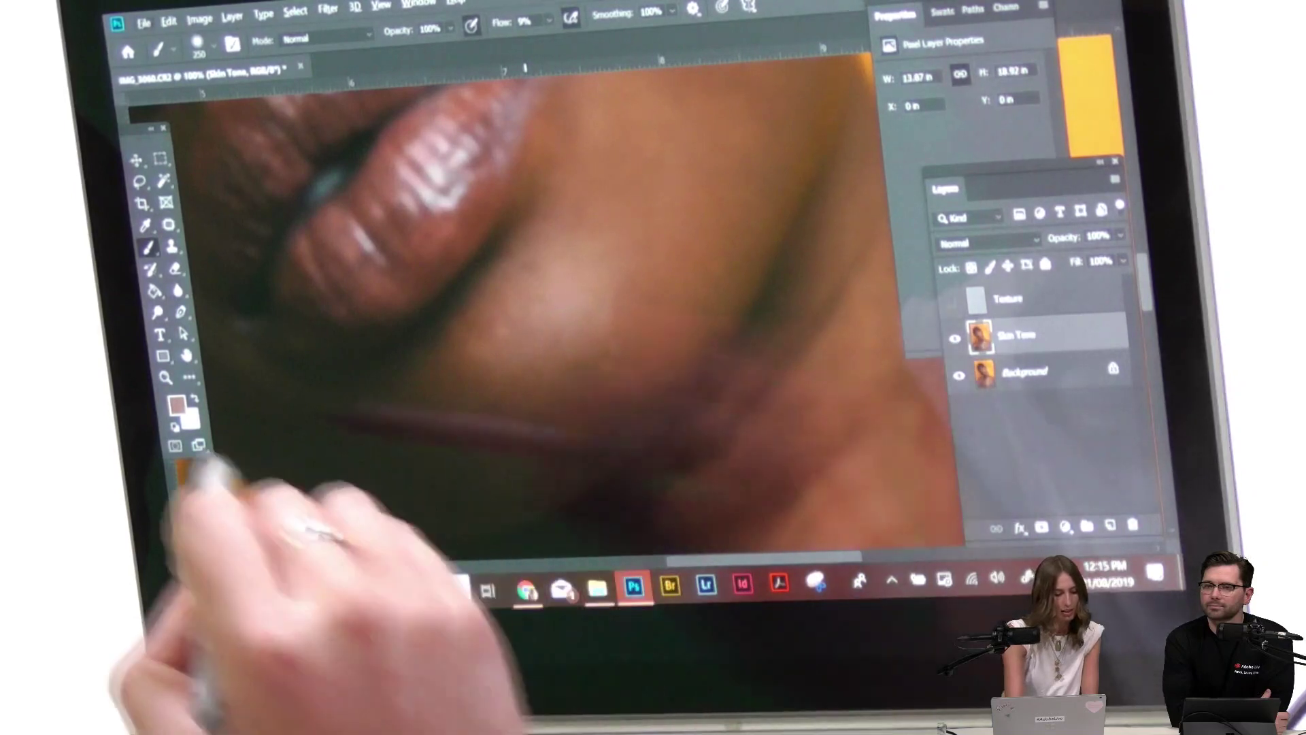
Choose a lighter pinkish skin colour as the foreground and paint over the edge of the chin highlight with a 175 px brush
left_click(175, 405)
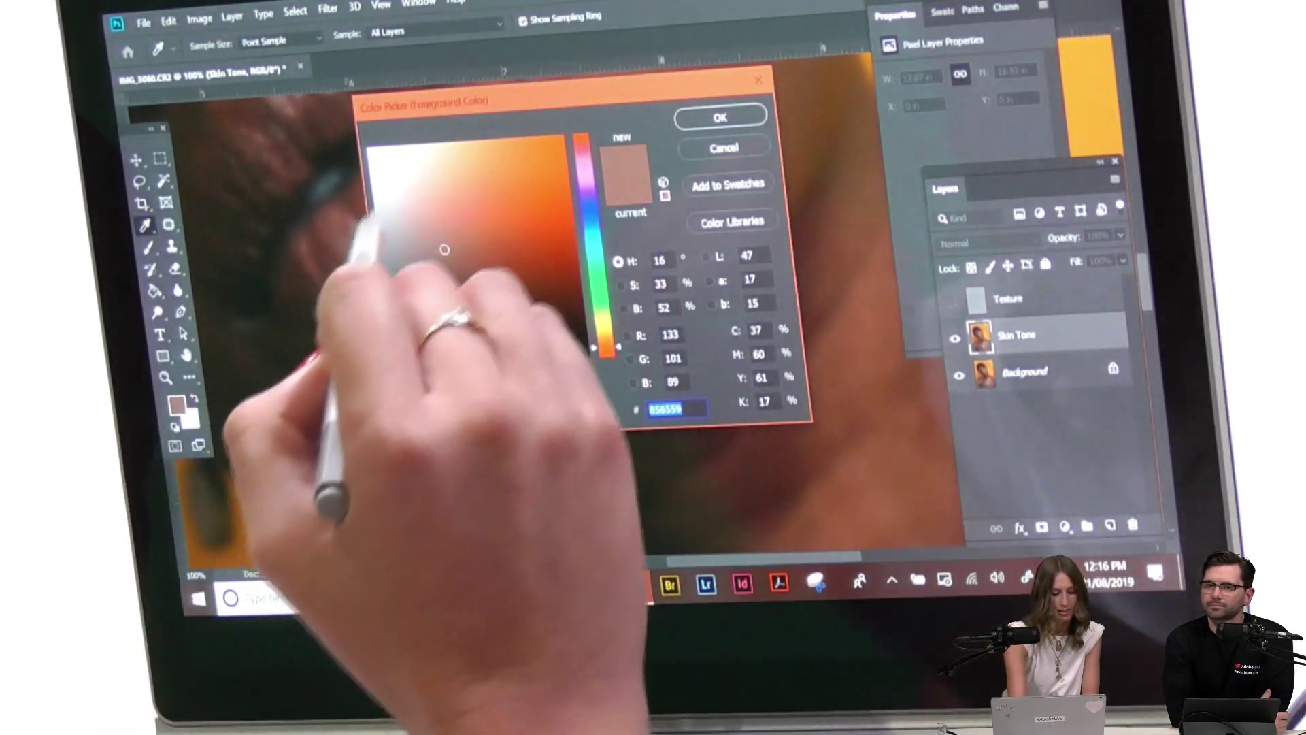
left_click(416, 170)
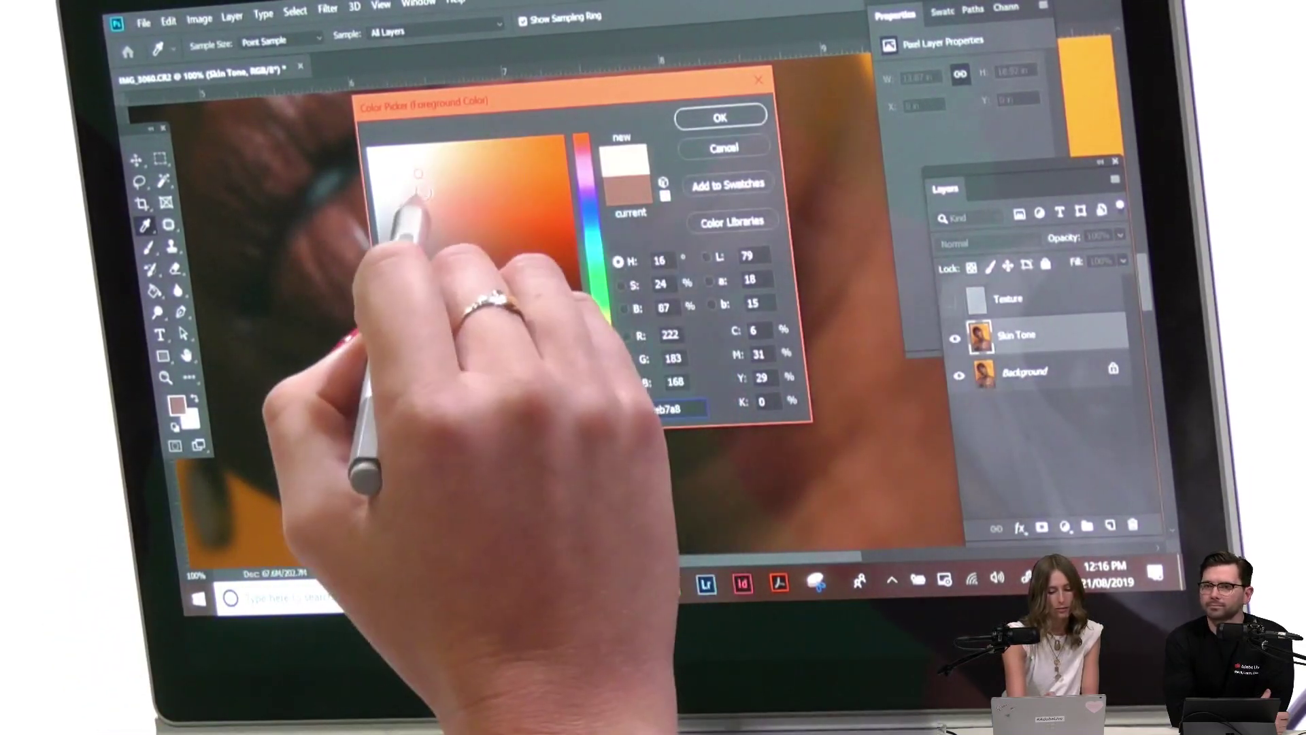
left_click(421, 198)
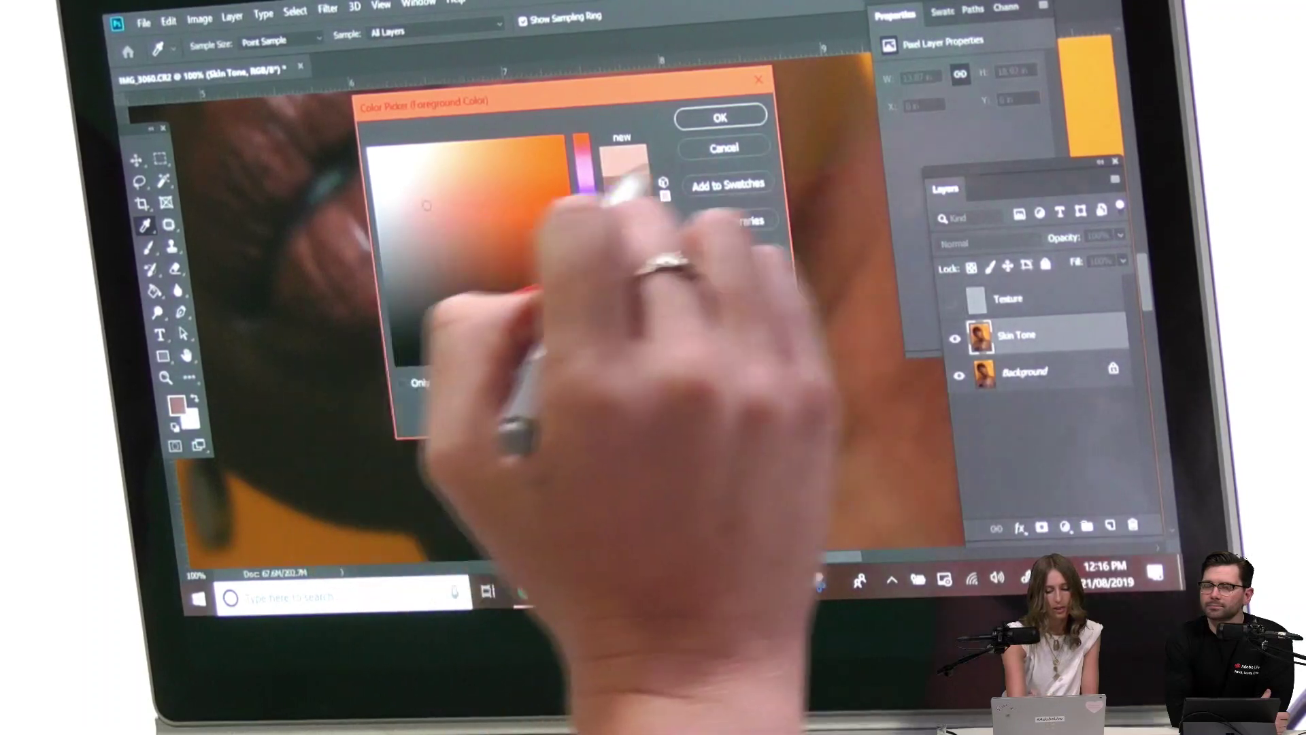
left_click(715, 119)
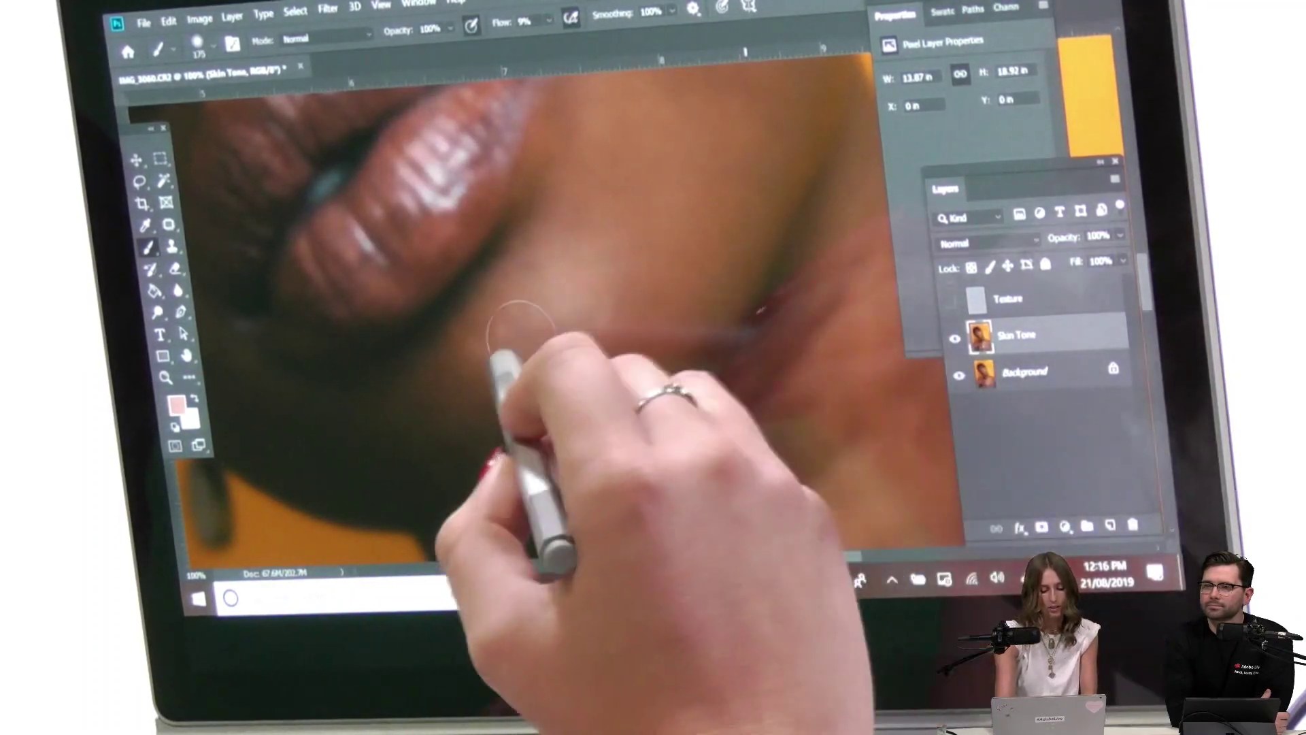
mouse_move(514, 347)
left_mouse_down()
mouse_move(563, 275)
mouse_move(526, 302)
mouse_move(565, 271)
mouse_move(521, 356)
mouse_move(609, 272)
mouse_move(533, 383)
mouse_move(542, 408)
mouse_move(598, 391)
left_mouse_up()
Show the Texture layer, compare the retouched nose and cheek with the Background layer alone, and hide the Texture layer again
left_click_drag(615, 292, 612, 545)
left_click_drag(624, 268, 636, 429)
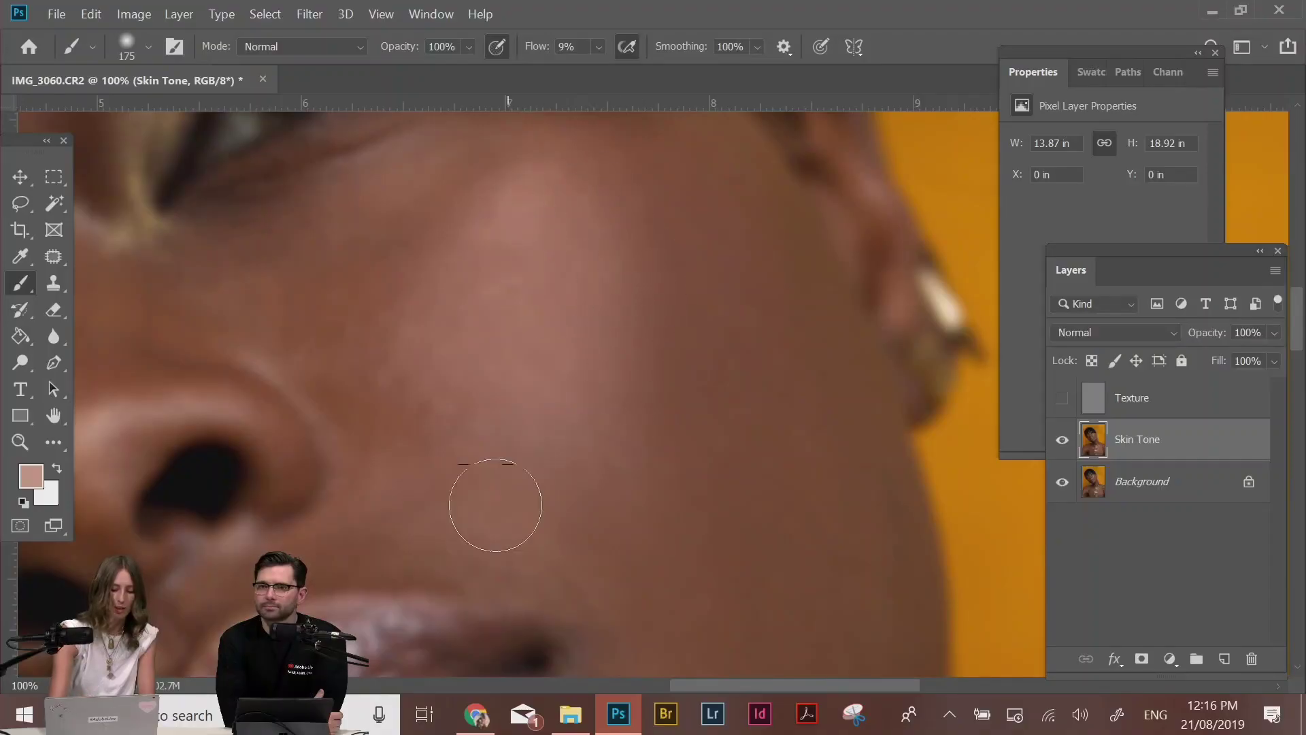
left_click_drag(496, 502, 722, 355)
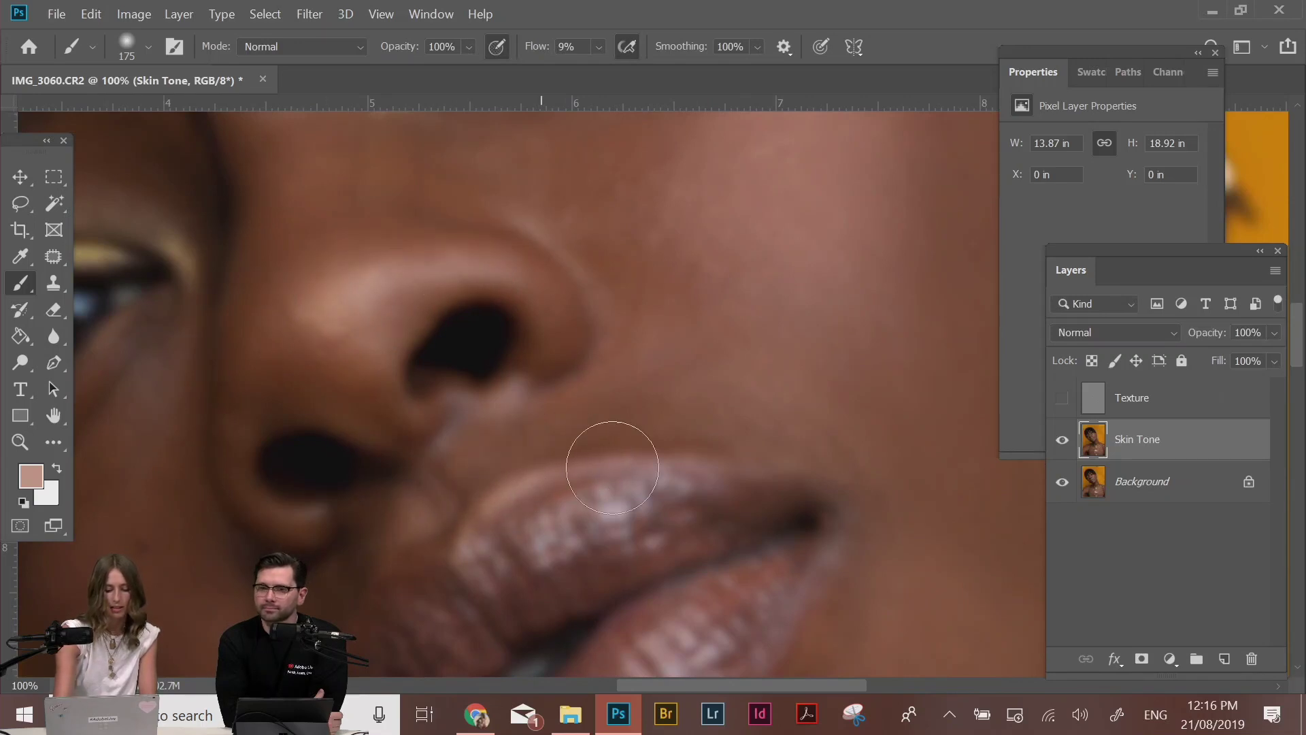
left_click_drag(638, 313, 738, 531)
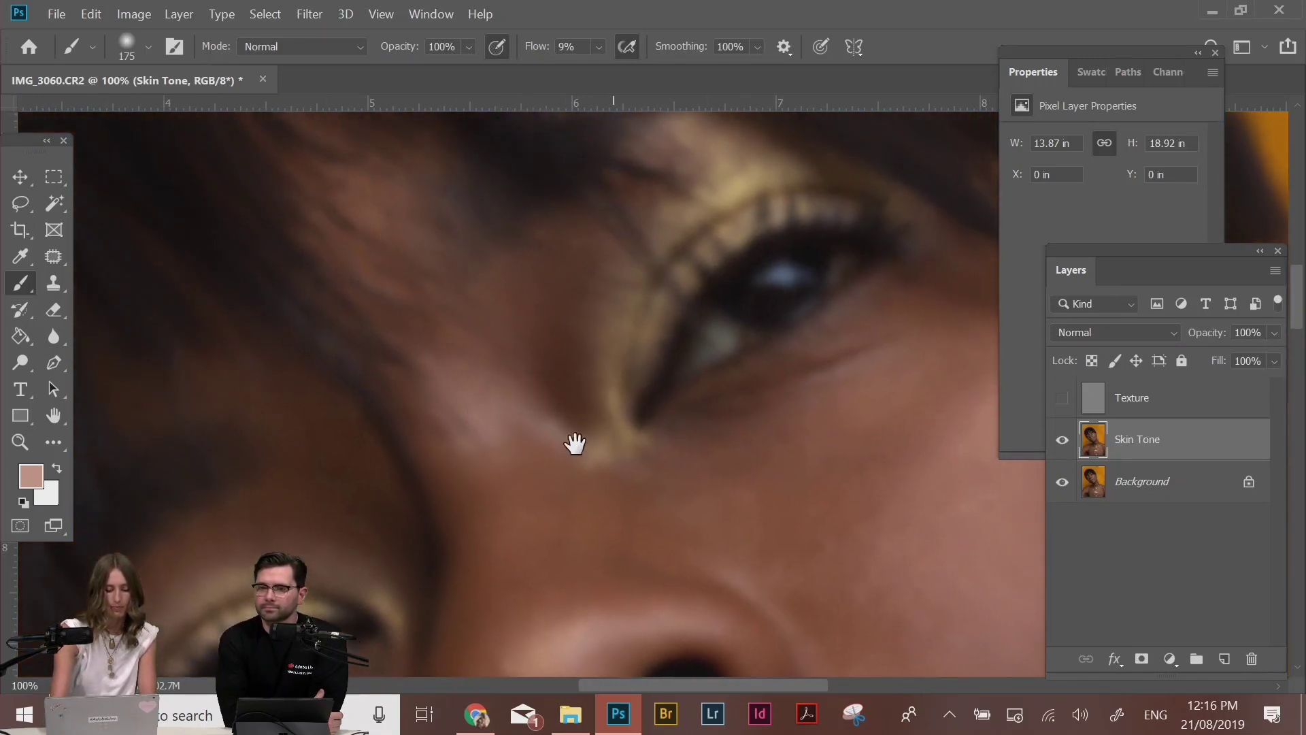
left_click(1062, 398)
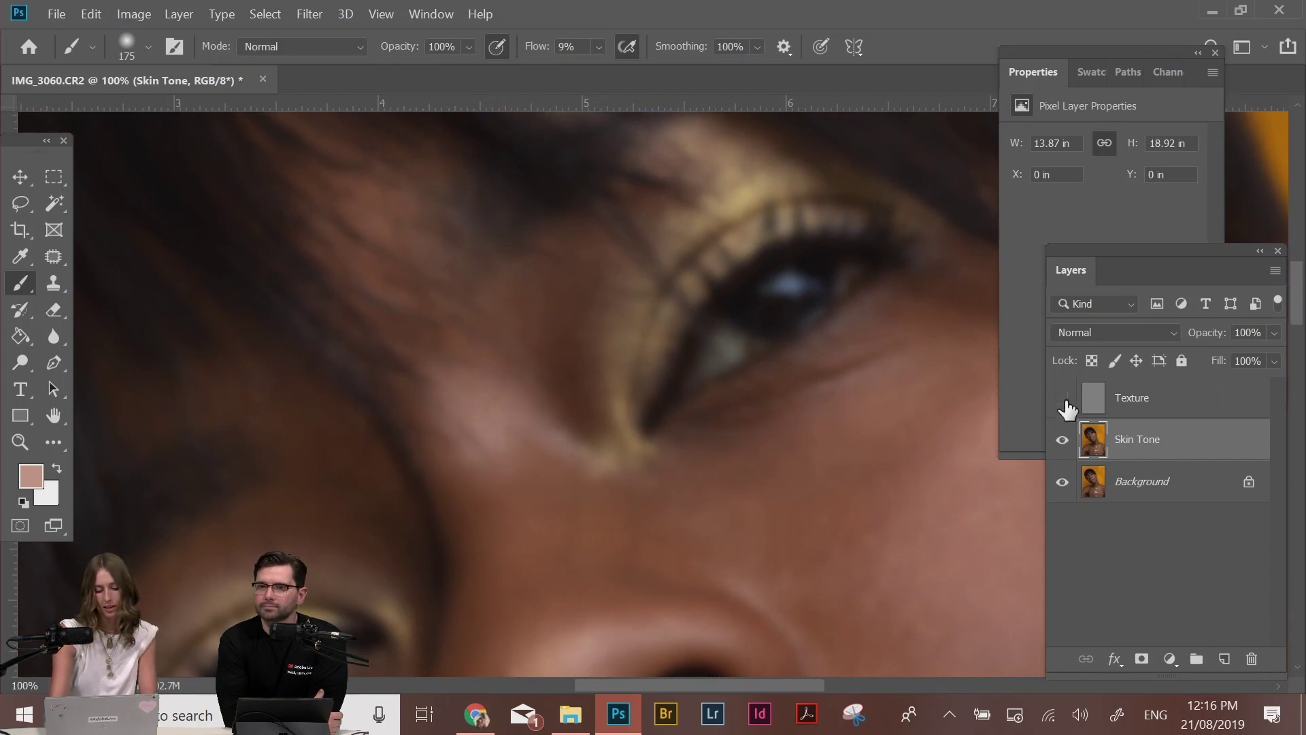
left_click_drag(891, 489, 769, 220)
left_click(1061, 482, "alt")
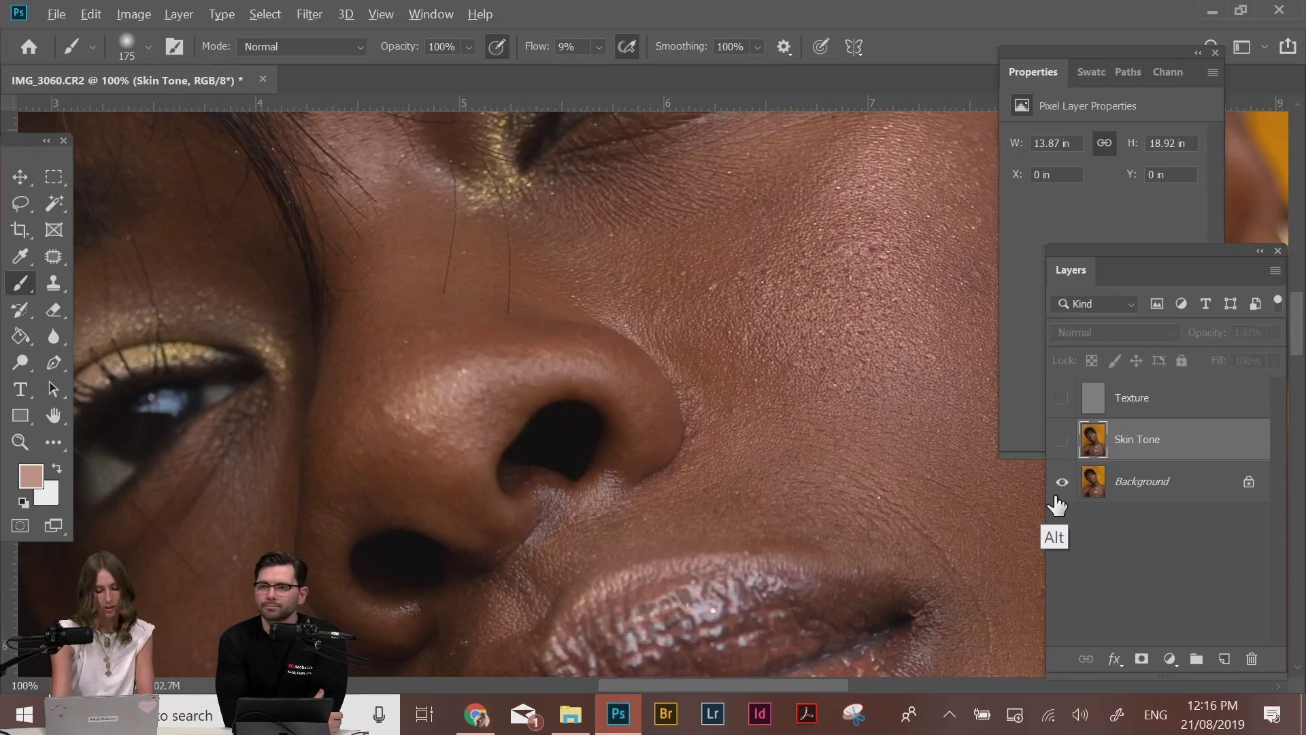
left_click(1060, 485, "alt")
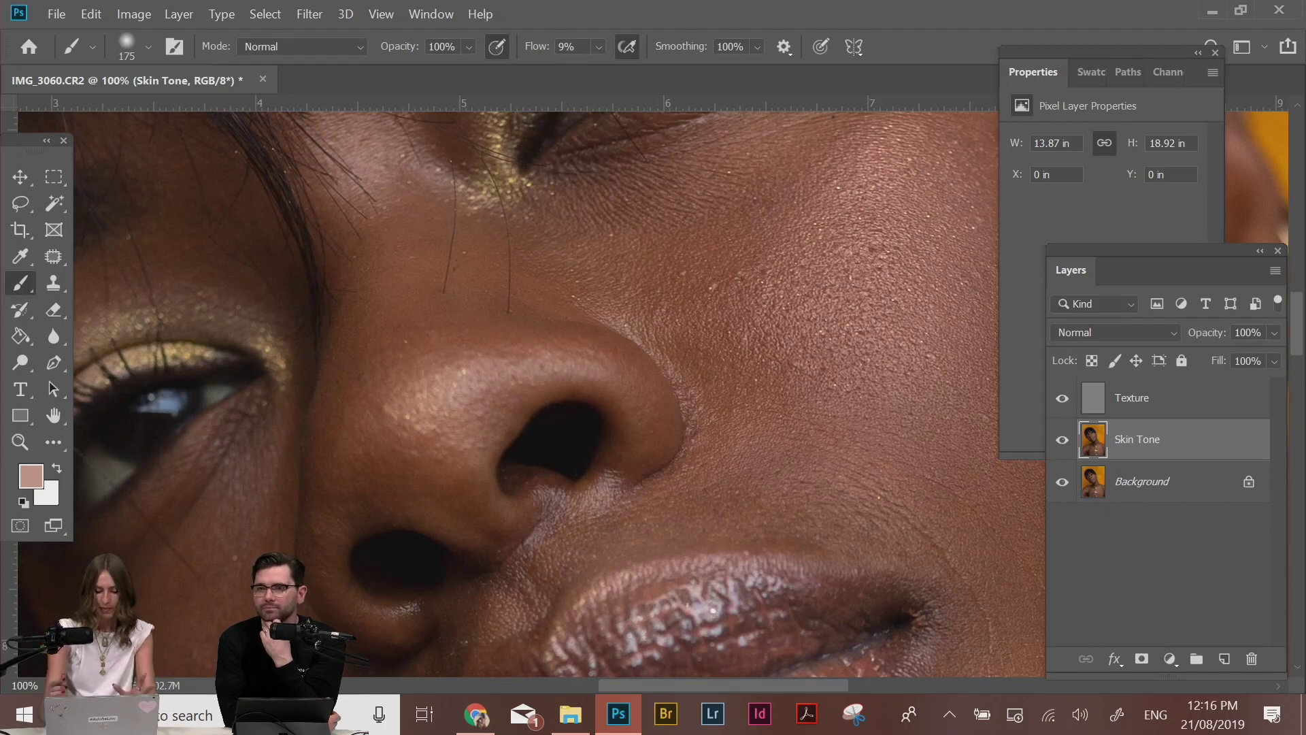
left_click(1063, 399)
left_click_drag(895, 510, 493, 549)
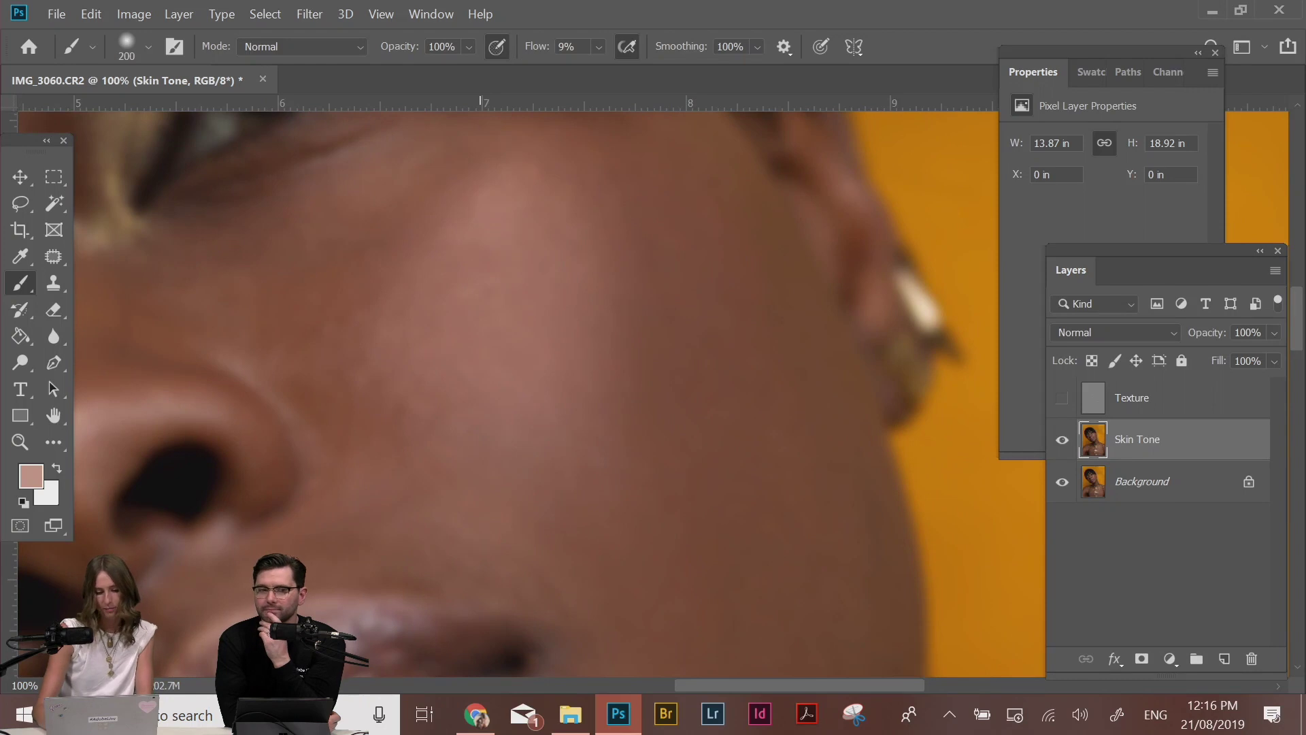
Use the Patch tool at 200% zoom to replace a blotchy area of the cheek highlight with smoother nearby skin
left_click_drag(645, 419, 770, 513)
key("j")
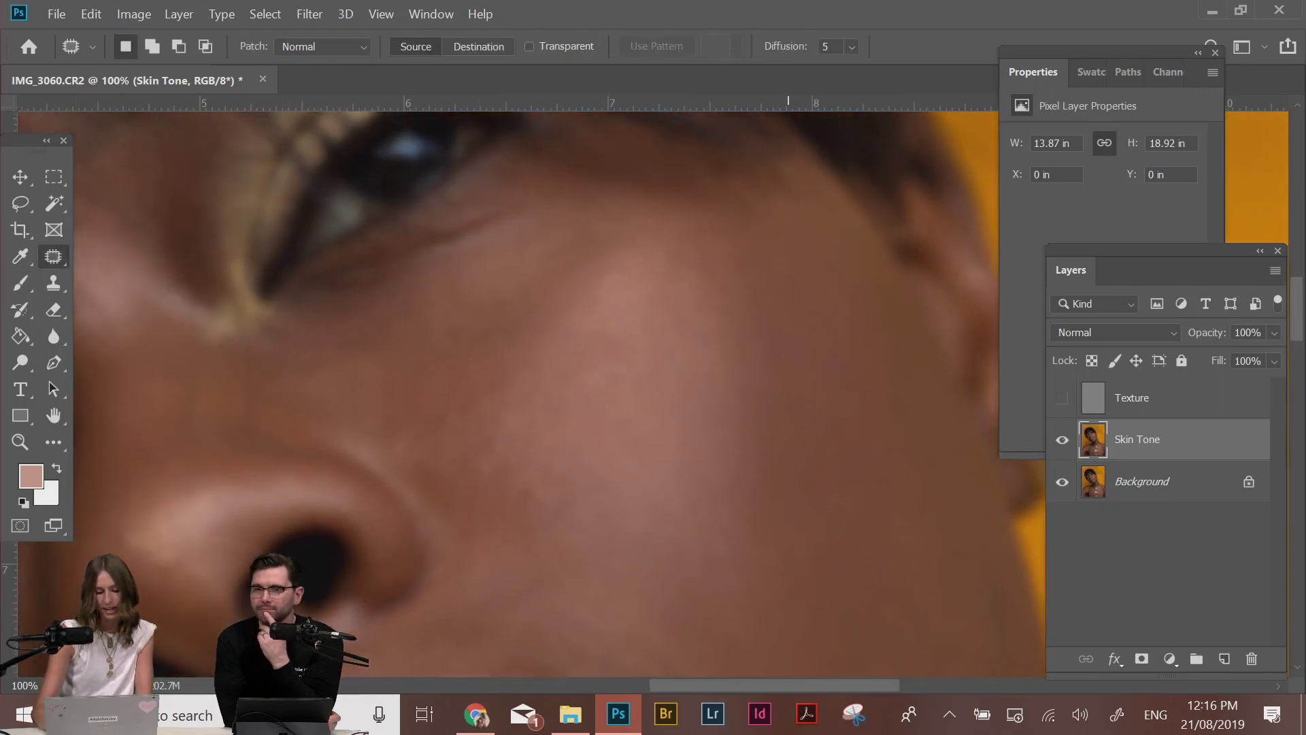
key("ctrl+plus")
left_click_drag(497, 518, 622, 433)
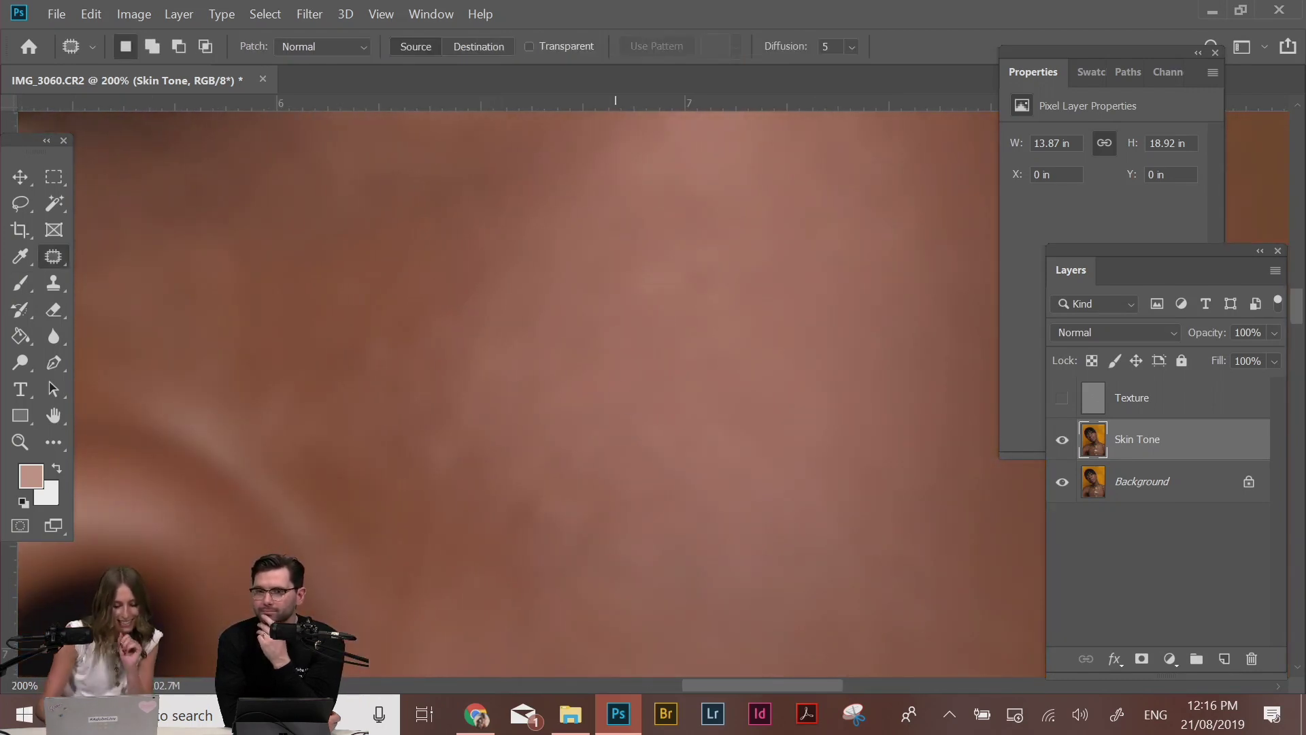
right_click(47, 254)
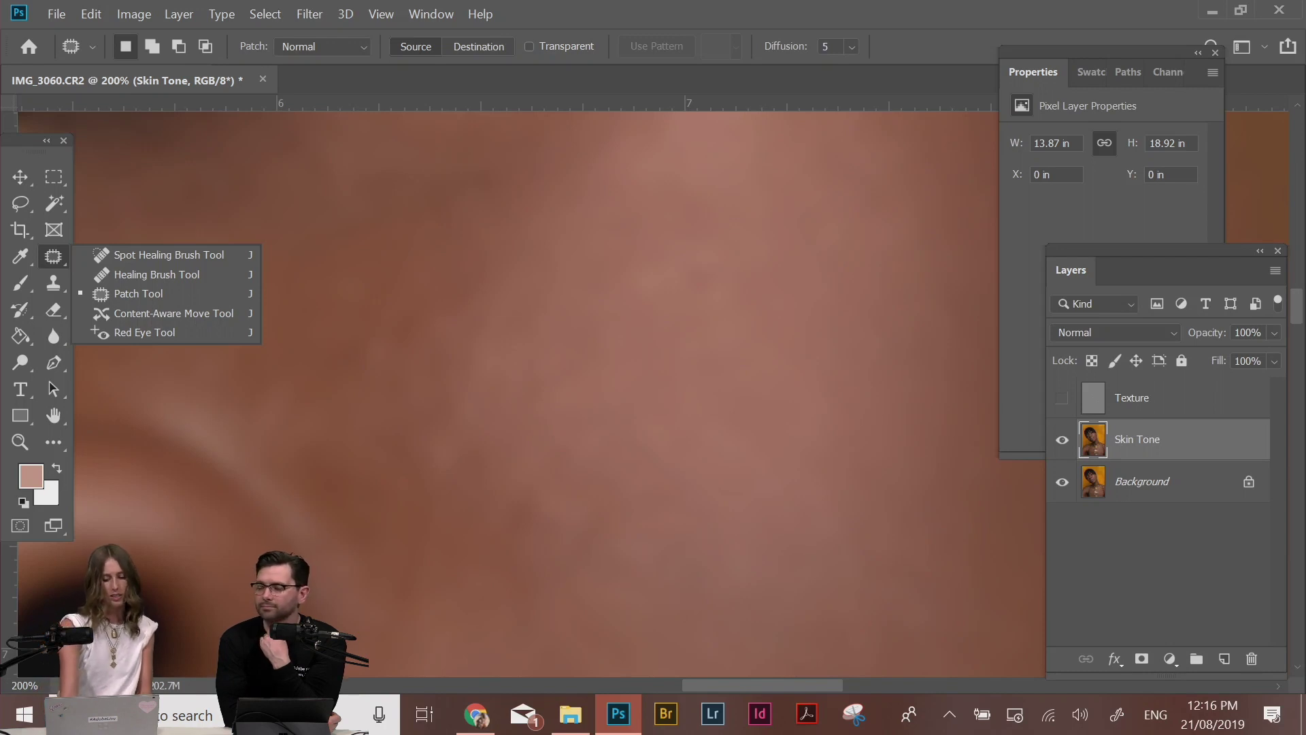
mouse_move(720, 263)
left_mouse_down()
mouse_move(674, 312)
mouse_move(711, 256)
left_mouse_up()
left_click_drag(690, 305, 758, 304)
left_click(784, 396)
Patch the uneven colour spots on the inner cheek beside the nostril with smoother neighbouring skin
left_click_drag(754, 561, 794, 375)
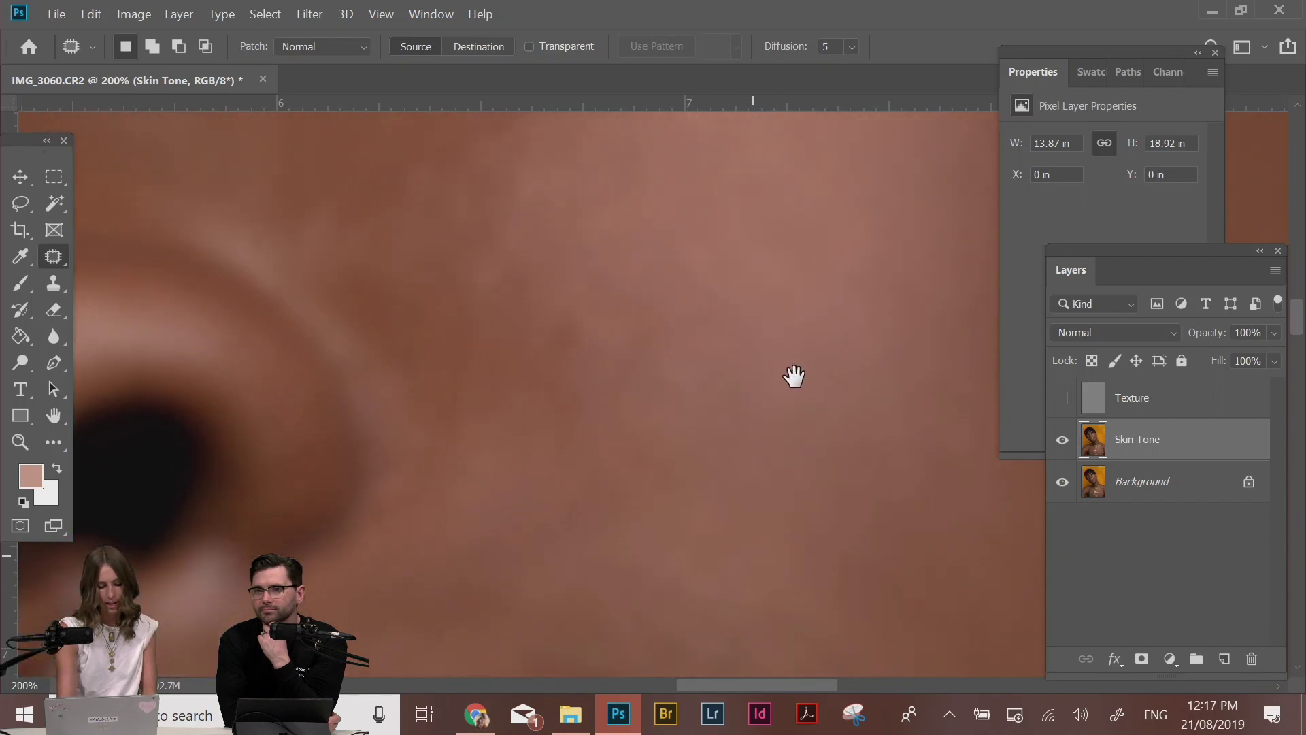
left_click_drag(598, 318, 601, 317)
left_click_drag(578, 330, 547, 374)
left_click(491, 257)
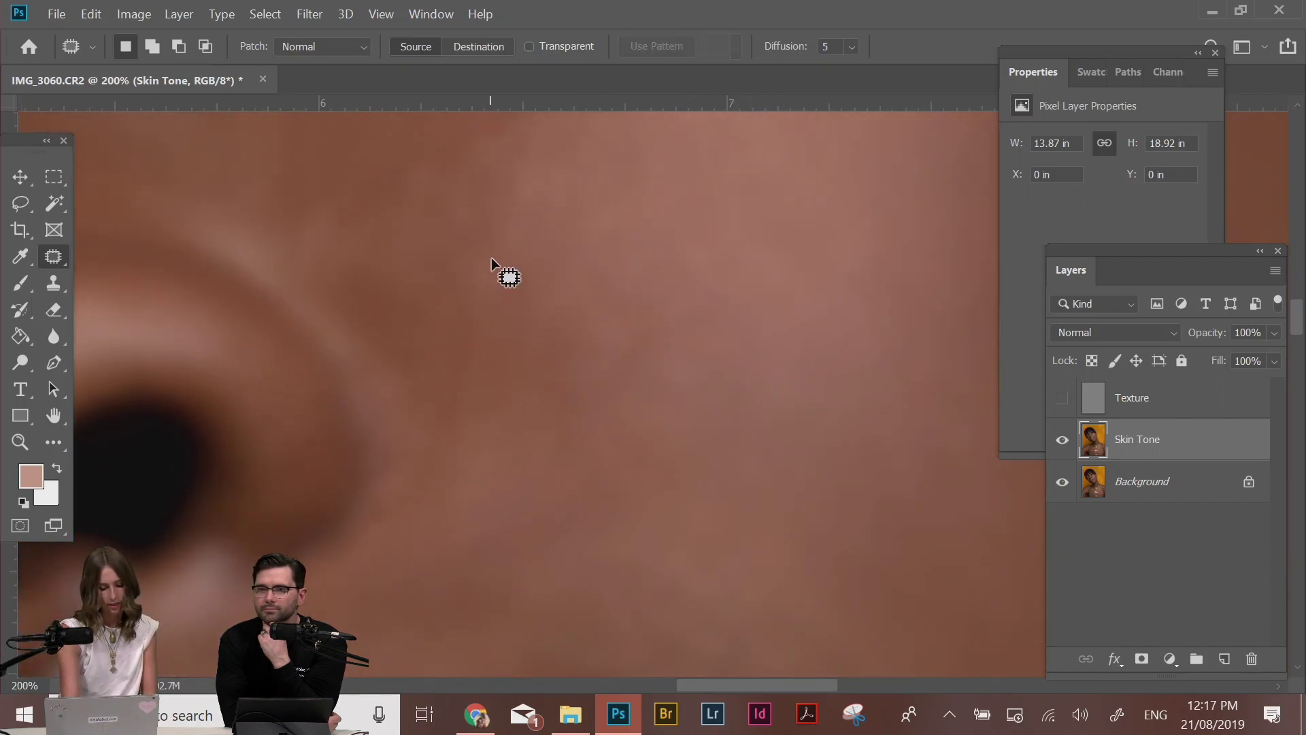
left_click_drag(527, 236, 626, 406)
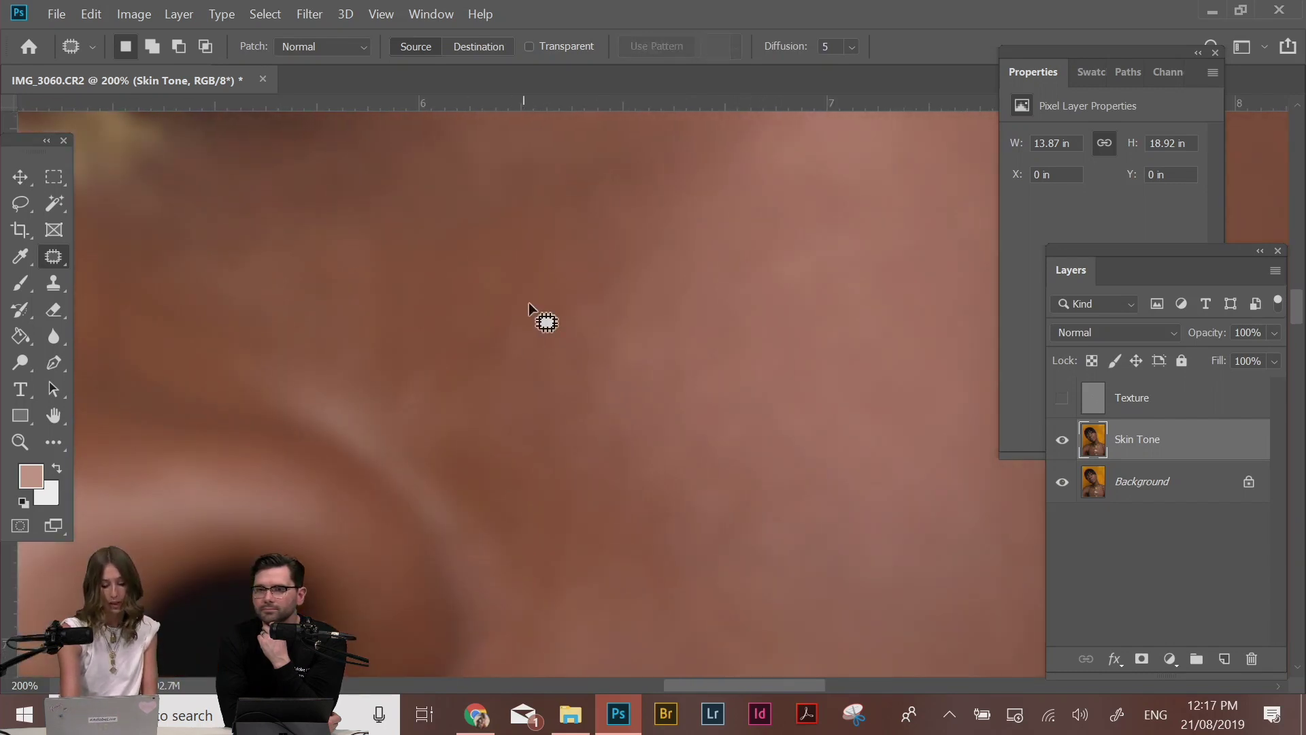
mouse_move(628, 250)
left_mouse_down()
mouse_move(591, 319)
mouse_move(569, 235)
left_mouse_up()
key("ctrl+d")
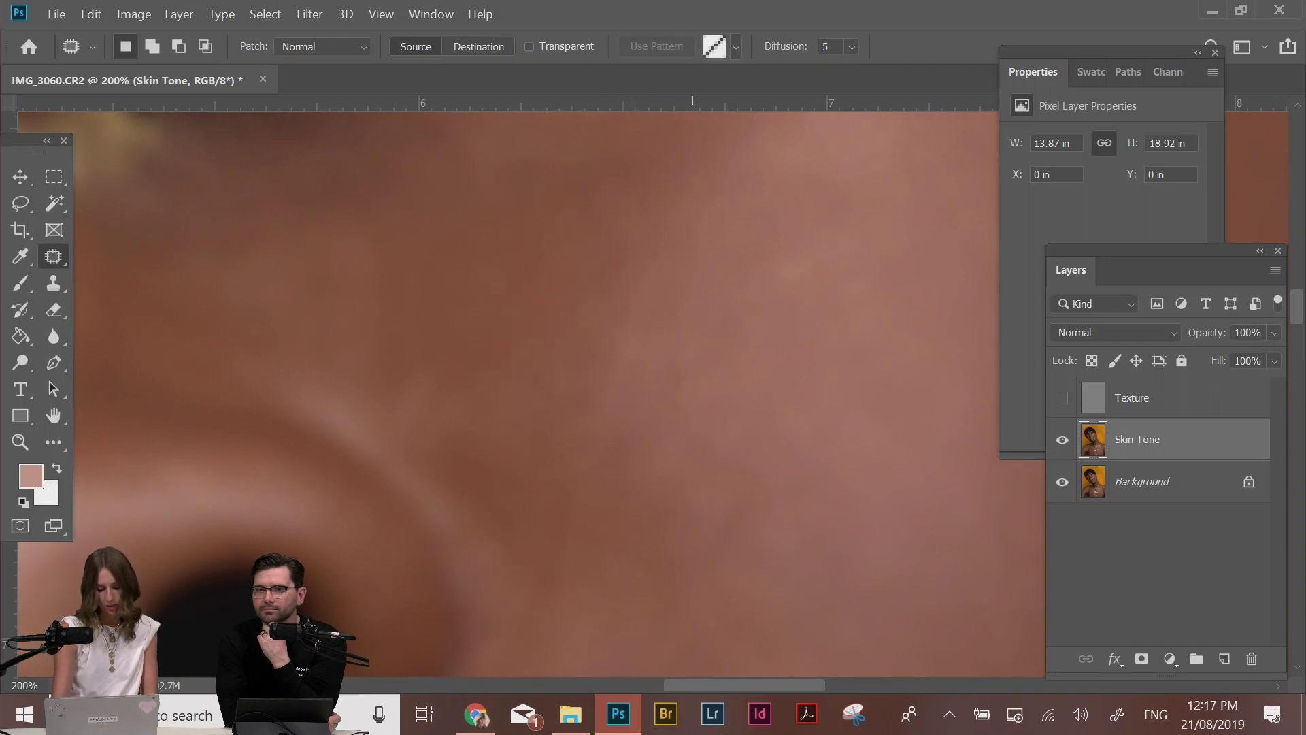
Patch the discoloured skin between the nostril and the upper lip and clear the selection
left_click_drag(728, 459, 597, 211)
left_click_drag(606, 585, 603, 429)
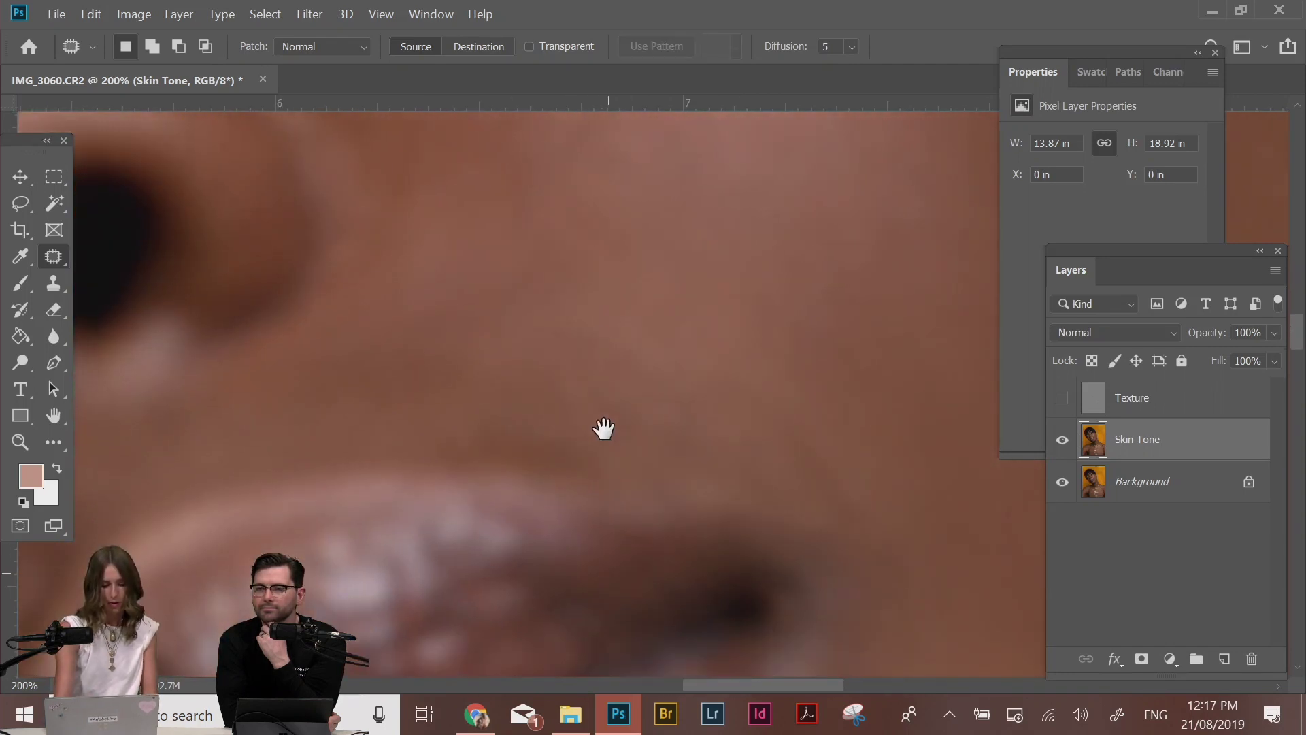
left_click_drag(426, 249, 513, 237)
key("ctrl+d")
Patch the blotches along the outer and lower parts of the cheek highlight, clearing the selection after each patch
left_click_drag(876, 372, 673, 574)
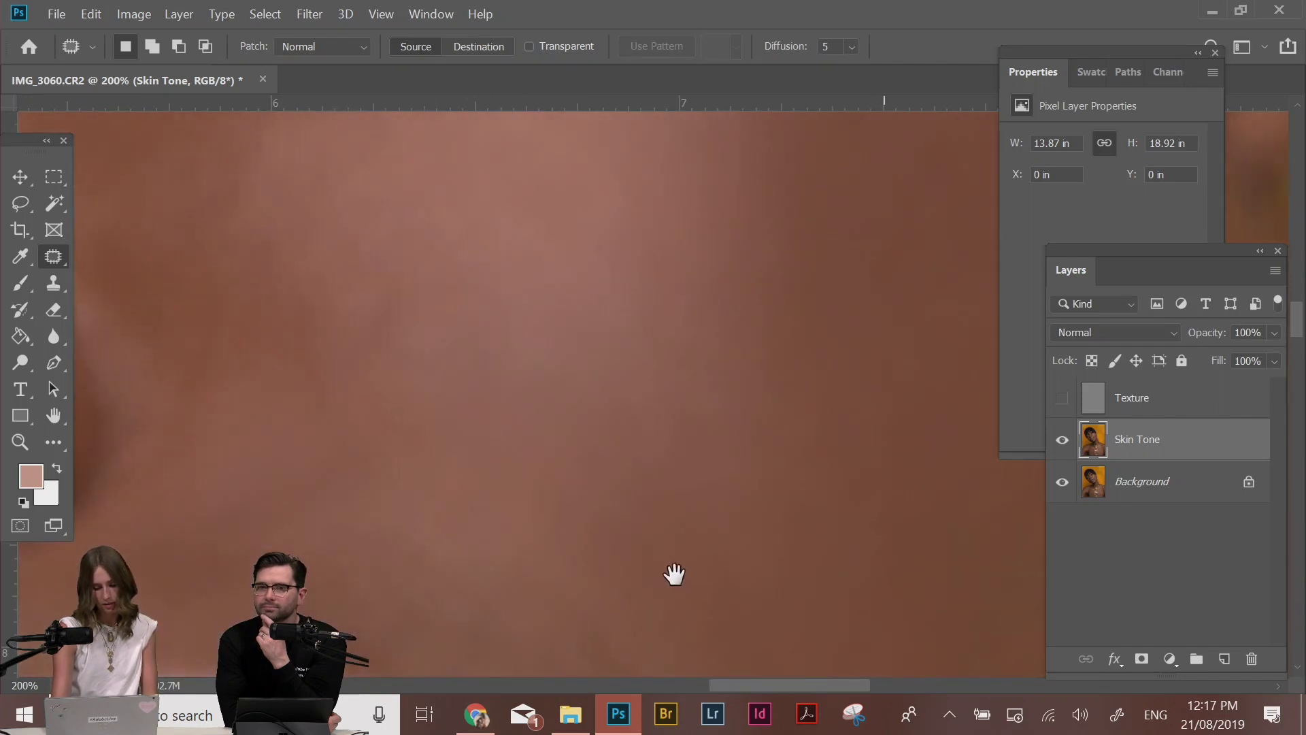
mouse_move(677, 374)
left_mouse_down()
mouse_move(709, 349)
mouse_move(712, 309)
left_mouse_up()
mouse_move(679, 348)
left_mouse_down()
mouse_move(551, 375)
mouse_move(649, 385)
left_mouse_up()
key("ctrl+d")
mouse_move(620, 281)
left_mouse_down()
mouse_move(552, 309)
mouse_move(659, 273)
left_mouse_up()
left_click_drag(620, 316, 706, 348)
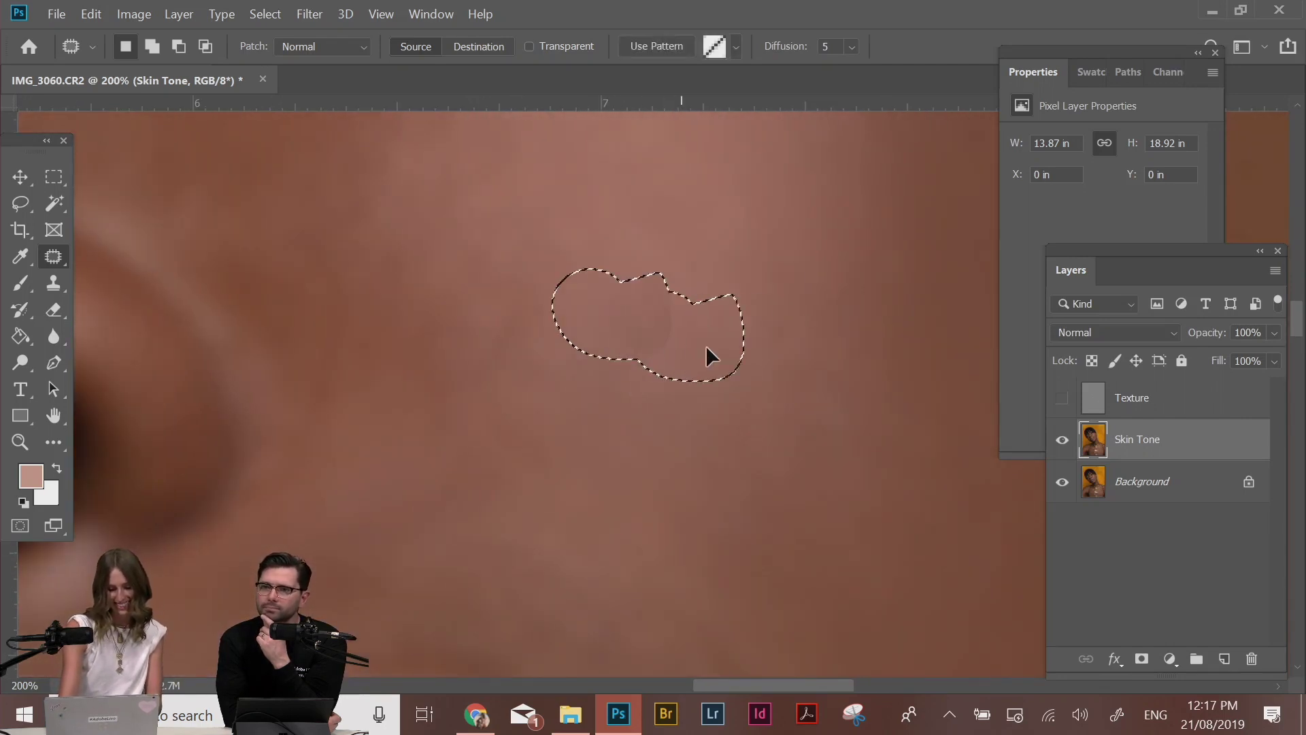
key("ctrl+d")
Patch a series of uneven spots across the middle and upper cheek highlight with evenly coloured skin from close by
left_click_drag(761, 276, 775, 487)
mouse_move(672, 299)
left_mouse_down()
mouse_move(705, 310)
mouse_move(653, 230)
mouse_move(615, 292)
mouse_move(698, 339)
left_mouse_up()
left_click_drag(701, 339, 680, 488)
mouse_move(743, 303)
left_mouse_down()
mouse_move(657, 333)
mouse_move(767, 325)
left_mouse_up()
left_click_drag(696, 398, 620, 478)
left_click_drag(687, 225, 687, 294)
left_click_drag(667, 291, 663, 354)
mouse_move(813, 209)
left_mouse_down()
mouse_move(778, 202)
mouse_move(831, 264)
left_mouse_up()
left_click_drag(807, 266, 792, 352)
mouse_move(748, 197)
left_mouse_down()
mouse_move(677, 268)
mouse_move(717, 322)
mouse_move(714, 299)
left_mouse_up()
left_click_drag(674, 327, 657, 435)
left_click_drag(599, 247, 612, 238)
left_click_drag(645, 272, 699, 339)
left_click_drag(670, 430, 723, 333)
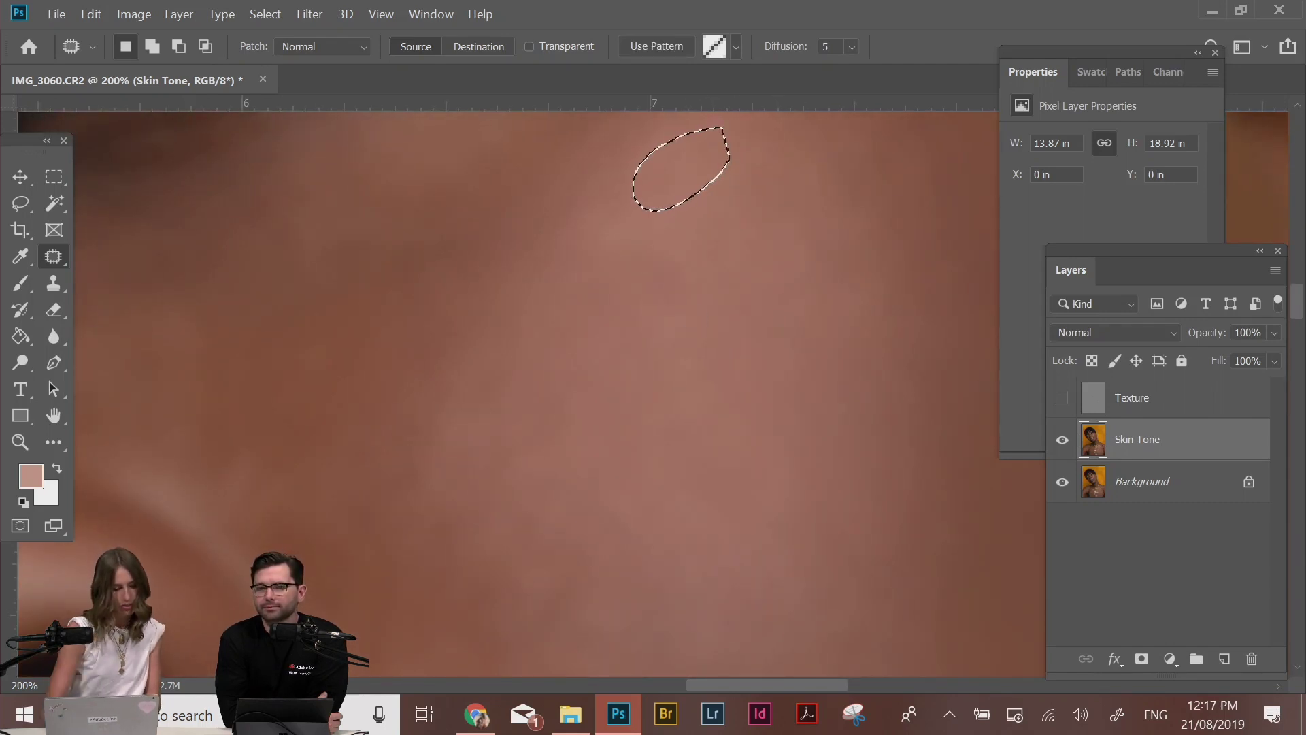
Clear the remaining patch selection and patch further small blotches near the top of the cheek highlight
right_click(59, 262)
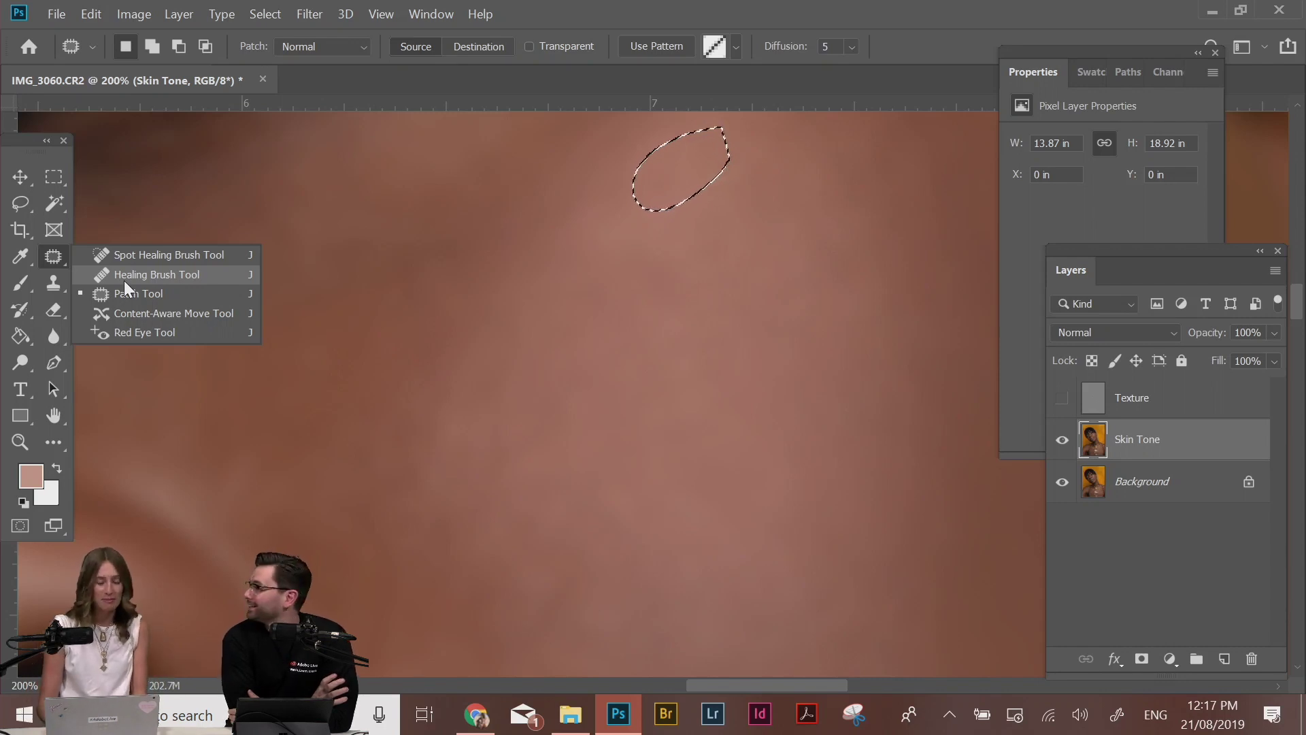
left_click(652, 210)
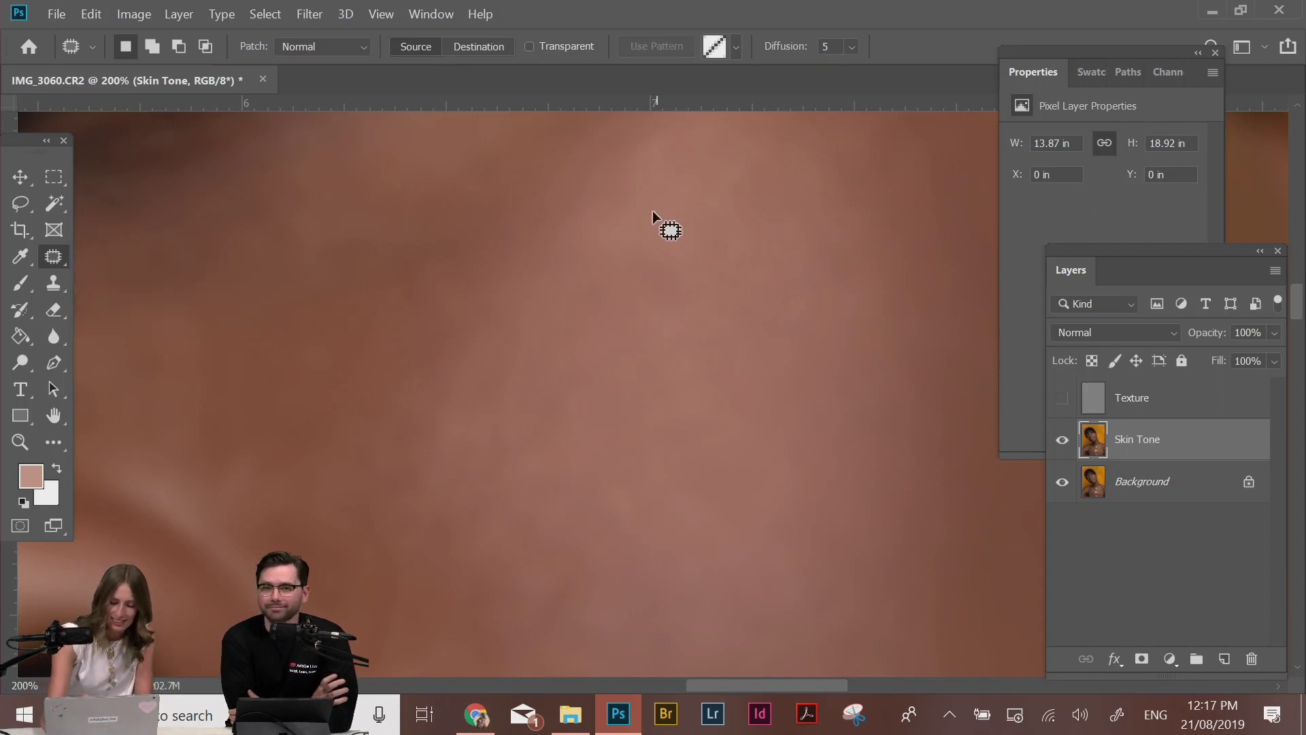
left_click_drag(644, 197, 670, 186)
left_click(765, 249)
mouse_move(805, 168)
left_mouse_down()
mouse_move(787, 200)
mouse_move(804, 174)
mouse_move(808, 325)
left_mouse_up()
left_click(720, 155)
left_click_drag(730, 271, 734, 278)
mouse_move(729, 310)
left_mouse_down()
mouse_move(751, 349)
mouse_move(714, 433)
mouse_move(796, 248)
left_mouse_up()
left_click(785, 376)
left_click_drag(766, 195, 768, 329)
left_click(700, 146)
mouse_move(708, 129)
left_mouse_down()
mouse_move(741, 151)
mouse_move(691, 277)
left_mouse_up()
left_click(691, 277)
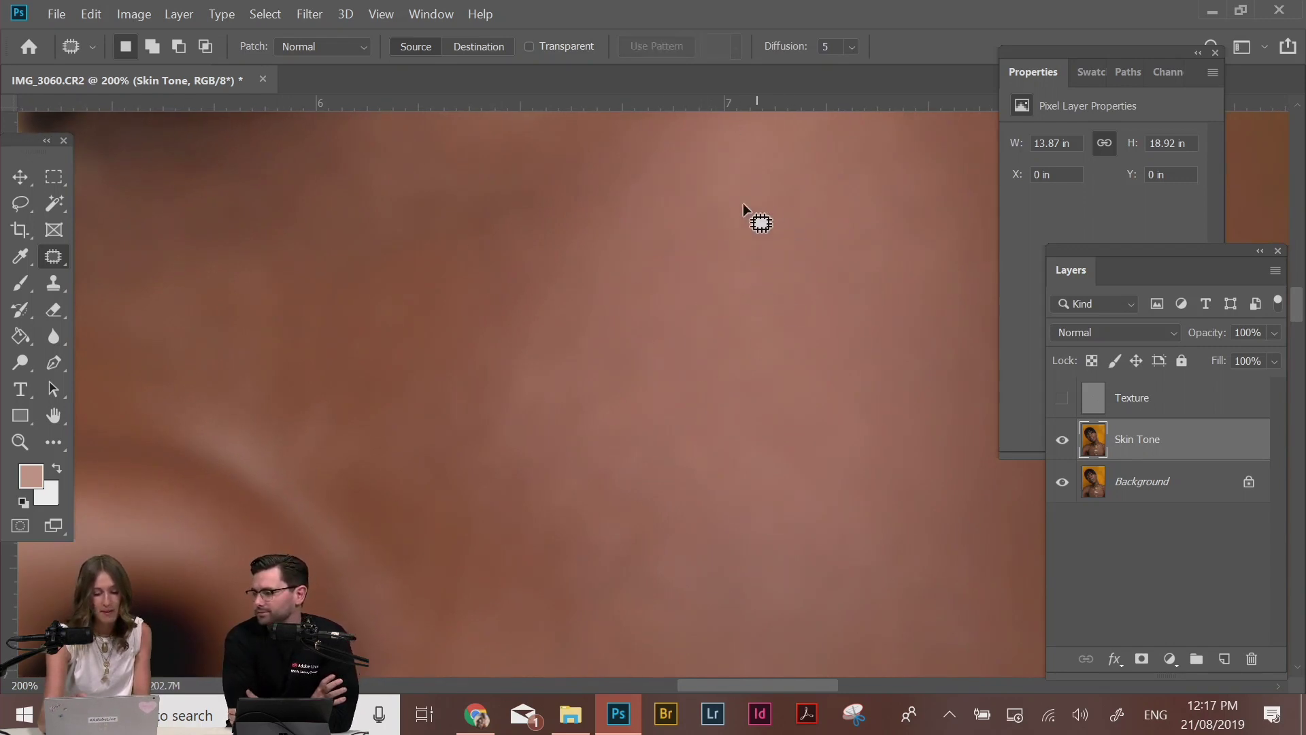
Patch the leftover colour variations at the upper cheek and in the transition towards the nose, then clear the selection
left_click_drag(723, 170, 764, 241)
left_click_drag(842, 128, 833, 182)
left_click_drag(835, 179, 787, 227)
key("ctrl+d")
left_click_drag(641, 347, 689, 243)
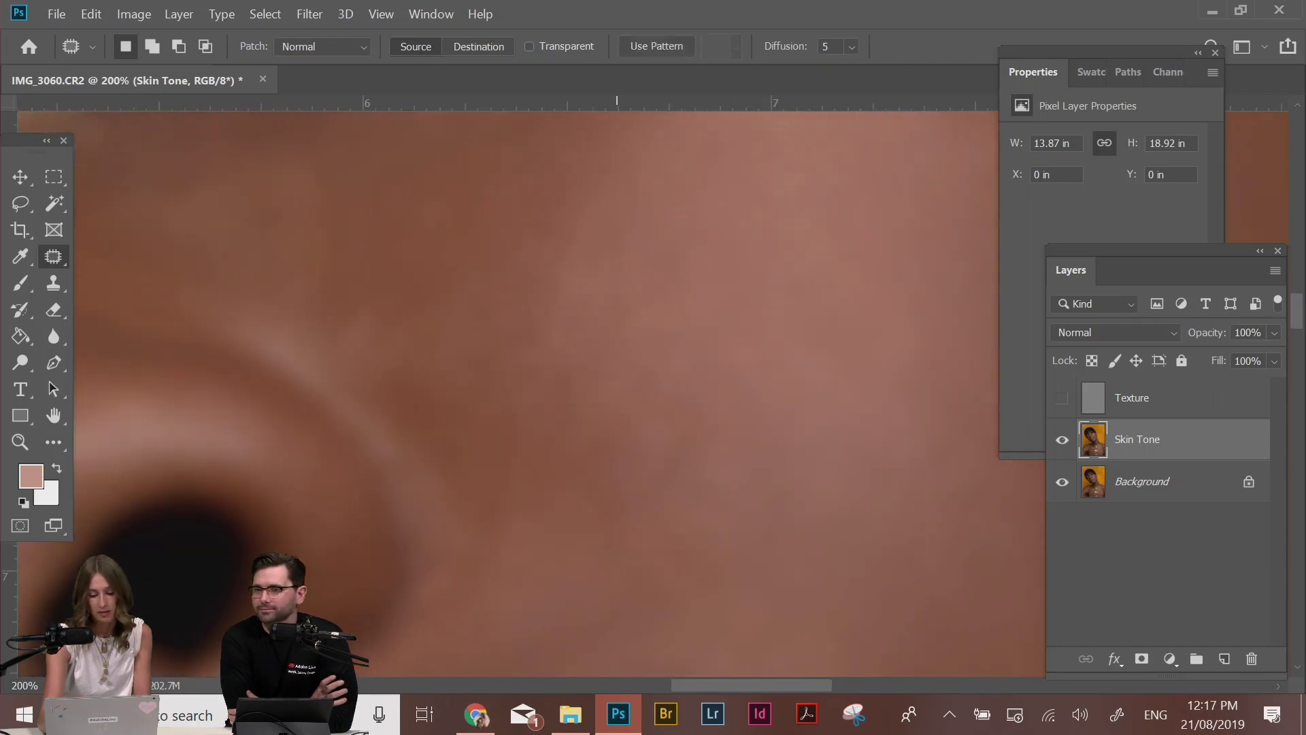
left_click_drag(690, 502, 702, 370)
left_click_drag(696, 449, 789, 374)
key("ctrl+d")
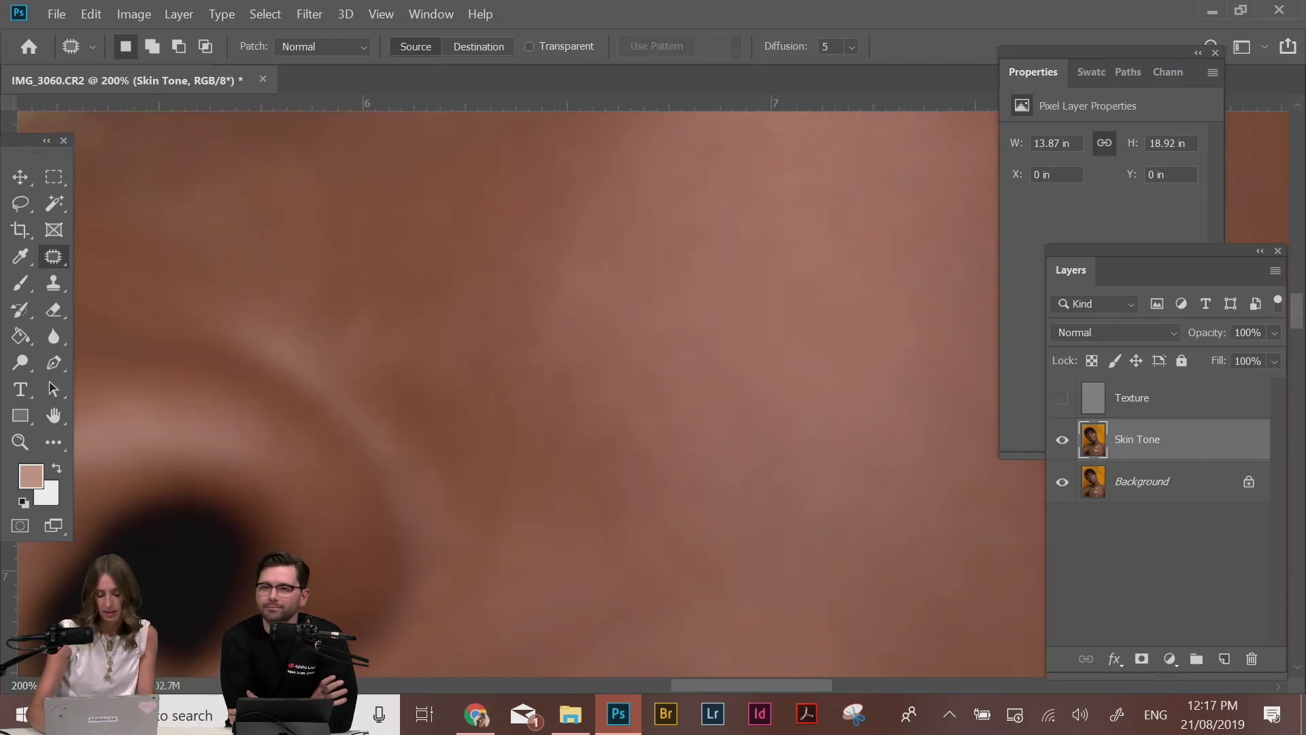
Patch the uneven colour spots on the outer cheek between the highlight and the face edge with neighbouring skin, then clear the selection
key("ctrl+minus")
key("ctrl+minus")
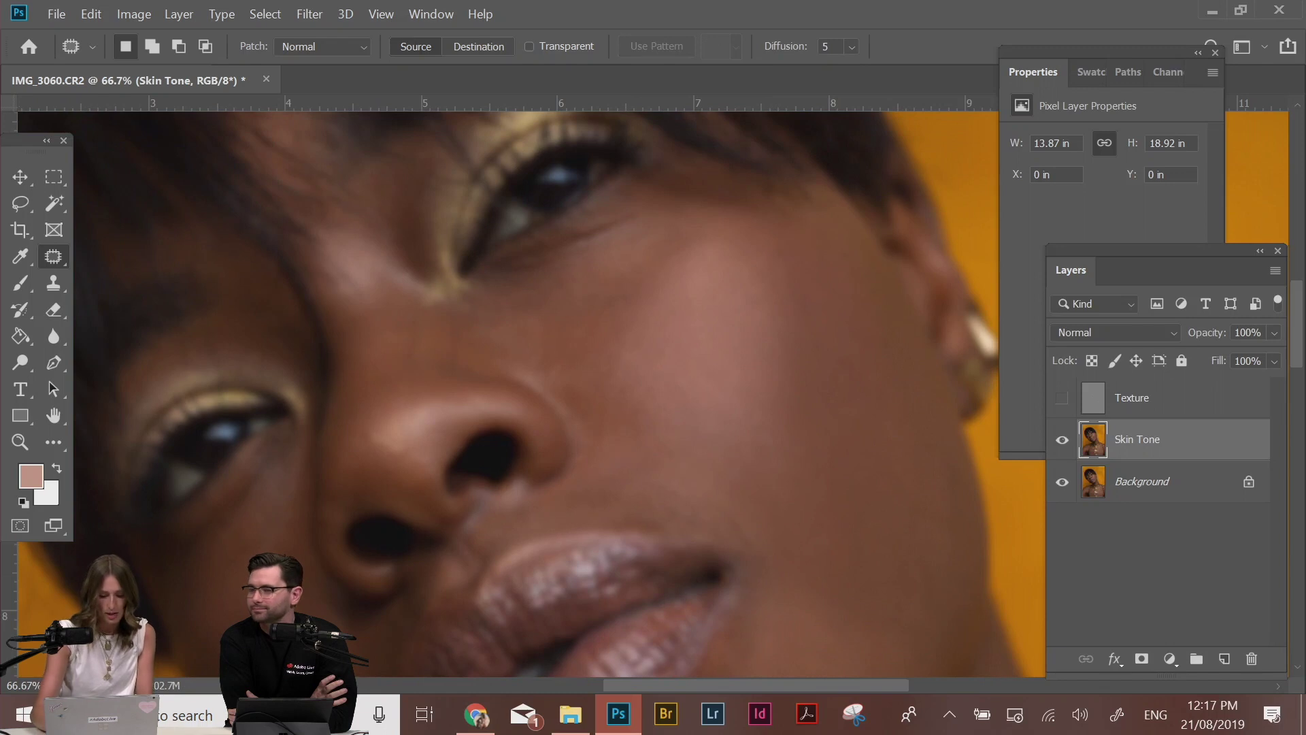
left_click_drag(870, 528, 775, 350)
key("ctrl+plus")
key("ctrl+plus")
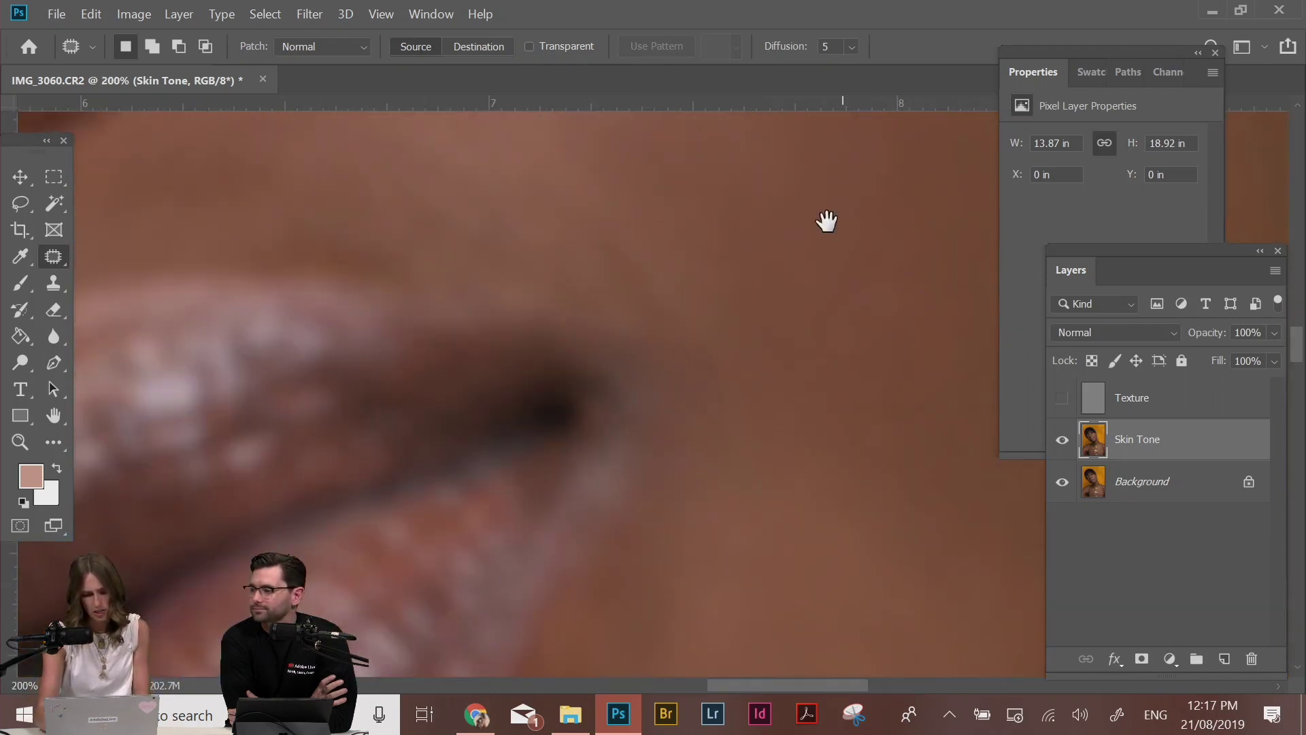
left_click_drag(826, 219, 684, 490)
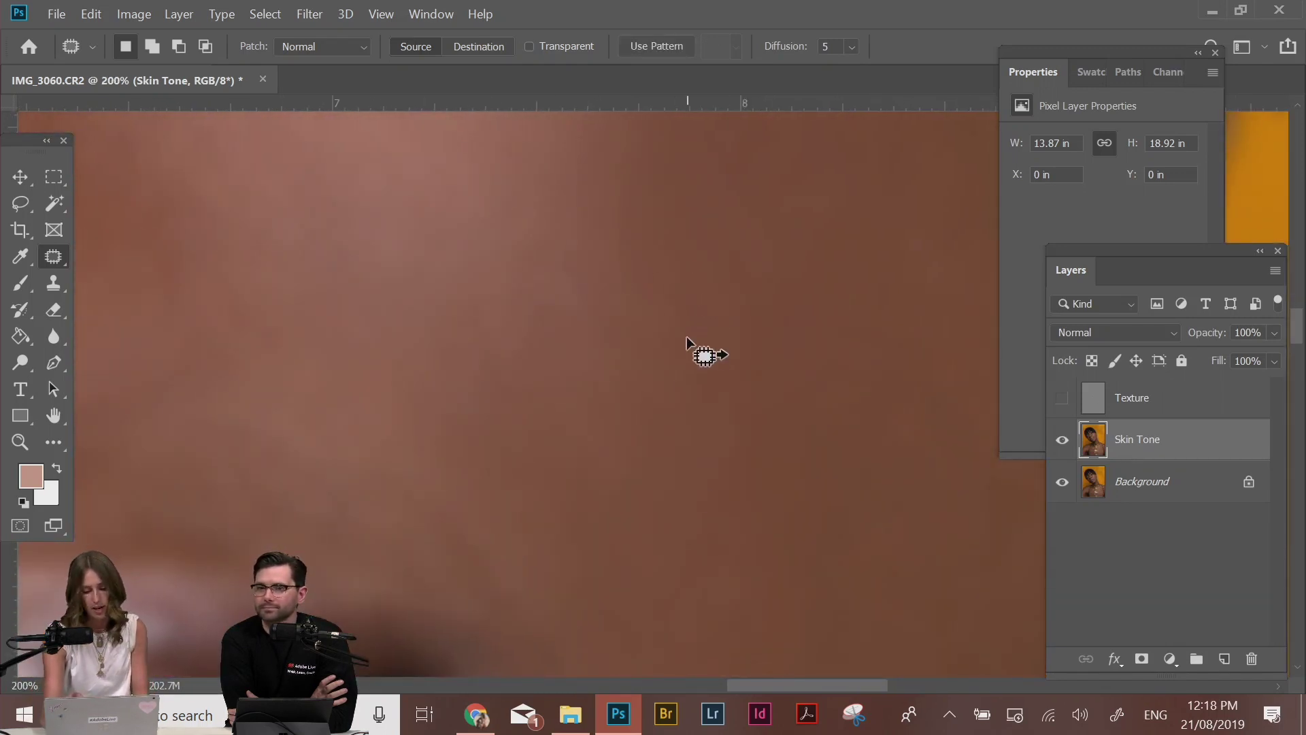
left_click_drag(833, 303, 716, 421)
mouse_move(851, 202)
left_mouse_down()
mouse_move(868, 245)
mouse_move(858, 207)
left_mouse_up()
left_click_drag(909, 365, 714, 315)
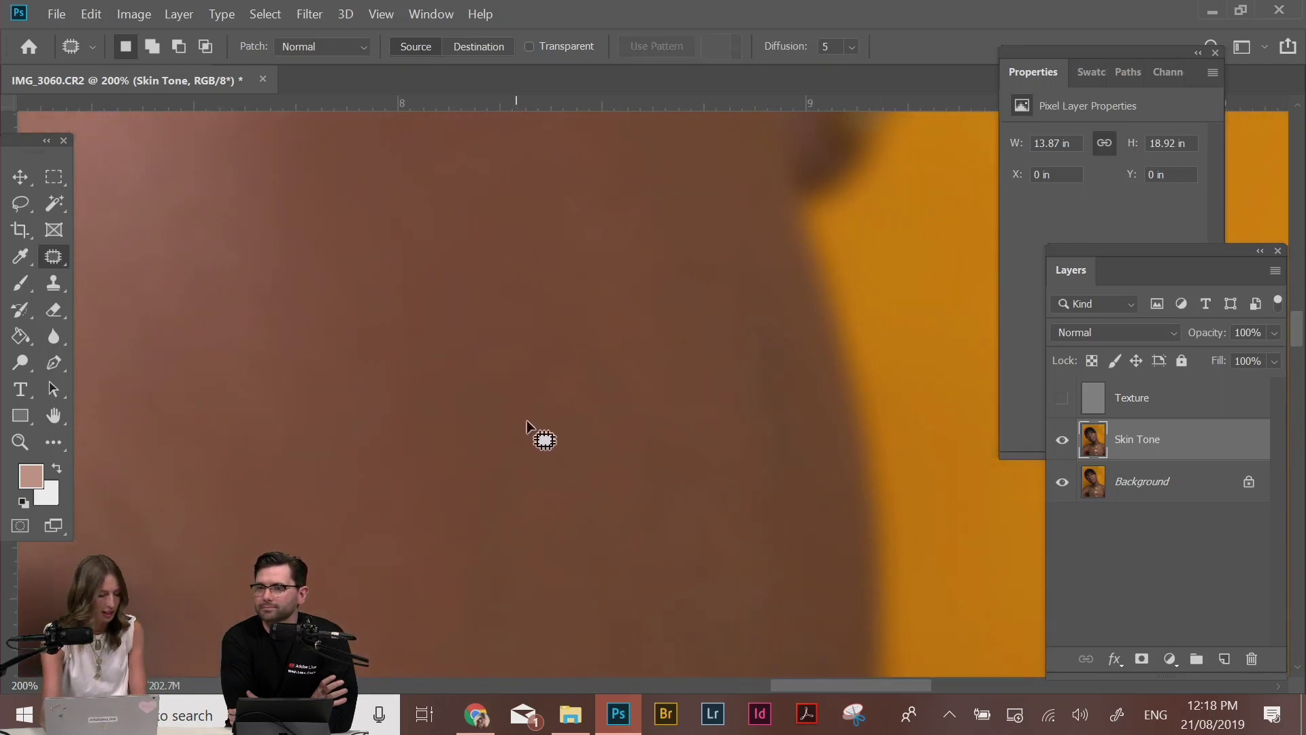
mouse_move(542, 364)
left_mouse_down()
mouse_move(622, 353)
mouse_move(589, 278)
left_mouse_up()
mouse_move(705, 234)
left_mouse_down()
mouse_move(712, 285)
mouse_move(646, 295)
left_mouse_up()
key("ctrl+d")
left_click_drag(606, 599, 718, 314)
mouse_move(552, 279)
left_mouse_down()
mouse_move(664, 271)
mouse_move(669, 292)
left_mouse_up()
Patch the large blotchy area on the lower cheek beside the mouth corner with smoother skin from further down the face
key("ctrl+minus")
key("ctrl+minus")
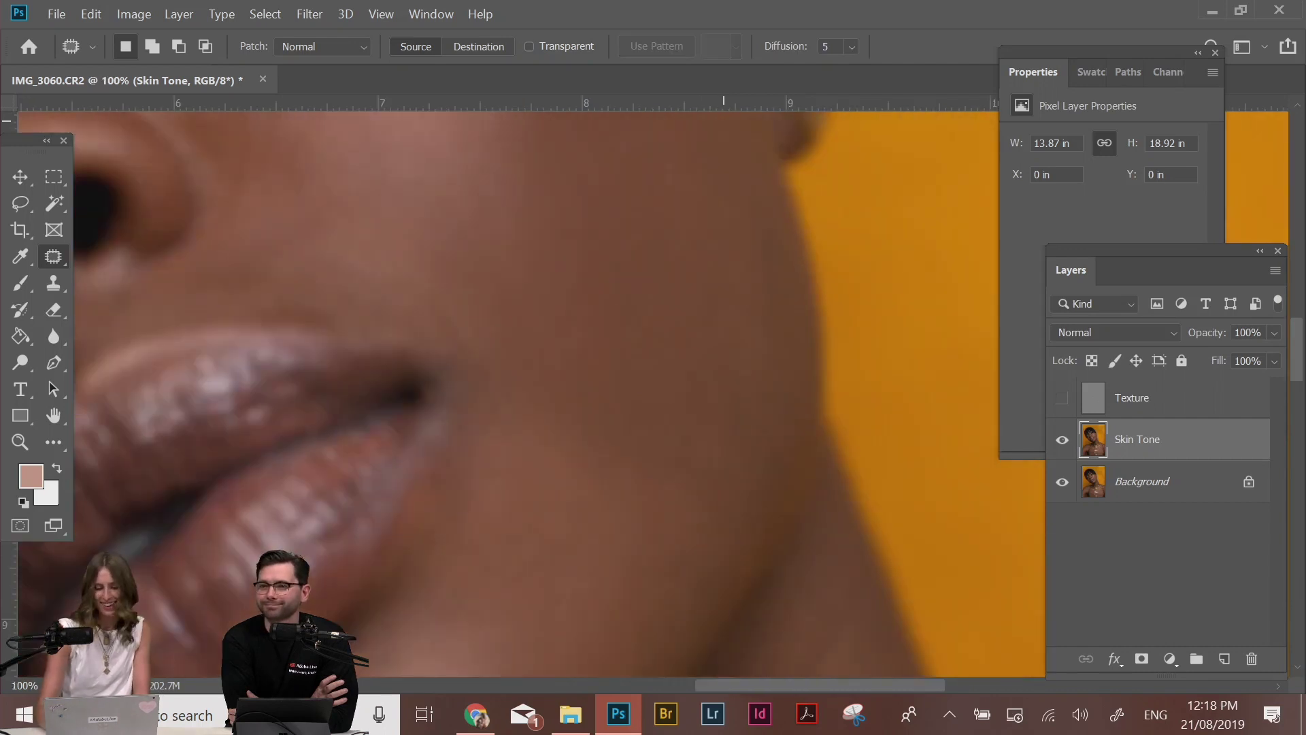
left_click_drag(674, 529, 720, 378)
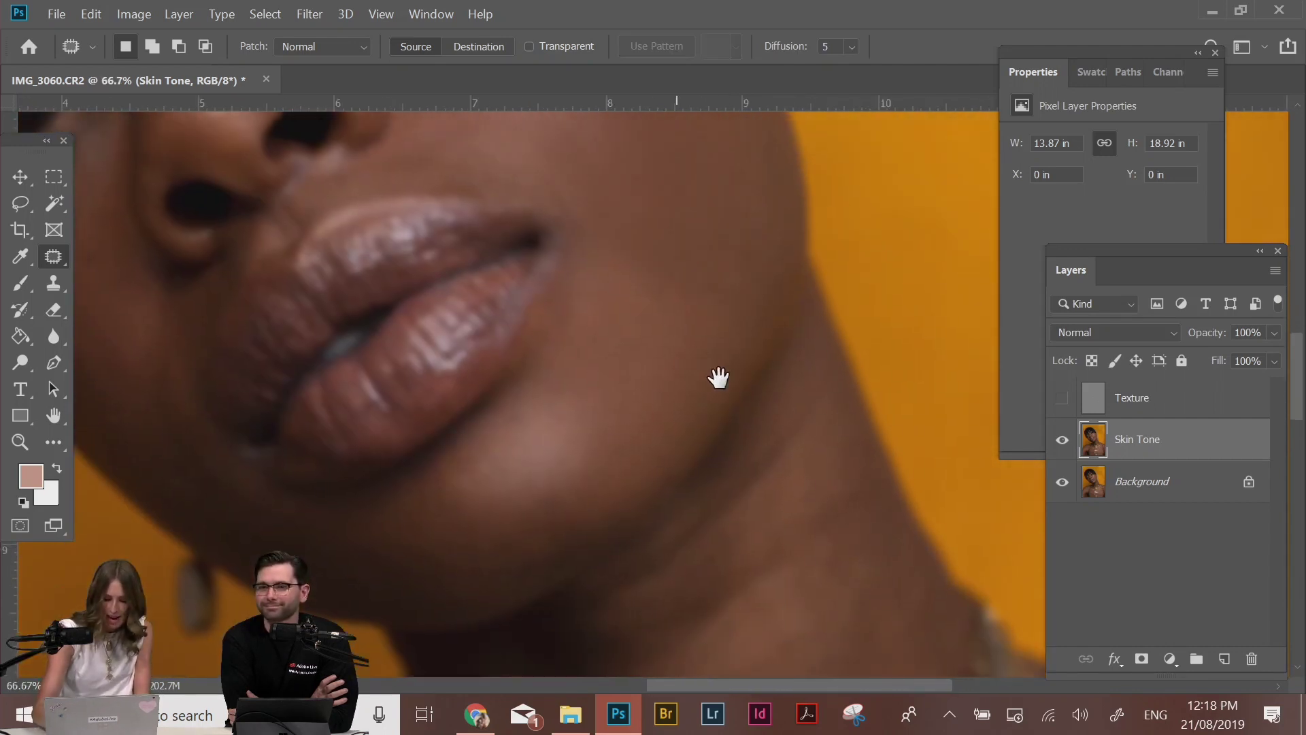
key("ctrl+plus")
mouse_move(615, 163)
left_mouse_down()
mouse_move(624, 266)
mouse_move(676, 181)
mouse_move(607, 168)
left_mouse_up()
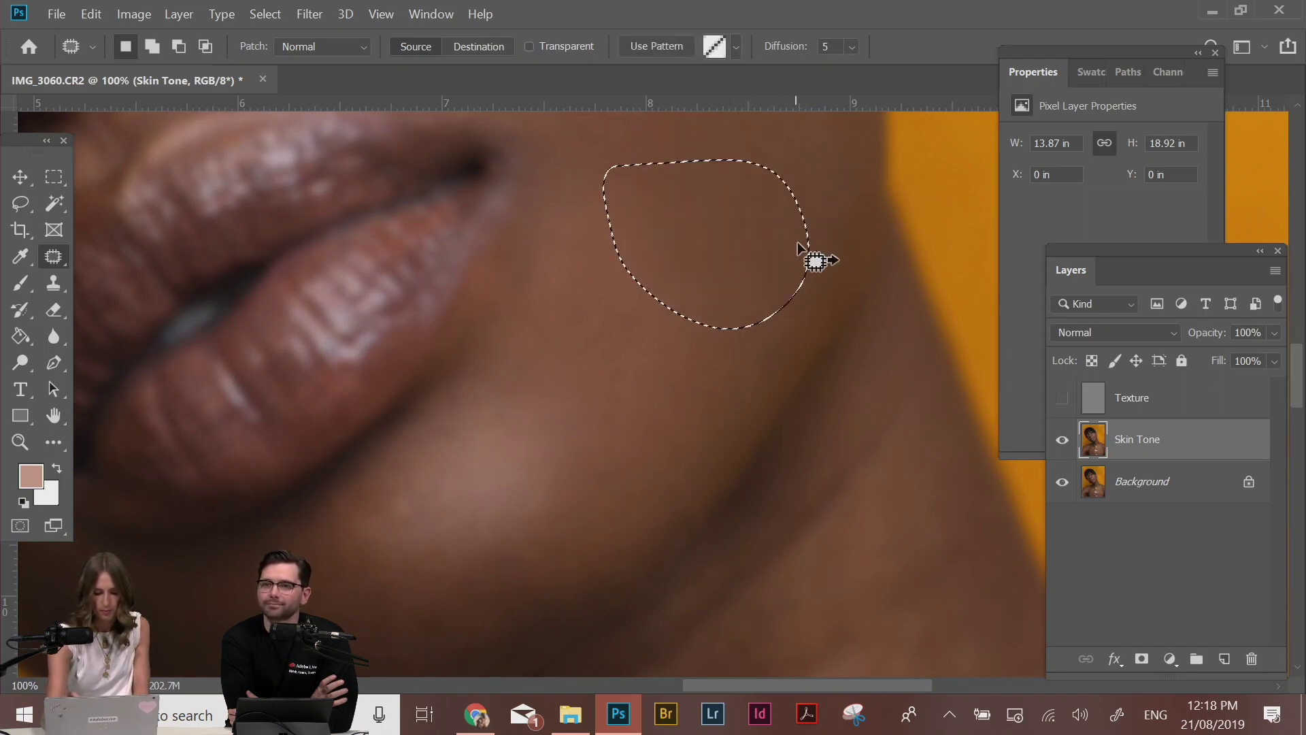
left_click(789, 257)
left_click_drag(779, 225, 733, 359)
mouse_move(809, 144)
left_mouse_down()
mouse_move(772, 207)
mouse_move(800, 263)
mouse_move(759, 377)
mouse_move(756, 351)
left_mouse_up()
Patch the smaller uneven spots on the lower cheek and towards the jawline with evenly coloured skin nearby
left_click(714, 272)
left_click(710, 245)
mouse_move(689, 200)
left_mouse_down()
mouse_move(710, 240)
mouse_move(648, 407)
left_mouse_up()
left_click(727, 279)
mouse_move(710, 201)
left_mouse_down()
mouse_move(687, 355)
mouse_move(666, 382)
left_mouse_up()
mouse_move(775, 183)
left_mouse_down()
mouse_move(731, 223)
mouse_move(784, 201)
left_mouse_up()
left_click_drag(768, 255, 749, 298)
mouse_move(813, 159)
left_mouse_down()
mouse_move(777, 215)
mouse_move(820, 179)
left_mouse_up()
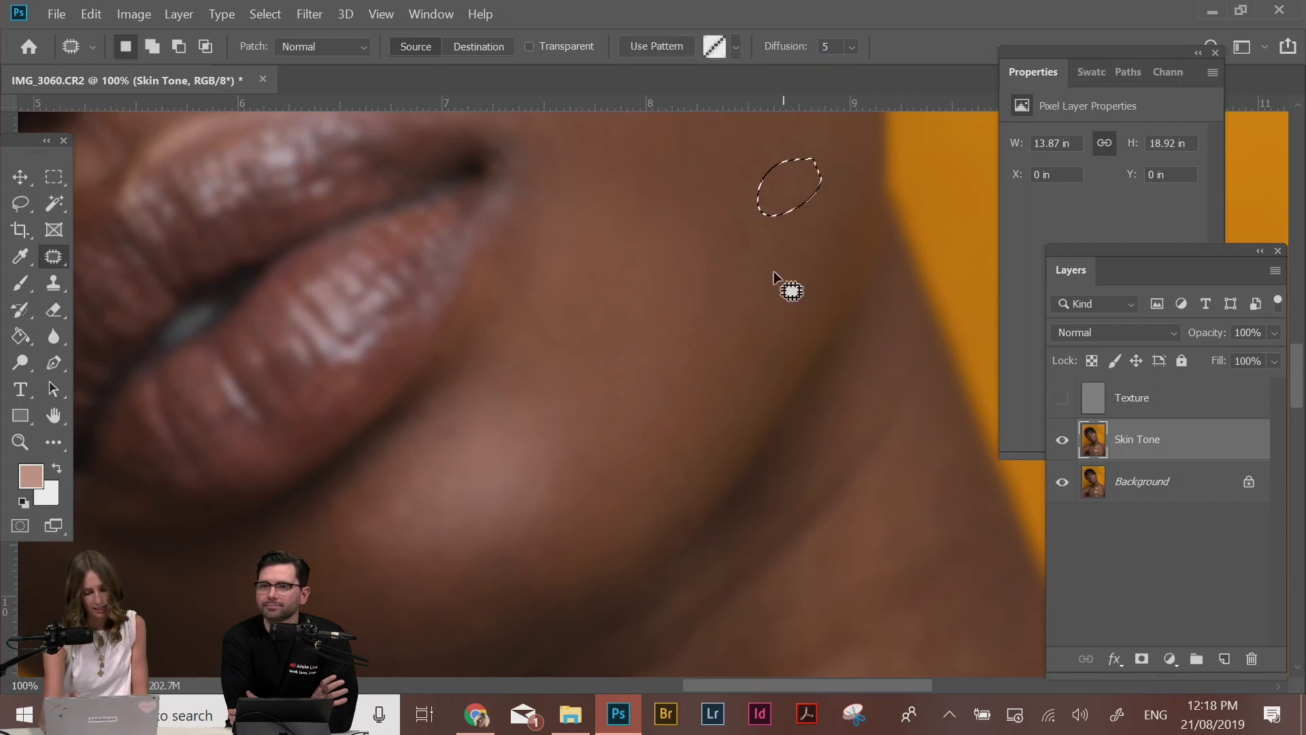
Patch the blotches between the lower lip and the chin highlight, clearing the selection after each patch
left_click_drag(624, 391, 703, 212)
left_click_drag(610, 331, 626, 291)
left_click_drag(616, 315, 578, 333)
key("ctrl+d")
mouse_move(533, 239)
left_mouse_down()
mouse_move(544, 245)
mouse_move(500, 318)
left_mouse_up()
key("ctrl+d")
left_click_drag(491, 324, 539, 305)
key("ctrl+d")
left_click_drag(542, 240, 538, 243)
left_click_drag(527, 251, 552, 289)
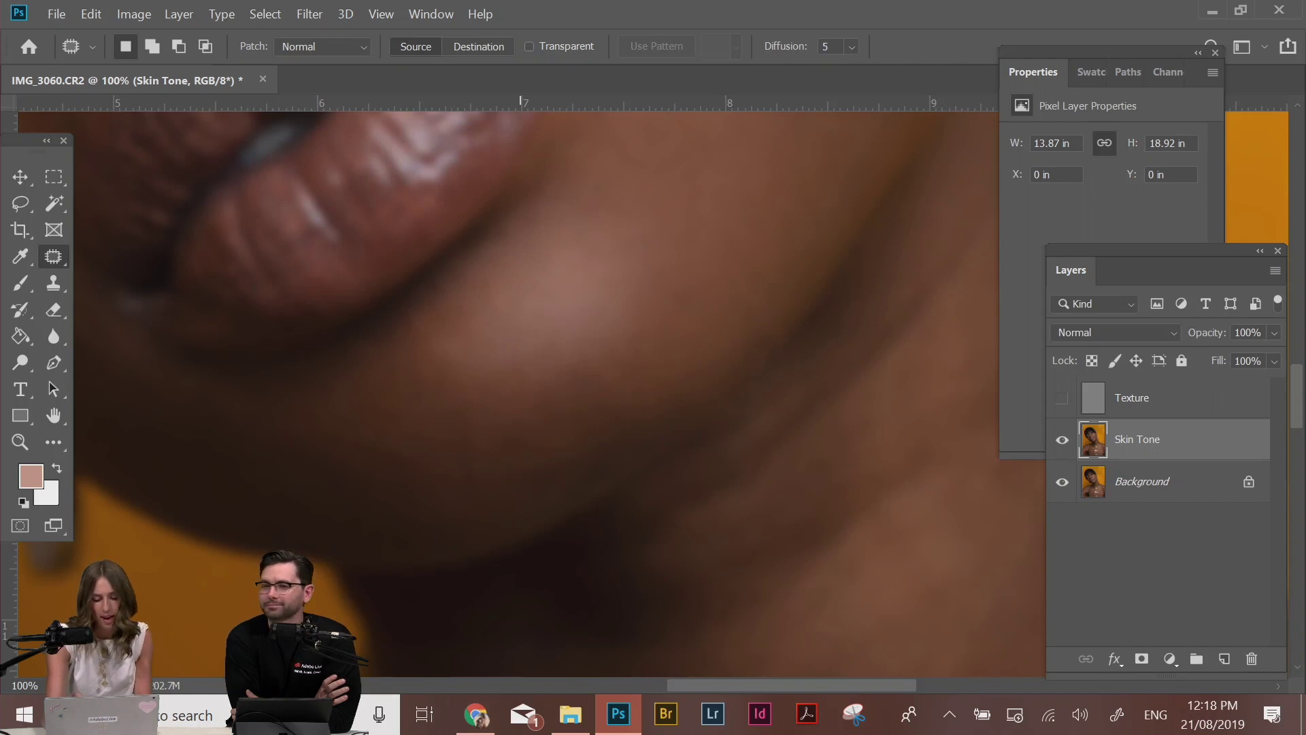
Patch two colour variations along the jaw side of the chin highlight and clear each selection
mouse_move(692, 314)
left_mouse_down()
mouse_move(684, 300)
mouse_move(689, 313)
left_mouse_up()
left_click_drag(702, 297, 731, 233)
key("ctrl+d")
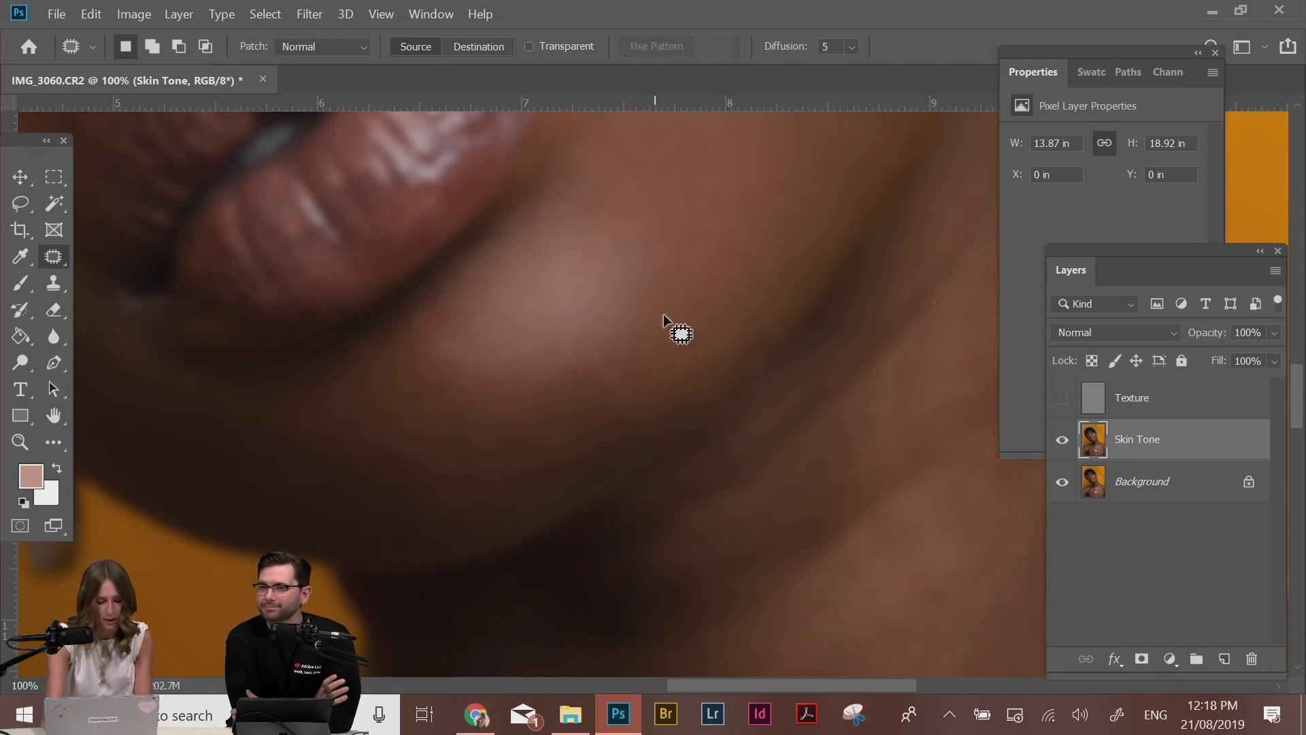
left_click_drag(650, 336, 637, 326)
left_click_drag(629, 347, 665, 295)
key("ctrl+d")
Patch the uneven transition below the chin highlight, clear the selection, and even out small spots inside the highlight
left_click_drag(593, 406, 781, 274)
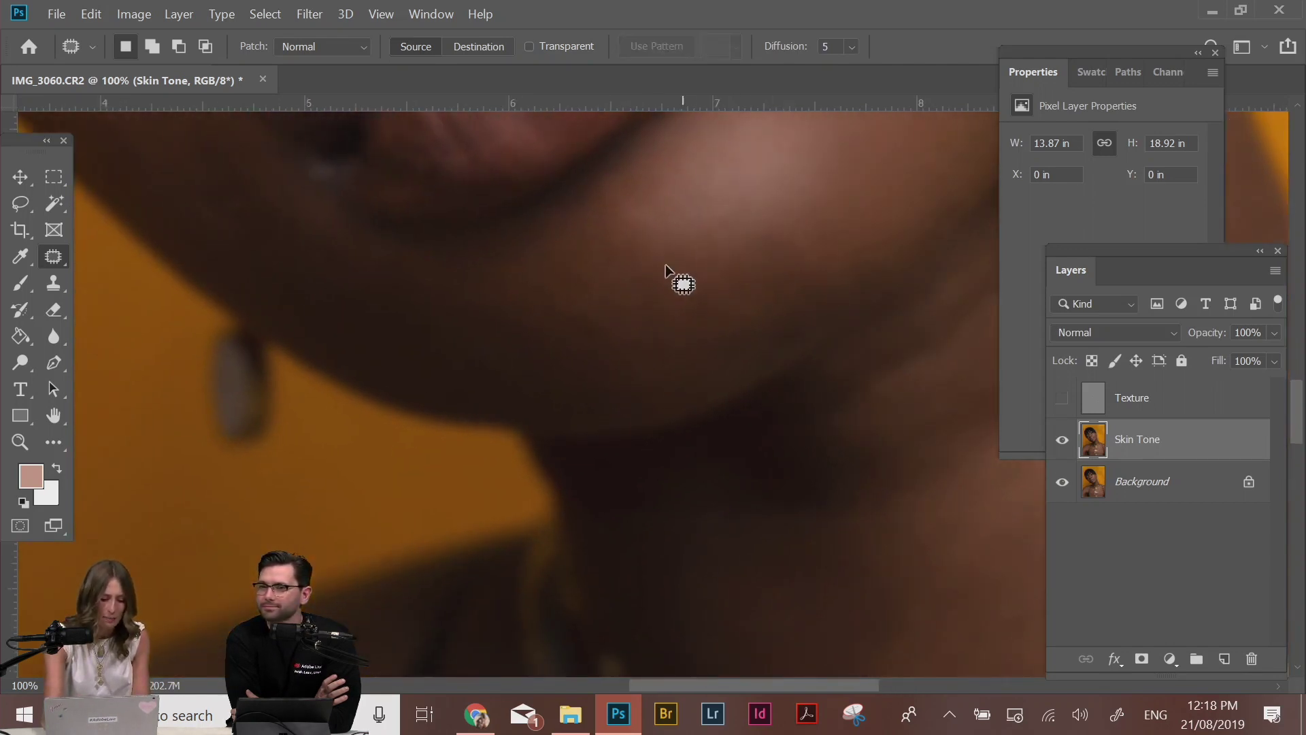
mouse_move(615, 255)
left_mouse_down()
mouse_move(639, 253)
mouse_move(626, 243)
left_mouse_up()
left_click_drag(622, 248, 664, 268)
key("ctrl+d")
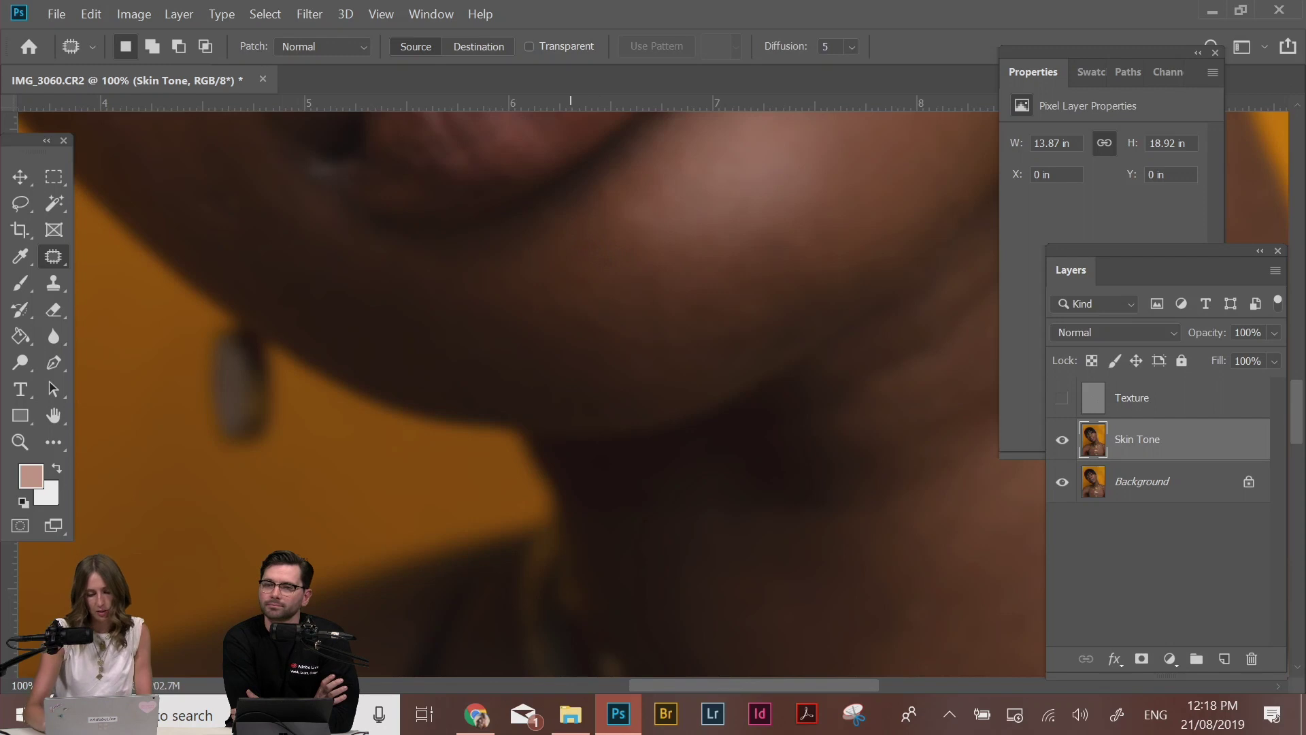
key("ctrl+plus")
left_click_drag(813, 254, 639, 574)
mouse_move(790, 232)
left_mouse_down()
mouse_move(771, 219)
mouse_move(715, 232)
mouse_move(685, 325)
left_mouse_up()
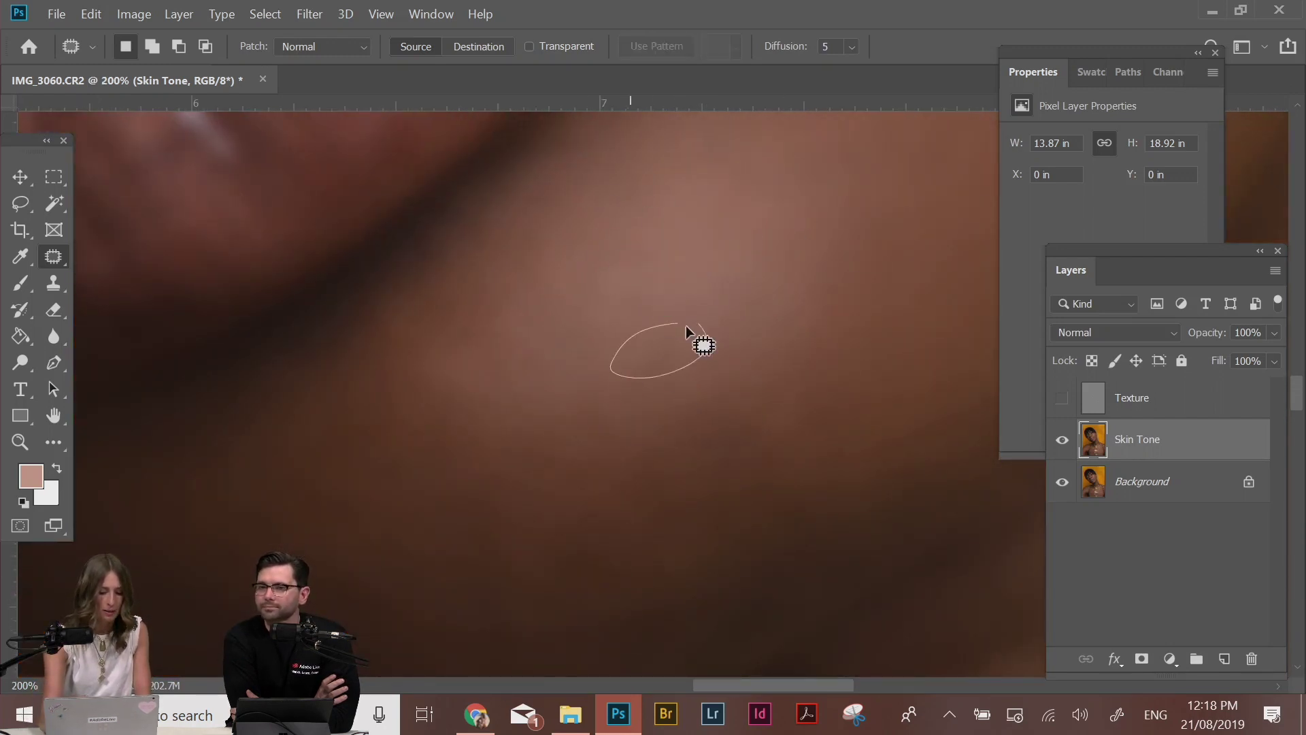
left_click_drag(686, 325, 678, 324)
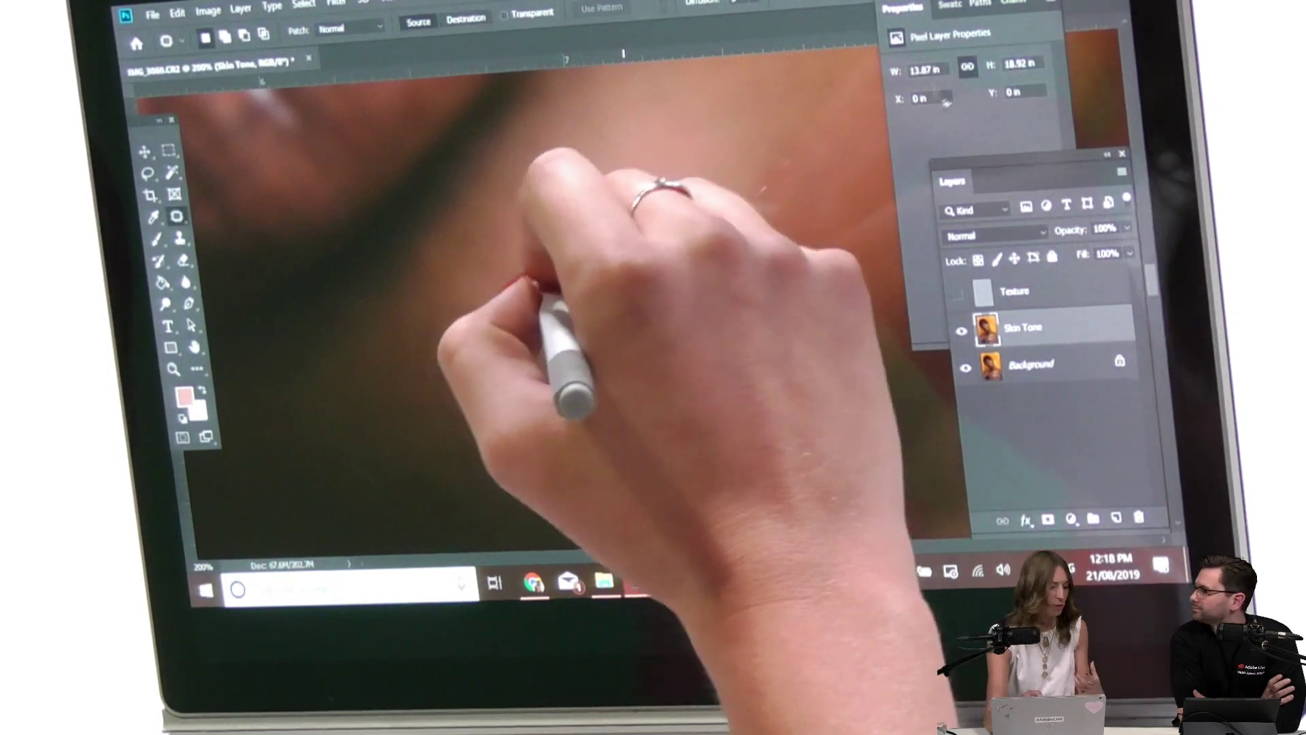
Patch the dark spot on the shadowed cheek beside the nostril with adjacent skin and clear the selection
key("ctrl+minus")
key("ctrl+minus")
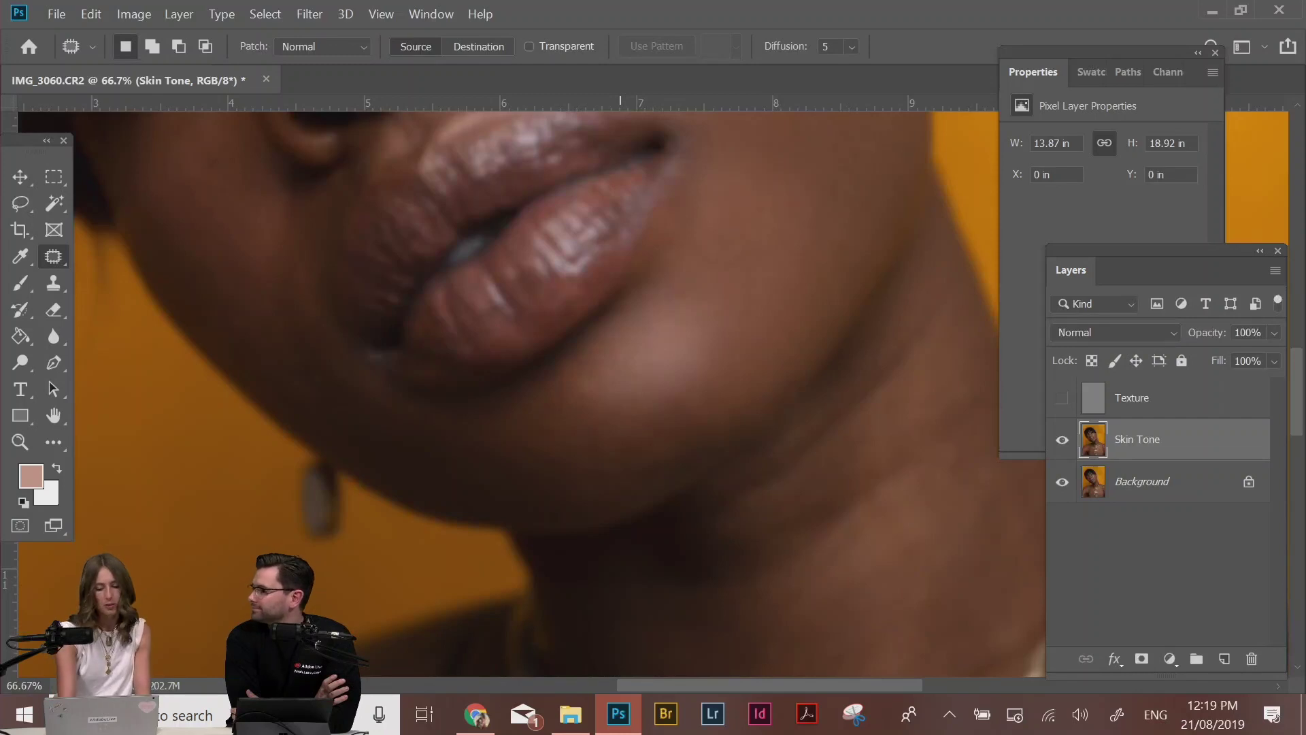
left_click_drag(582, 333, 788, 503)
key("ctrl+plus")
key("ctrl+plus")
key("ctrl+plus")
left_click_drag(335, 294, 907, 508)
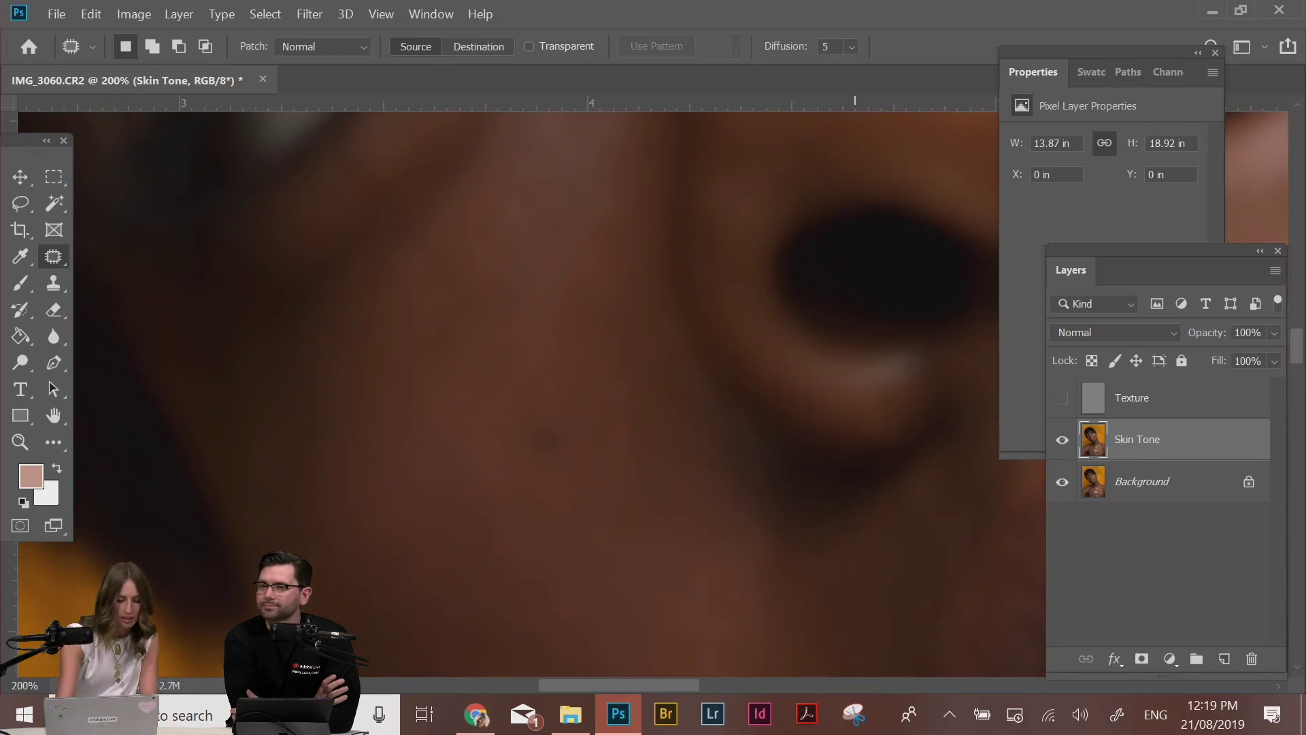
mouse_move(516, 431)
left_mouse_down()
mouse_move(512, 441)
mouse_move(616, 454)
left_mouse_up()
key("ctrl+d")
Patch the remaining blotches on the shadowed cheek between the eye and the nose, clearing each selection
mouse_move(627, 347)
left_mouse_down()
mouse_move(669, 433)
mouse_move(638, 467)
mouse_move(670, 408)
left_mouse_up()
mouse_move(663, 418)
left_mouse_down()
mouse_move(684, 489)
mouse_move(617, 543)
left_mouse_up()
key("ctrl+d")
mouse_move(610, 268)
left_mouse_down()
mouse_move(592, 281)
mouse_move(605, 271)
left_mouse_up()
left_click_drag(571, 373, 499, 475)
key("ctrl+d")
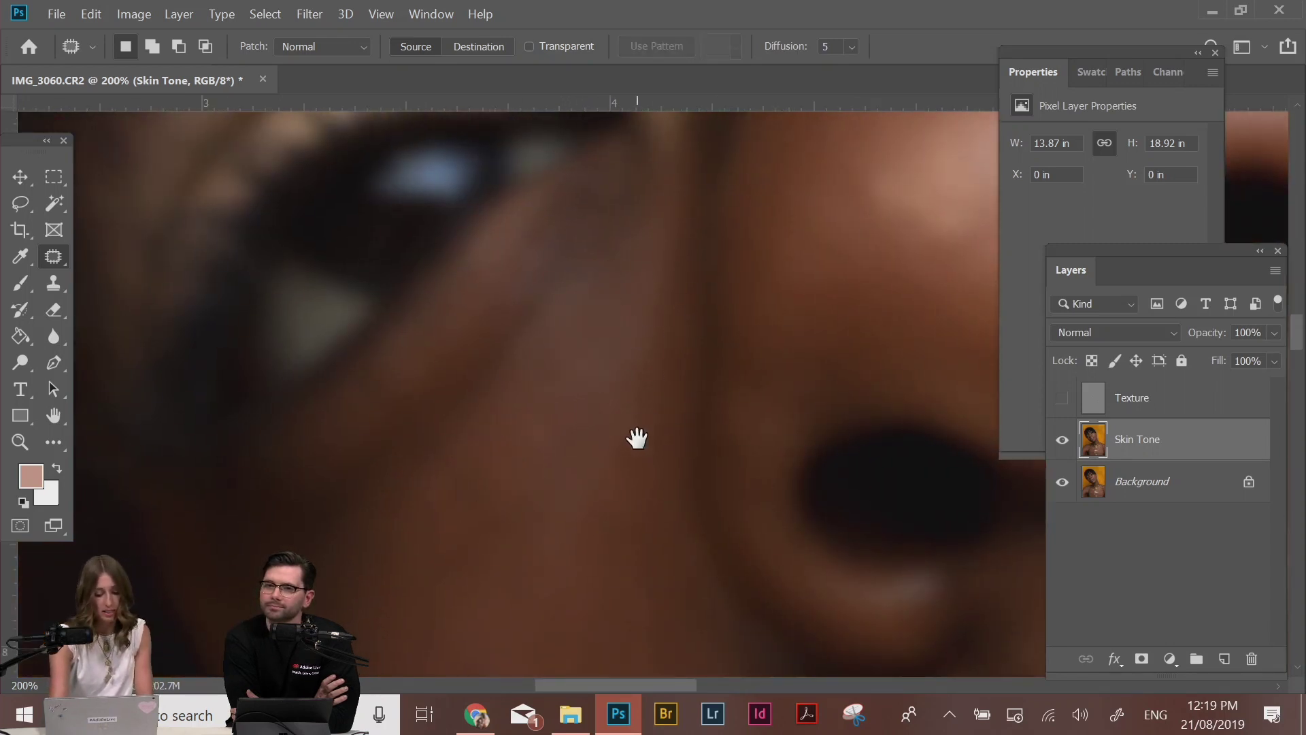
Switch to the Brush tool, sample the brown skin tone between the eye and nostril, and reduce the brush size to 200
left_click_drag(637, 438, 606, 337)
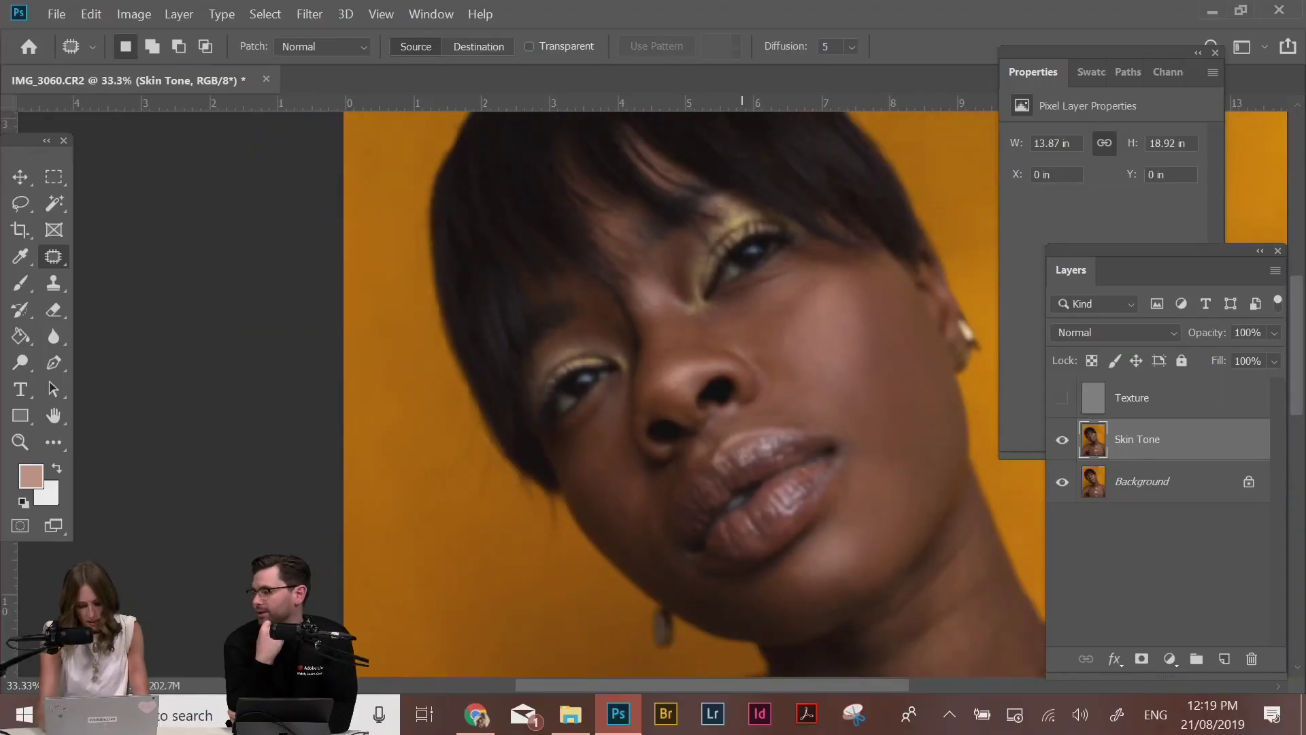
mouse_move(948, 249)
left_mouse_down()
mouse_move(823, 336)
mouse_move(605, 388)
mouse_move(586, 408)
left_mouse_up()
key("b")
key("ctrl+plus")
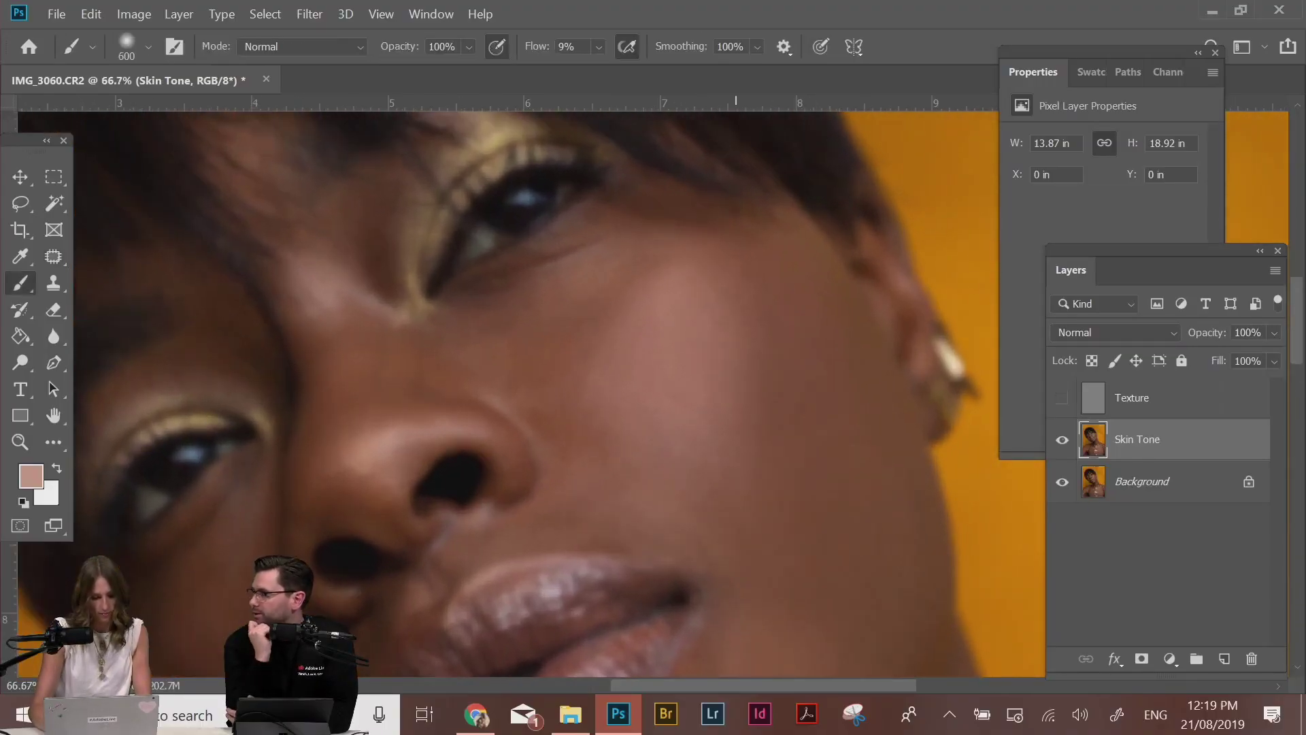
left_click(555, 346, "alt")
key("[")
key("[")
key("[")
key("[")
key("[")
key("[")
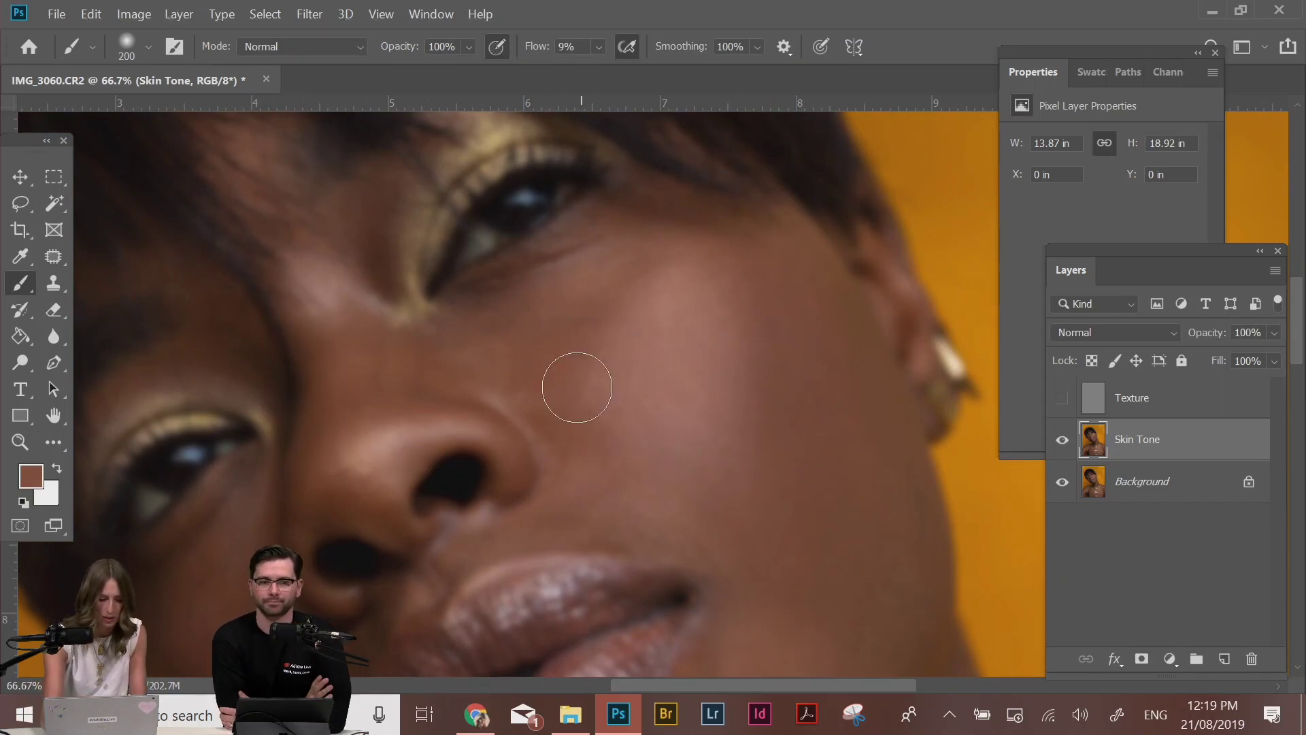
Brush the sampled brown tone softly over the skin beside the nose and under the eye, resampling nearby colour
key("bracketleft")
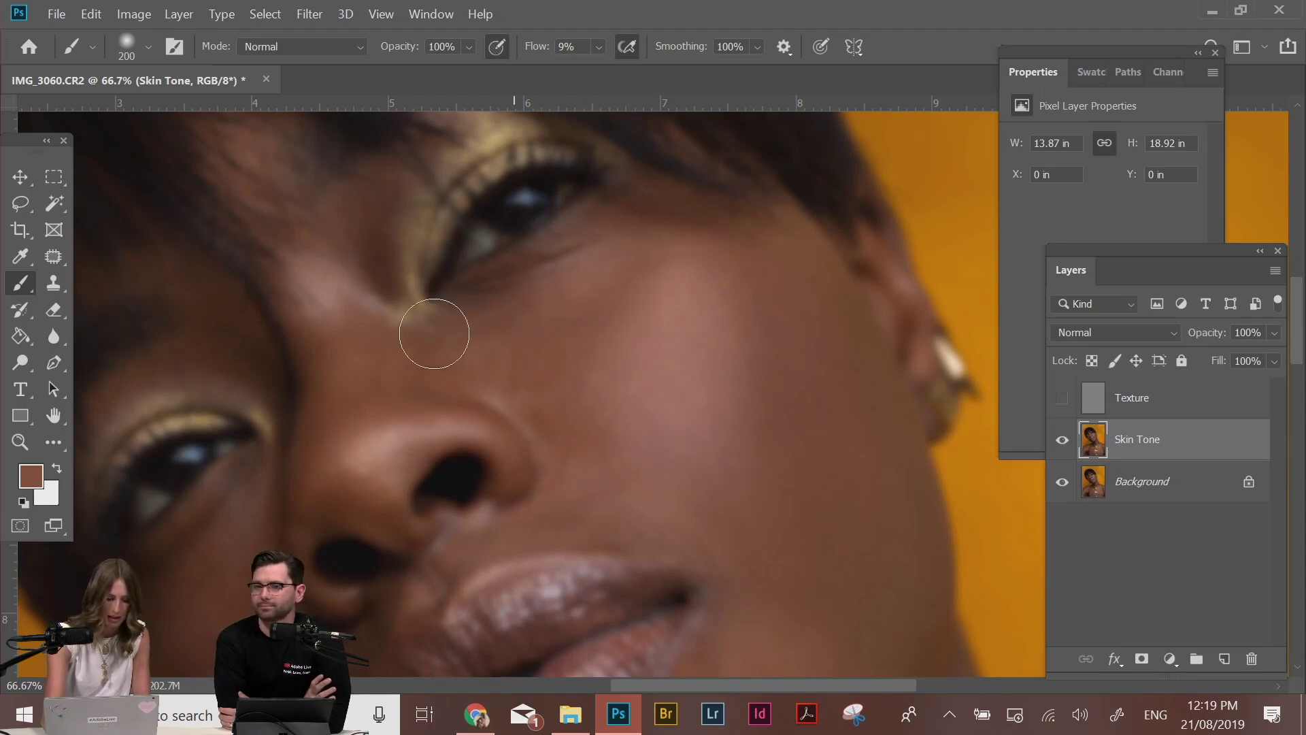
key("alt")
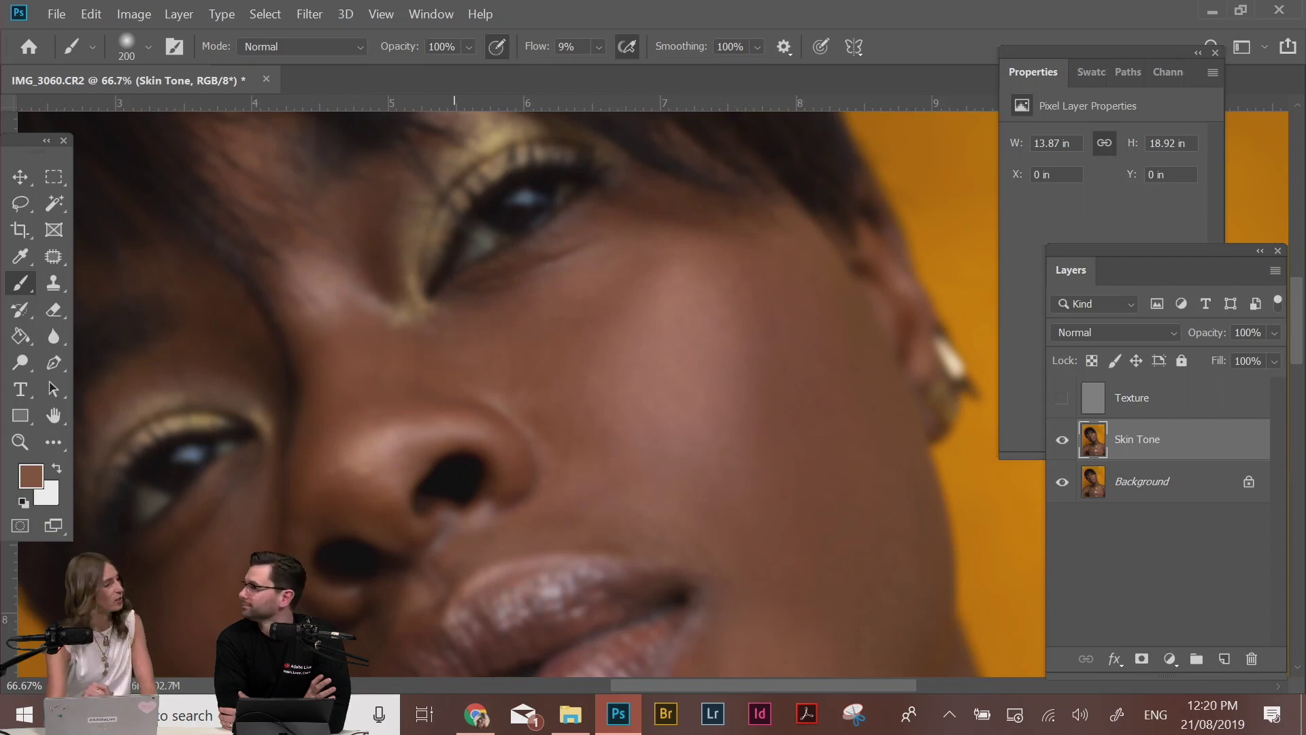
key("alt")
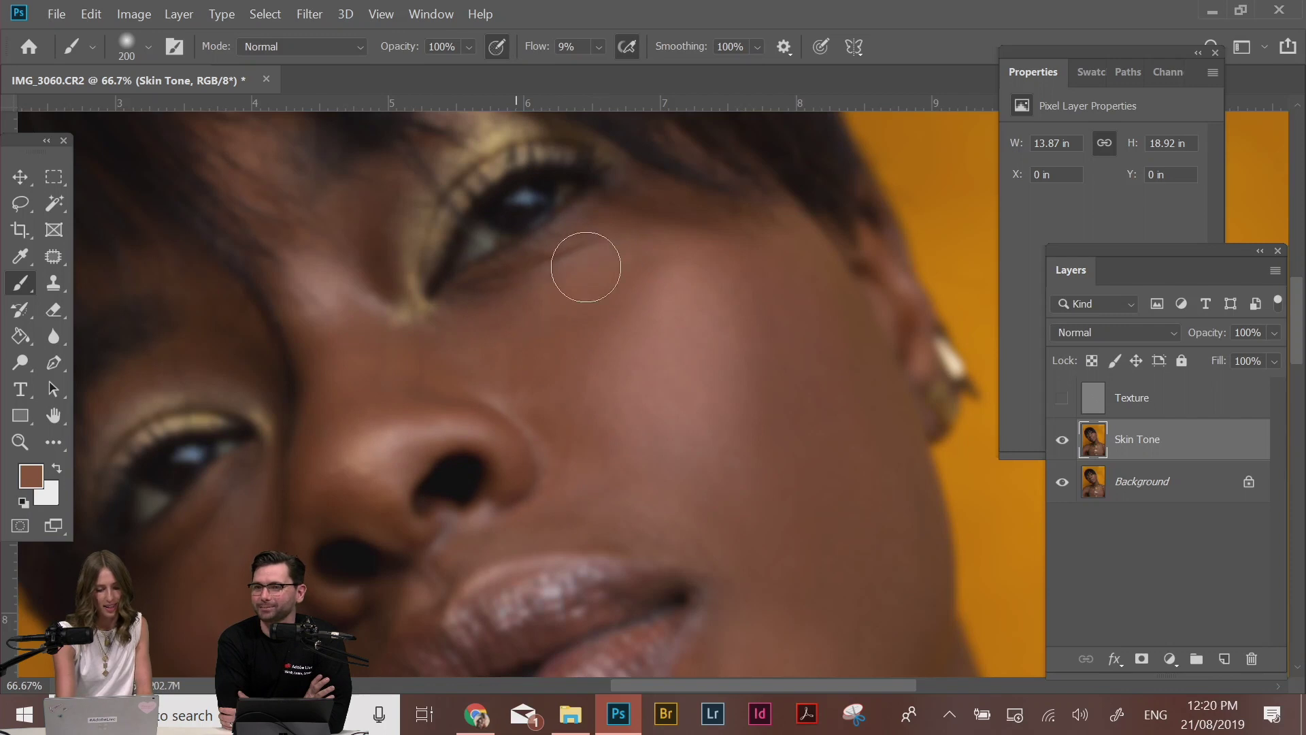
Sample the darker brown of the outer cheek and paint it over the cheek towards the jaw at brush size 300
left_click_drag(834, 544, 732, 475)
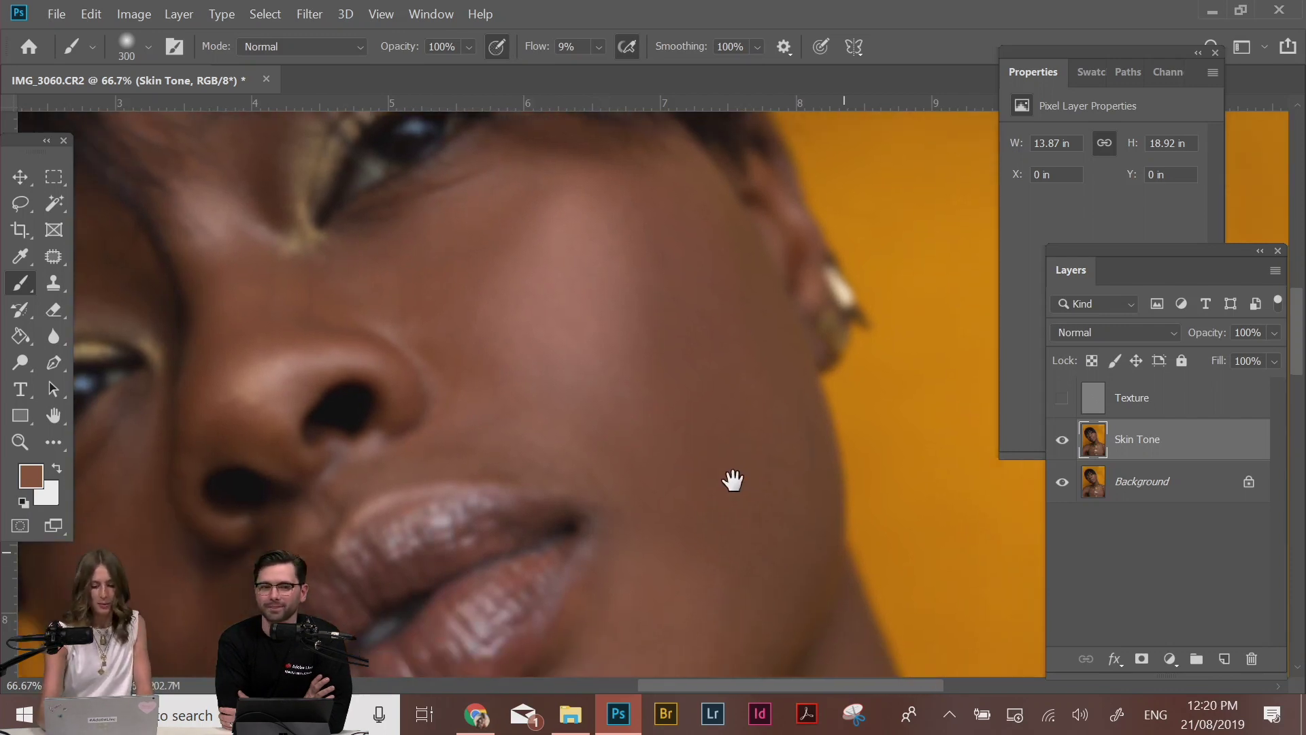
left_click(732, 445, "alt")
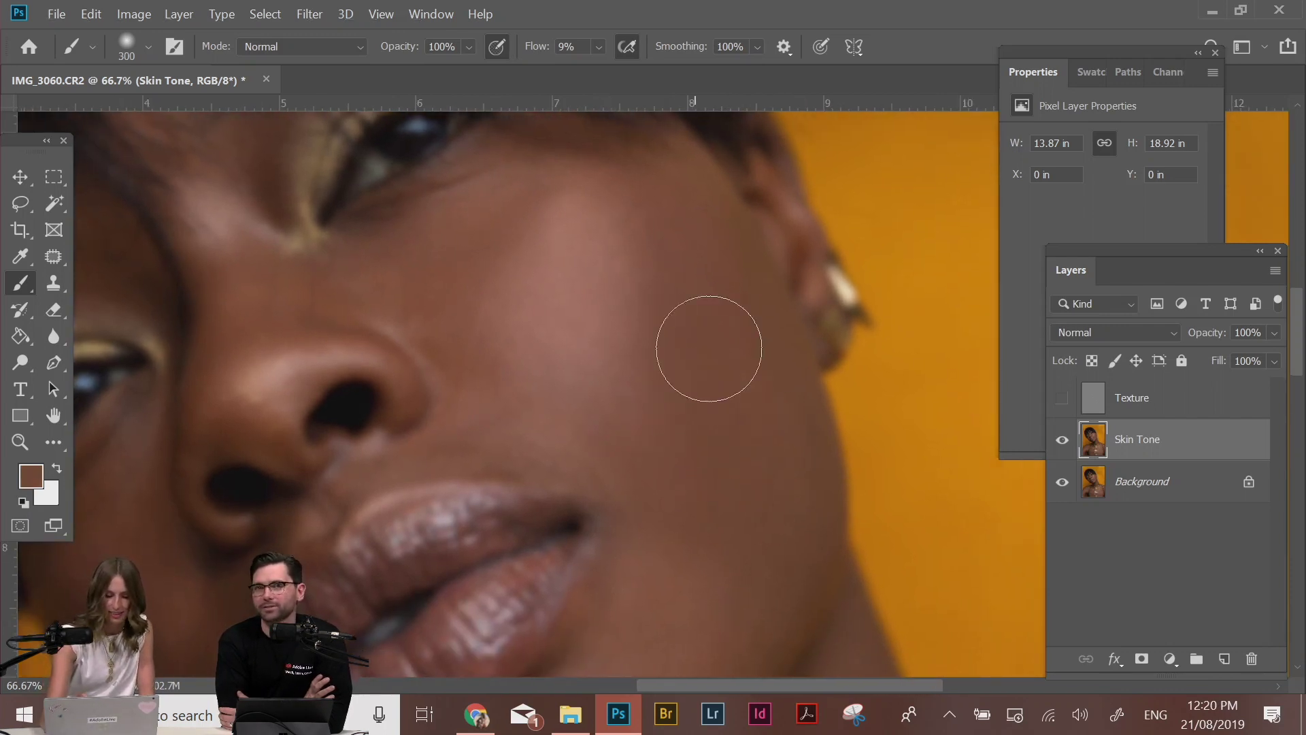
left_click_drag(726, 500, 749, 321)
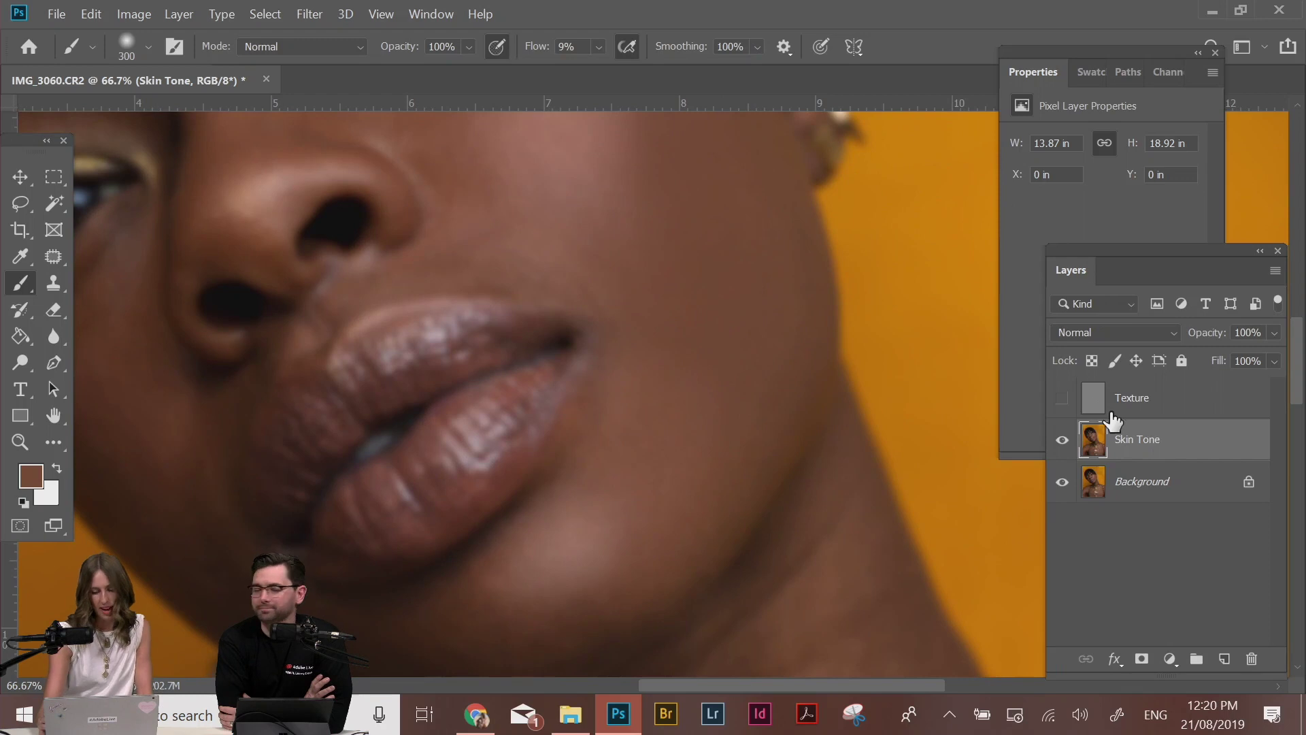
Show the Texture layer and compare the retouched face with the original by repeatedly isolating the Background layer
left_click(1149, 401)
left_click(1062, 398)
key("ctrl+minus")
key("ctrl+minus")
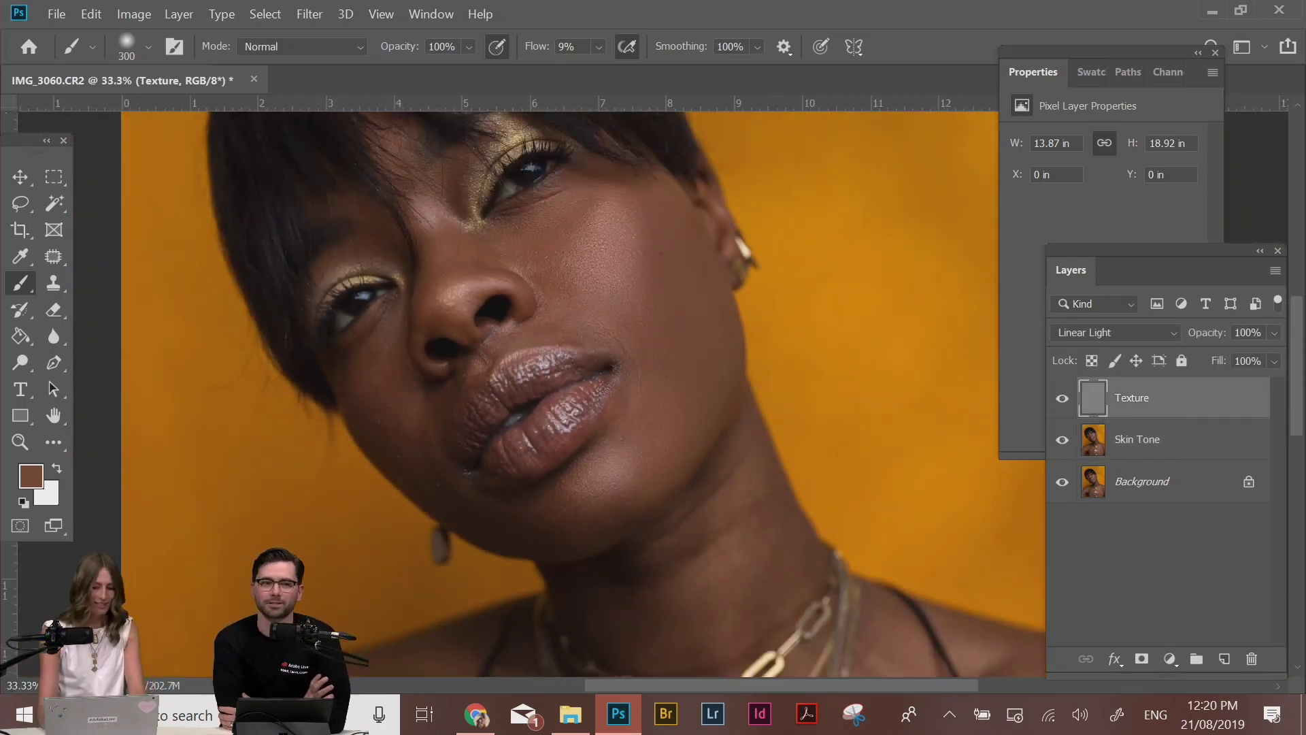
key("ctrl+plus")
left_click_drag(763, 324, 878, 429)
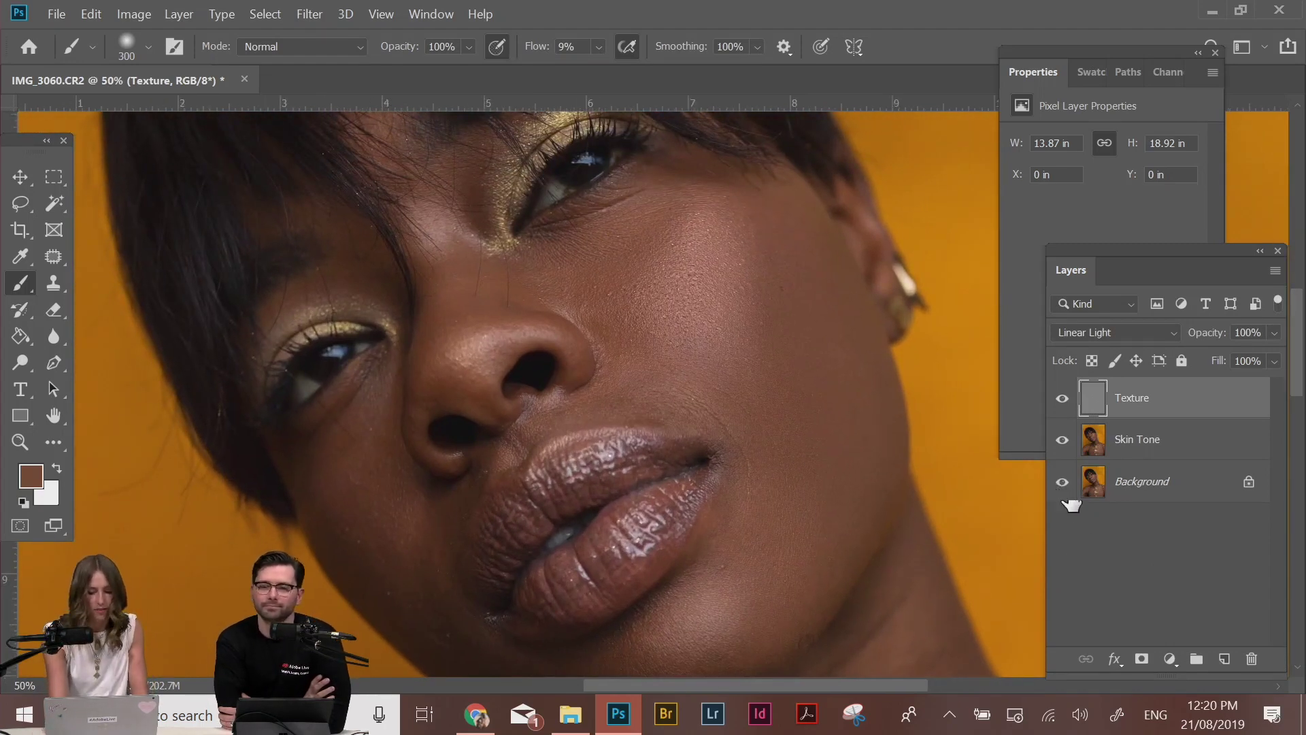
left_click(1063, 484, "alt")
left_click(1063, 484, "alt")
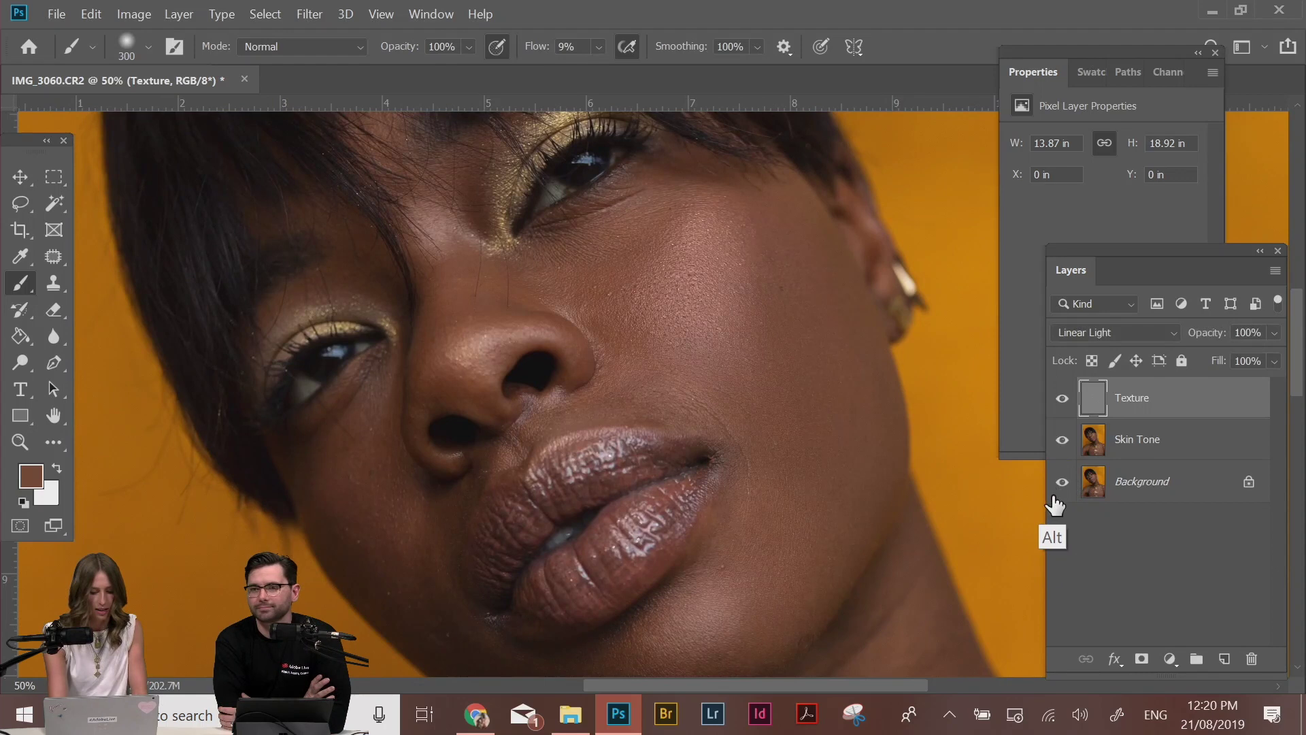
left_click(1061, 484, "alt")
left_click(1059, 484, "alt")
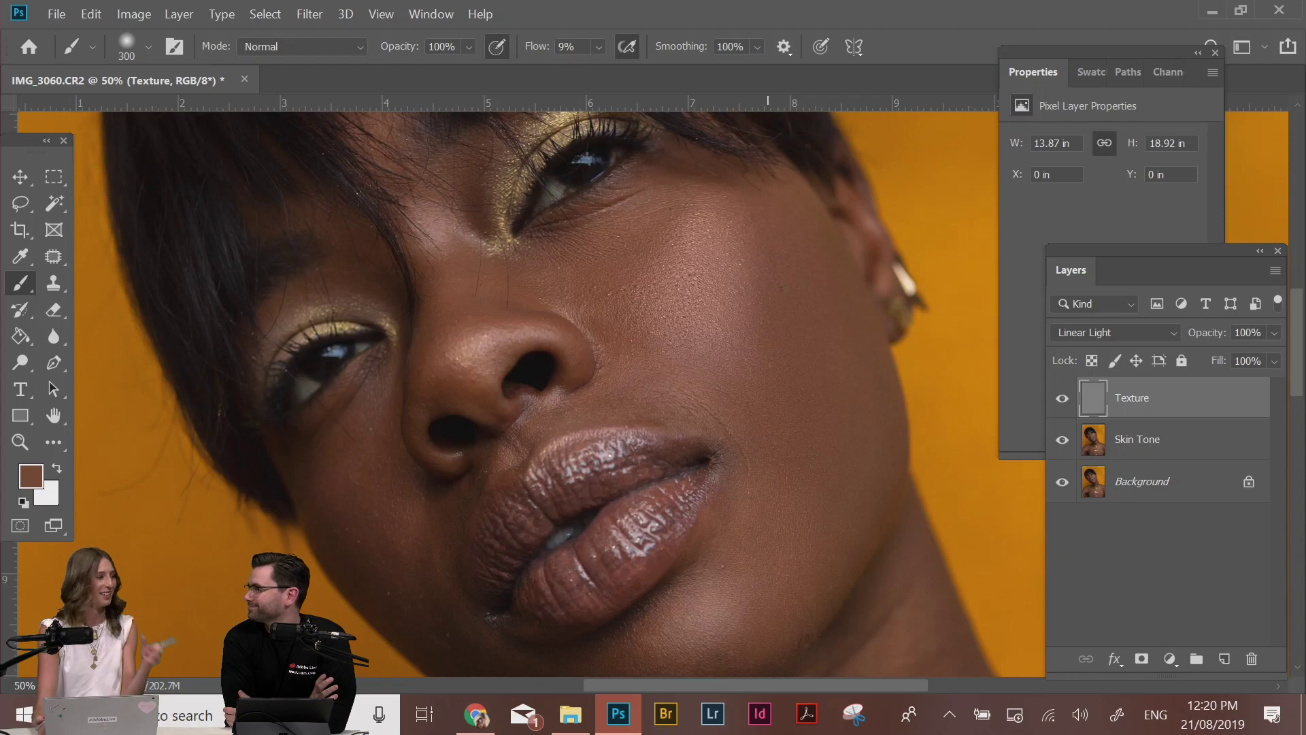
Return to the Patch tool over the upper cheek highlight, select the Skin Tone layer and hide the Texture layer
scroll(658, 401, "up", 2)
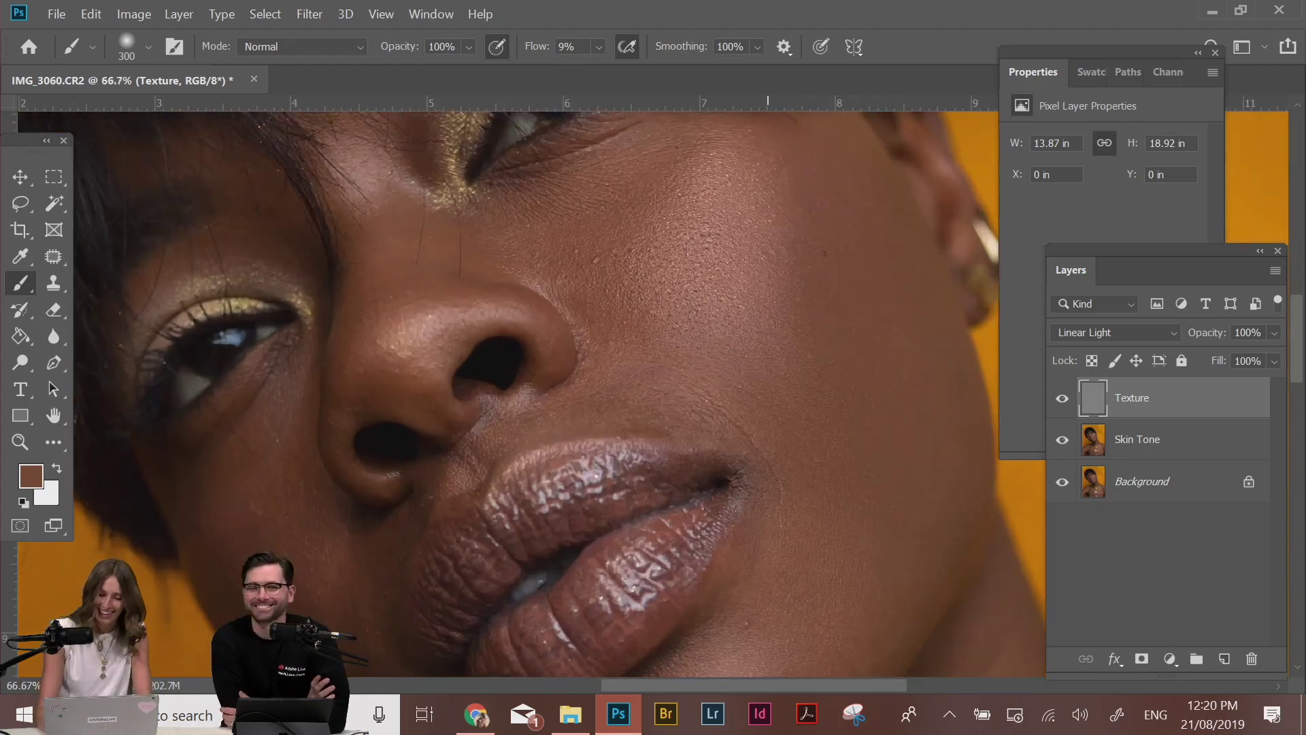
scroll(658, 401, "up", 1)
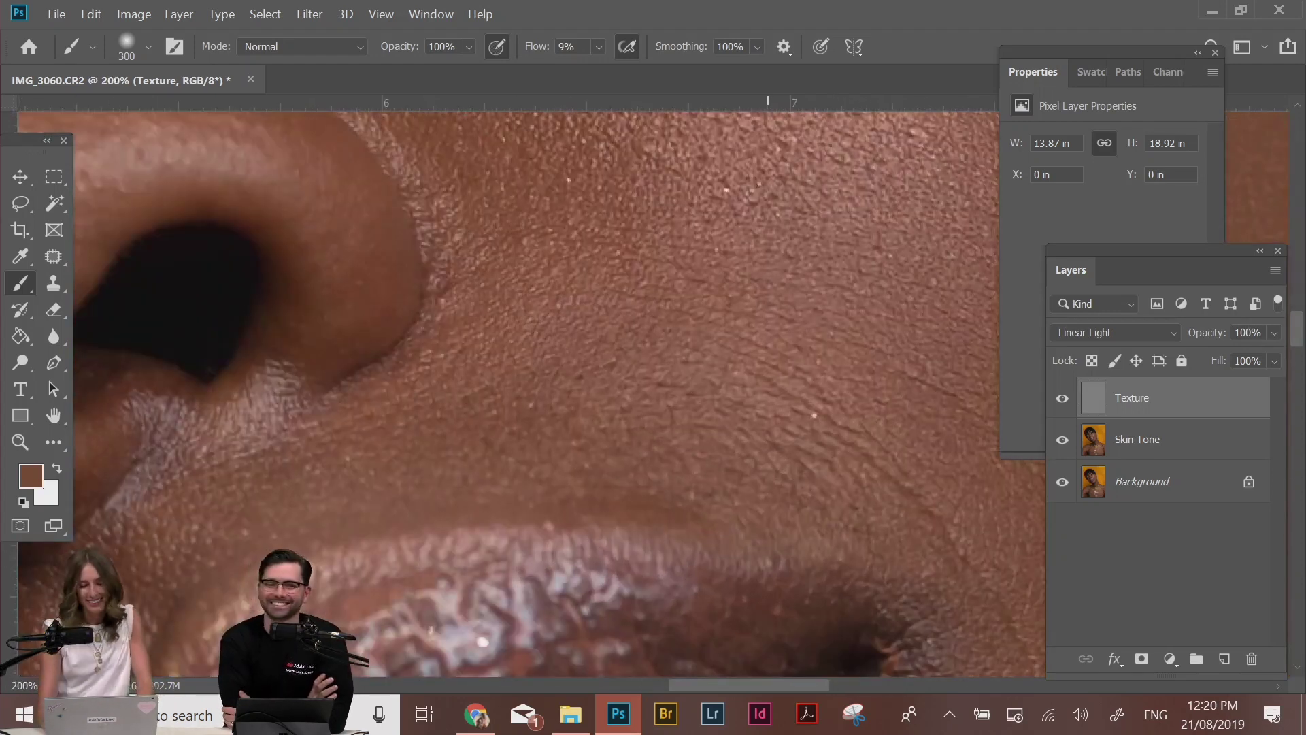
scroll(578, 542, "up", 4)
key("j")
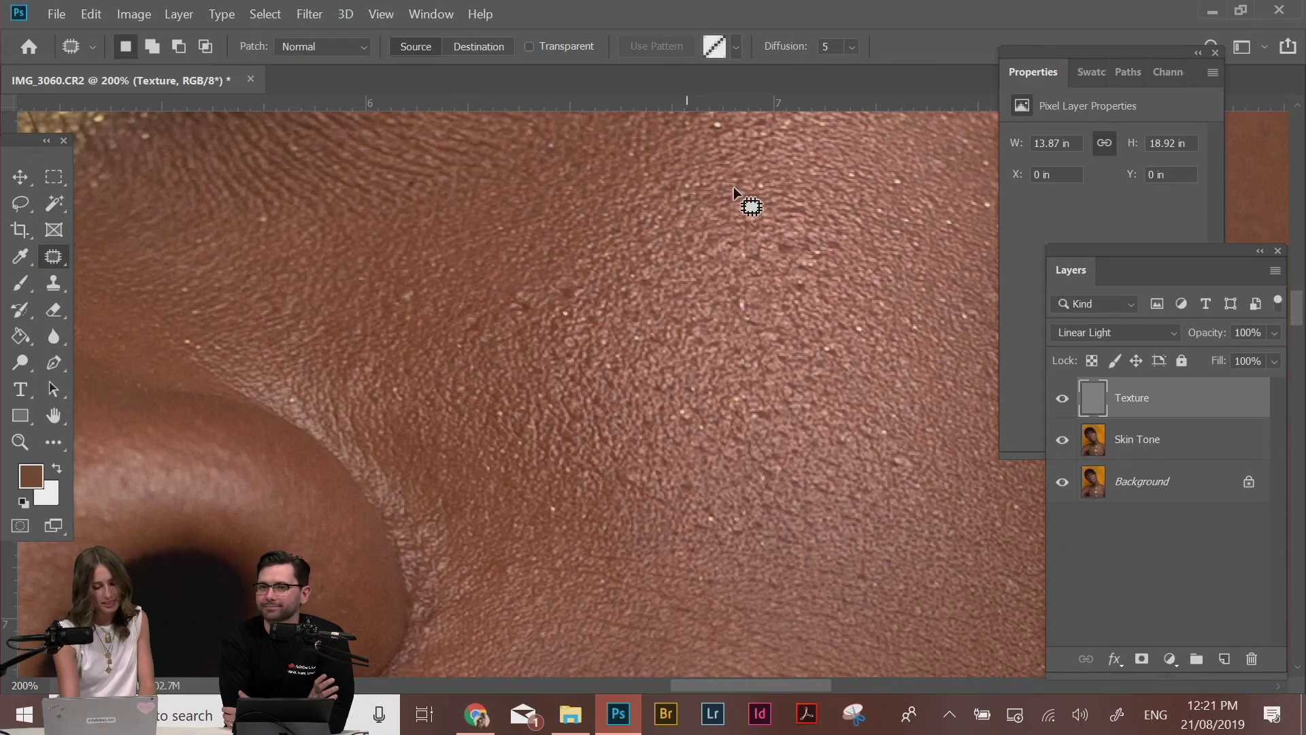
left_click_drag(746, 204, 711, 272)
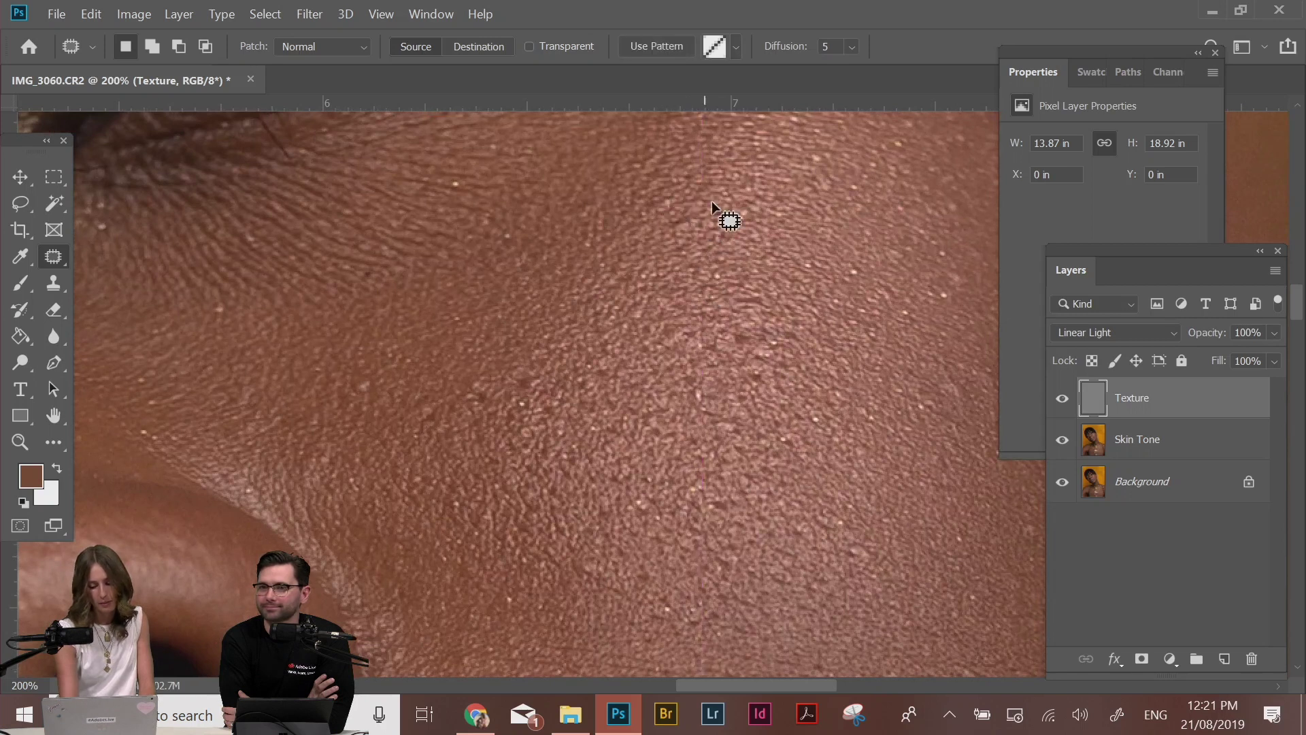
left_click(1171, 438)
left_click(1062, 398)
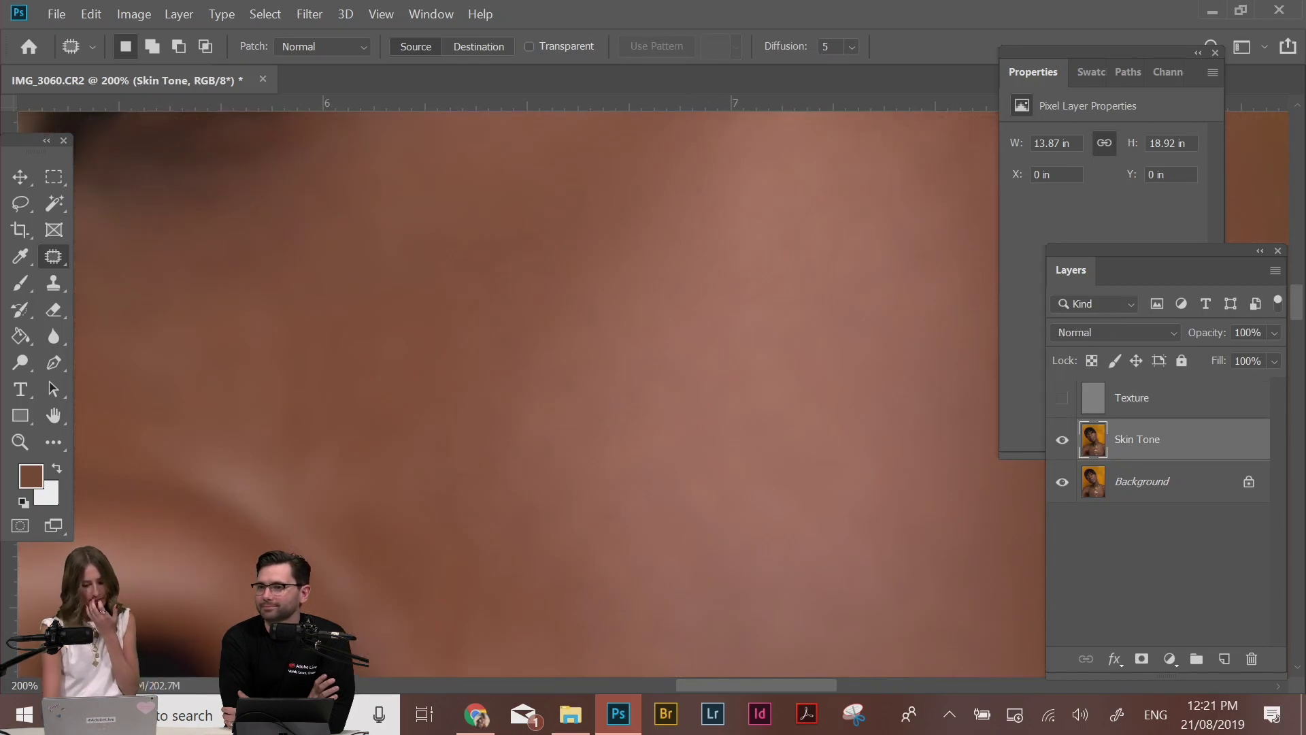
Patch a small uneven colour area on the outer cheek beside the ear, using cleaner skin further down
left_click_drag(678, 573, 488, 370)
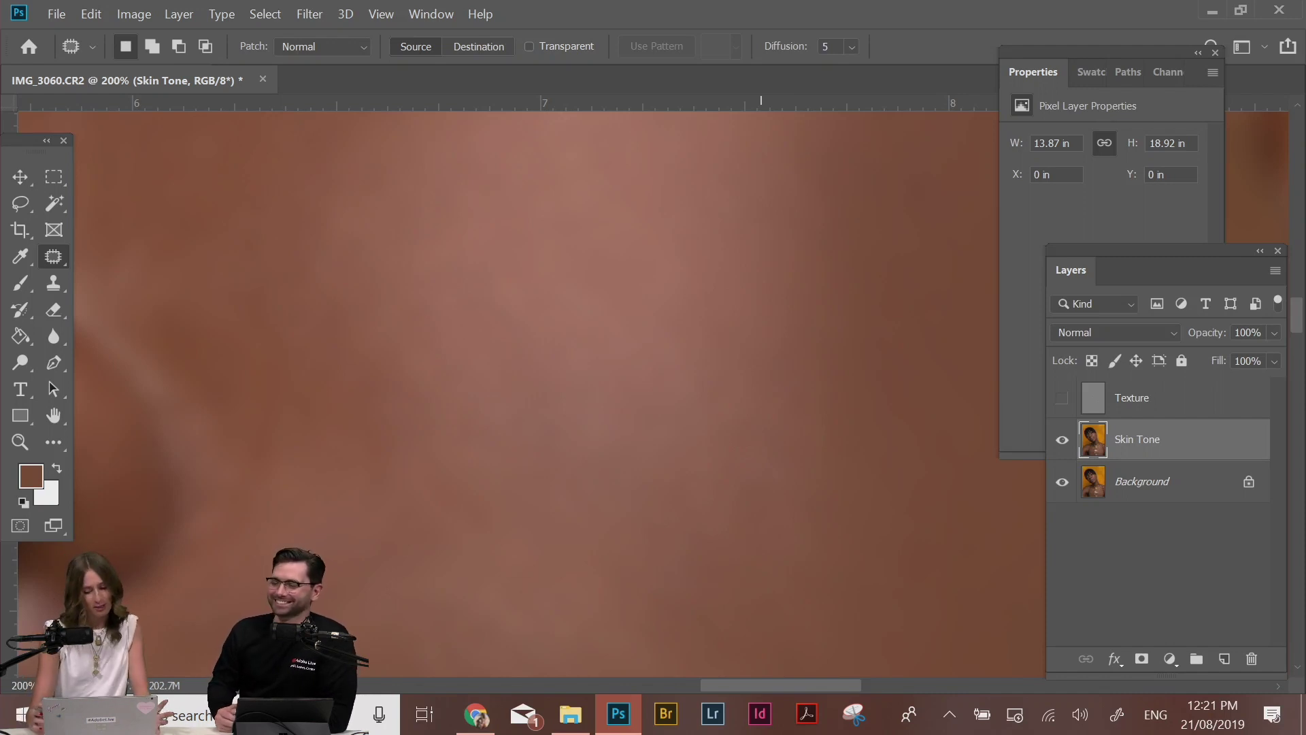
key("ctrl+minus")
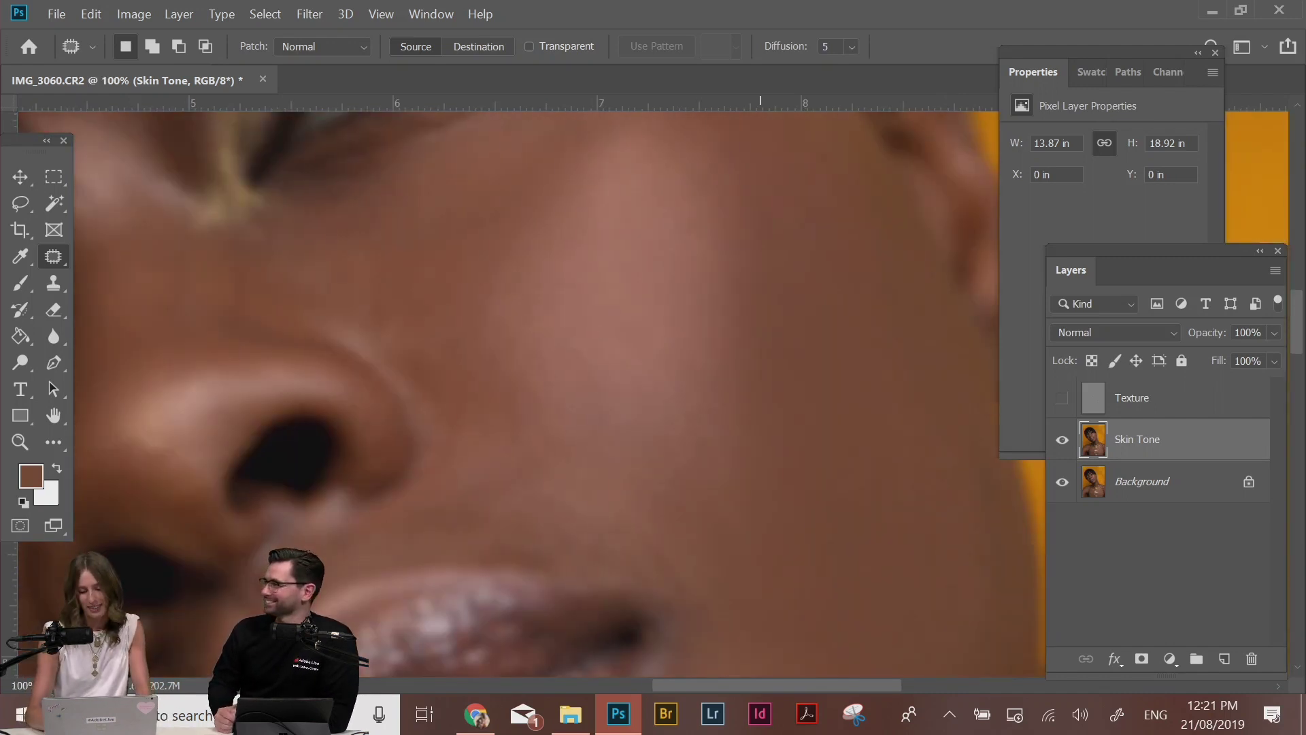
key("ctrl+plus")
left_click_drag(796, 383, 346, 448)
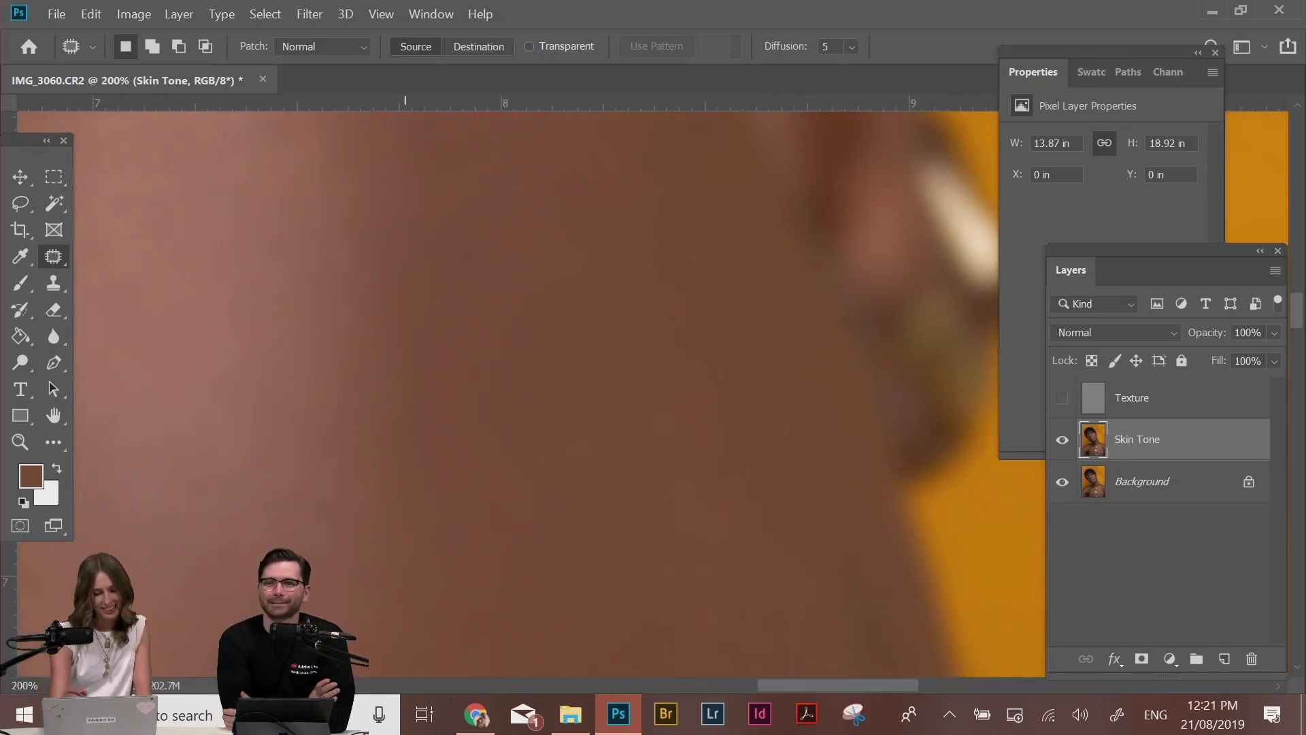
mouse_move(735, 251)
left_mouse_down()
mouse_move(773, 265)
mouse_move(768, 251)
left_mouse_up()
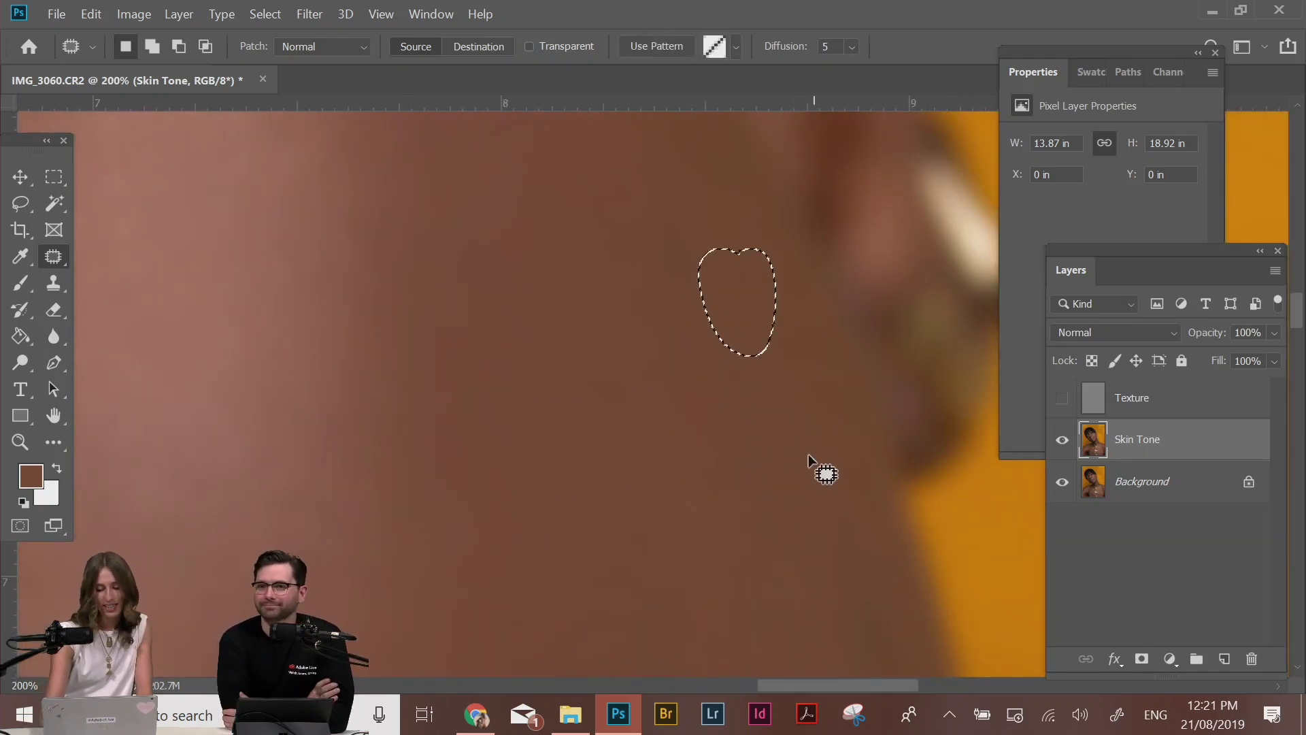
key("ctrl+d")
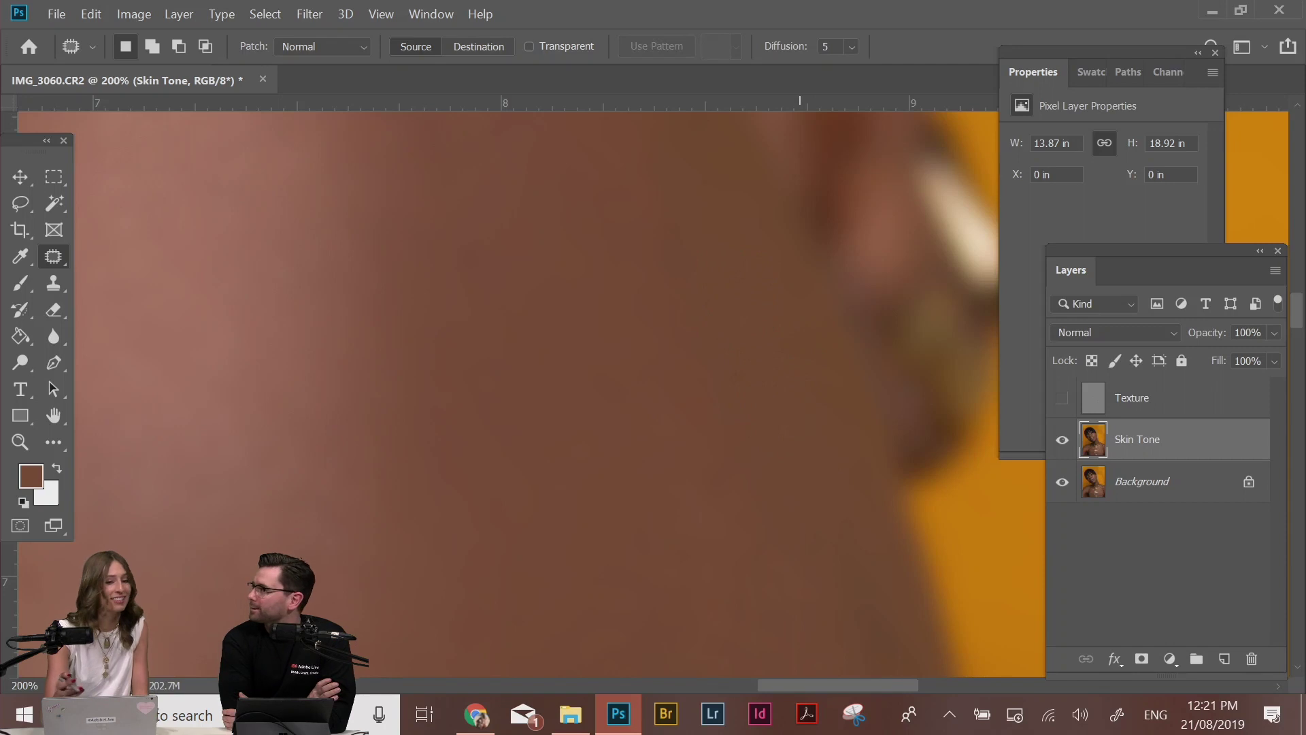
Patch two more uneven patches on the upper outer cheek near the temple with smoother neighbouring skin
left_click_drag(691, 370, 821, 598)
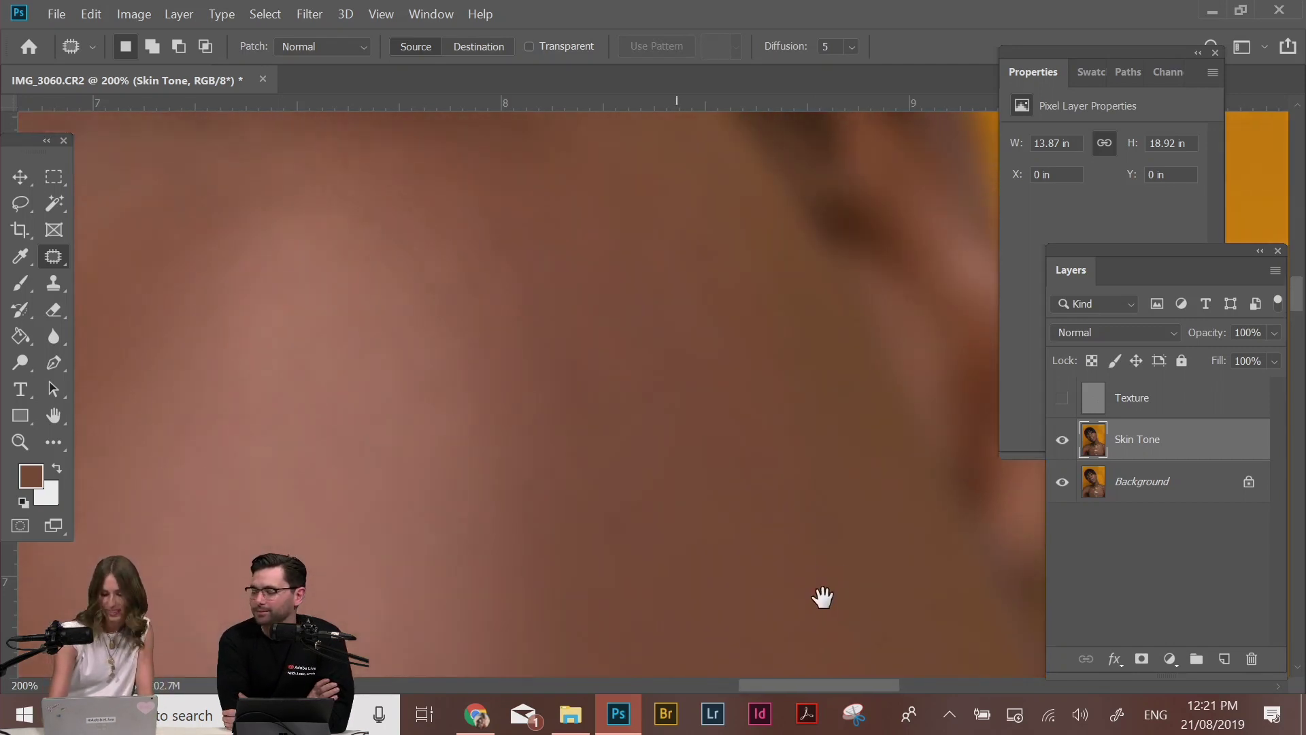
left_click_drag(609, 297, 612, 309)
left_click_drag(634, 367, 723, 525)
key("ctrl+d")
mouse_move(645, 160)
left_mouse_down()
mouse_move(573, 202)
mouse_move(654, 212)
left_mouse_up()
key("ctrl+d")
left_click_drag(603, 337, 877, 618)
left_click_drag(323, 418, 830, 336)
Patch the long diagonal crease bands across the neck below the jaw with skin from just beneath them
key("ctrl+minus")
key("ctrl+minus")
key("ctrl+minus")
key("ctrl+minus")
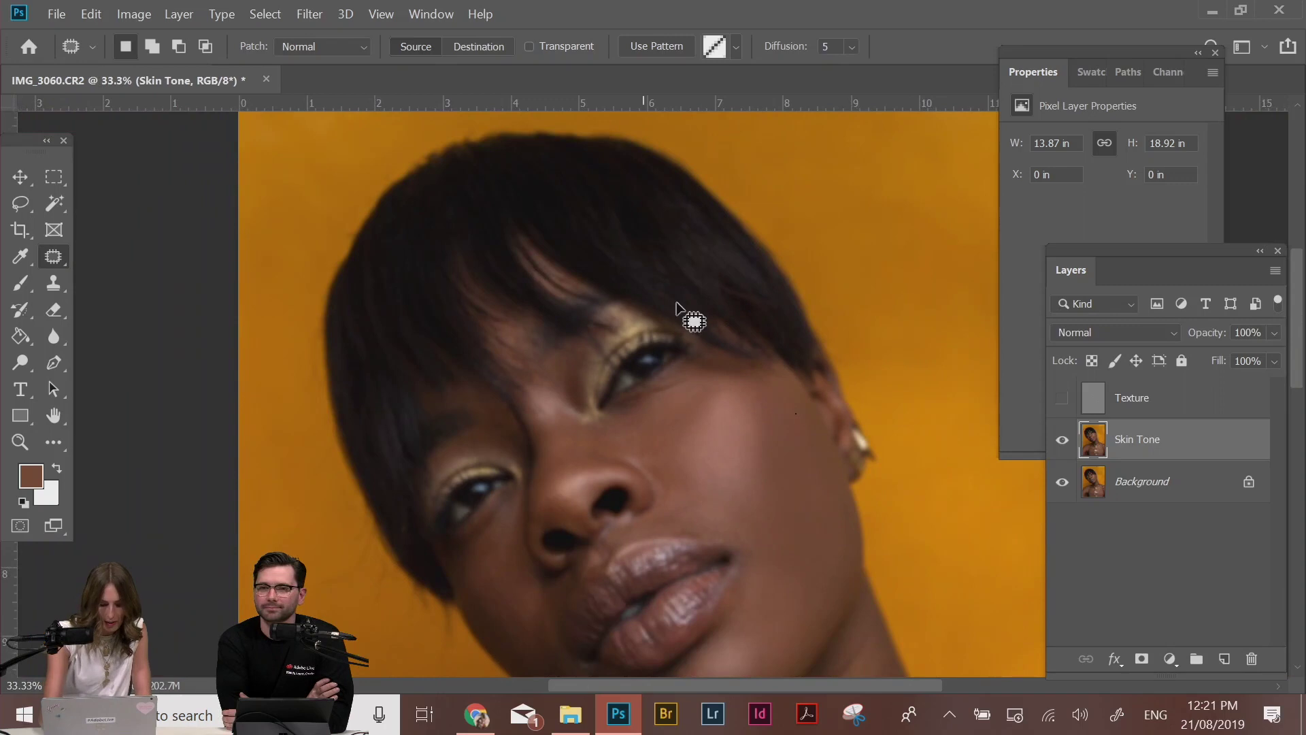
left_click_drag(787, 591, 718, 202)
key("ctrl+plus")
key("ctrl+plus")
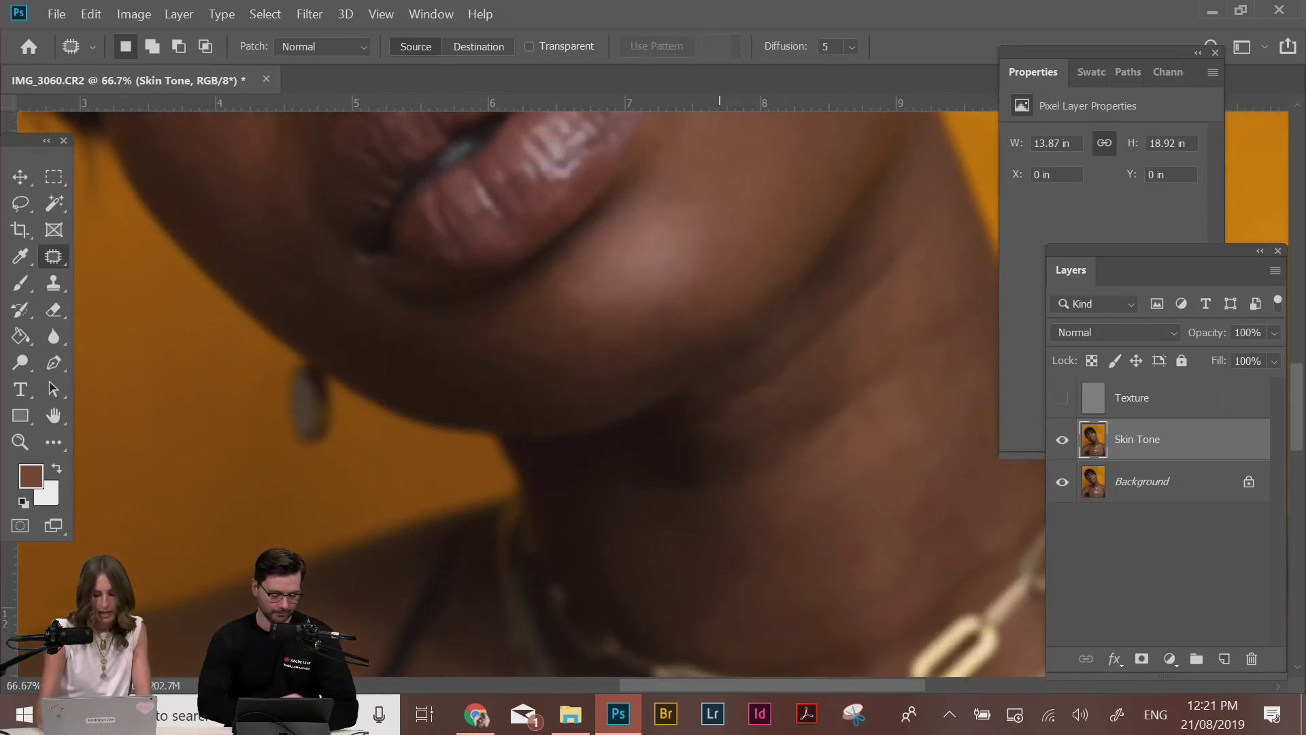
left_click_drag(856, 504, 729, 497)
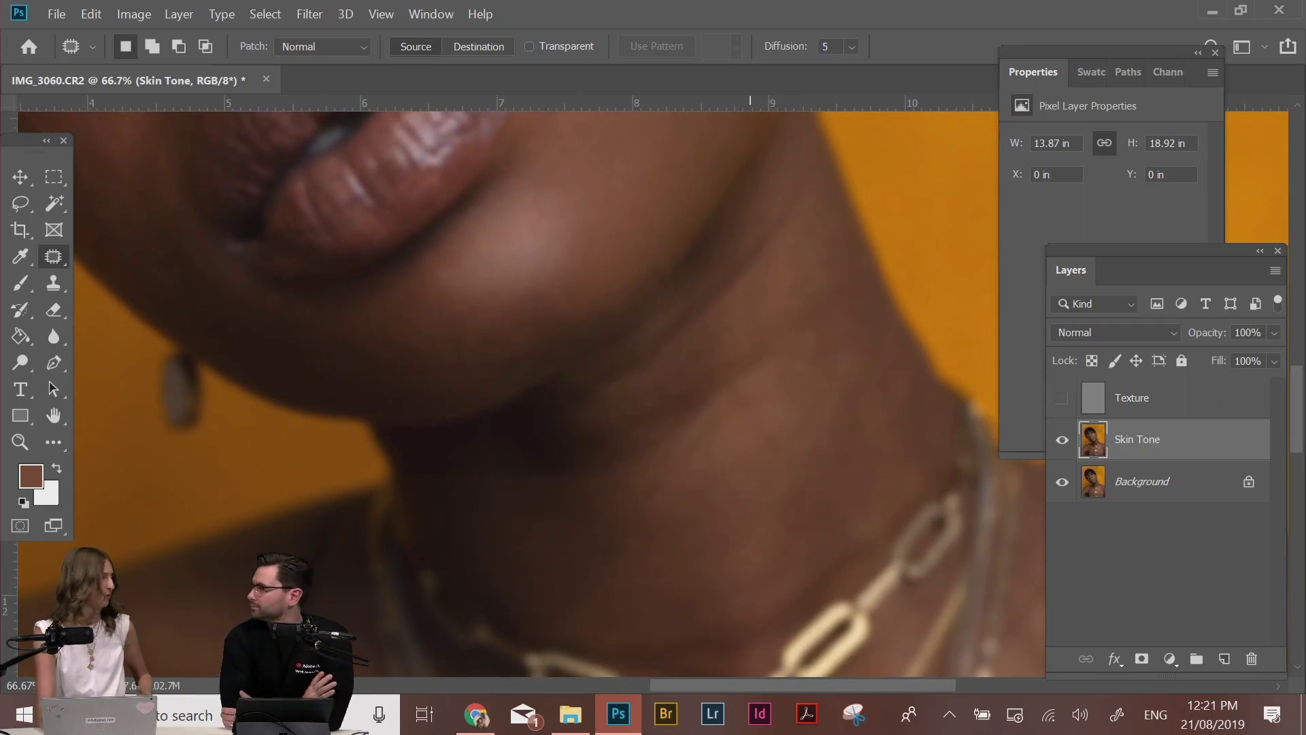
key("ctrl+plus")
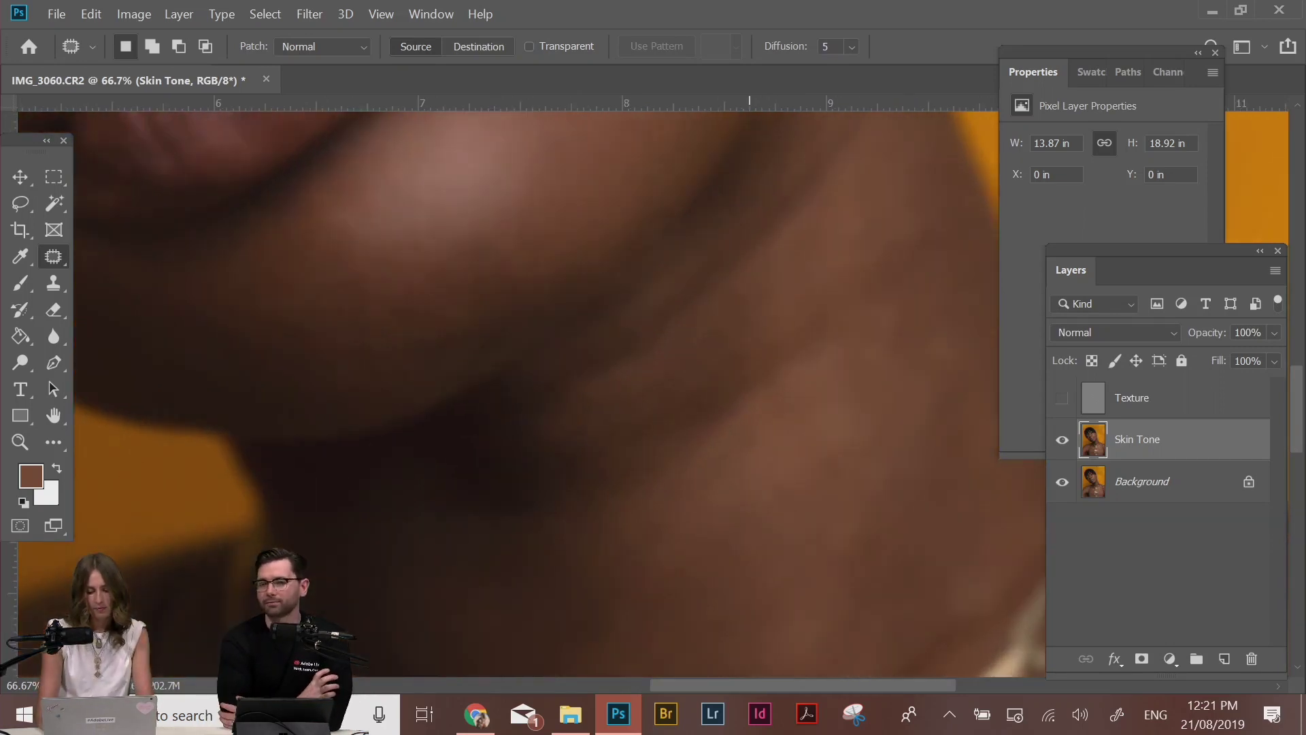
key("ctrl+minus")
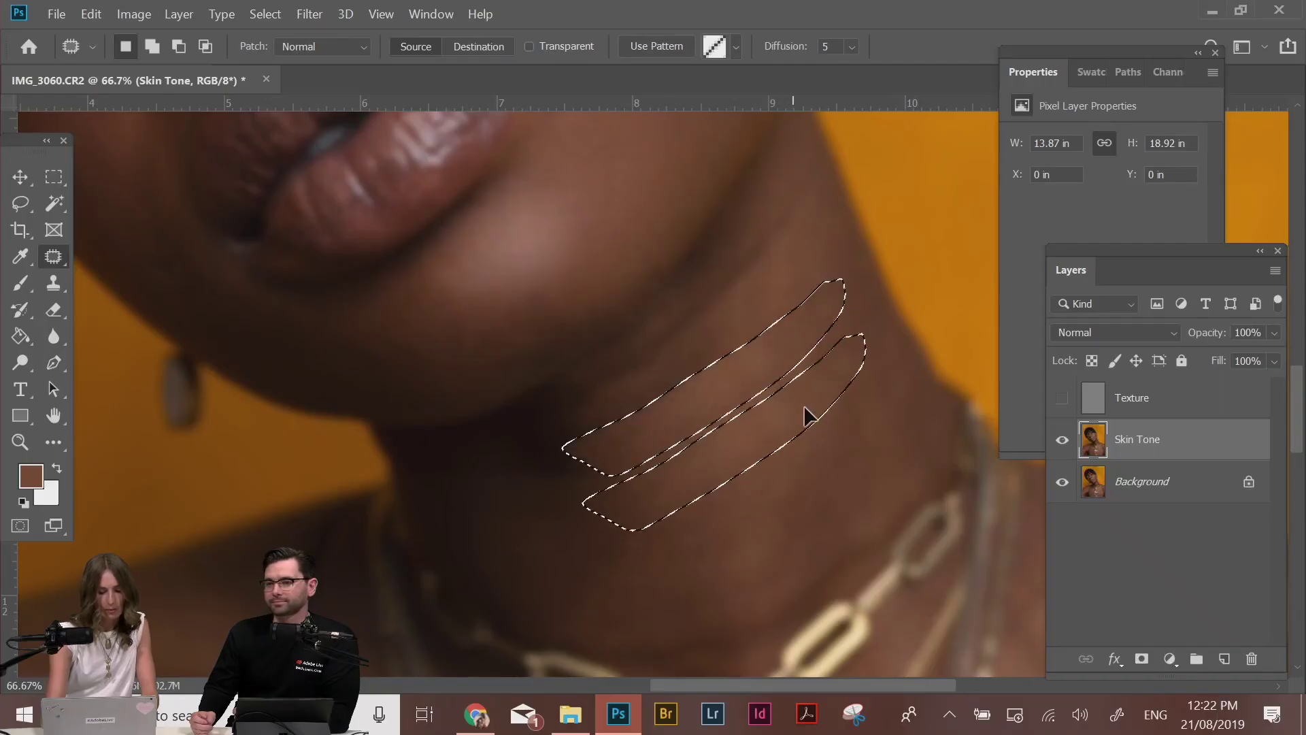
key("ctrl+d")
left_click_drag(802, 281, 822, 335)
key("ctrl+d")
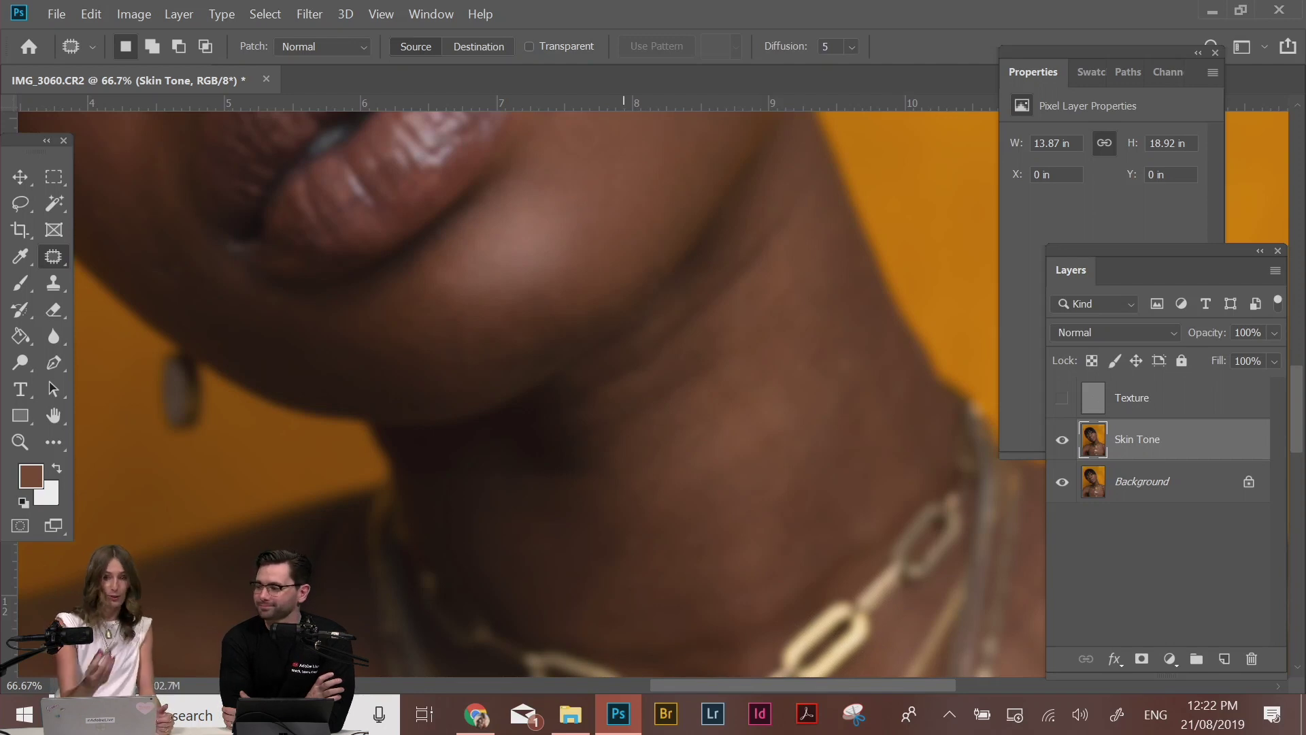
Patch the dark fold beneath the jaw and the uneven neck skin beside it with nearby skin
key("ctrl+plus")
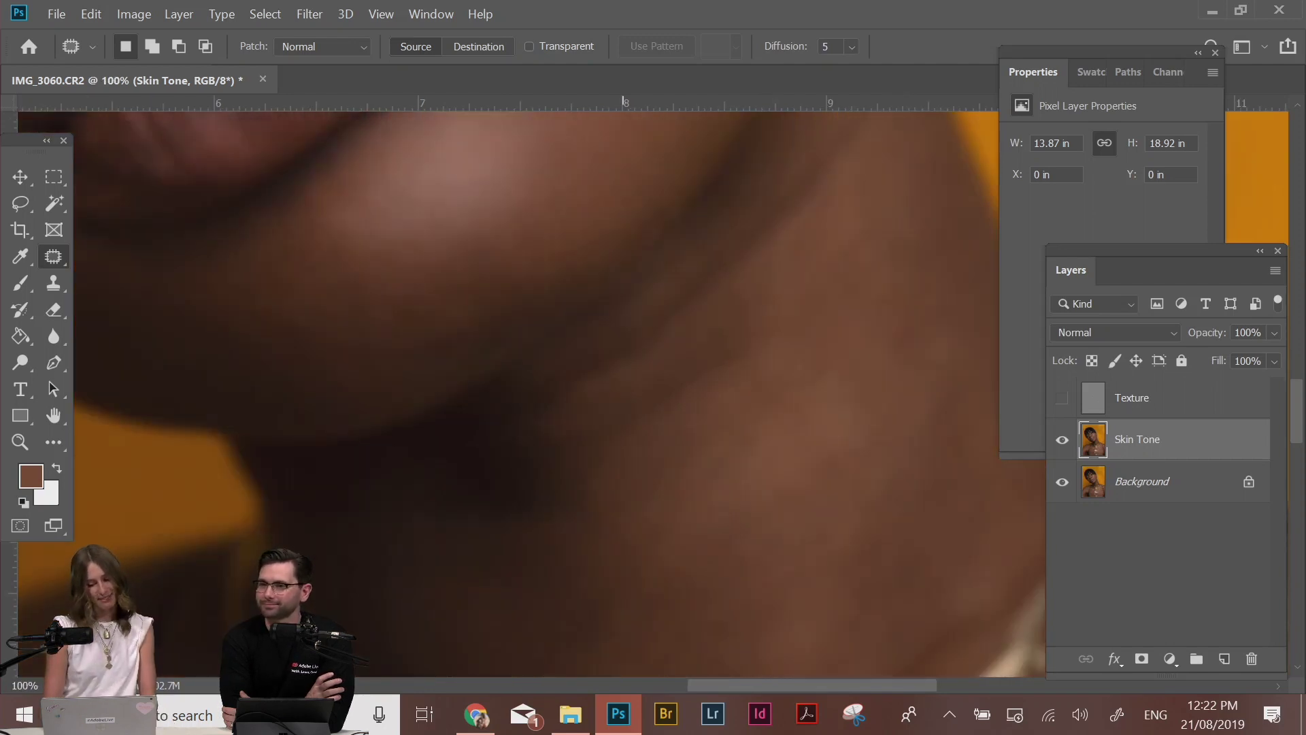
left_click_drag(736, 479, 638, 451)
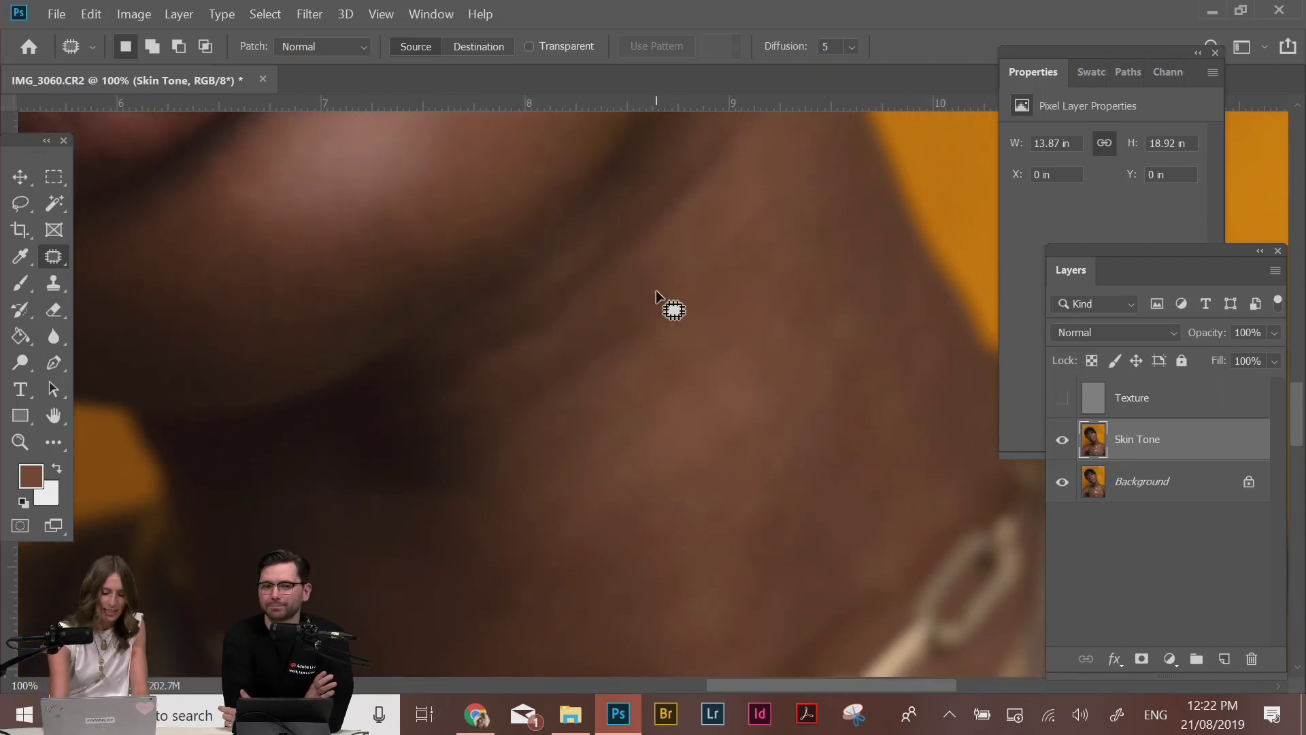
left_click_drag(572, 338, 423, 440)
key("ctrl+d")
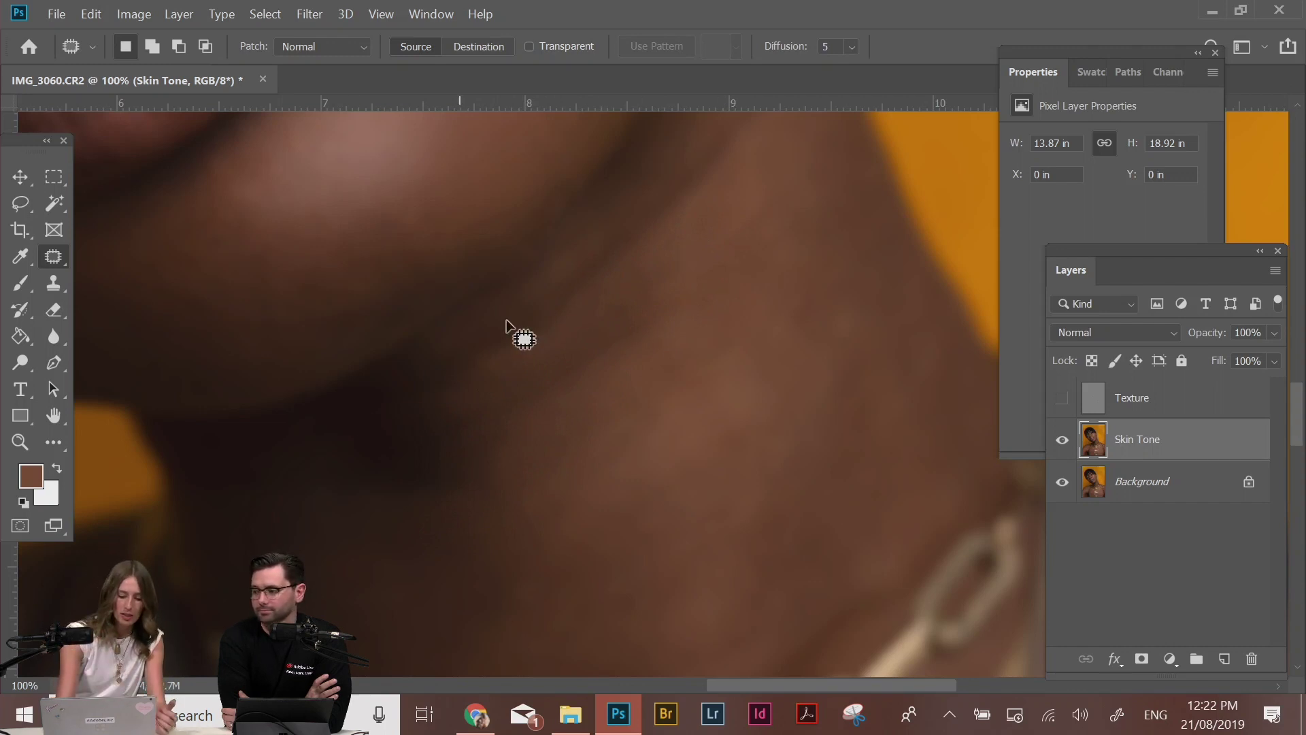
mouse_move(637, 293)
left_mouse_down()
mouse_move(411, 443)
mouse_move(418, 465)
mouse_move(627, 363)
mouse_move(670, 298)
left_mouse_up()
left_click_drag(574, 387, 605, 500)
left_click(732, 364)
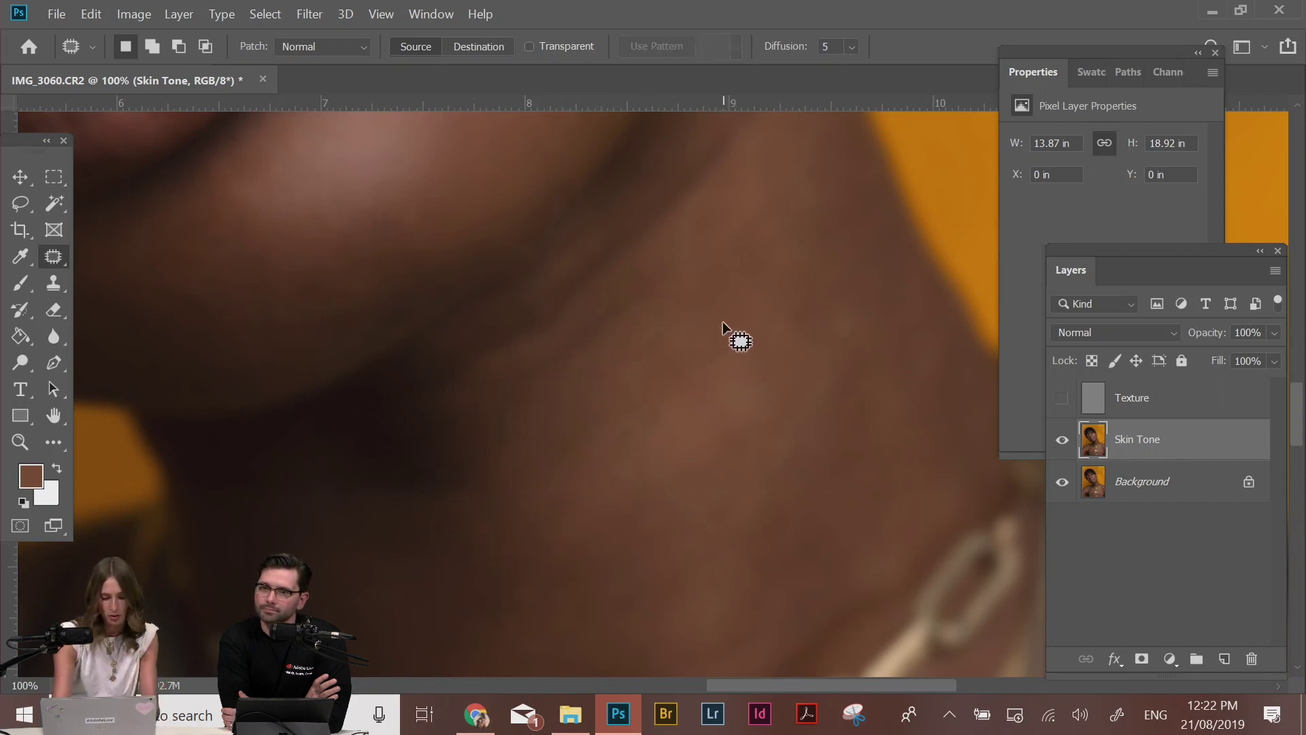
Patch the remaining diagonal streaks across the middle of the neck, keeping the Patch tool active
mouse_move(670, 250)
left_mouse_down()
mouse_move(569, 359)
mouse_move(688, 241)
left_mouse_up()
left_click_drag(630, 315, 653, 352)
left_click(782, 310)
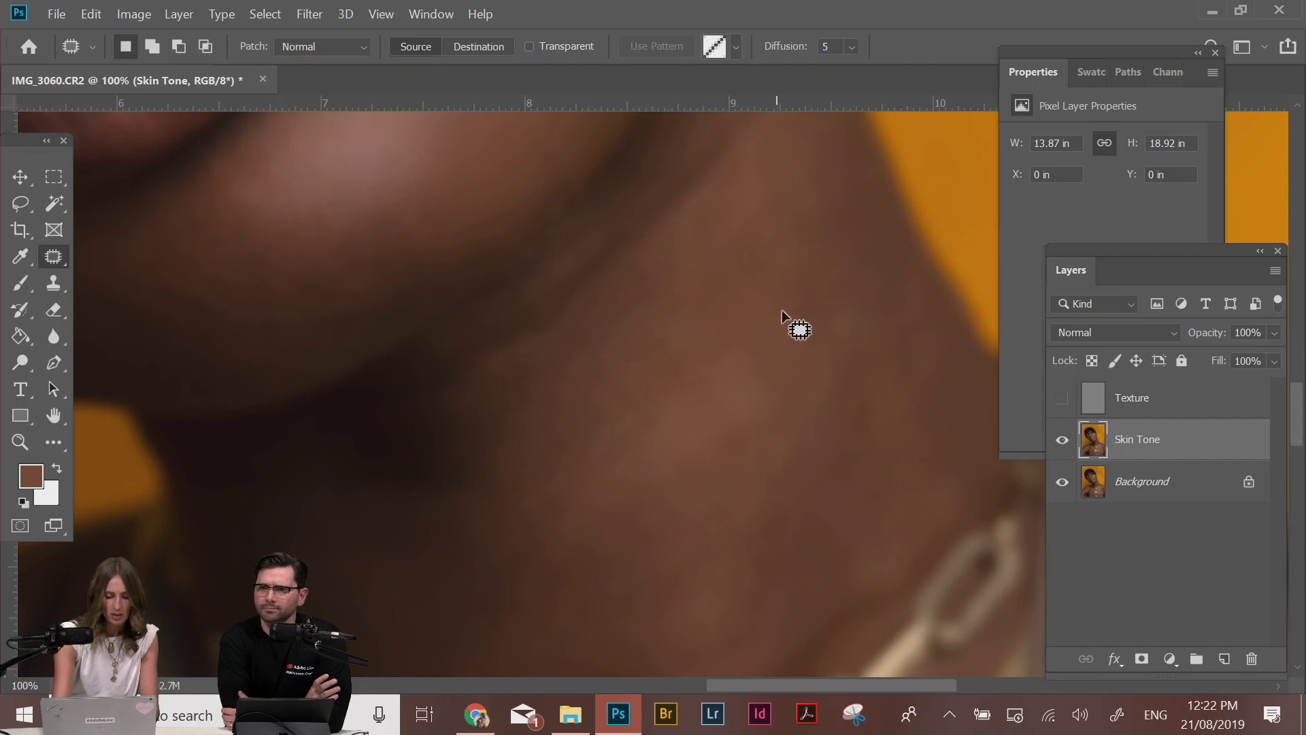
left_click_drag(752, 332, 656, 440)
mouse_move(575, 426)
left_mouse_down()
mouse_move(595, 449)
mouse_move(665, 443)
left_mouse_up()
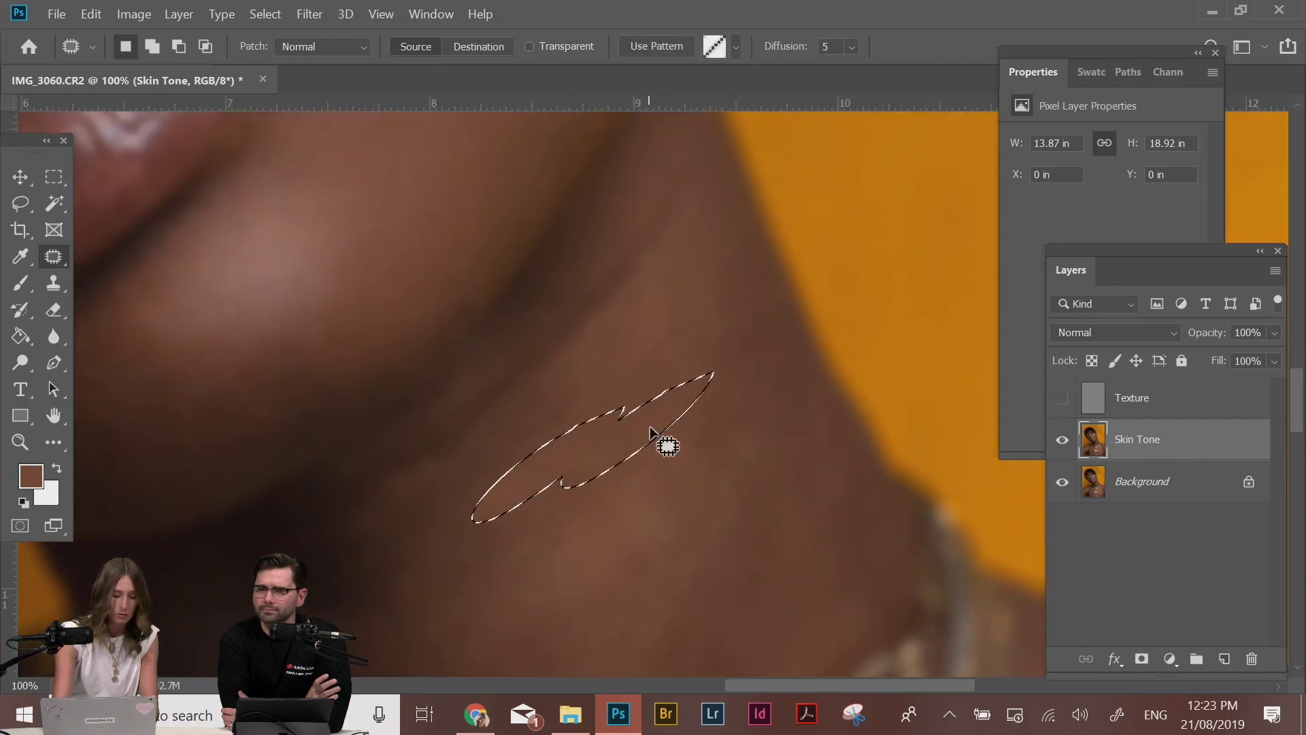
left_click(665, 443)
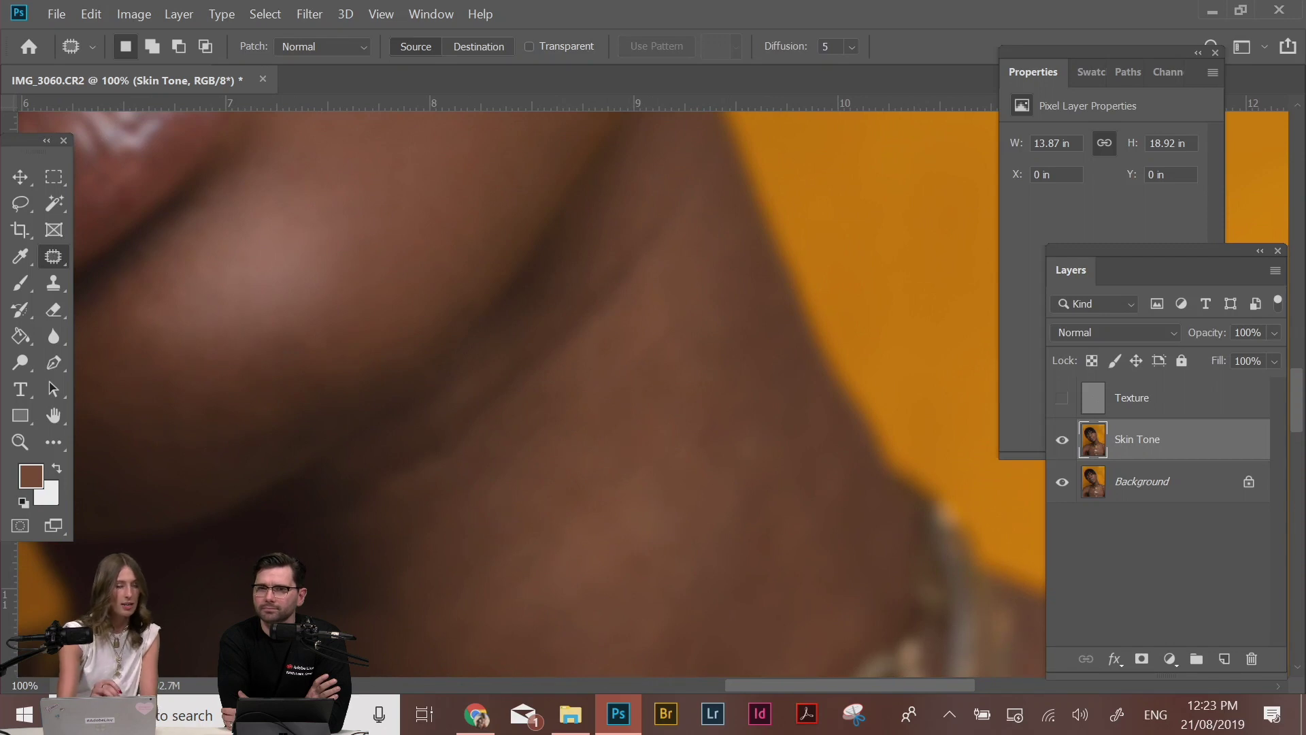
right_click(54, 256)
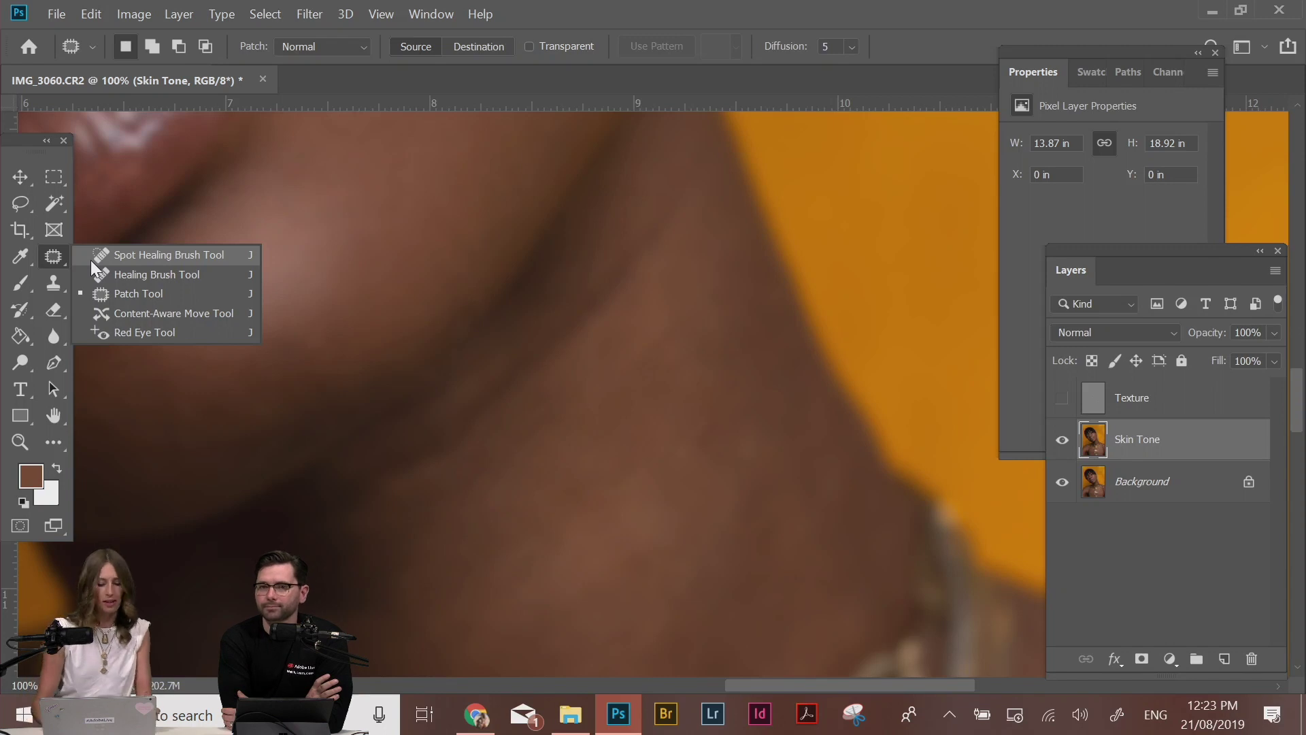
left_click(609, 463)
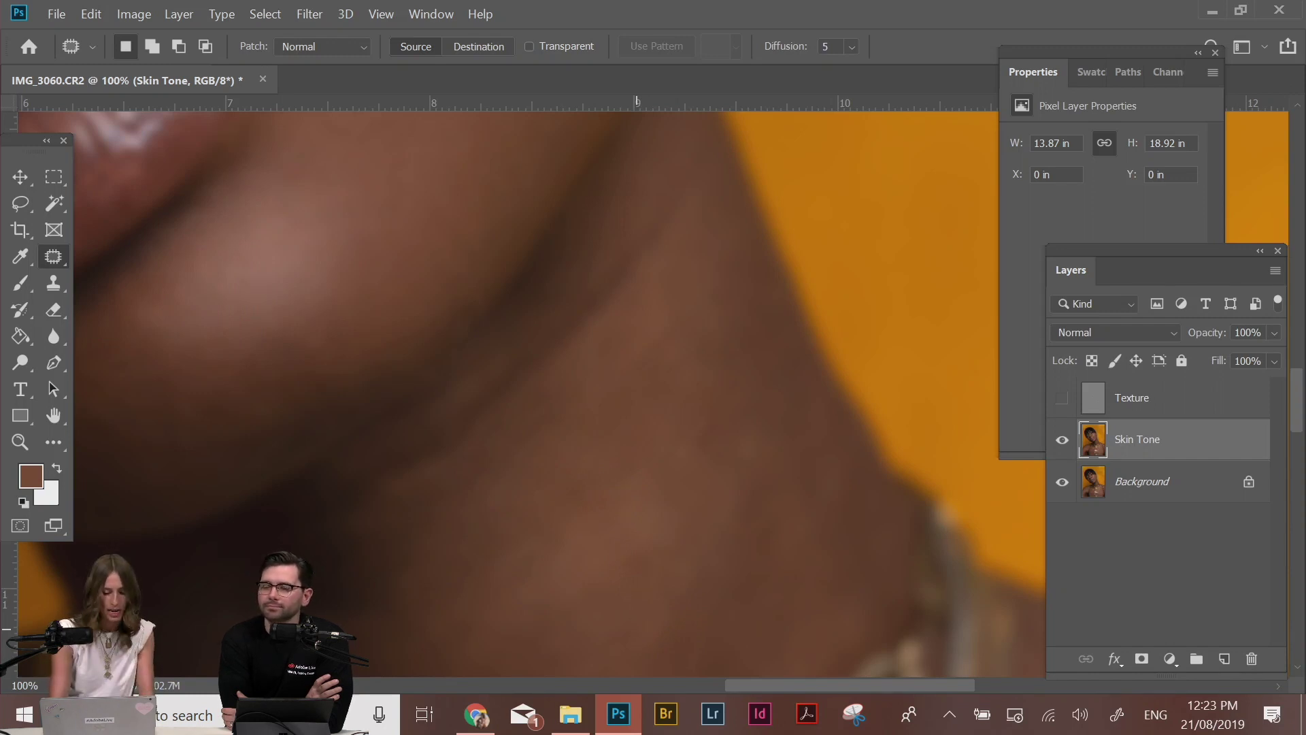
Patch the upper part of the neck crease running along the jawline with smoother skin from lower down
left_click_drag(638, 272, 702, 370)
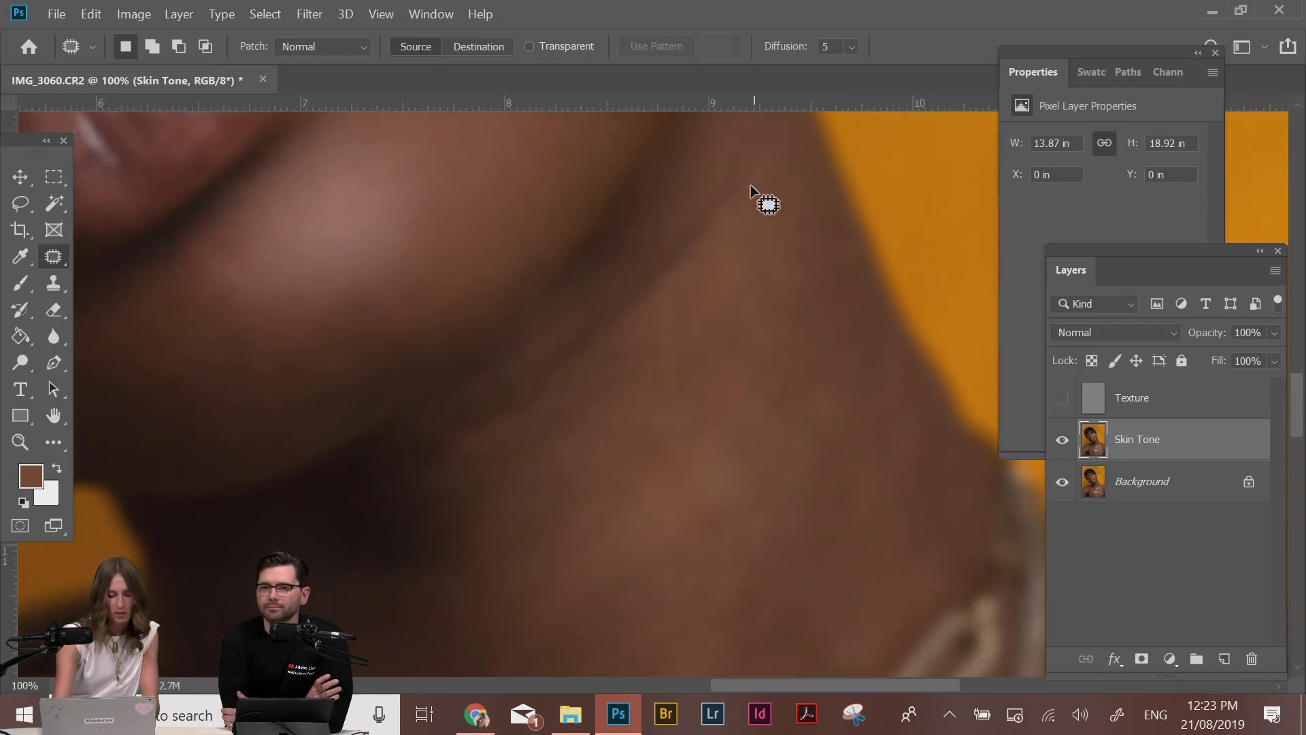
mouse_move(710, 175)
left_mouse_down()
mouse_move(428, 456)
mouse_move(529, 414)
mouse_move(664, 313)
mouse_move(736, 198)
mouse_move(716, 168)
left_mouse_up()
left_click_drag(621, 313, 711, 425)
left_click_drag(712, 355, 714, 354)
mouse_move(708, 235)
left_mouse_down()
mouse_move(656, 300)
mouse_move(720, 269)
left_mouse_up()
key("ctrl+d")
Patch the leftover fold lines in the shadow below the jaw and a blotch on the side of the neck
left_click_drag(593, 419, 673, 346)
mouse_move(596, 283)
left_mouse_down()
mouse_move(542, 315)
mouse_move(565, 319)
mouse_move(573, 343)
left_mouse_up()
mouse_move(663, 238)
left_mouse_down()
mouse_move(598, 287)
mouse_move(642, 258)
left_mouse_up()
left_click_drag(640, 267, 578, 326)
mouse_move(765, 167)
left_mouse_down()
mouse_move(705, 255)
mouse_move(737, 187)
left_mouse_up()
key("ctrl+d")
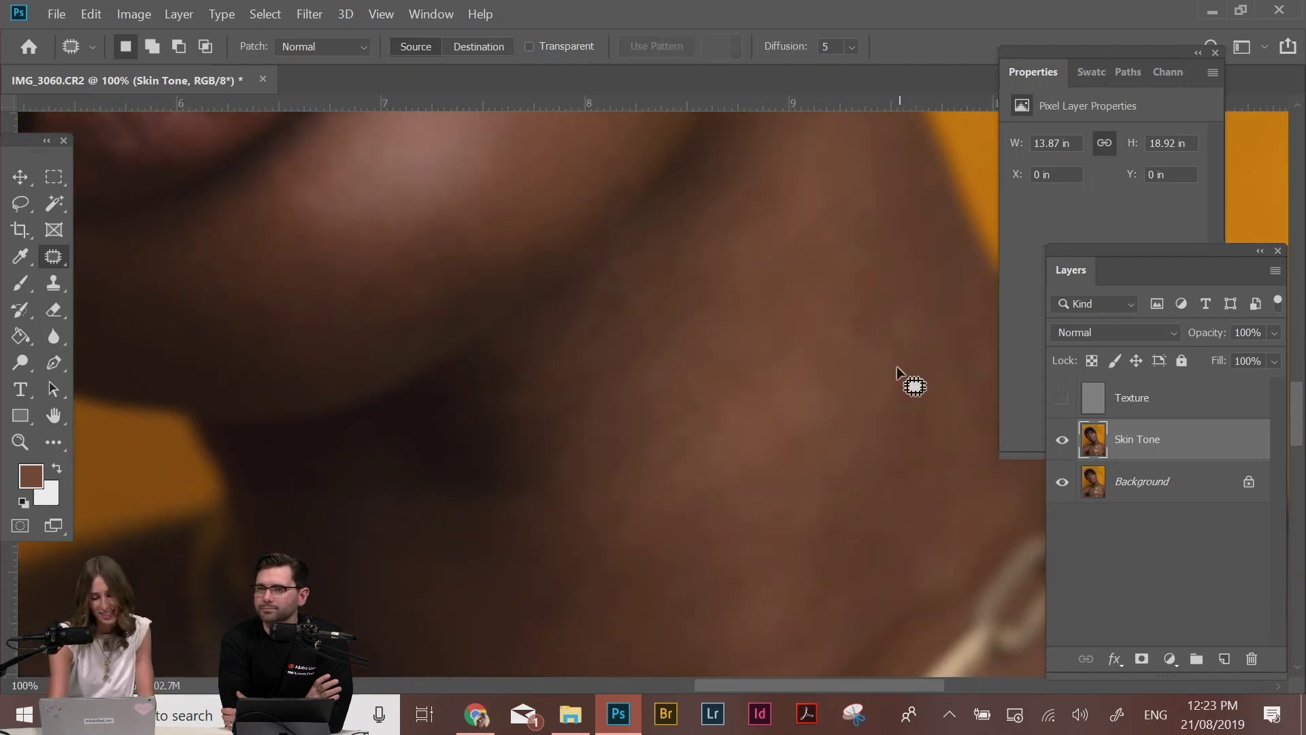
left_click_drag(884, 353, 850, 273)
mouse_move(769, 258)
left_mouse_down()
mouse_move(761, 312)
mouse_move(773, 233)
left_mouse_up()
key("ctrl+d")
With the Brush at 9% flow, sample the lighter brown of the neck and paint it over the blotchy centre
key("b")
key("alt")
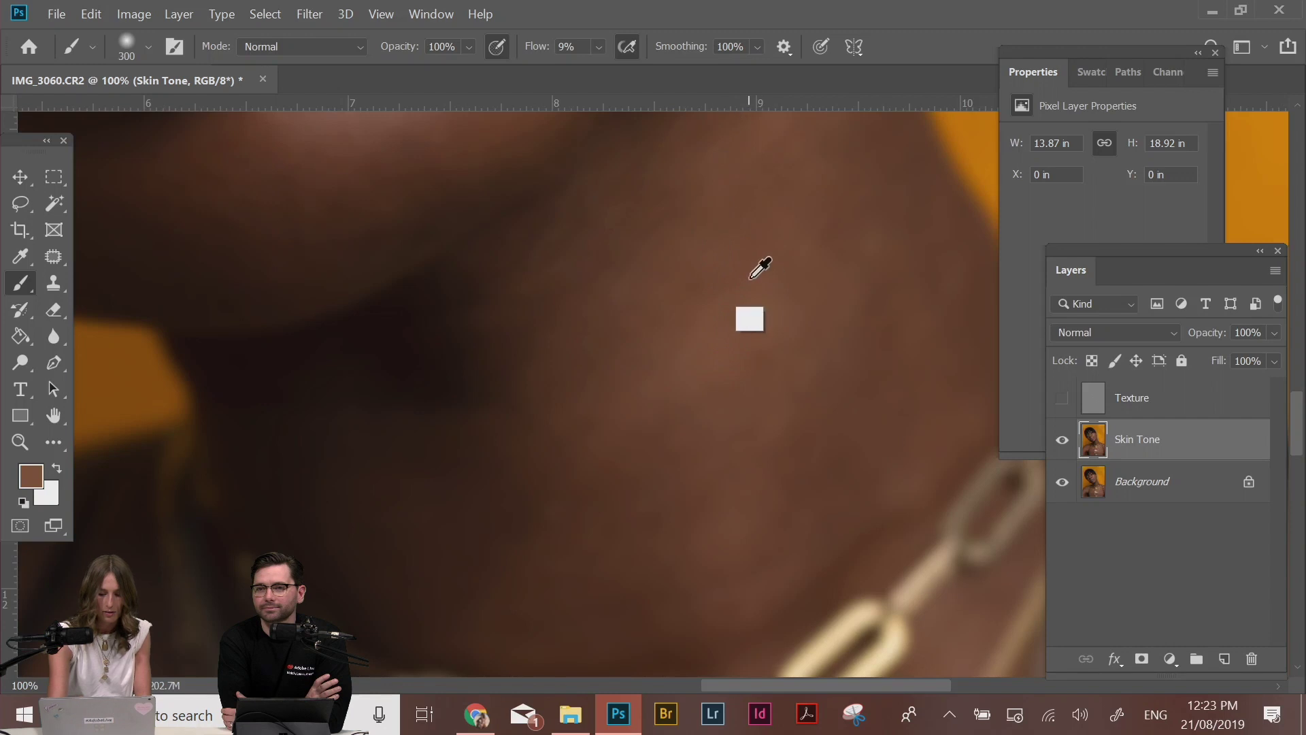
left_click(725, 285, "alt")
mouse_move(607, 412)
left_mouse_down()
mouse_move(705, 238)
mouse_move(673, 381)
mouse_move(693, 202)
mouse_move(661, 300)
mouse_move(753, 181)
mouse_move(788, 325)
mouse_move(815, 321)
mouse_move(744, 290)
mouse_move(687, 415)
mouse_move(697, 265)
mouse_move(636, 281)
mouse_move(663, 449)
left_mouse_up()
mouse_move(742, 411)
left_mouse_down()
mouse_move(831, 233)
mouse_move(831, 256)
left_mouse_up()
Sample dark browns from the neck shadow and blend the shadow edge beneath the jaw at brush size 400
left_click(573, 436, "alt")
mouse_move(485, 256)
left_mouse_down()
mouse_move(527, 370)
mouse_move(778, 411)
mouse_move(780, 394)
mouse_move(462, 353)
mouse_move(345, 297)
mouse_move(521, 241)
left_mouse_up()
left_click_drag(602, 325, 613, 534)
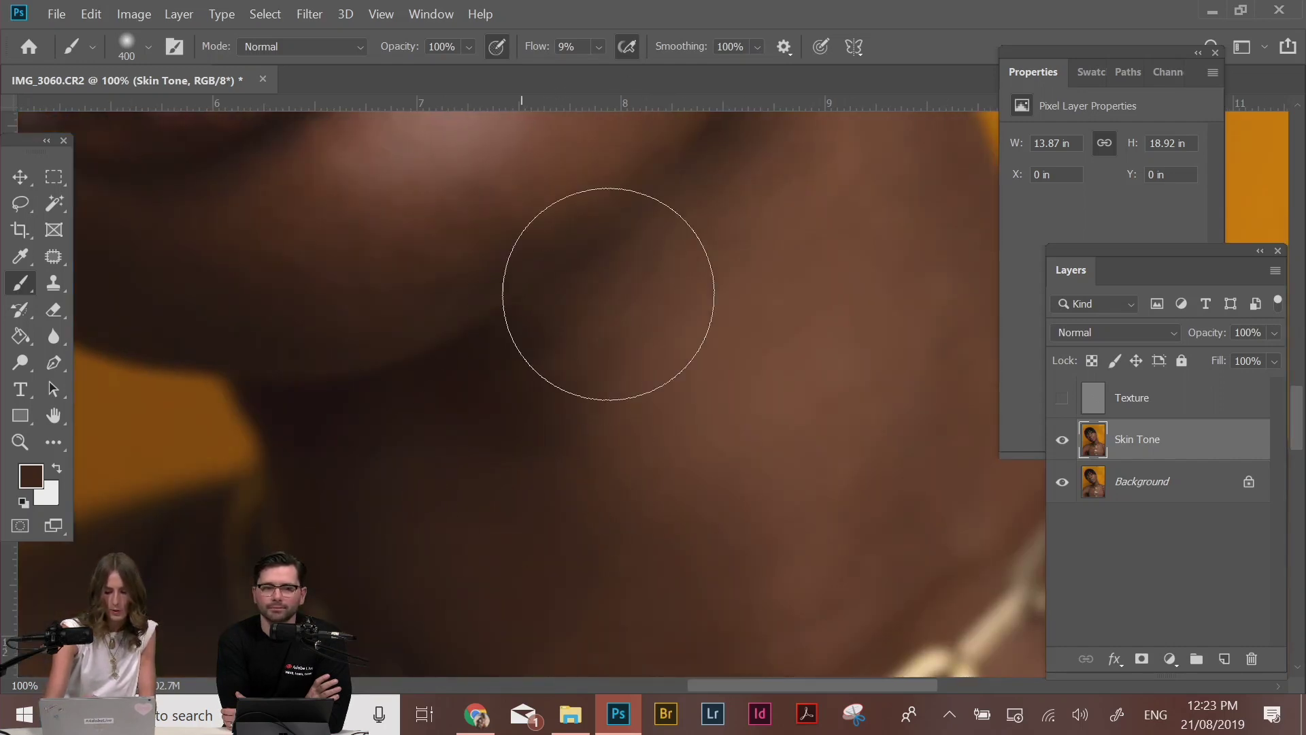
left_click_drag(517, 393, 562, 555)
left_click(578, 270, "alt")
left_click_drag(574, 300, 632, 200)
Sample the reddish brown on the side of the neck and paint it towards the necklace at brush size 200
left_click(866, 529, "alt")
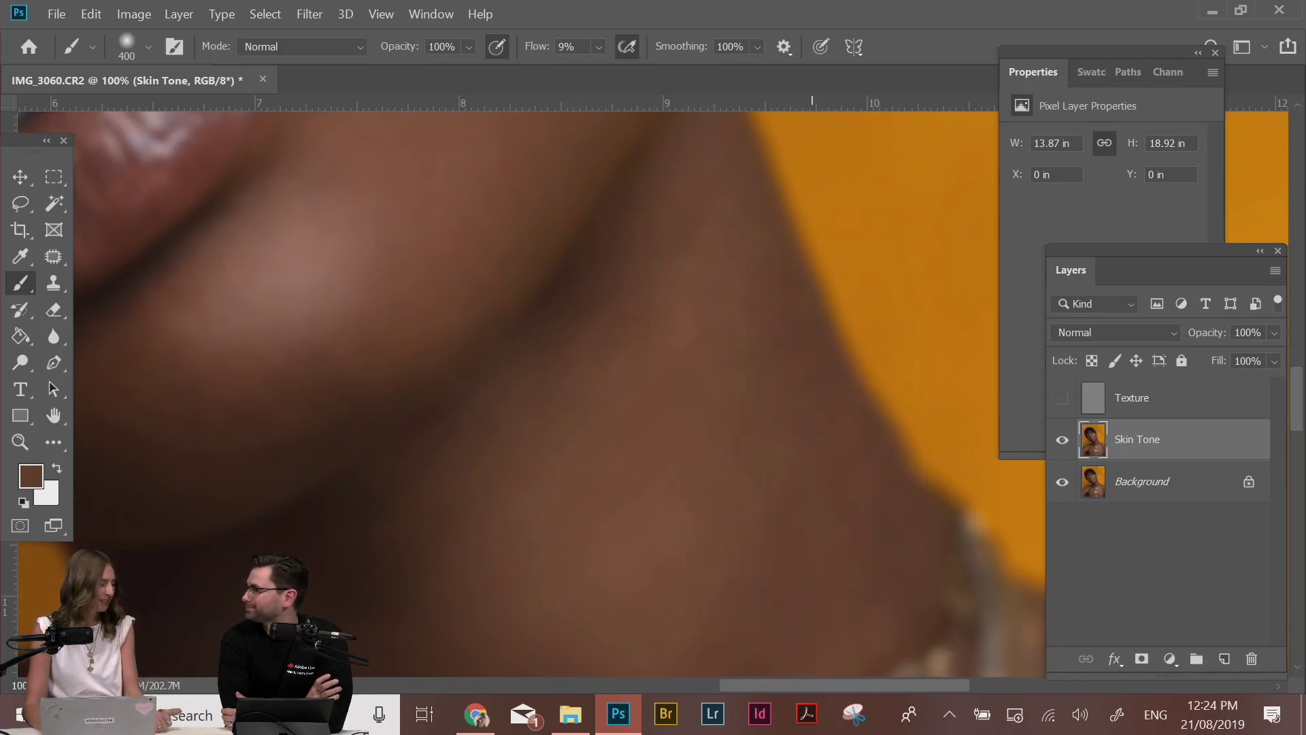
key("ctrl+minus")
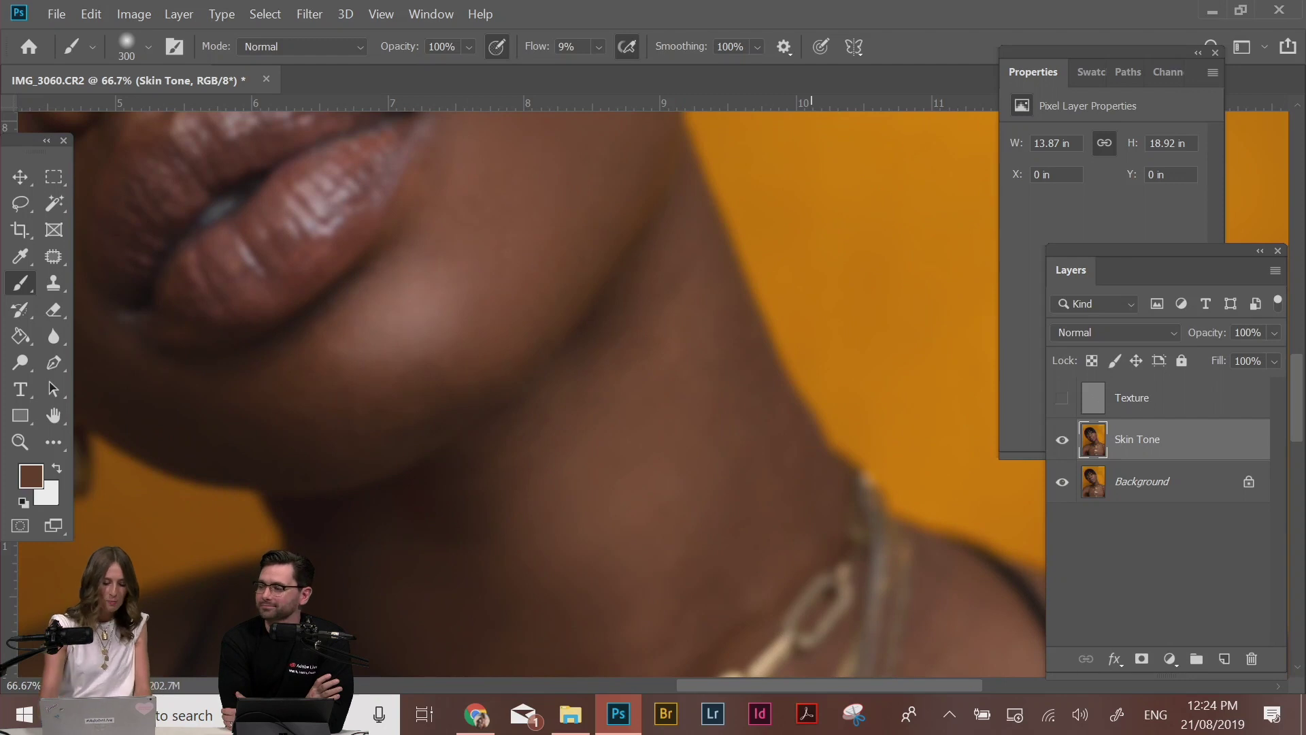
key("alt")
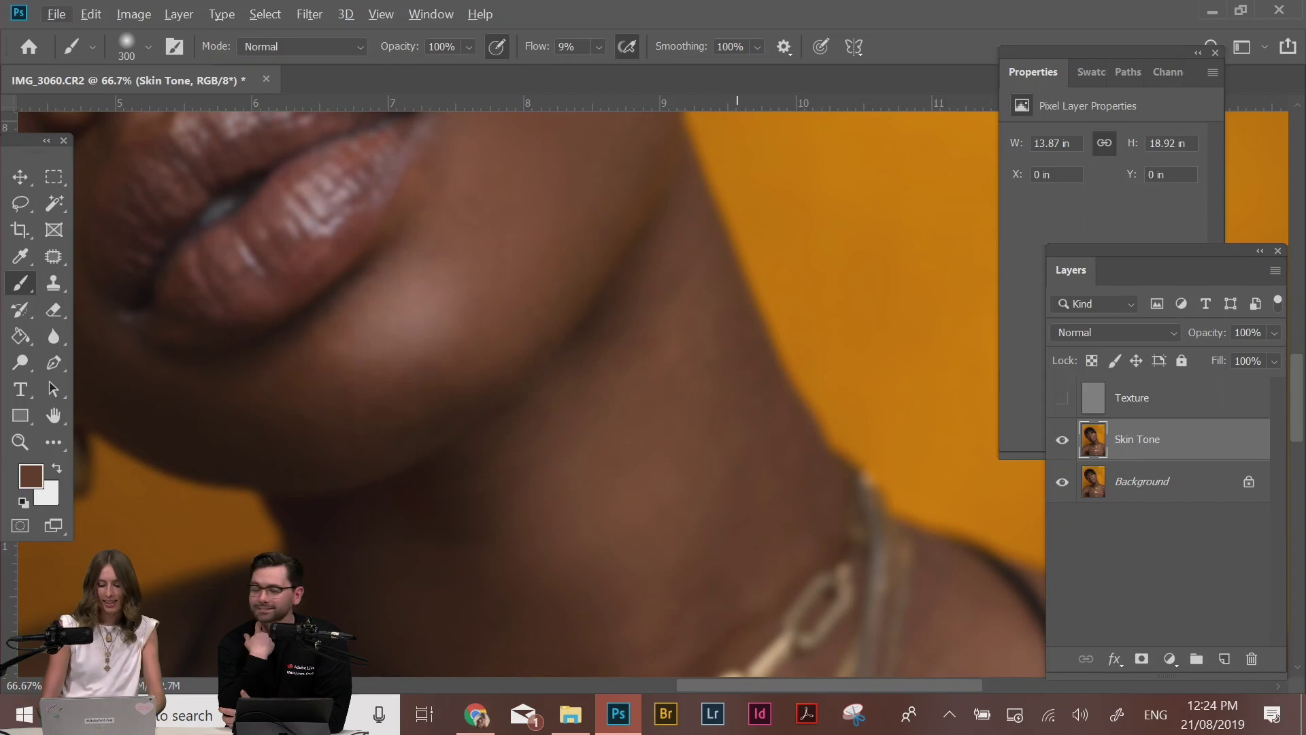
key("ctrl+plus")
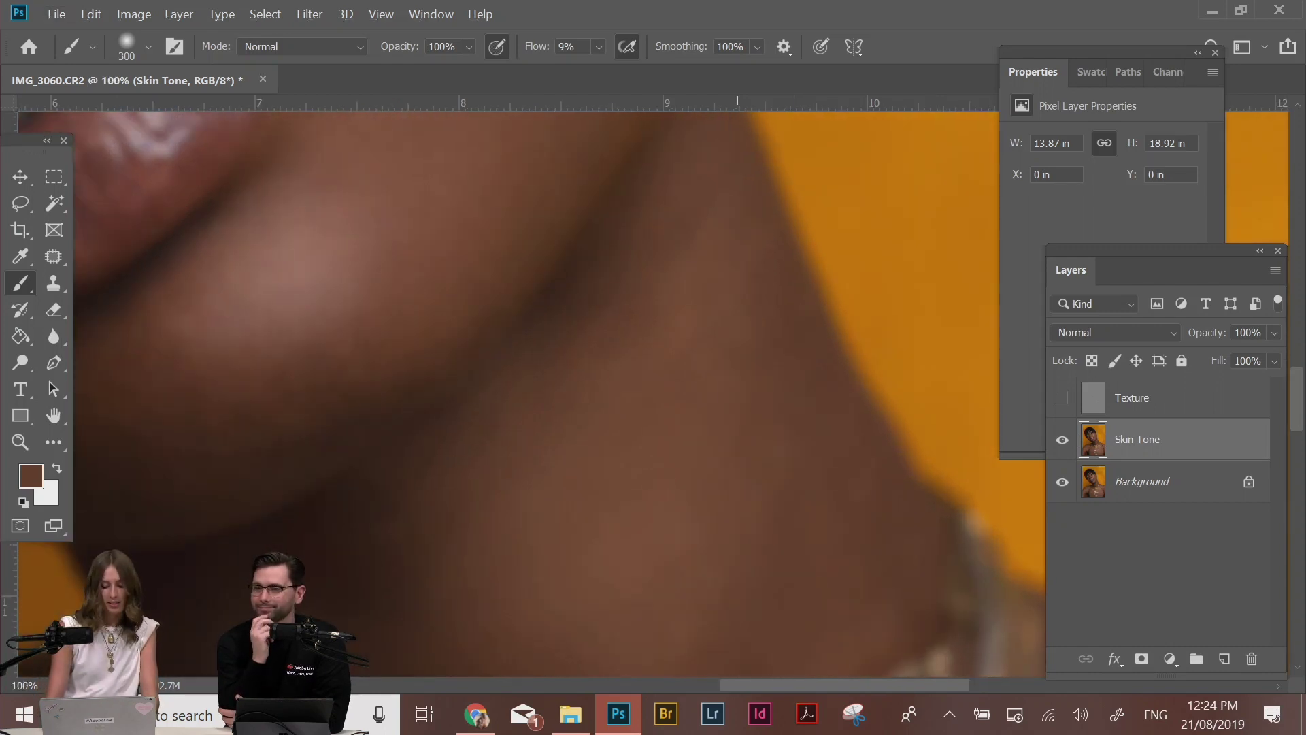
left_click(807, 562, "alt")
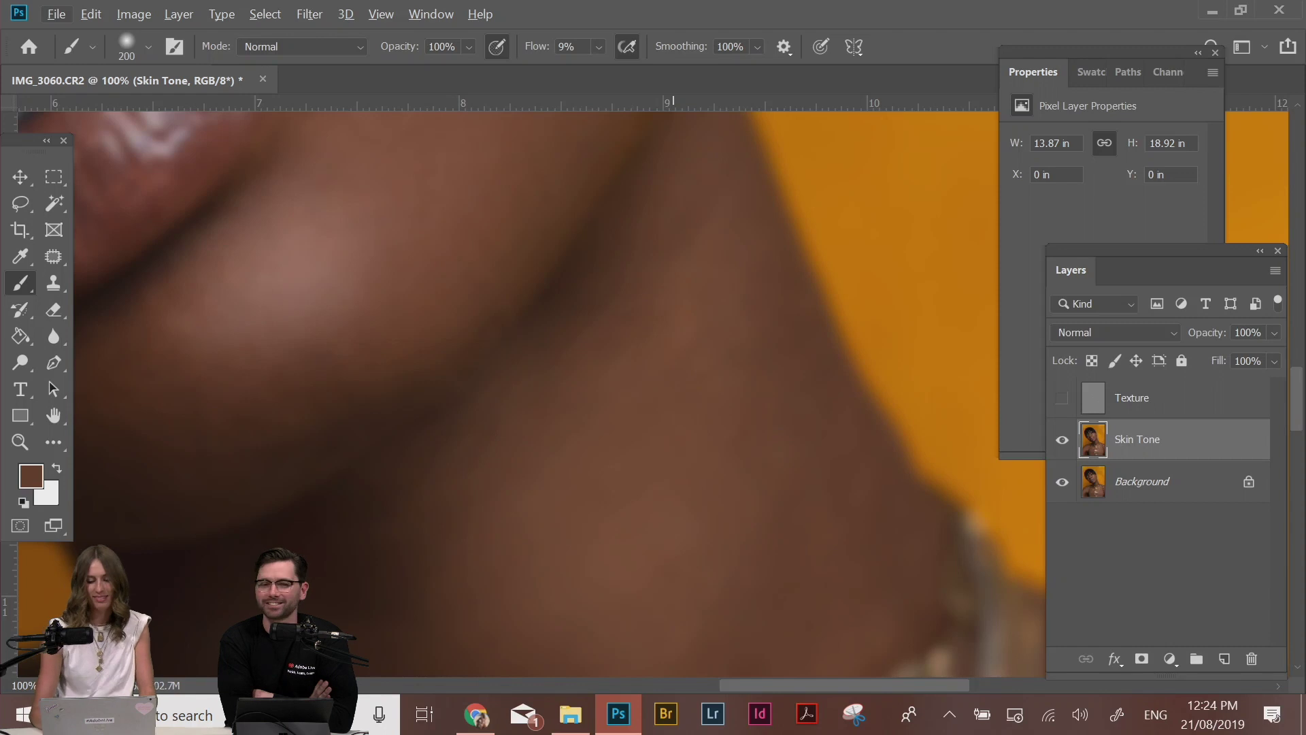
left_click_drag(862, 510, 874, 399)
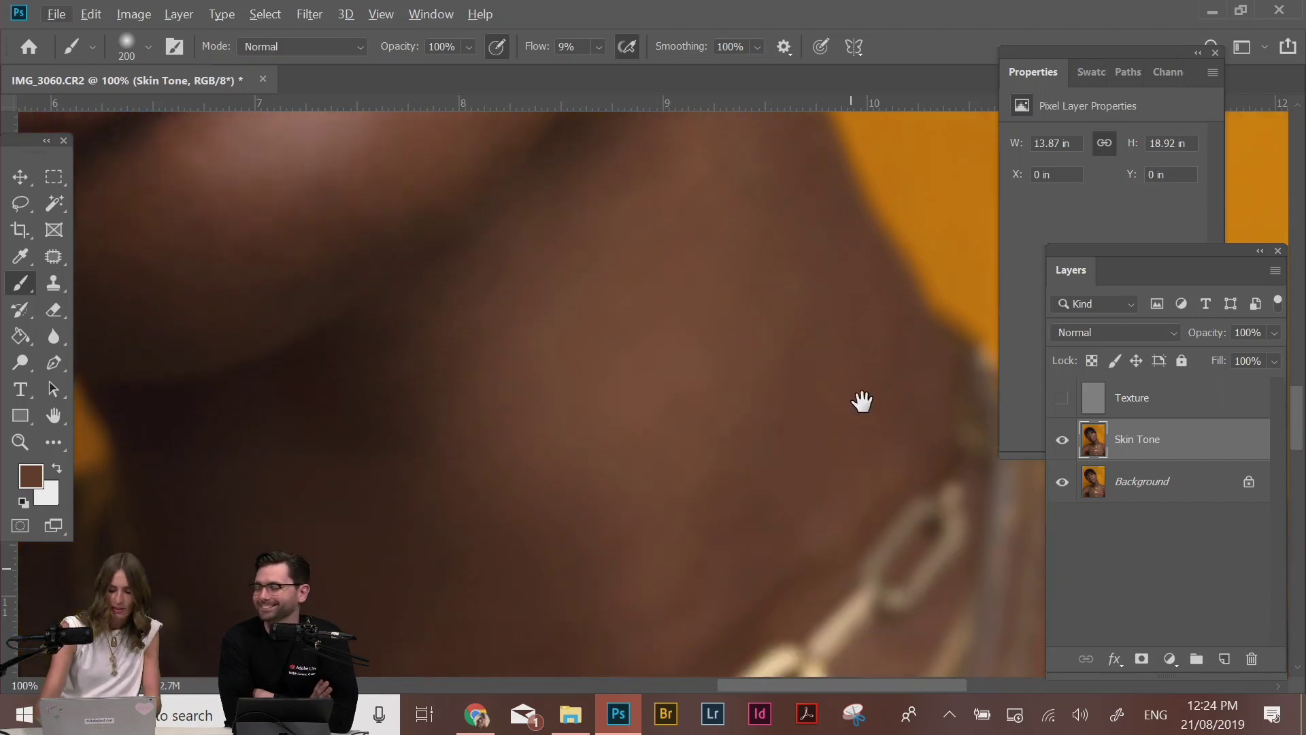
left_click(822, 361, "alt")
mouse_move(819, 356)
left_mouse_down()
mouse_move(776, 512)
mouse_move(783, 566)
left_mouse_up()
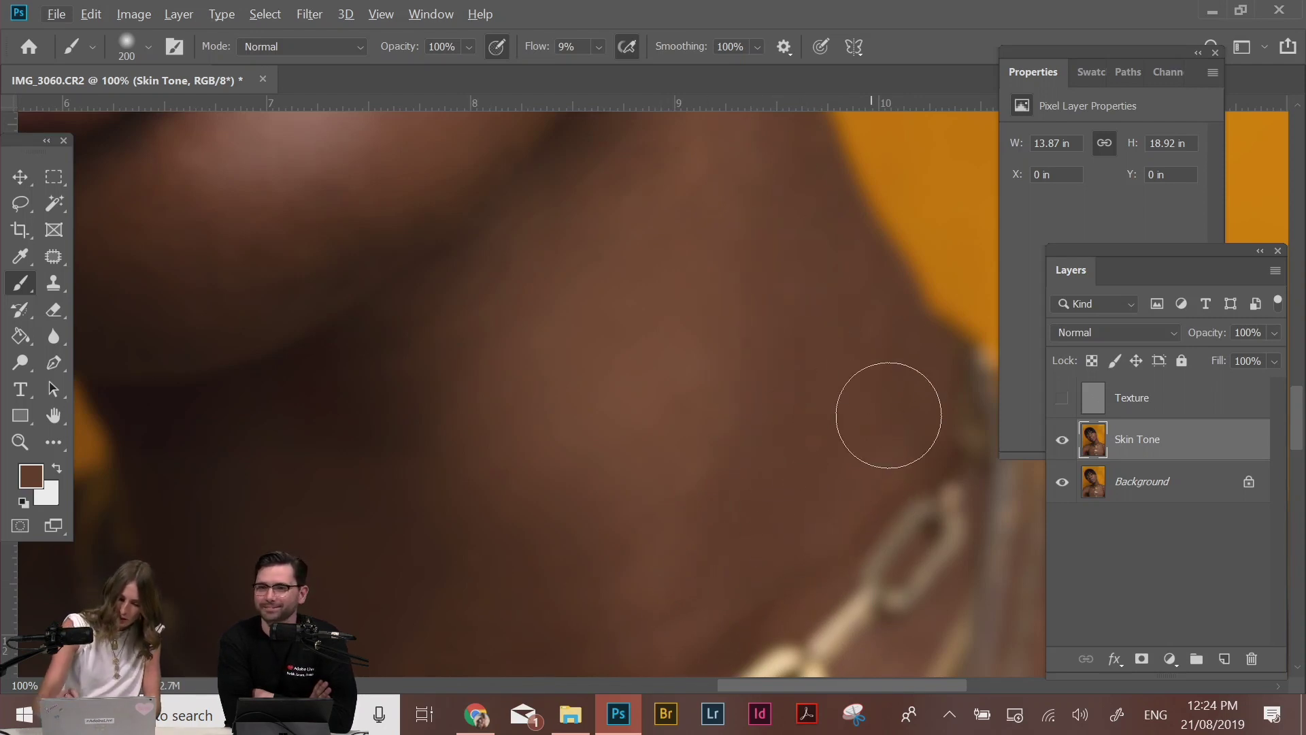
left_click_drag(769, 422, 802, 537)
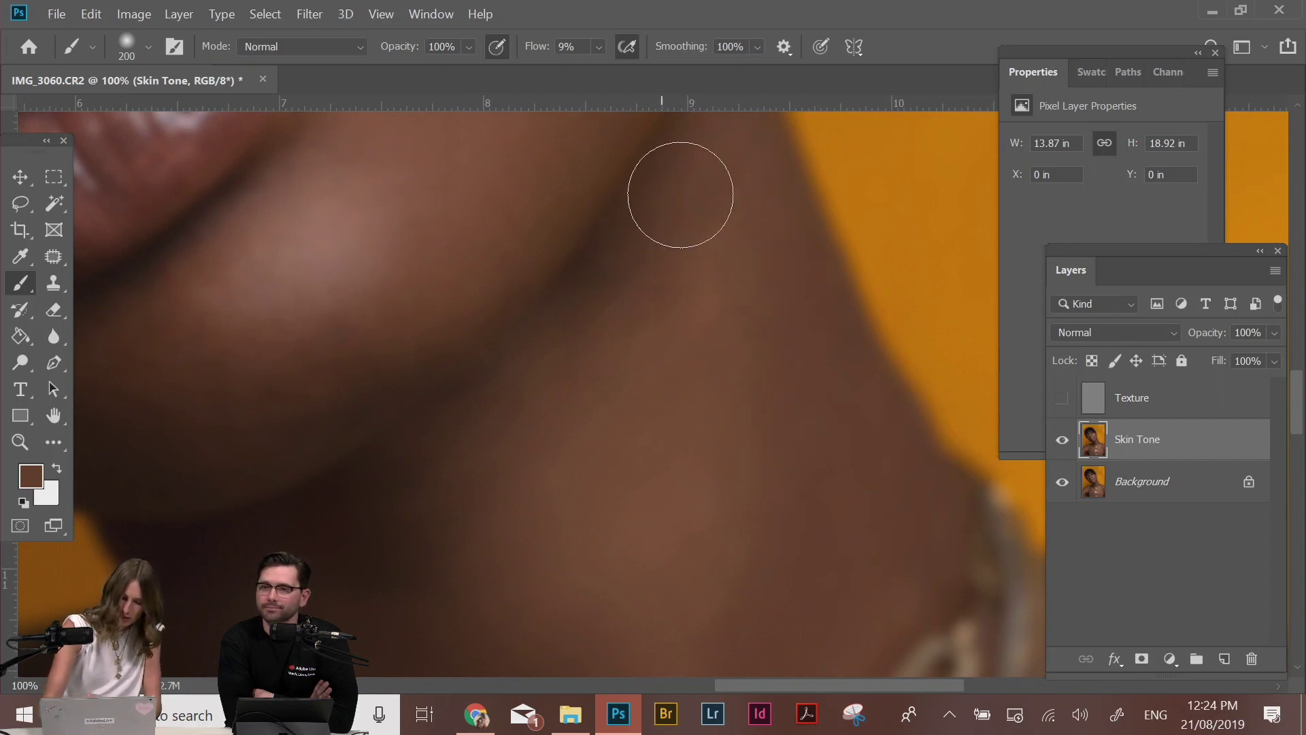
Paint sampled dark brown over the shadowed centre of the neck above the necklace at brush size 400
left_click_drag(721, 568, 889, 490)
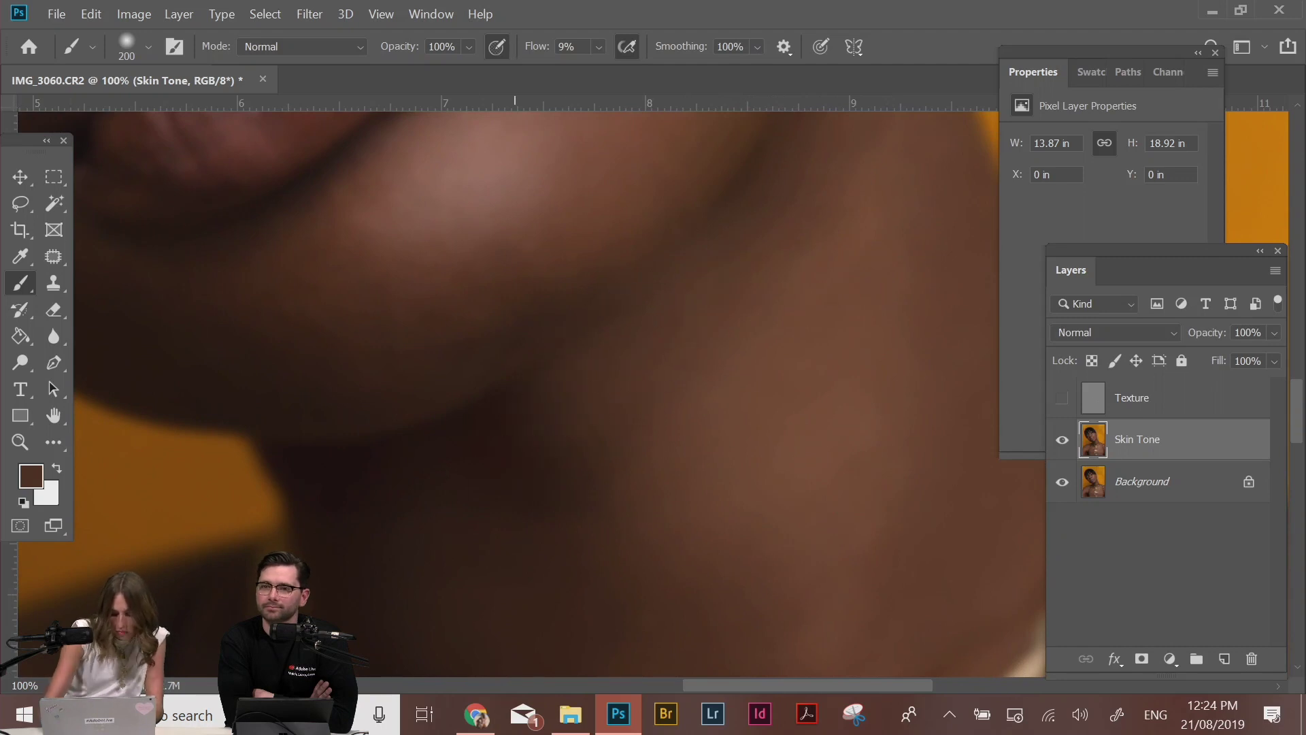
left_click_drag(669, 522, 676, 313)
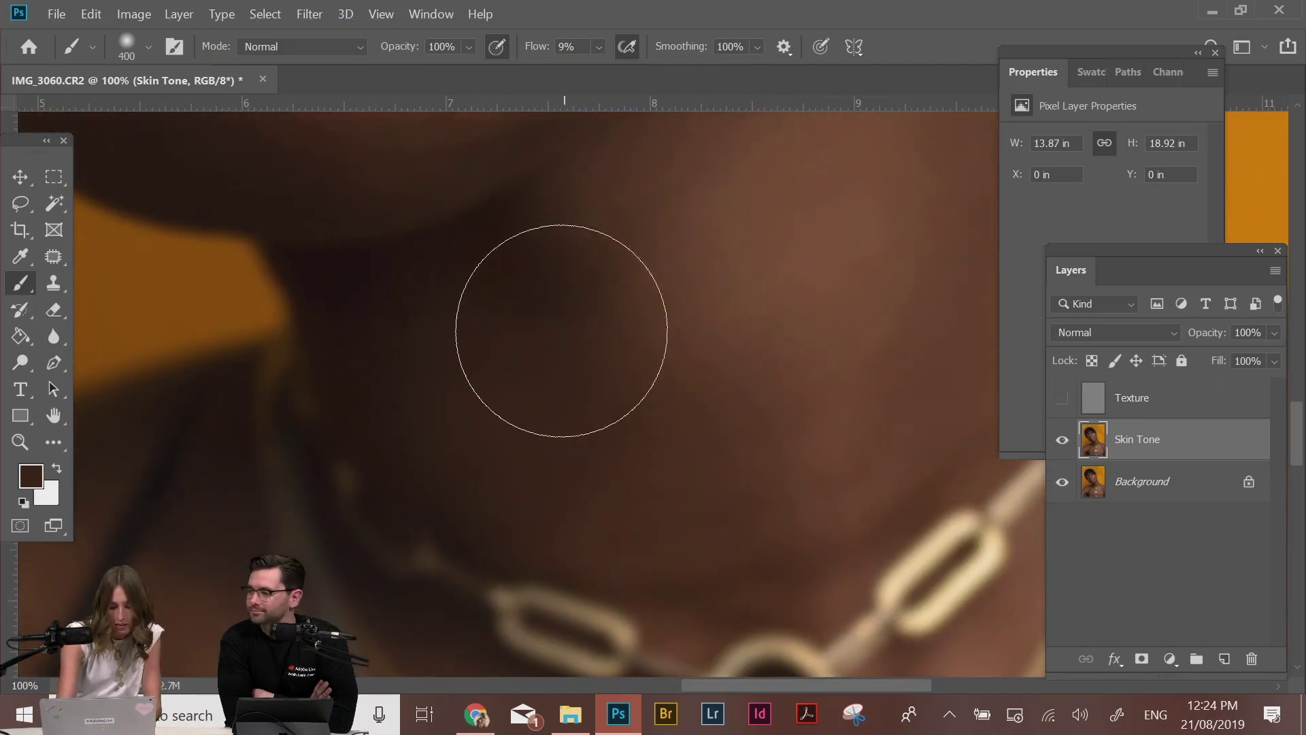
mouse_move(469, 369)
left_mouse_down()
mouse_move(544, 274)
mouse_move(434, 362)
mouse_move(576, 275)
mouse_move(438, 335)
mouse_move(679, 531)
mouse_move(629, 420)
mouse_move(578, 244)
left_mouse_up()
key("ctrl+minus")
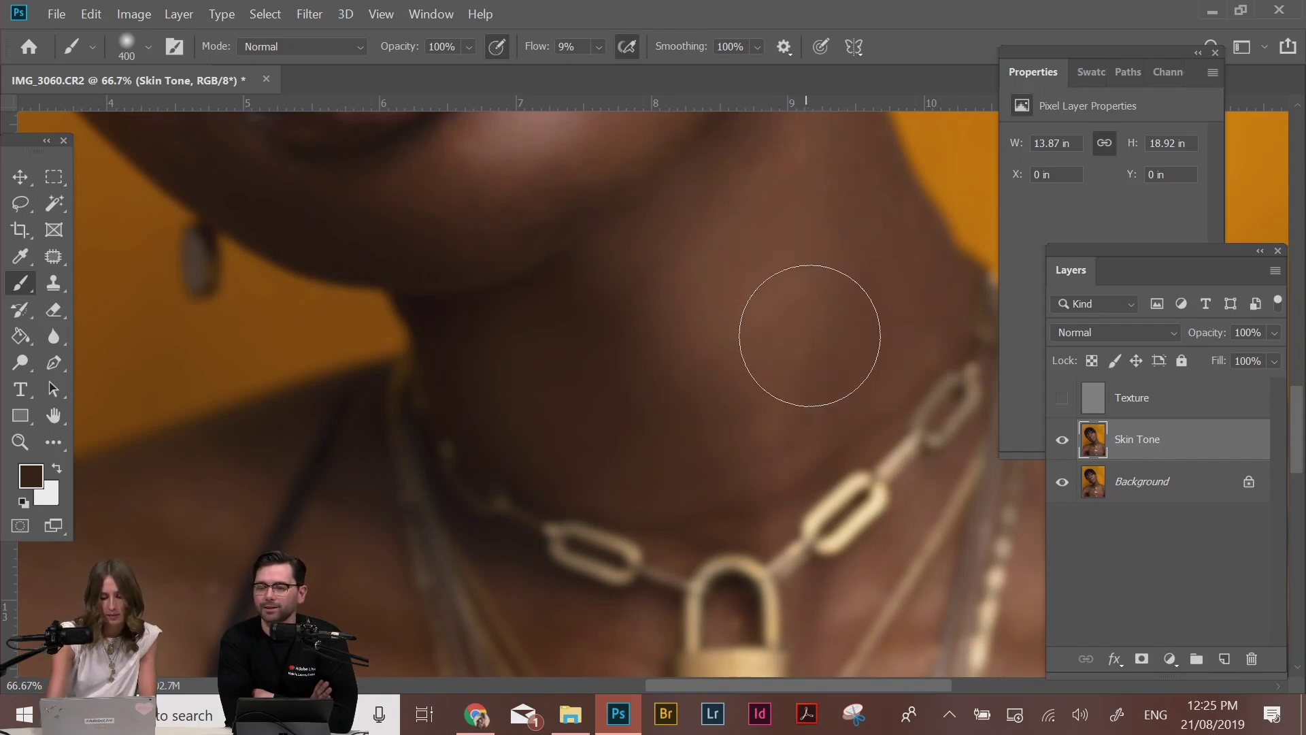
Sample the reddish brown on the neck's outer side and reduce the brush size to 200
key("alt")
left_click(893, 346, "alt")
key("bracketleft")
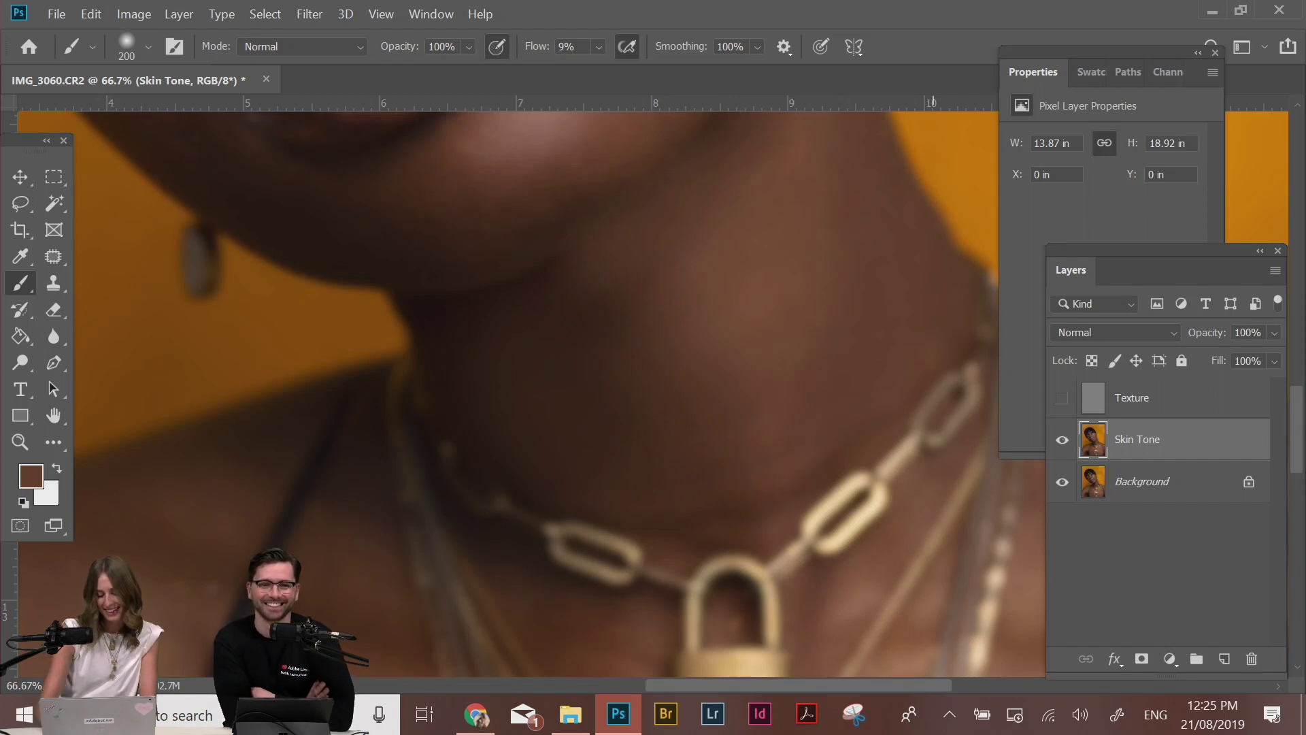
Patch the remaining blotches across the front and side of the neck above the necklace, and make the Texture layer visible
key("j")
left_click_drag(832, 540, 790, 455)
left_click_drag(831, 330, 846, 343)
left_click_drag(808, 355, 822, 283)
key("ctrl+d")
mouse_move(751, 381)
left_mouse_down()
mouse_move(657, 428)
mouse_move(741, 404)
left_mouse_up()
left_click_drag(678, 422, 696, 362)
key("ctrl+d")
left_click_drag(883, 317, 894, 382)
left_click(1061, 398)
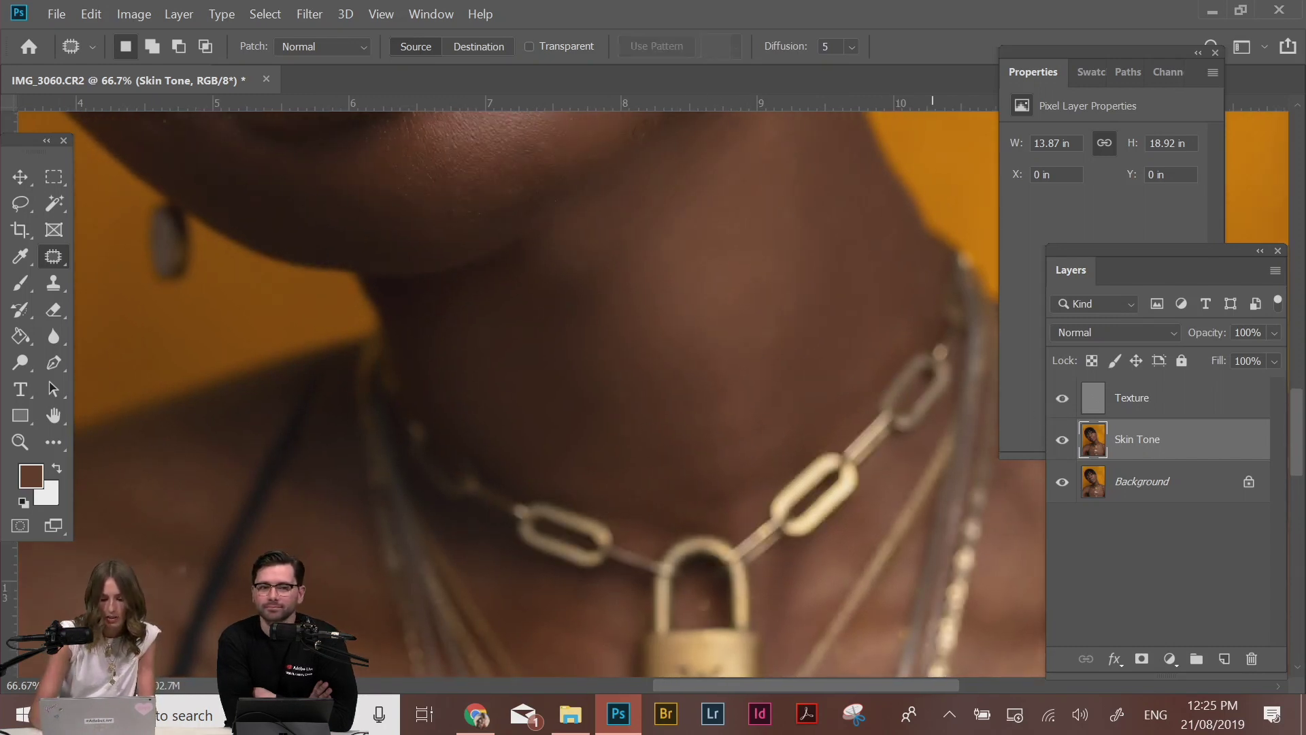
key("ctrl+minus")
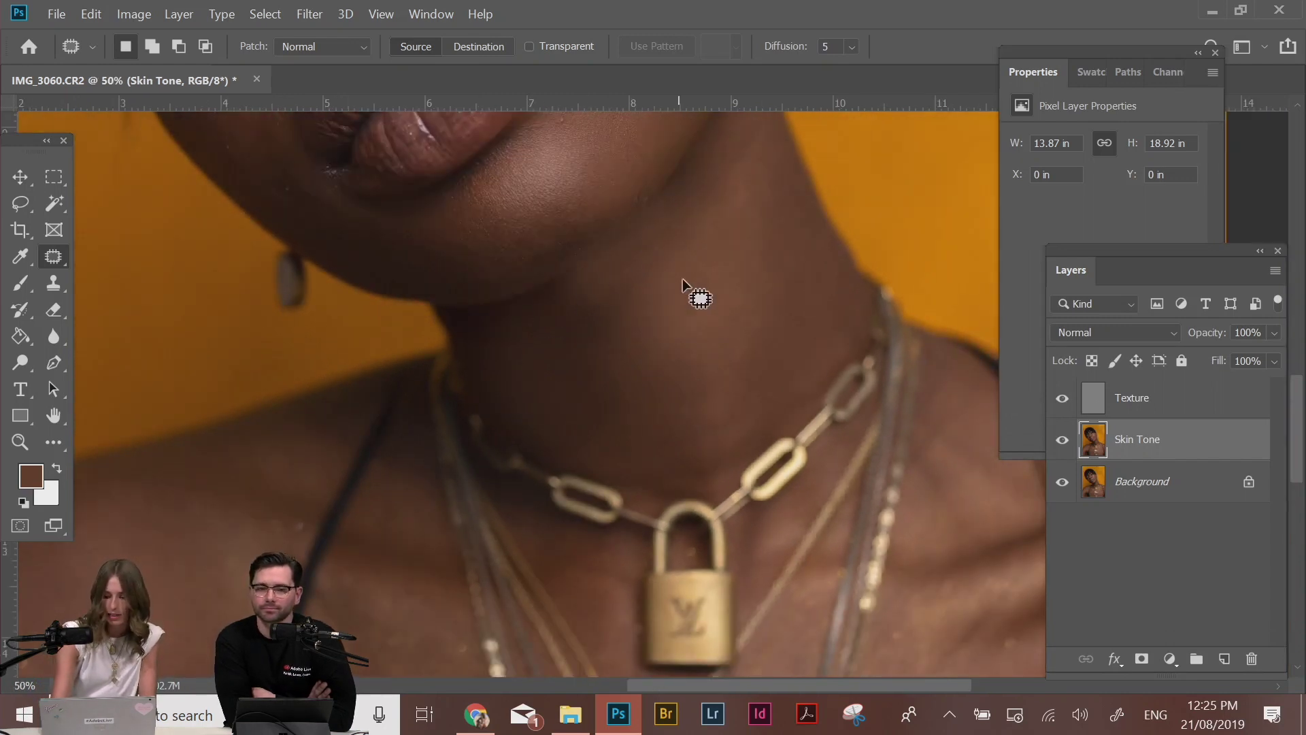
Sample the very dark brown in the neck shadow just below the jaw with the Brush
key("ctrl+plus")
left_click_drag(591, 261, 689, 386)
key("ctrl+plus")
left_click_drag(781, 475, 803, 507)
key("b")
left_click(557, 455, "alt")
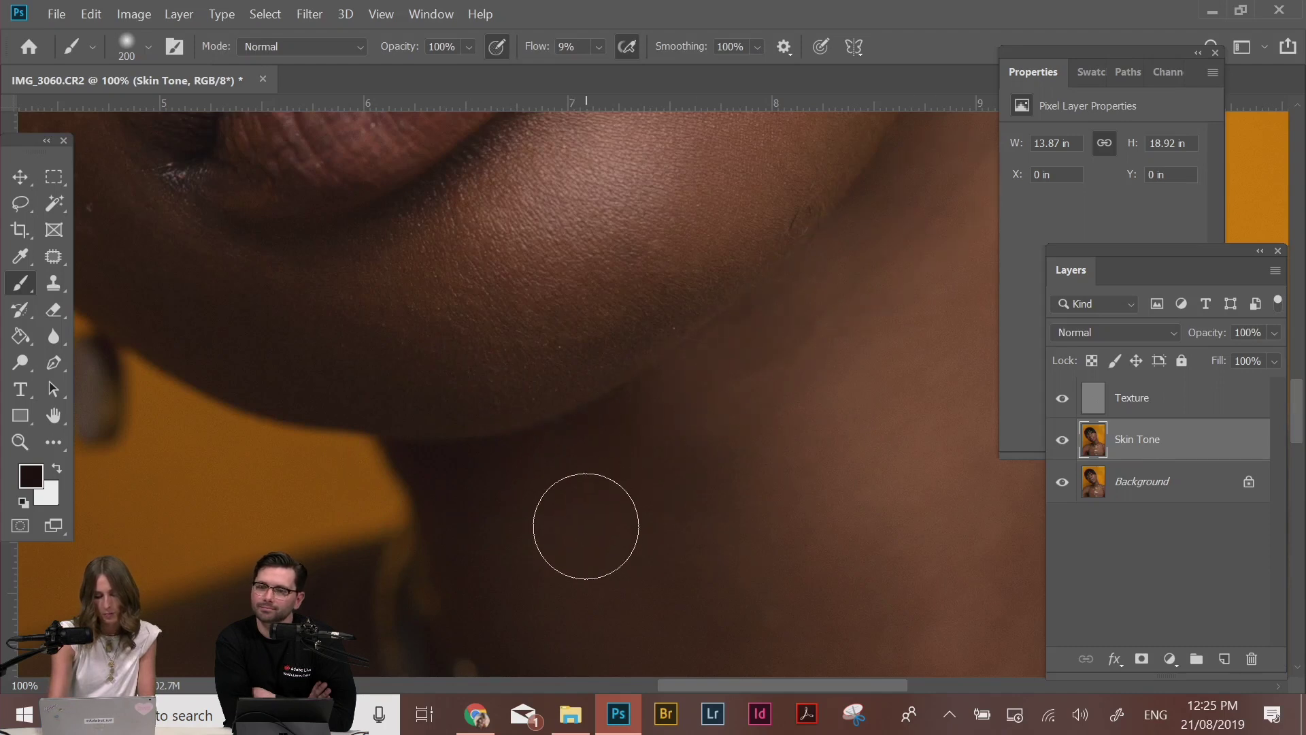
Examine the retouched neck within the whole portrait, and inspect the skin around the lips, nose and eye up close
key("ctrl+minus")
key("ctrl+minus")
key("ctrl+minus")
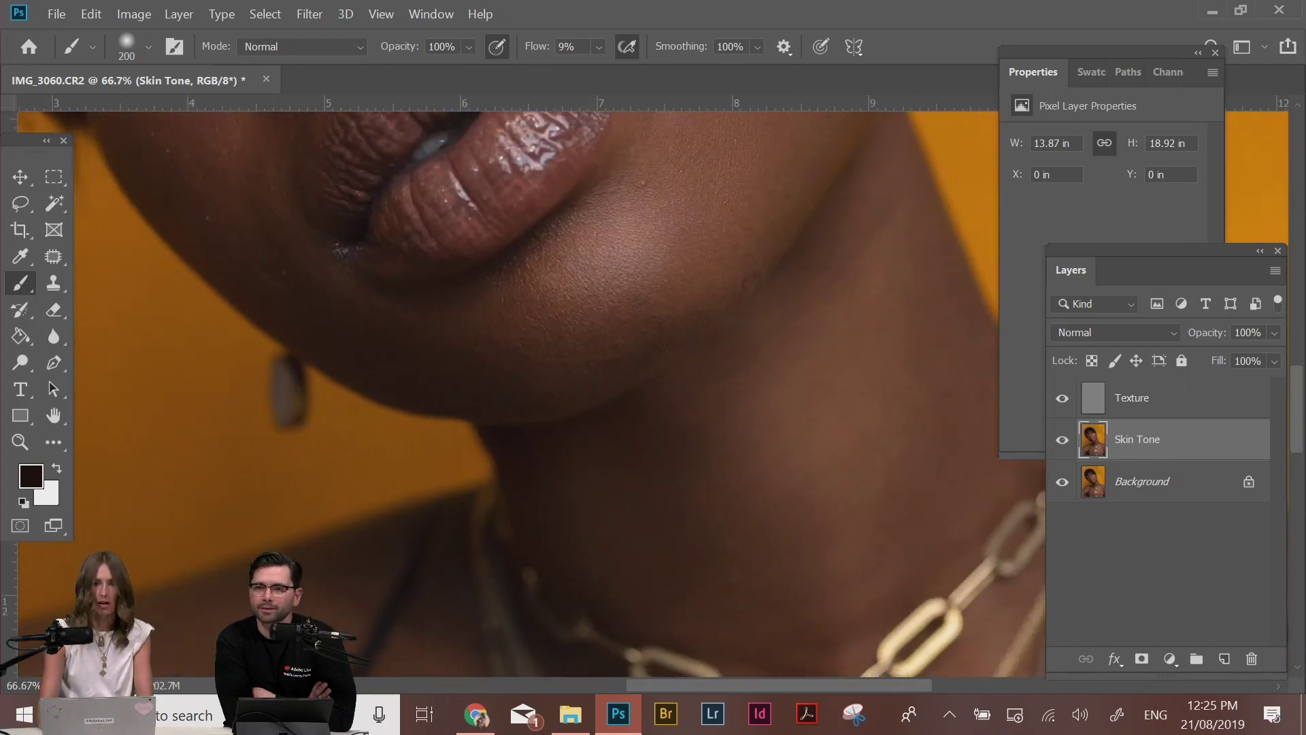
key("ctrl+minus")
key("ctrl+minus")
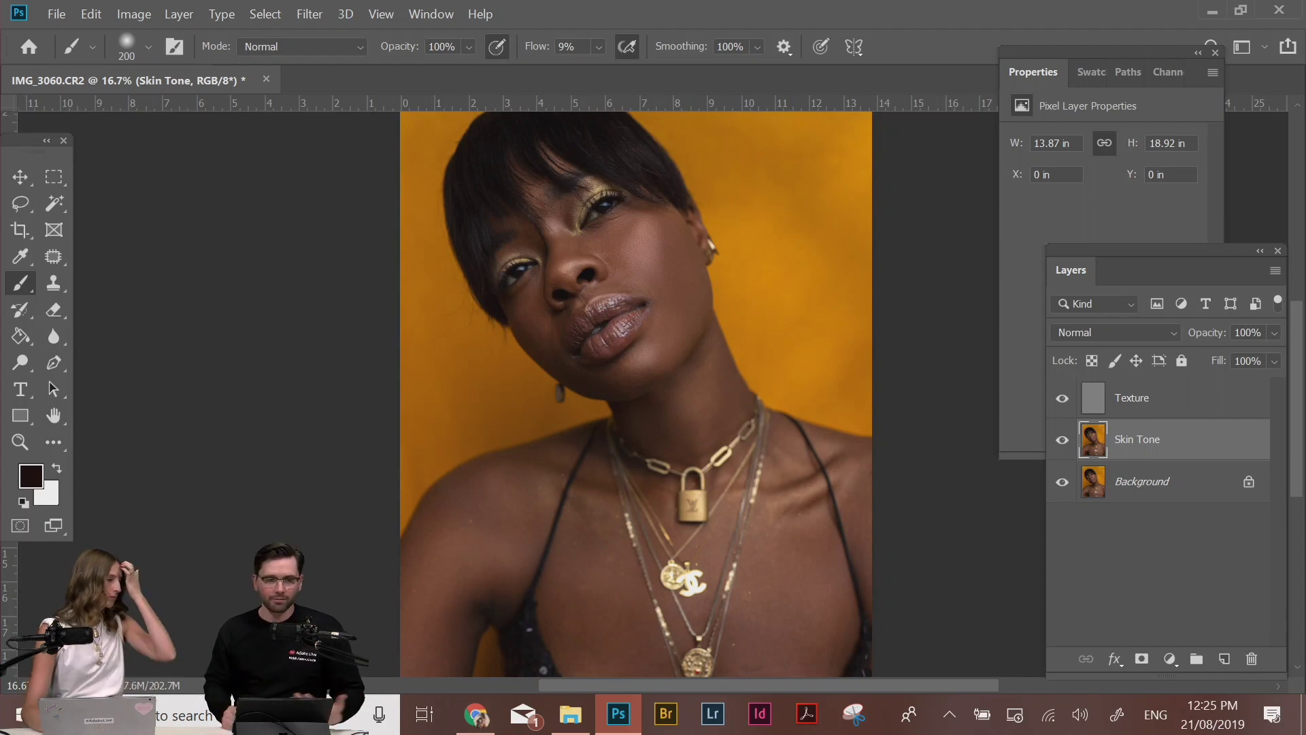
key("ctrl+plus")
key("ctrl+plus")
key("ctrl+plus")
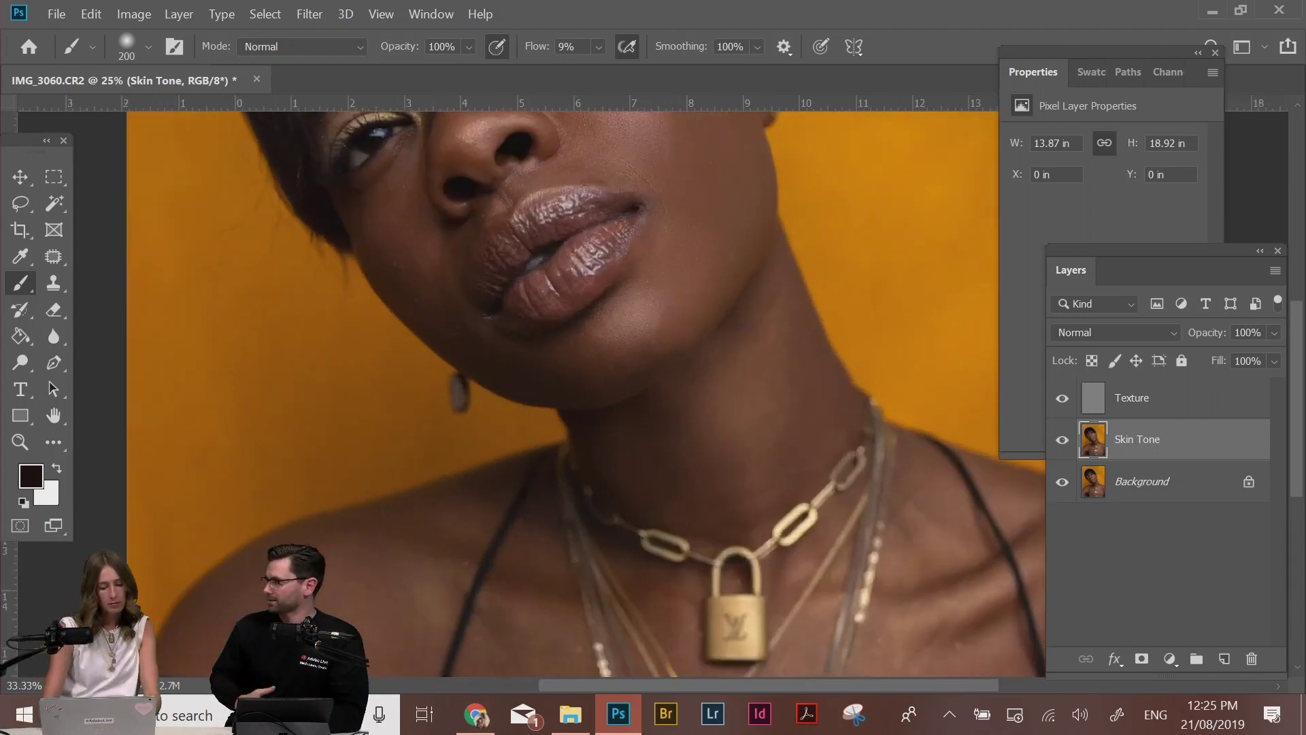
left_click_drag(526, 253, 606, 635)
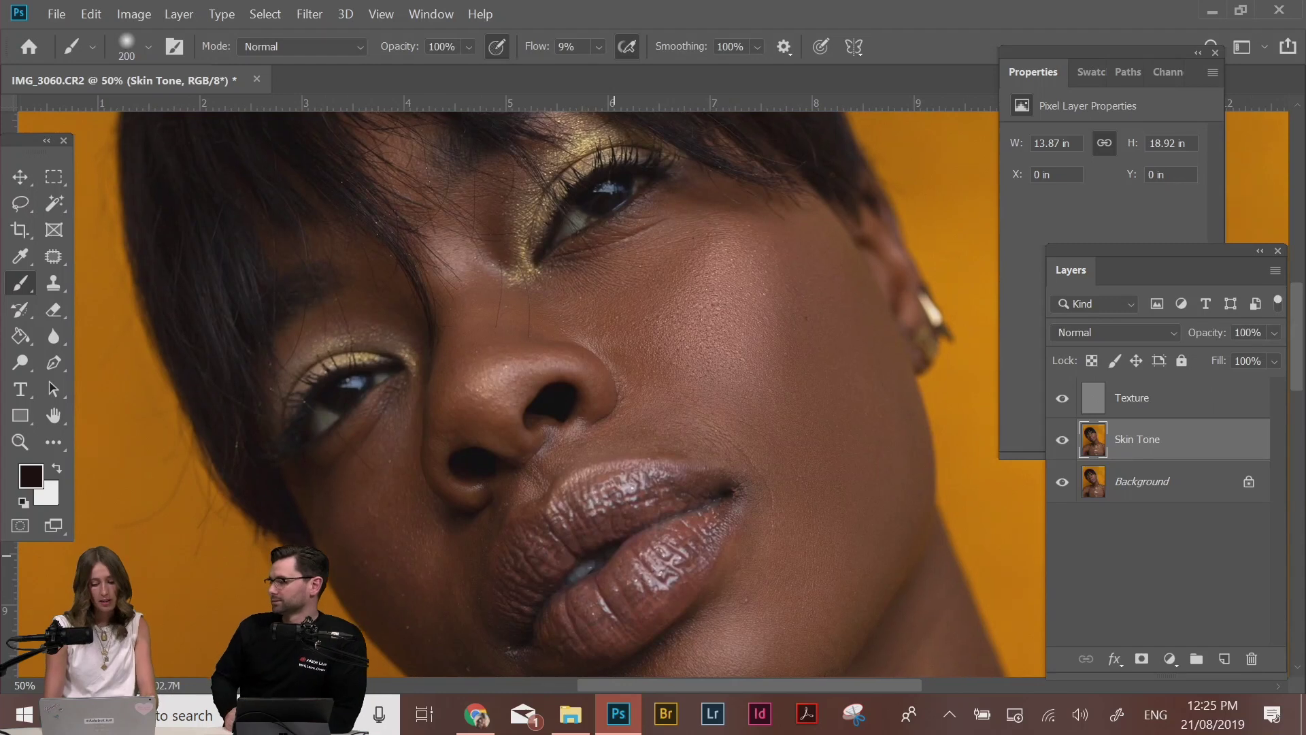
scroll(663, 391, "up", 1)
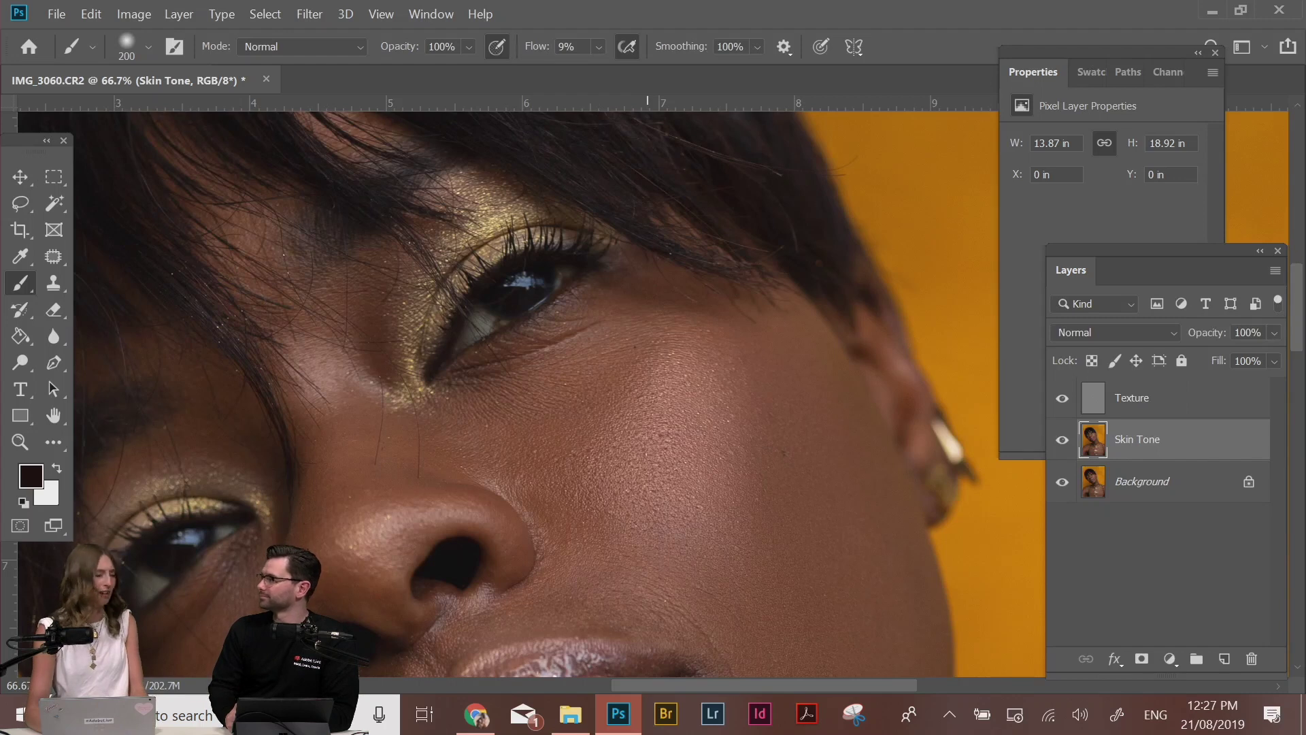
key("ctrl+plus")
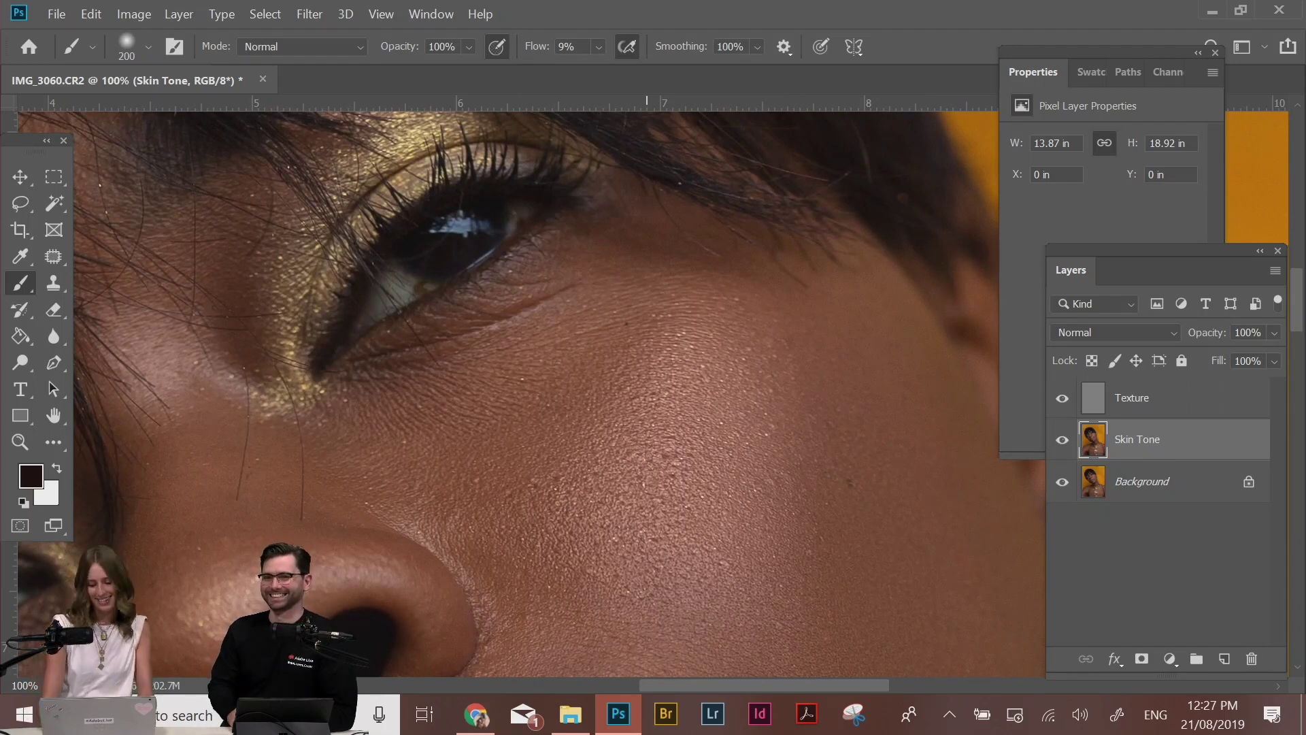
Enlarge the brush to size 300 for the cheek area beside the nose
key("bracketright")
key("bracketright")
left_click_drag(831, 481, 840, 415)
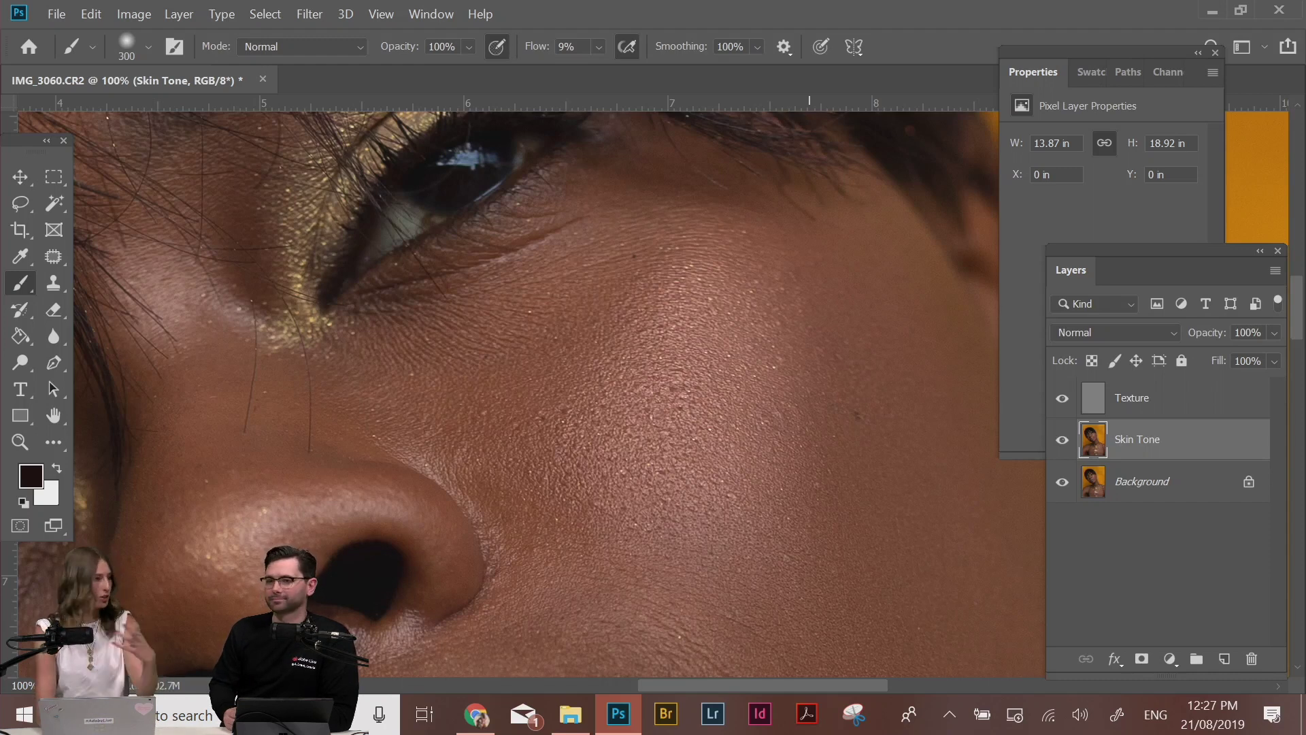
Switch to the Patch tool and make the Texture layer active for the skin between the eye and nose
key("j")
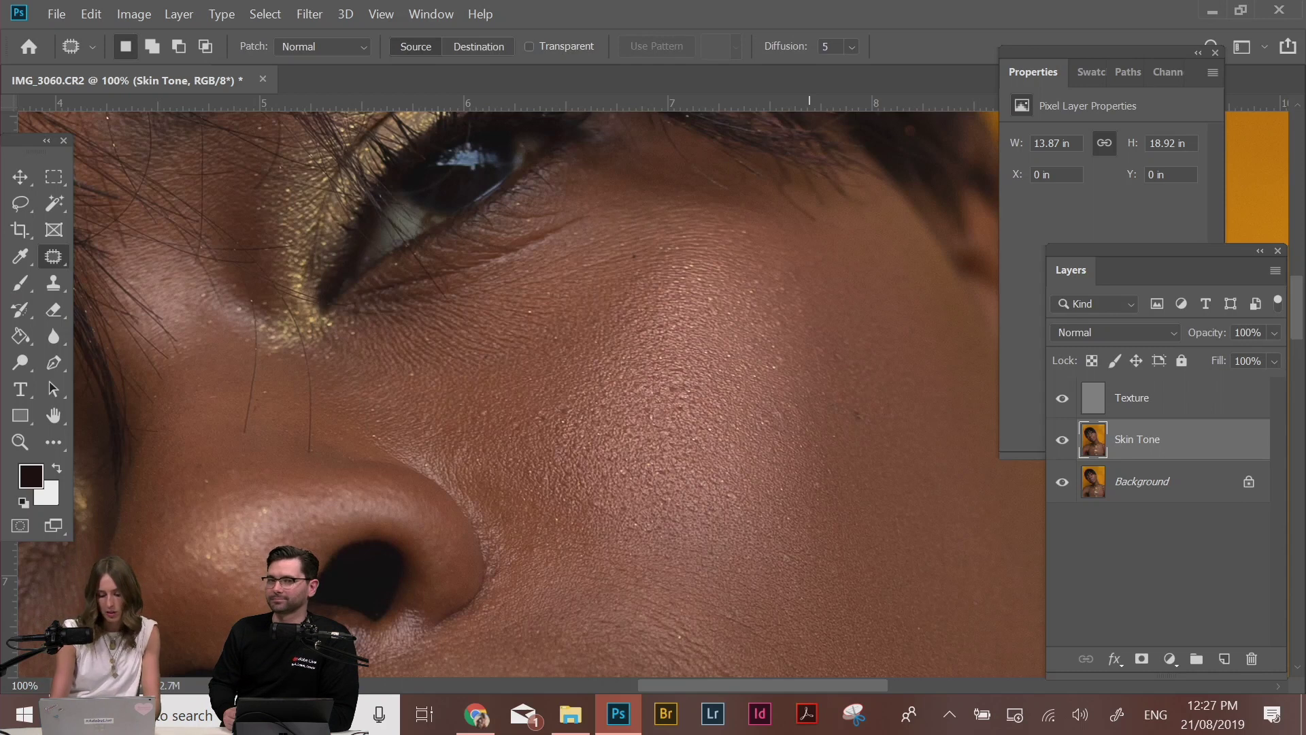
key("ctrl+plus")
left_click_drag(483, 429, 641, 572)
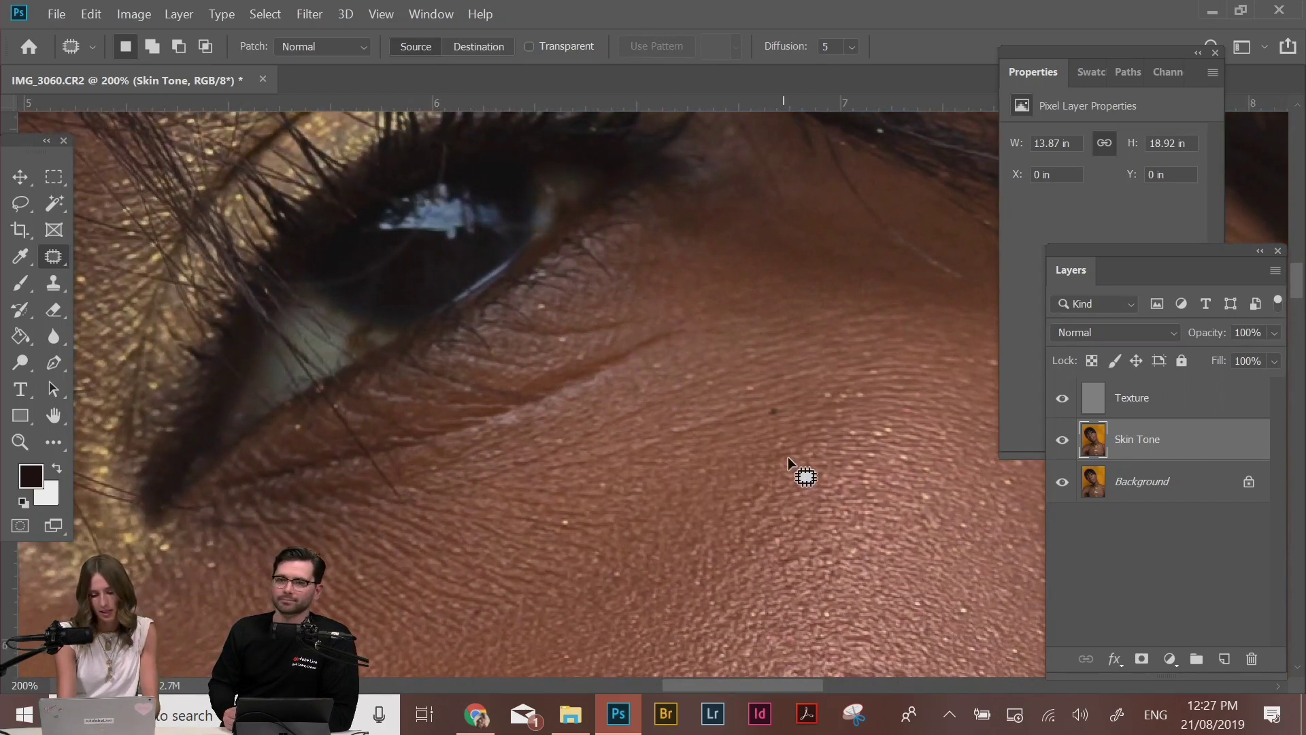
left_click(1126, 403)
left_click_drag(892, 501, 696, 396)
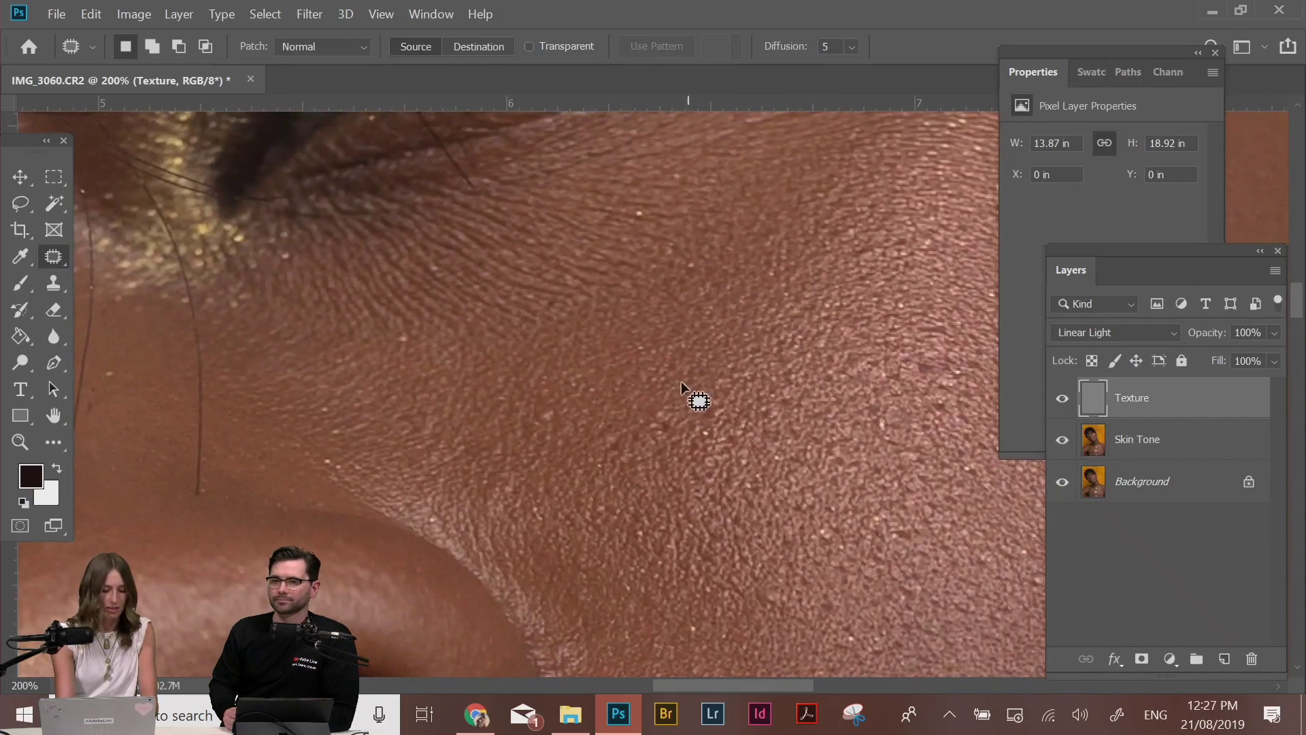
left_click_drag(624, 452, 721, 413)
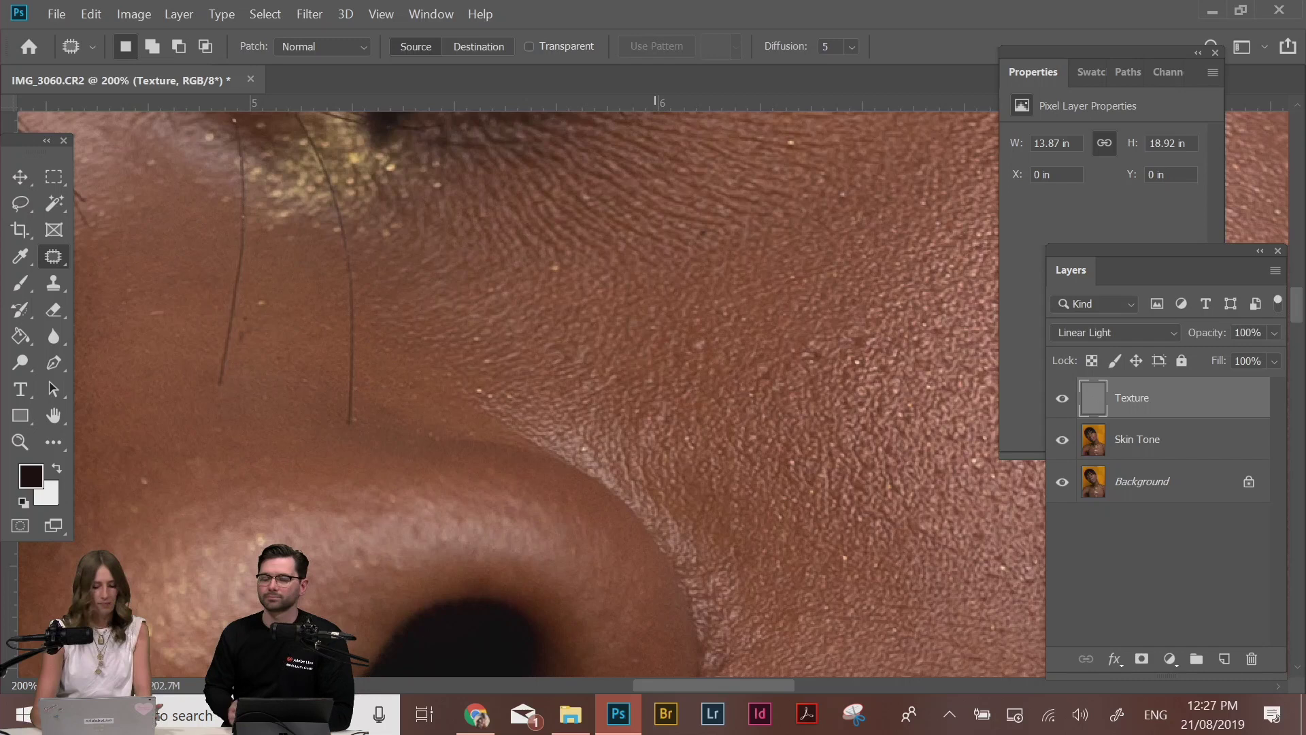
key("ctrl+minus")
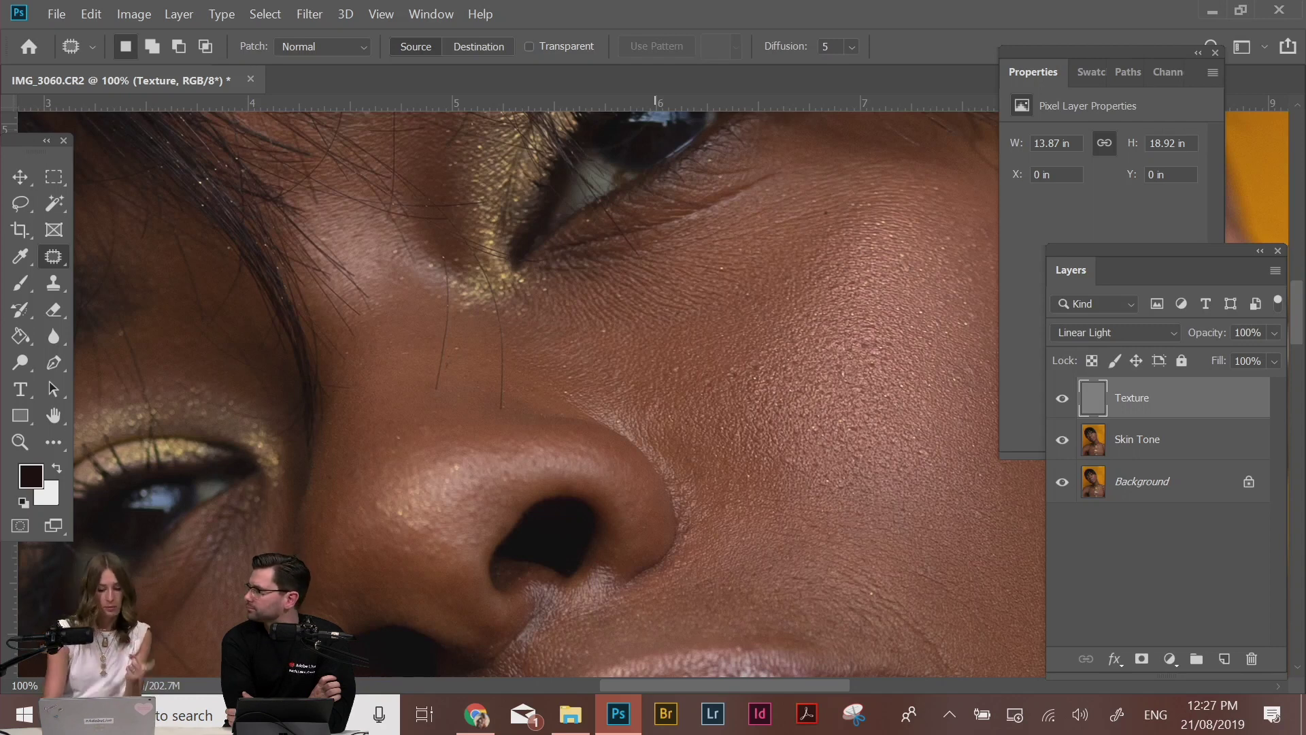
Open 190718000003530018.jpg from the ADOBE LIVE folder in Photoshop, keeping its existing Camera Raw settings
left_click(570, 714)
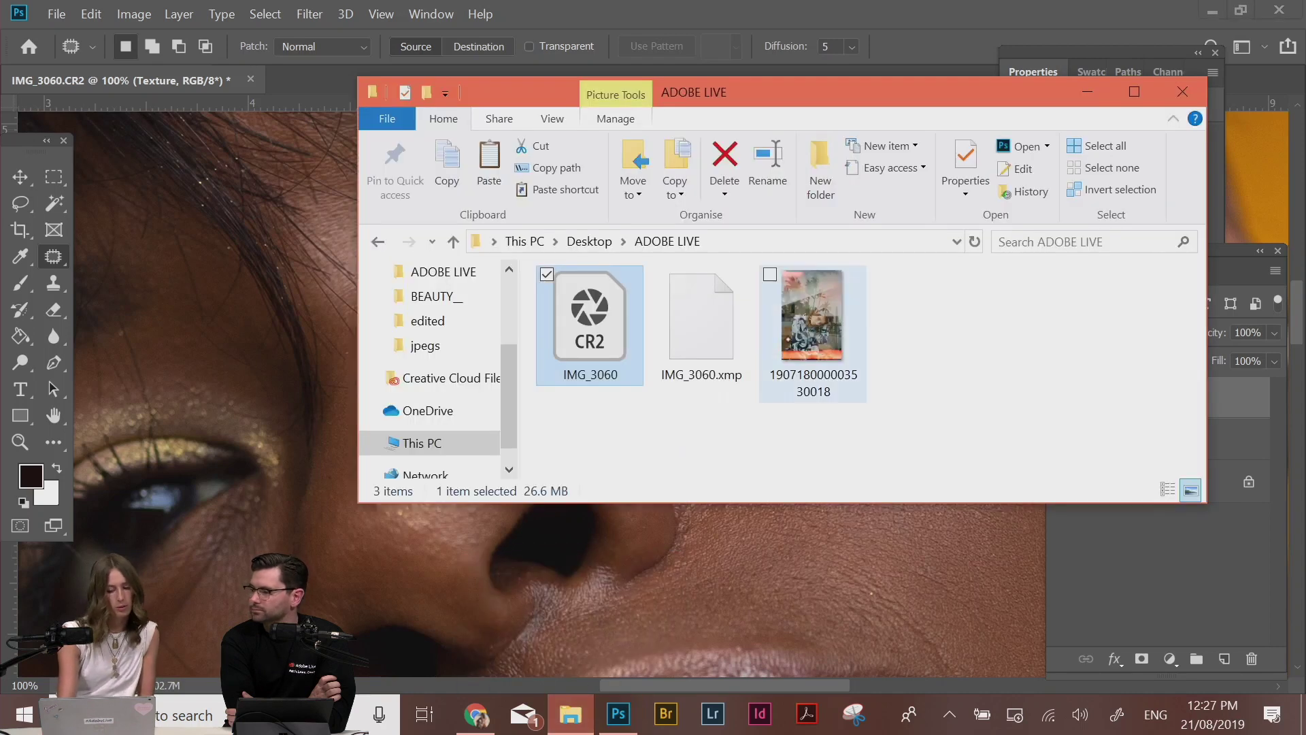
left_click(811, 320)
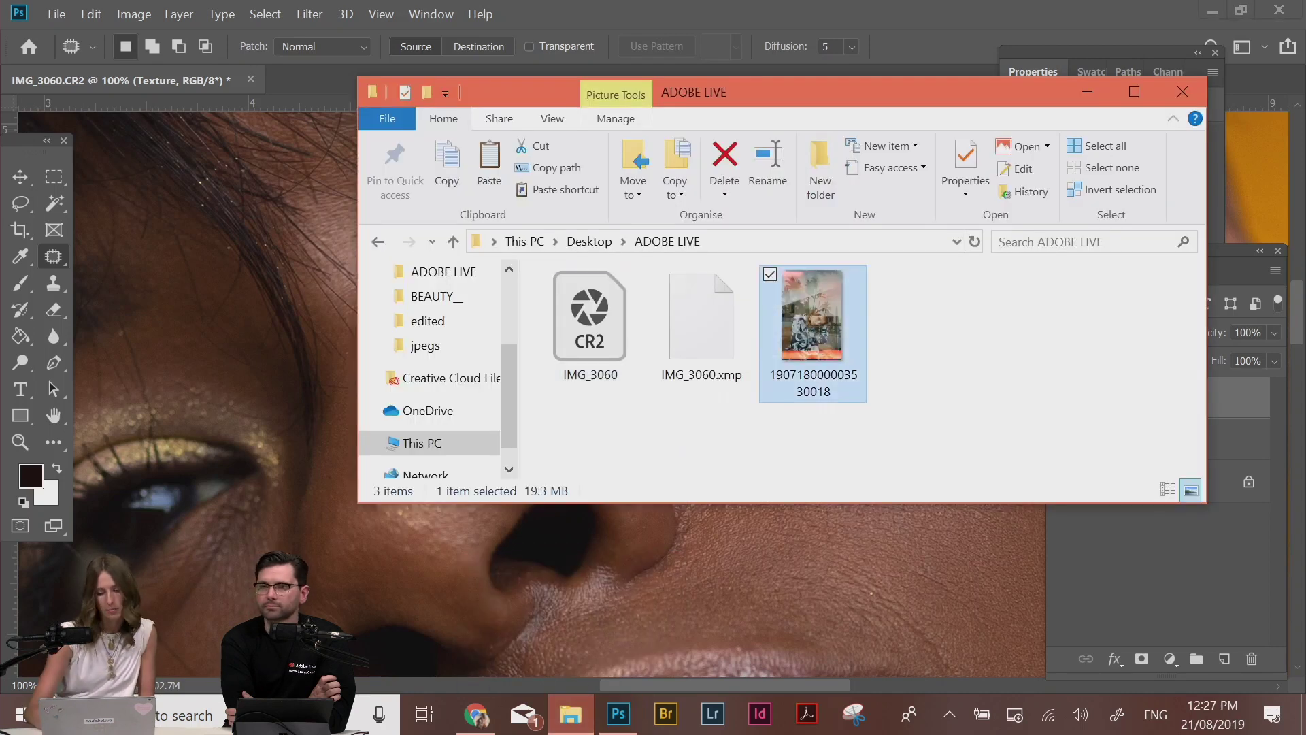
right_click(834, 317)
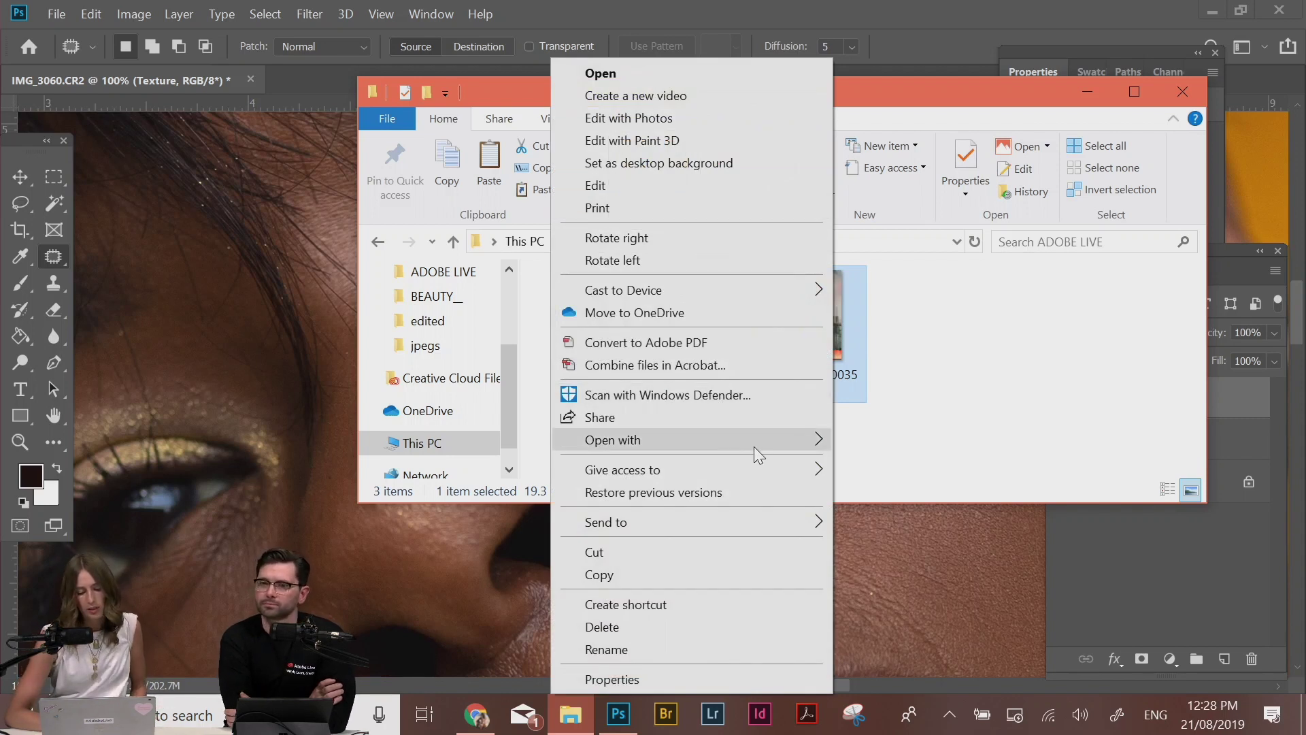
mouse_move(754, 442)
left_click(875, 487)
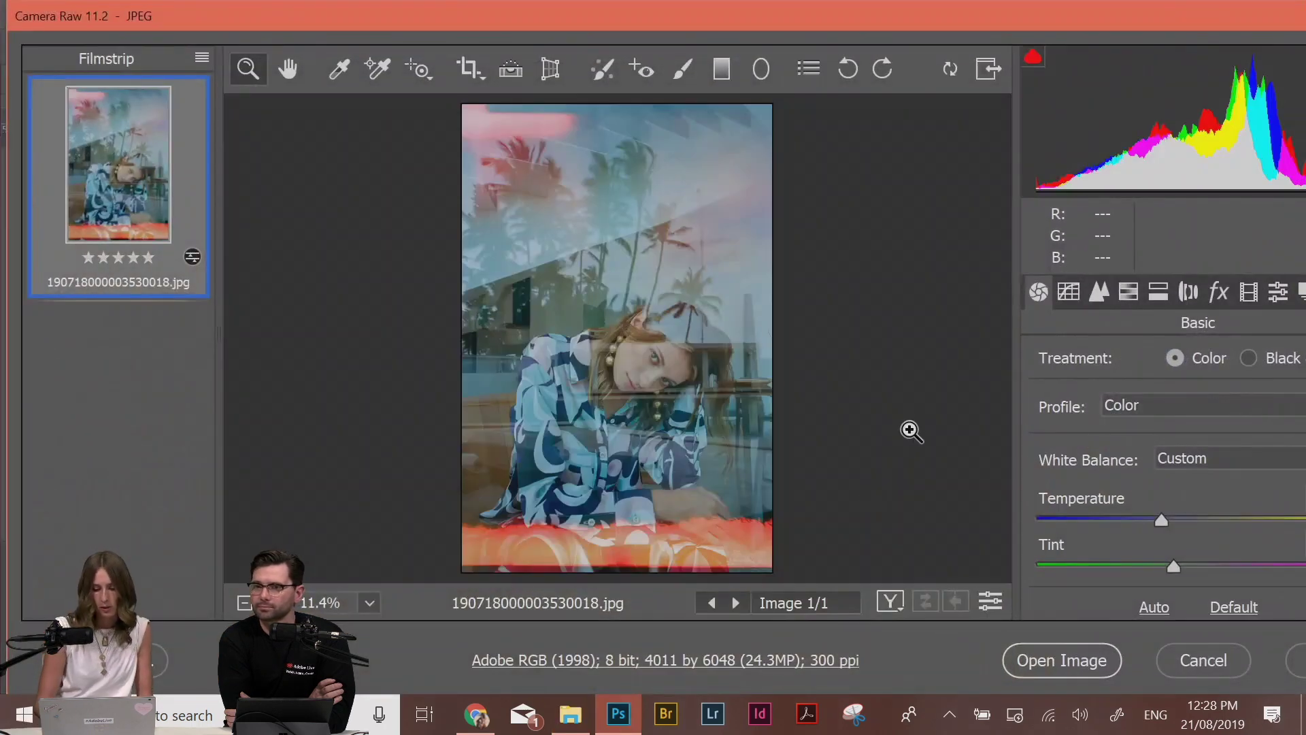
left_click_drag(912, 26, 621, 7)
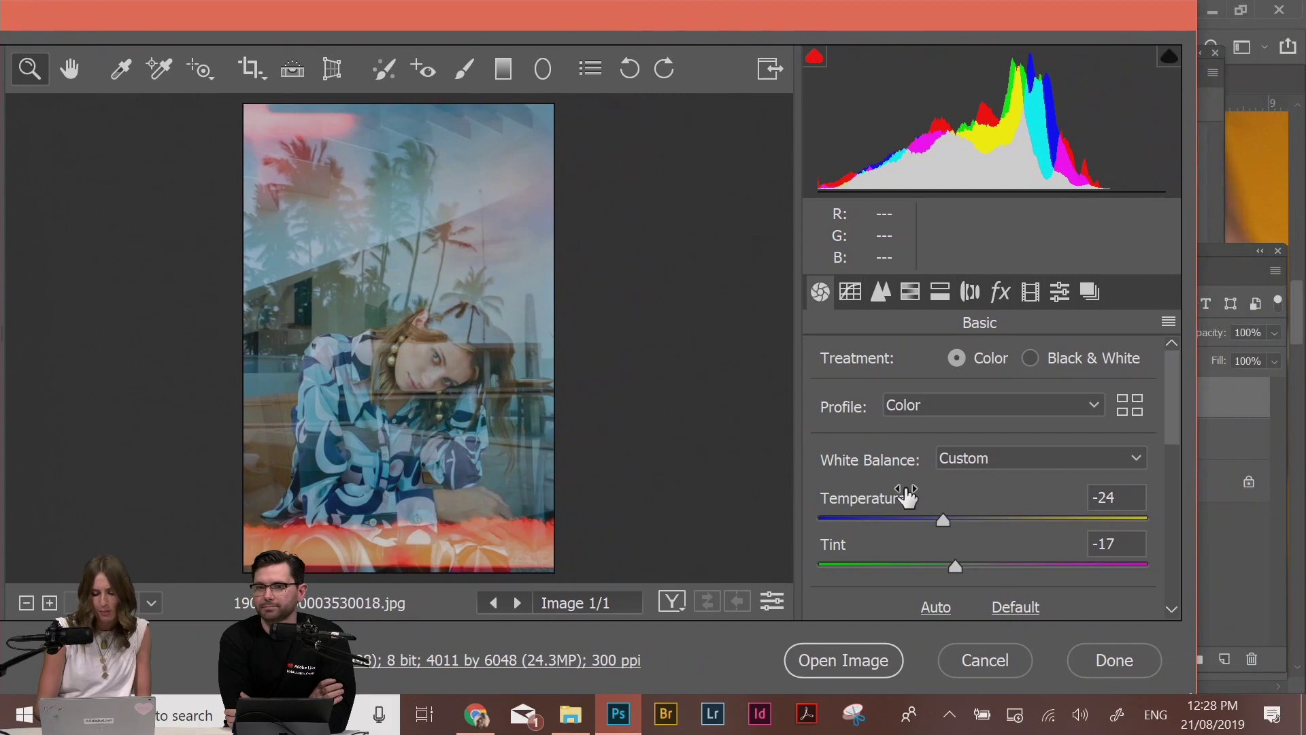
scroll(904, 495, "down", 5)
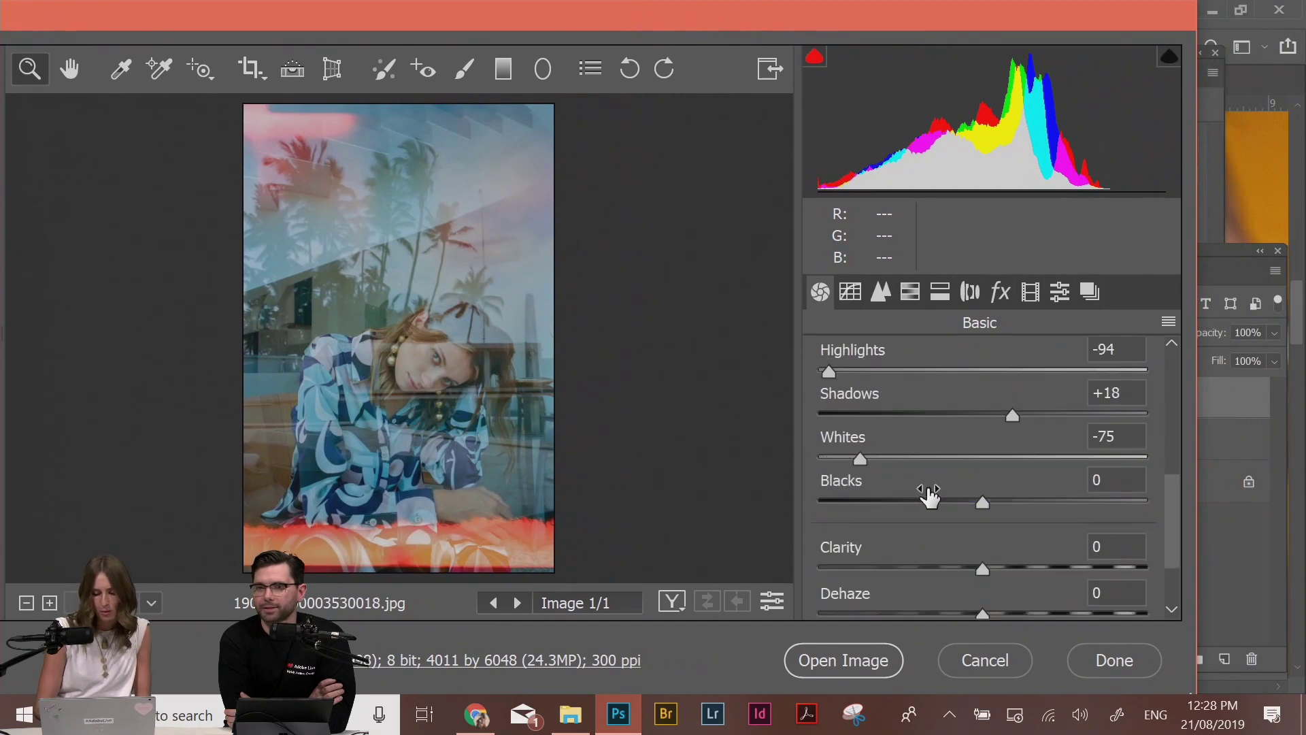
left_click(838, 663)
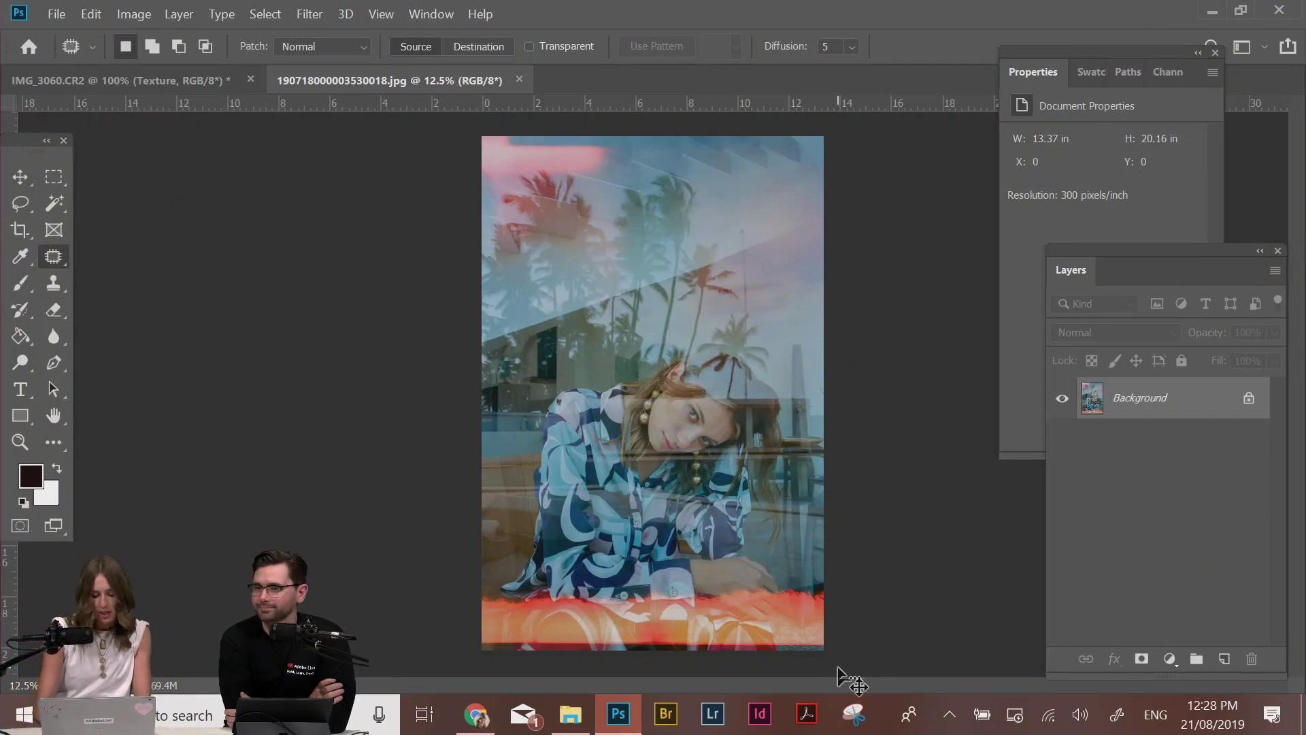
Duplicate the Background layer of the palm-tree portrait twice and make the lower copy active, with the woman's face in close view
key("ctrl+j")
key("ctrl+j")
left_click(1156, 445)
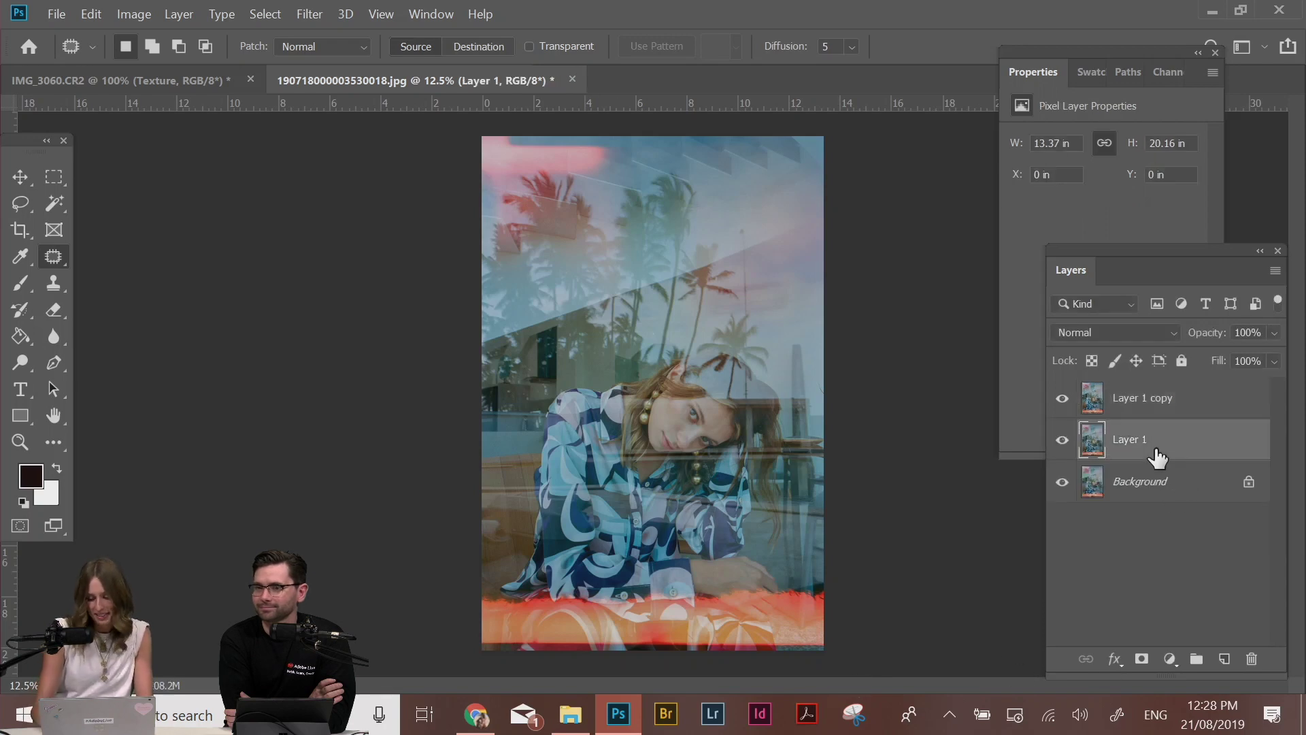
key("ctrl+plus")
key("ctrl+plus")
key("ctrl+plus")
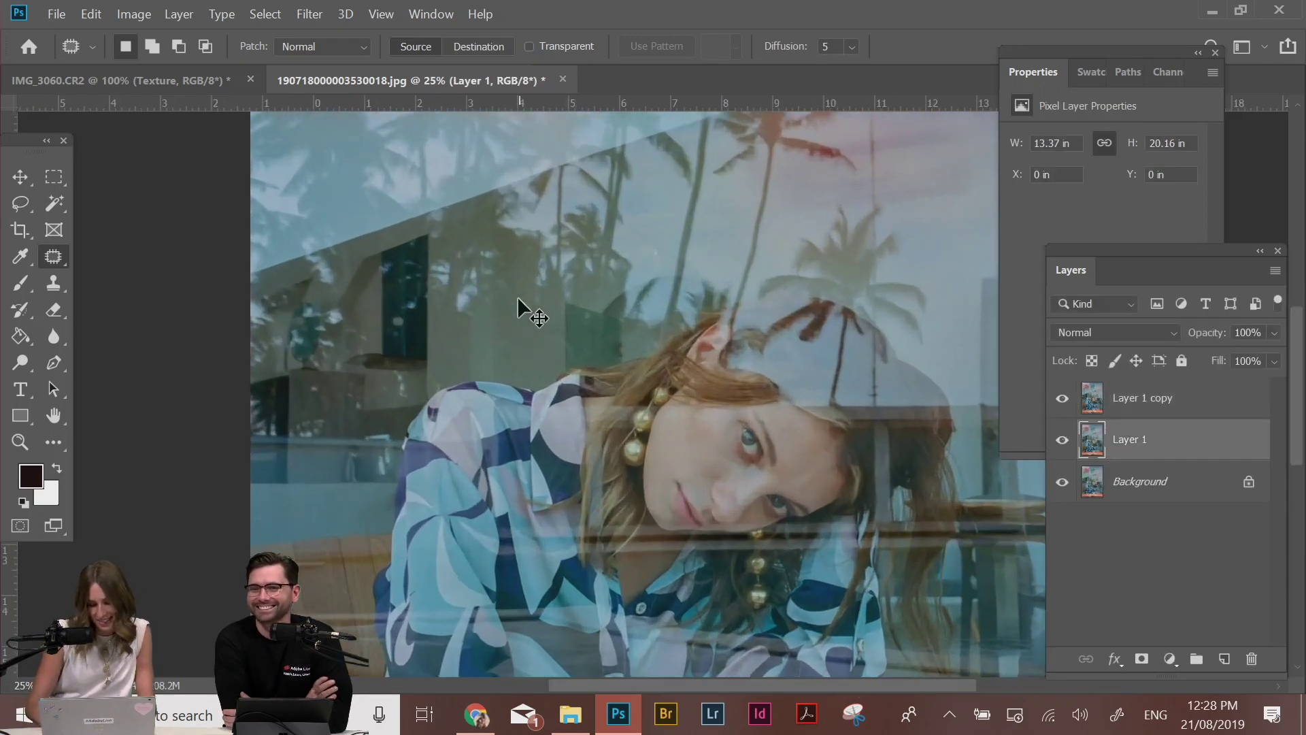
key("ctrl+plus")
key("ctrl+plus")
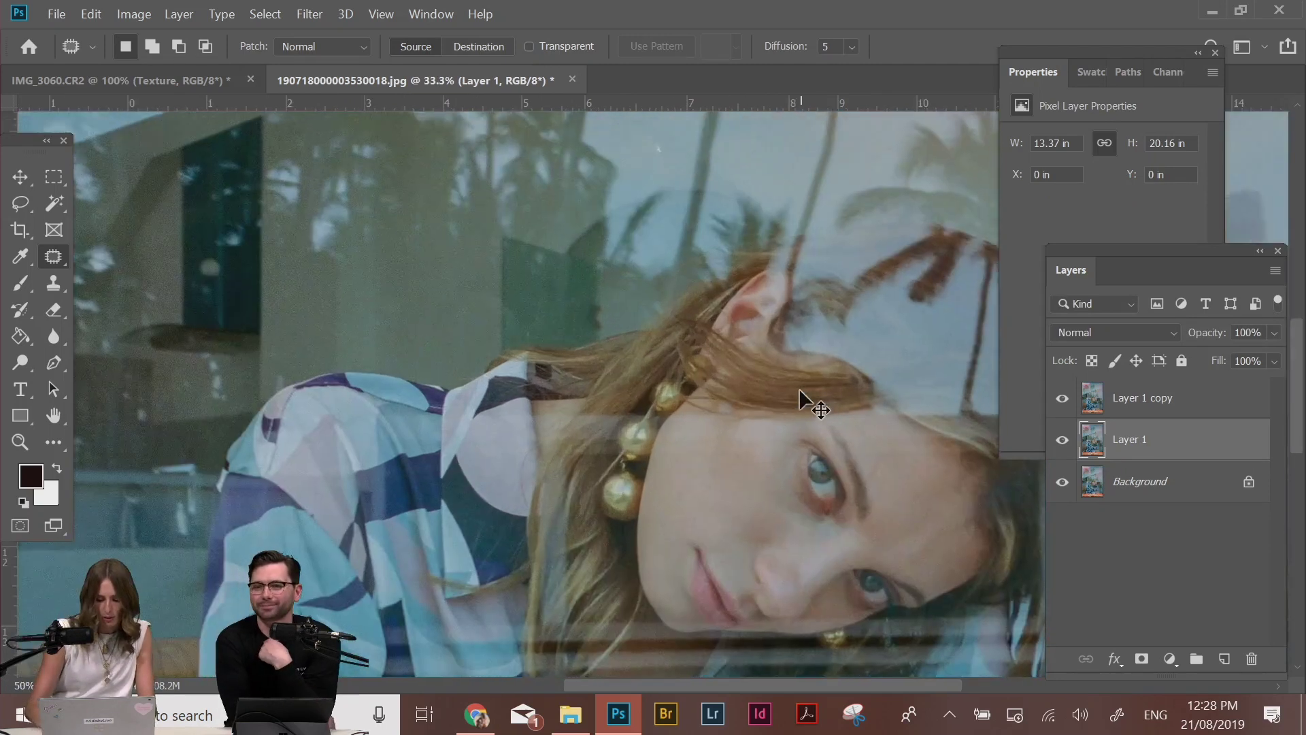
key("ctrl+plus")
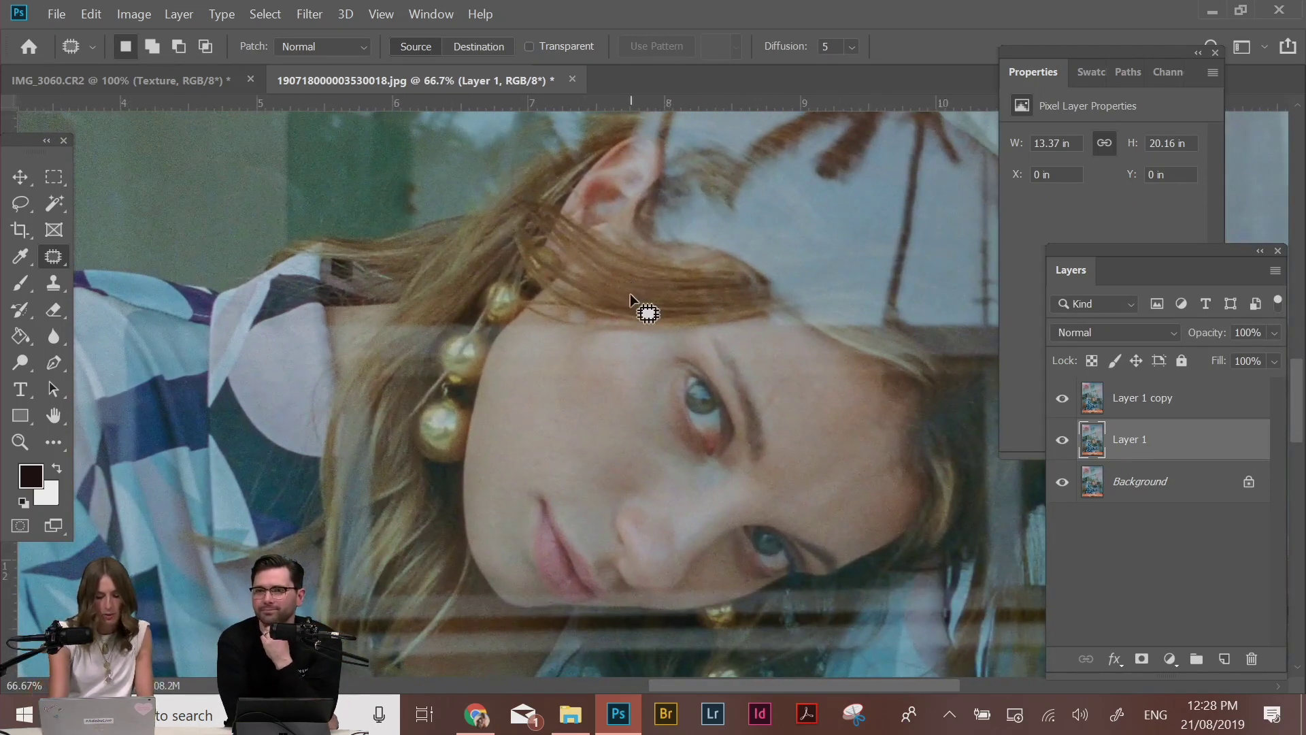
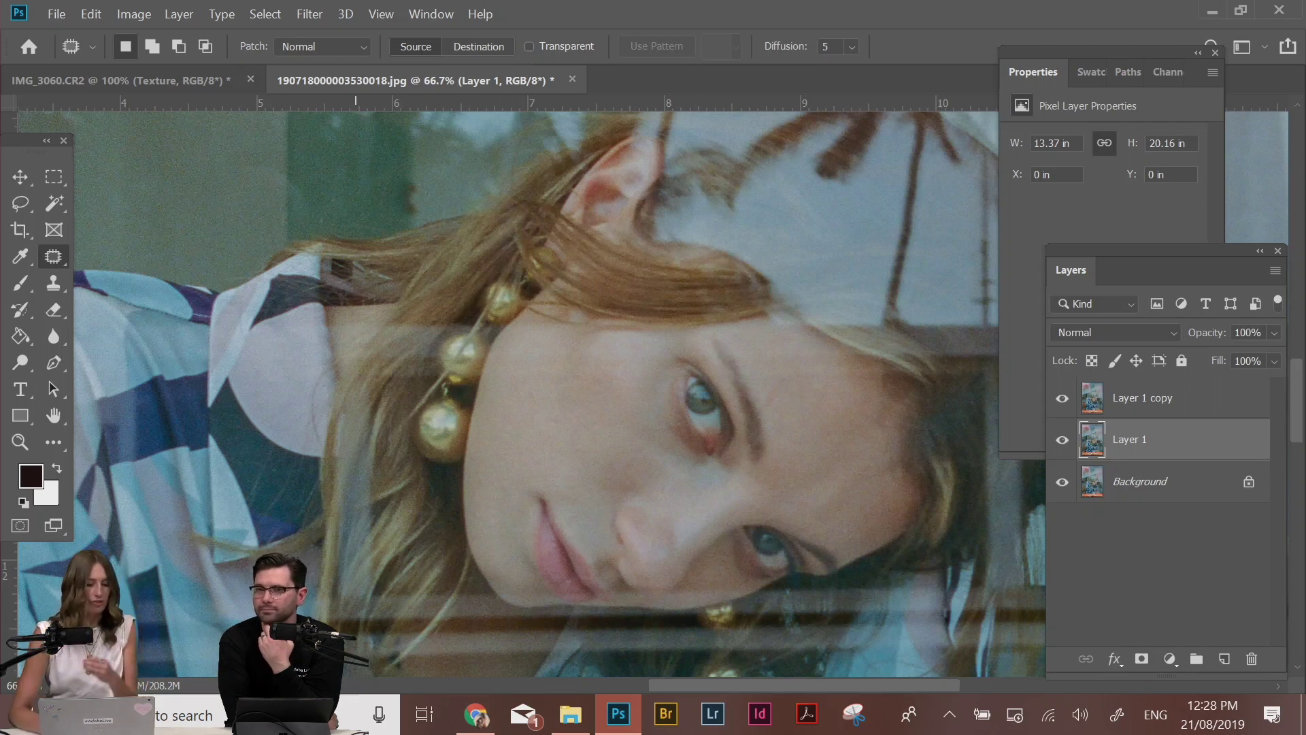
Return to IMG_3060.CR2 and examine the skin texture and stray hairs between the eye and nose
key("ctrl+Tab")
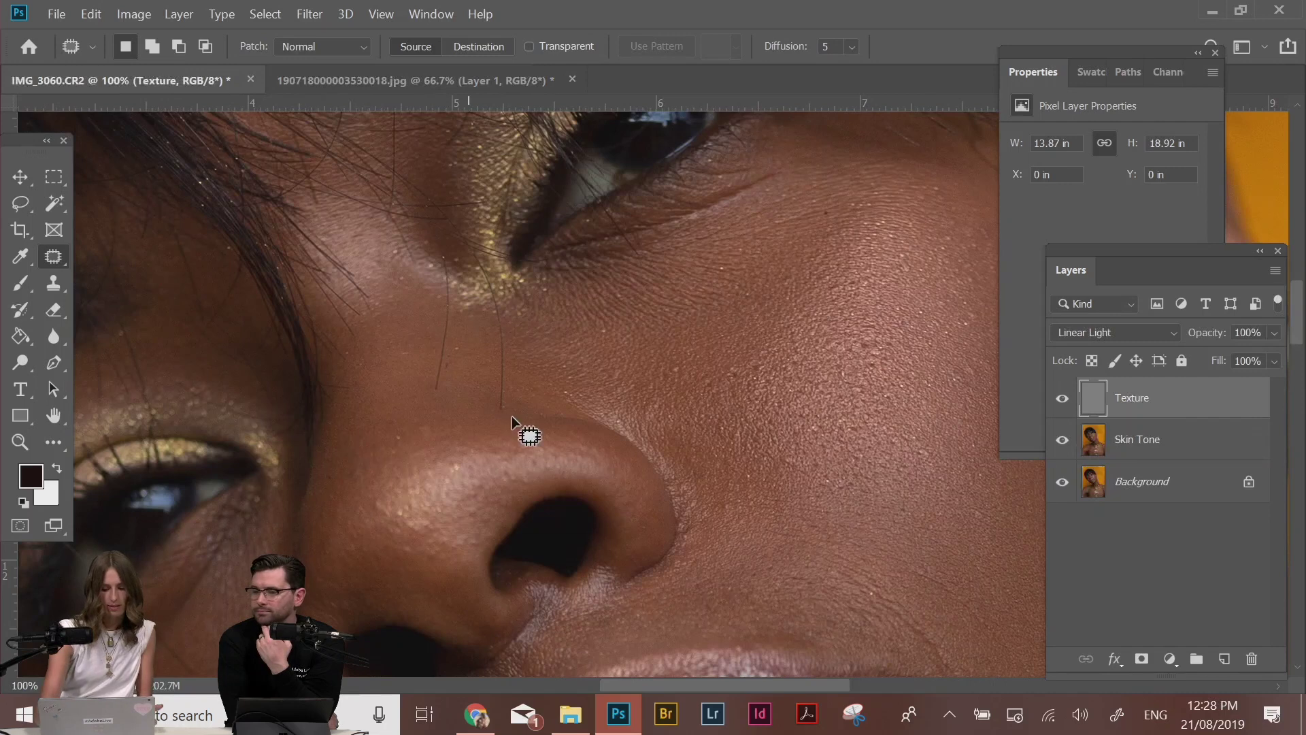
key("ctrl+plus")
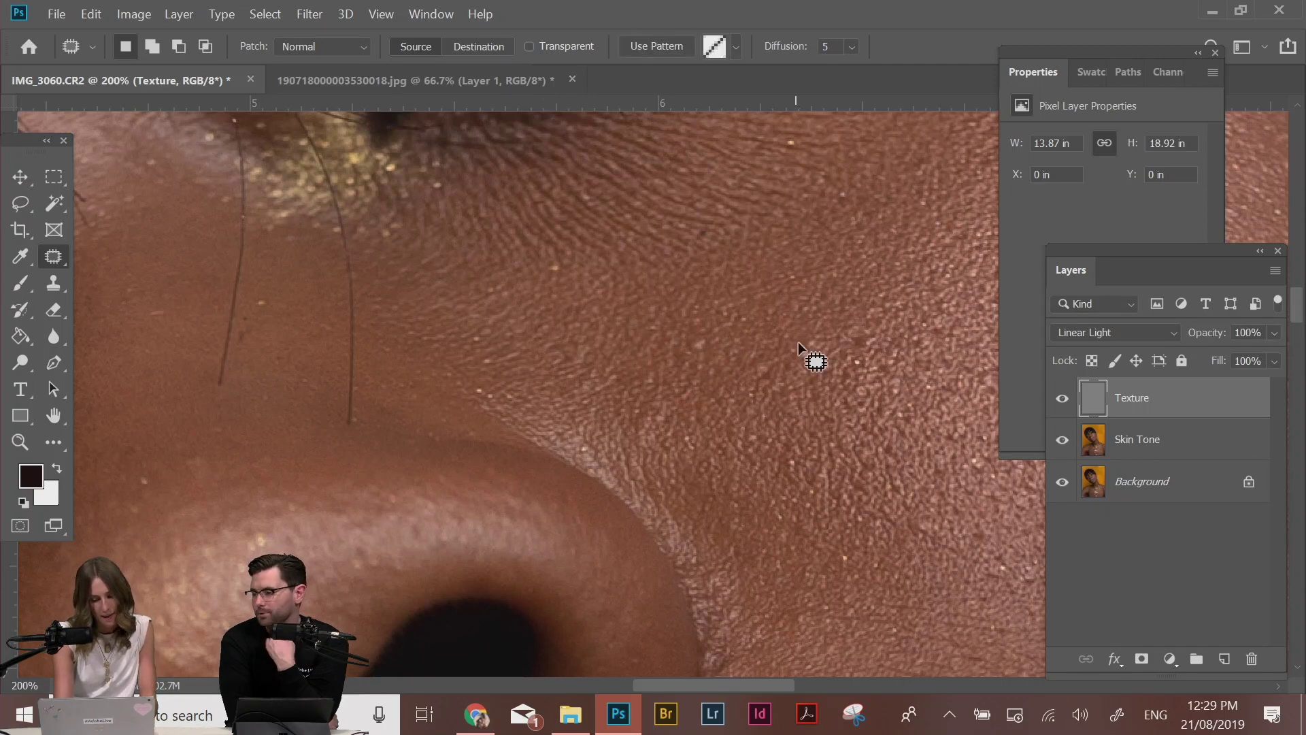
key("ctrl+minus")
key("ctrl+minus")
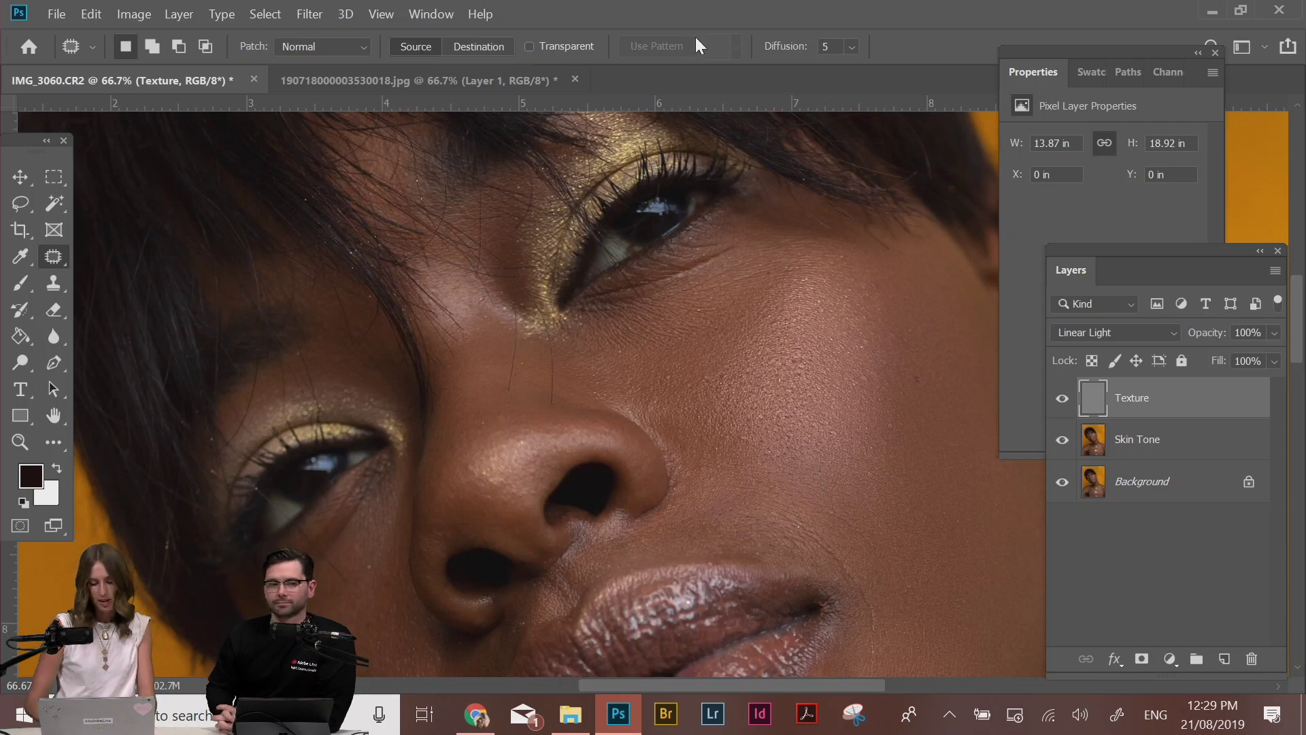
key("ctrl+plus")
key("ctrl+plus")
left_click_drag(784, 363, 763, 416)
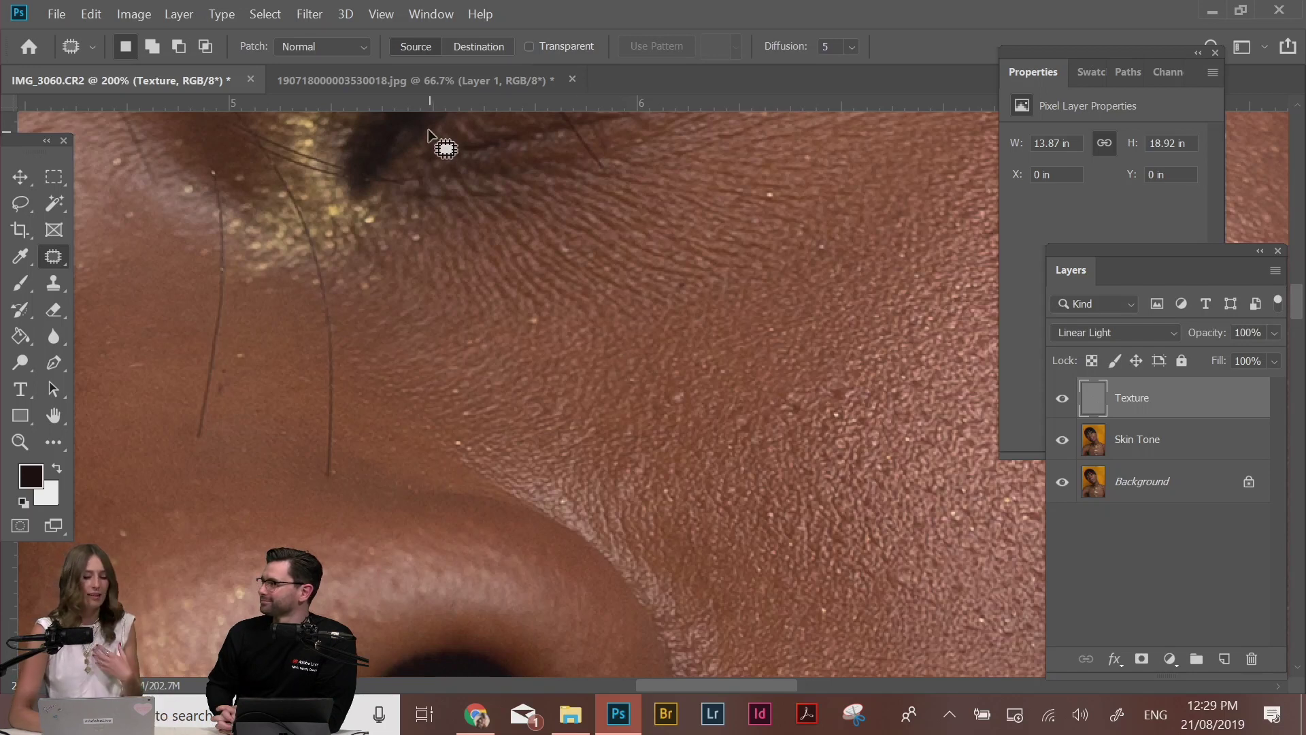
View the whole palm-tree portrait in 190718000003530018.jpg and return to IMG_3060.CR2
left_click(408, 82)
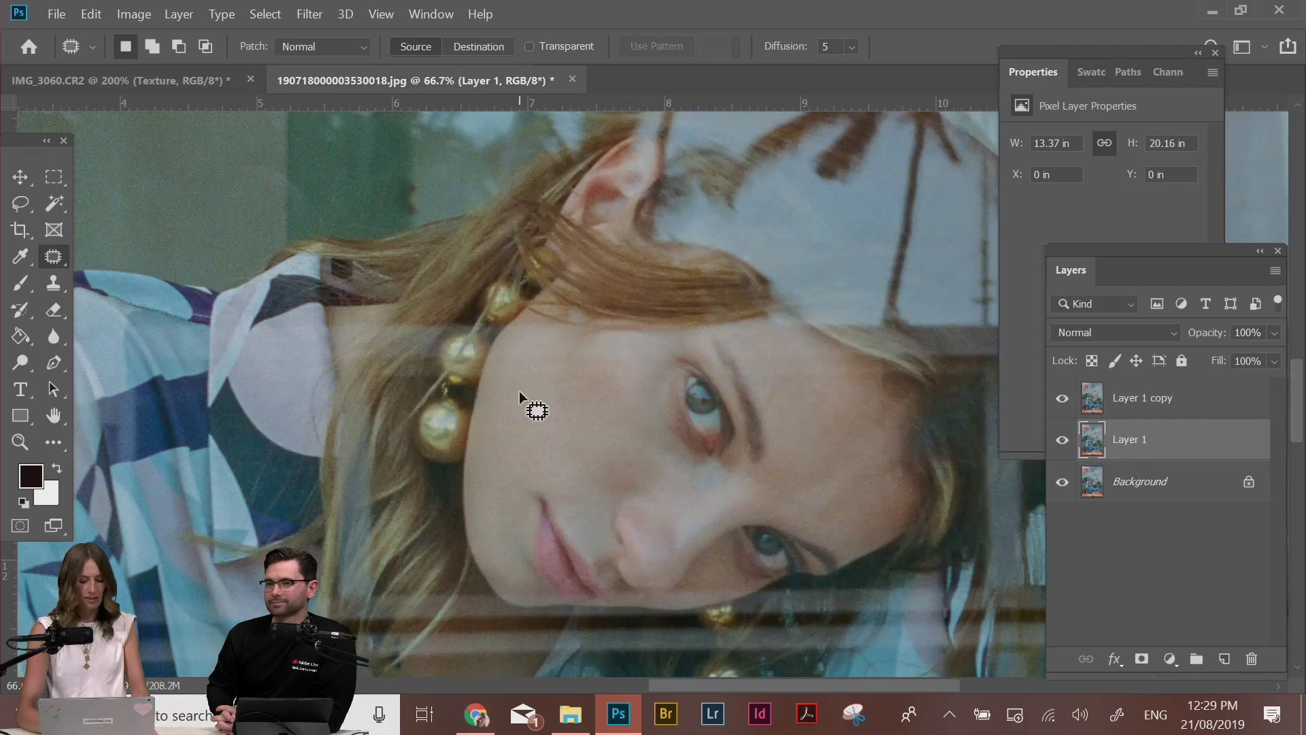
key("ctrl+minus")
key("ctrl+minus")
key("ctrl+minus")
key("ctrl+minus")
key("ctrl+minus")
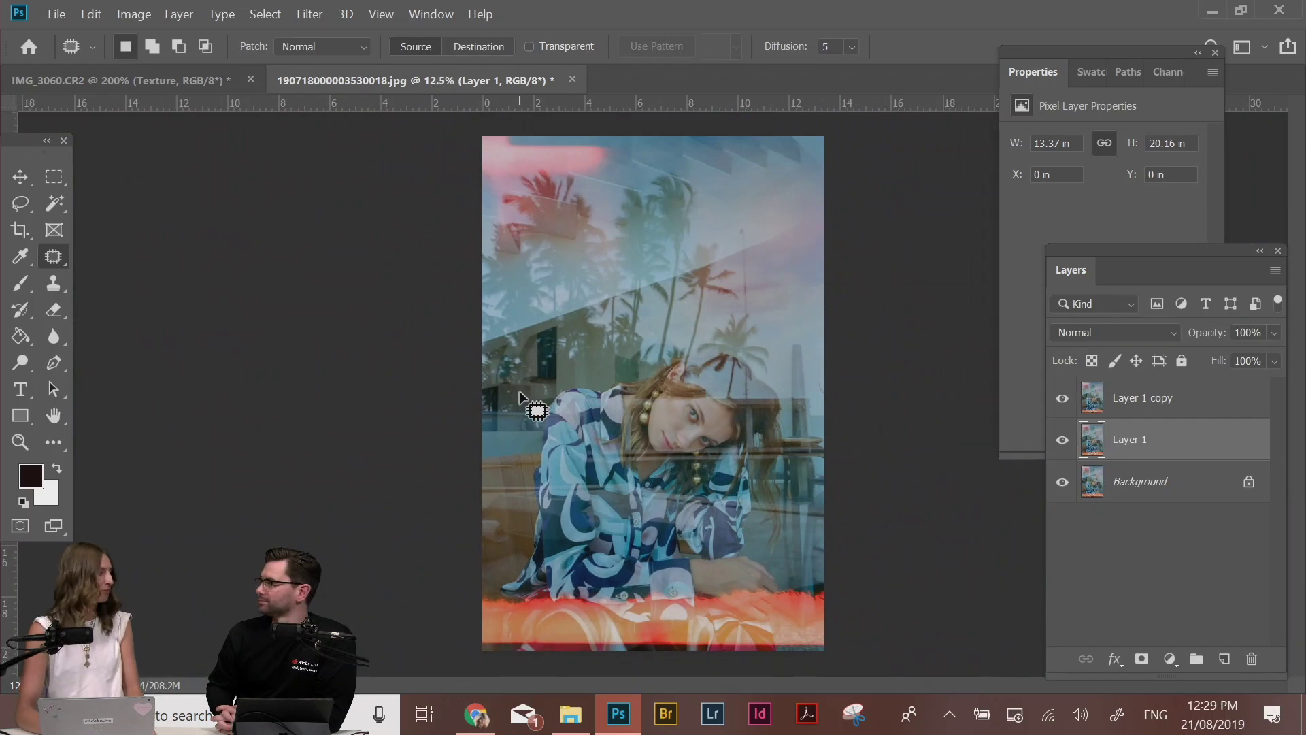
left_click(149, 76)
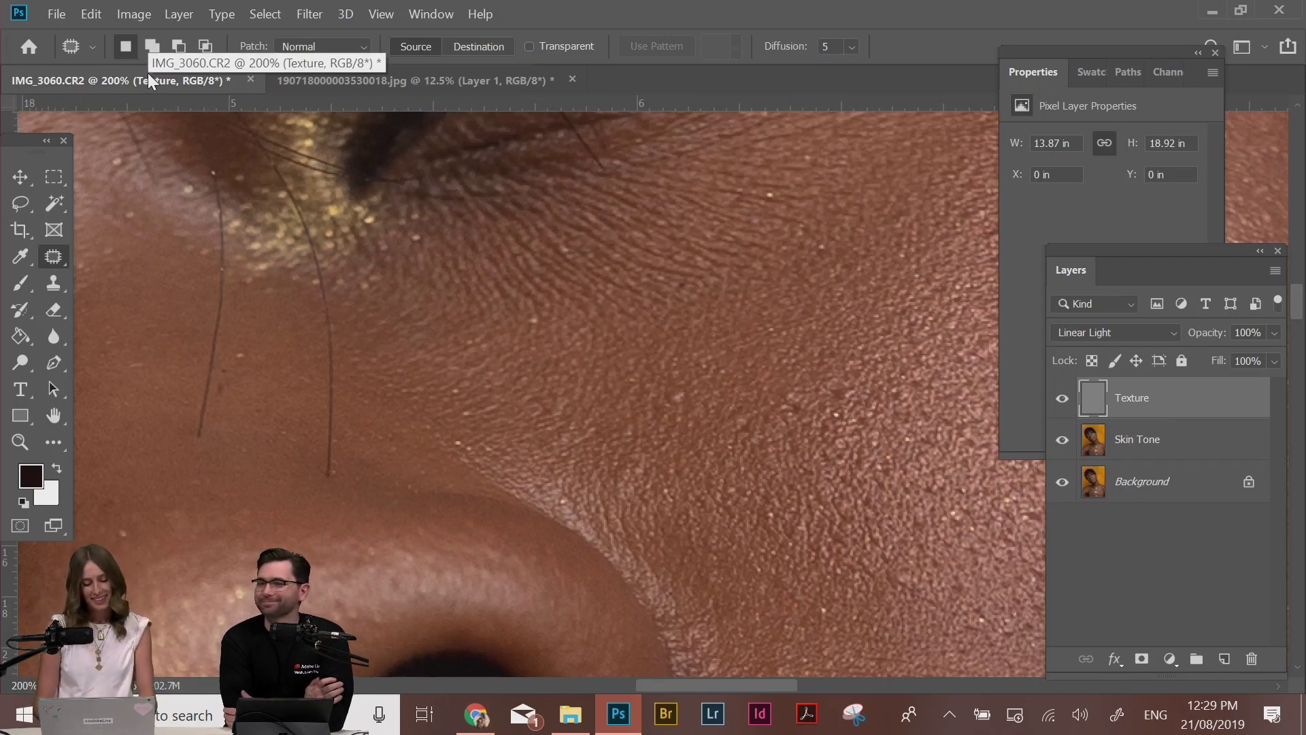
Hide the Texture layer, examine the smooth skin tones across the face, neck and chest, and show the layer again
key("ctrl+plus")
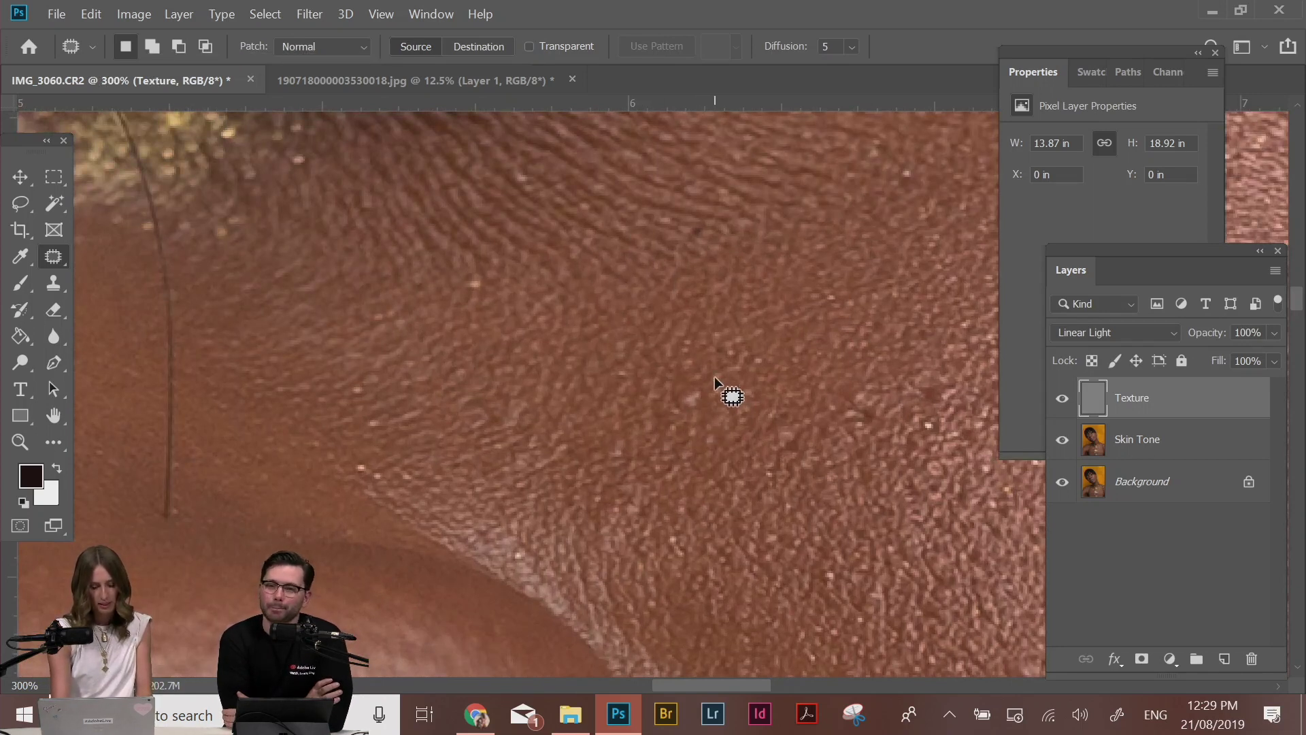
left_click_drag(910, 422, 688, 417)
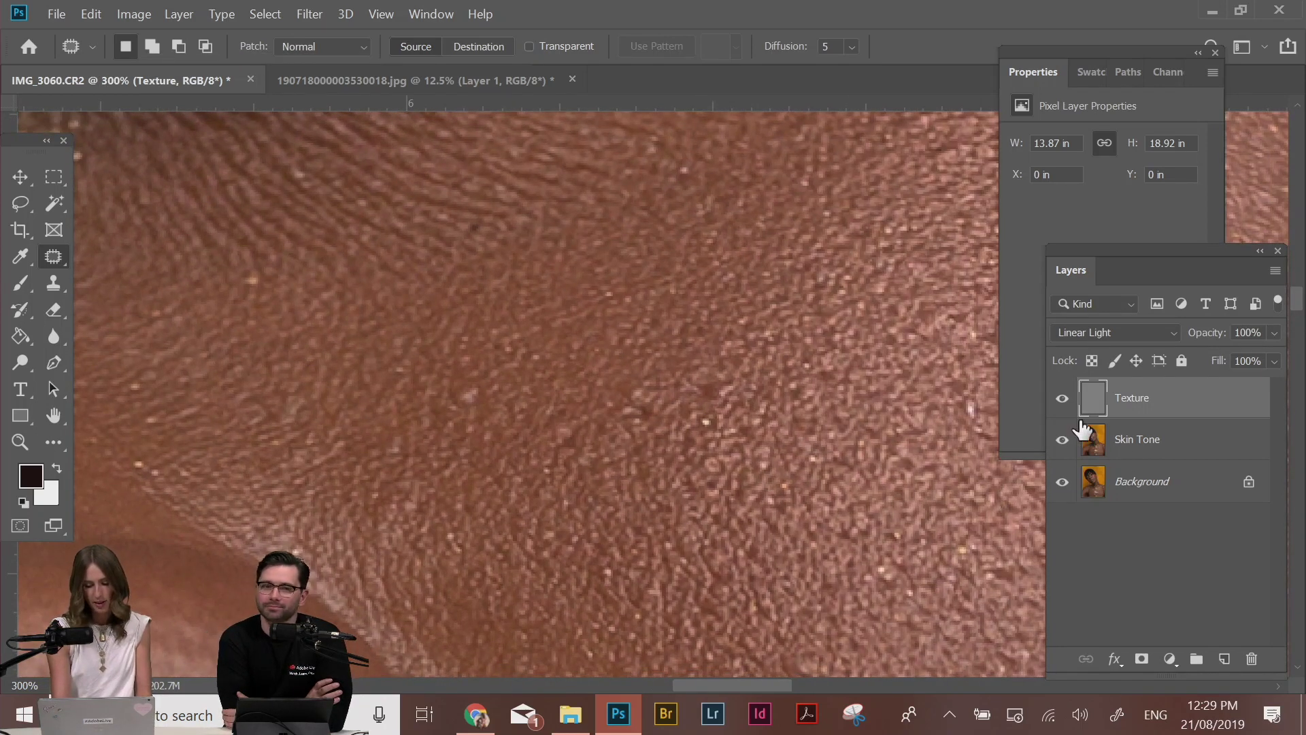
left_click(1061, 397)
key("ctrl+minus")
key("ctrl+minus")
key("ctrl+minus")
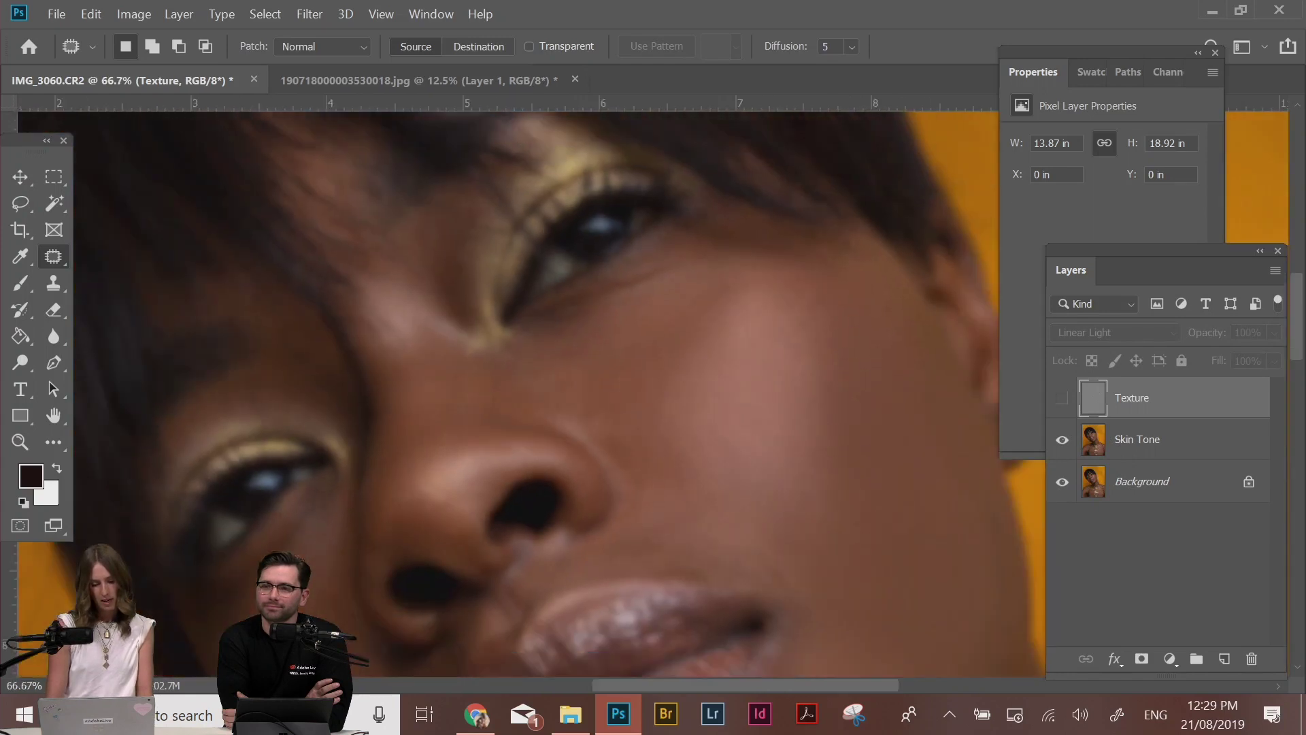
key("ctrl+minus")
key("ctrl+minus")
key("ctrl+minus")
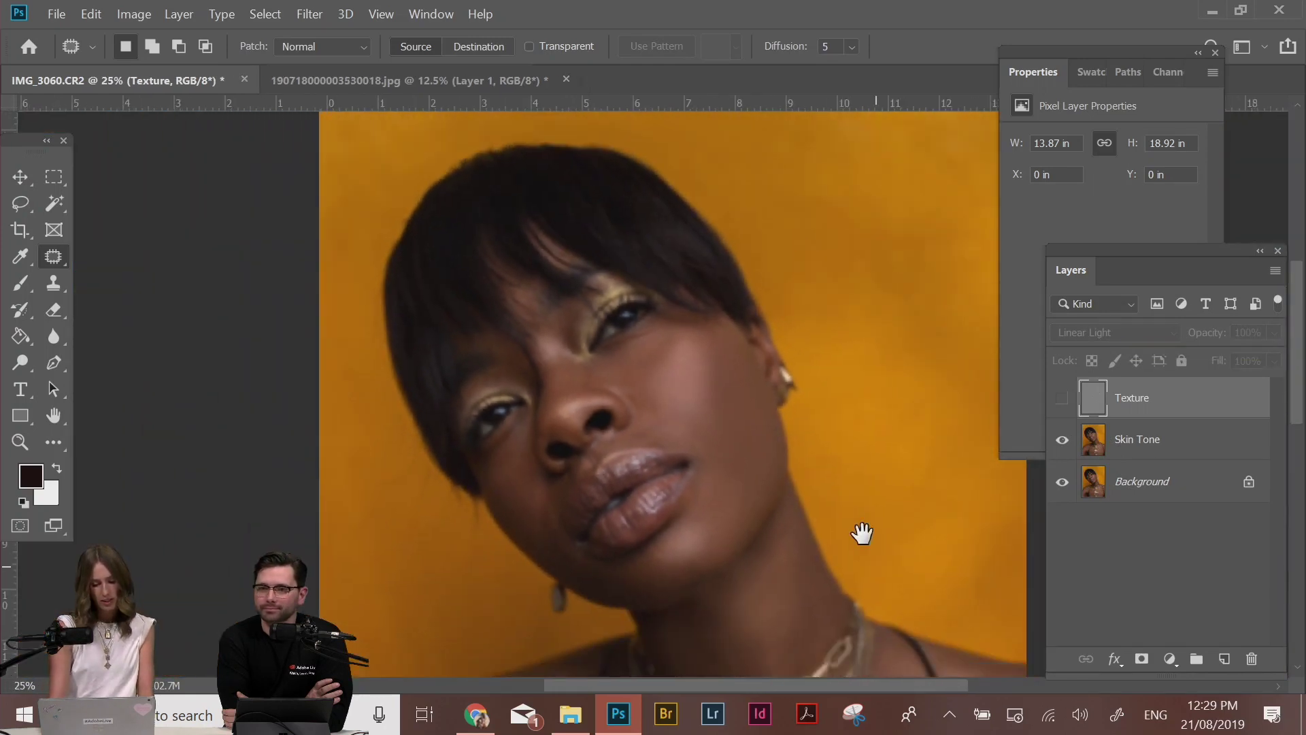
left_click_drag(862, 533, 813, 251)
left_click_drag(883, 596, 857, 493)
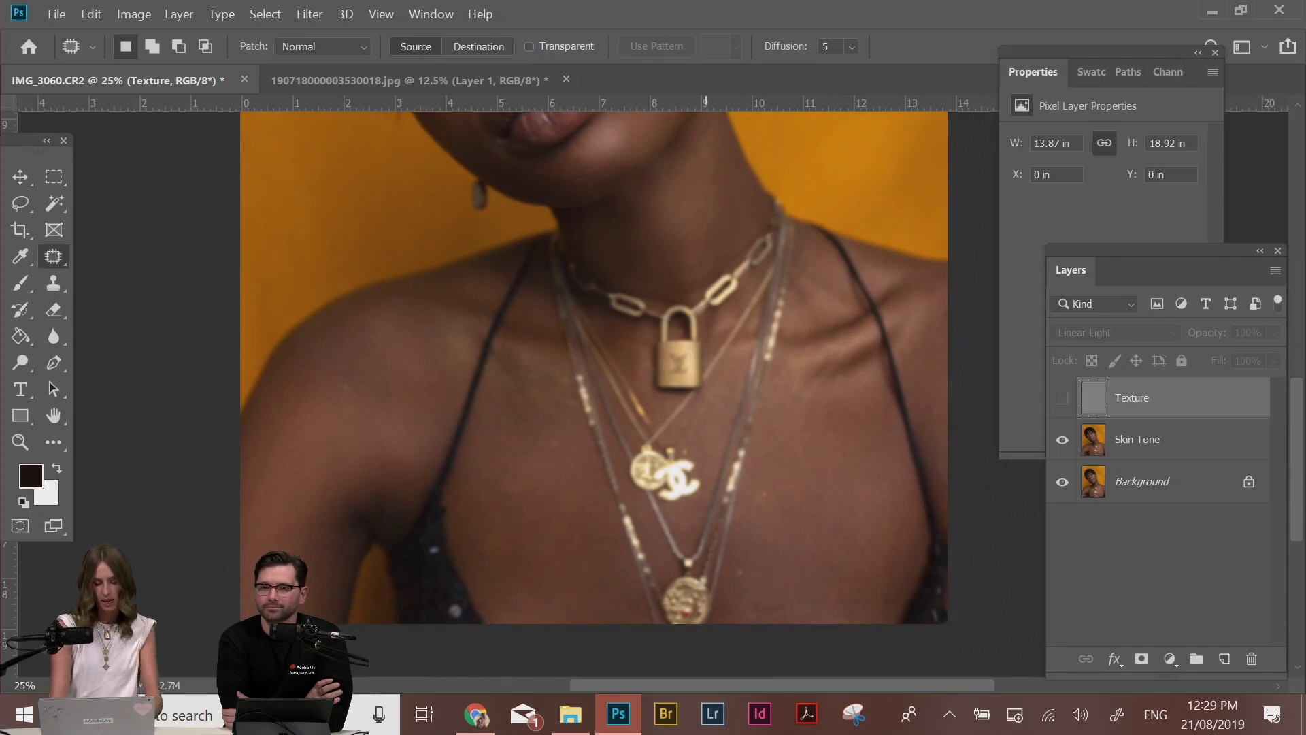
left_click_drag(807, 466, 772, 567)
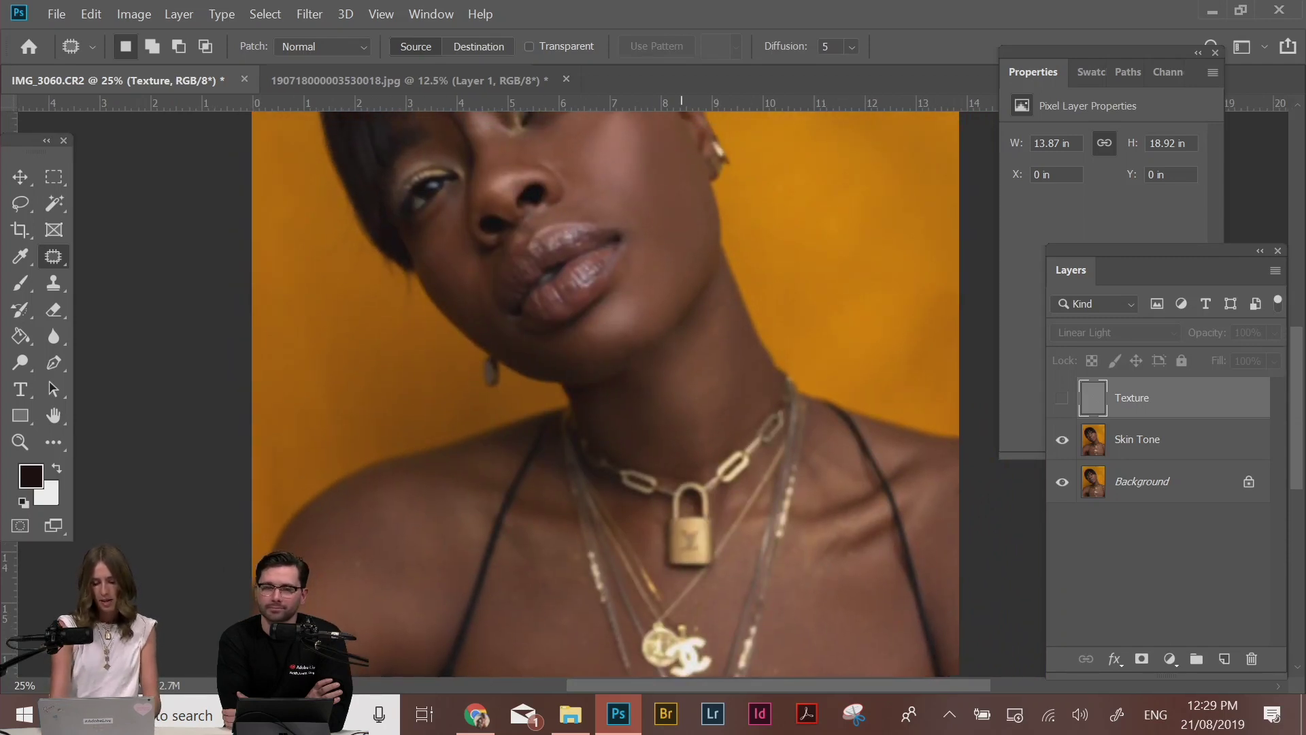
left_click_drag(891, 504, 920, 597)
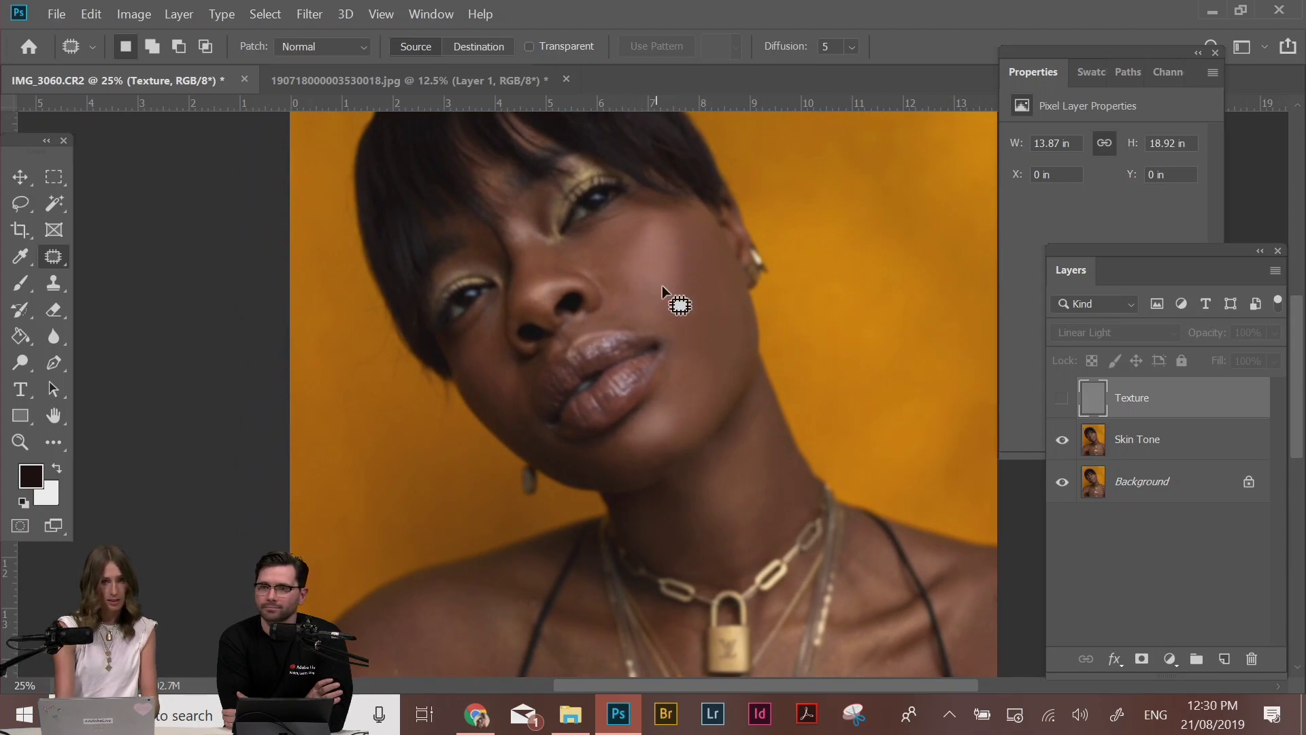
left_click(1062, 398)
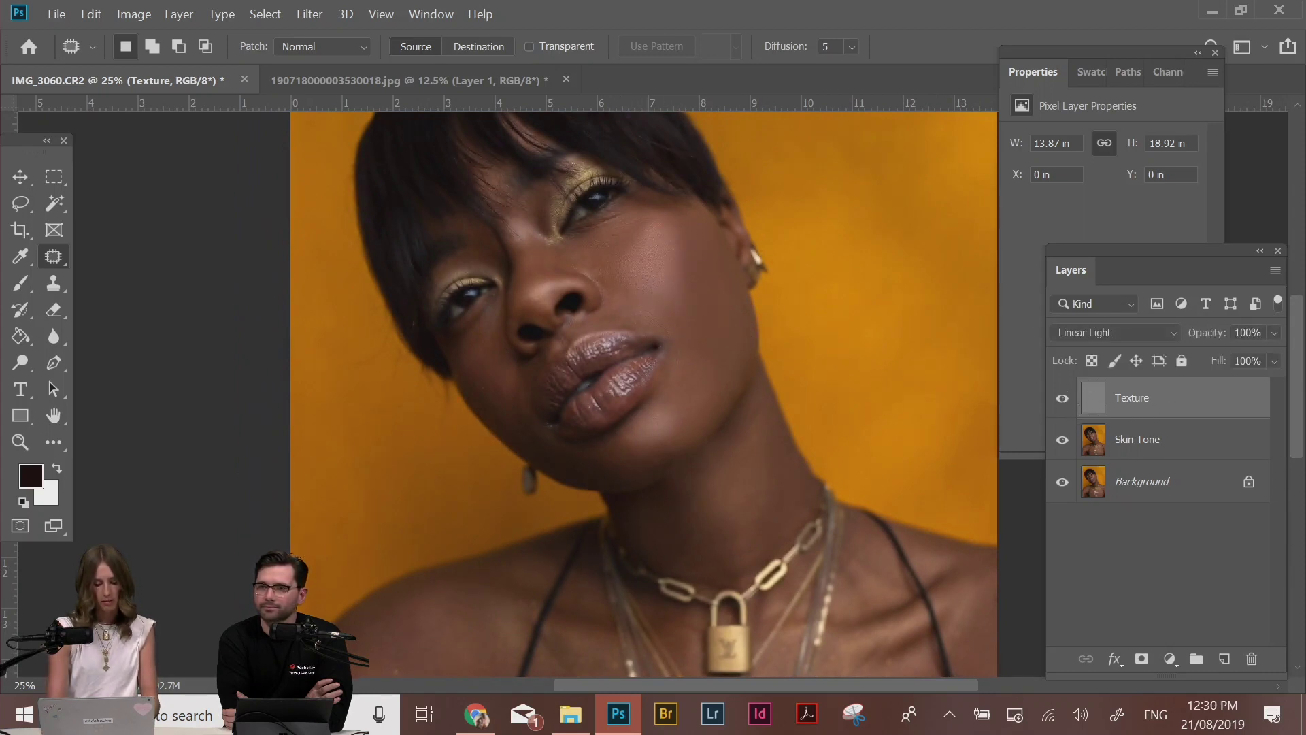
Patch the small pale bump on the chin, just beyond the edge of the lower lip, with clean neighbouring texture
key("ctrl+plus")
key("ctrl+plus")
key("ctrl+plus")
key("ctrl+plus")
key("ctrl+plus")
key("ctrl+plus")
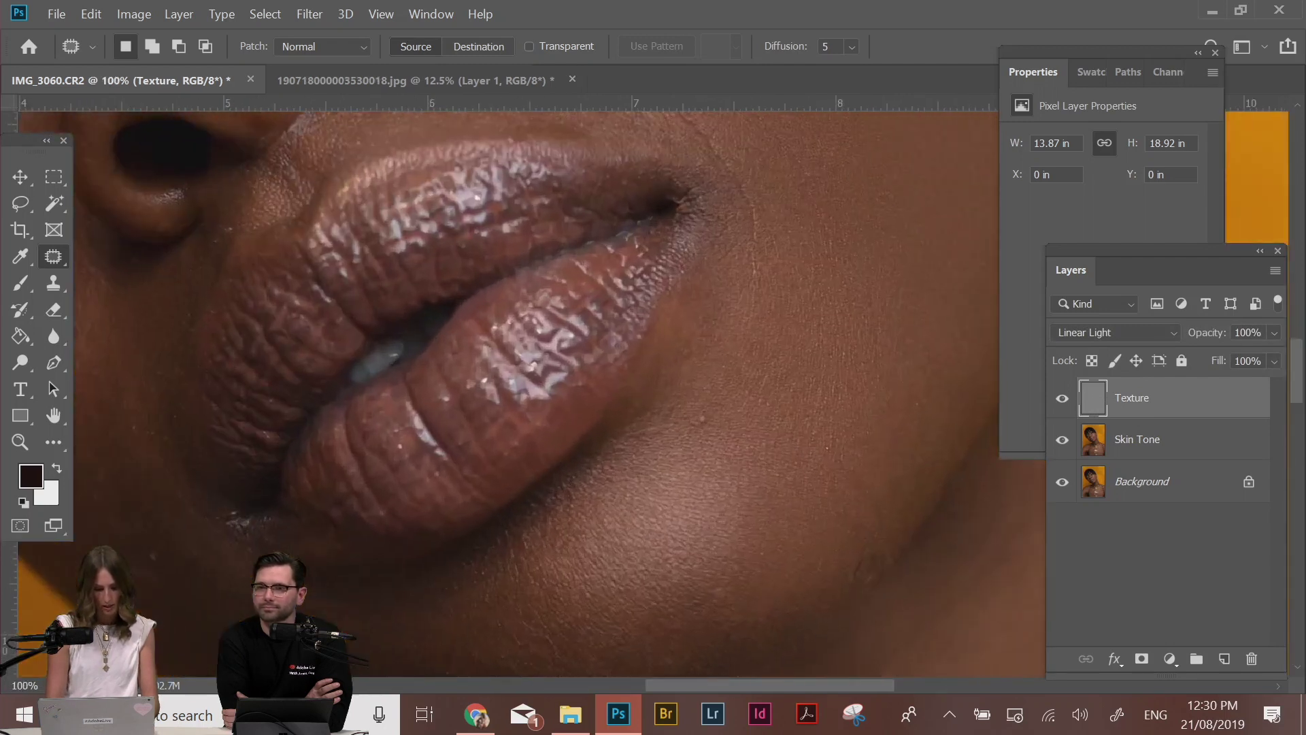
left_click_drag(827, 521, 767, 394)
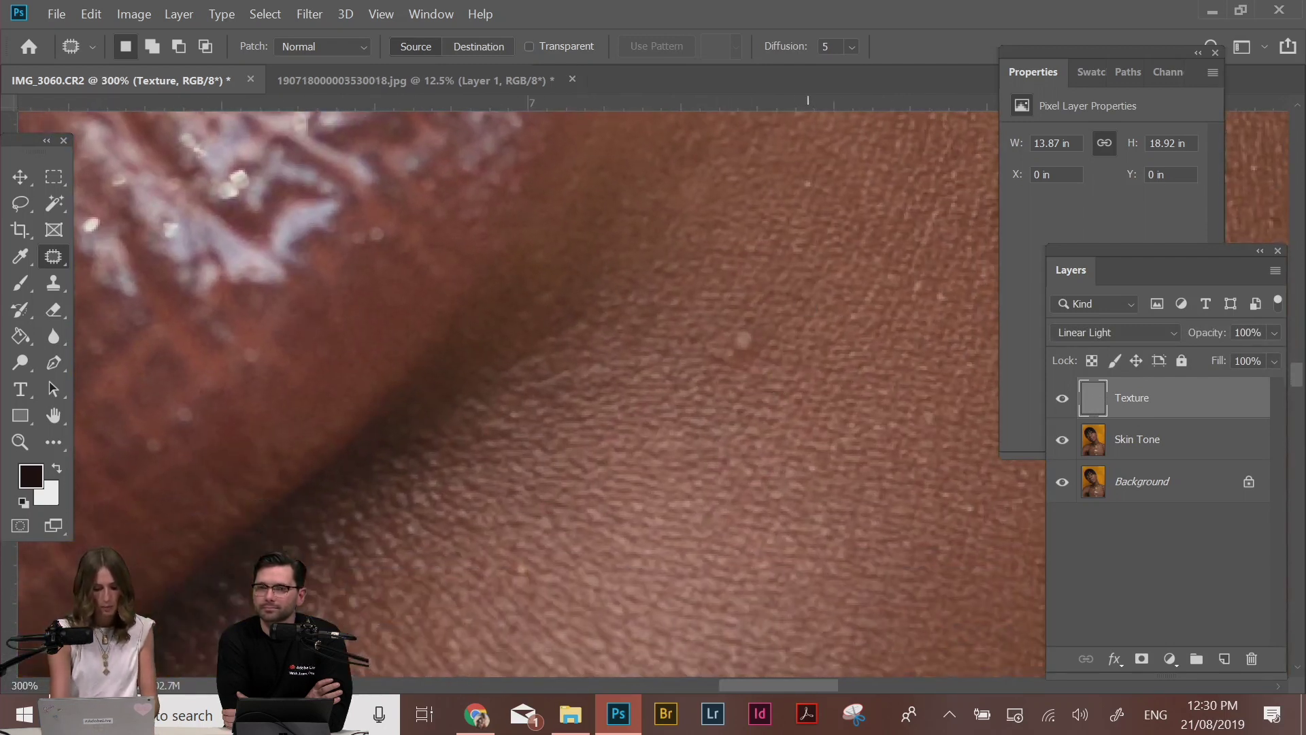
mouse_move(749, 324)
left_mouse_down()
mouse_move(779, 337)
mouse_move(738, 333)
mouse_move(761, 317)
left_mouse_up()
key("ctrl+d")
left_click_drag(750, 326, 767, 283)
key("ctrl+d")
mouse_move(821, 184)
left_mouse_down()
mouse_move(774, 301)
mouse_move(764, 293)
left_mouse_up()
left_click_drag(763, 306, 758, 333)
key("ctrl+d")
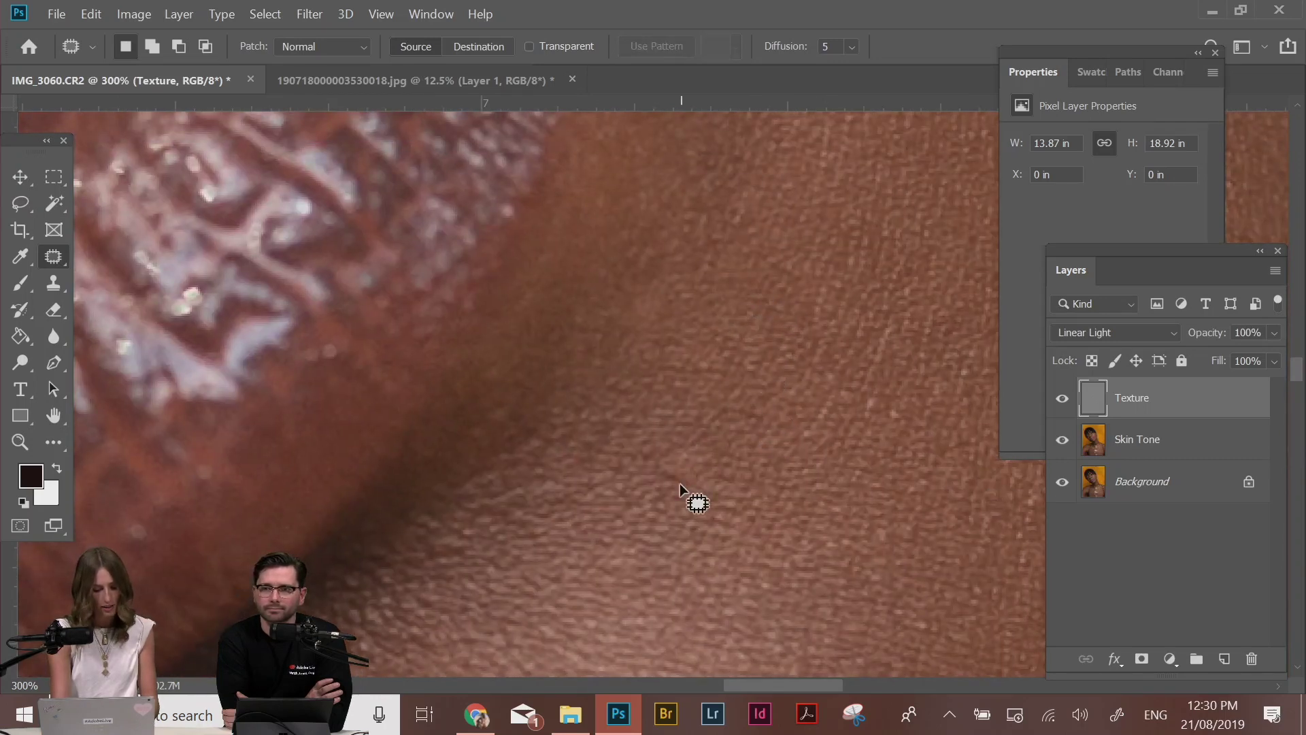
Patch the small dark mark and the uneven spot on the chin below the lower lip on the Texture layer
left_click_drag(669, 479, 670, 464)
mouse_move(664, 472)
left_mouse_down()
mouse_move(679, 455)
mouse_move(693, 476)
left_mouse_up()
key("ctrl+d")
key("ctrl+d")
left_click_drag(869, 536, 828, 455)
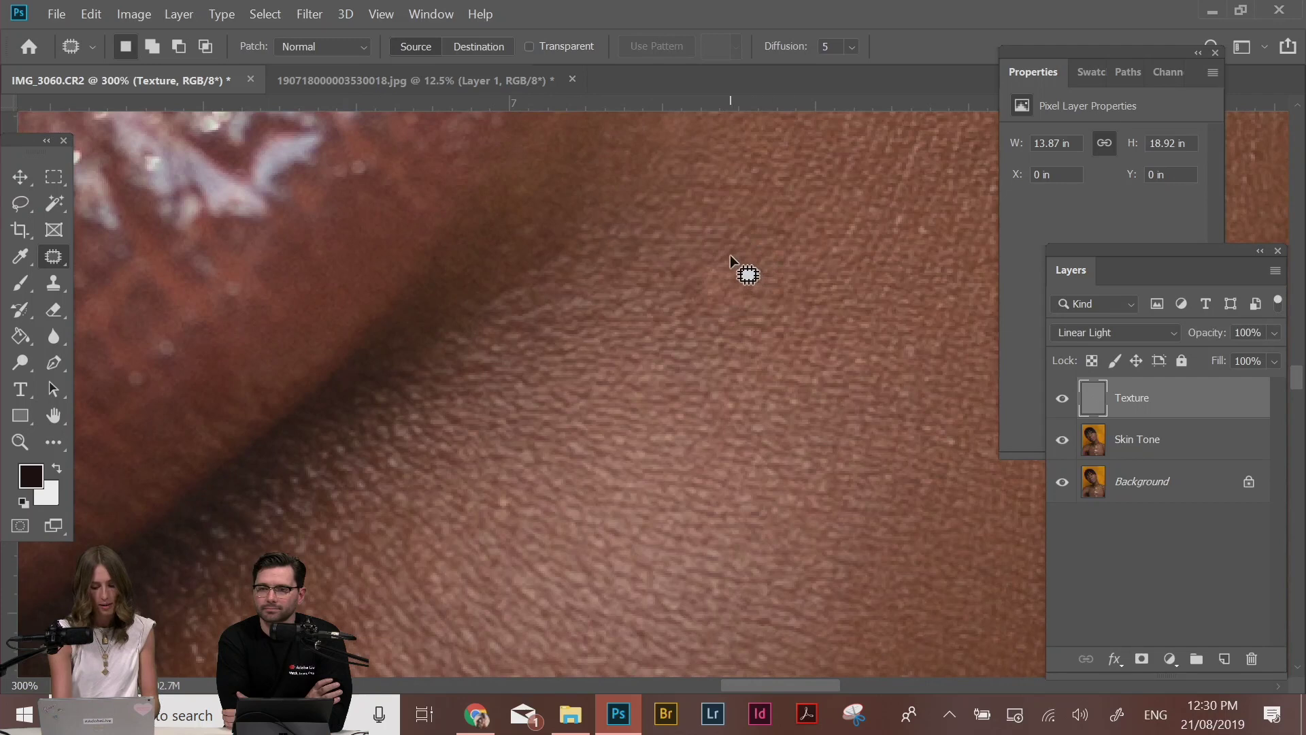
mouse_move(705, 275)
left_mouse_down()
mouse_move(746, 306)
mouse_move(707, 281)
left_mouse_up()
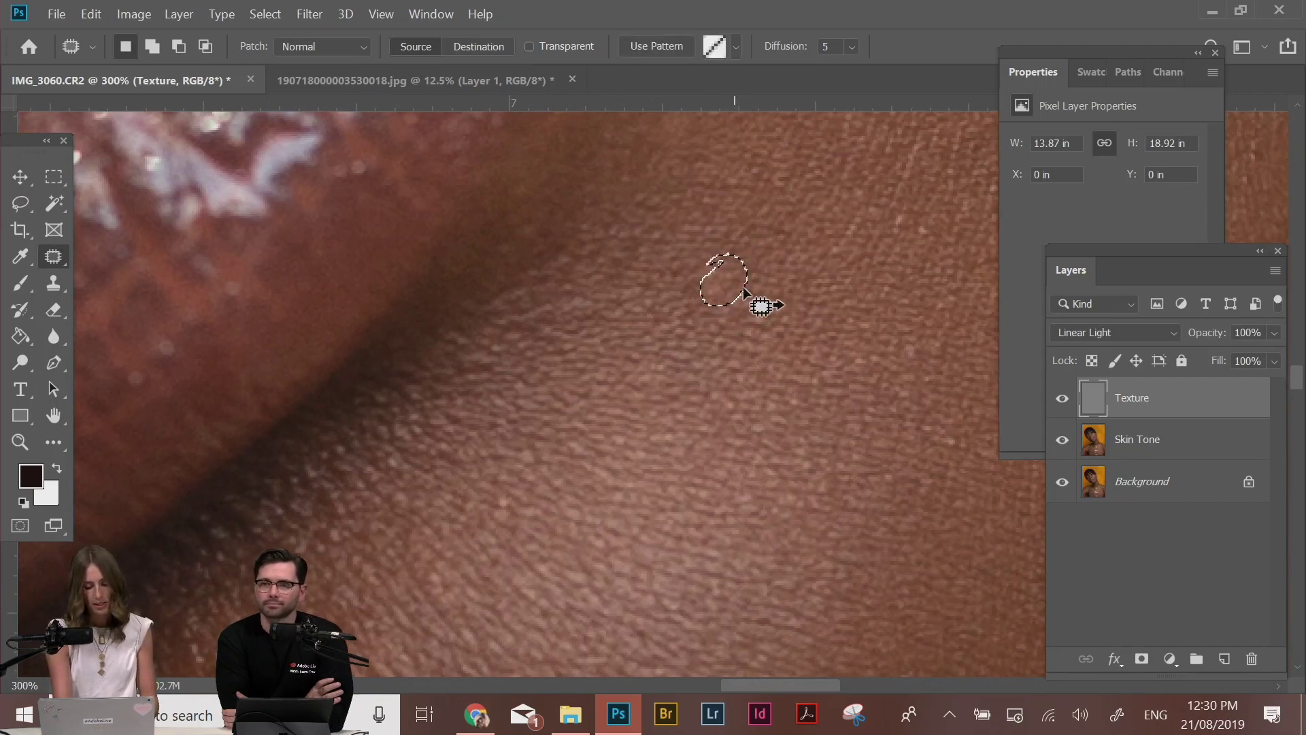
mouse_move(729, 287)
left_mouse_down()
mouse_move(749, 297)
mouse_move(740, 283)
mouse_move(769, 280)
mouse_move(705, 280)
mouse_move(703, 309)
mouse_move(671, 323)
mouse_move(748, 292)
mouse_move(760, 306)
left_mouse_up()
key("ctrl+d")
key("ctrl+d")
key("ctrl+d")
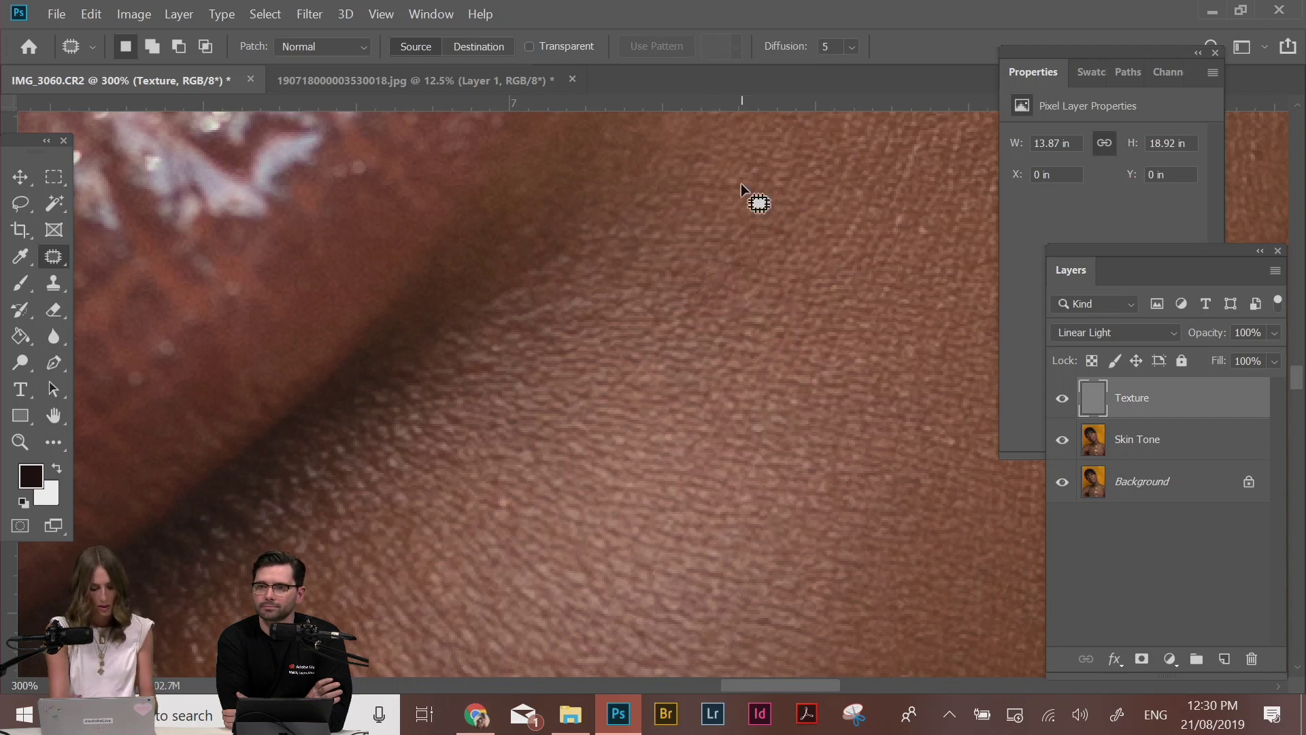
Patch the curved crease along the shadowed edge of the jaw with clean skin texture, and clear the selection
key("ctrl+minus")
key("ctrl+minus")
key("ctrl+minus")
key("ctrl+minus")
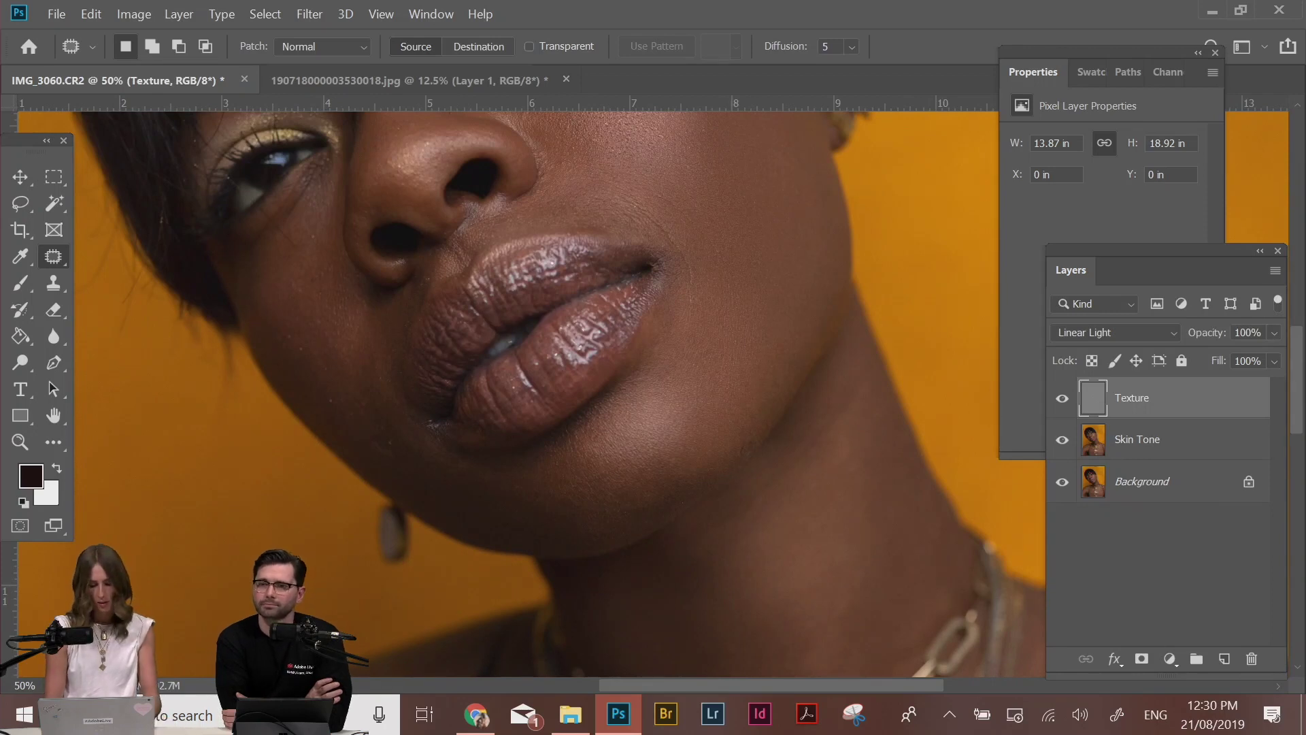
key("ctrl+plus")
key("ctrl+plus")
key("ctrl+plus")
left_click_drag(821, 547, 650, 350)
key("ctrl+plus")
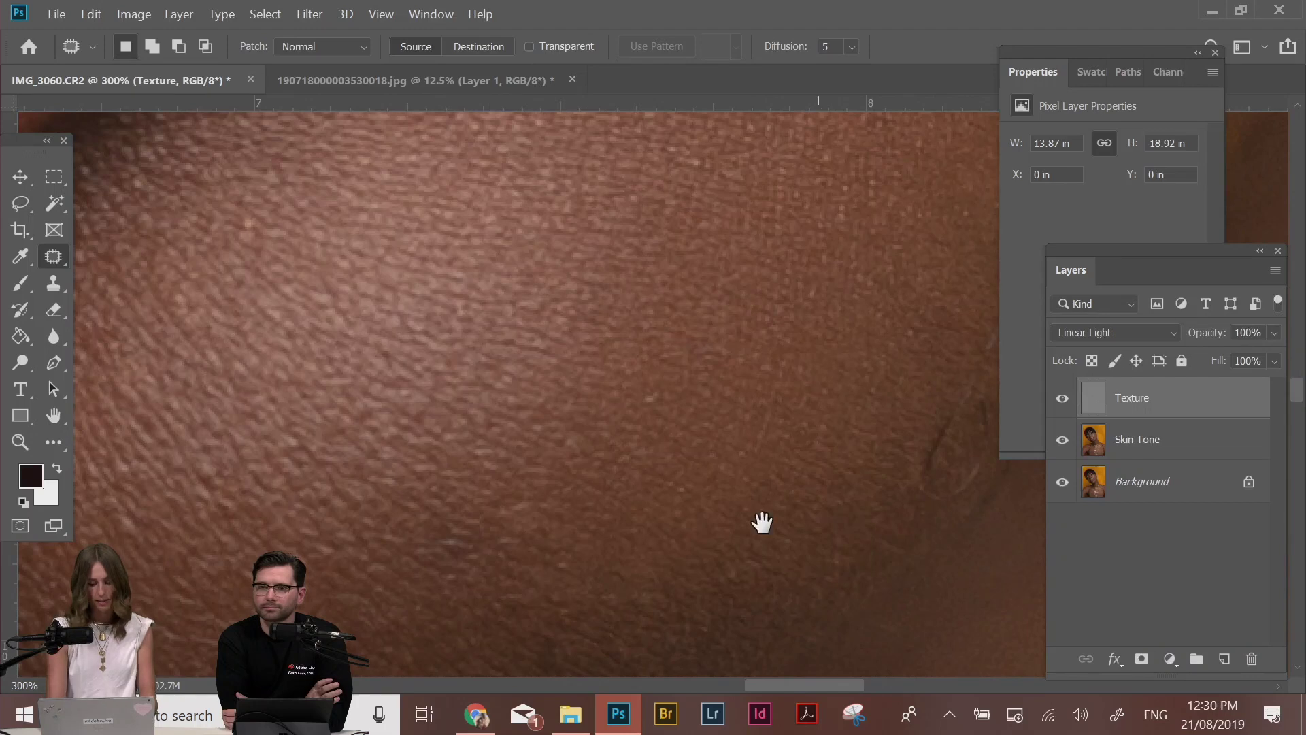
left_click_drag(761, 522, 460, 496)
mouse_move(664, 269)
left_mouse_down()
mouse_move(599, 398)
mouse_move(583, 464)
mouse_move(608, 462)
mouse_move(646, 424)
mouse_move(645, 323)
left_mouse_up()
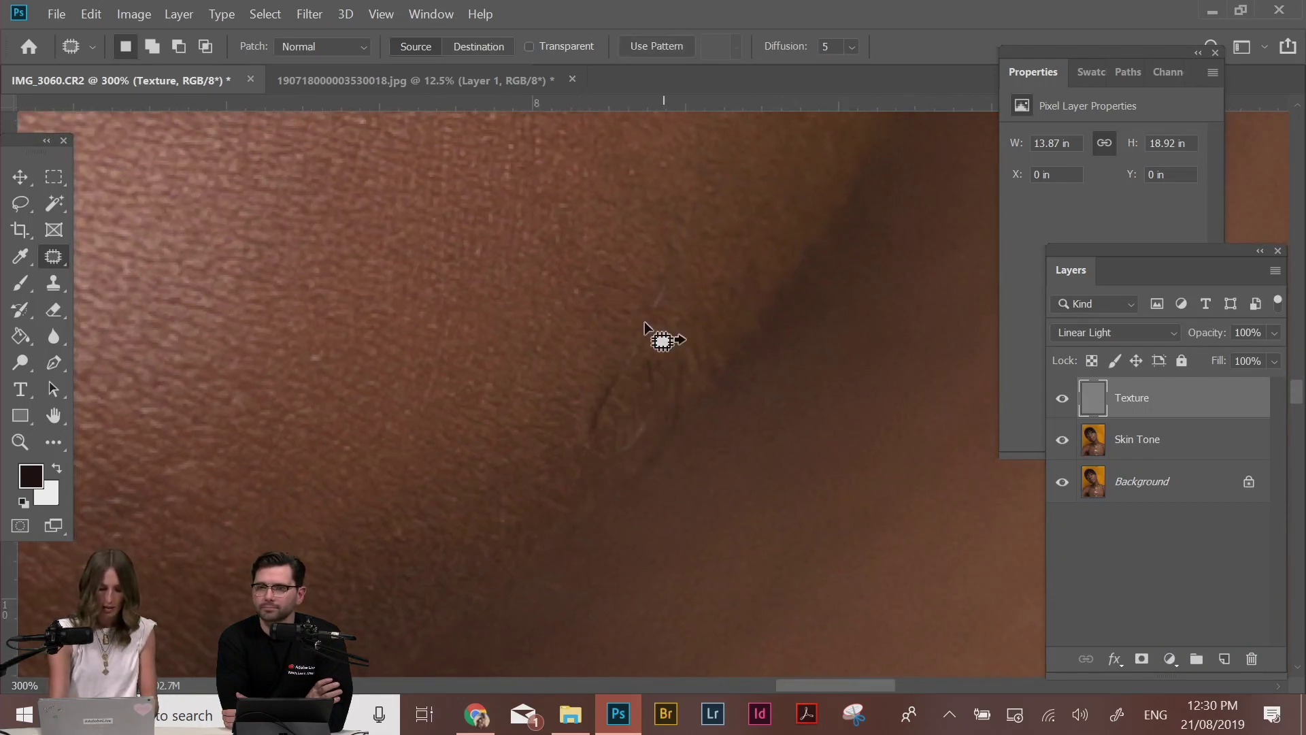
left_click_drag(621, 457, 508, 532)
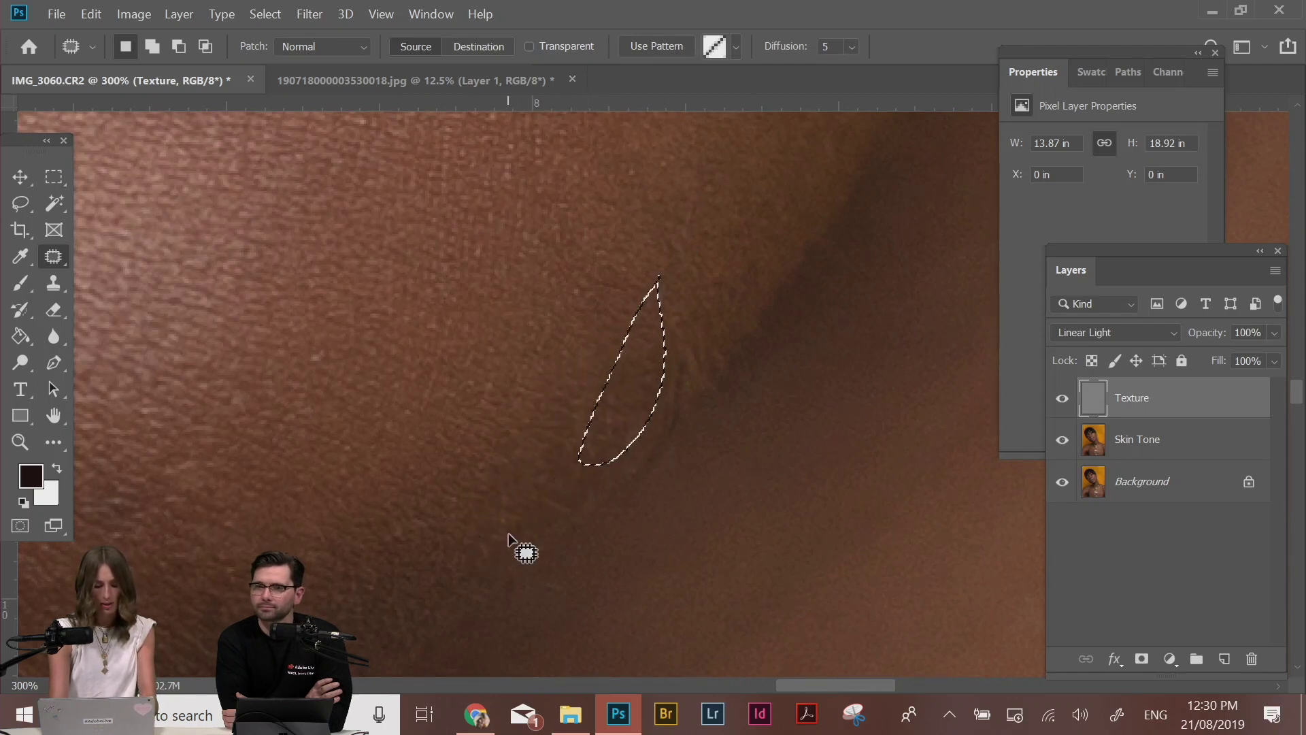
mouse_move(670, 348)
left_mouse_down()
mouse_move(673, 429)
mouse_move(637, 485)
mouse_move(694, 359)
mouse_move(703, 425)
mouse_move(743, 346)
mouse_move(743, 365)
mouse_move(773, 373)
mouse_move(885, 374)
left_mouse_up()
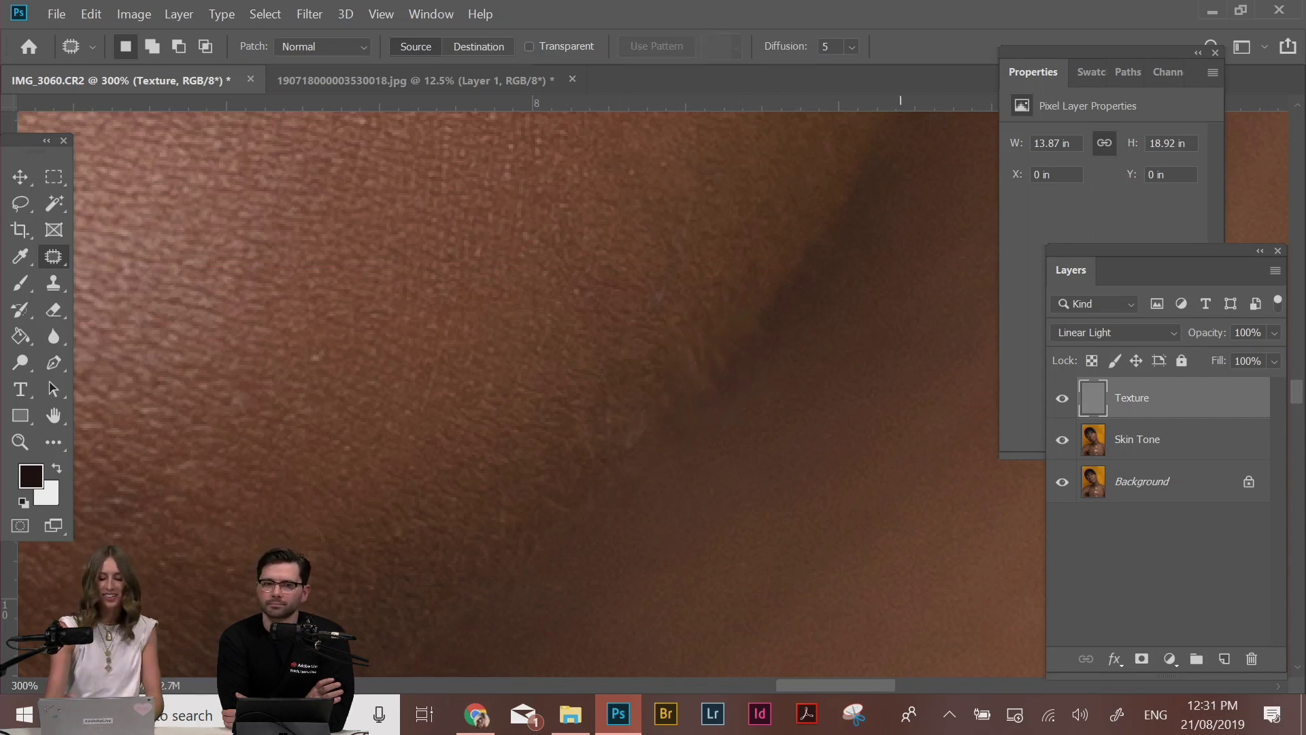
Patch the fine light line just above the removed jaw crease and deselect
left_click_drag(687, 216, 673, 292)
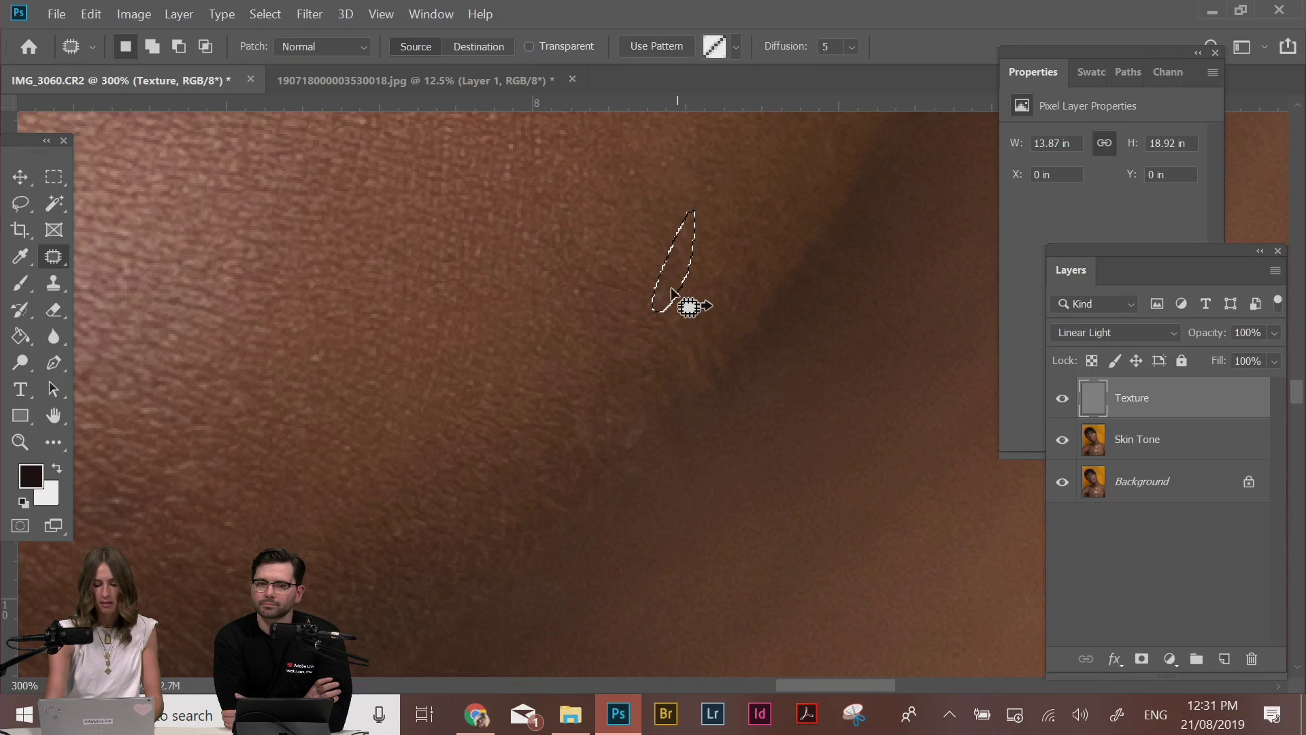
mouse_move(719, 178)
left_mouse_down()
mouse_move(728, 193)
mouse_move(767, 162)
left_mouse_up()
key("ctrl+d")
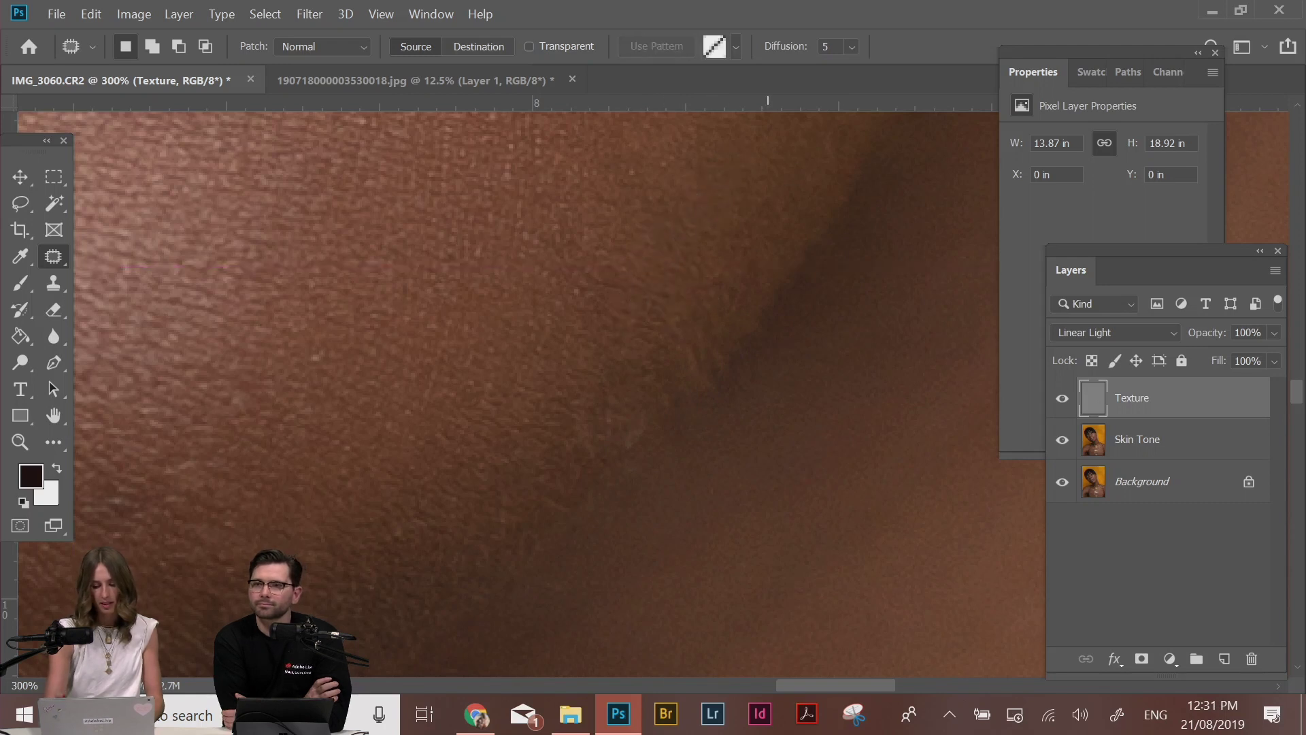
Patch the small blemishes on the outer cheek above the corner of the mouth on the Texture layer
key("ctrl+minus")
left_click_drag(632, 293, 741, 558)
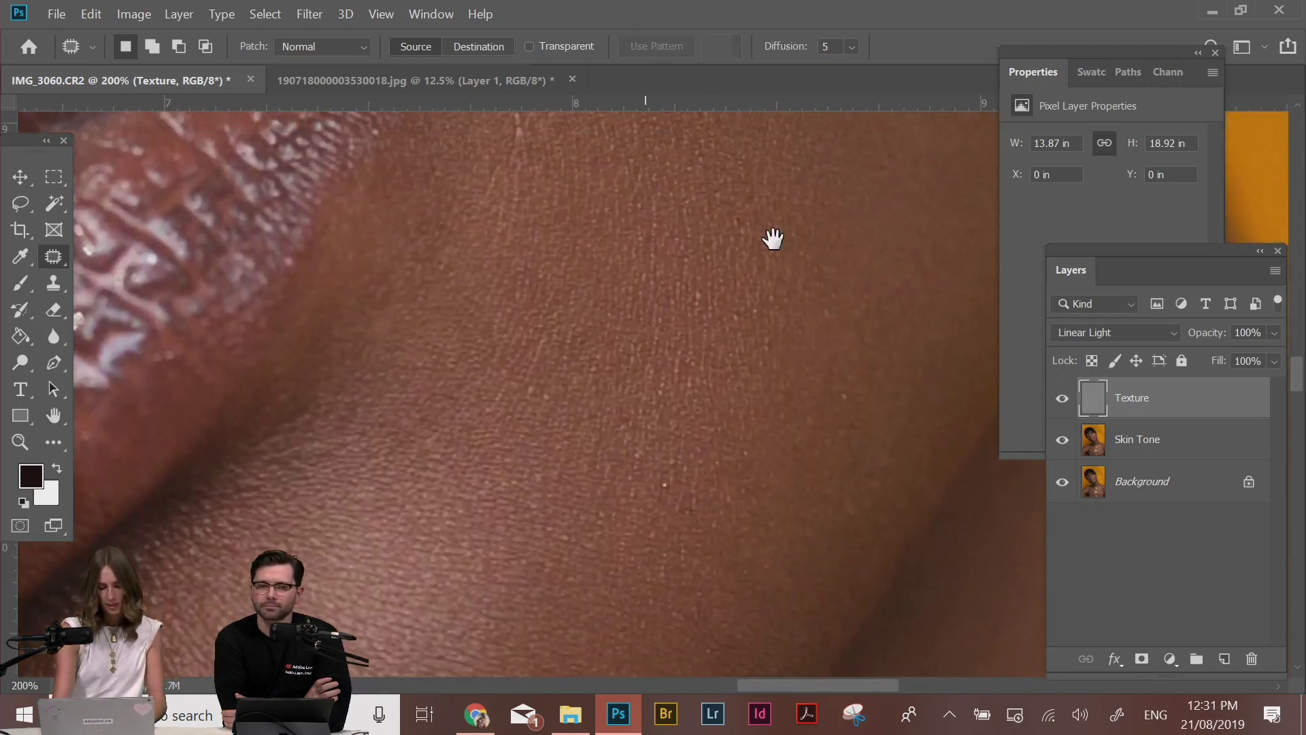
left_click_drag(773, 239, 561, 567)
left_click_drag(517, 351, 787, 606)
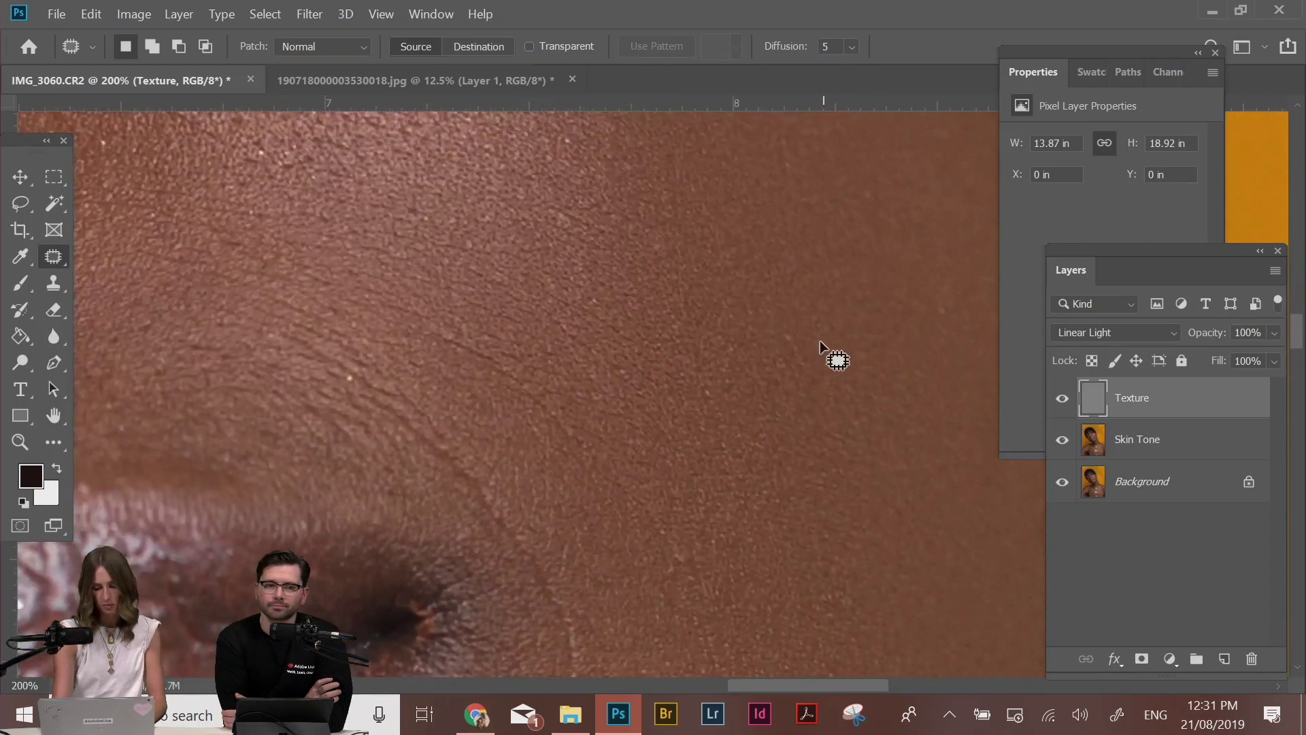
left_click_drag(850, 340, 824, 440)
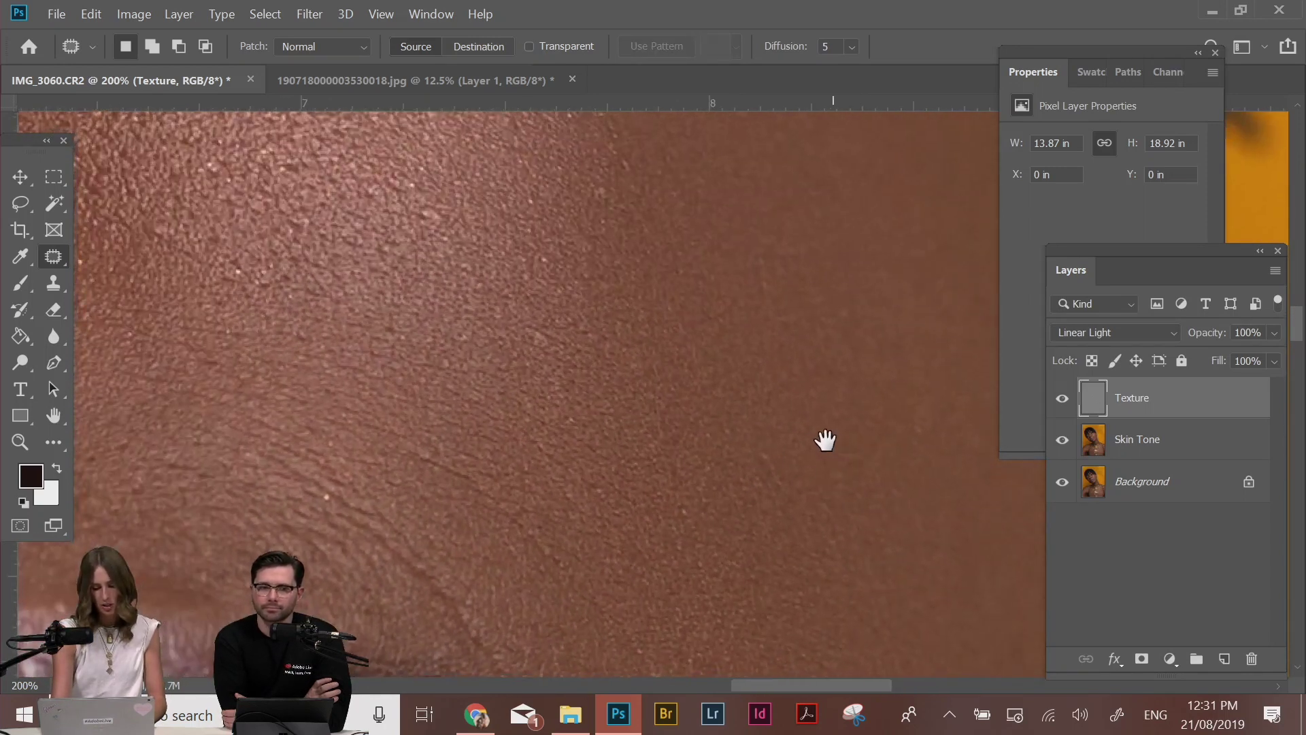
mouse_move(773, 486)
left_mouse_down()
mouse_move(785, 485)
mouse_move(703, 492)
mouse_move(708, 479)
left_mouse_up()
left_click(733, 514)
mouse_move(688, 500)
left_mouse_down()
mouse_move(667, 469)
mouse_move(600, 480)
left_mouse_up()
left_click(610, 496)
left_click_drag(623, 484, 639, 471)
left_click(673, 420)
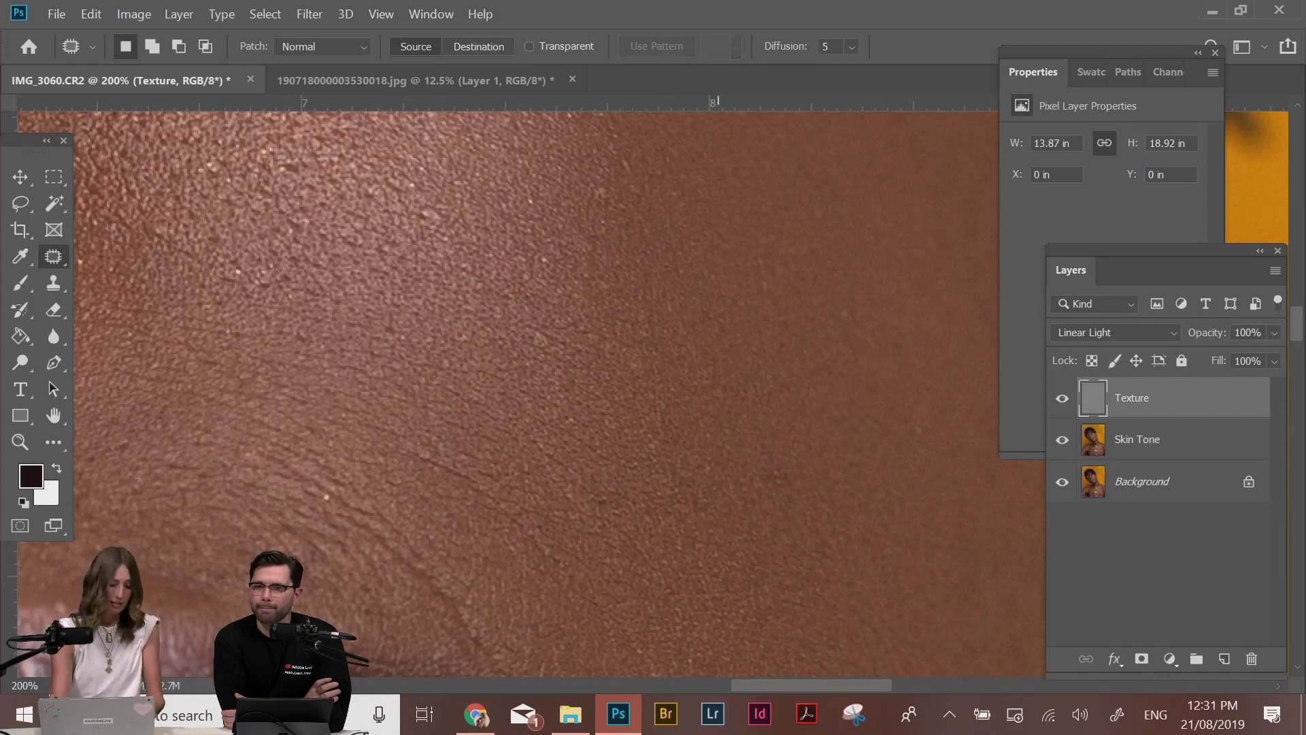
Patch the dark spots on the shaded side of the upper cheek with clean nearby texture
left_click_drag(606, 238, 785, 554)
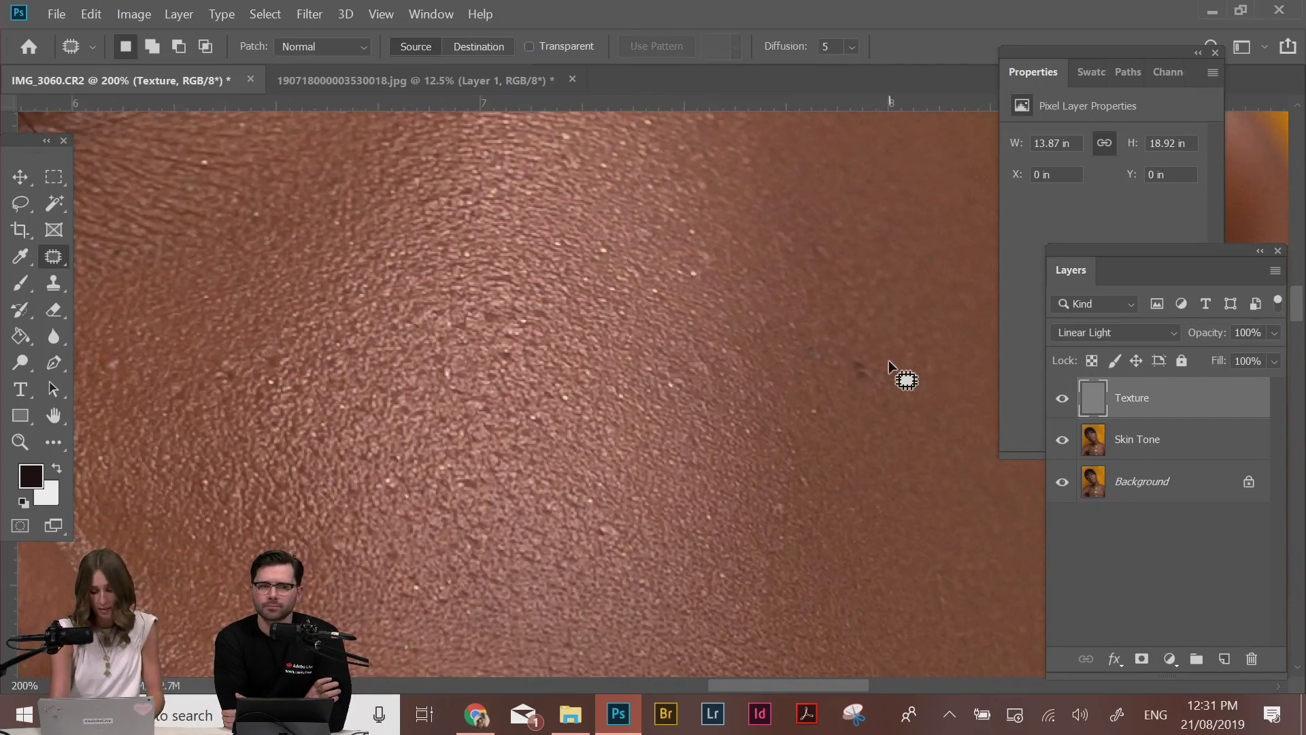
left_click_drag(846, 376, 875, 387)
mouse_move(829, 346)
left_mouse_down()
mouse_move(791, 357)
mouse_move(815, 362)
mouse_move(827, 422)
mouse_move(837, 388)
mouse_move(861, 384)
left_mouse_up()
mouse_move(951, 291)
left_mouse_down()
mouse_move(981, 305)
mouse_move(965, 293)
left_mouse_up()
left_click_drag(965, 294, 973, 327)
left_click_drag(965, 203, 983, 246)
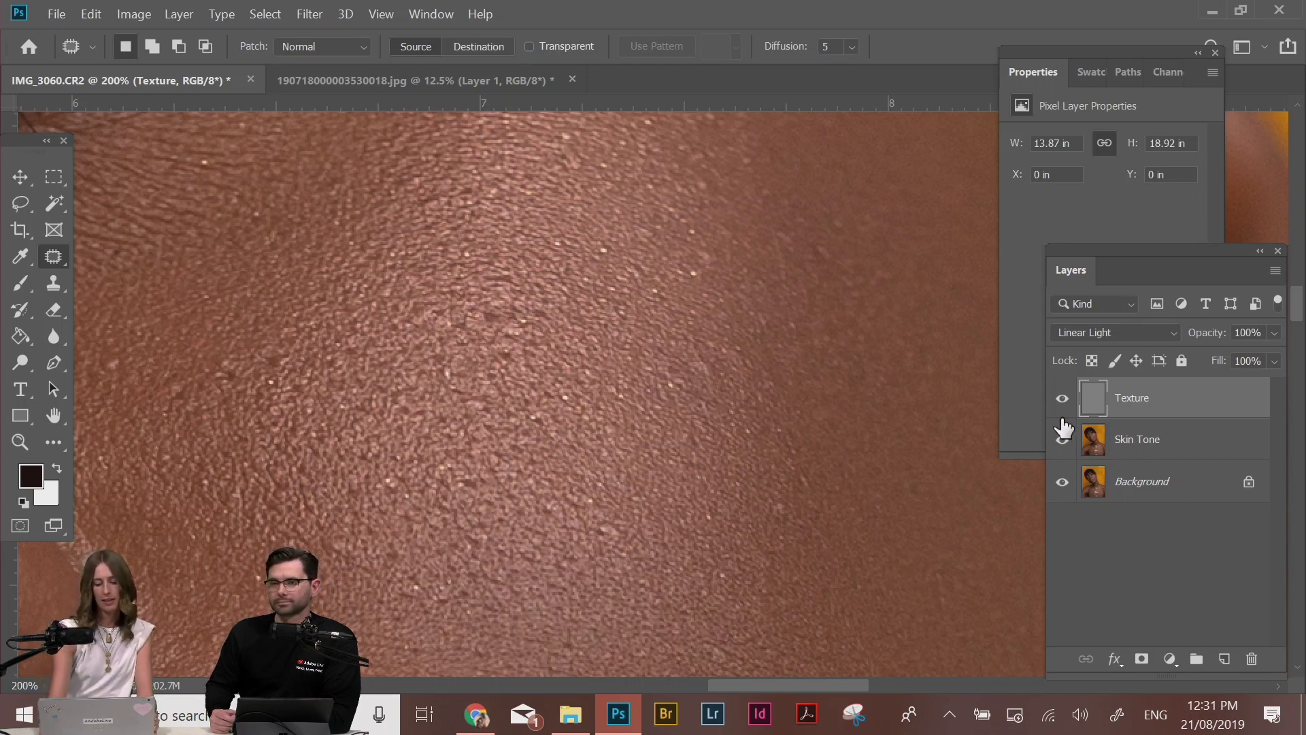
Make the Skin Tone layer active and try to patch a bright speck on the upper cheek there
left_click(1133, 449)
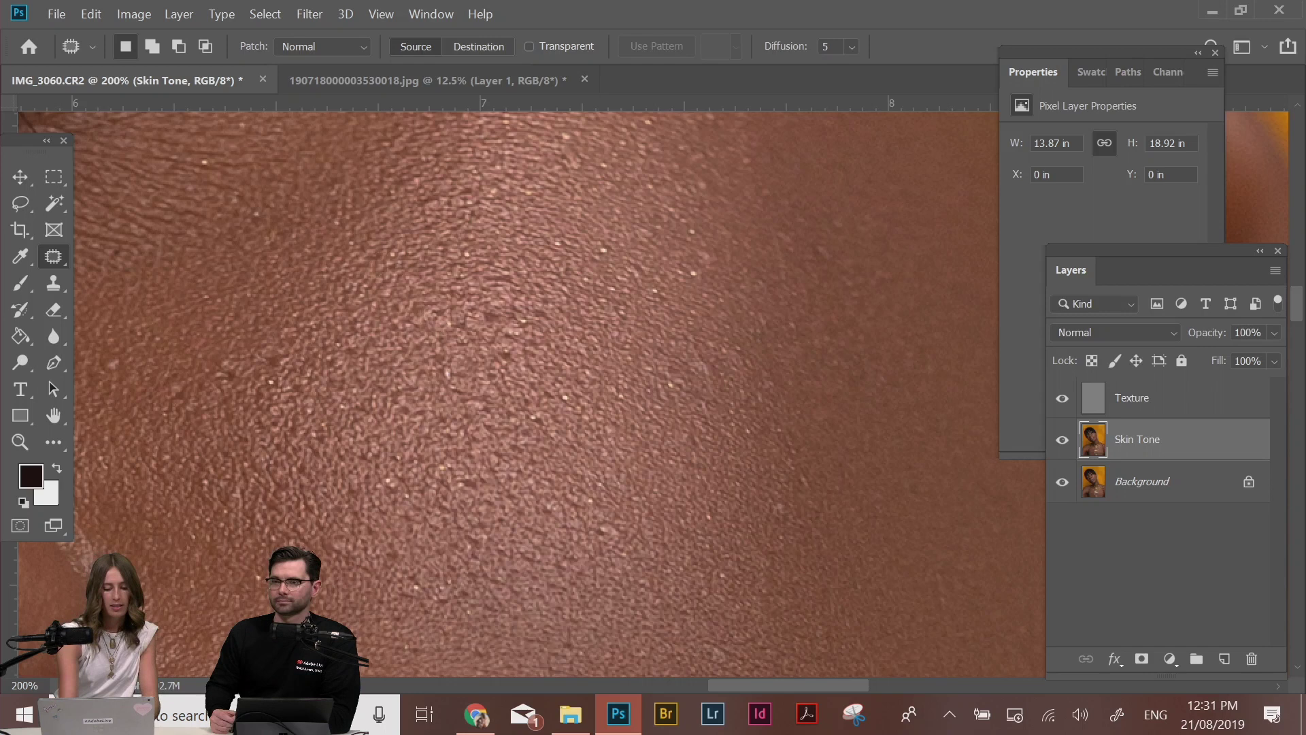
left_click_drag(699, 271, 698, 274)
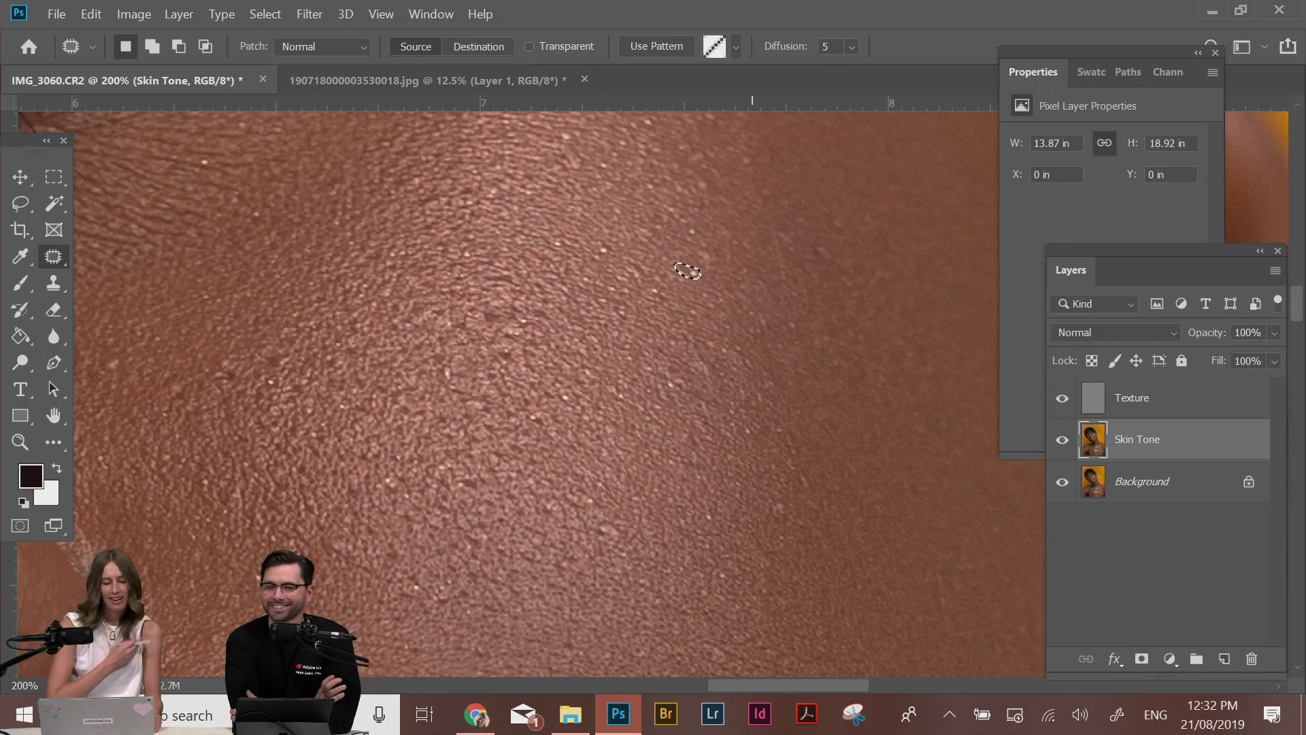
key("ctrl+plus")
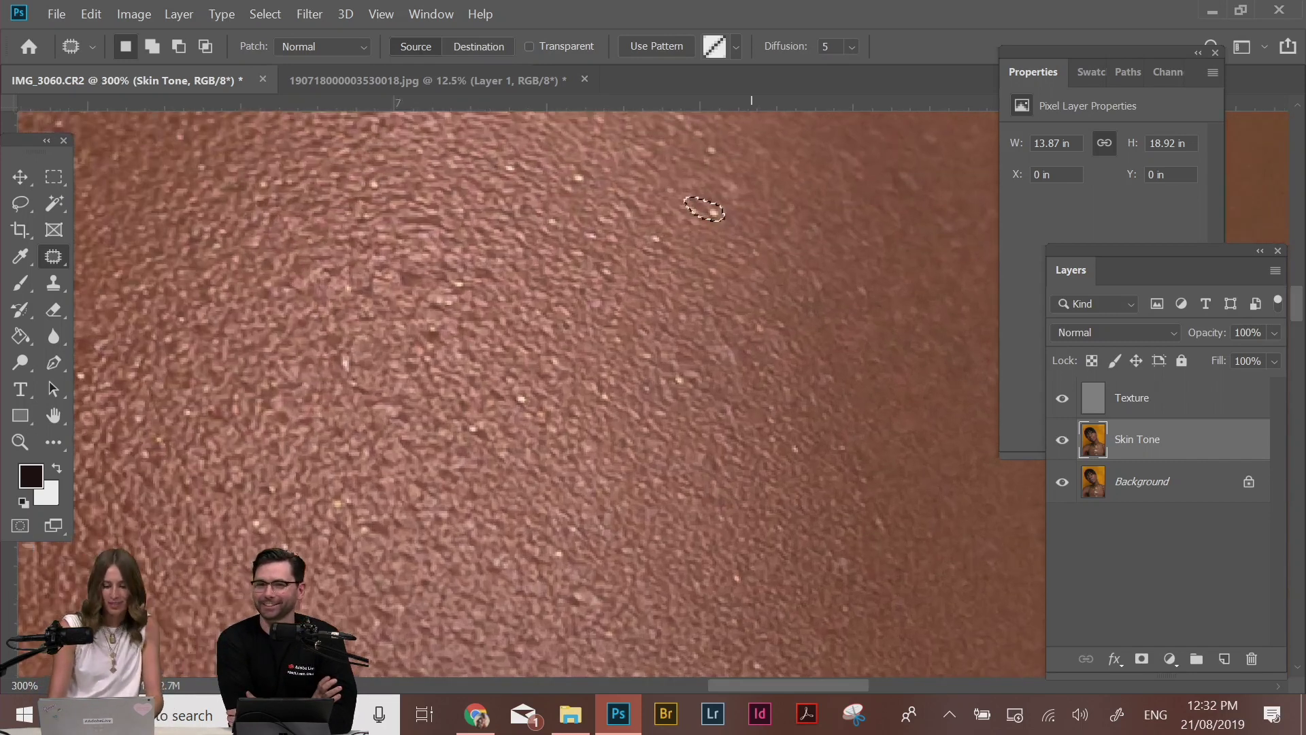
mouse_move(738, 212)
left_mouse_down()
mouse_move(698, 197)
mouse_move(728, 214)
mouse_move(728, 247)
left_mouse_up()
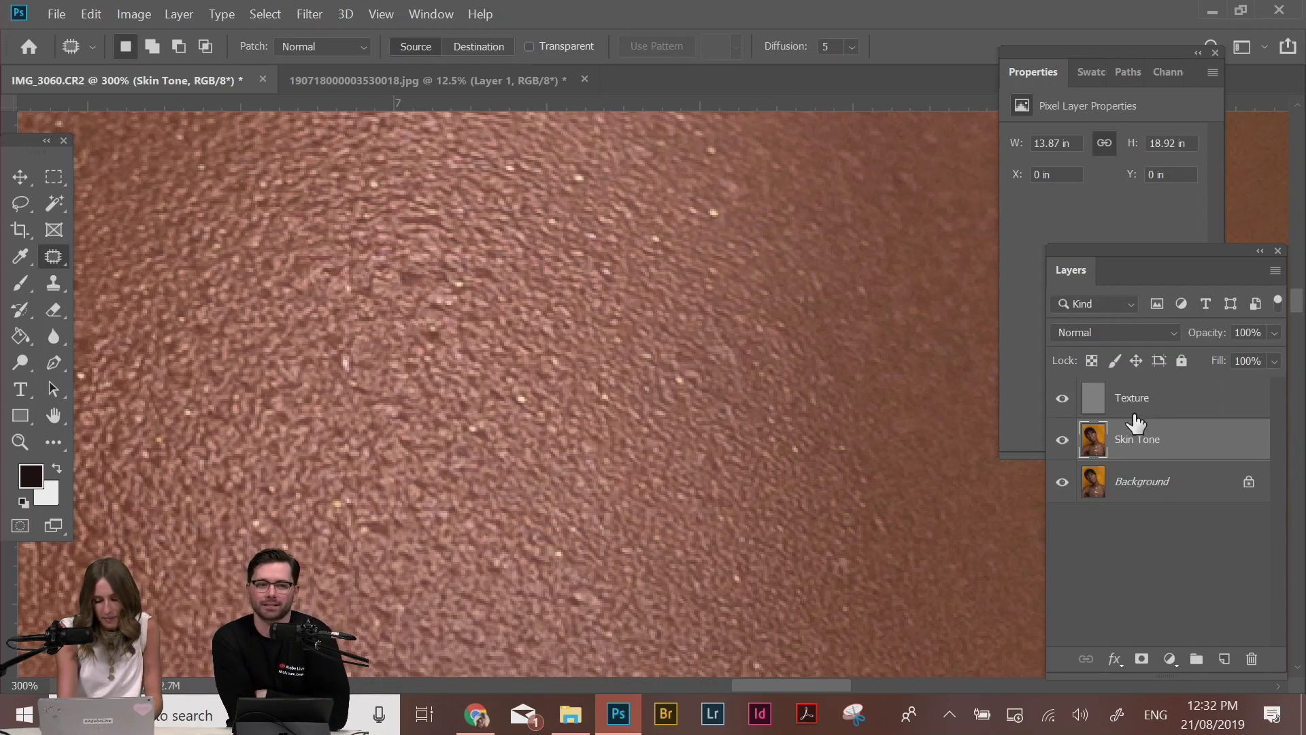
Make the Texture layer active and patch the same bright cheek speck with neighbouring texture
left_click(1137, 402)
left_click_drag(703, 218, 748, 226)
left_click(715, 252)
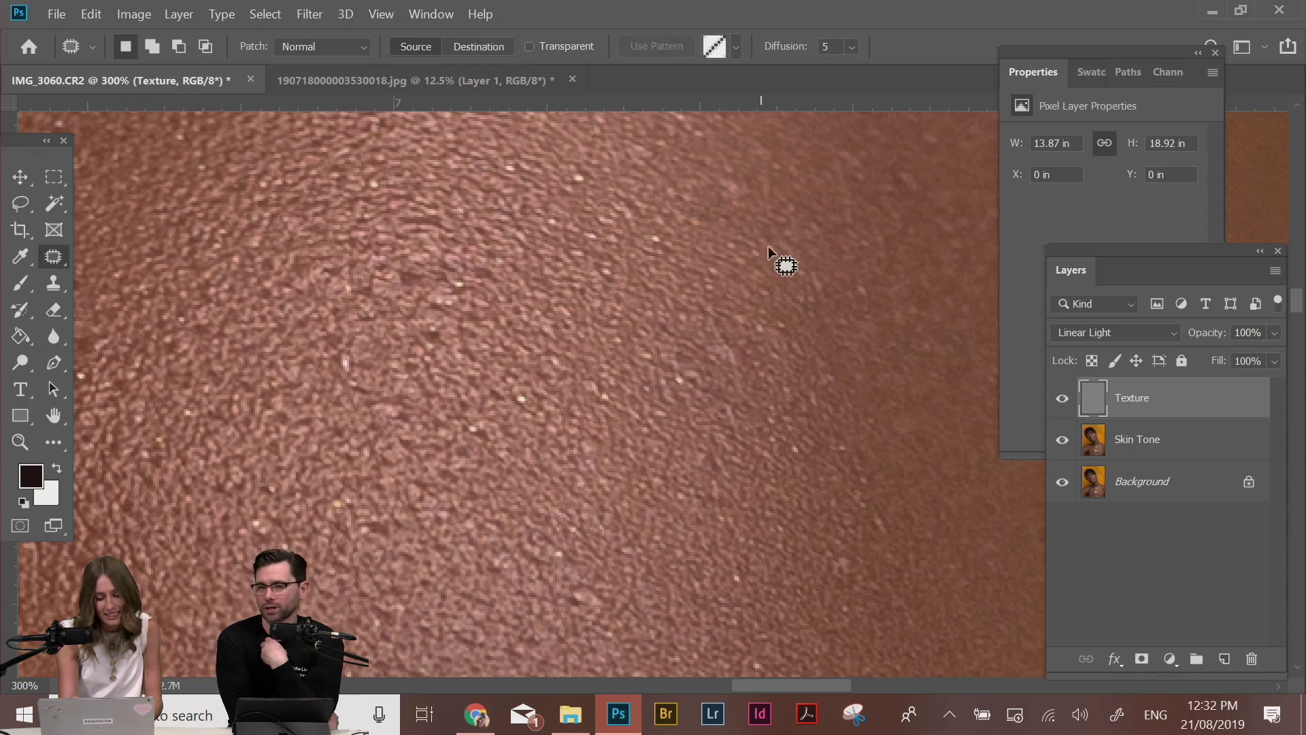
Examine the retouched cheek at reduced magnification and inspect the skin around the necklaces, chest and face for remaining blemishes
mouse_move(470, 333)
left_mouse_down()
mouse_move(775, 257)
mouse_move(700, 261)
left_mouse_up()
left_click(698, 274)
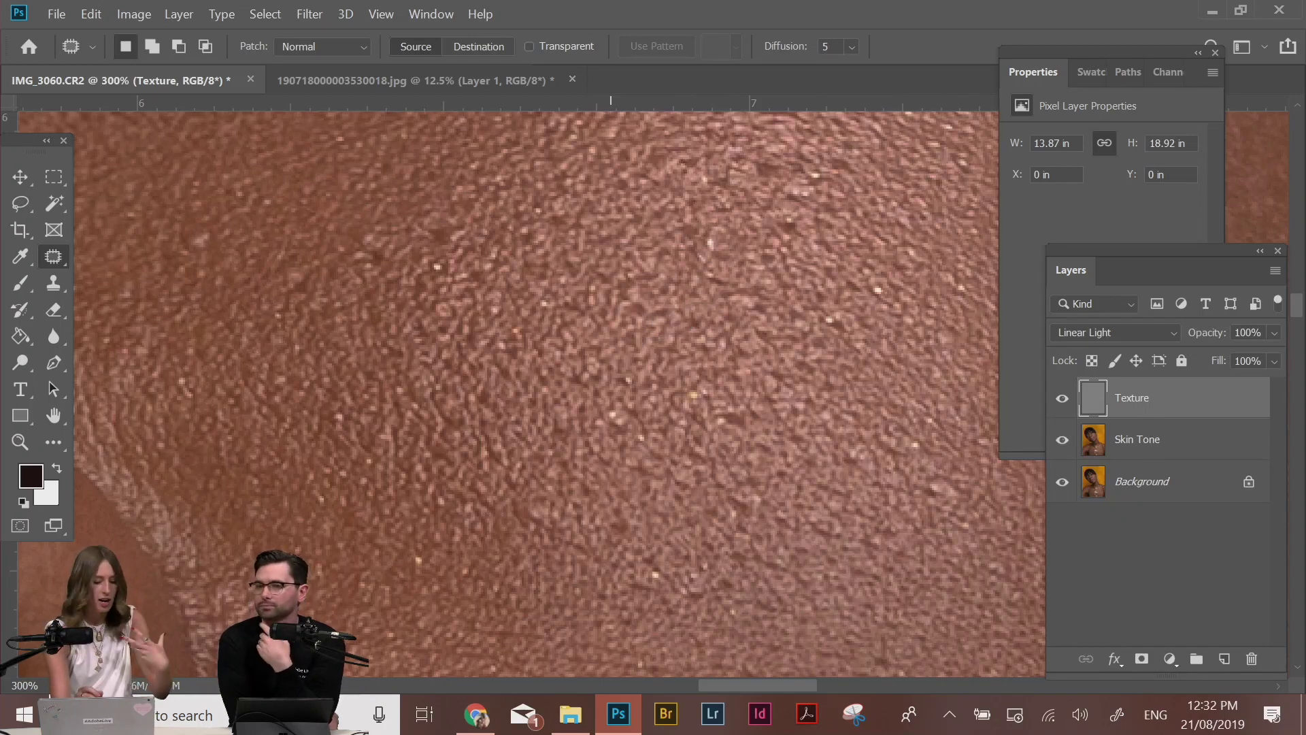
key("ctrl+minus")
key("ctrl+minus")
key("ctrl+minus")
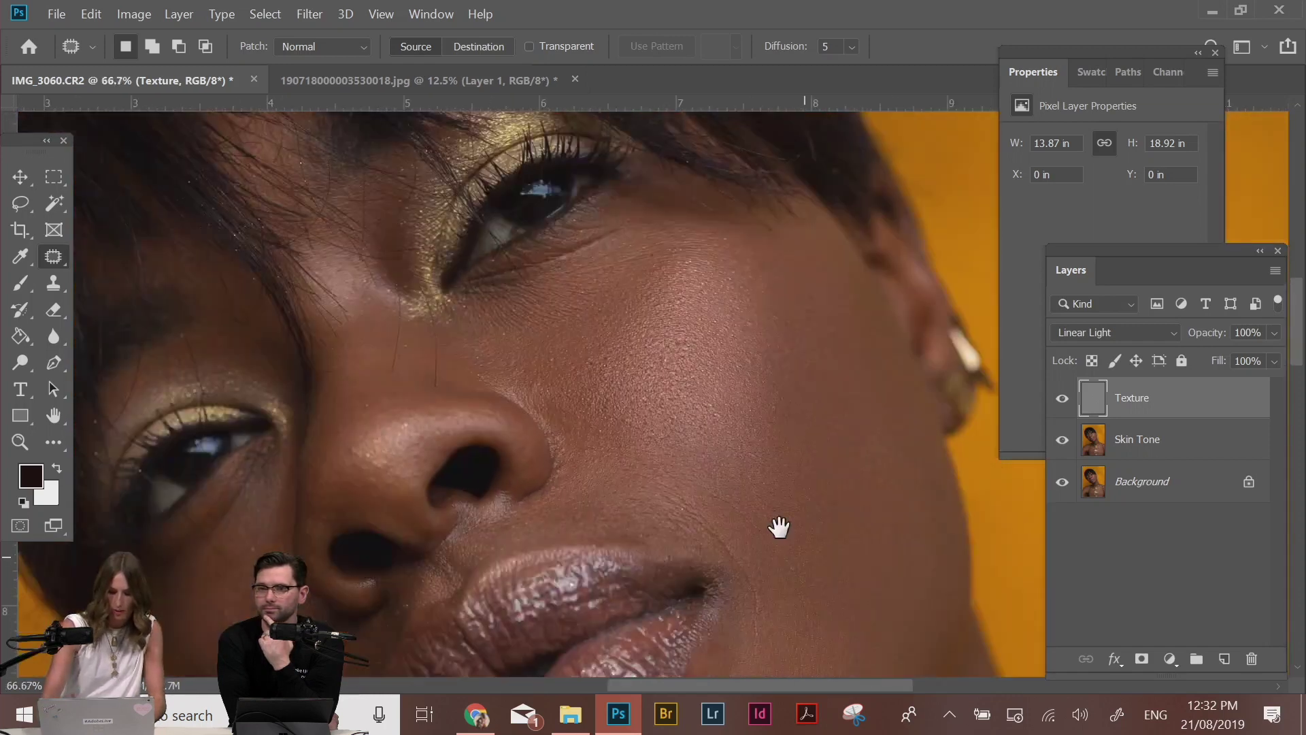
left_click_drag(780, 528, 700, 221)
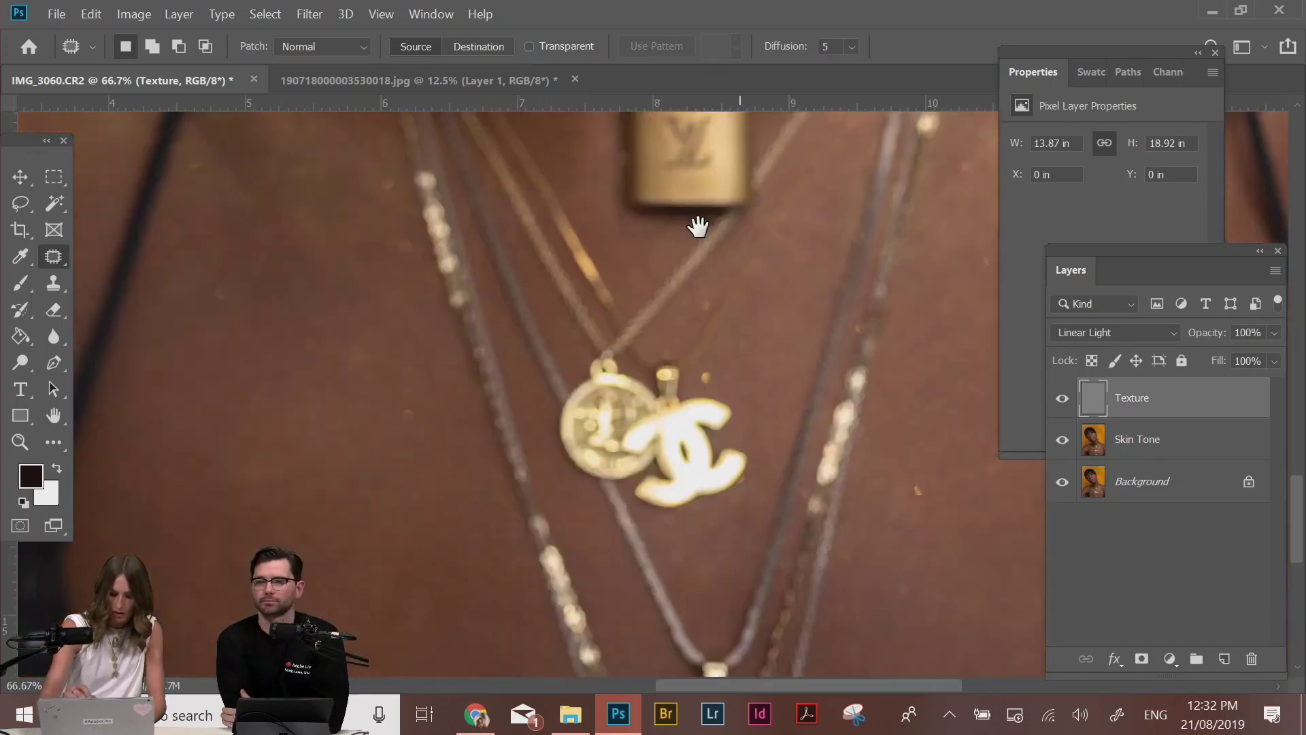
scroll(793, 508, "up", 5)
scroll(787, 562, "right", 3)
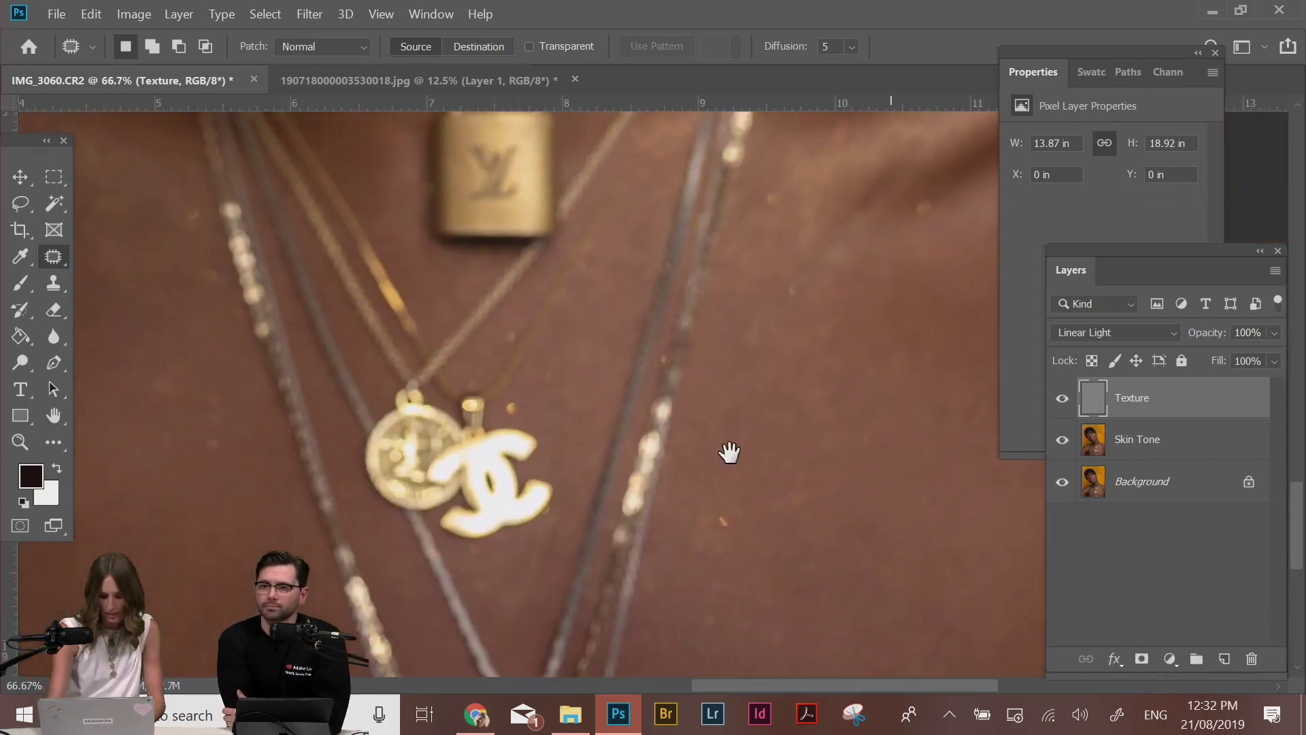
scroll(642, 504, "left", 5)
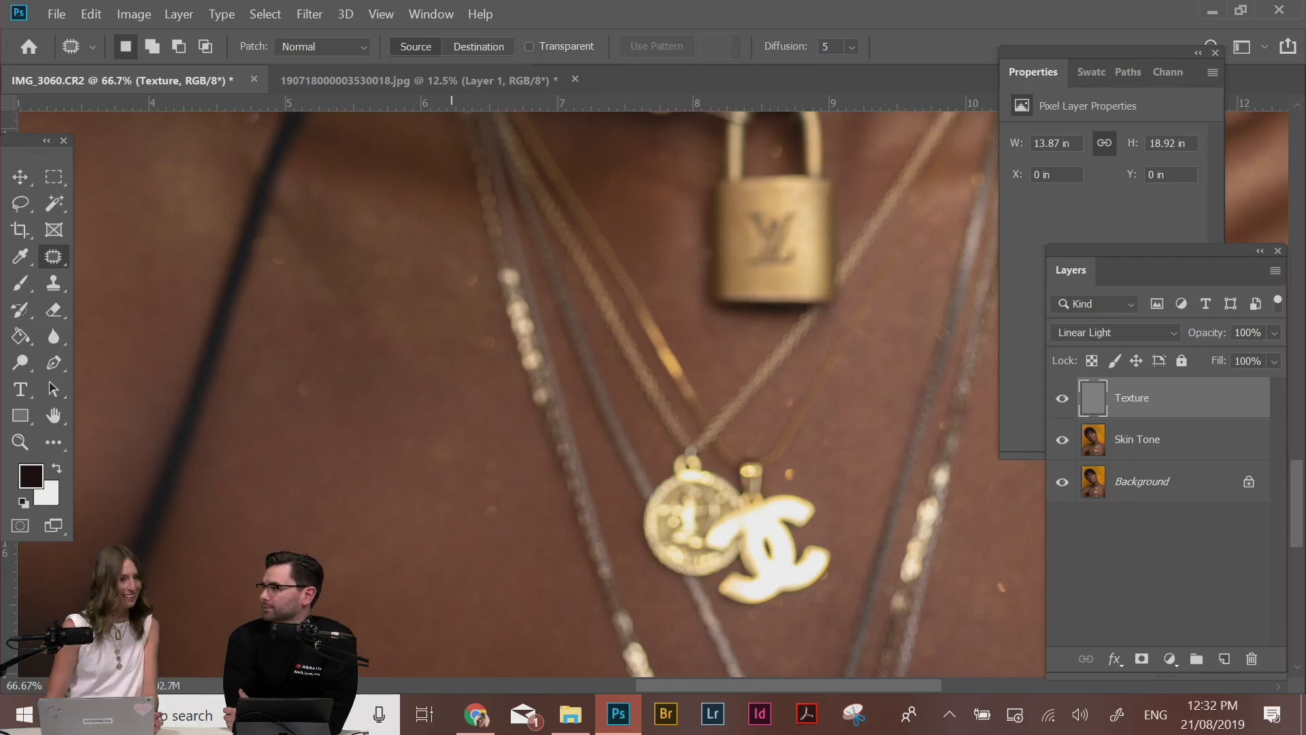
key("ctrl+minus")
key("ctrl+minus")
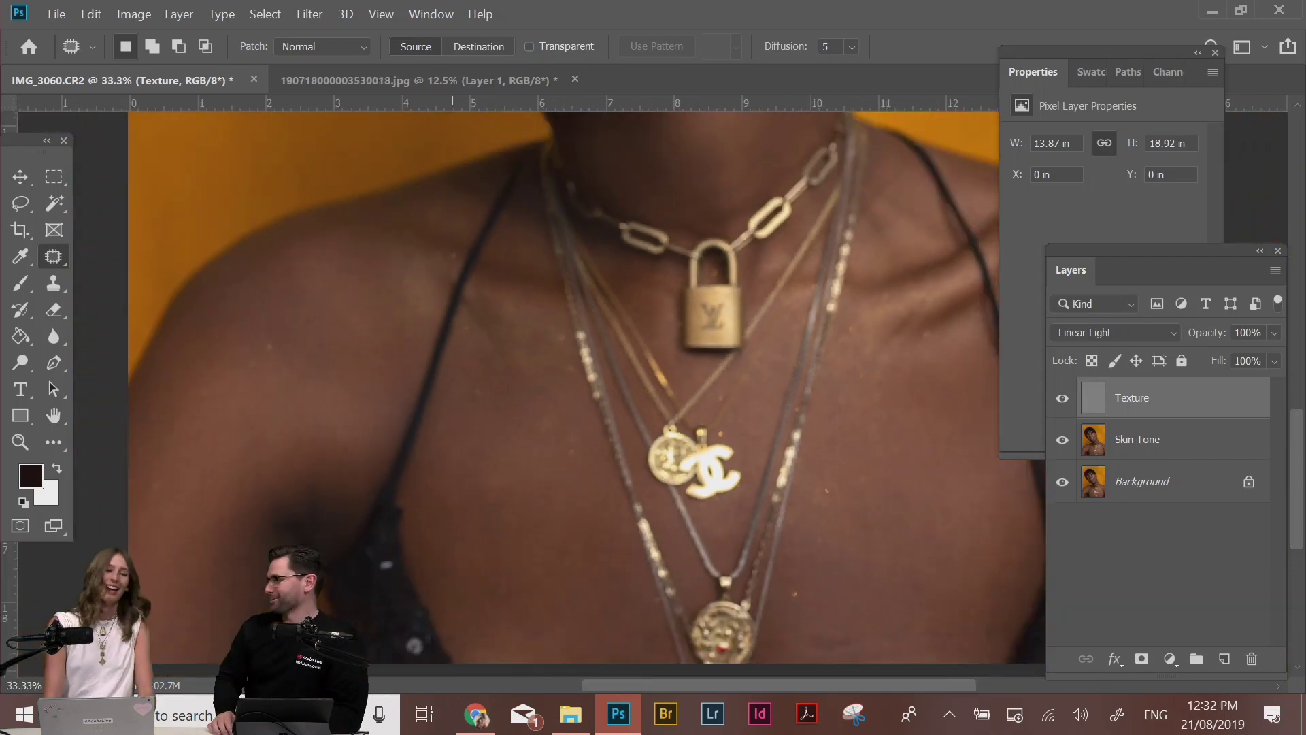
left_click_drag(657, 271, 809, 605)
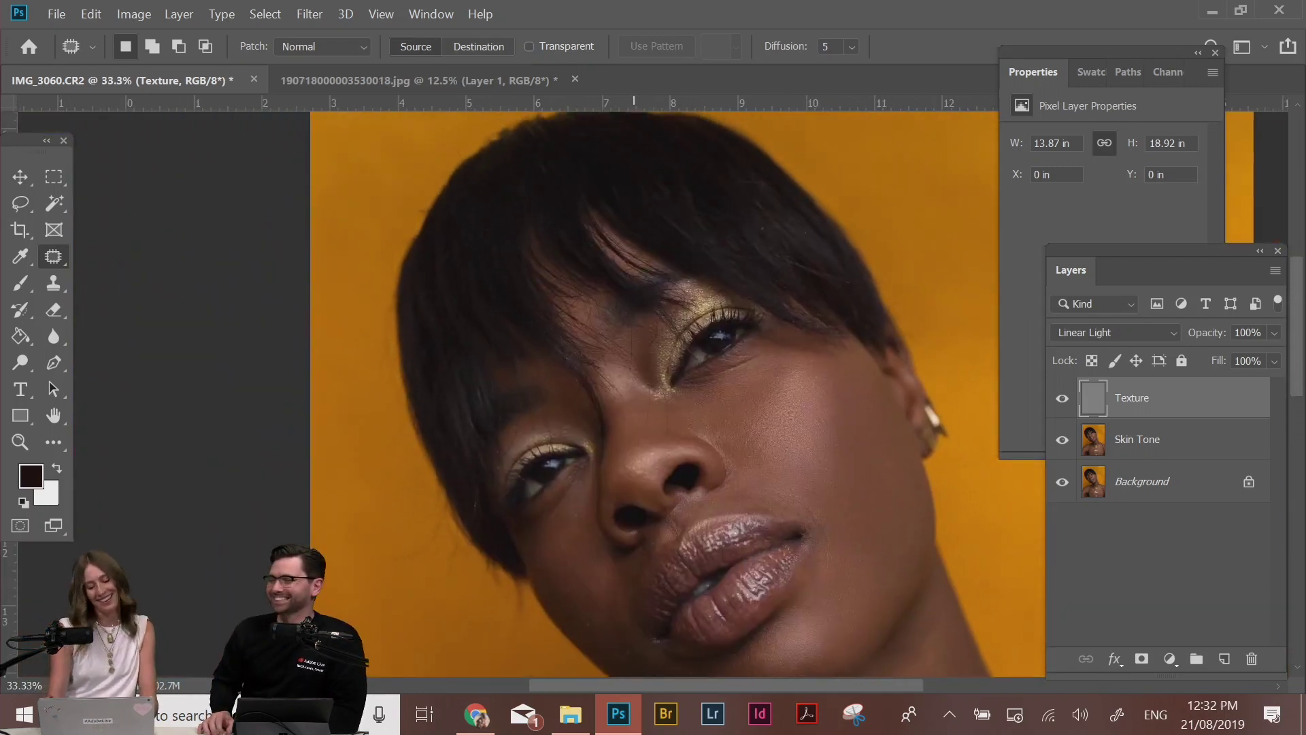
Patch the small specks on the bridge of the nose around the two stray hairs with clean nearby texture on the Texture layer
key("ctrl+plus")
key("ctrl+plus")
key("ctrl+plus")
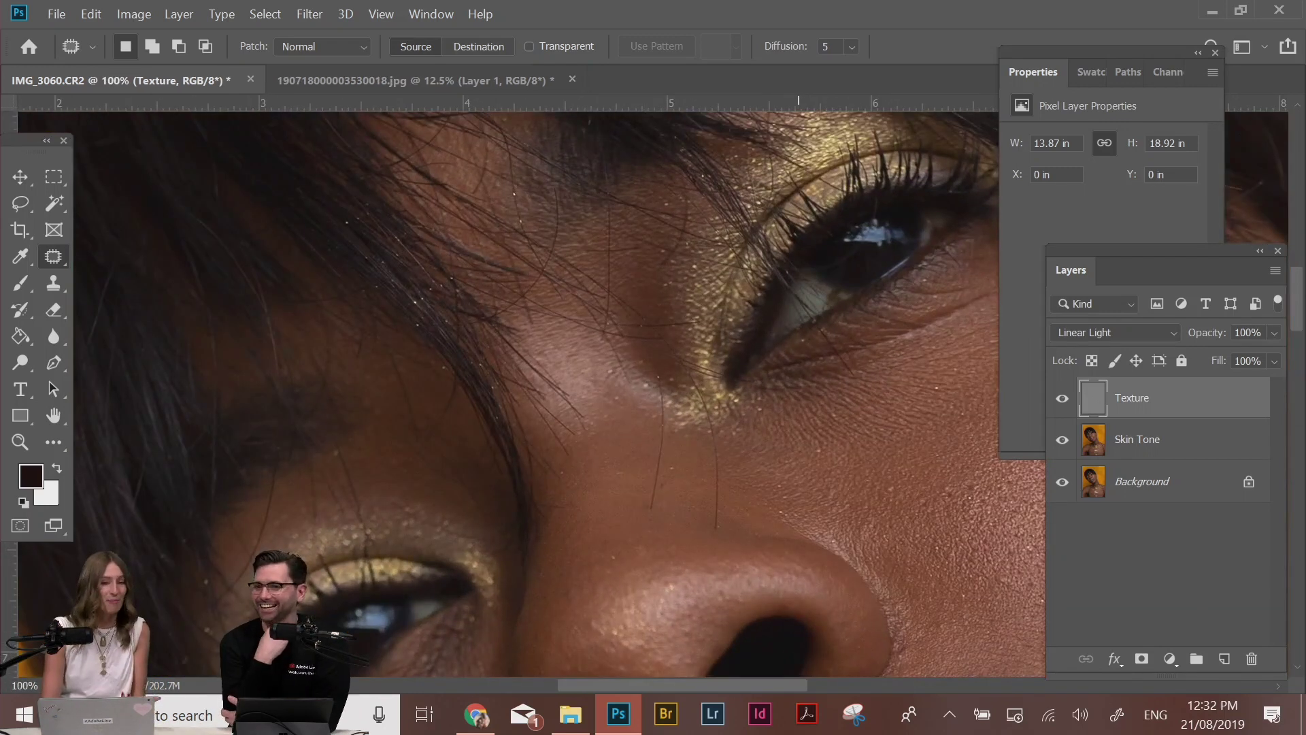
key("ctrl+plus")
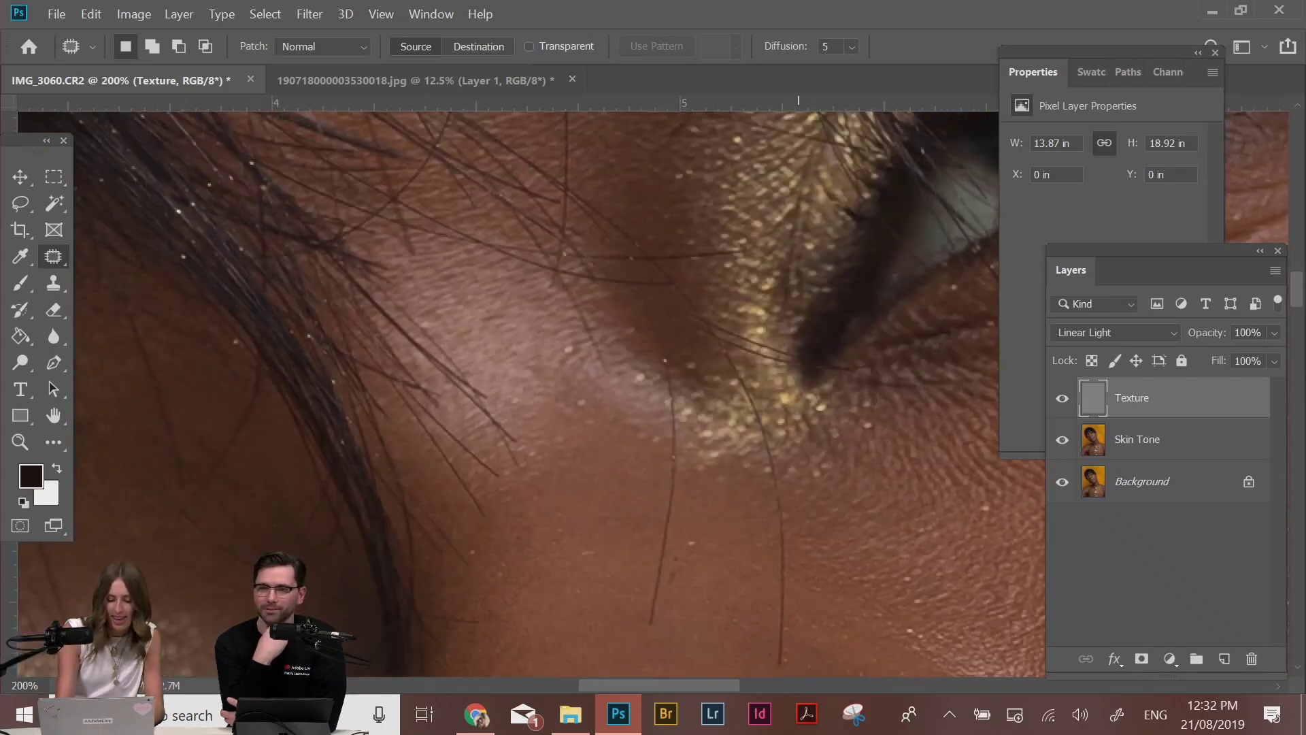
mouse_move(683, 542)
left_mouse_down()
mouse_move(683, 570)
mouse_move(689, 555)
left_mouse_up()
left_click_drag(680, 568, 692, 515)
key("ctrl+d")
mouse_move(711, 624)
left_mouse_down()
mouse_move(723, 496)
mouse_move(727, 516)
left_mouse_up()
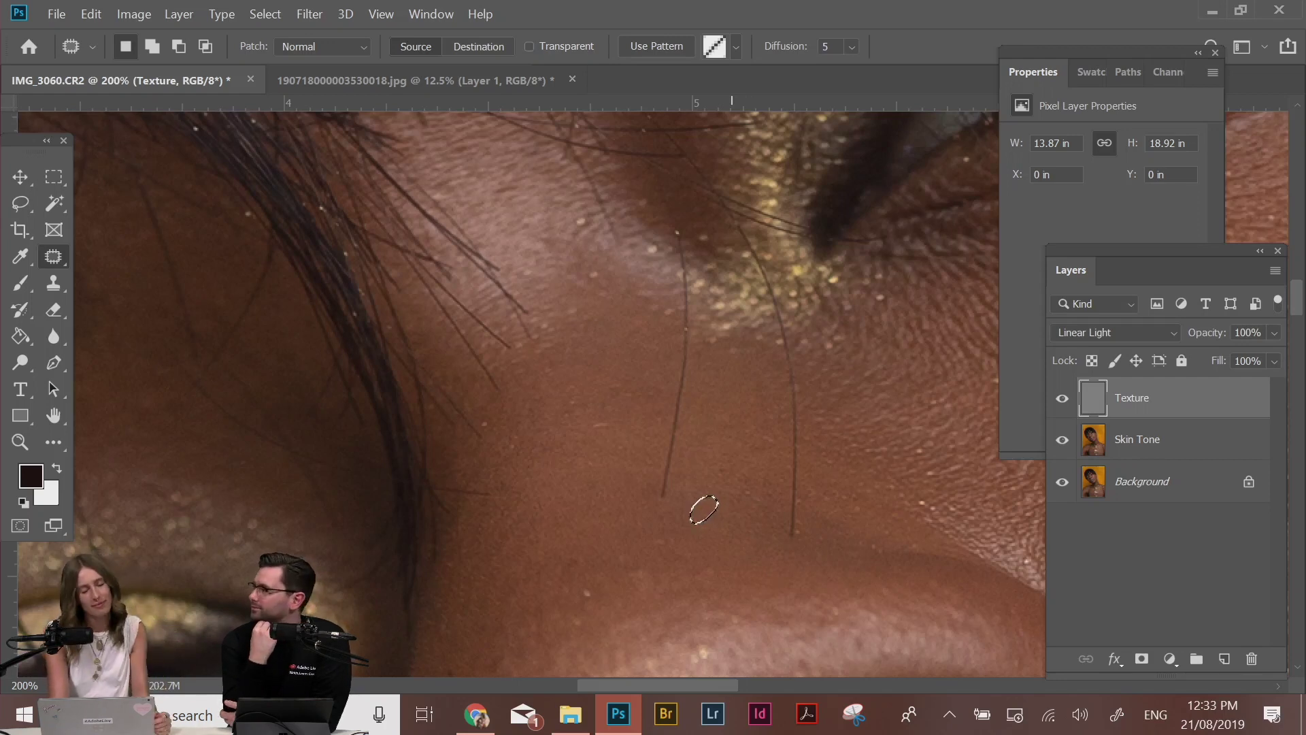
mouse_move(721, 502)
left_mouse_down()
mouse_move(746, 481)
mouse_move(736, 455)
left_mouse_up()
left_click(778, 458)
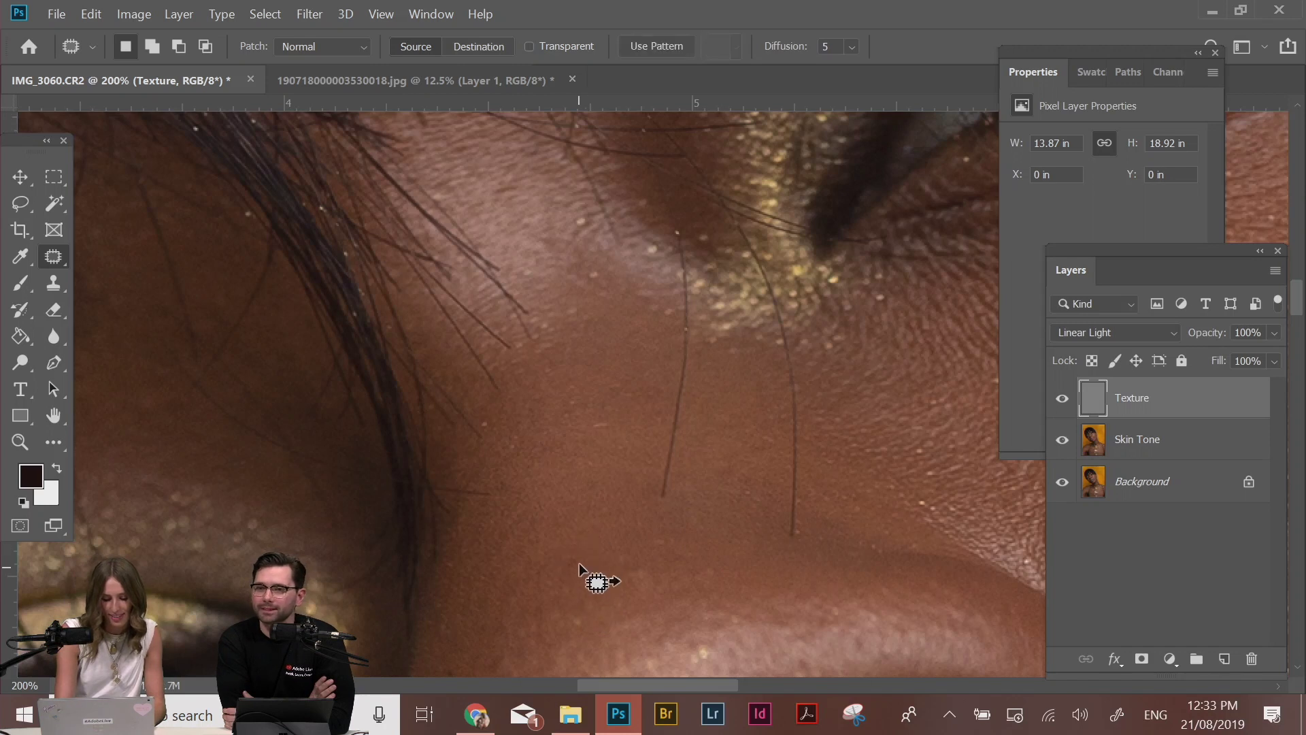
Patch a spot on the nose bridge and a bright speck on the hair strands of the fringe on the Texture layer
mouse_move(614, 420)
left_mouse_down()
mouse_move(604, 464)
mouse_move(623, 465)
left_mouse_up()
key("ctrl+d")
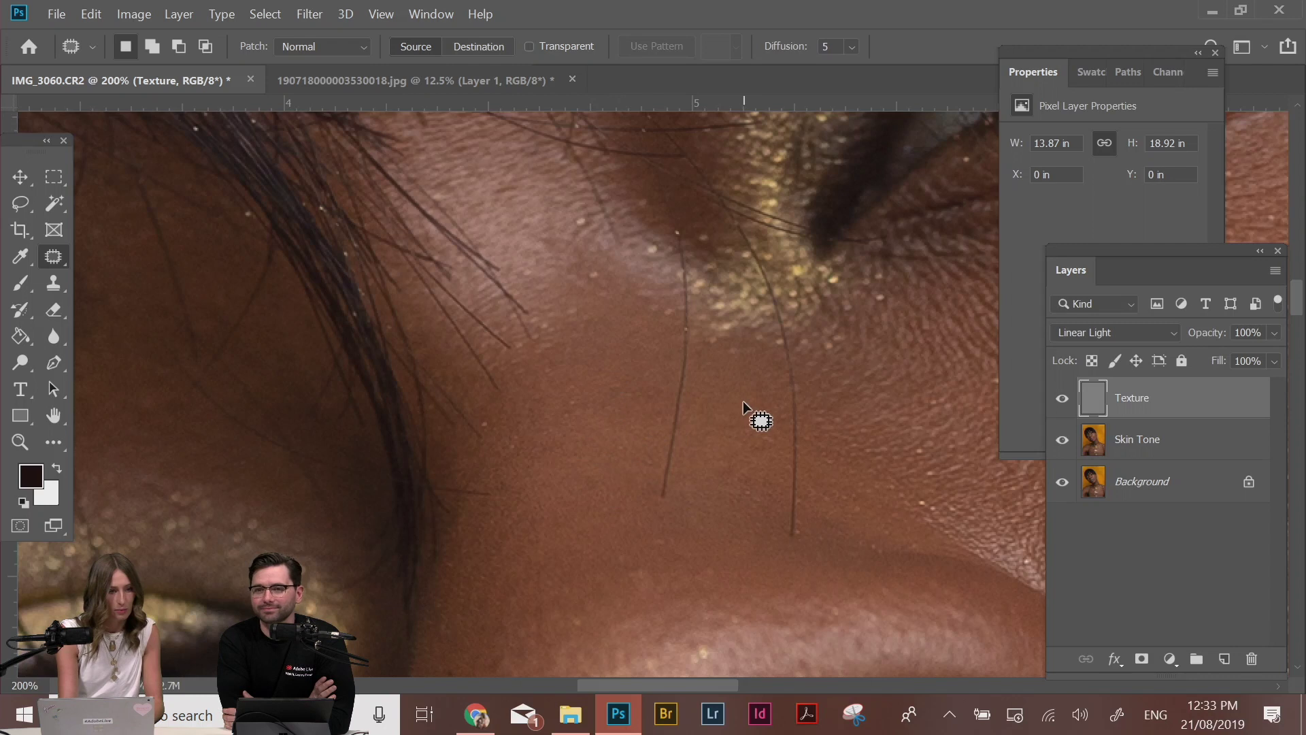
left_click_drag(527, 492, 663, 566)
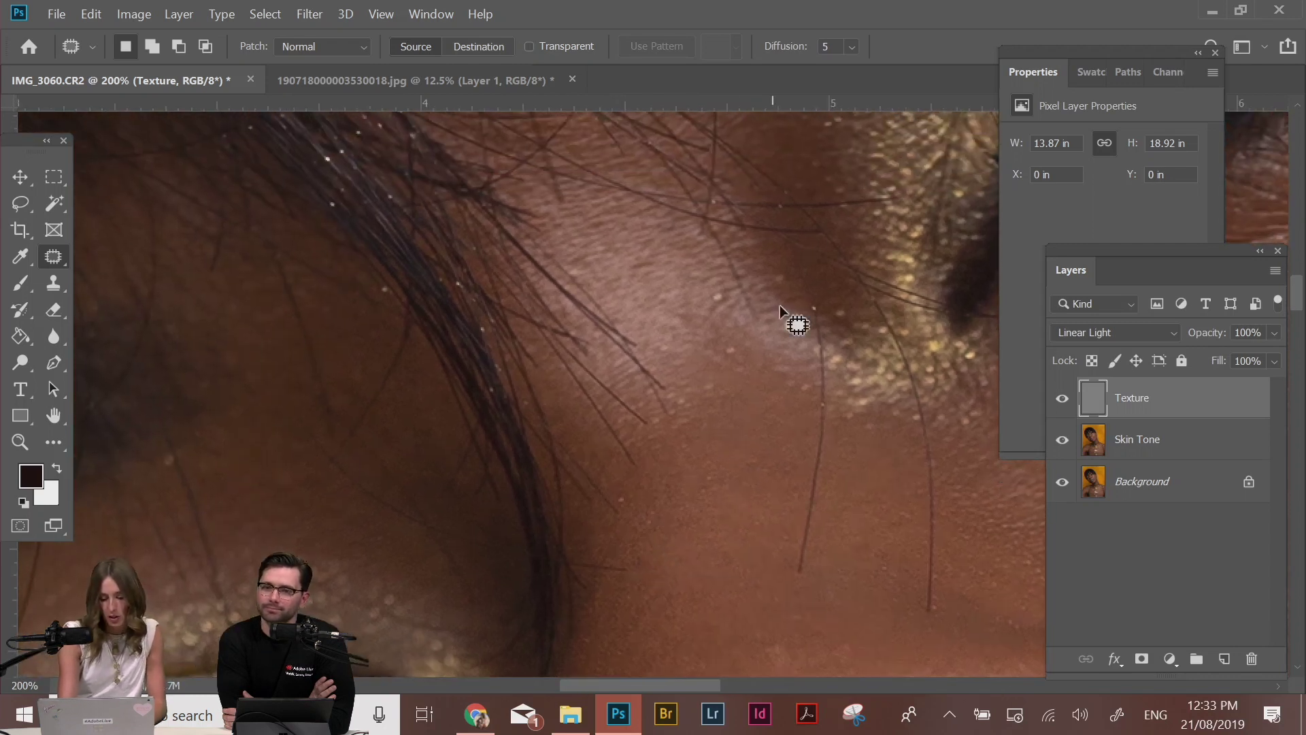
left_click_drag(589, 326, 735, 487)
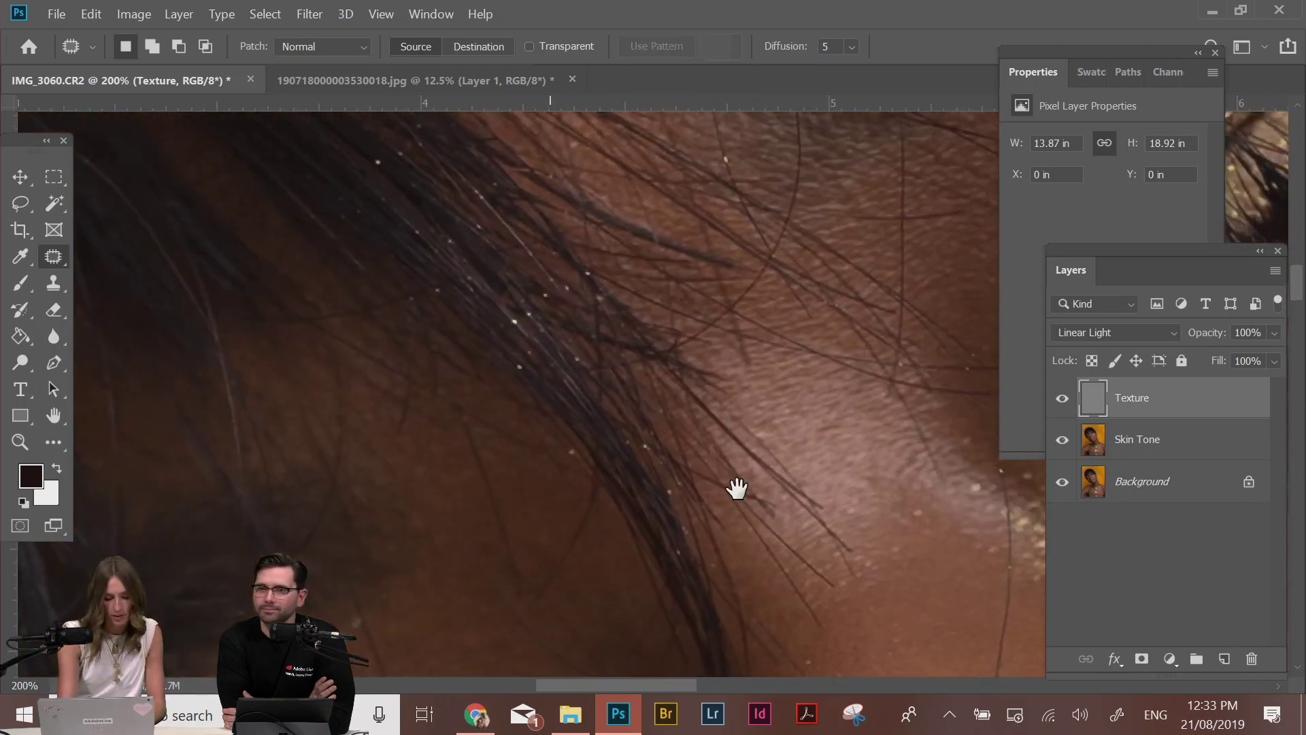
key("ctrl+plus")
key("ctrl+plus")
left_click_drag(479, 299, 706, 491)
key("ctrl+plus")
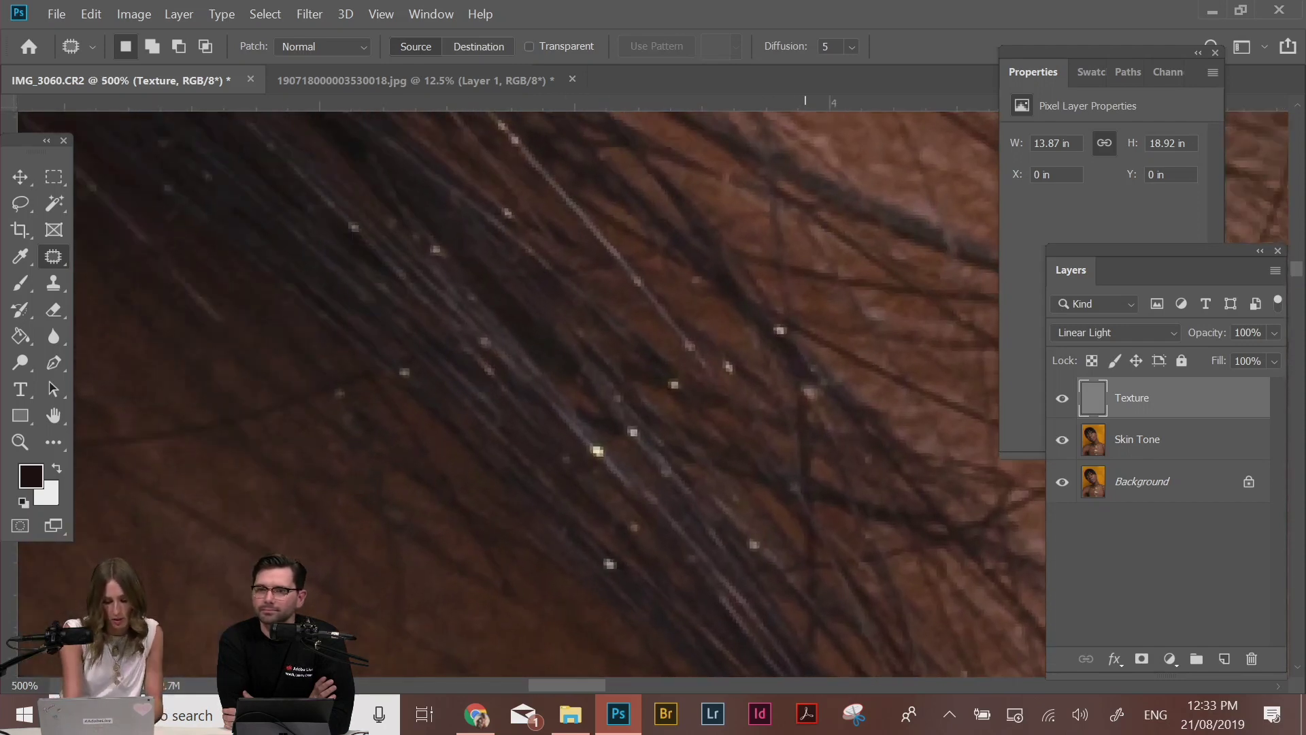
mouse_move(616, 454)
left_mouse_down()
mouse_move(584, 451)
mouse_move(614, 452)
mouse_move(594, 431)
left_mouse_up()
key("ctrl+d")
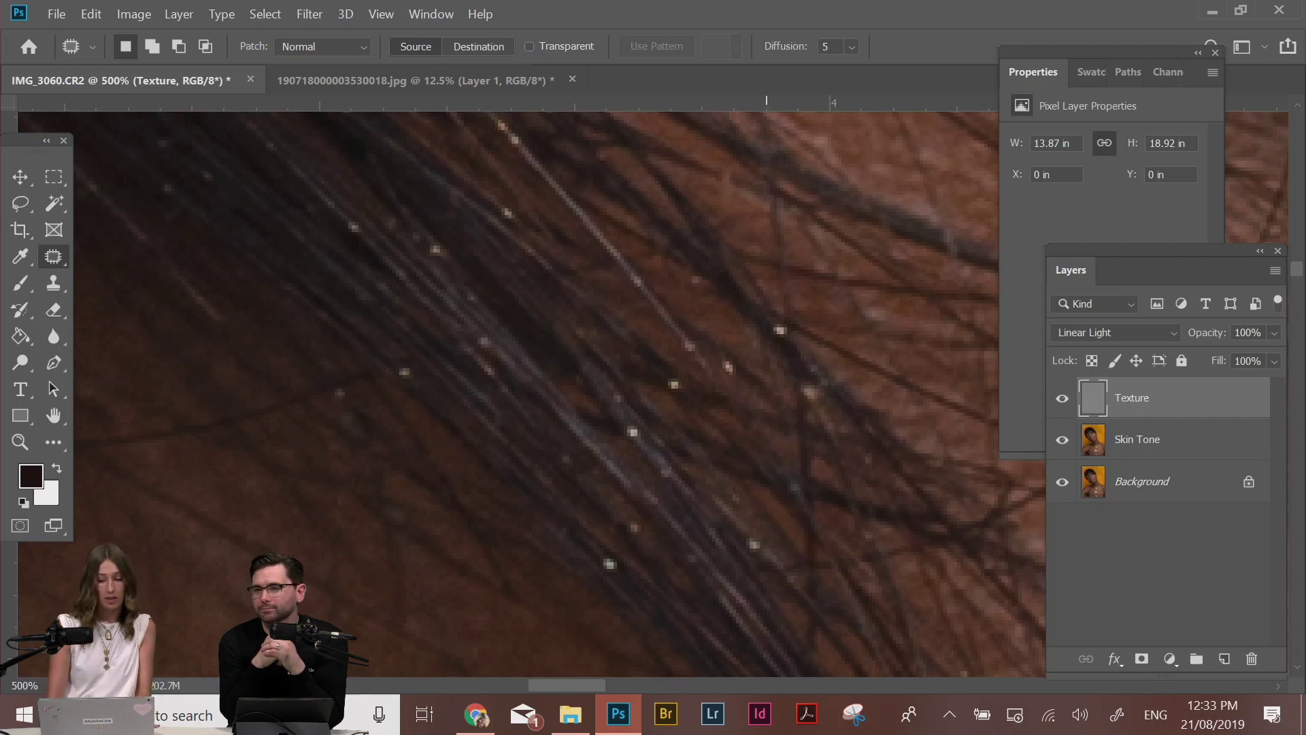
Hide the Texture layer and show it again to examine what it contributes to the image
left_click(1062, 398)
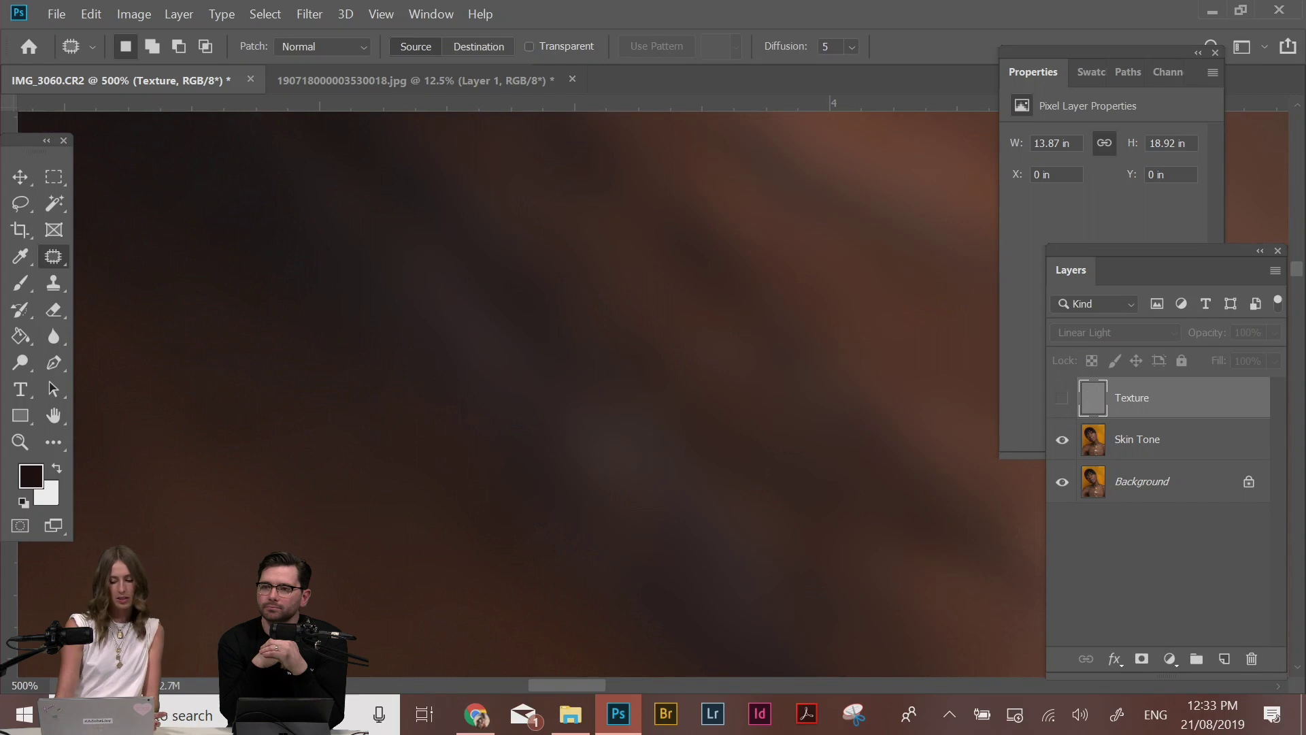
left_click(1062, 399)
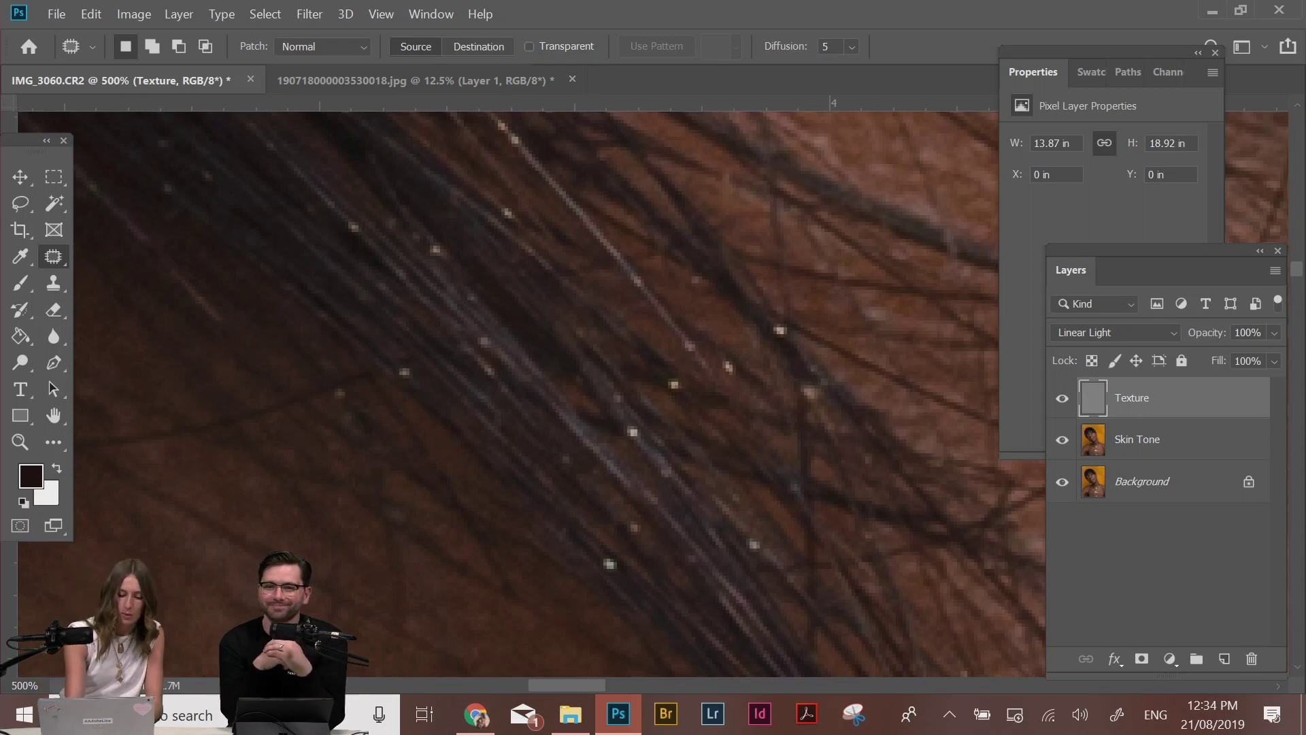
Patch out the bright speck between the hair strands beside the previously cleaned one
left_click_drag(675, 379, 693, 404)
key("ctrl+d")
key("ctrl+minus")
key("ctrl+minus")
key("ctrl+minus")
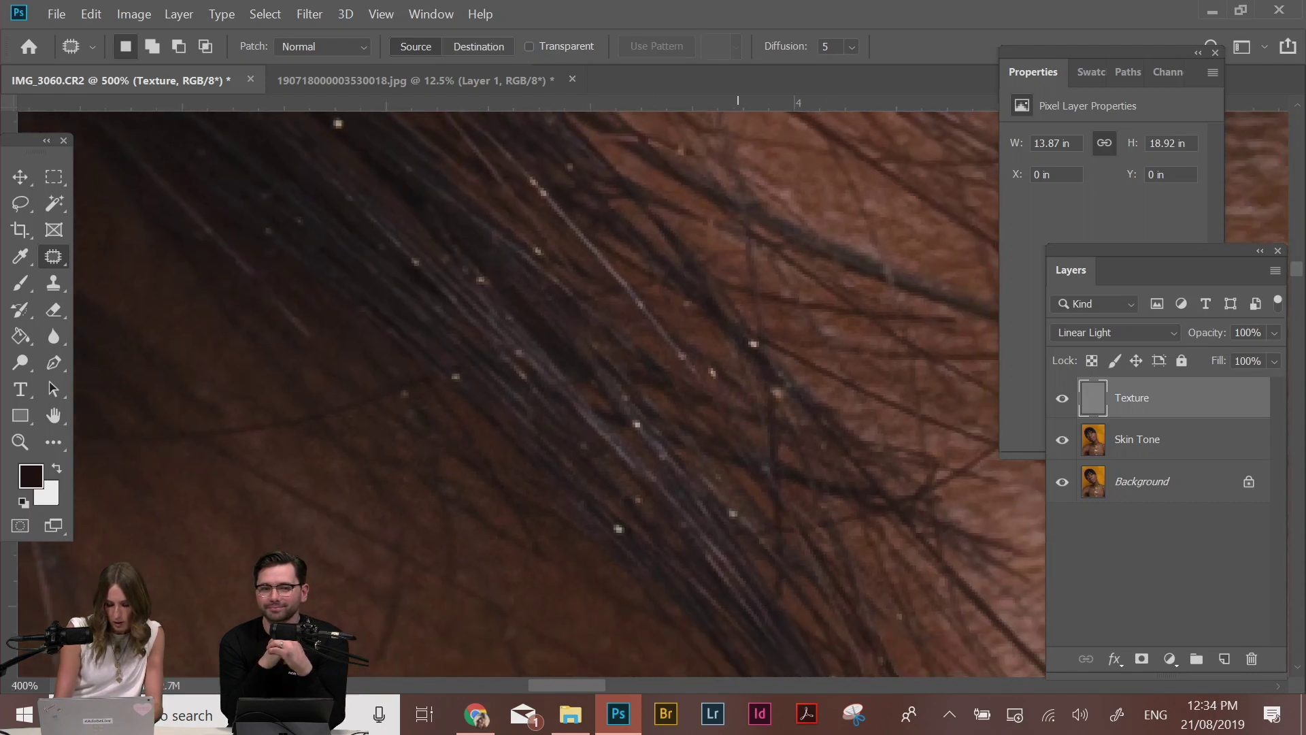
key("ctrl+minus")
key("ctrl+minus")
key("ctrl+plus")
key("ctrl+plus")
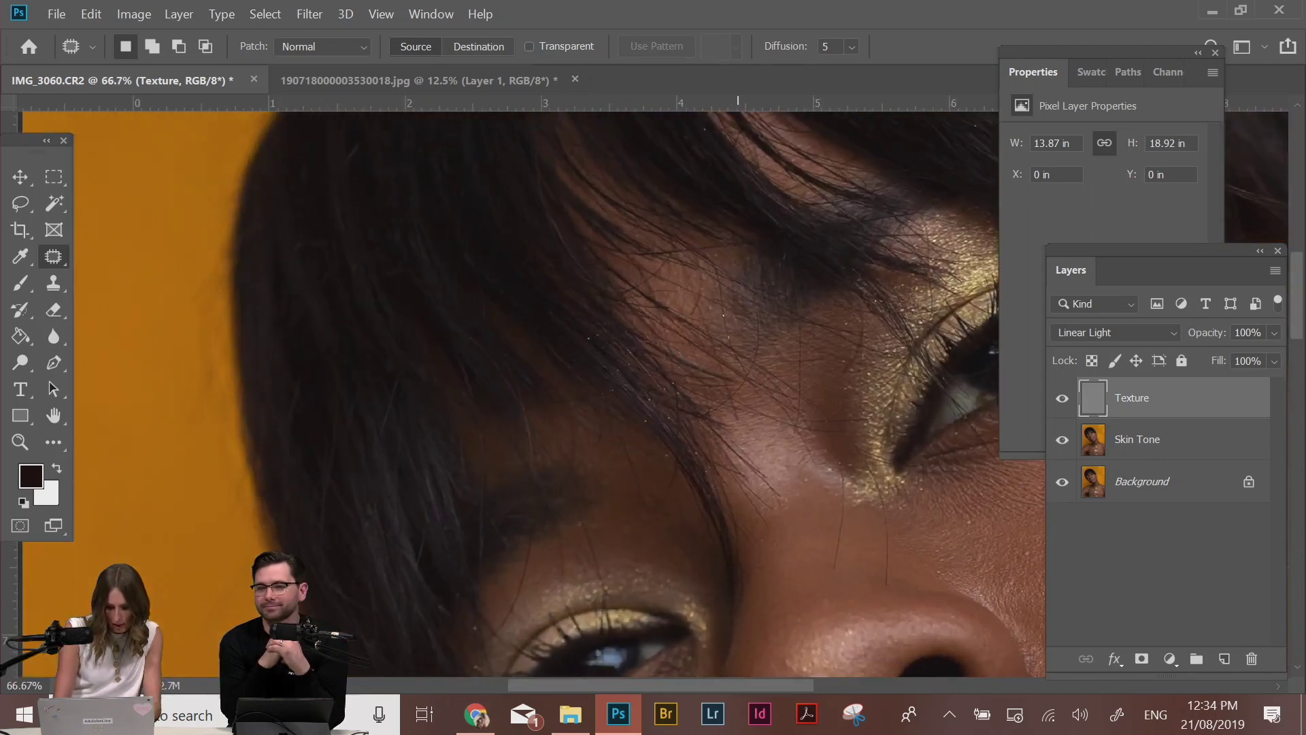
Patch the small specks in the highlighted skin between the fringe tips and the inner eye corner
left_click_drag(737, 544, 452, 385)
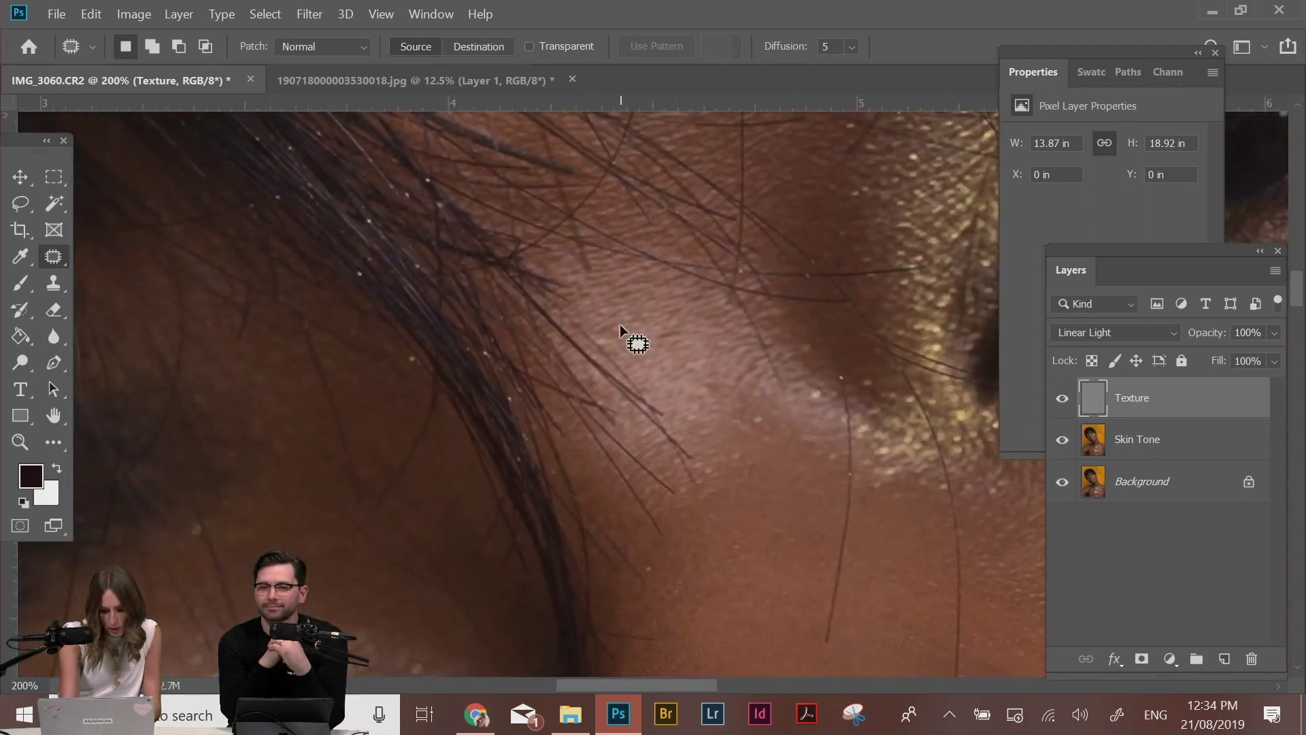
mouse_move(619, 322)
left_mouse_down()
mouse_move(639, 327)
mouse_move(616, 329)
left_mouse_up()
key("ctrl+d")
left_click_drag(614, 332, 683, 331)
key("ctrl+d")
left_click_drag(681, 333, 673, 315)
left_click_drag(620, 328, 637, 327)
left_click_drag(691, 303, 684, 312)
mouse_move(672, 317)
left_mouse_down()
mouse_move(696, 321)
mouse_move(702, 361)
mouse_move(699, 344)
left_mouse_up()
key("ctrl+d")
key("ctrl+d")
Patch a blemish on the nose bridge between the two long stray hairs
left_click_drag(796, 548, 731, 237)
mouse_move(817, 319)
left_mouse_down()
mouse_move(874, 310)
mouse_move(864, 269)
left_mouse_up()
key("ctrl+d")
key("ctrl+d")
Patch the marks on the side of the nose bridge next to the dark hair strand
mouse_move(586, 243)
left_mouse_down()
mouse_move(695, 231)
mouse_move(689, 239)
mouse_move(681, 213)
mouse_move(665, 231)
mouse_move(741, 218)
mouse_move(705, 240)
left_mouse_up()
key("ctrl+d")
key("ctrl+d")
key("ctrl+d")
mouse_move(614, 275)
left_mouse_down()
mouse_move(682, 245)
mouse_move(620, 281)
mouse_move(700, 267)
left_mouse_up()
key("ctrl+d")
key("ctrl+d")
left_click_drag(625, 308, 621, 306)
left_click_drag(615, 312, 654, 330)
key("ctrl+d")
Patch small texture spots in and around the shiny highlight on the nose tip
key("space")
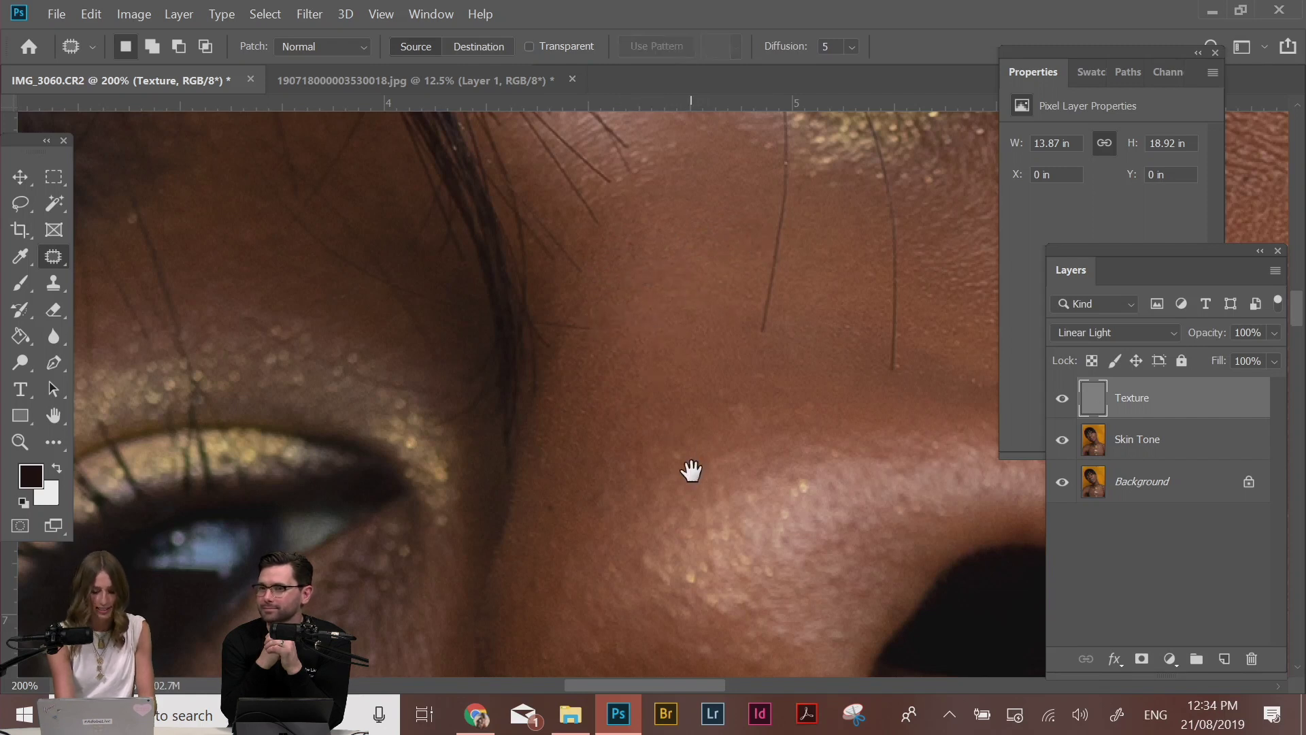
left_click_drag(689, 487, 706, 313)
mouse_move(675, 361)
left_mouse_down()
mouse_move(656, 391)
mouse_move(631, 394)
mouse_move(688, 385)
left_mouse_up()
key("ctrl+d")
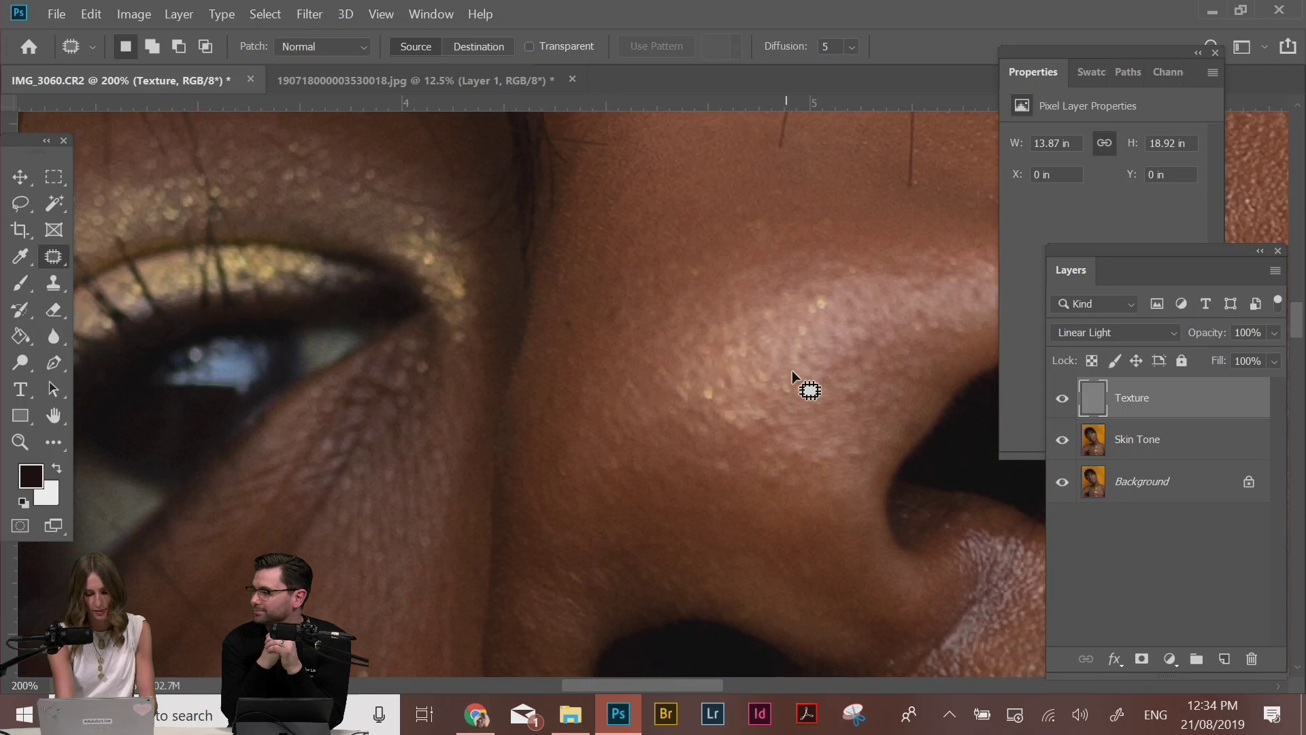
mouse_move(907, 340)
left_mouse_down()
mouse_move(818, 340)
mouse_move(841, 312)
left_mouse_up()
left_click_drag(829, 328, 810, 341)
key("ctrl+d")
mouse_move(892, 283)
left_mouse_down()
mouse_move(892, 301)
mouse_move(894, 285)
left_mouse_up()
left_click_drag(884, 296, 813, 296)
key("ctrl+d")
key("ctrl+d")
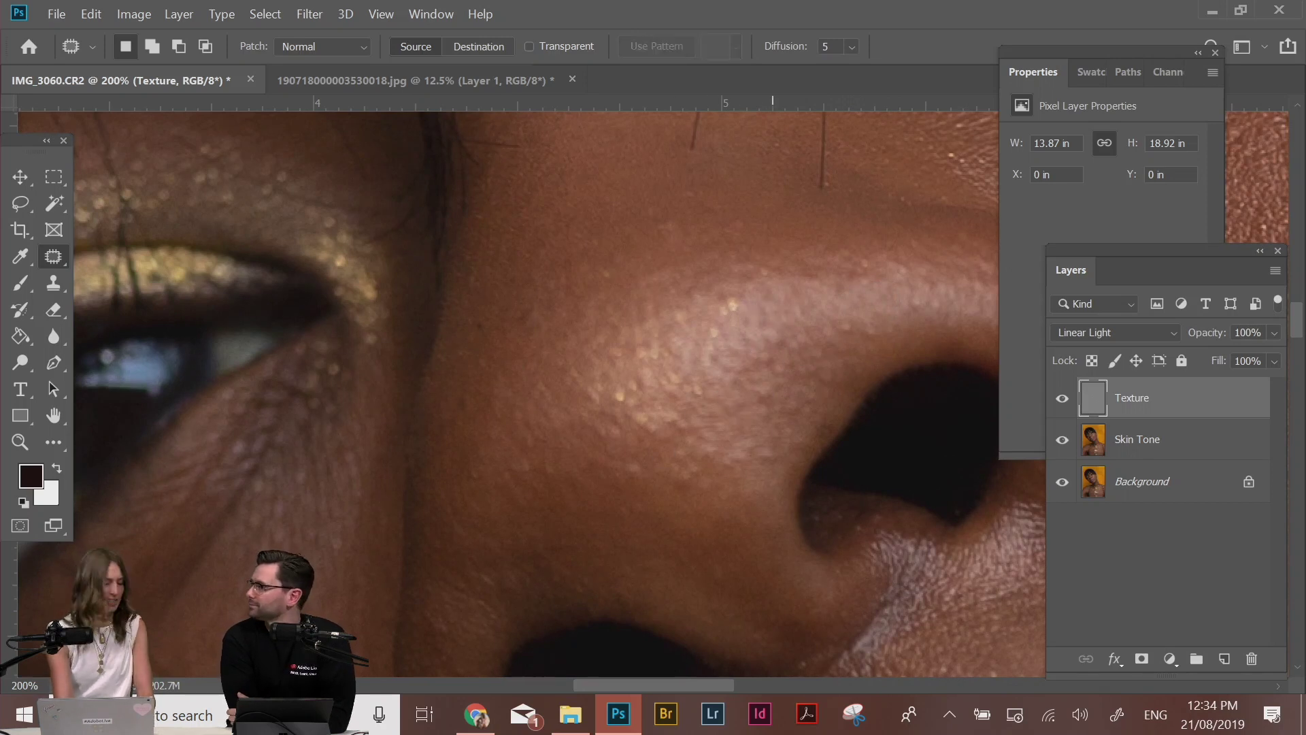
Patch the uneven spots below the nose highlight, between the two nostrils
left_click_drag(701, 474, 698, 475)
left_click_drag(684, 479, 706, 517)
key("ctrl+d")
left_click_drag(639, 468, 641, 473)
mouse_move(641, 474)
left_mouse_down()
mouse_move(659, 502)
mouse_move(647, 515)
left_mouse_up()
key("ctrl+d")
mouse_move(648, 516)
left_mouse_down()
mouse_move(693, 452)
mouse_move(714, 476)
left_mouse_up()
key("ctrl+d")
key("ctrl+d")
mouse_move(781, 445)
left_mouse_down()
mouse_move(777, 460)
mouse_move(781, 445)
left_mouse_up()
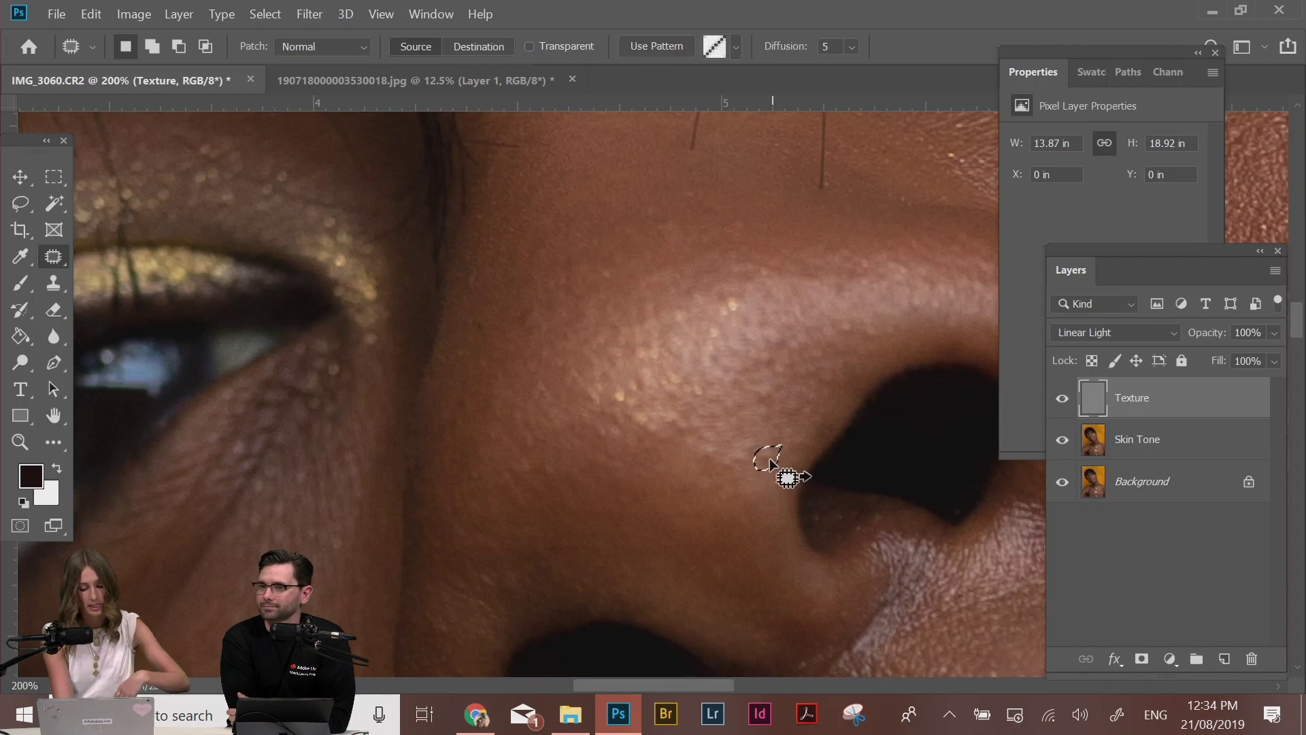
key("ctrl+d")
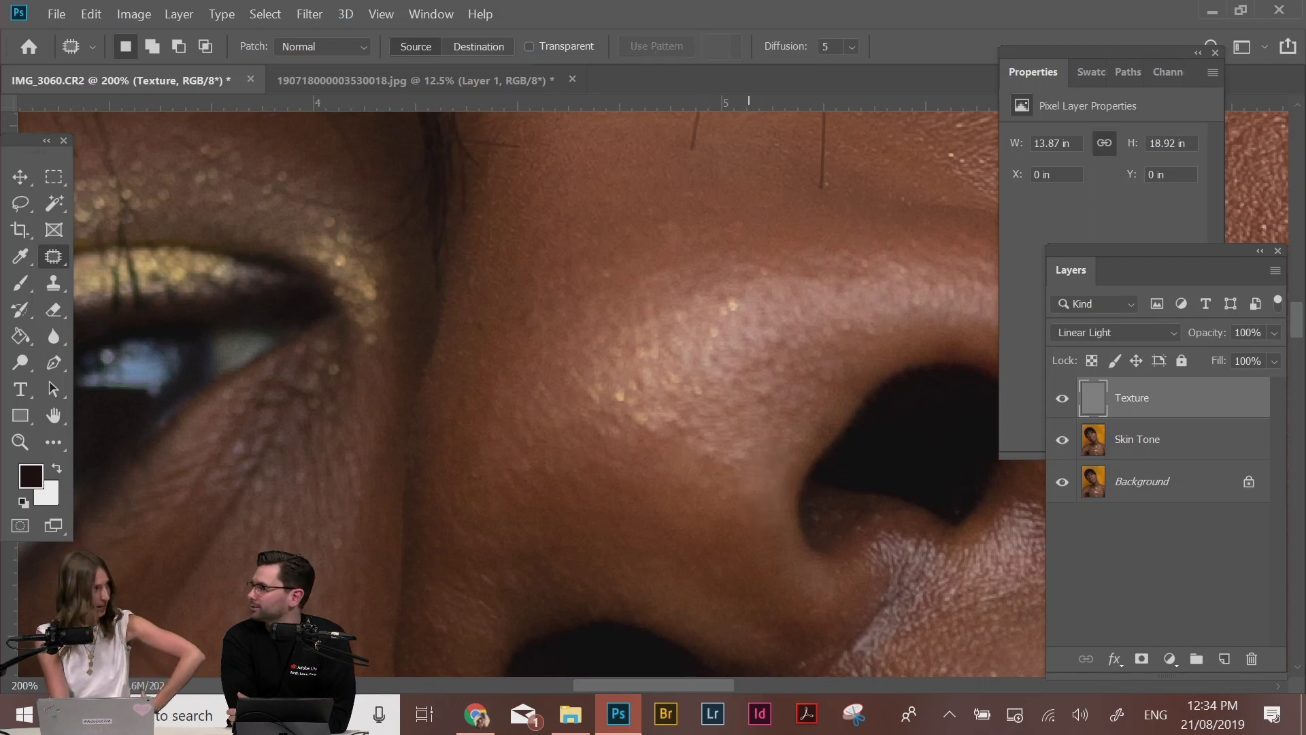
Patch the spots on the cheek under the shadowed eye, beside the nose
key("ctrl+minus")
key("ctrl+minus")
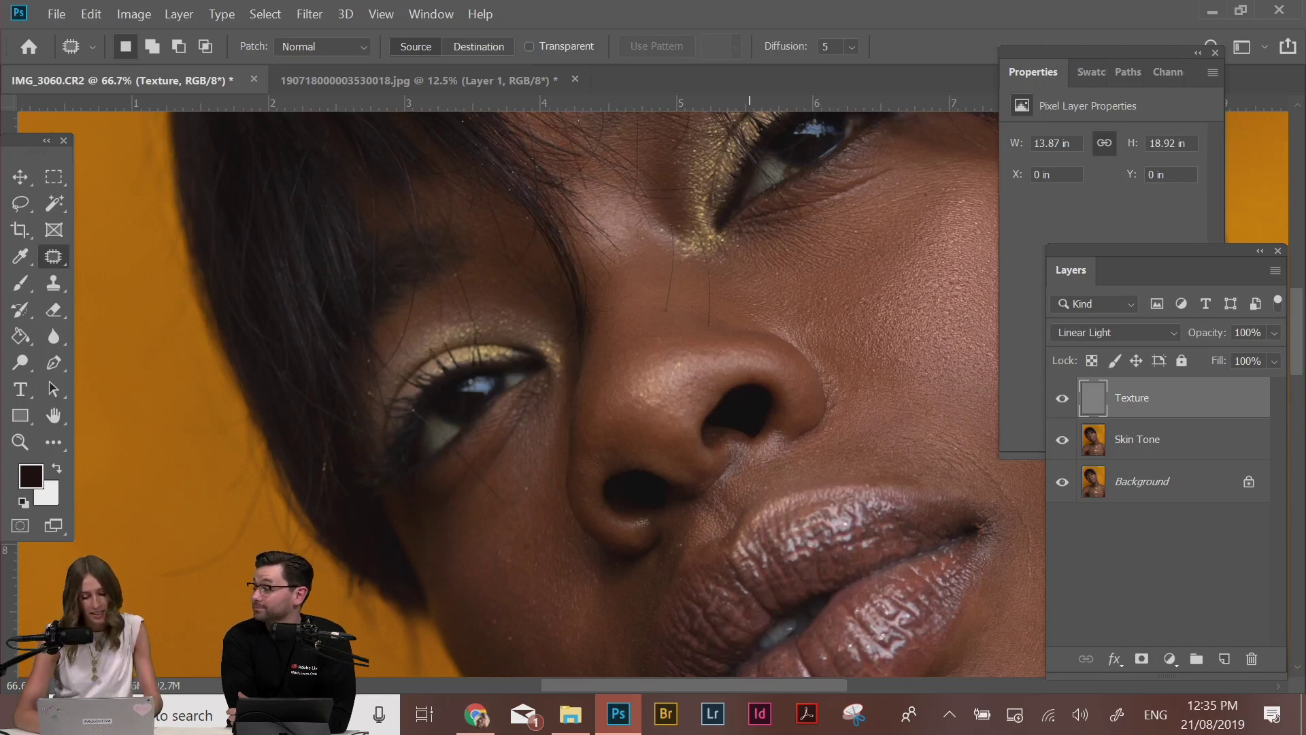
key("ctrl+plus")
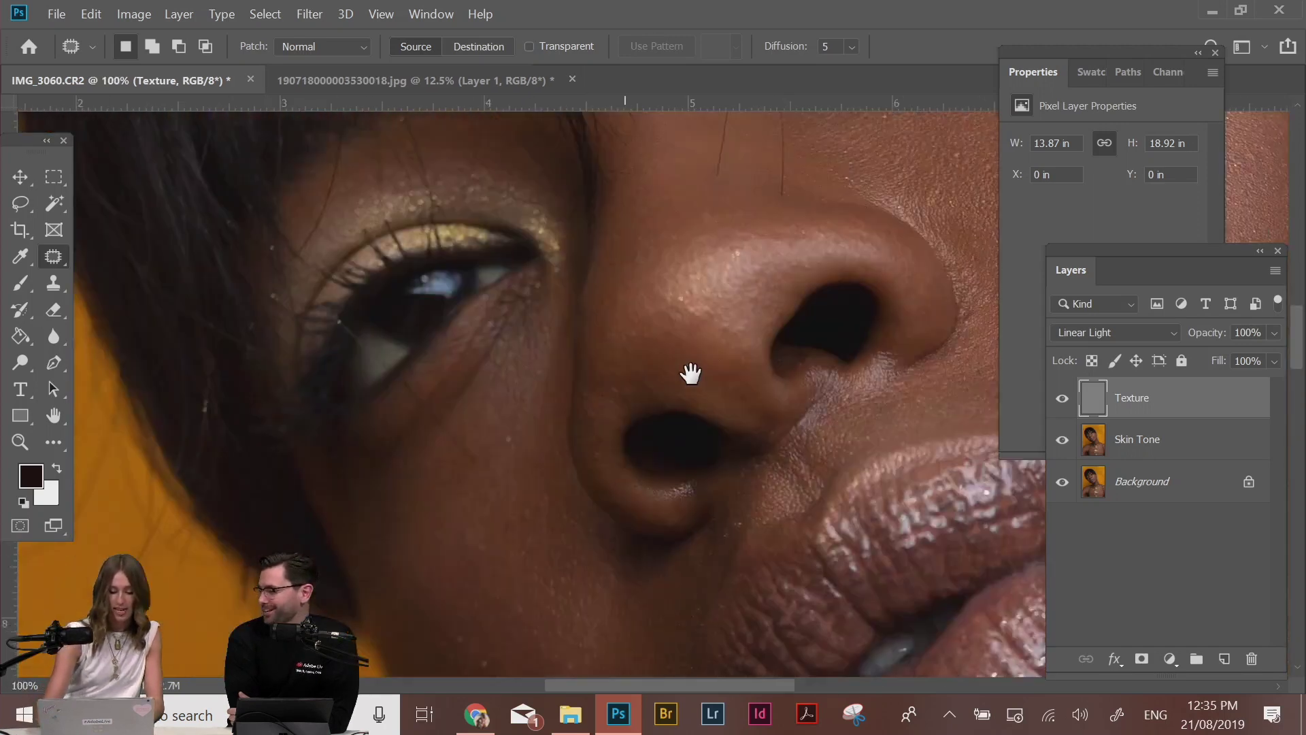
left_click_drag(690, 373, 776, 226)
key("ctrl+plus")
key("ctrl+minus")
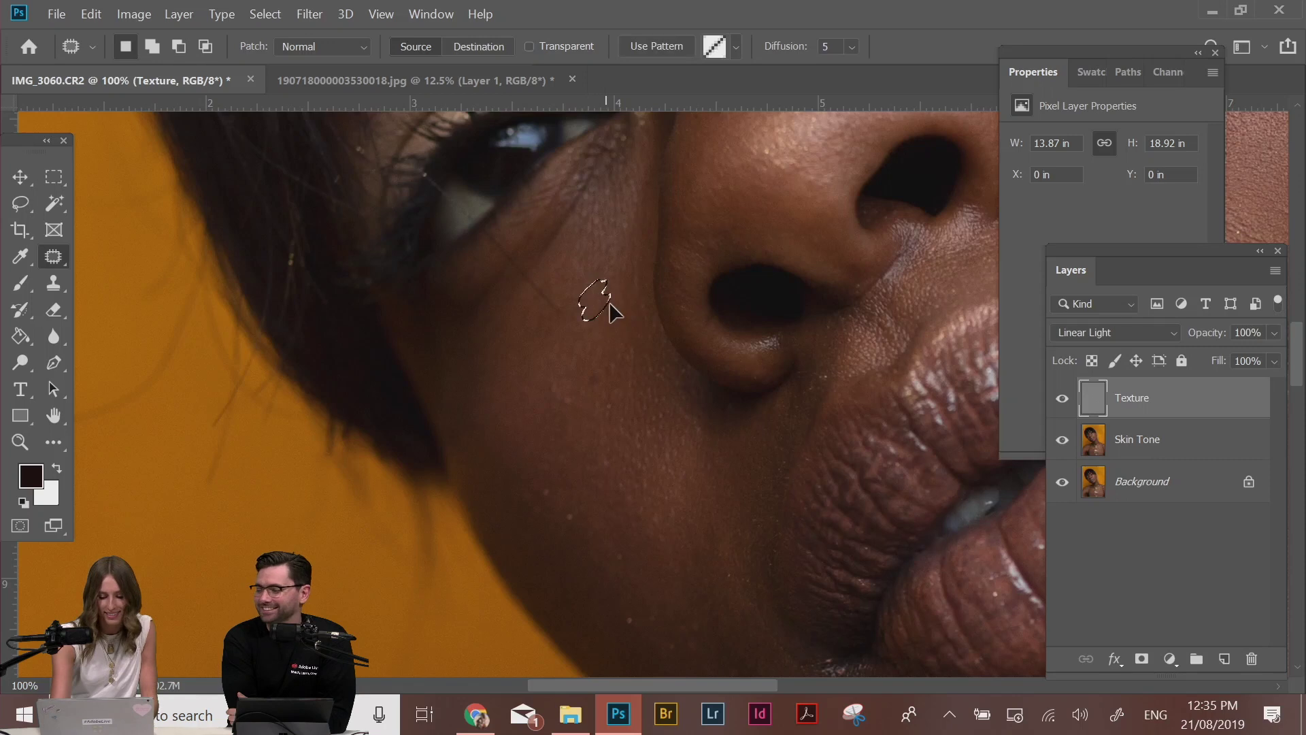
left_click_drag(621, 364, 599, 316)
mouse_move(567, 366)
left_mouse_down()
mouse_move(556, 415)
mouse_move(583, 349)
left_mouse_up()
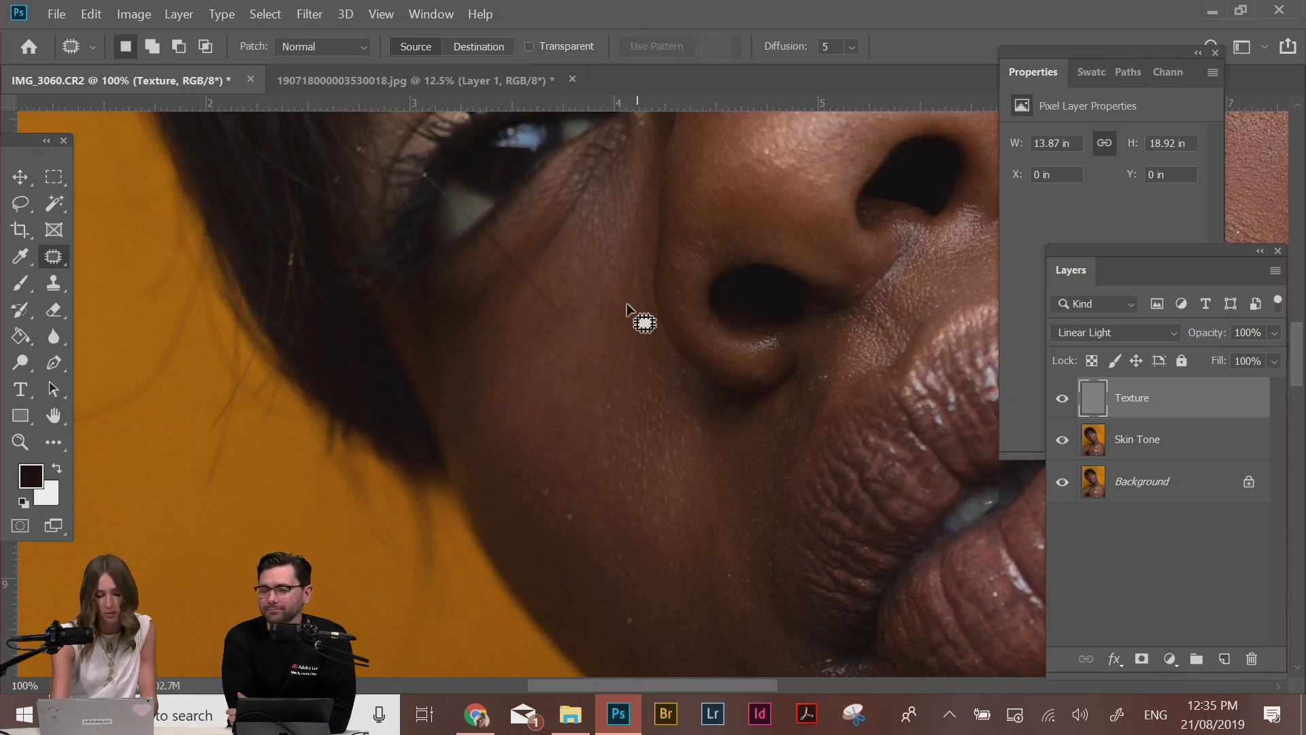
Patch the light spots on the mid cheek close to the face outline below the hair
left_click_drag(653, 447, 602, 283)
mouse_move(528, 365)
left_mouse_down()
mouse_move(548, 367)
mouse_move(553, 412)
mouse_move(591, 405)
mouse_move(589, 454)
mouse_move(582, 428)
left_mouse_up()
key("ctrl+d")
key("ctrl+d")
key("ctrl+d")
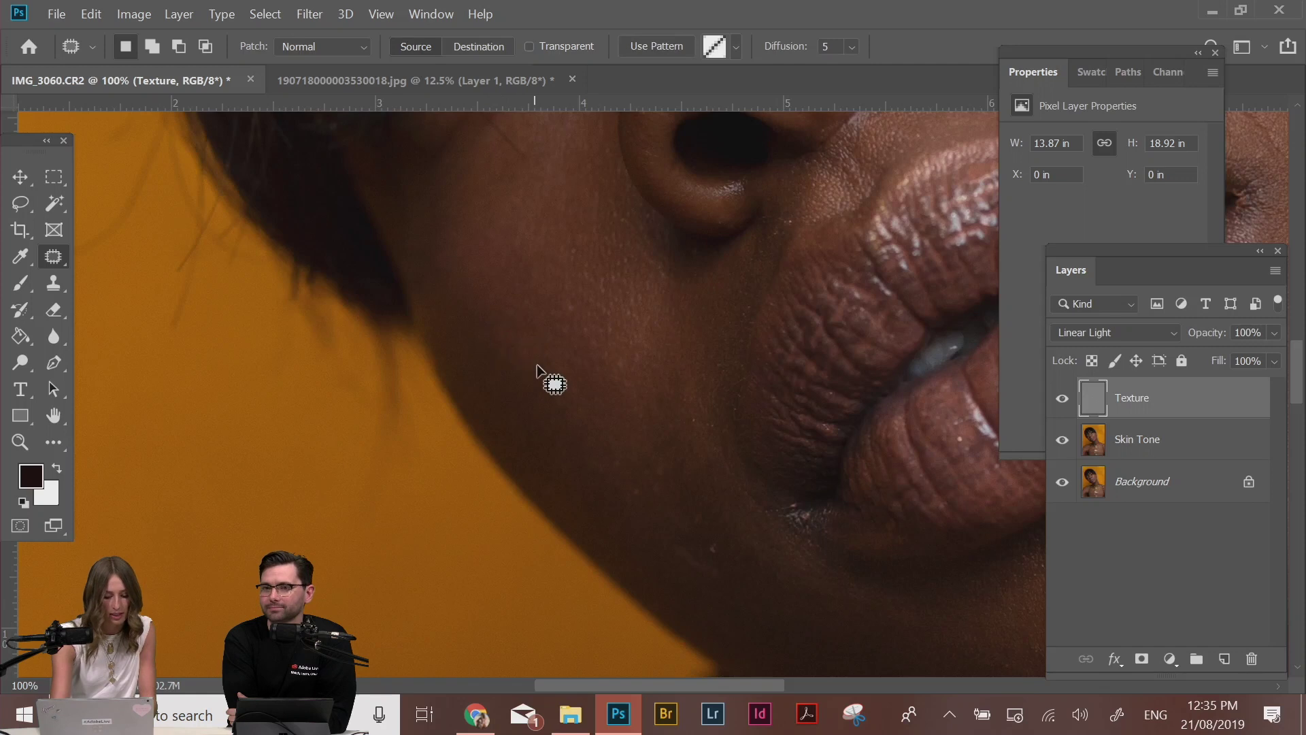
mouse_move(503, 371)
left_mouse_down()
mouse_move(486, 362)
mouse_move(526, 424)
left_mouse_up()
key("ctrl+d")
left_click_drag(502, 348, 549, 401)
key("ctrl+d")
Patch the remaining spots on the lower cheek toward the jawline
mouse_move(612, 444)
left_mouse_down()
mouse_move(620, 452)
mouse_move(619, 374)
left_mouse_up()
key("ctrl+d")
mouse_move(641, 486)
left_mouse_down()
mouse_move(617, 485)
mouse_move(641, 487)
left_mouse_up()
left_click_drag(643, 509, 666, 540)
key("ctrl+d")
Patch the pale mark on the jaw below the mouth corner and the spots on the cheek above it
left_click_drag(715, 543, 713, 439)
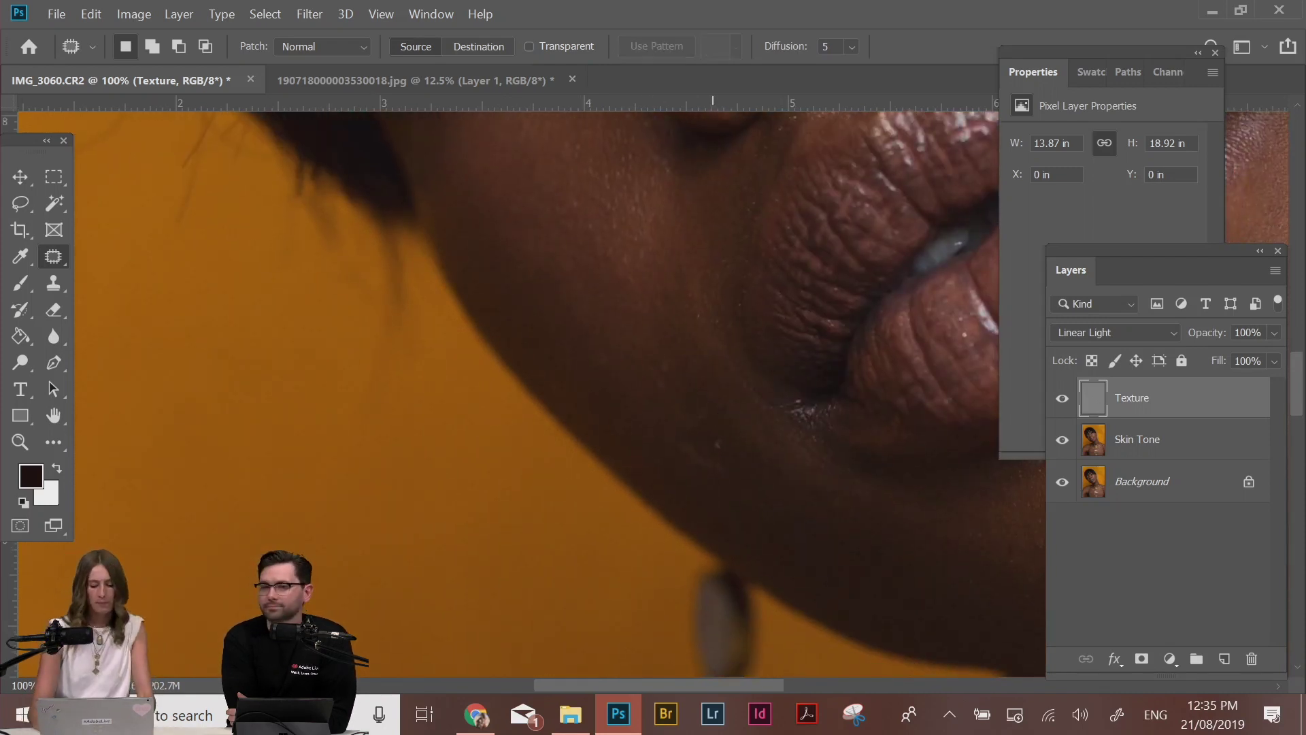
key("ctrl+plus")
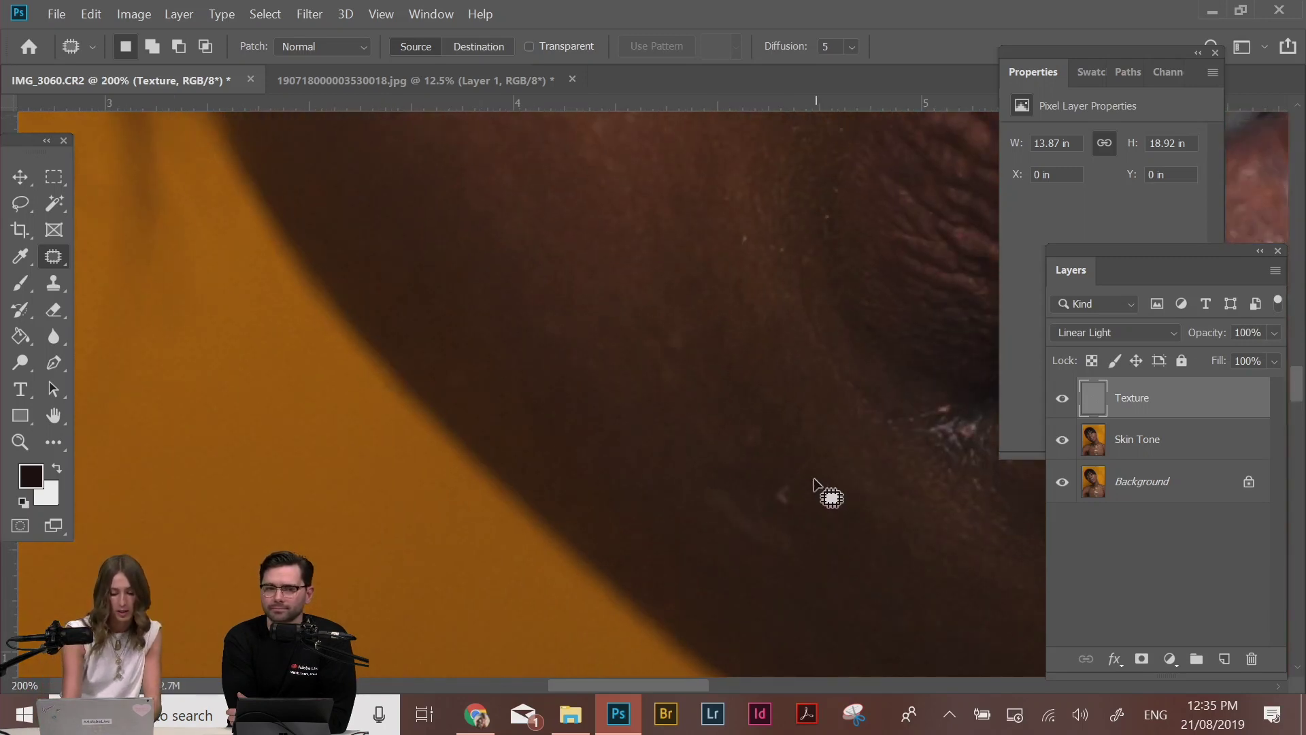
mouse_move(805, 537)
left_mouse_down()
mouse_move(712, 484)
mouse_move(810, 536)
mouse_move(749, 478)
left_mouse_up()
key("ctrl+d")
mouse_move(654, 327)
left_mouse_down()
mouse_move(661, 342)
mouse_move(659, 331)
left_mouse_up()
left_click_drag(653, 341, 696, 357)
key("ctrl+d")
left_click_drag(551, 238, 568, 240)
left_click_drag(550, 278, 644, 394)
key("ctrl+d")
Patch the bright specks on the cheek beside the shadowed end of the lips
left_click_drag(628, 142, 647, 146)
mouse_move(650, 153)
left_mouse_down()
mouse_move(611, 162)
mouse_move(698, 160)
mouse_move(636, 148)
left_mouse_up()
key("ctrl+d")
left_click_drag(657, 153, 610, 148)
mouse_move(616, 208)
left_mouse_down()
mouse_move(585, 289)
mouse_move(608, 221)
left_mouse_up()
left_click_drag(606, 253, 542, 218)
key("space")
left_click_drag(674, 247, 666, 441)
mouse_move(655, 346)
left_mouse_down()
mouse_move(664, 428)
mouse_move(626, 345)
mouse_move(664, 278)
left_mouse_up()
key("ctrl+d")
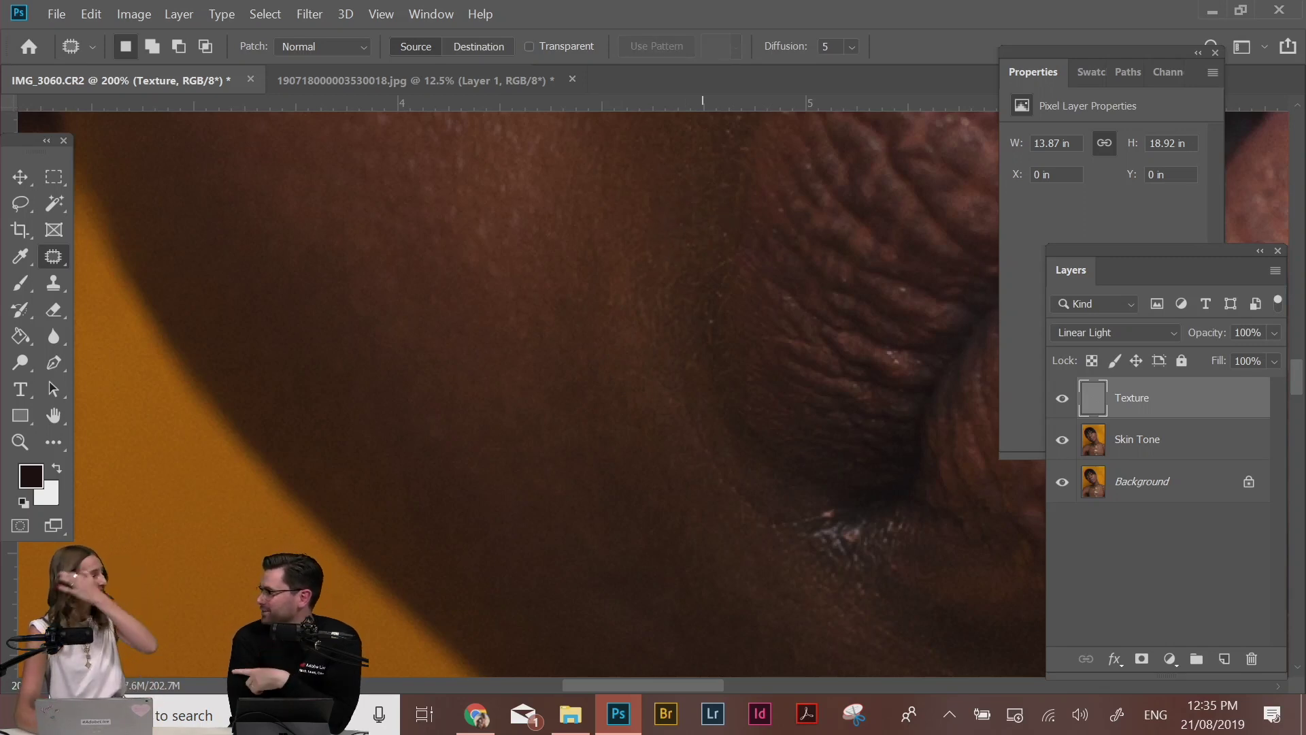
Patch a spot on the skin between the lower nostril and the outer edge of the upper lip
key("ctrl+minus")
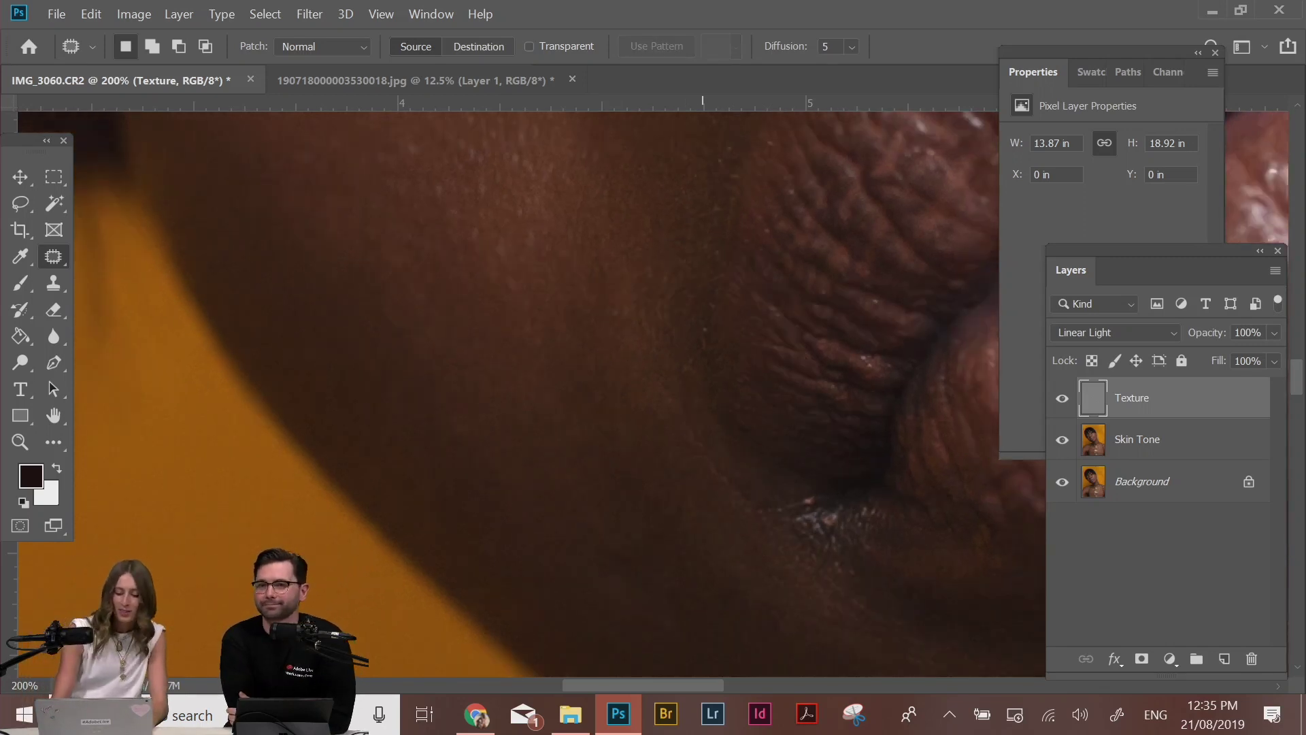
key("ctrl+plus")
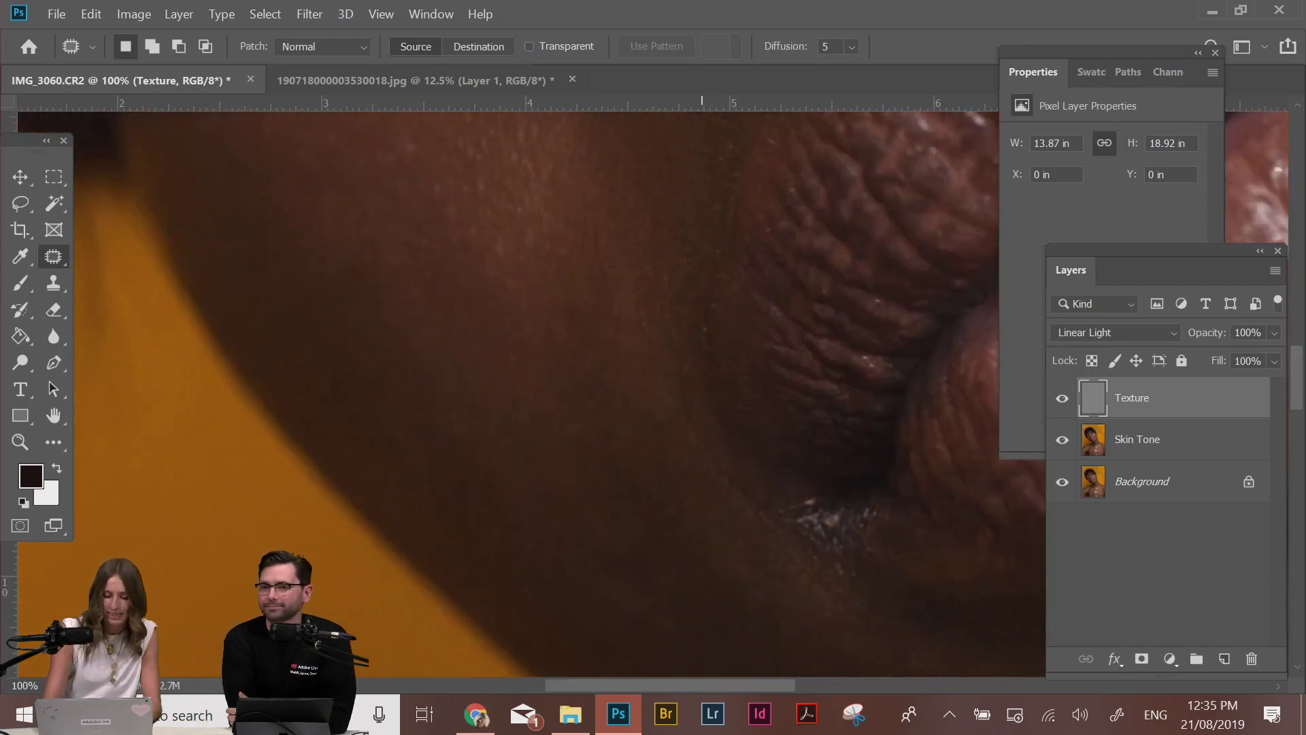
left_click_drag(691, 230, 581, 539)
mouse_move(719, 222)
left_mouse_down()
mouse_move(722, 243)
mouse_move(736, 184)
left_mouse_up()
key("ctrl+d")
key("ctrl+minus")
key("ctrl+minus")
key("ctrl+minus")
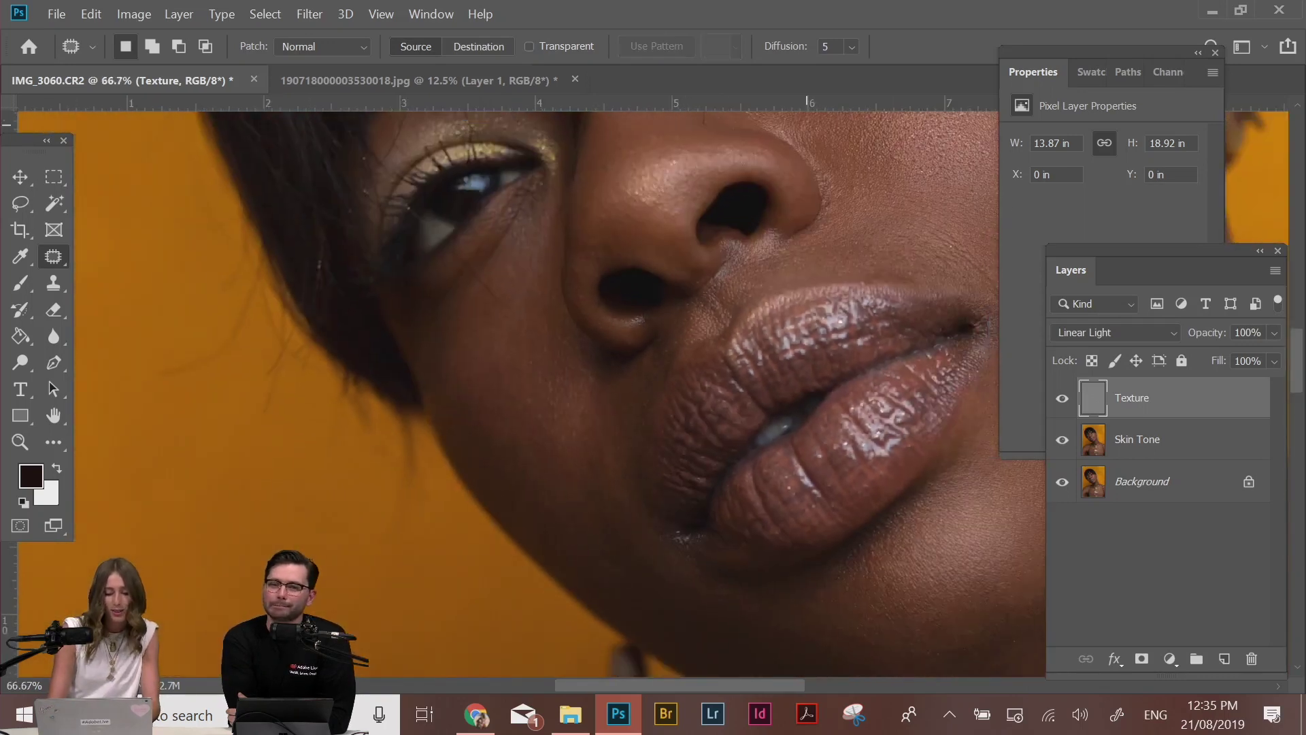
Patch the light specks on the skin around the shadowed corner of the mouth
key("ctrl+plus")
key("ctrl+plus")
key("ctrl+plus")
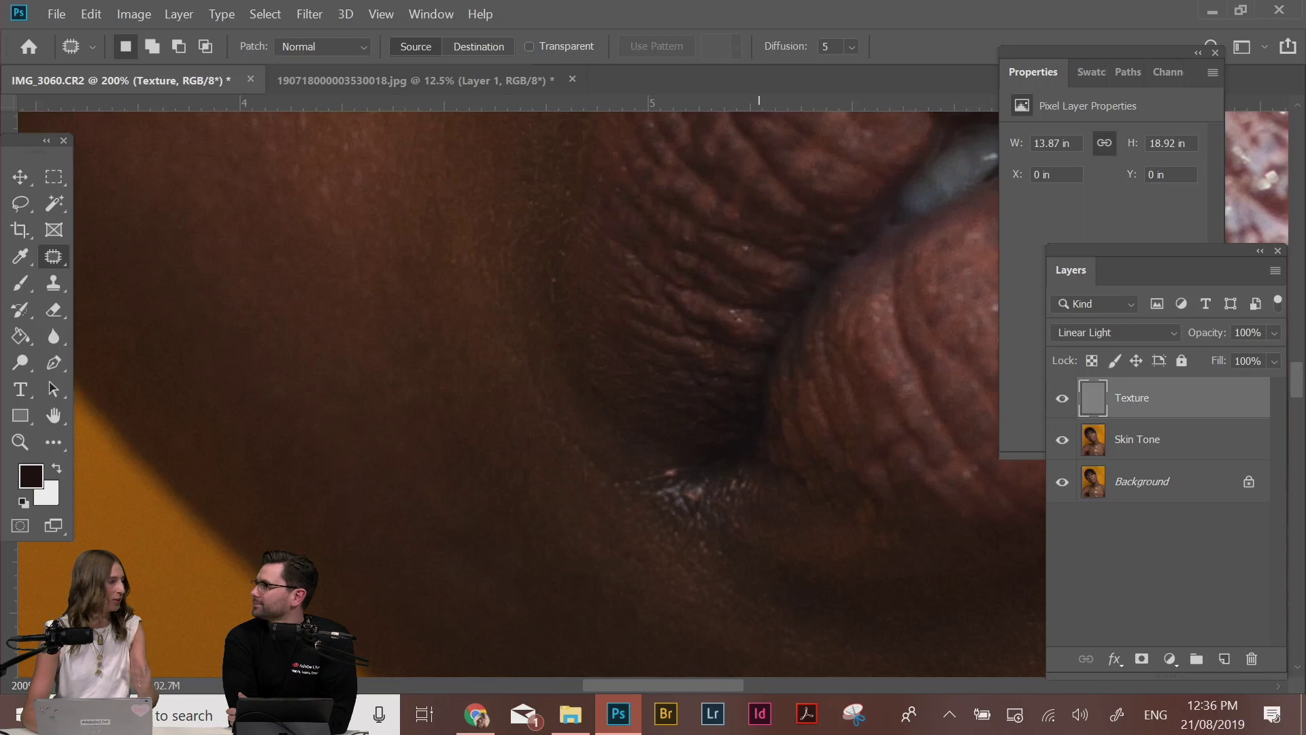
scroll(820, 477, "up", 2)
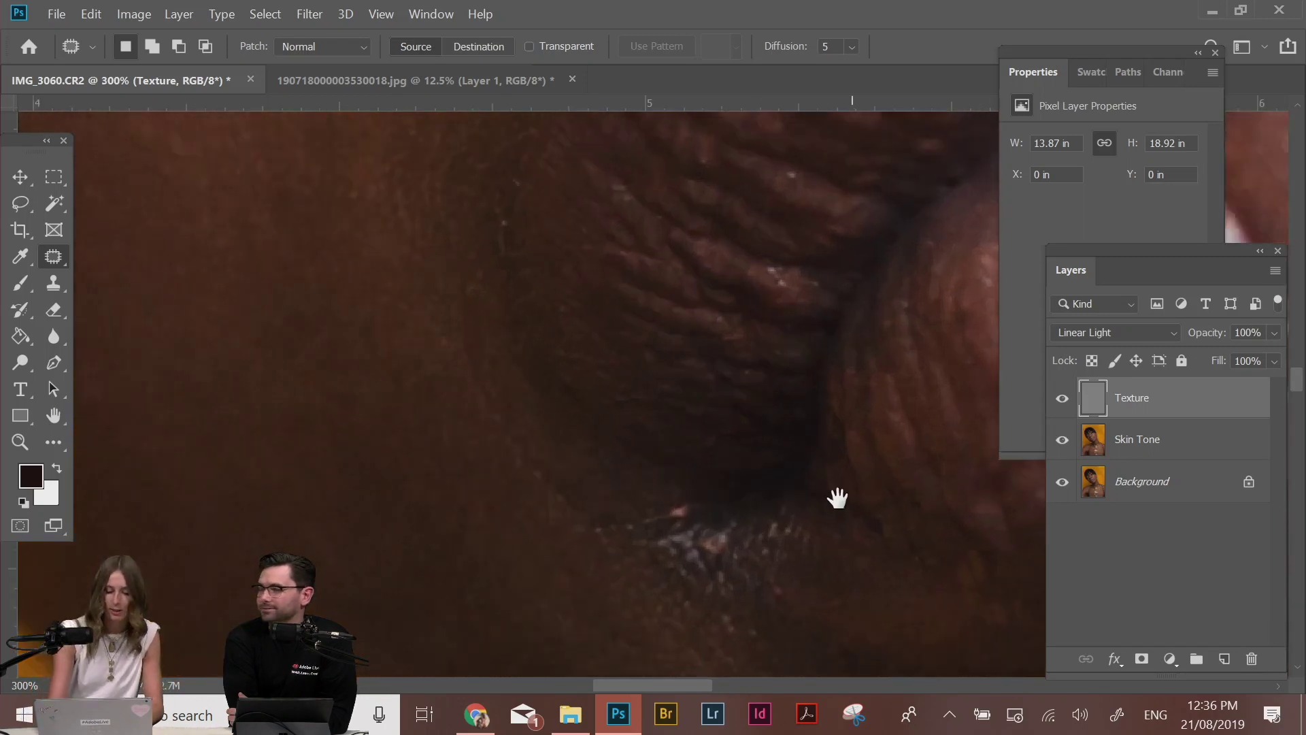
mouse_move(648, 333)
left_mouse_down()
mouse_move(626, 359)
mouse_move(653, 336)
left_mouse_up()
left_click_drag(639, 340, 630, 321)
key("ctrl+d")
mouse_move(684, 363)
left_mouse_down()
mouse_move(671, 387)
mouse_move(685, 373)
left_mouse_up()
left_click_drag(680, 375, 648, 400)
key("ctrl+d")
mouse_move(746, 416)
left_mouse_down()
mouse_move(731, 434)
mouse_move(776, 413)
left_mouse_up()
mouse_move(679, 368)
left_mouse_down()
mouse_move(682, 385)
mouse_move(688, 365)
mouse_move(734, 389)
left_mouse_up()
Examine the whole portrait to review the skin retouching so far
key("ctrl+minus")
key("ctrl+minus")
key("ctrl+minus")
key("ctrl+minus")
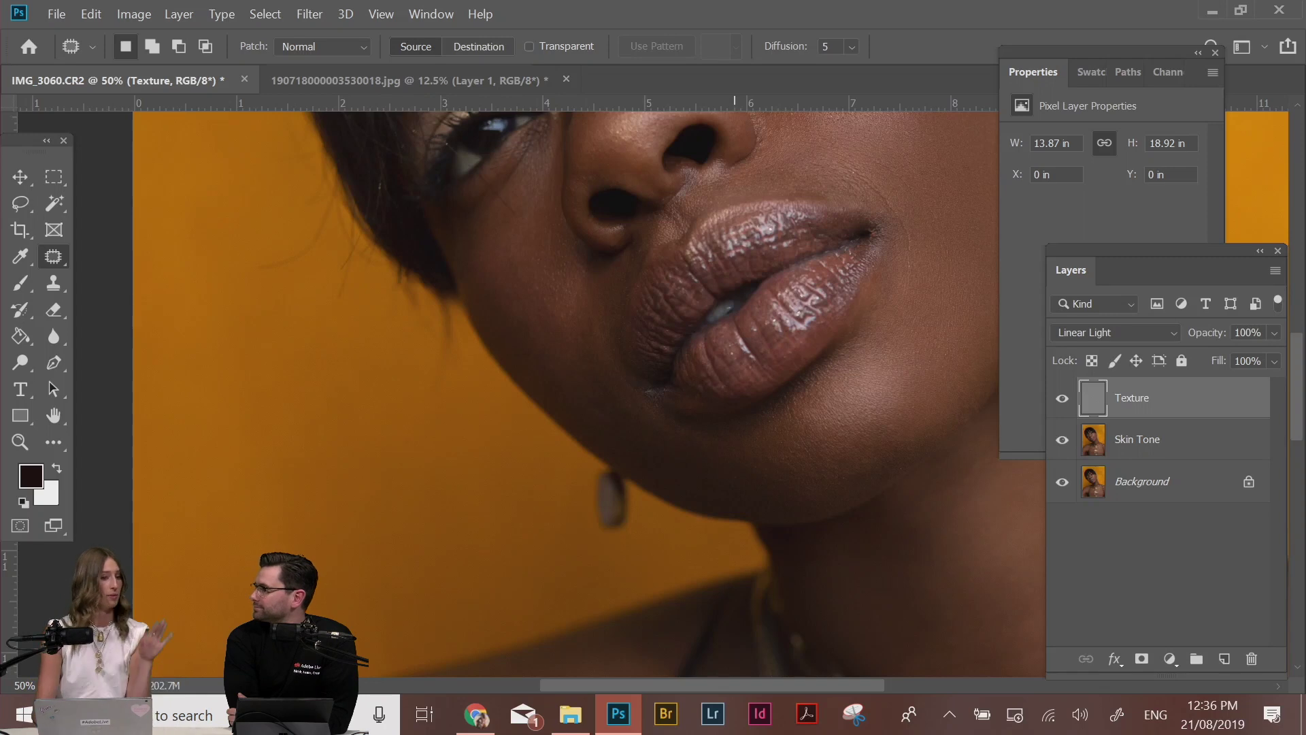
key("ctrl+minus")
key("ctrl+minus")
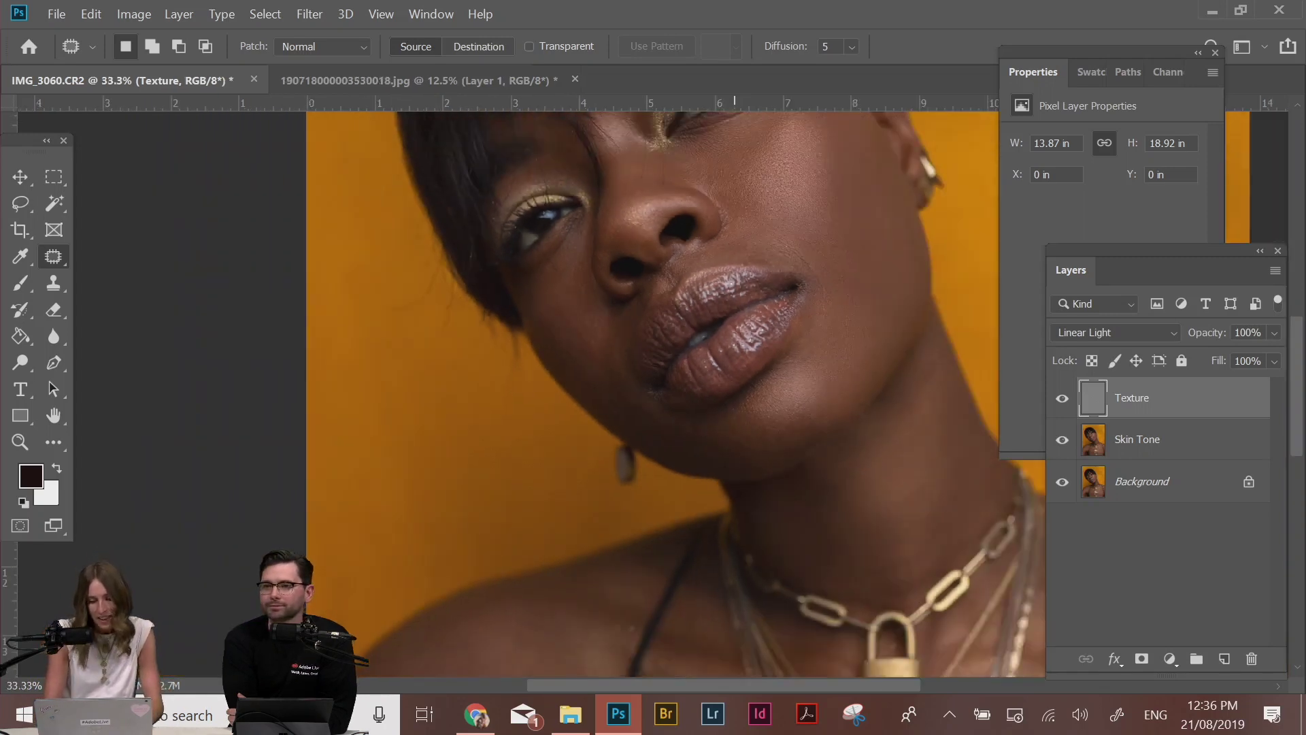
key("ctrl+minus")
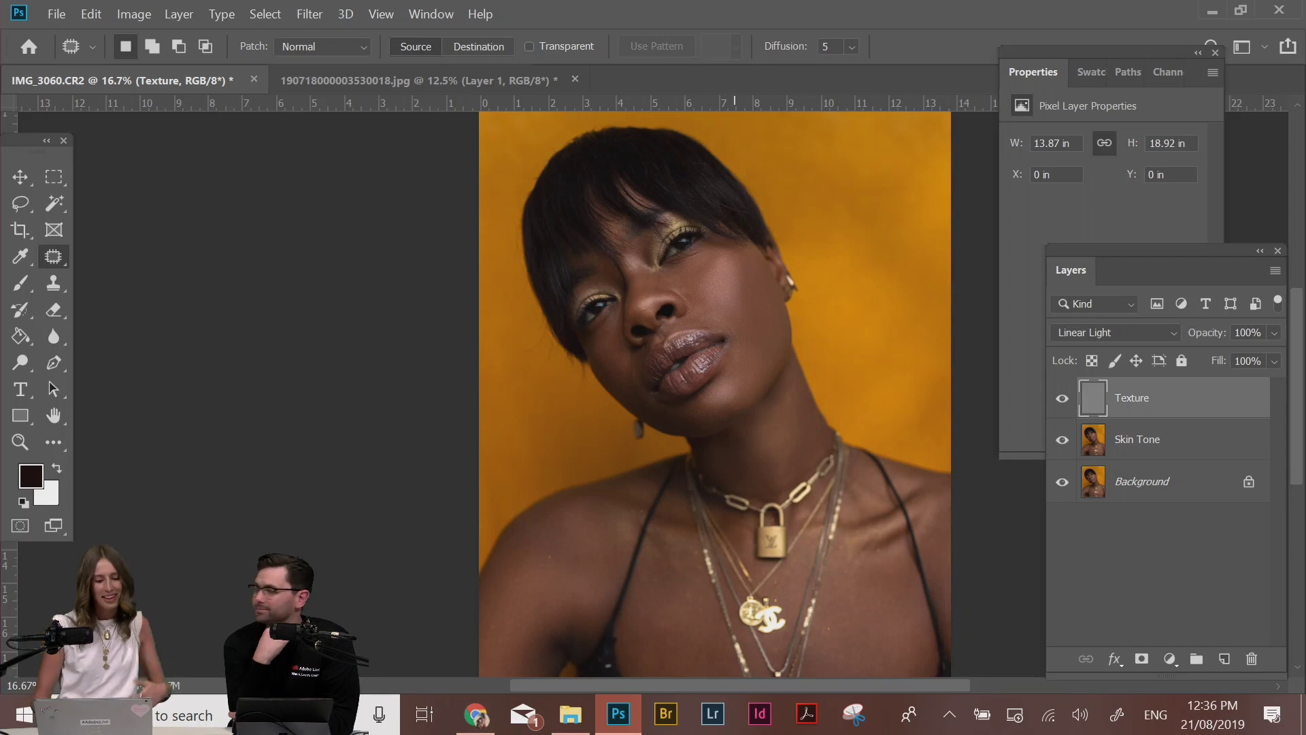
Patch texture spots on the brightly lit cheek above the other corner of the mouth
key("ctrl+plus")
key("ctrl+plus")
key("ctrl+plus")
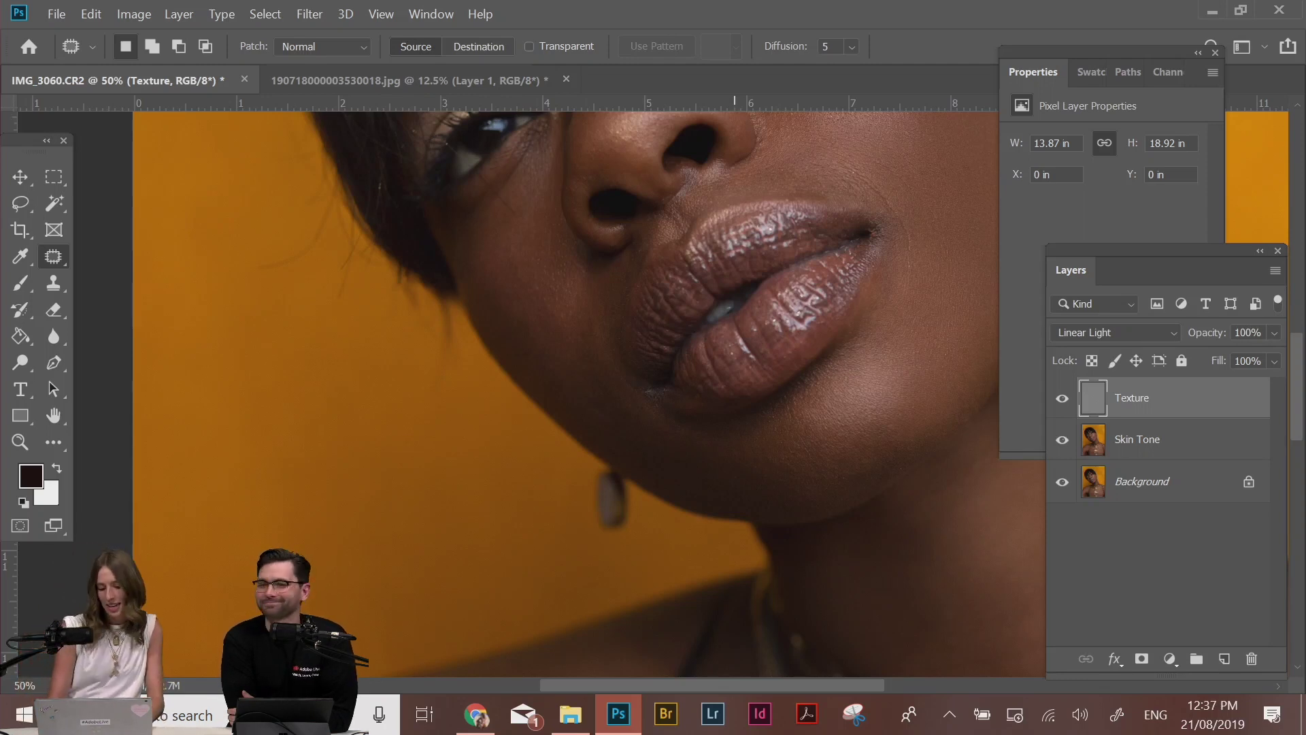
key("ctrl+plus")
key("ctrl+plus")
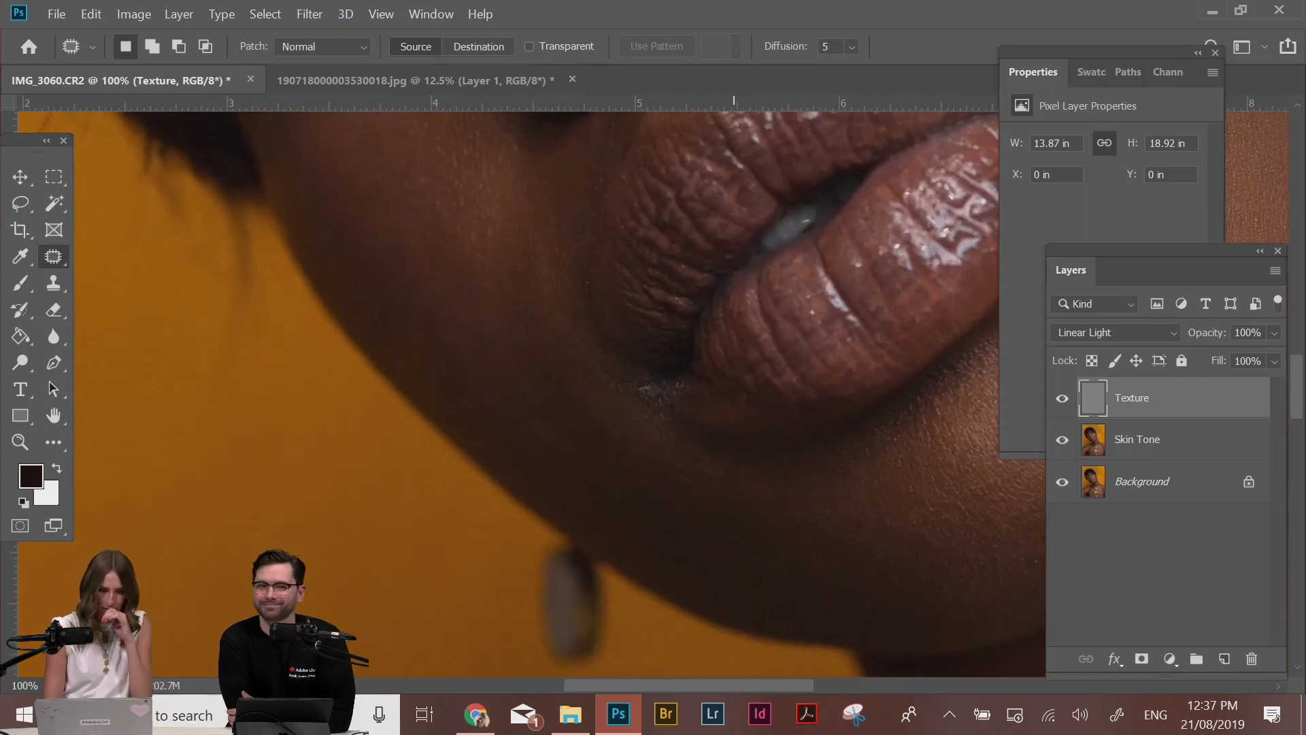
left_click_drag(802, 380, 434, 594)
left_click_drag(823, 346, 772, 589)
key("ctrl+plus")
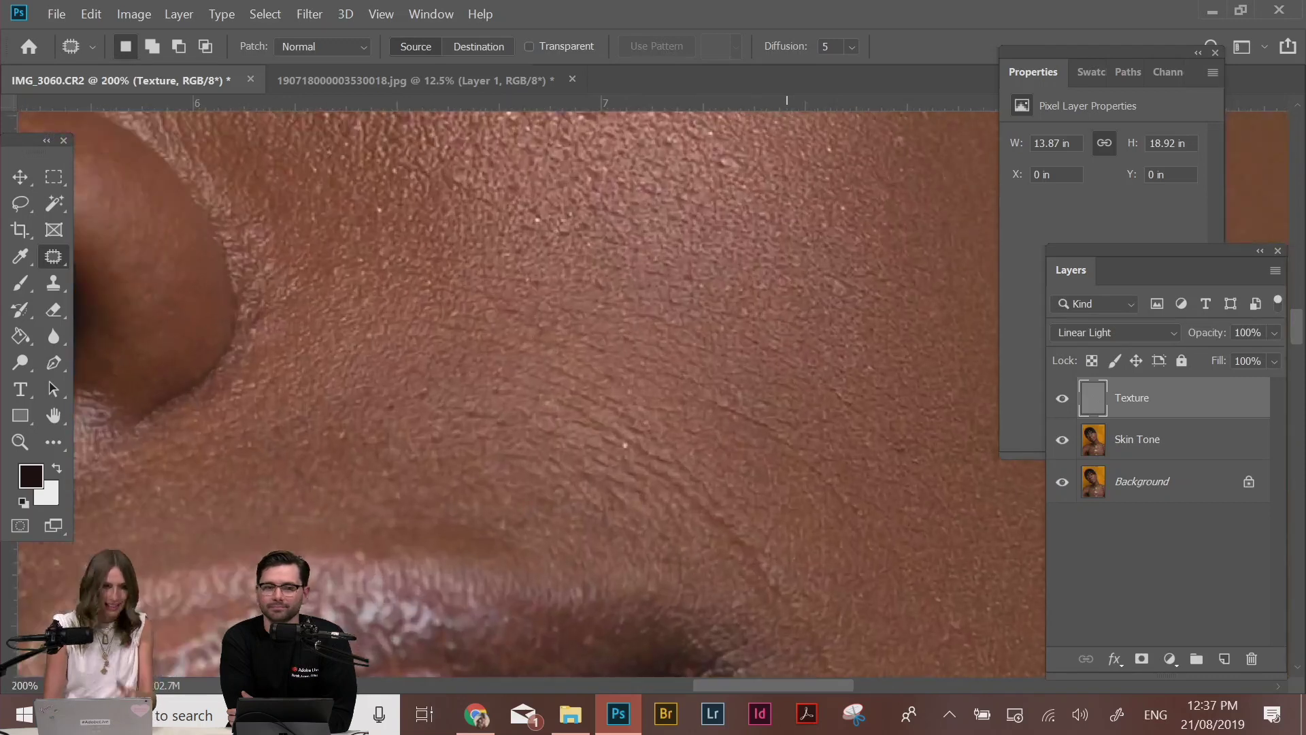
left_click_drag(725, 581, 533, 486)
left_click_drag(718, 345, 774, 368)
left_click_drag(882, 339, 910, 288)
key("ctrl+d")
Patch a spot lower on the lit cheek, level with the mouth corner
mouse_move(925, 553)
left_mouse_down()
mouse_move(887, 586)
mouse_move(925, 554)
left_mouse_up()
left_click_drag(918, 566, 969, 505)
key("ctrl+d")
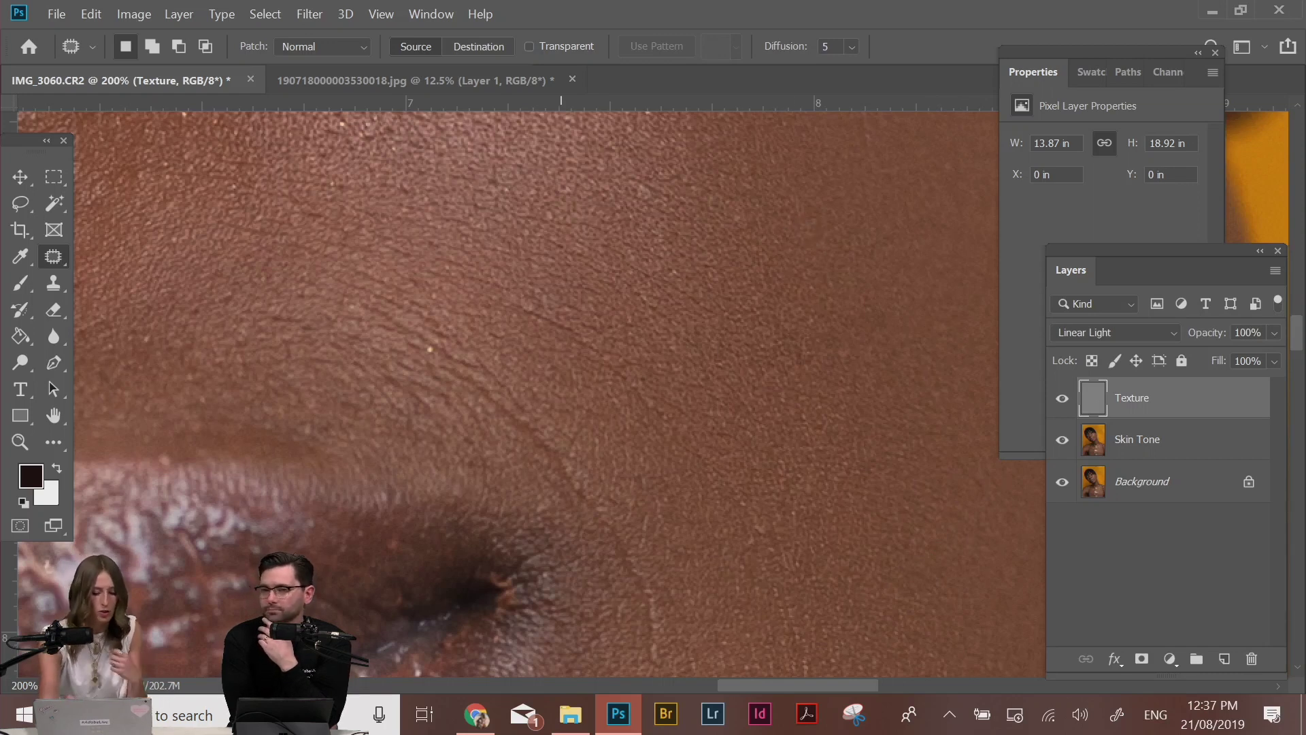
Patch the skin texture on the lit cheek just beyond the mouth corner on the Texture layer
mouse_move(679, 258)
left_mouse_down()
mouse_move(691, 275)
mouse_move(678, 259)
left_mouse_up()
left_click(726, 286)
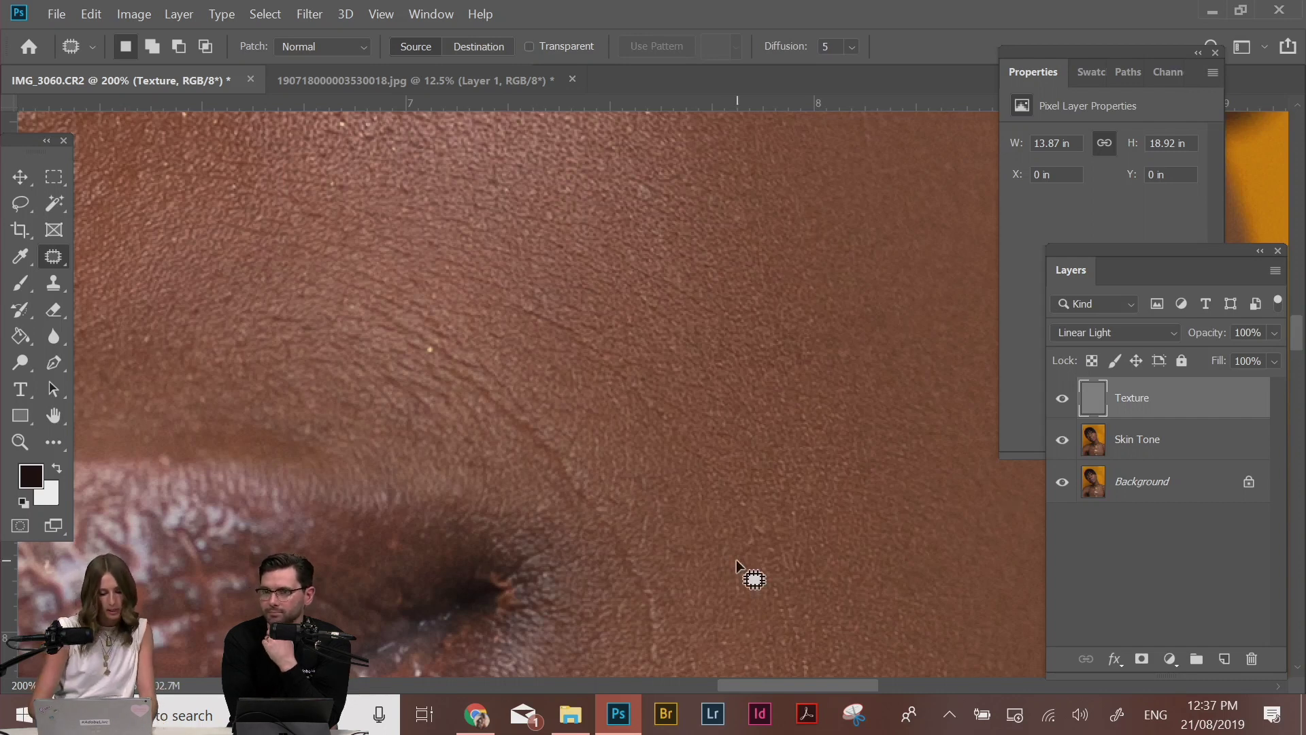
mouse_move(734, 559)
left_mouse_down()
mouse_move(799, 506)
mouse_move(746, 583)
left_mouse_up()
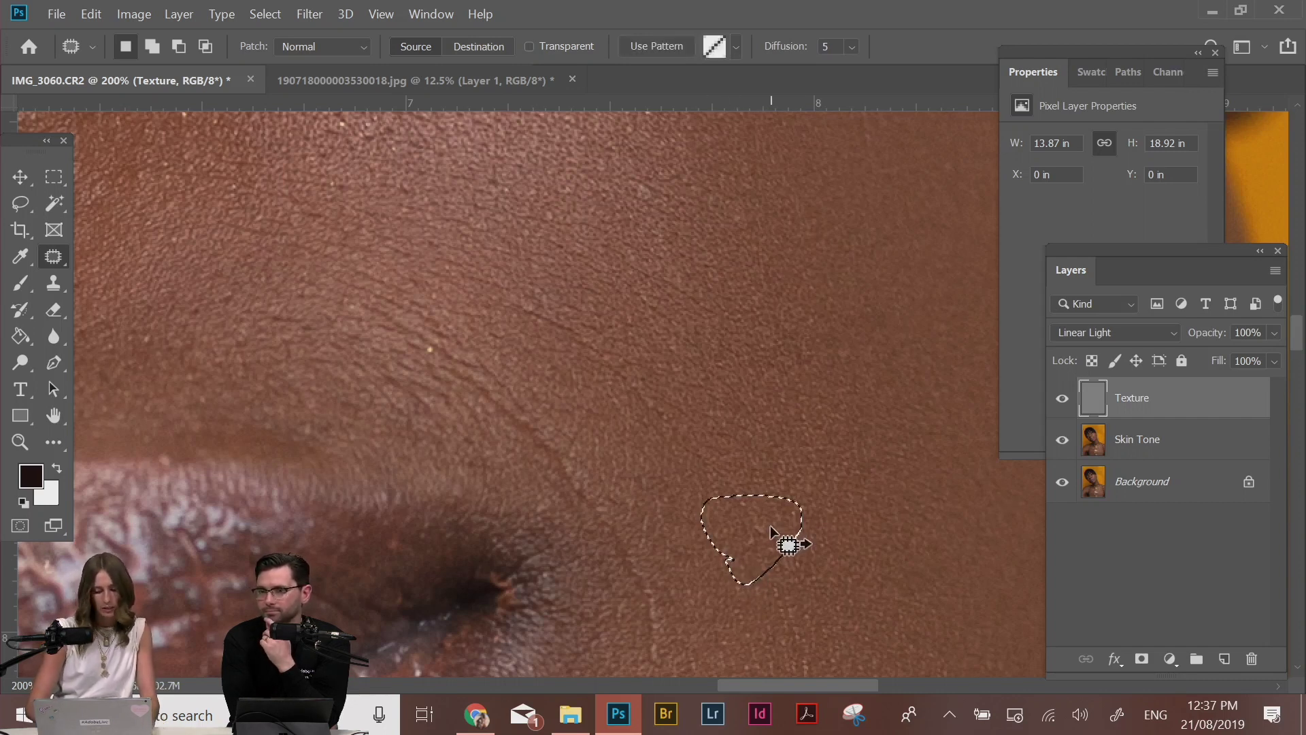
right_click(769, 528)
left_click(747, 468)
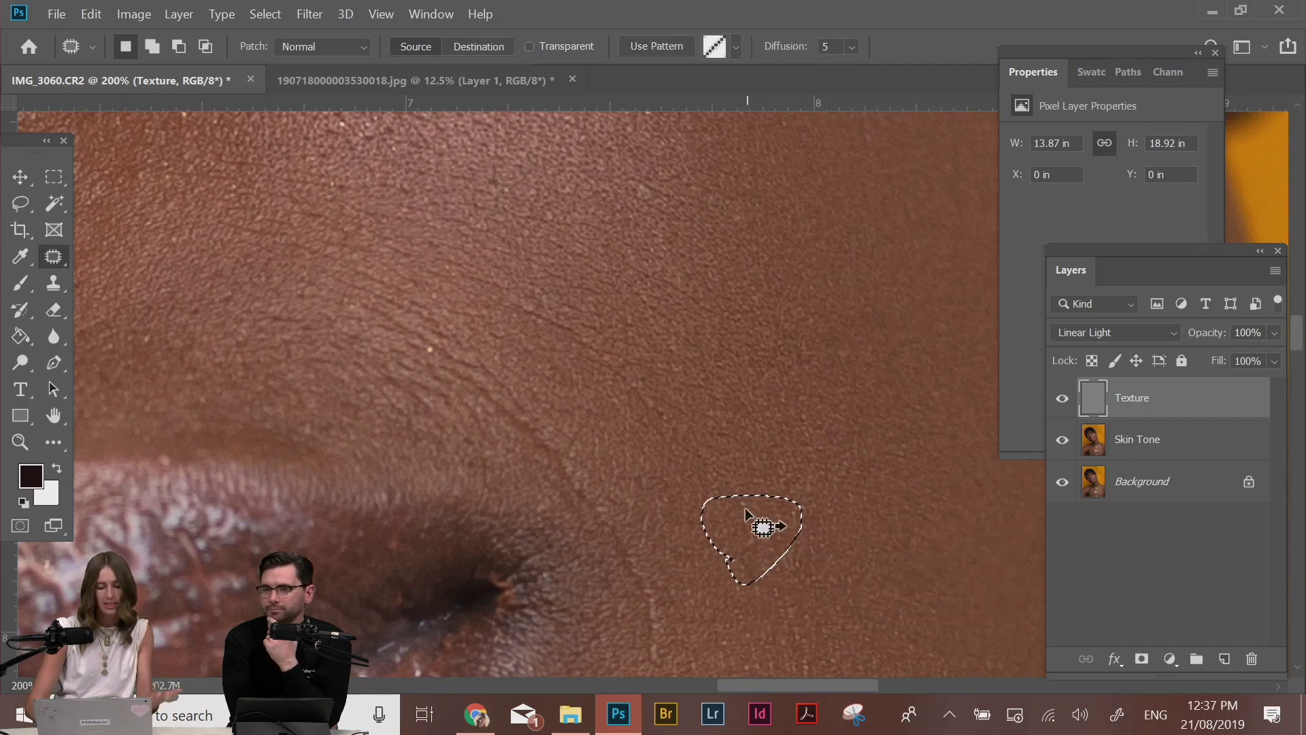
left_click(879, 502)
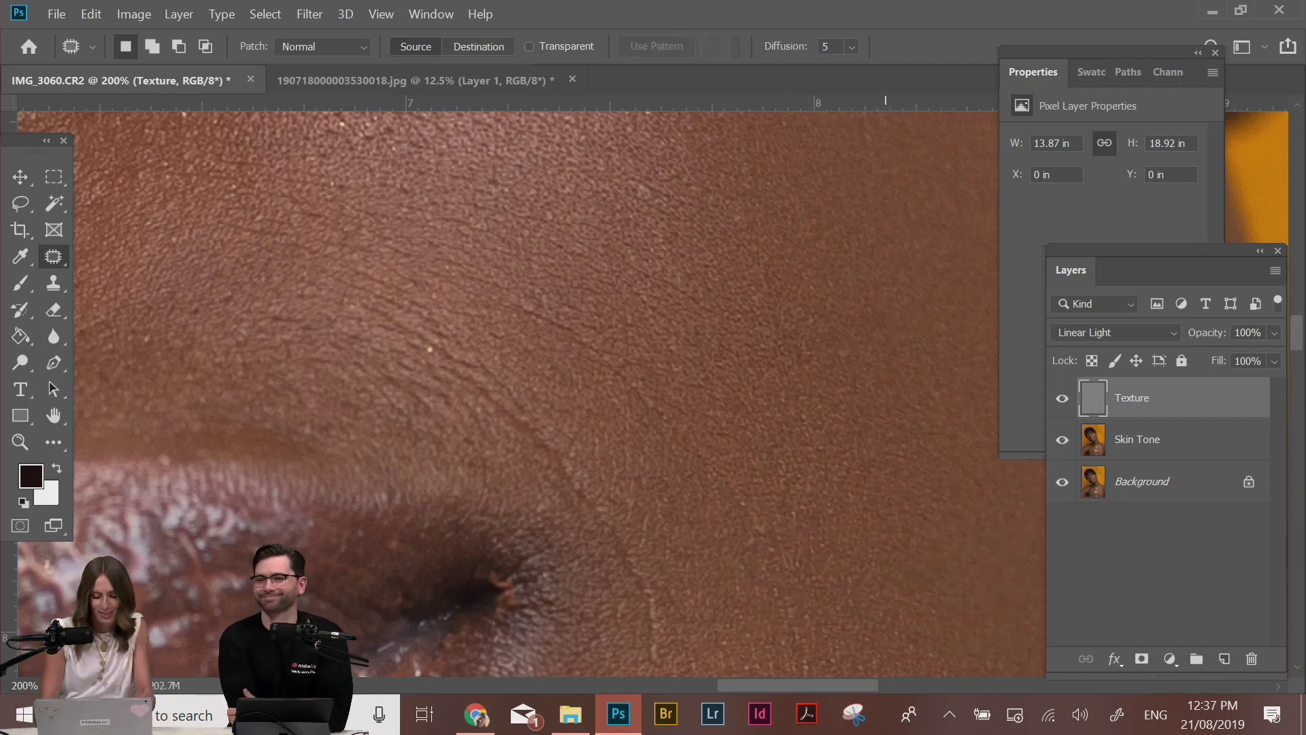
Patch the small bright speck on the skin above the upper lip, near the mouth corner
key("ctrl+plus")
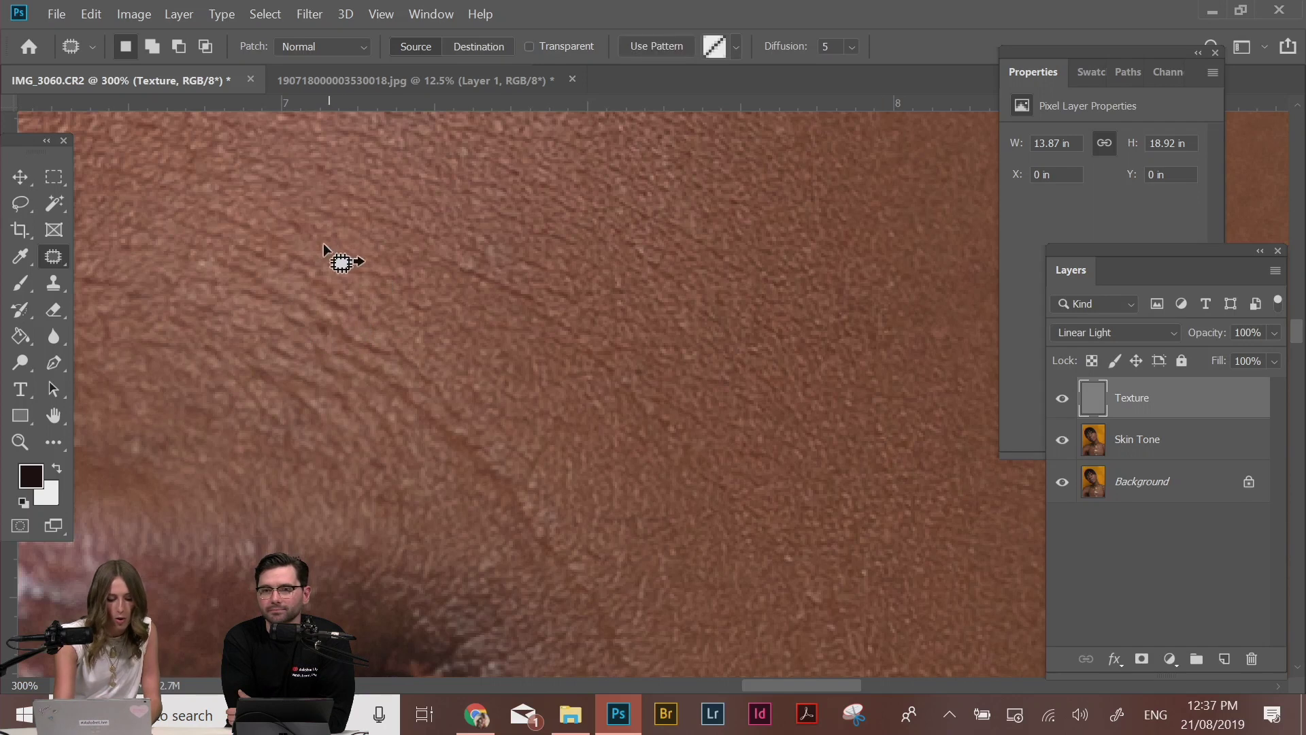
key("ctrl+minus")
key("ctrl+minus")
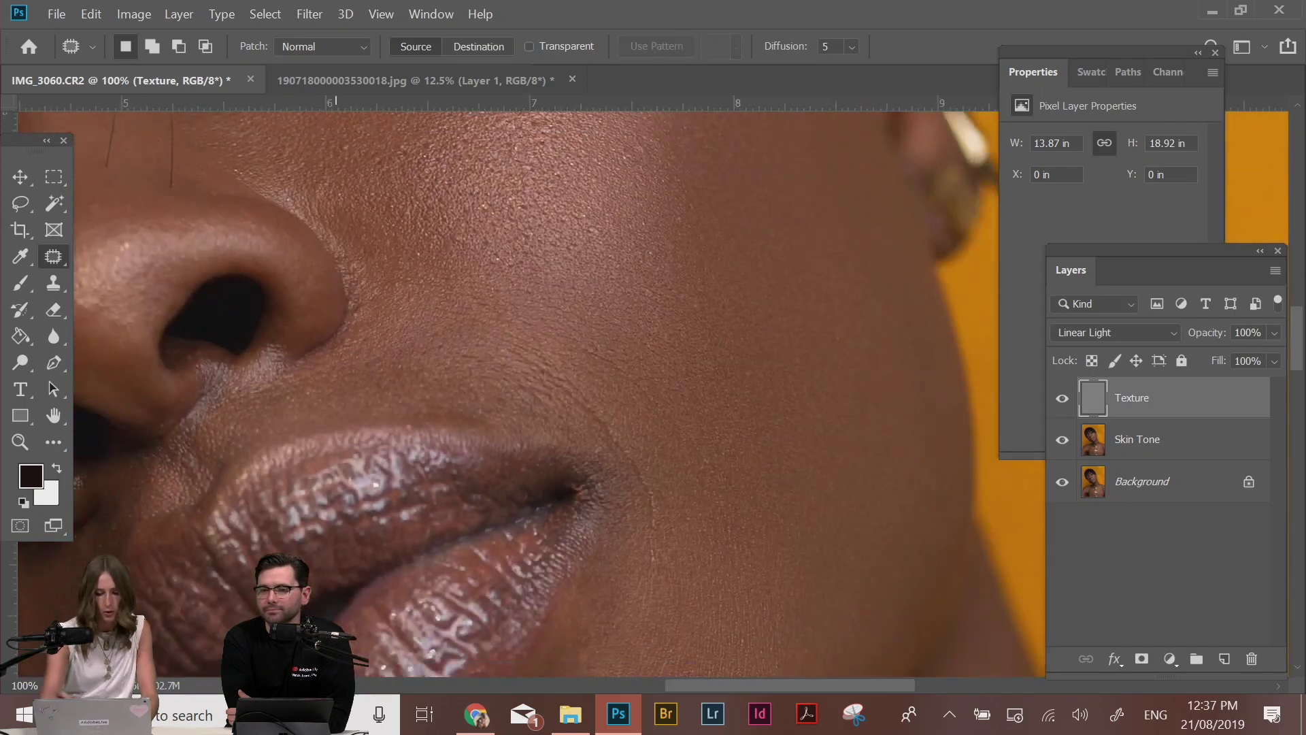
Try to patch a large elongated area of the outer cheek, between the mouth corner and the jaw edge
left_click_drag(745, 328, 813, 227)
mouse_move(808, 479)
left_mouse_down()
mouse_move(870, 506)
mouse_move(883, 570)
left_mouse_up()
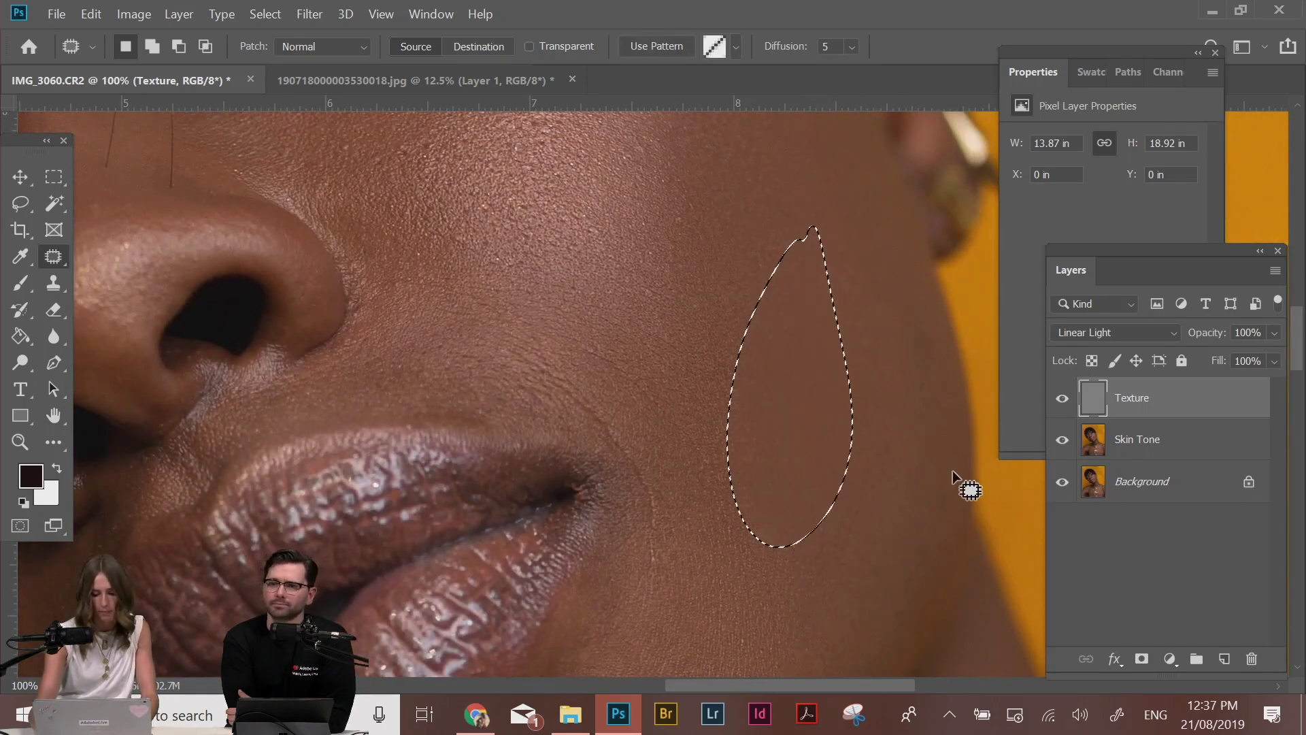
left_click(954, 445)
key("ctrl+z")
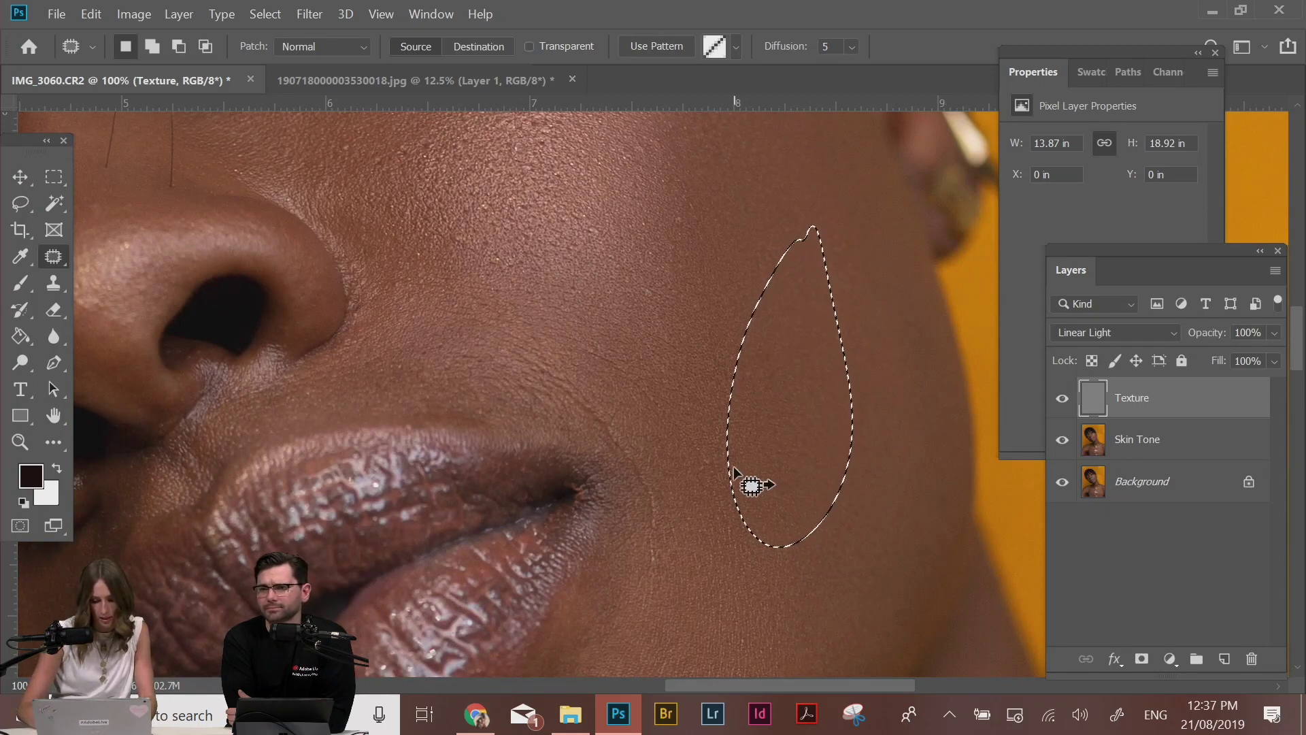
key("ctrl+d")
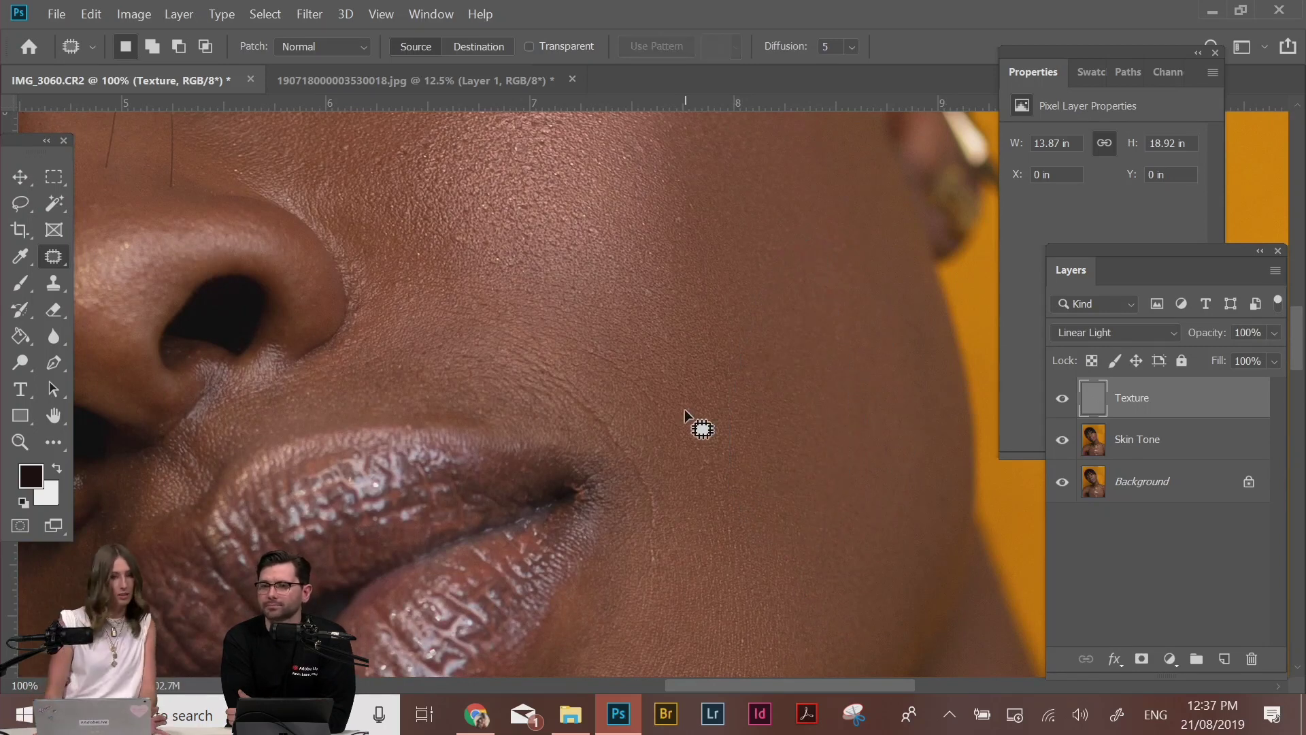
Switch to the Brush tool on the Skin Tone layer and sample the brown skin colour from the lit cheek
key("ctrl+minus")
key("ctrl+minus")
key("ctrl+minus")
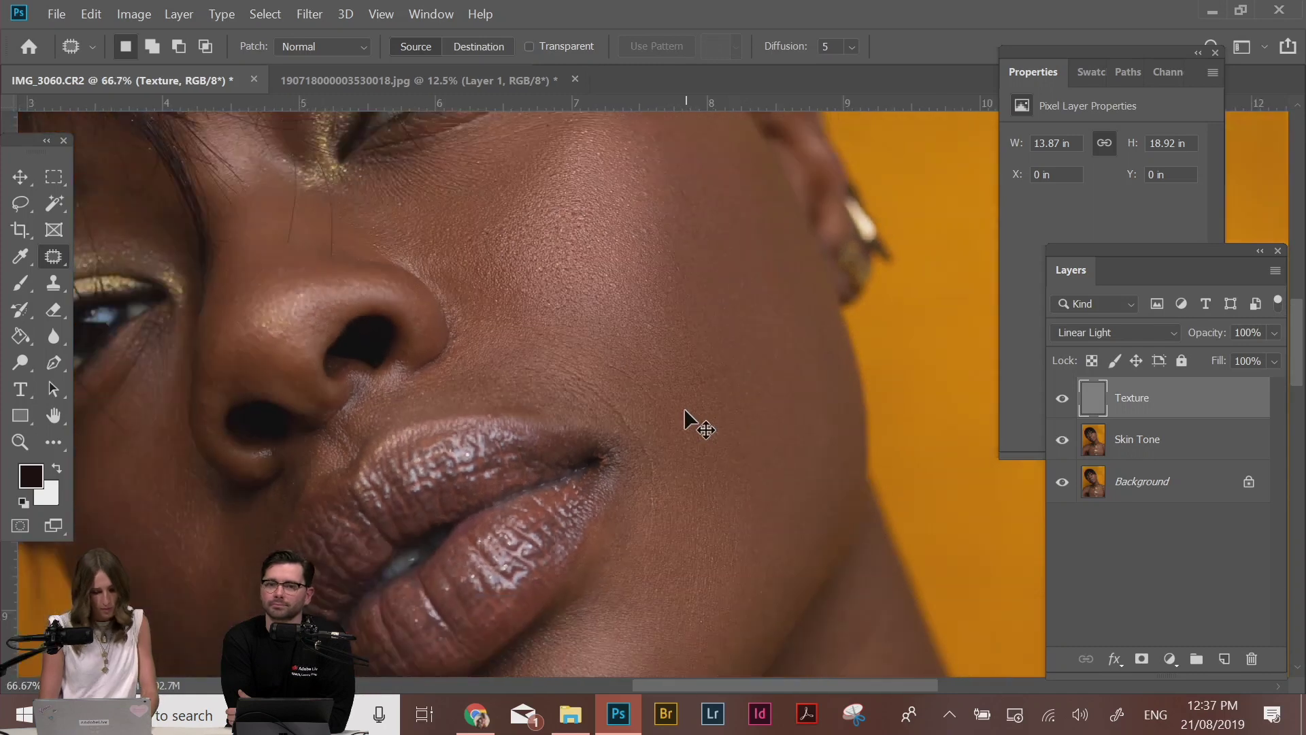
key("ctrl+minus")
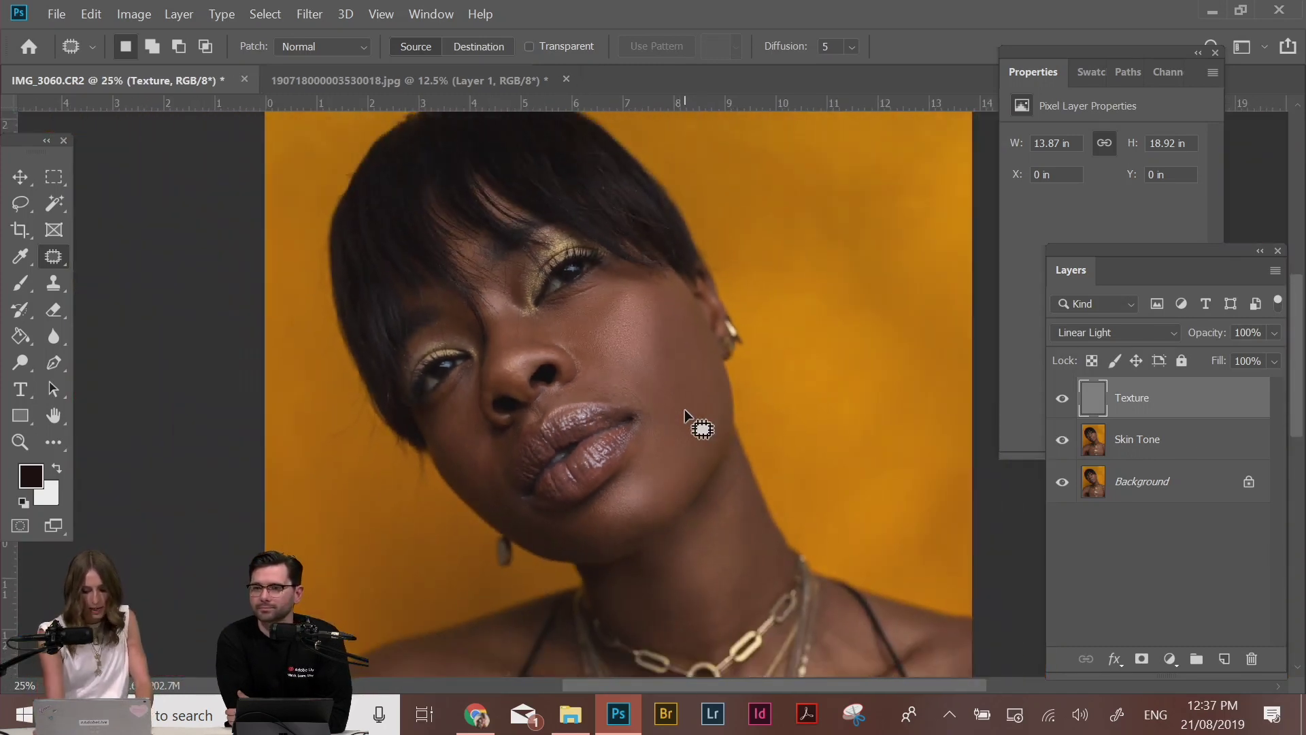
left_click(1167, 438)
key("b")
key("ctrl+plus")
key("ctrl+plus")
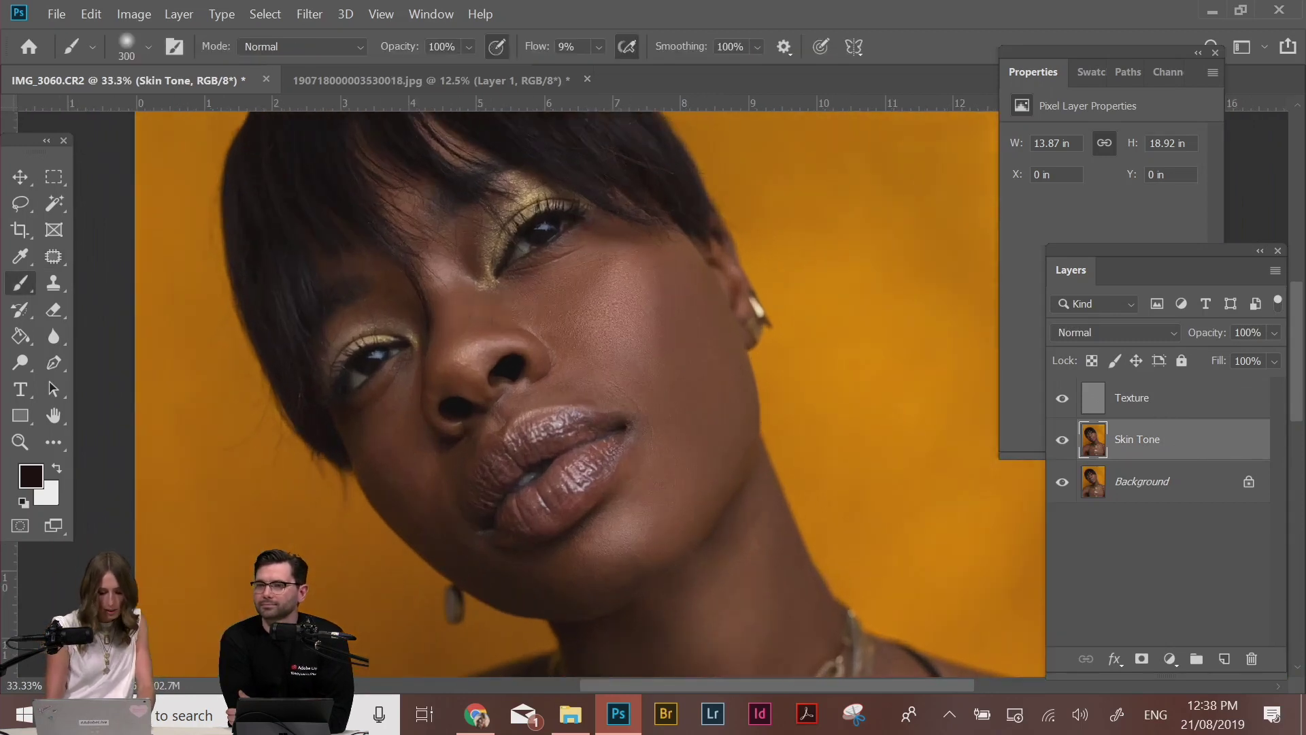
left_click(717, 320, "alt")
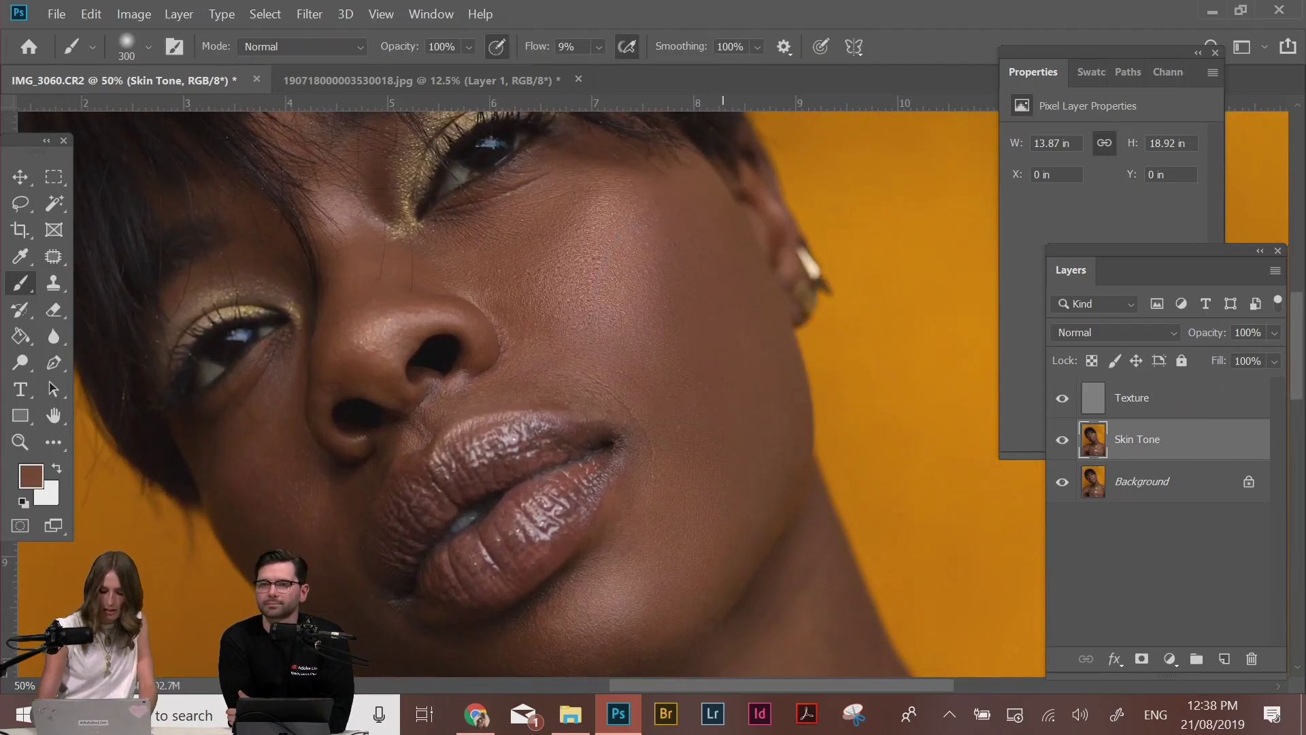
left_click(693, 298, "alt")
Set the brush flow to 3%, resample the cheek colour and reduce the brush size to 500 for blending the cheek highlight
left_click(569, 46)
type("3")
key("Return")
left_click(705, 348, "alt")
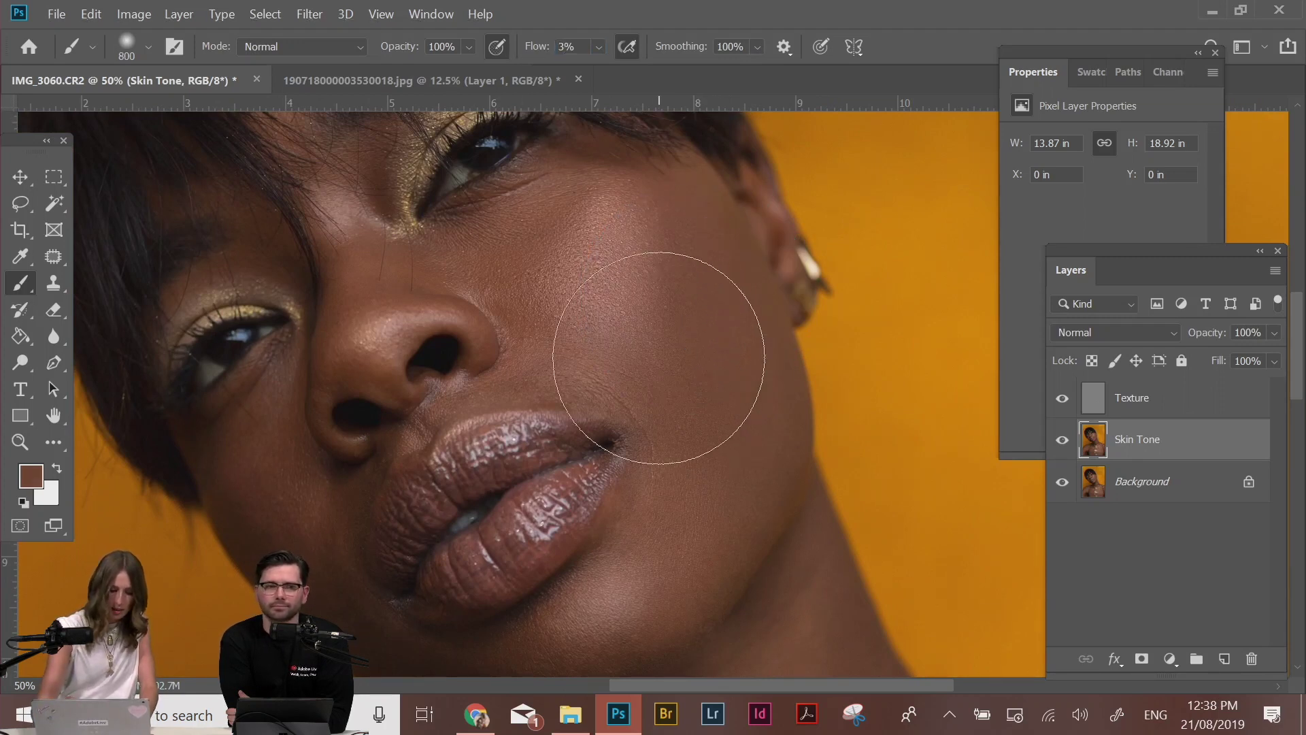
key("bracketleft")
key("bracketleft")
key("bracketleft")
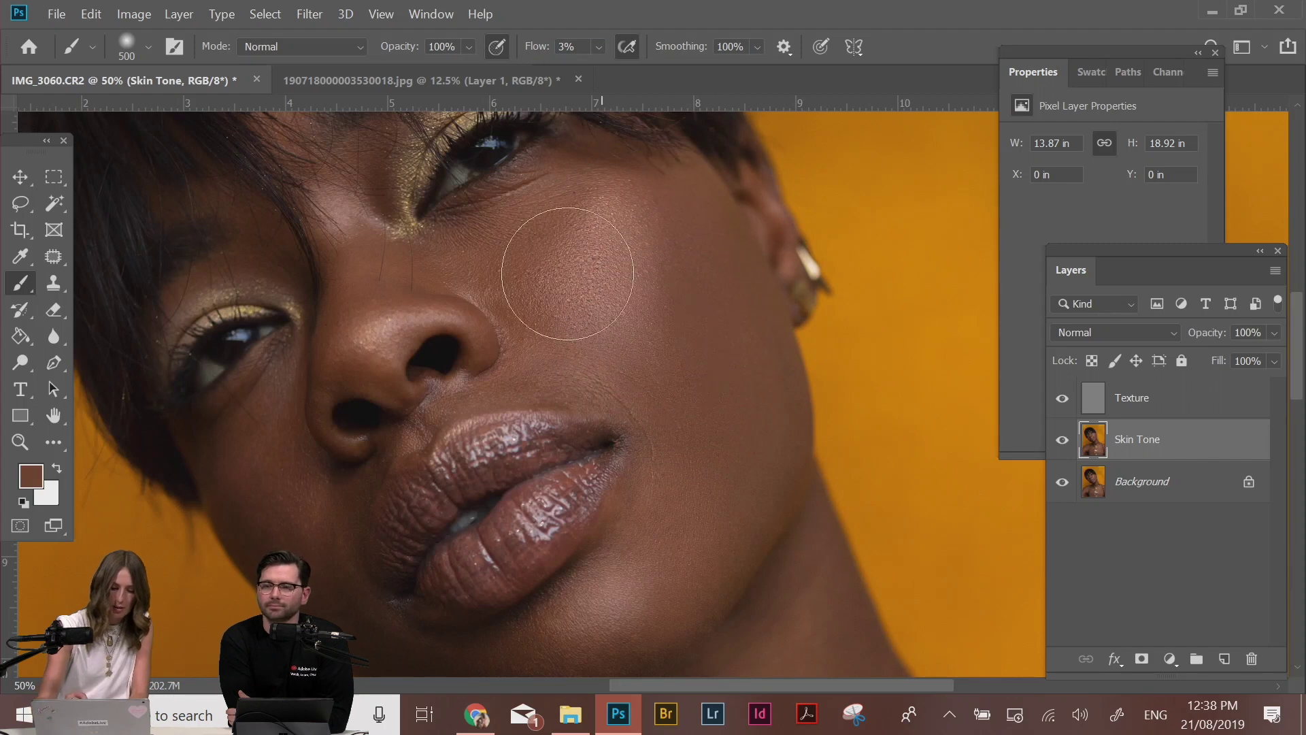
Review the whole portrait and compare the retouched version with the original Background layer
left_click_drag(752, 525, 728, 315)
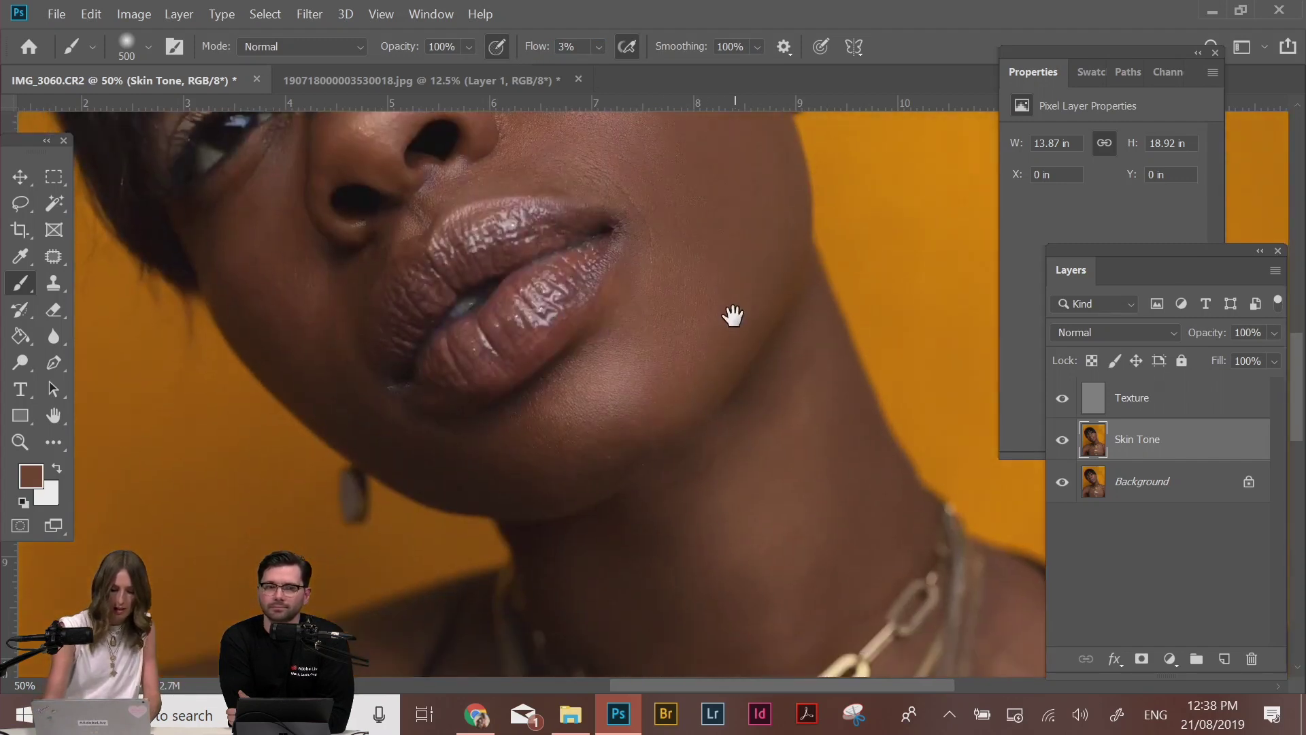
left_click_drag(793, 398, 854, 595)
key("ctrl+minus")
key("ctrl+minus")
key("ctrl+minus")
key("ctrl+minus")
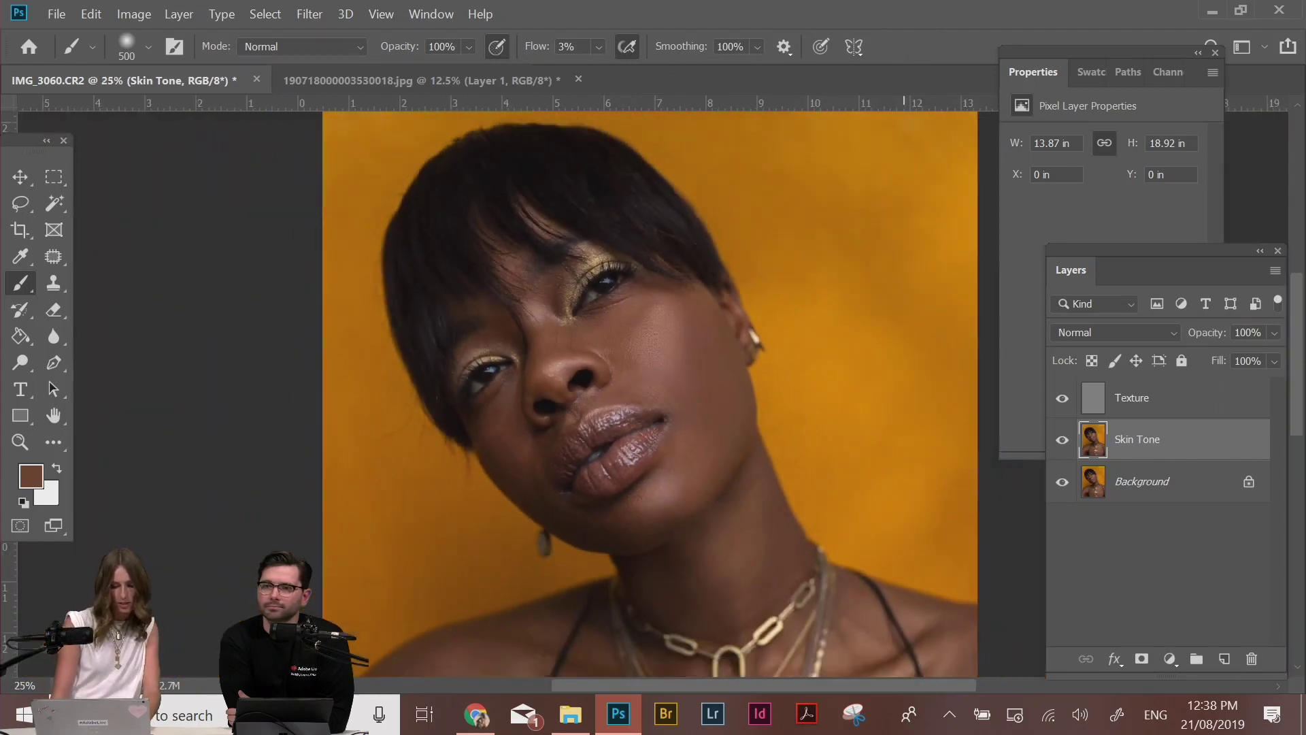
key("ctrl+plus")
key("ctrl+plus")
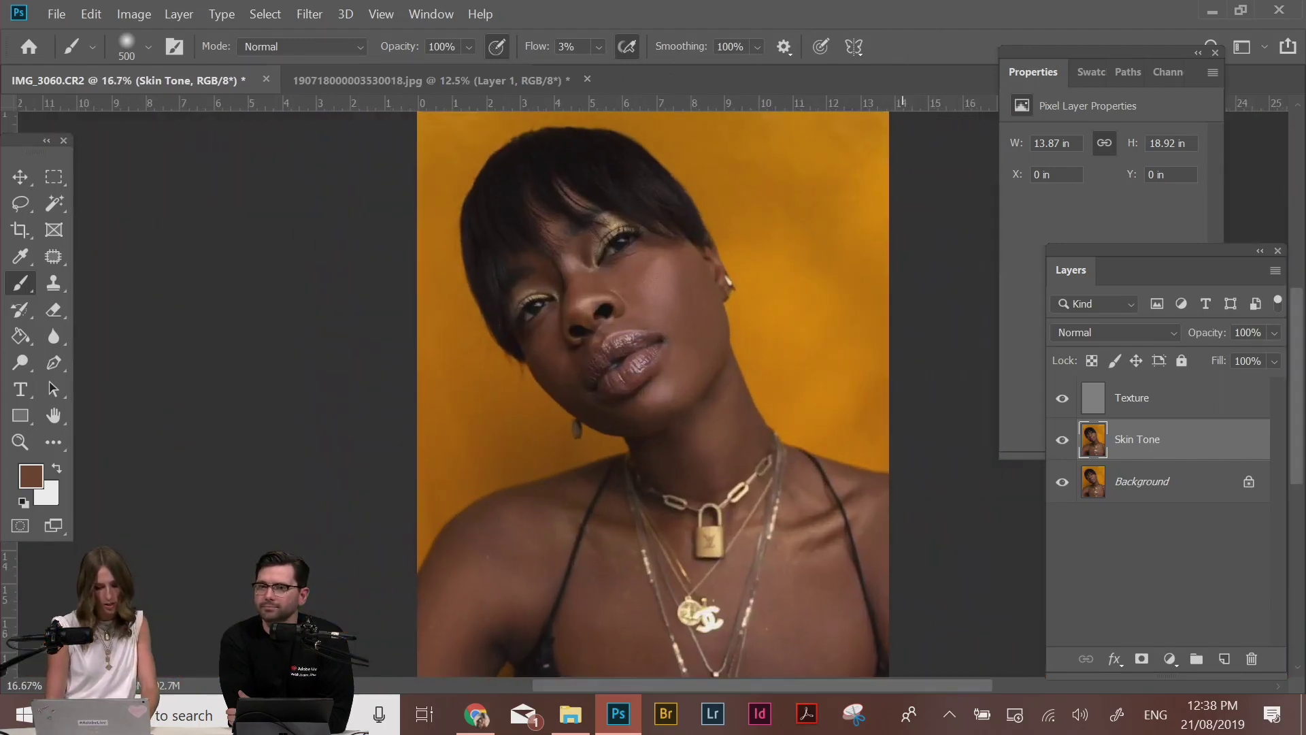
left_click(1058, 483, "alt")
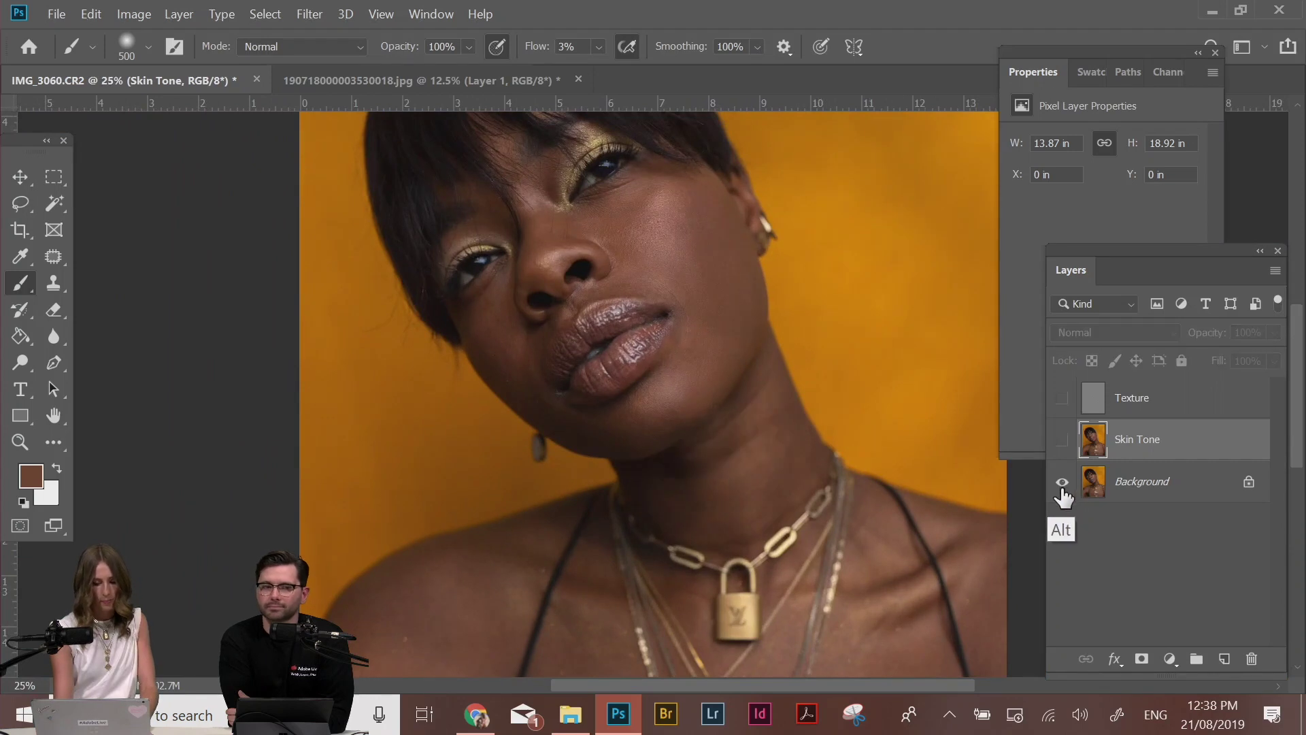
left_click(1054, 485, "alt")
left_click(1051, 486, "alt")
left_click(1060, 483, "alt")
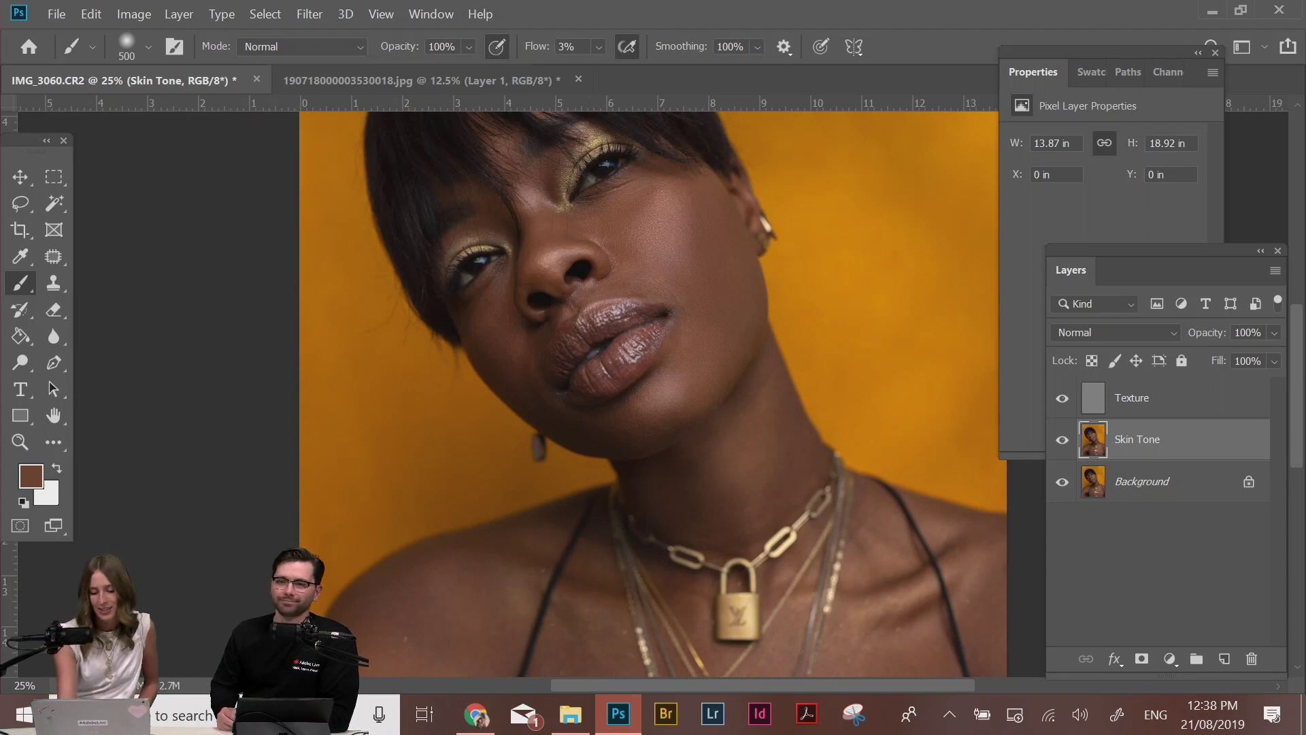
left_click(1132, 400)
left_click(1129, 496)
left_click(1126, 402)
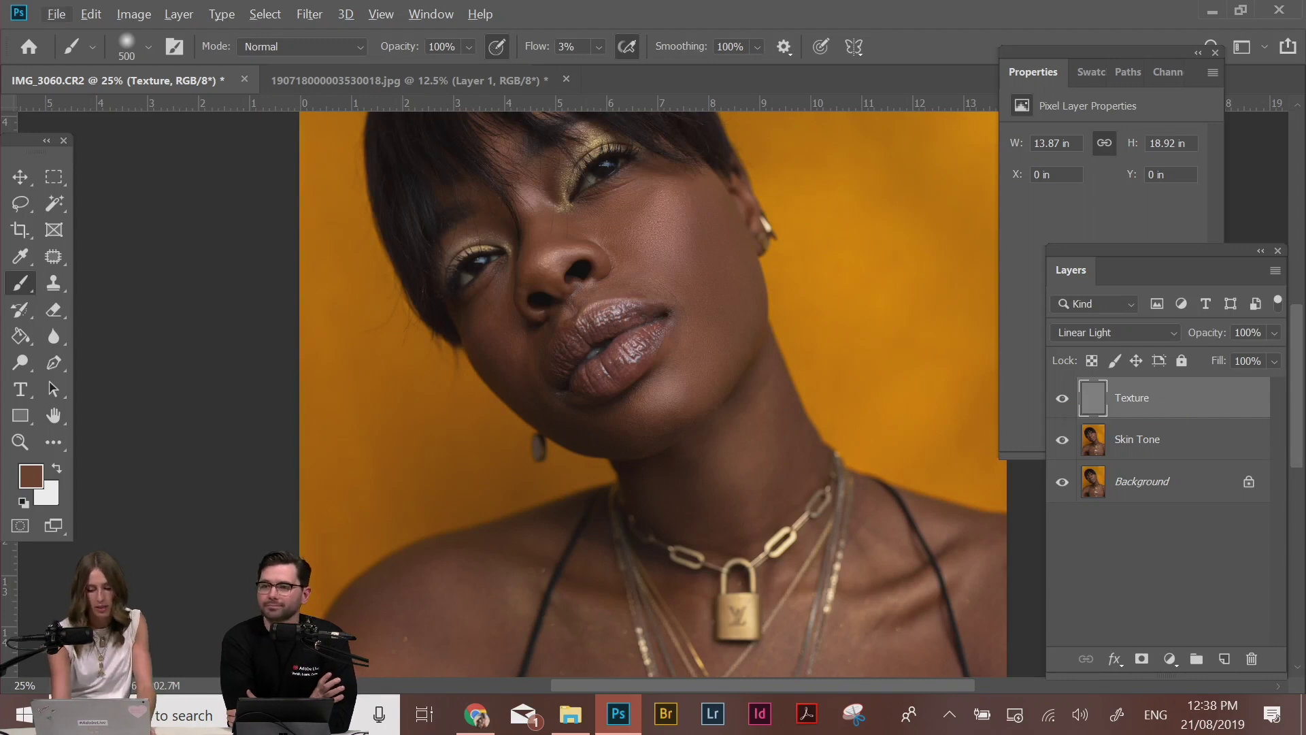
left_click(1159, 442)
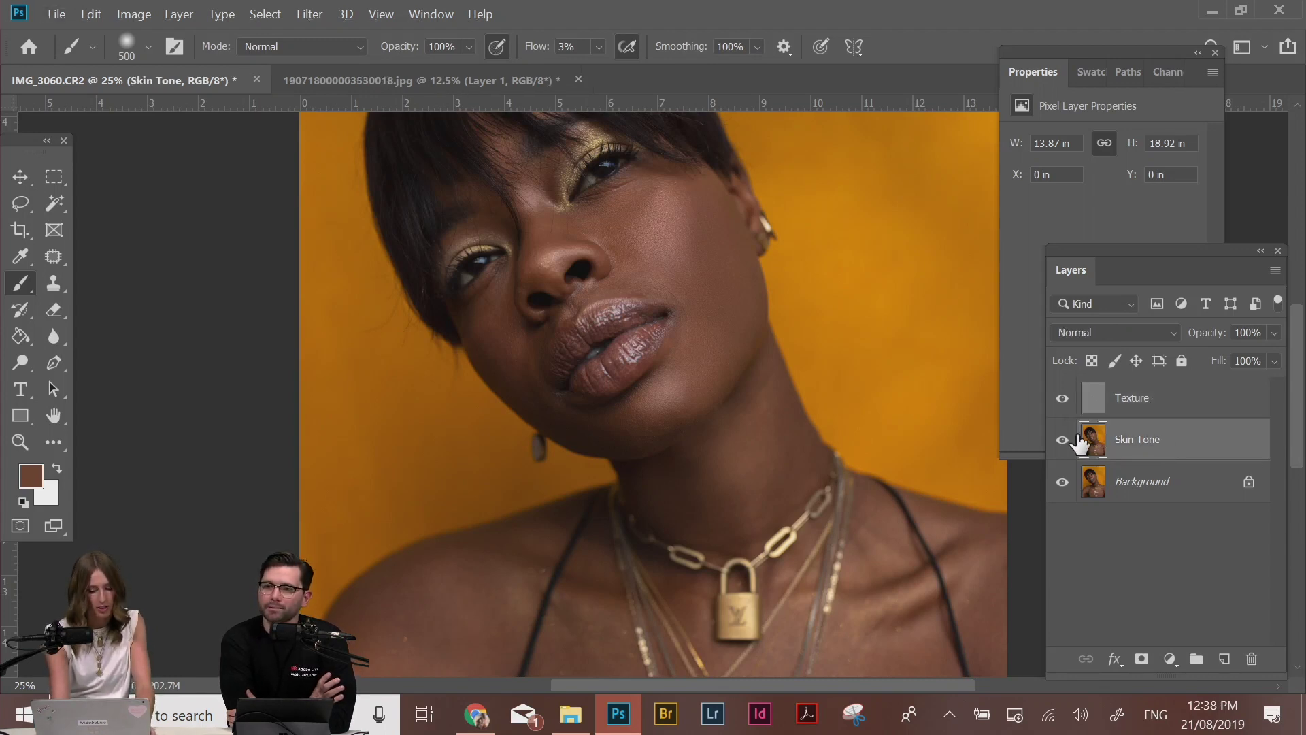
Stamp all visible layers into a new layer above the Texture layer and name it "Dodge + Burn"
left_click(1154, 405)
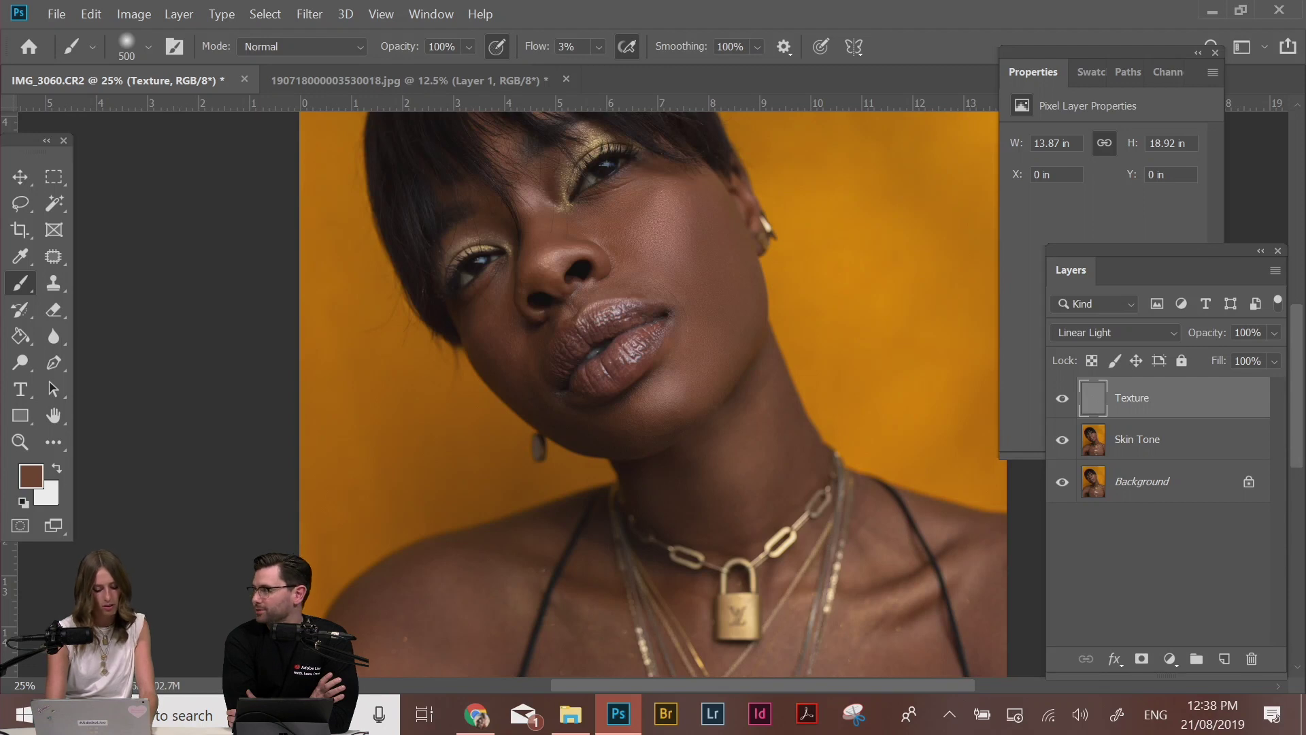
key("ctrl+shift+alt+e")
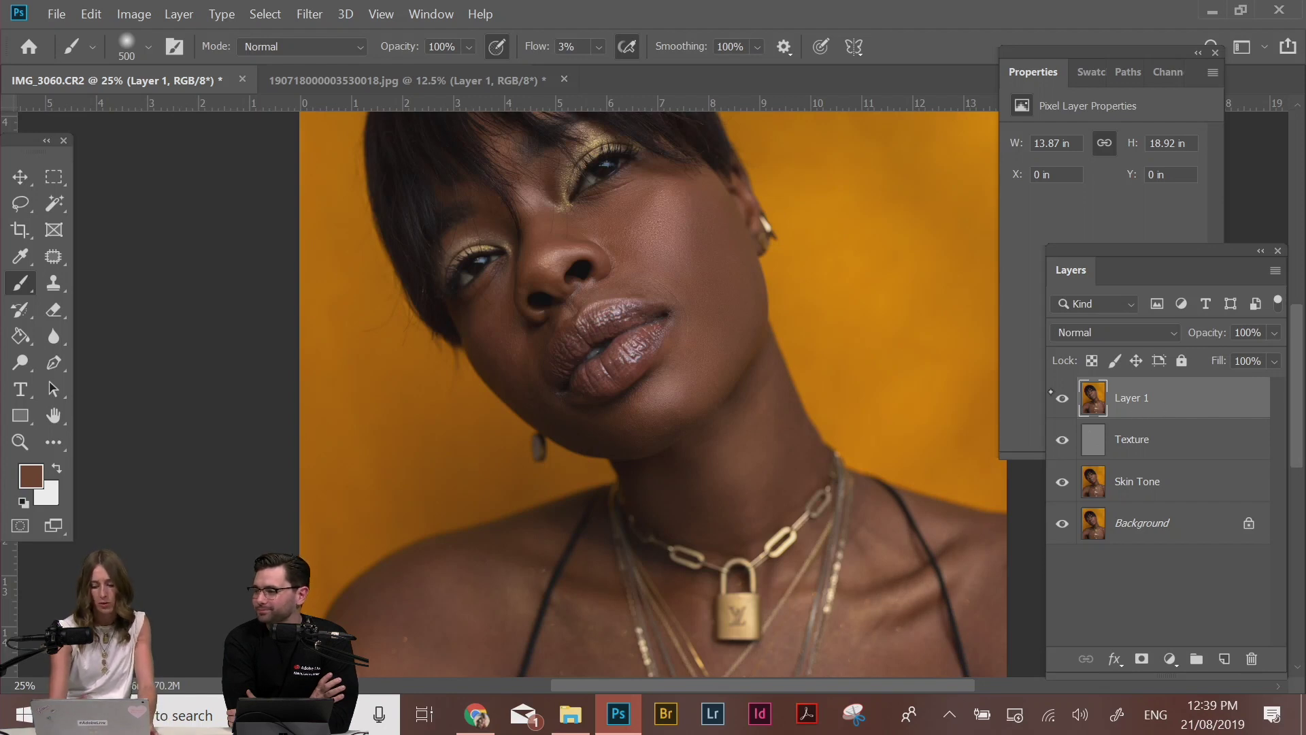
double_click(1131, 398)
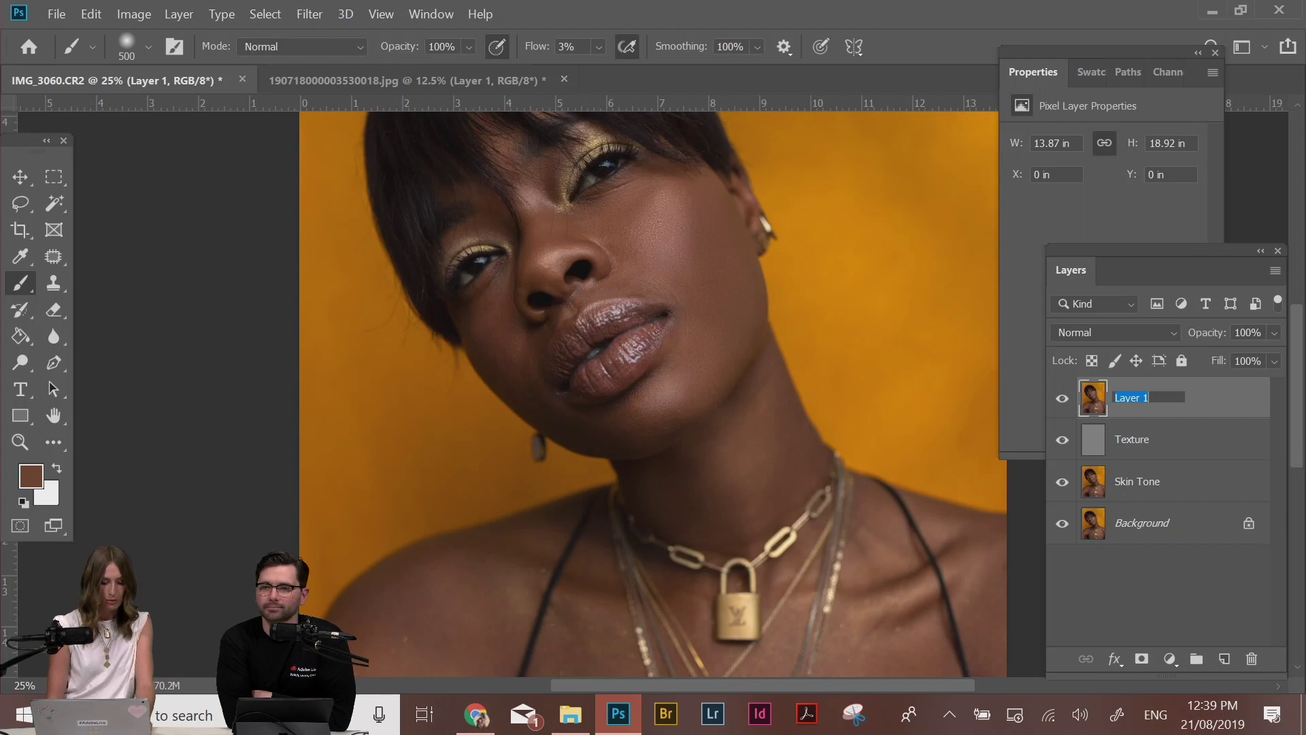
type("Dodge")
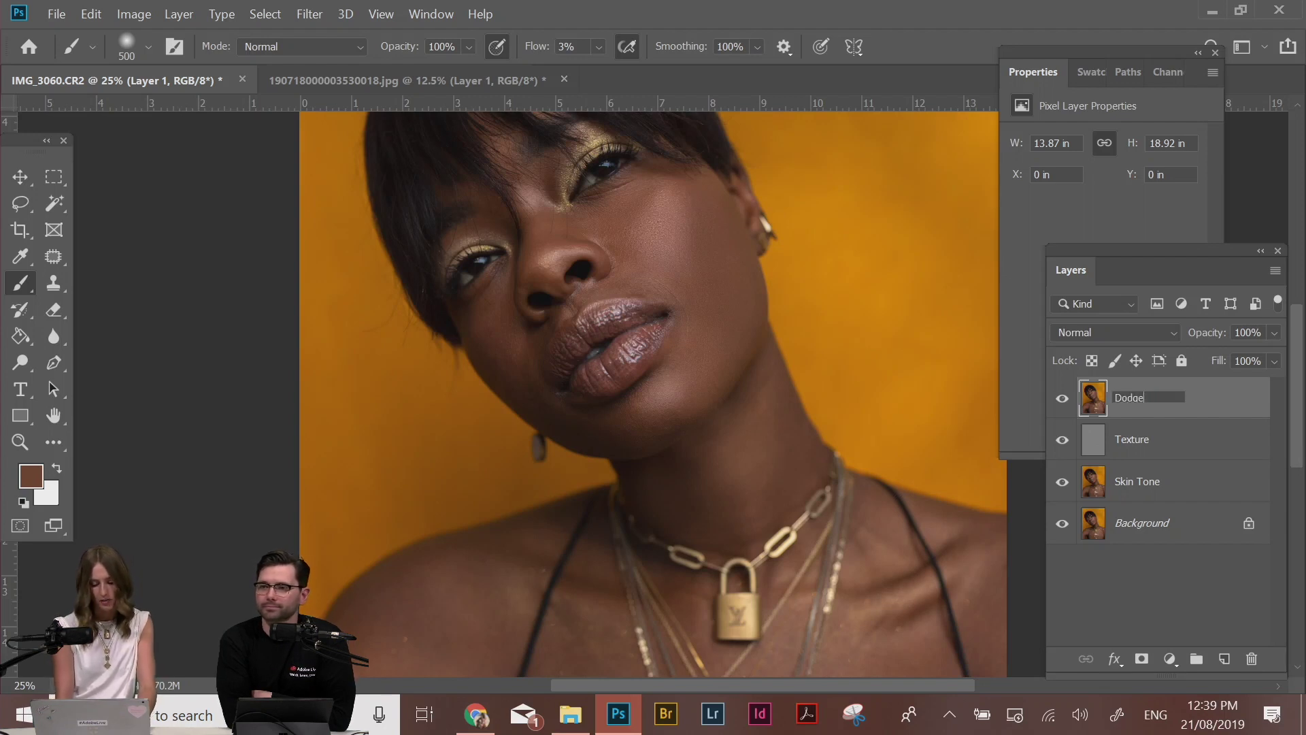
type(" + Burn")
key("Return")
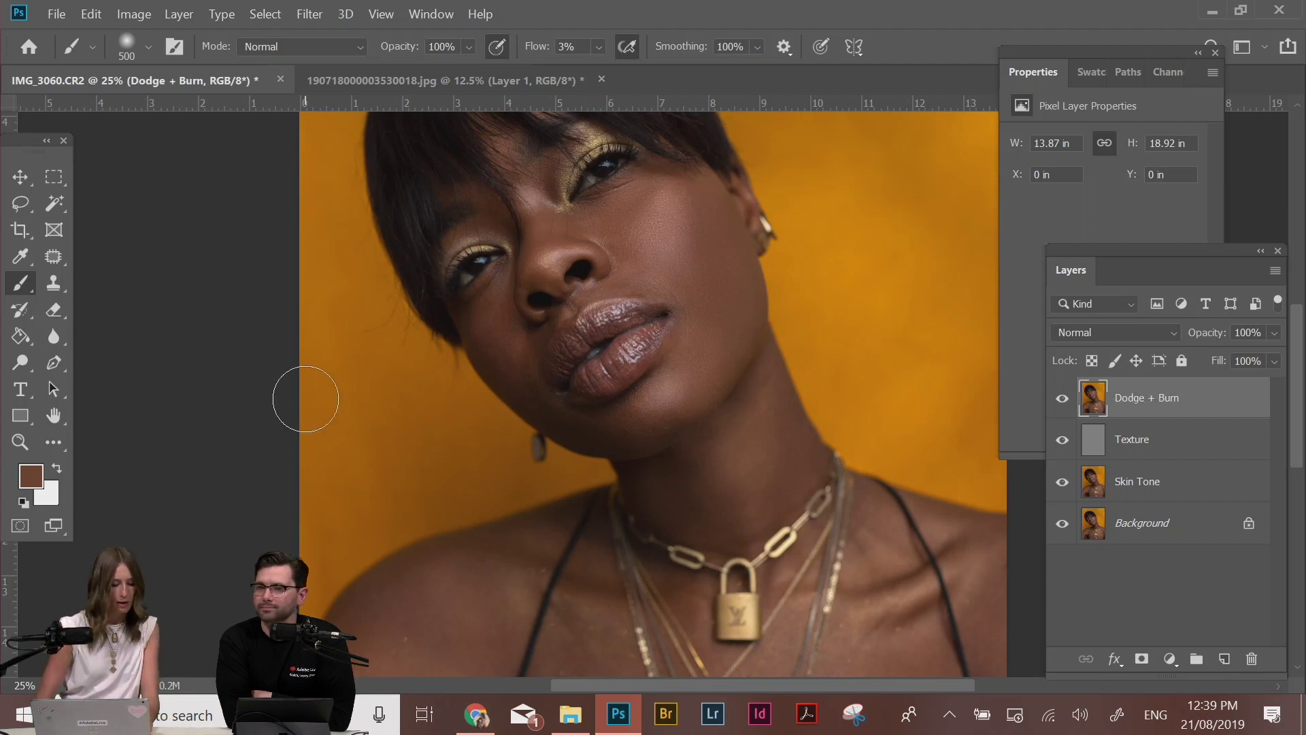
Pick the Dodge tool, frame the eye on the lit side of the face and enlarge the brush to 90
left_click(20, 361)
key("ctrl+plus")
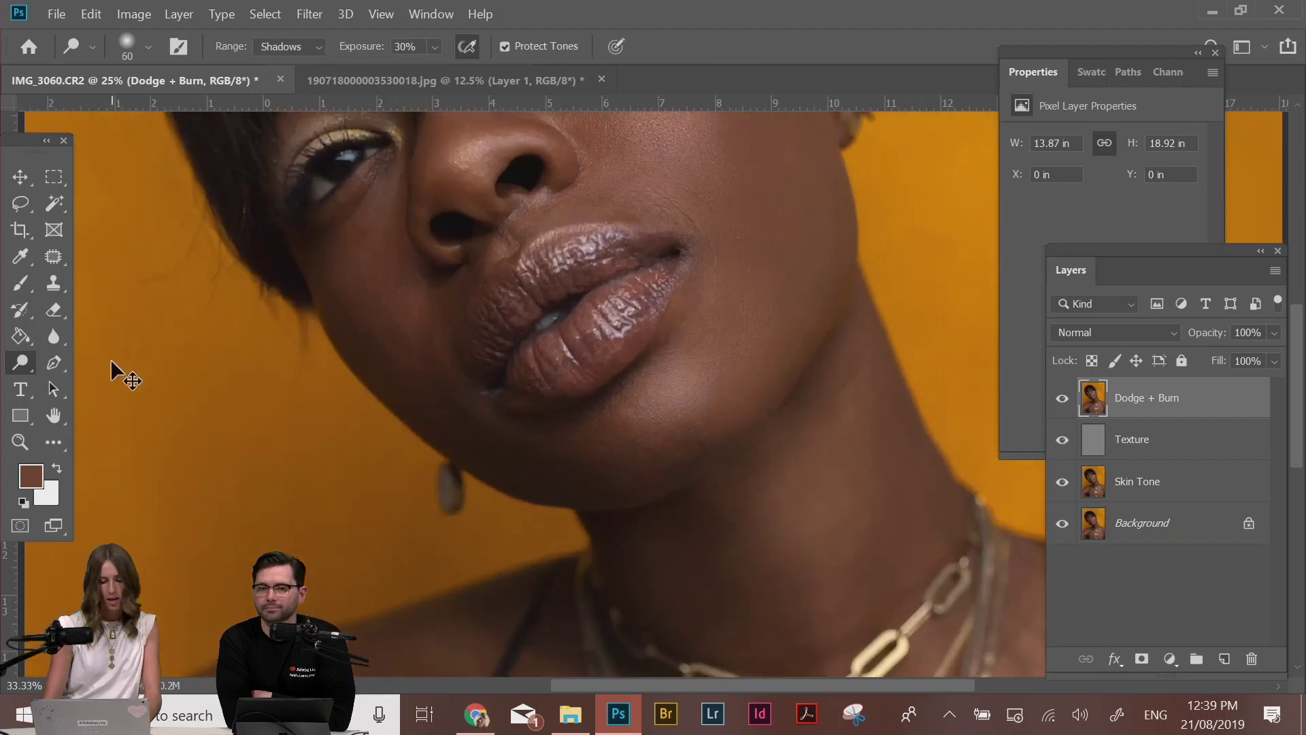
key("ctrl+plus")
key("ctrl+plus")
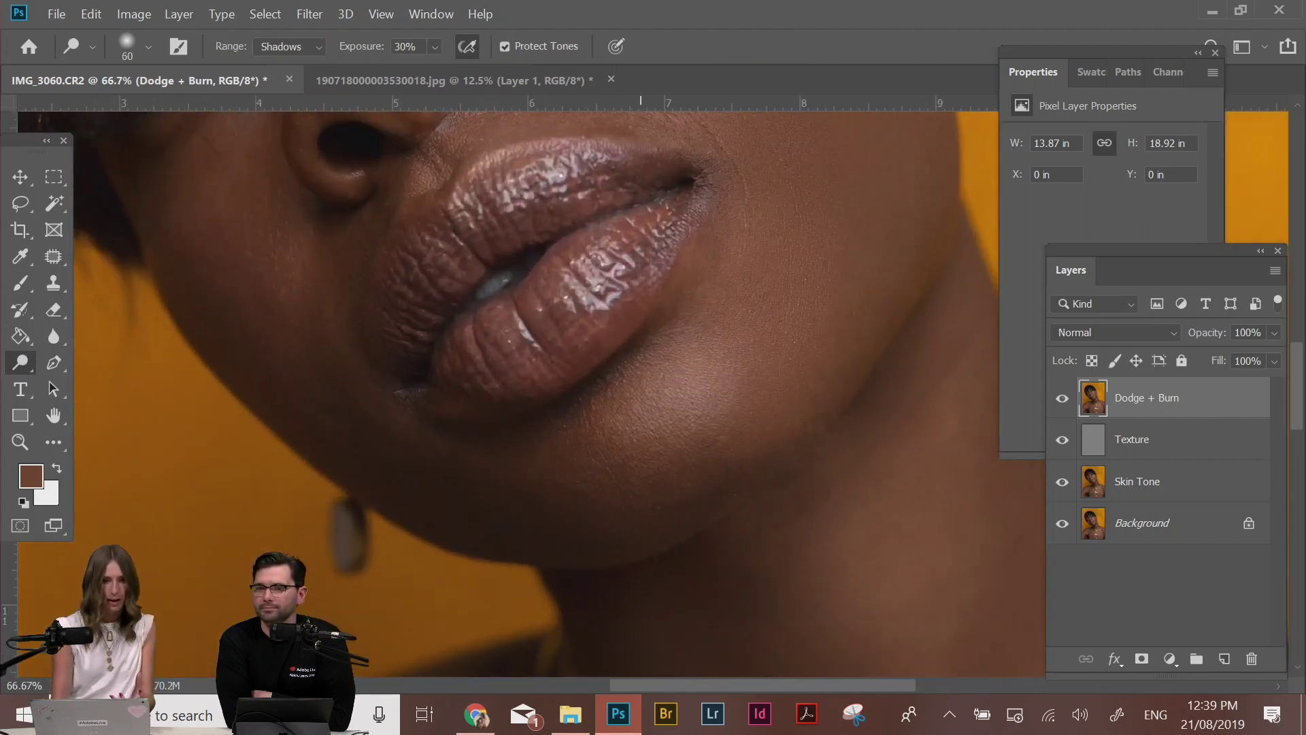
key("ctrl+plus")
scroll(740, 527, "up", 4)
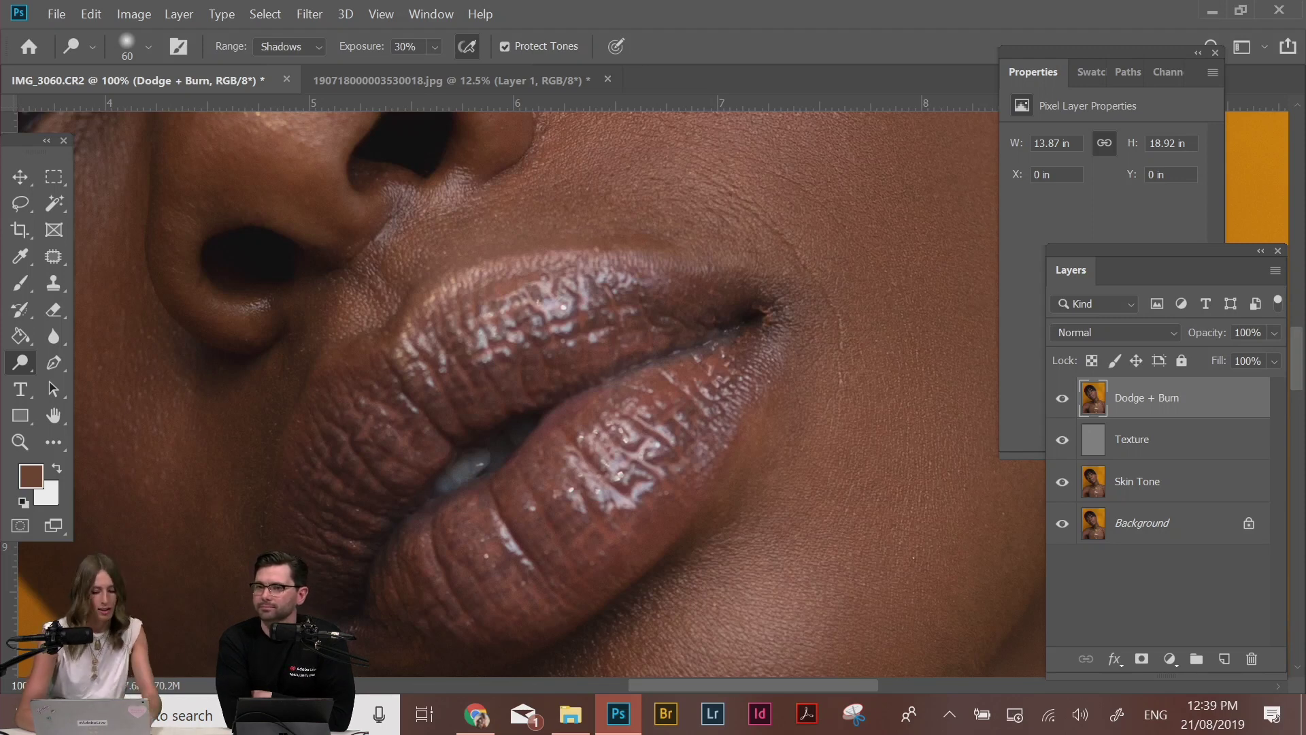
left_click_drag(651, 280, 723, 603)
left_click_drag(592, 287, 620, 623)
key("ctrl+plus")
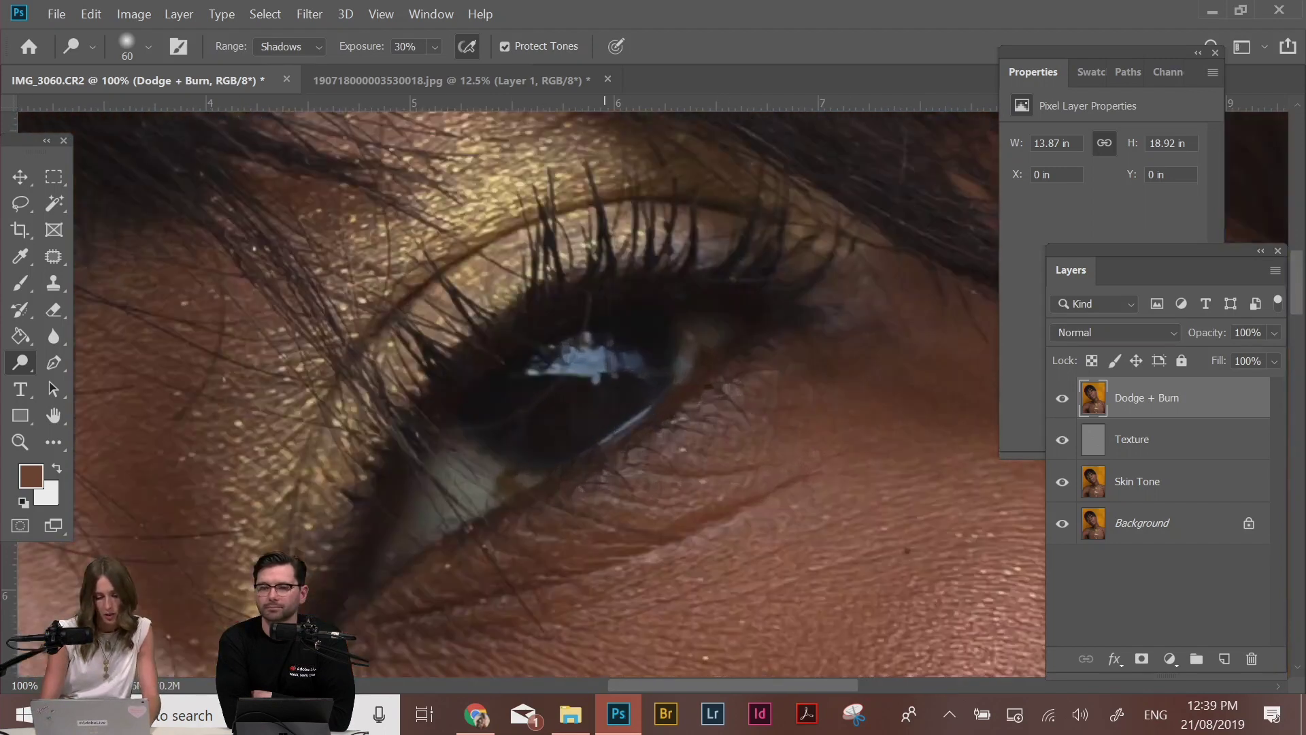
key("bracketright")
key("bracketright")
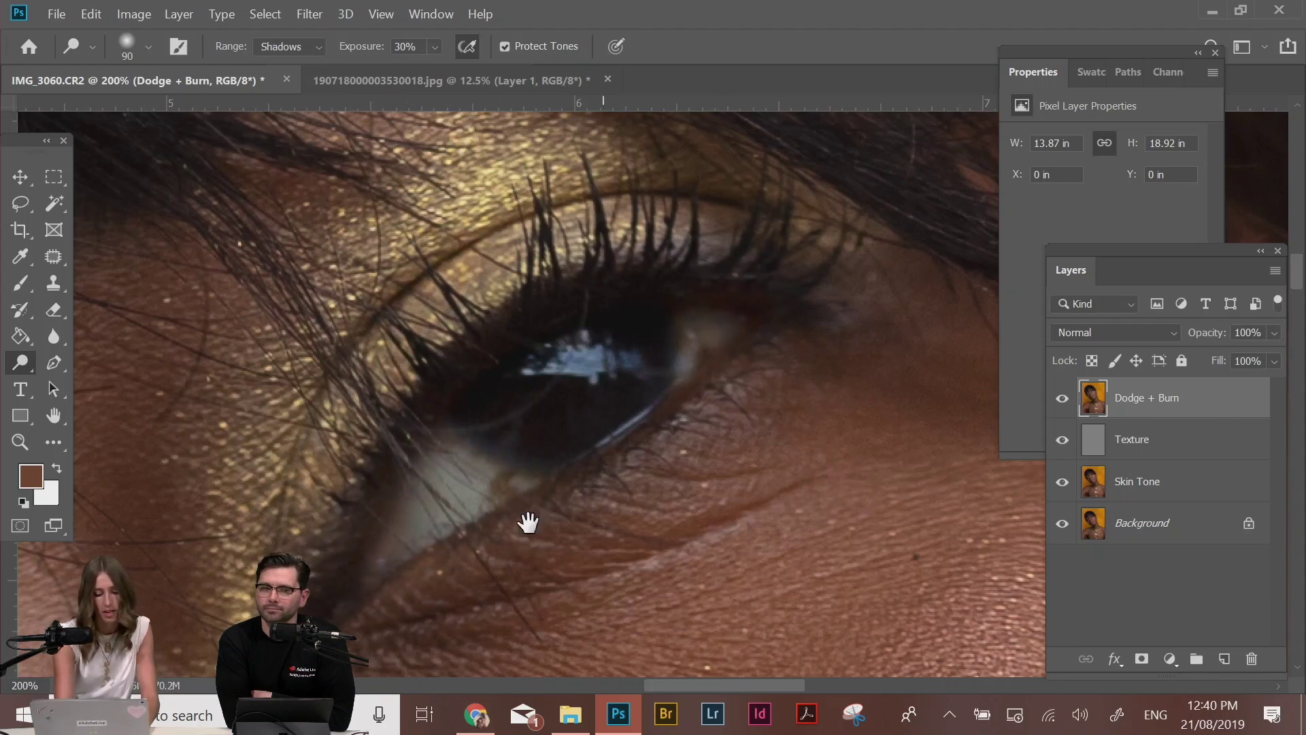
Inspect both eyes up close and check them again within the whole face
left_click_drag(528, 519, 923, 320)
left_click_drag(362, 570, 638, 204)
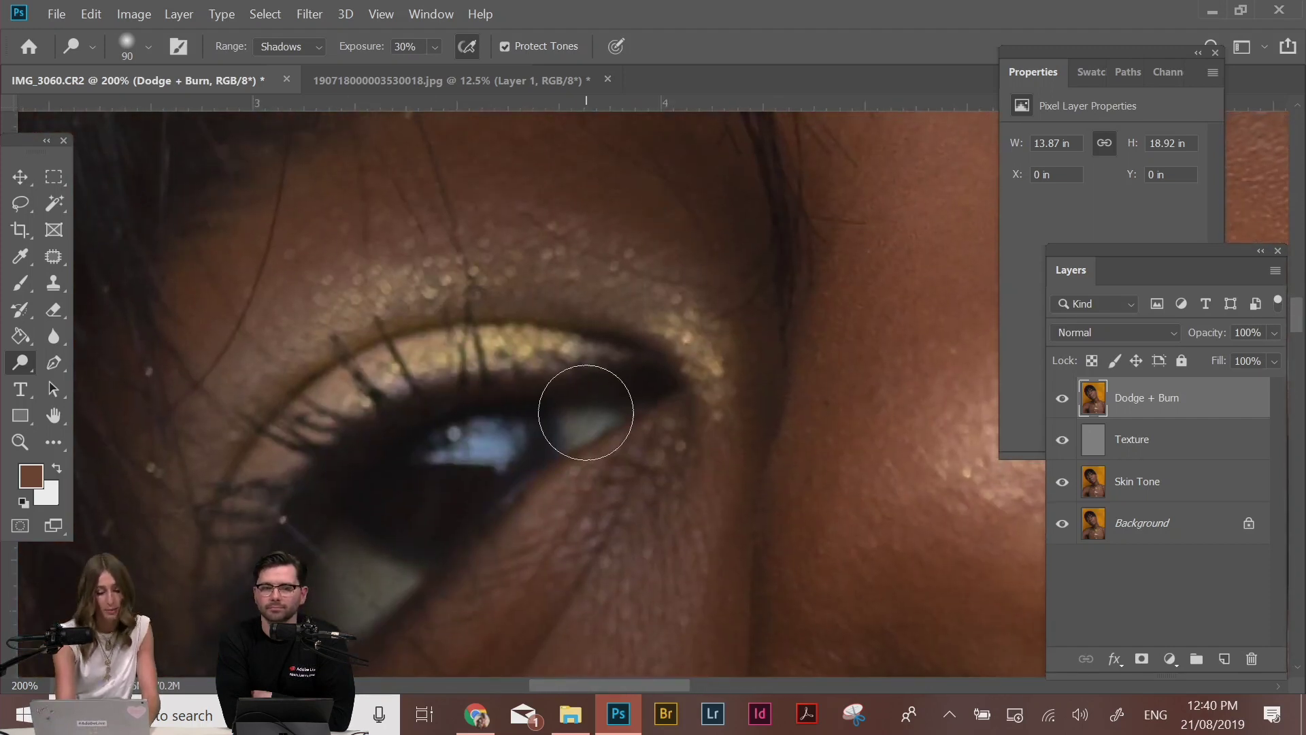
left_click_drag(574, 446, 629, 283)
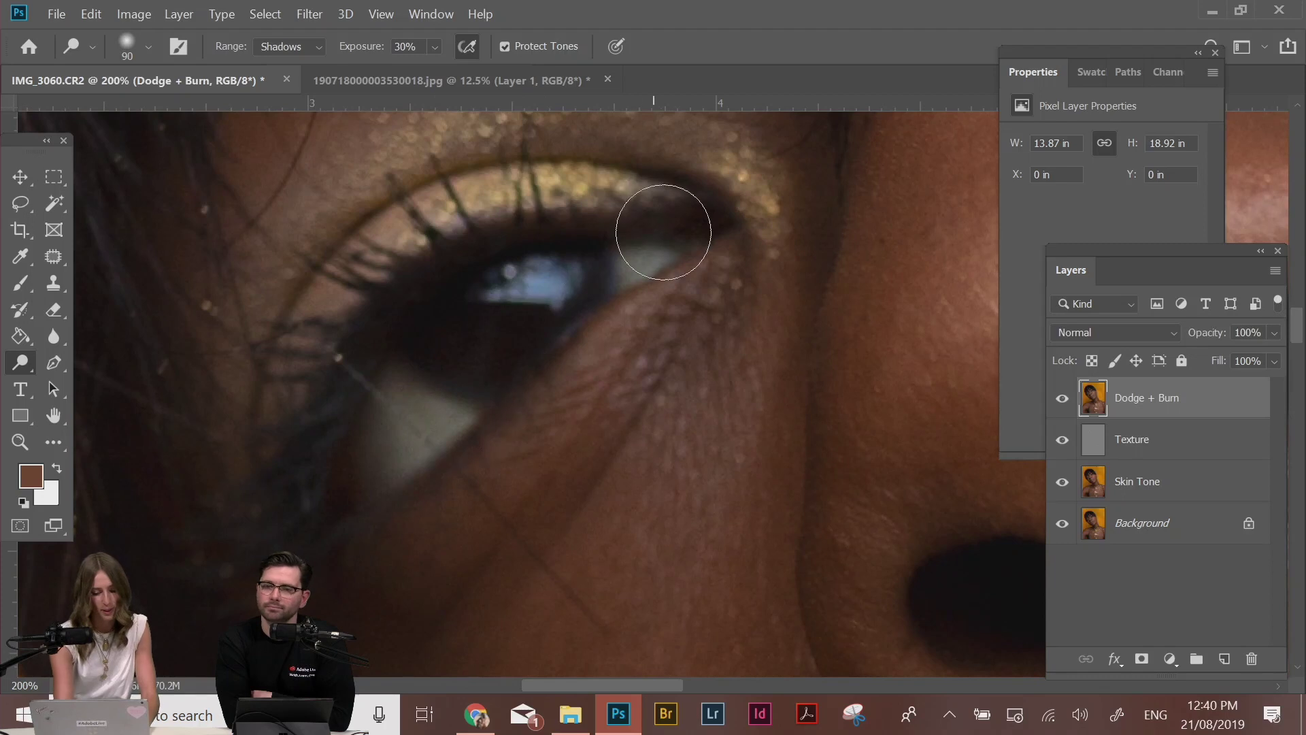
left_click_drag(574, 234, 234, 573)
mouse_move(704, 432)
left_mouse_down()
mouse_move(598, 483)
mouse_move(401, 728)
left_mouse_up()
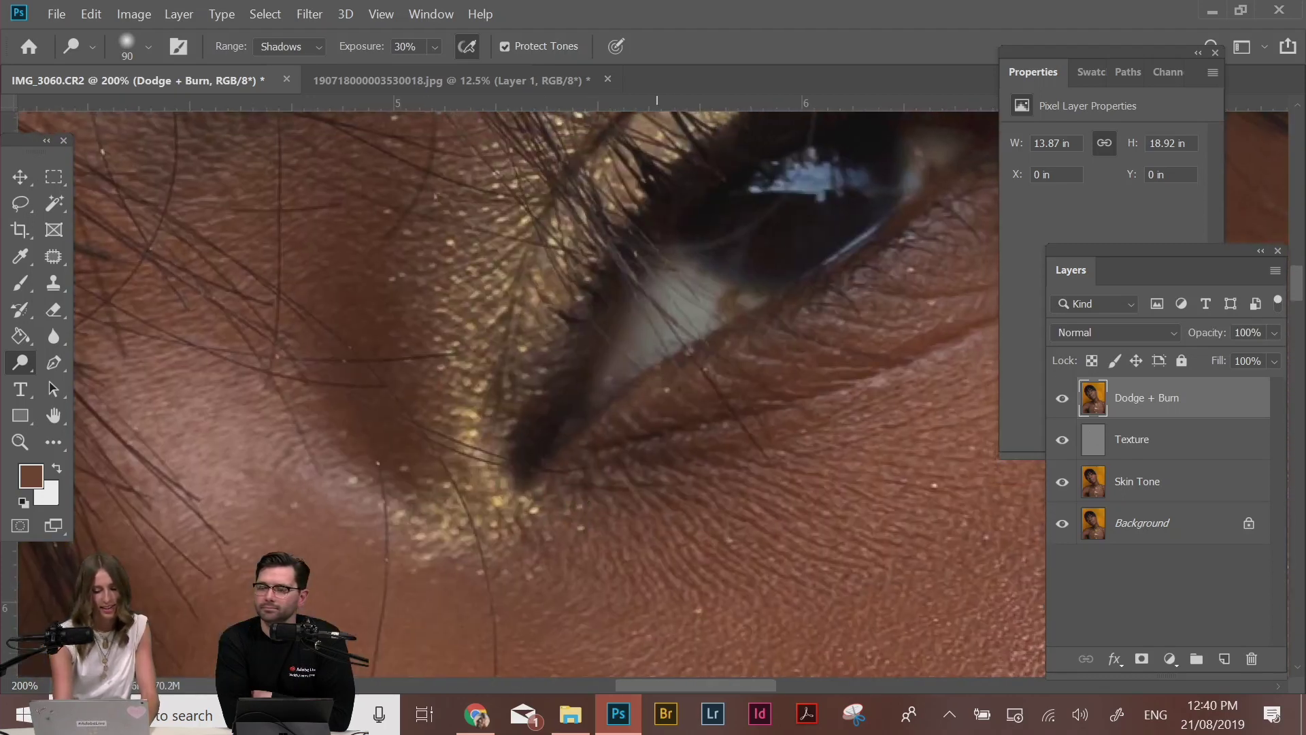
key("ctrl+minus")
key("ctrl+minus")
key("ctrl+minus")
key("ctrl+minus")
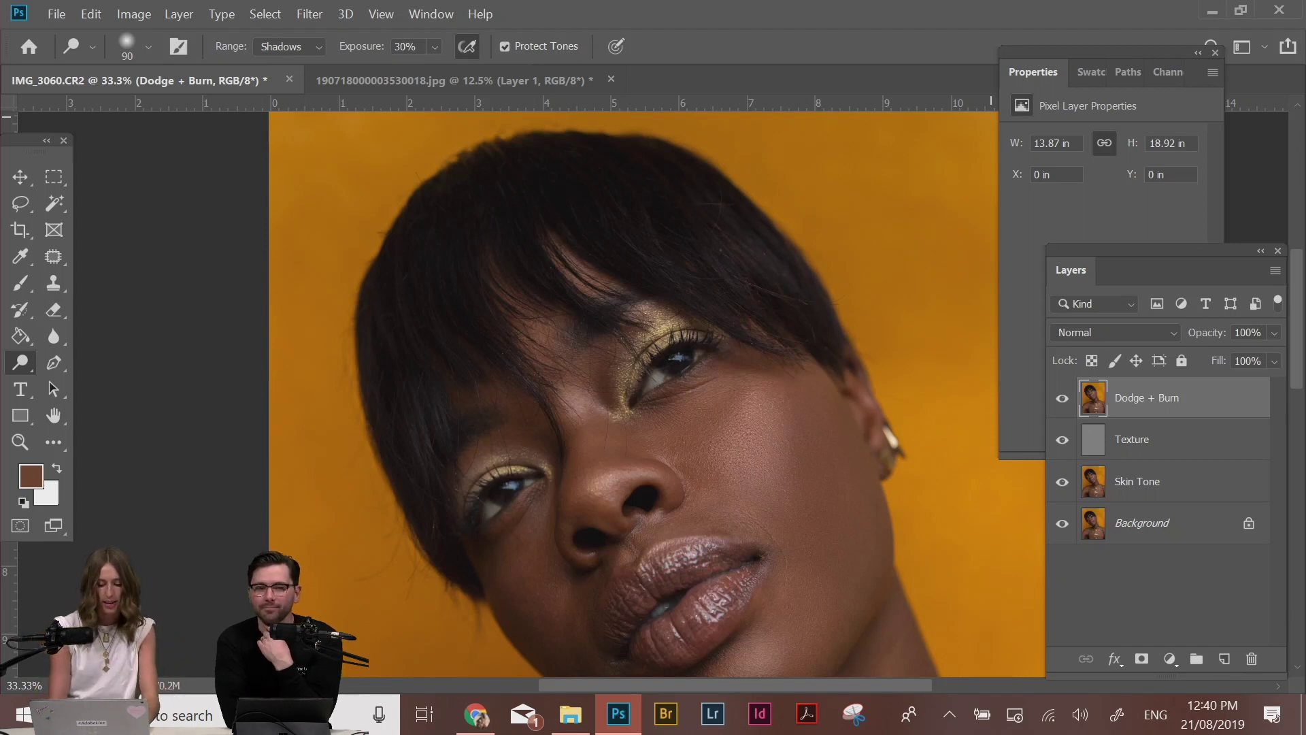
key("ctrl+plus")
key("ctrl+plus")
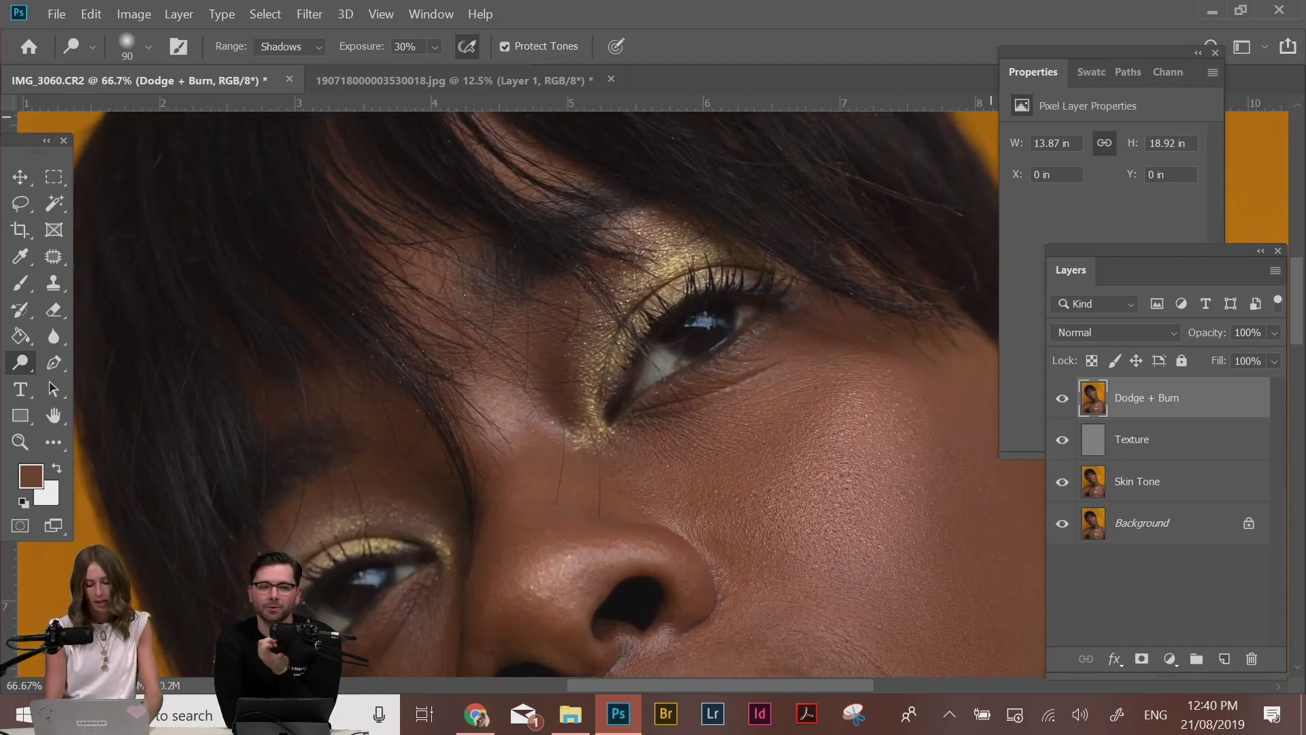
Switch to the Patch tool and review the retouched face from full view to close-up
key("j")
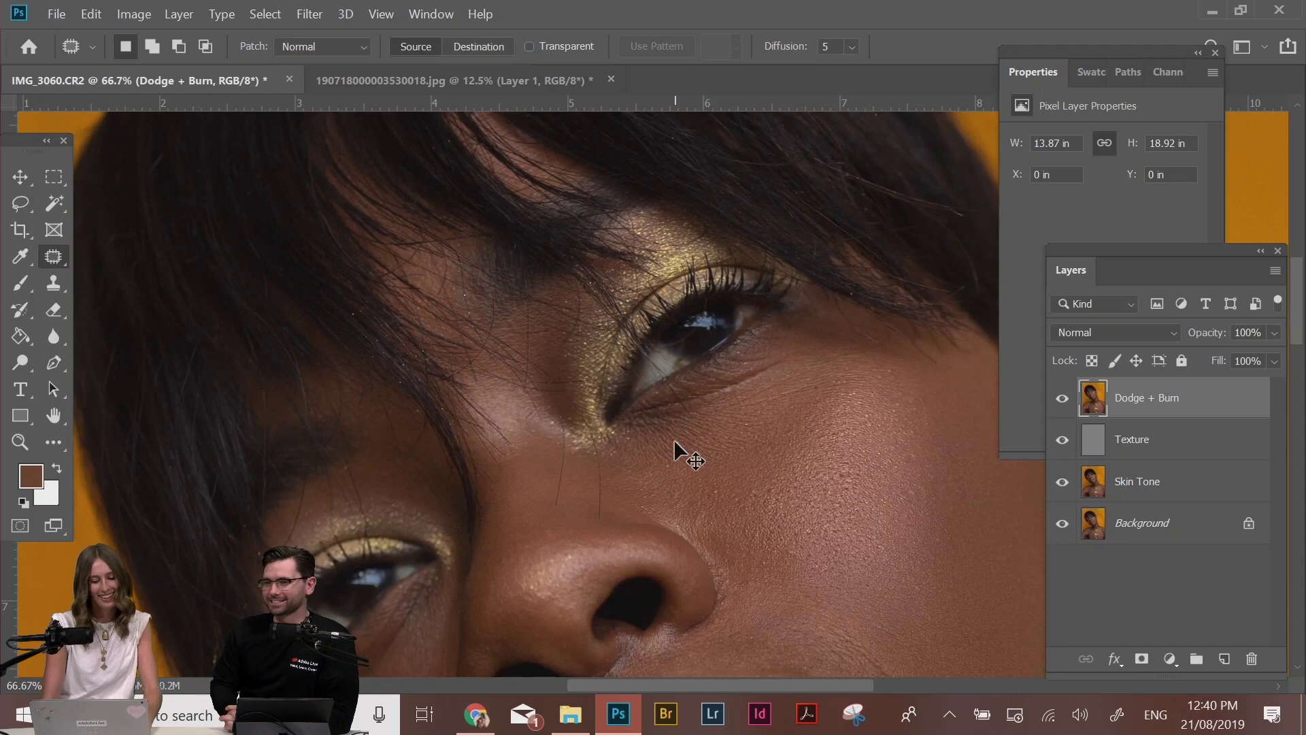
scroll(675, 439, "down", 1)
scroll(674, 440, "down", 2)
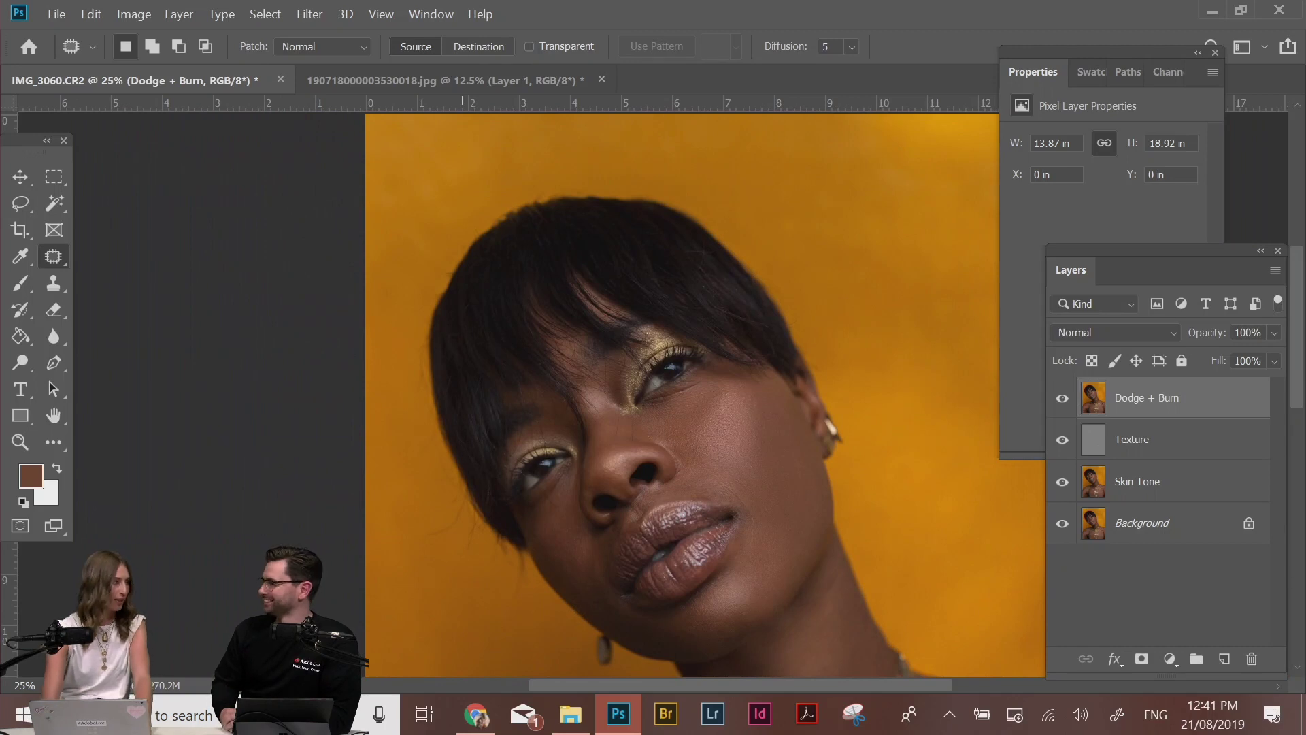
key("ctrl+minus")
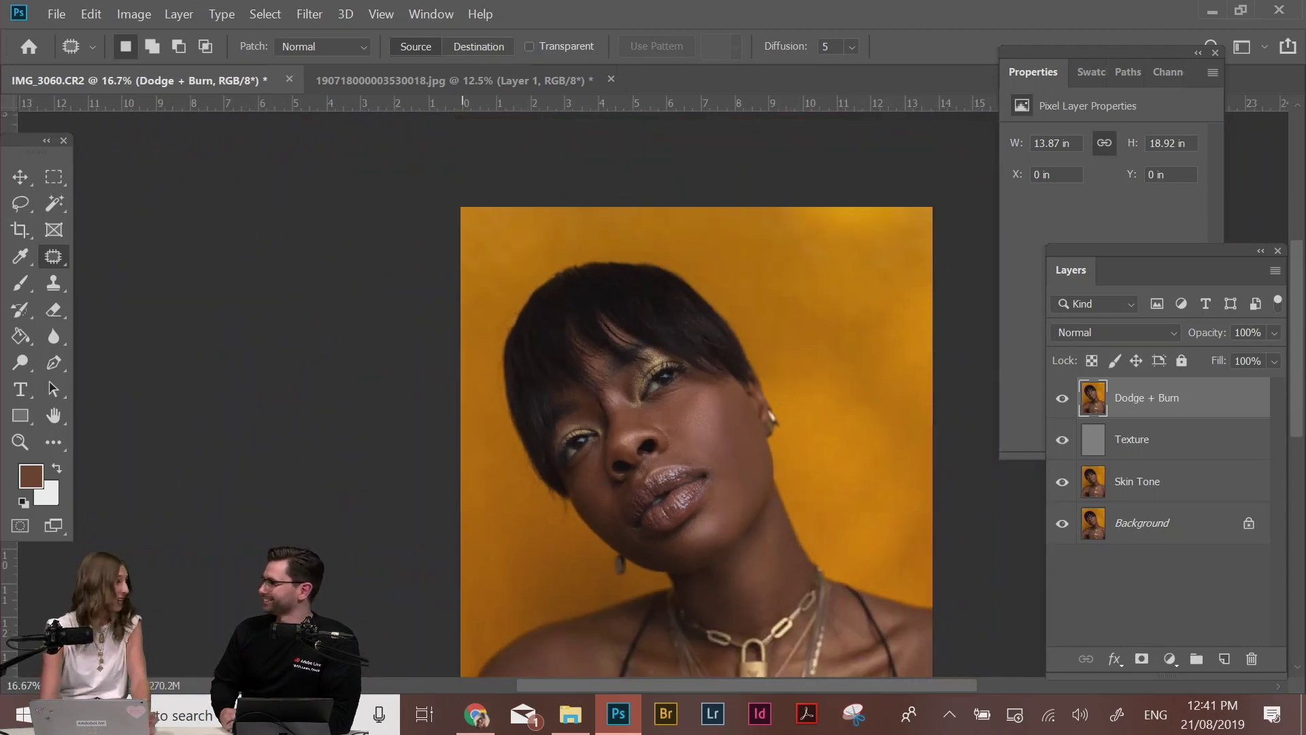
key("ctrl+plus")
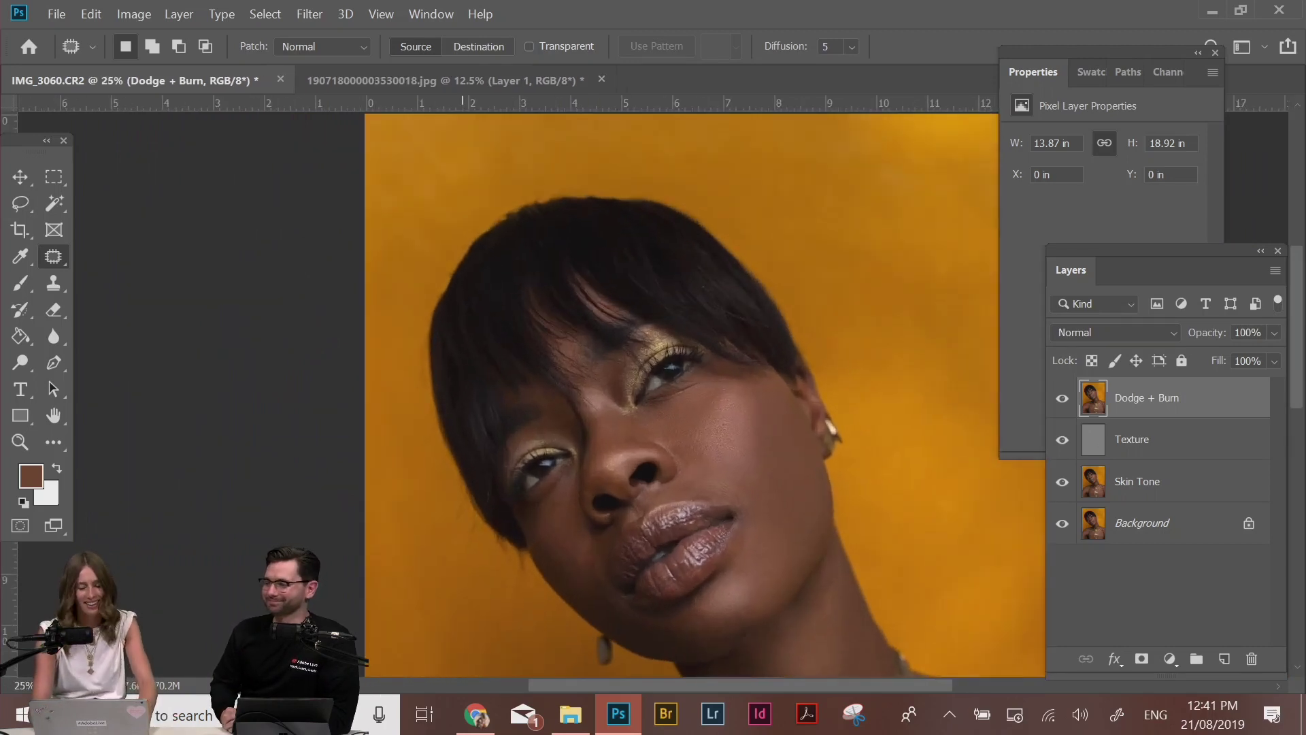
key("ctrl+plus")
key("ctrl+plus")
key("ctrl+plus")
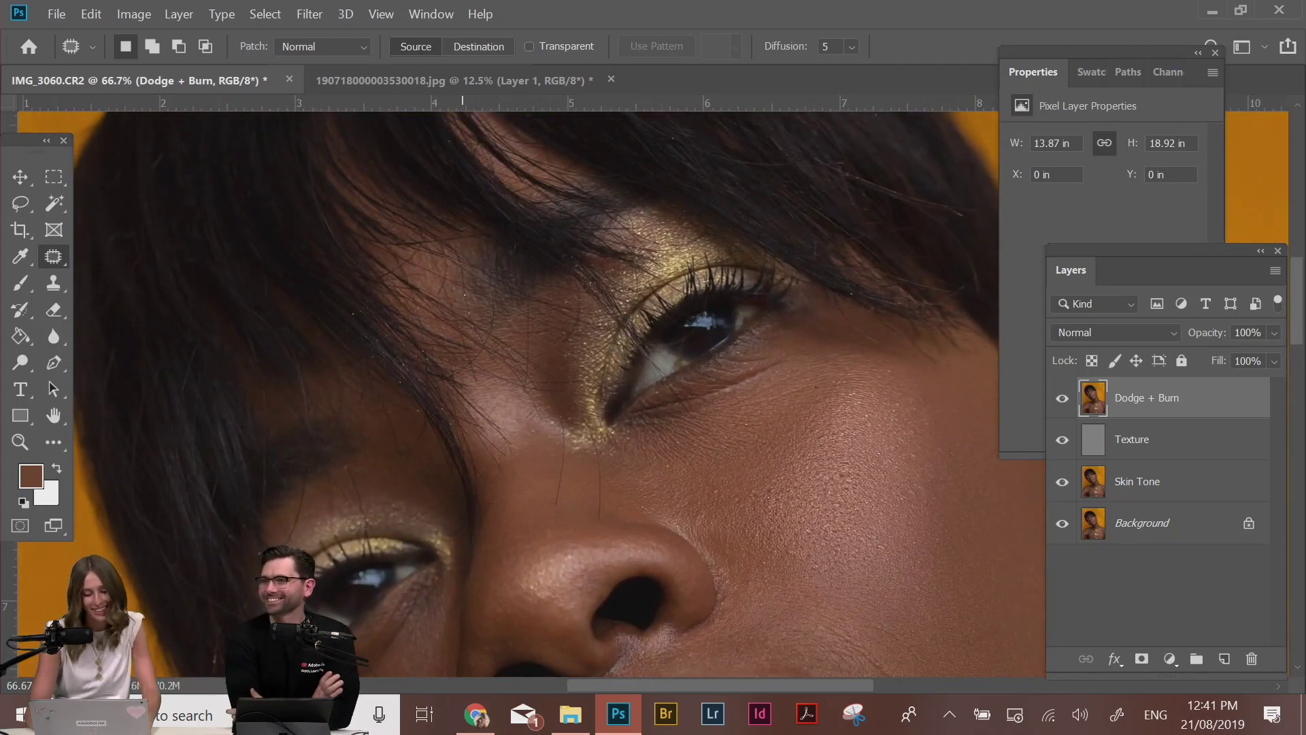
key("ctrl+plus")
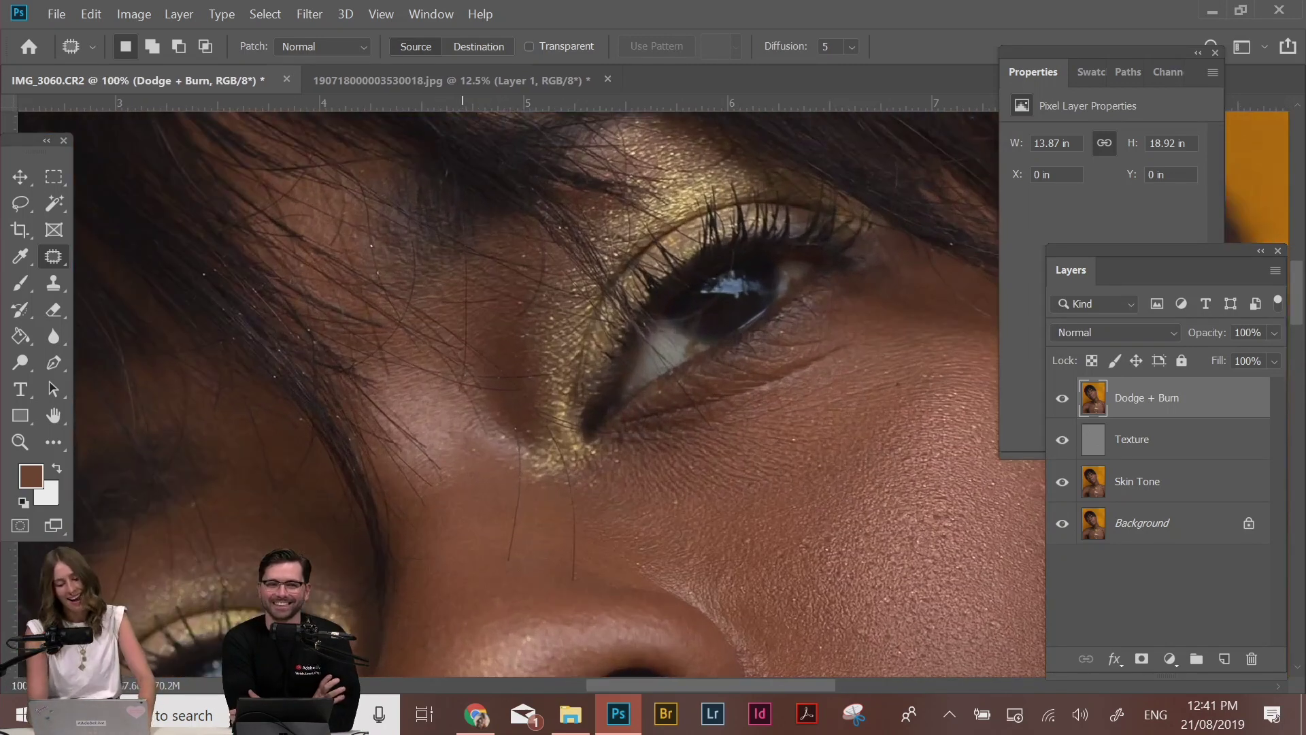
key("ctrl+minus")
key("ctrl+minus")
key("ctrl+minus")
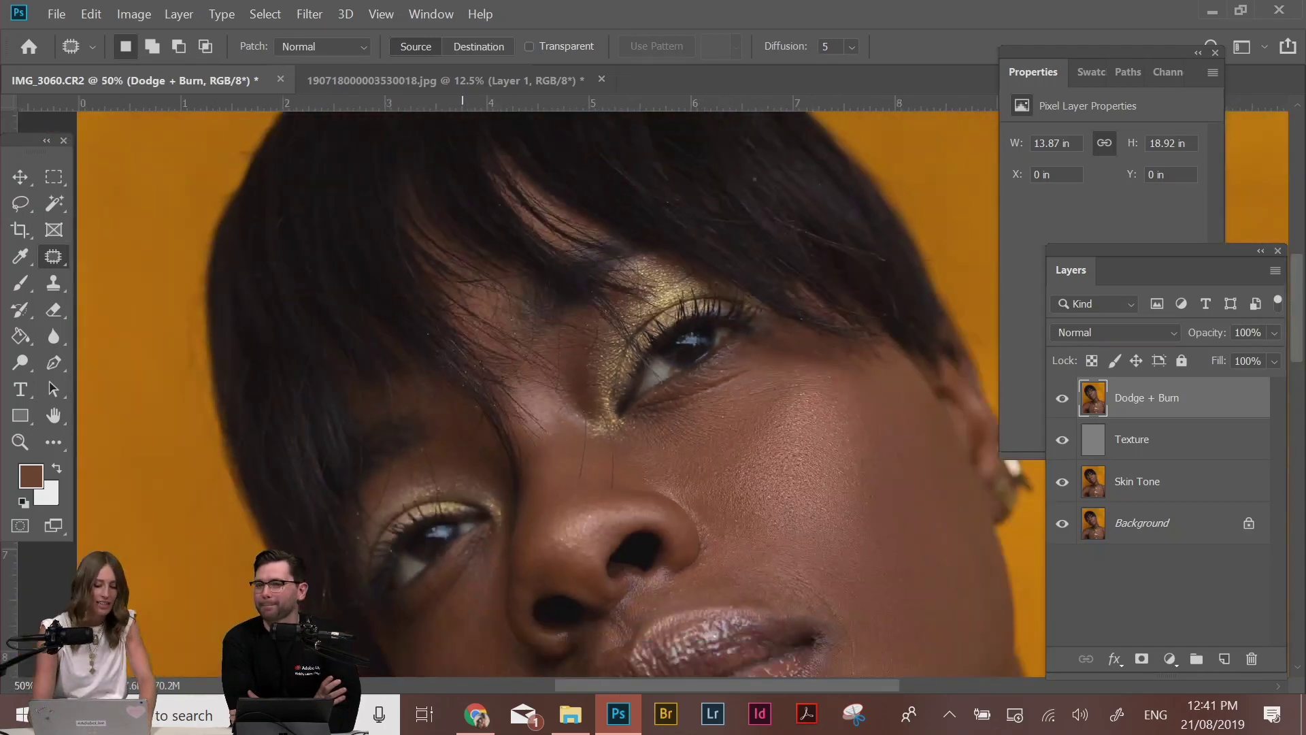
key("ctrl+minus")
key("ctrl+minus")
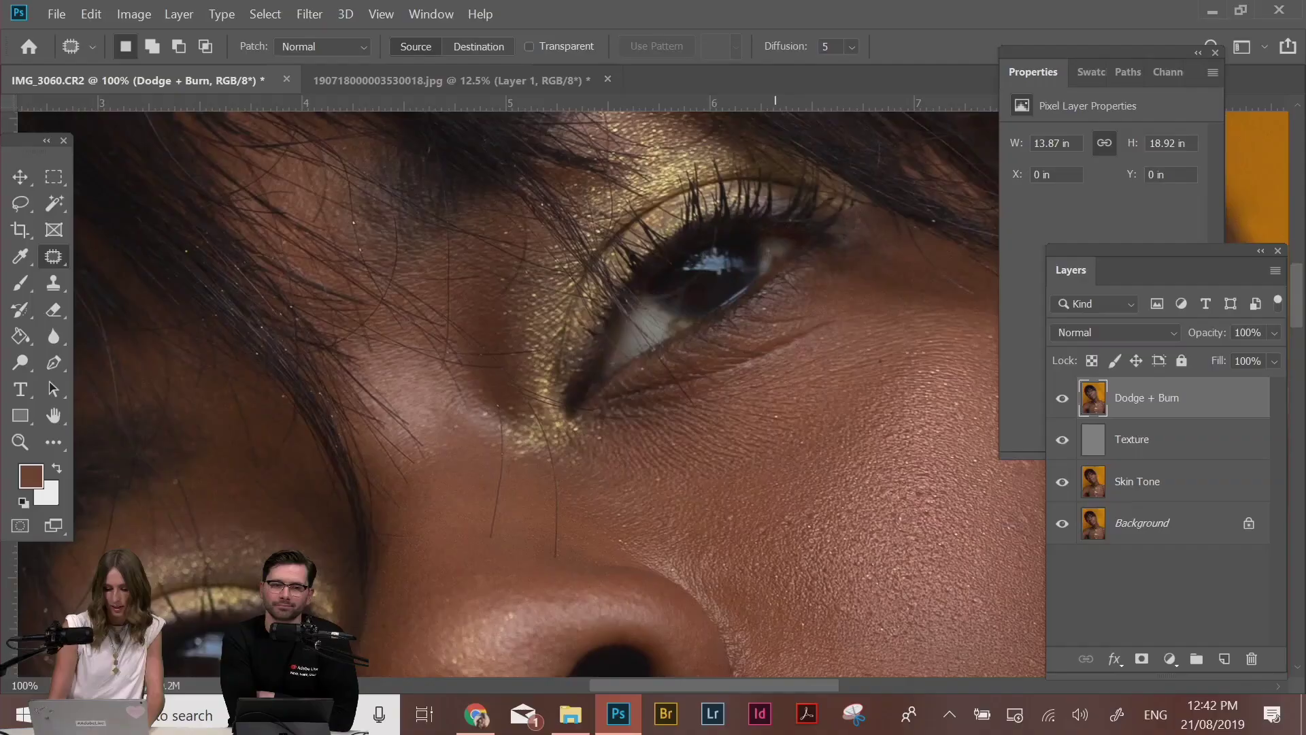
Patch the small flaw in the skin just below the eye on the lit side and clear the selection
scroll(754, 402, "up", 2)
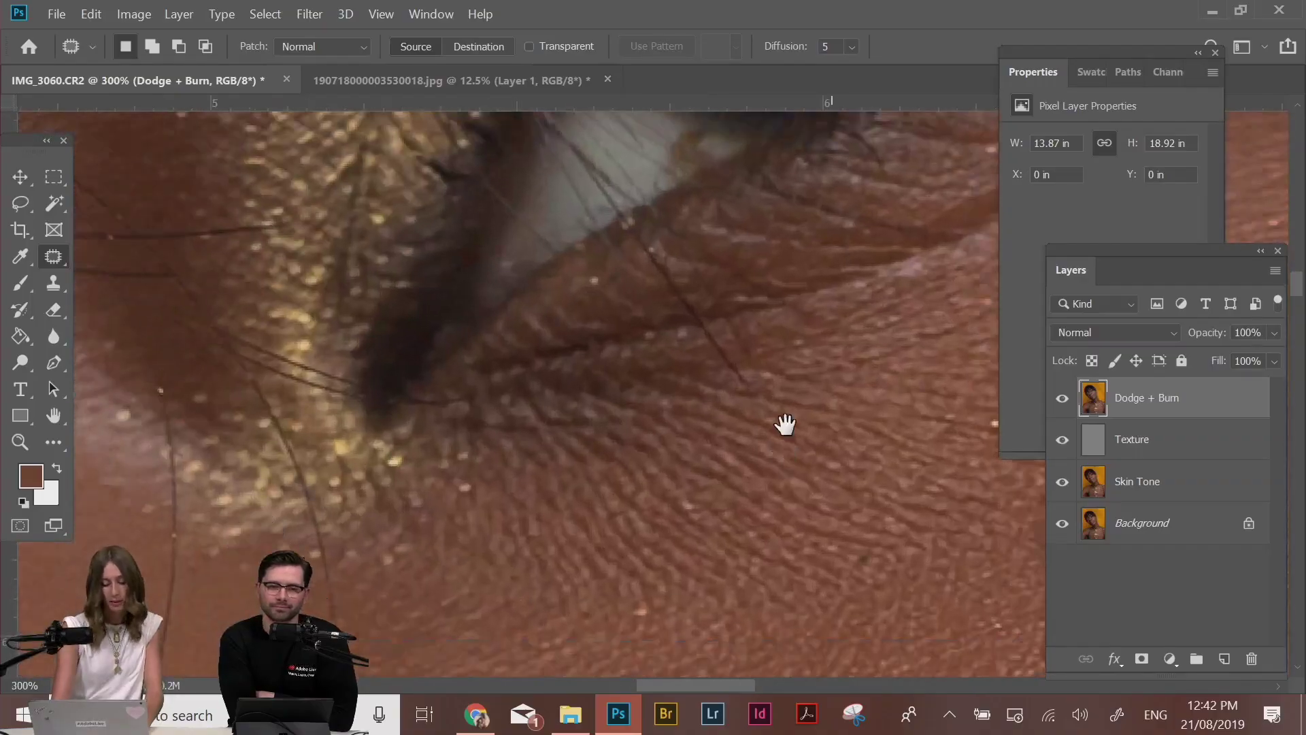
mouse_move(761, 391)
left_mouse_down()
mouse_move(760, 417)
mouse_move(717, 430)
left_mouse_up()
key("ctrl+d")
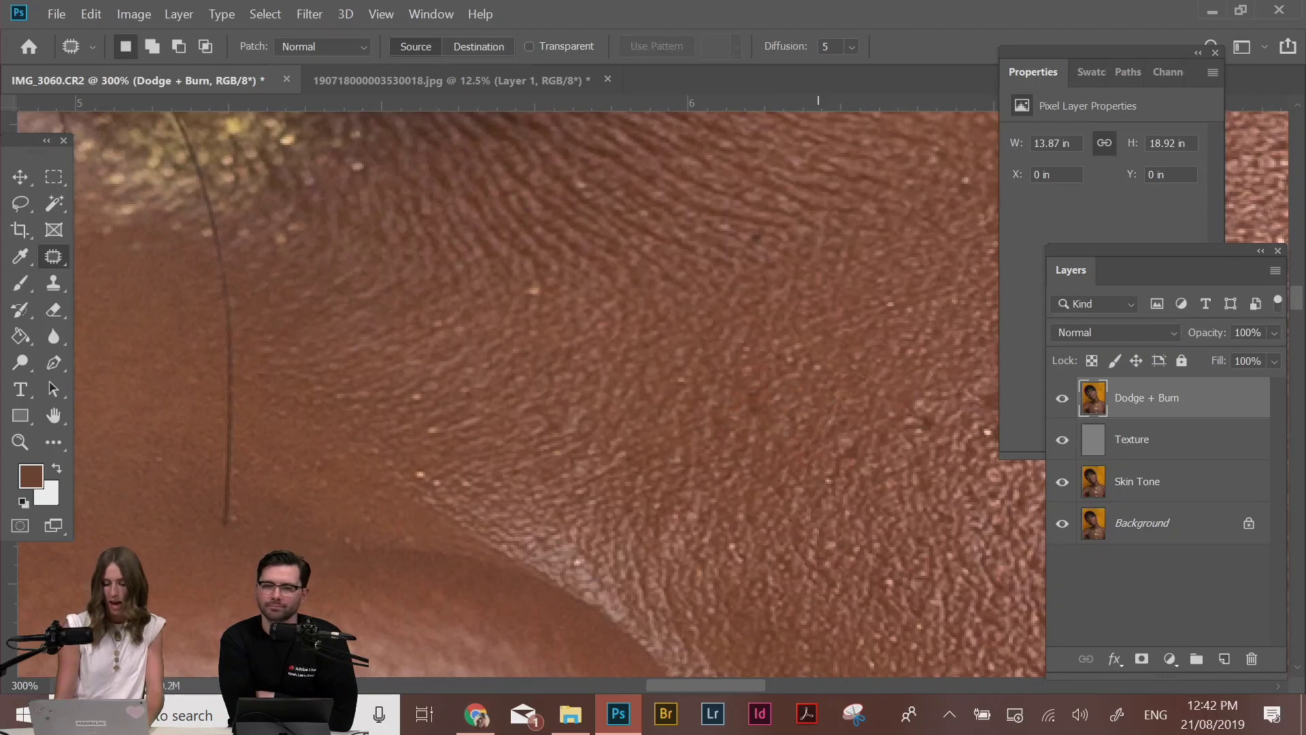
scroll(710, 435, "down", 3)
scroll(640, 398, "down", 2)
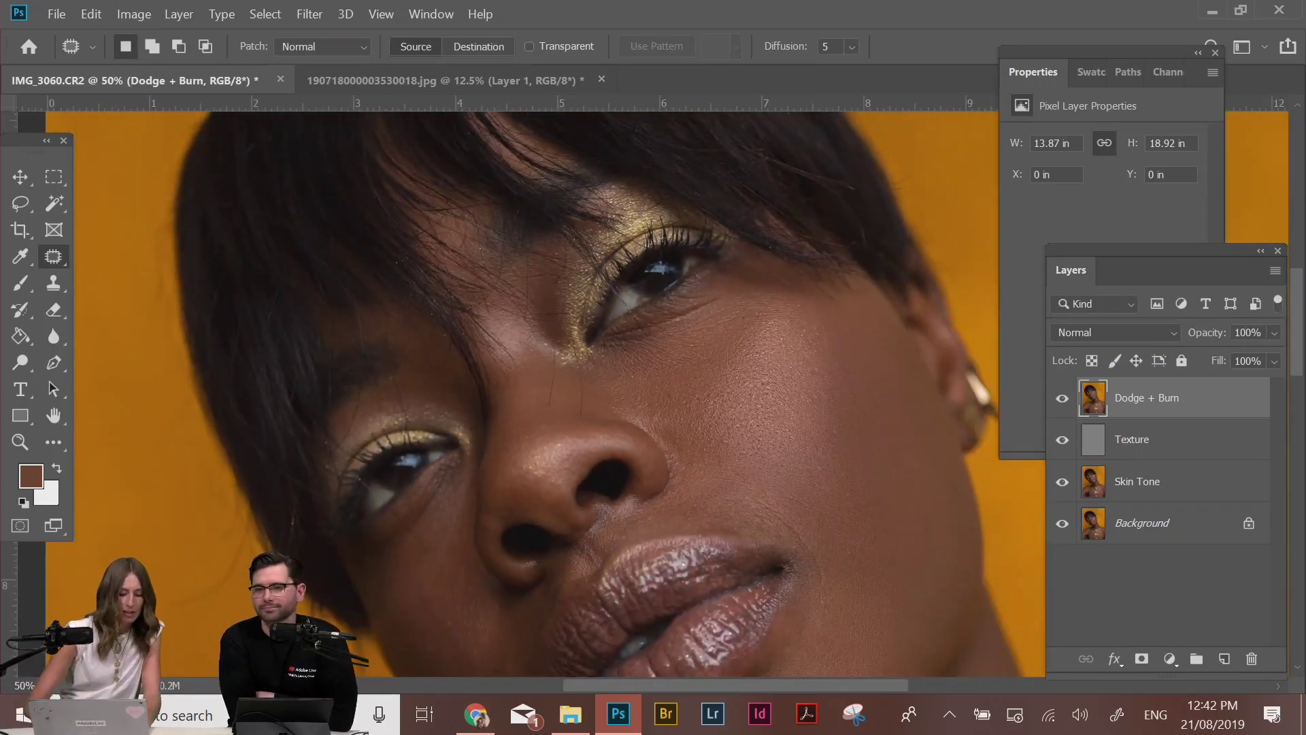
Burn the shadow under the jaw and across the neck with the brush enlarged to 400
left_click(19, 363)
left_click(77, 386)
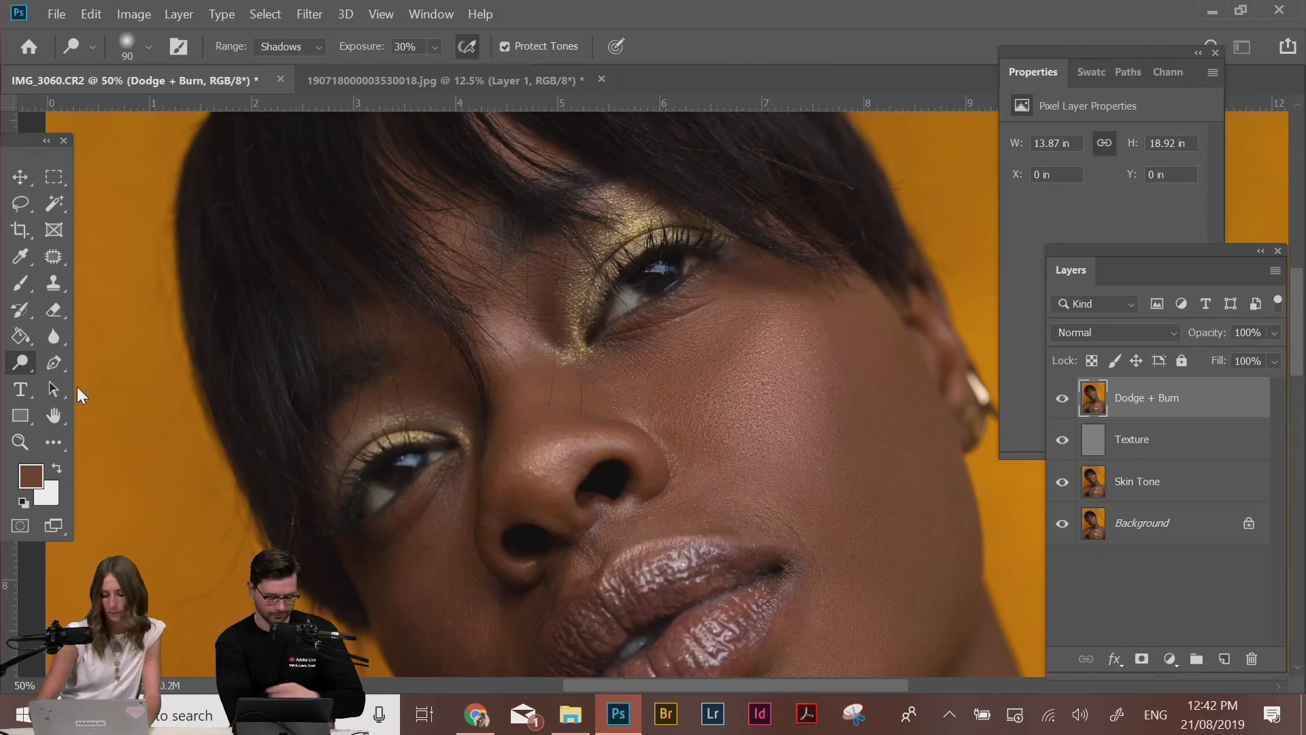
scroll(76, 386, "down", 1)
mouse_move(850, 516)
left_mouse_down()
mouse_move(816, 472)
mouse_move(802, 304)
left_mouse_up()
key("bracketright")
key("bracketright")
key("bracketright")
key("bracketright")
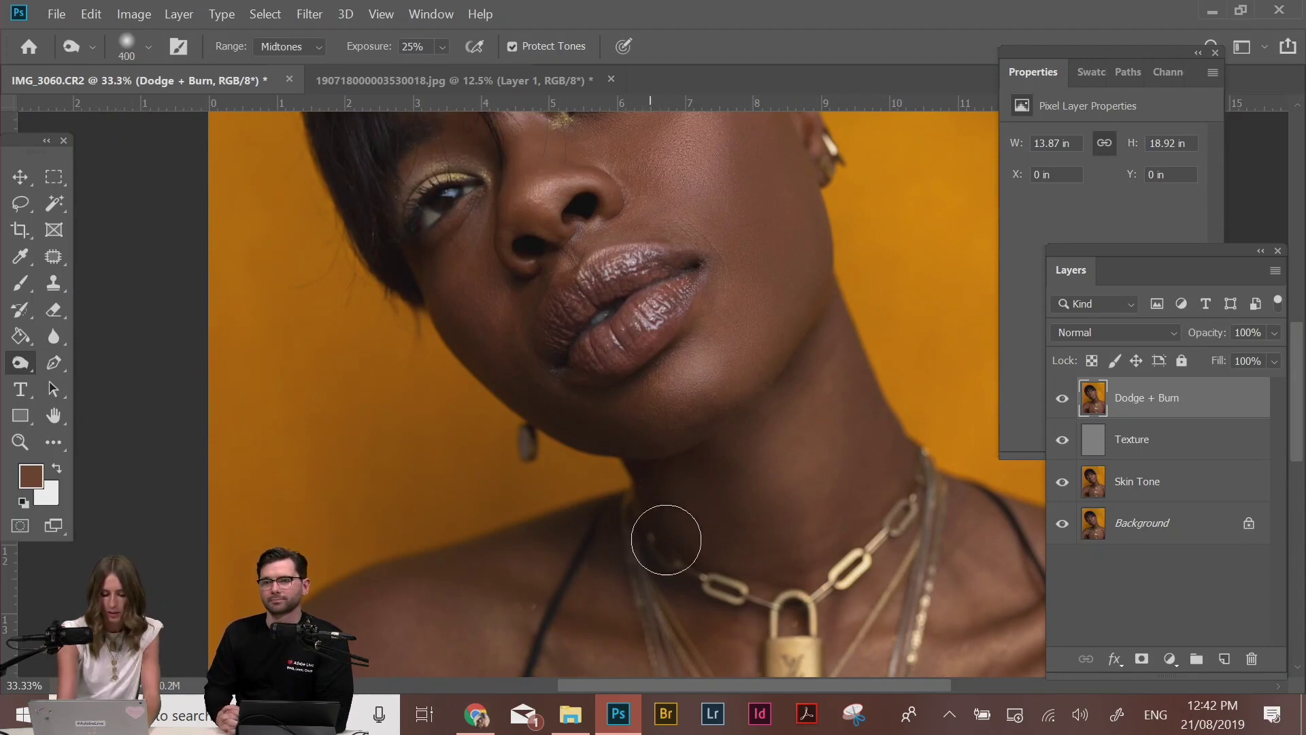
mouse_move(551, 438)
left_mouse_down()
mouse_move(653, 452)
mouse_move(538, 424)
mouse_move(674, 439)
mouse_move(497, 406)
mouse_move(617, 450)
mouse_move(468, 370)
mouse_move(618, 458)
mouse_move(524, 398)
mouse_move(730, 439)
mouse_move(617, 460)
mouse_move(736, 406)
mouse_move(651, 440)
mouse_move(734, 485)
mouse_move(793, 556)
left_mouse_up()
key("ctrl+minus")
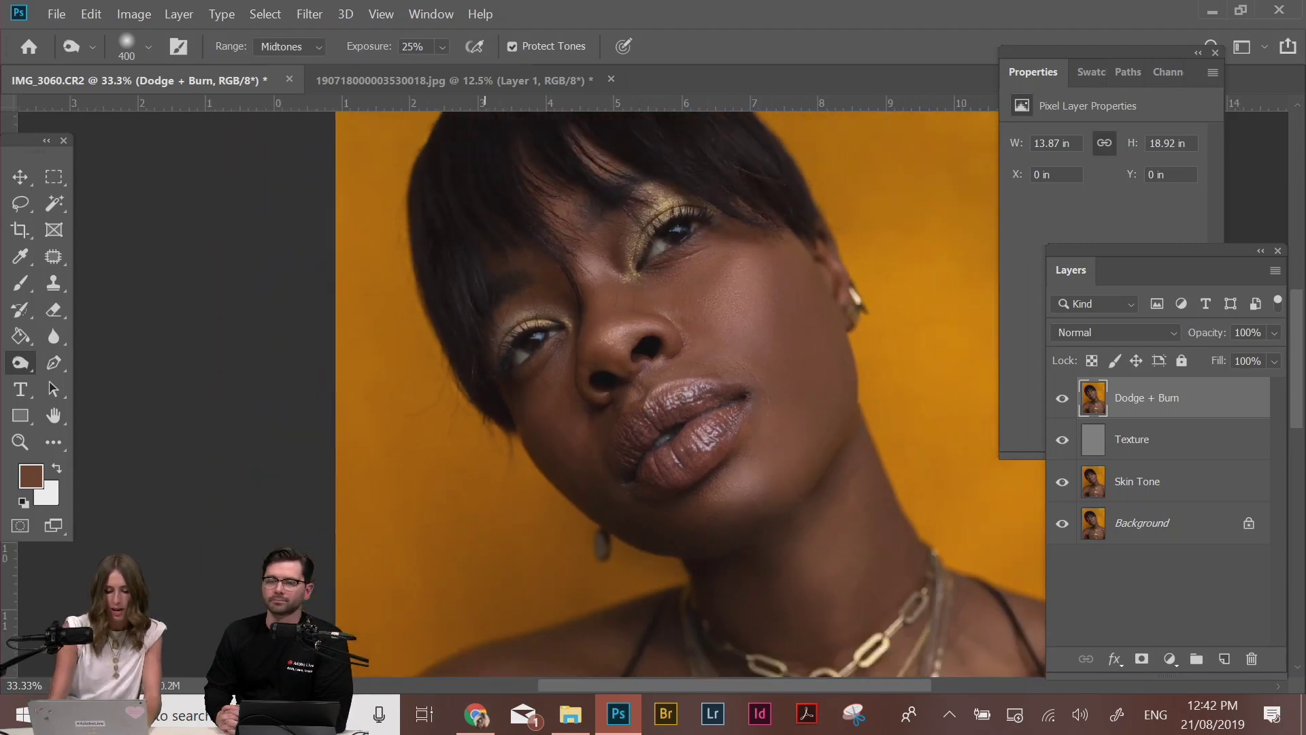
Reduce the Burn brush to 45 and darken the eyebrow on the shaded side of the face
key("ctrl+plus")
key("ctrl+plus")
key("ctrl+plus")
key("bracketleft")
key("bracketleft")
left_click_drag(487, 313, 796, 608)
key("ctrl+plus")
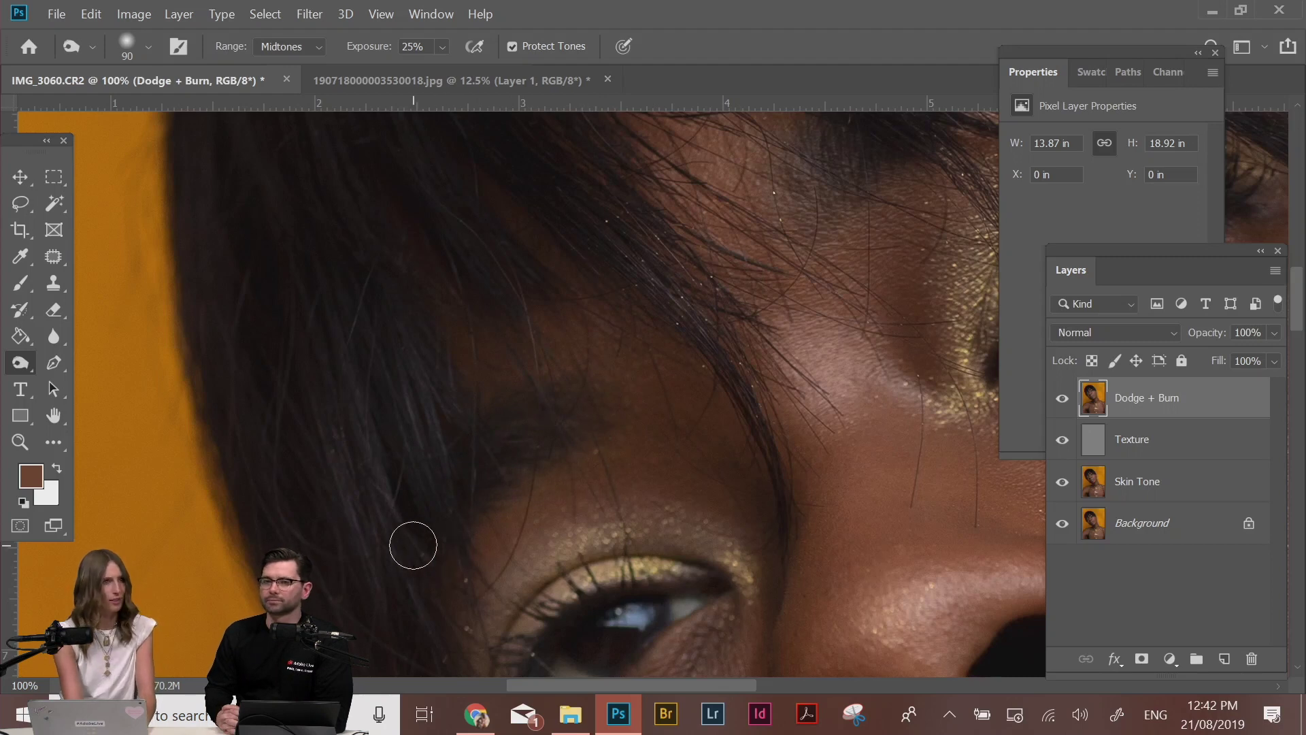
key("bracketleft")
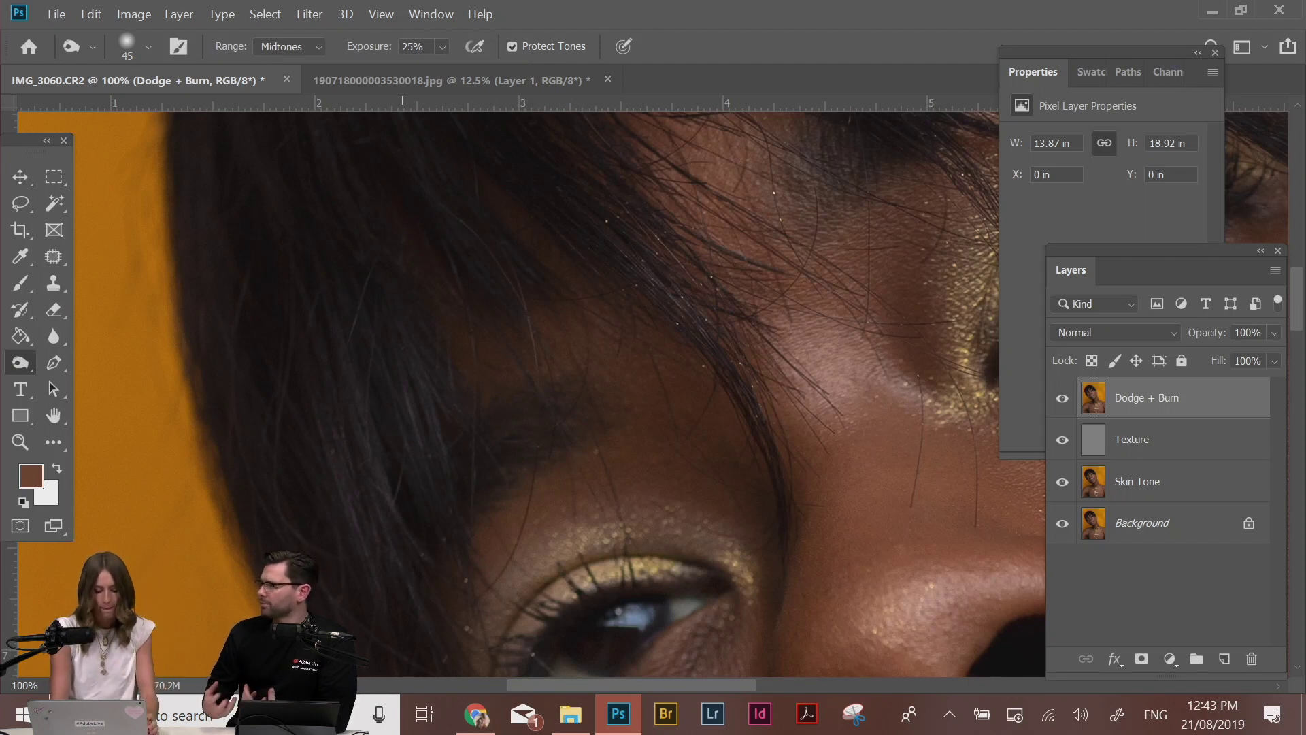
key("bracketright")
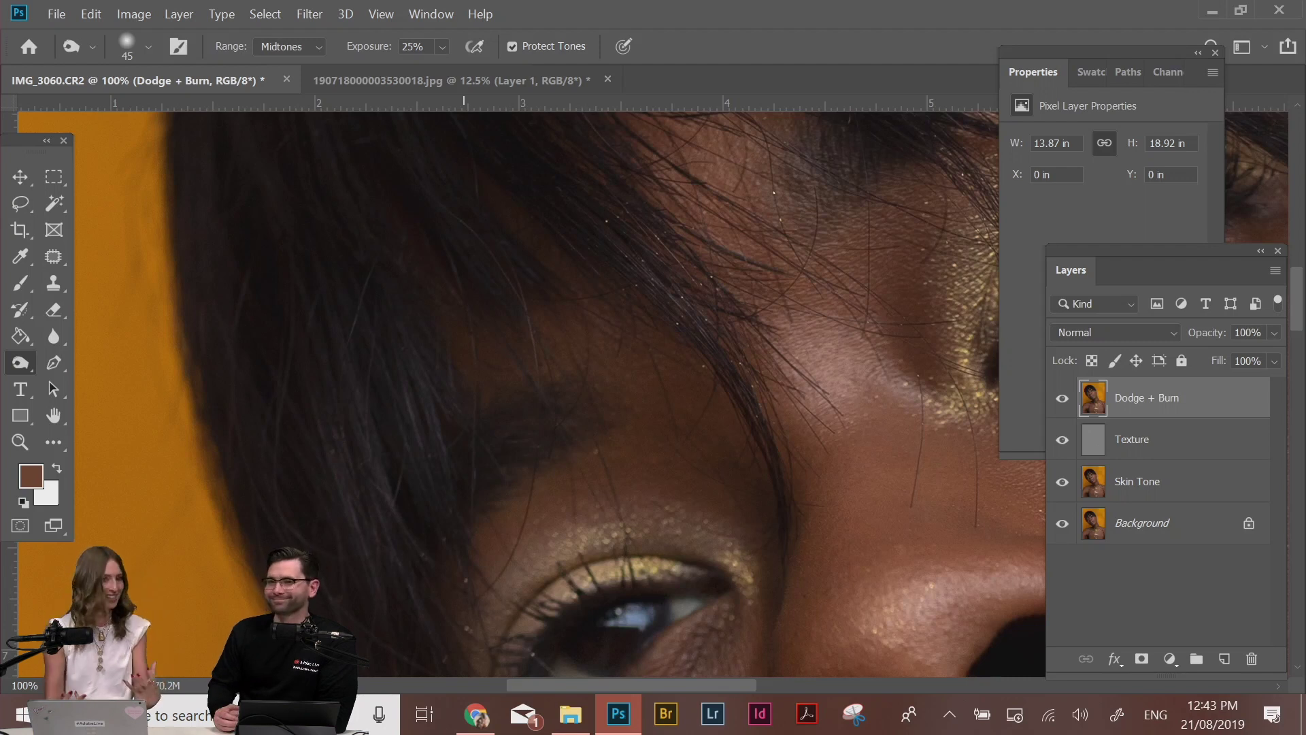
Enlarge the Burn brush to 80 and darken the brow and lashes on the lit side of the face
key("ctrl+minus")
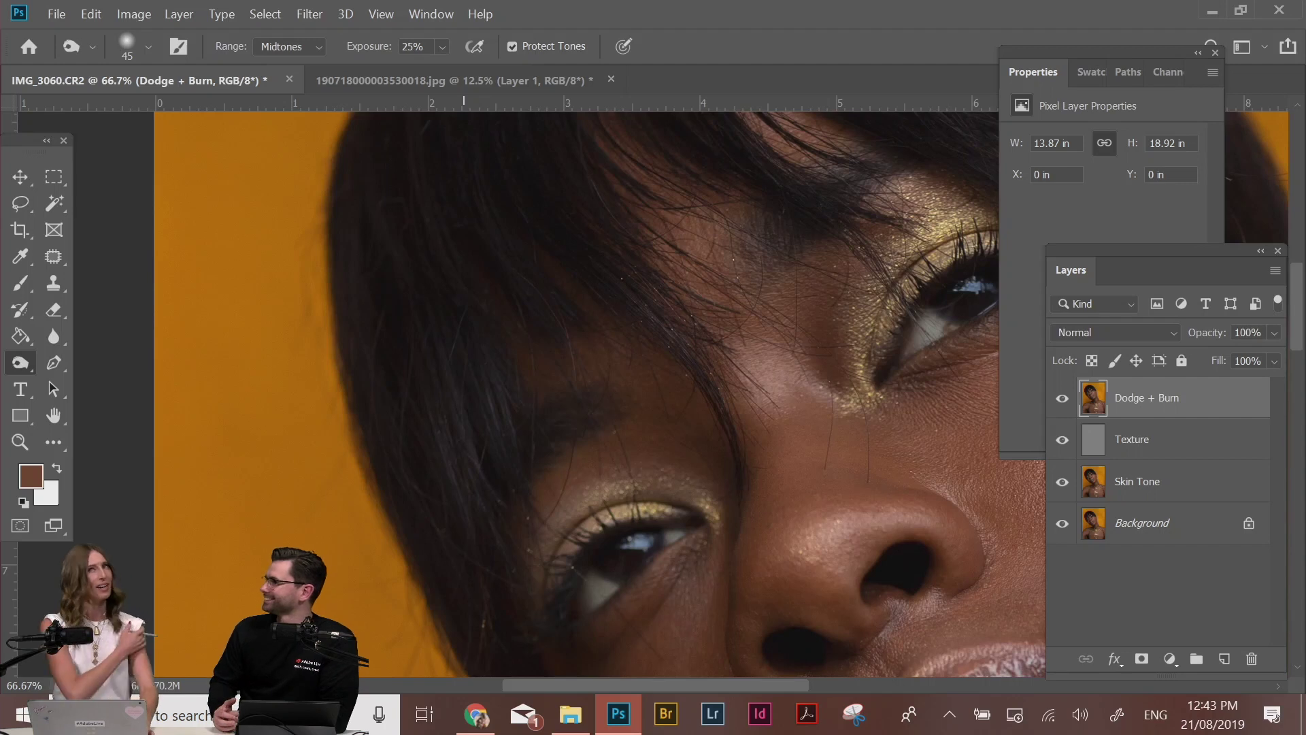
key("ctrl+plus")
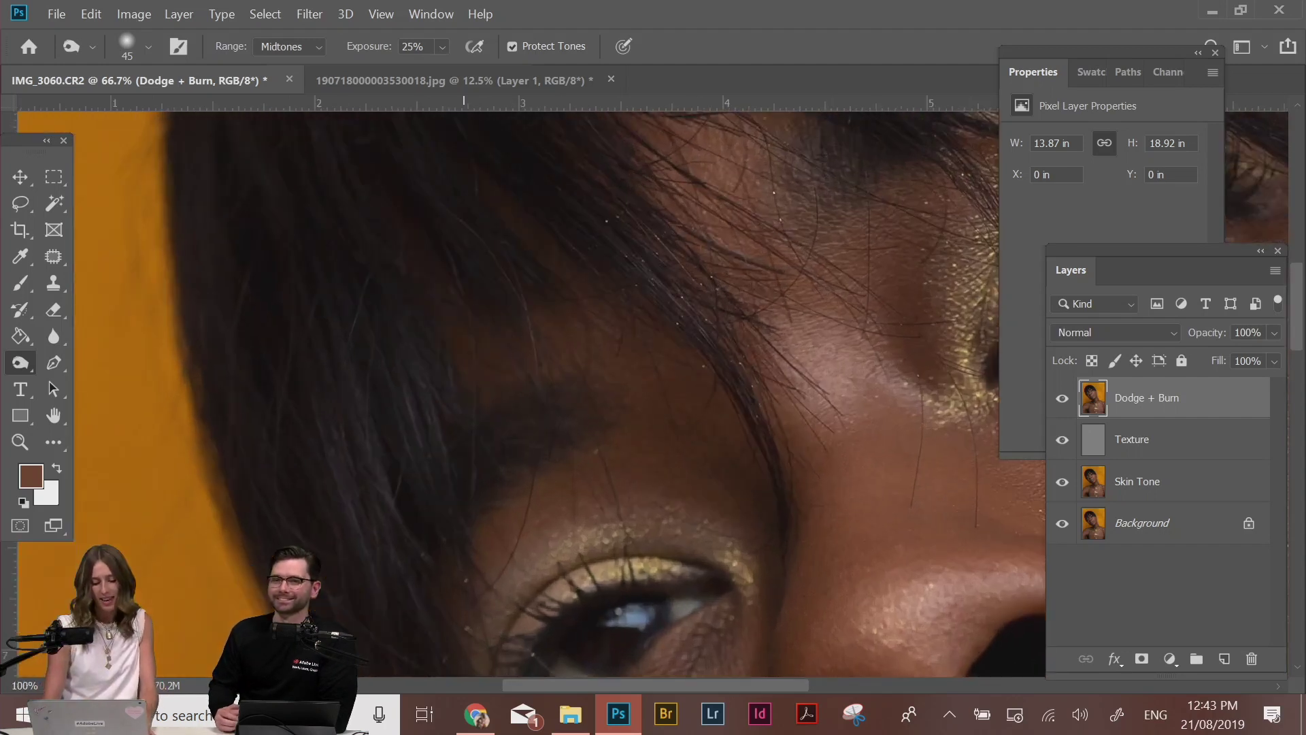
key("]")
key("]")
key("]")
mouse_move(812, 363)
left_mouse_down()
mouse_move(791, 368)
mouse_move(668, 528)
left_mouse_up()
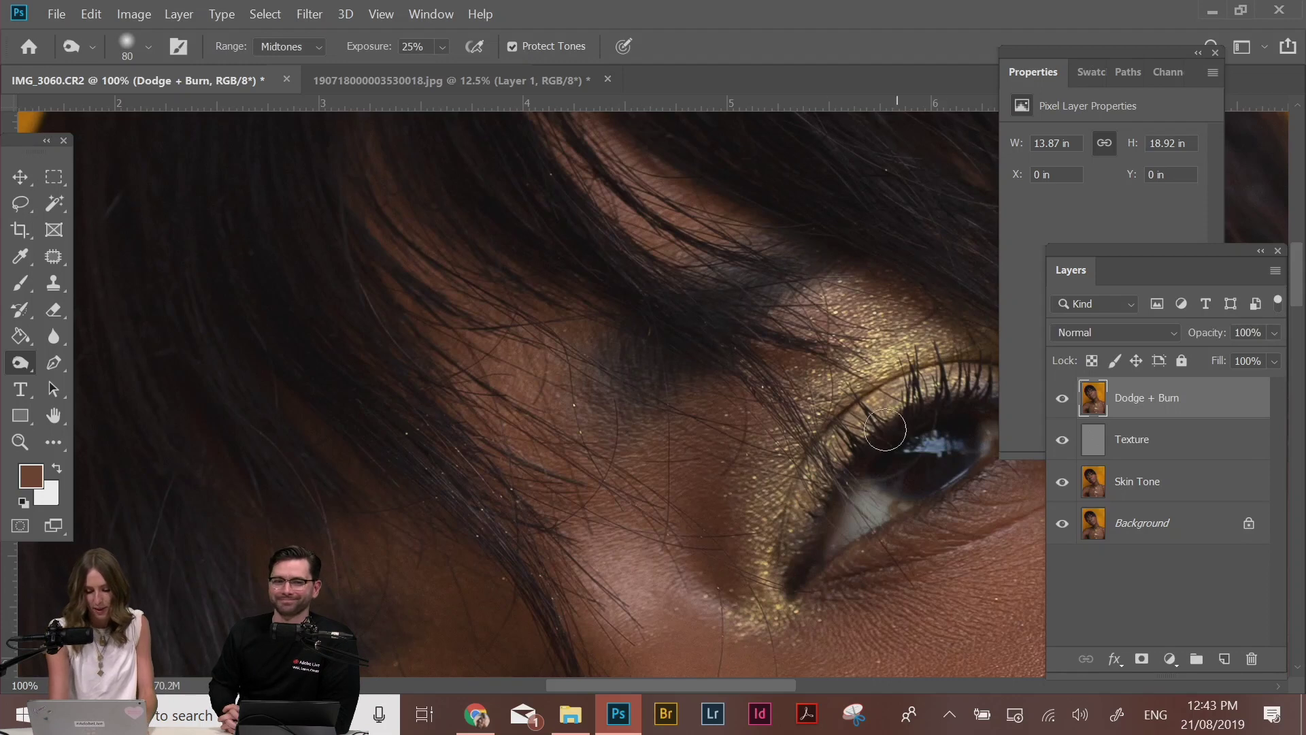
left_click_drag(848, 460, 783, 504)
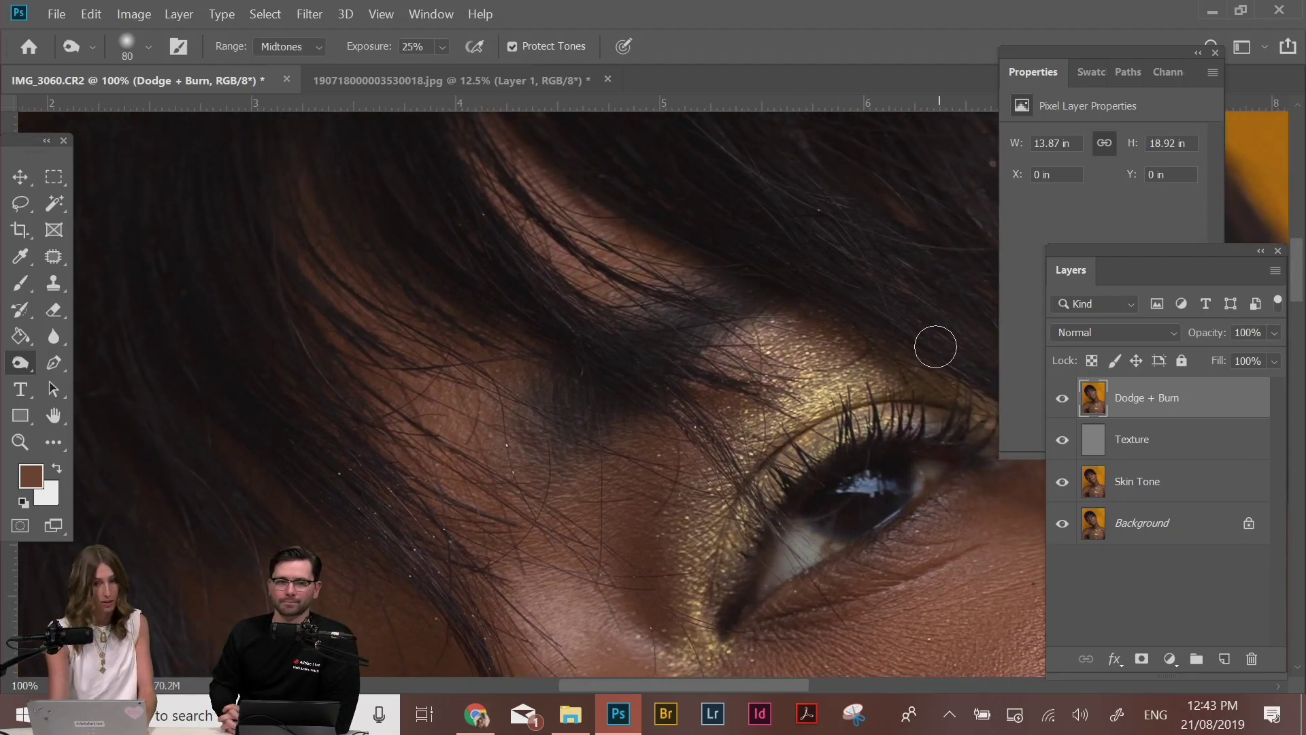
left_click_drag(538, 544, 886, 245)
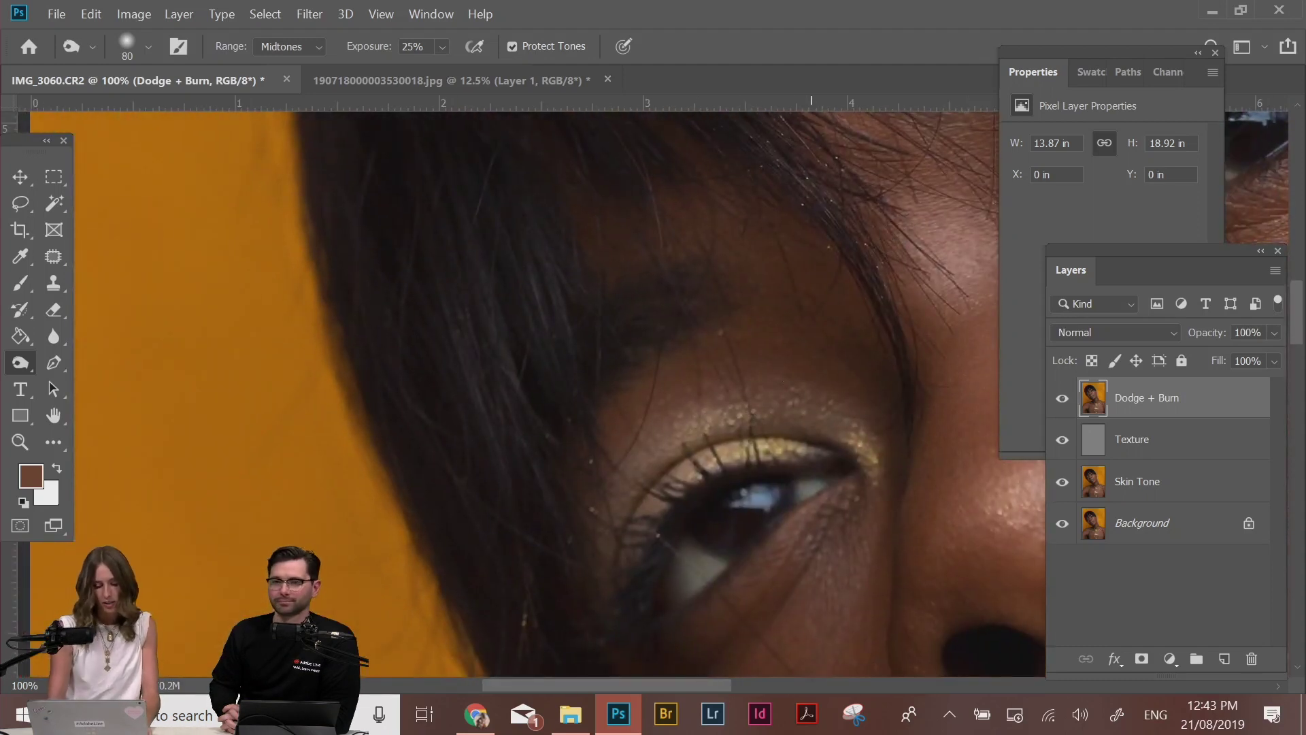
Compare the whole dodged and burned portrait with the original Background layer
key("ctrl+minus")
key("ctrl+minus")
key("ctrl+minus")
key("ctrl+minus")
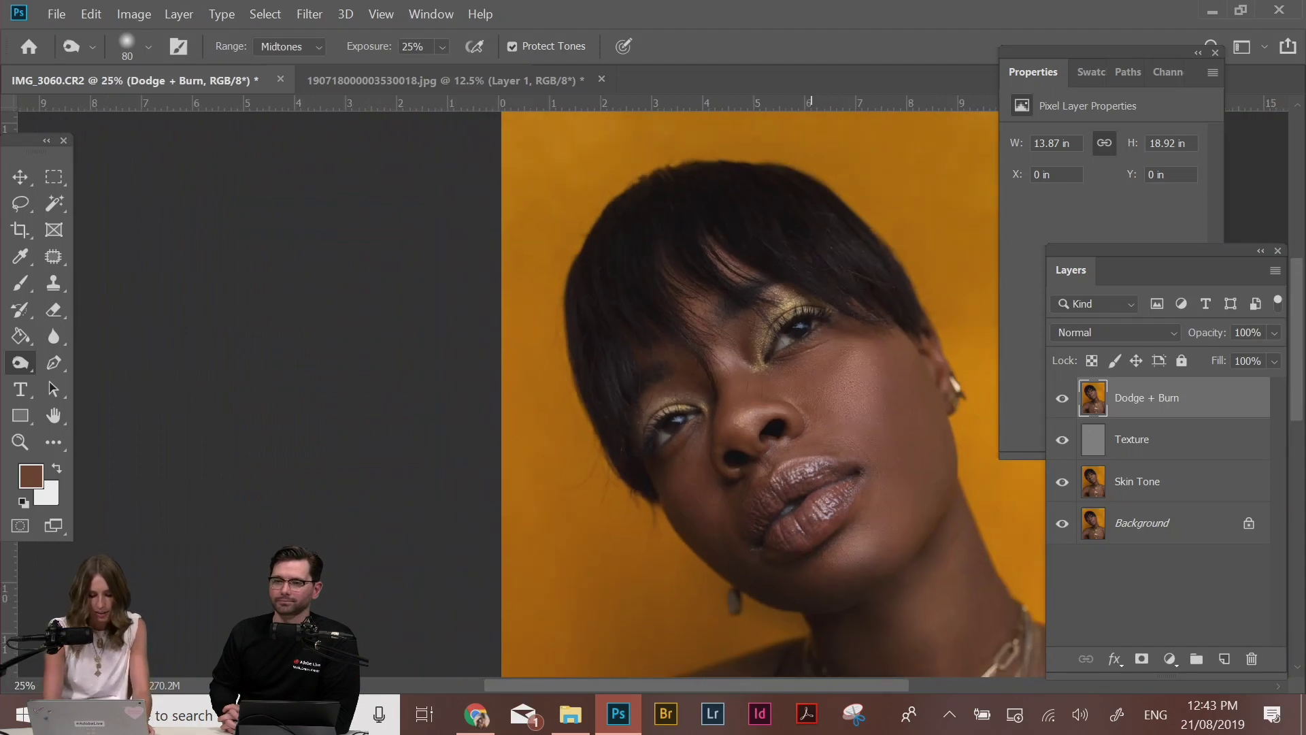
key("ctrl+minus")
left_click(1062, 523, "alt")
left_click(1061, 523, "alt")
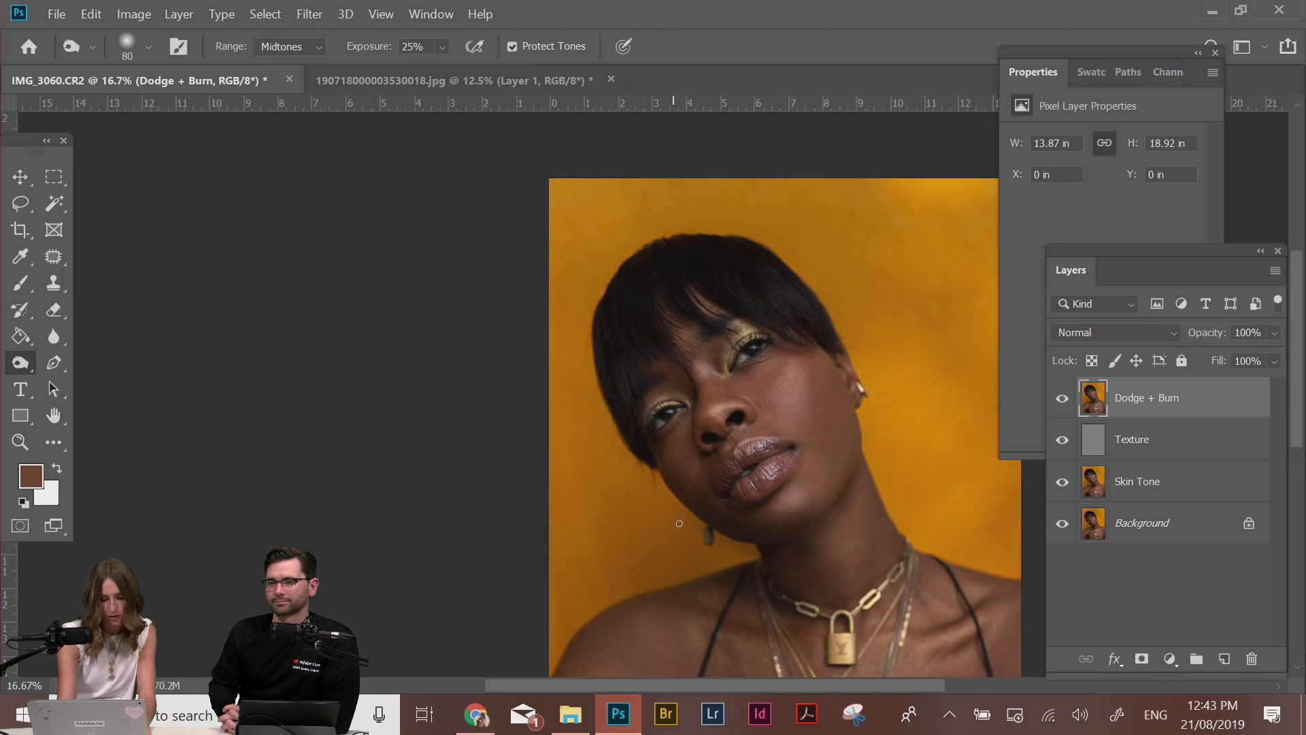
Add a layer mask to the Dodge + Burn layer and pick the Brush tool with black as the foreground colour
left_click(1141, 658)
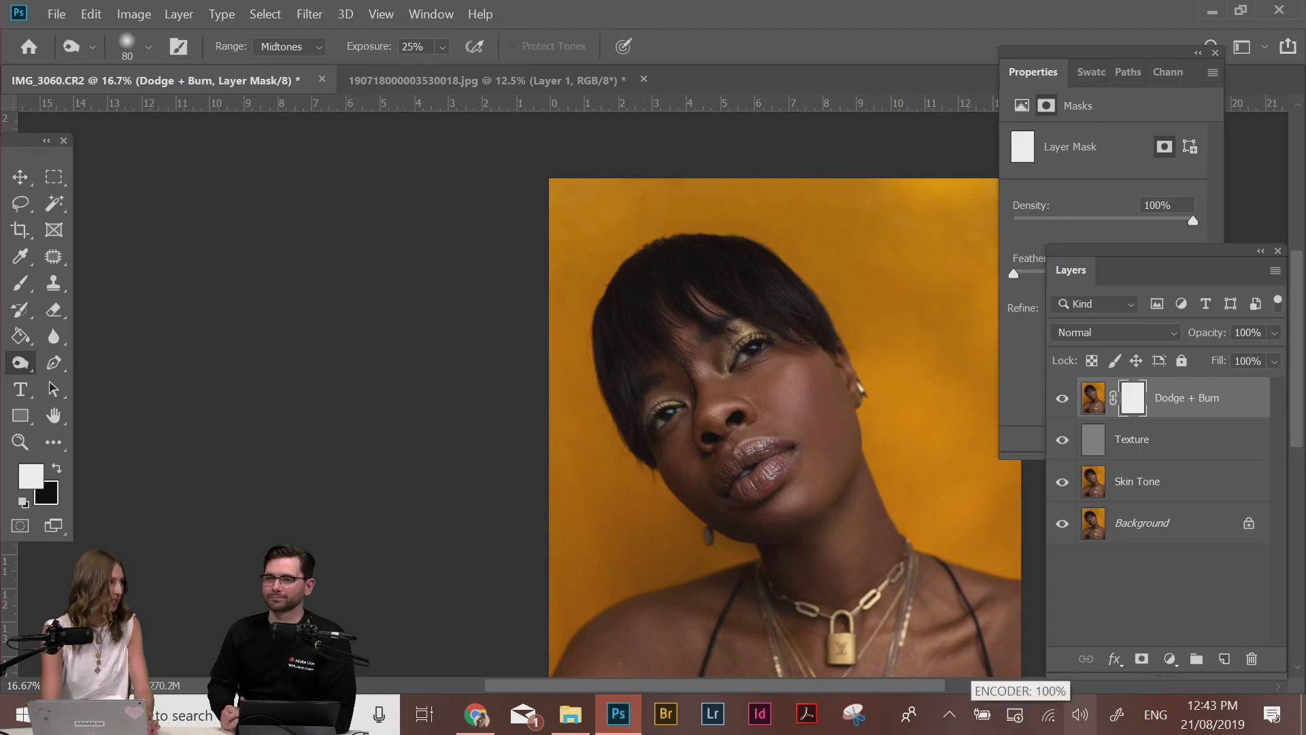
key("ctrl+plus")
key("ctrl+plus")
key("ctrl+plus")
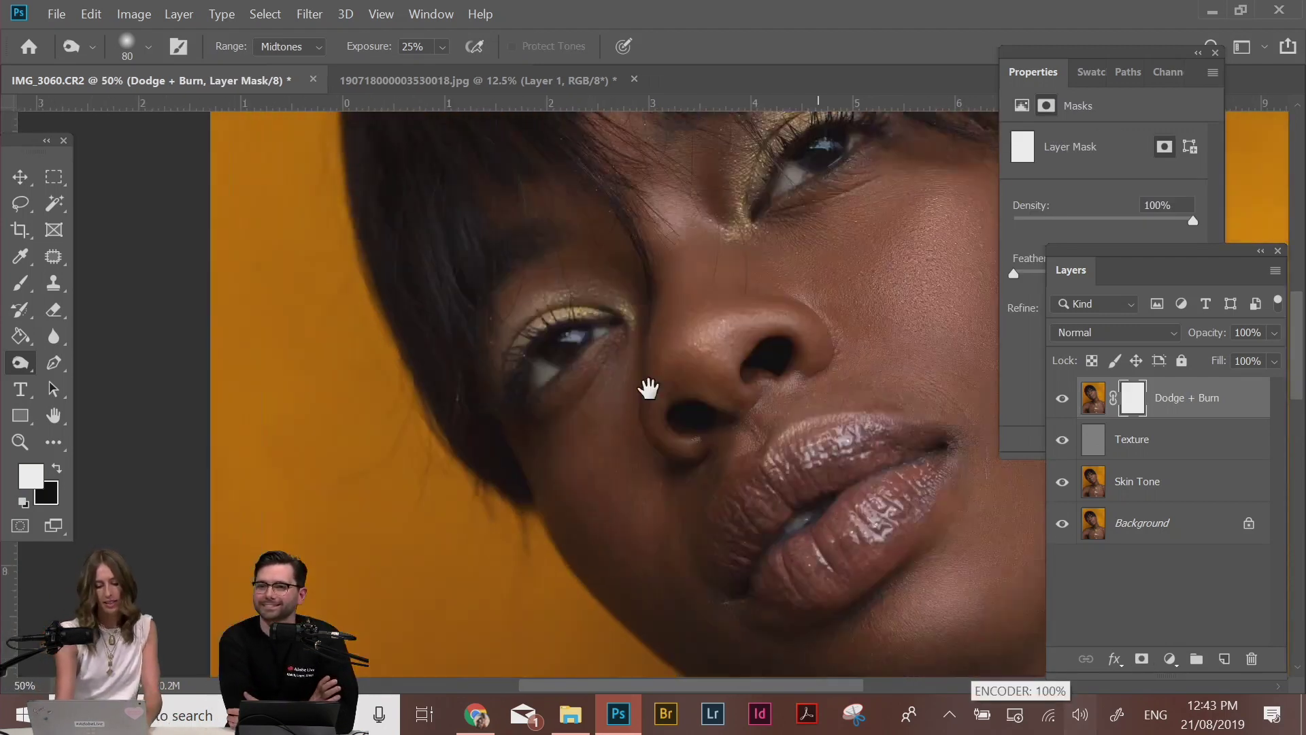
key("ctrl+plus")
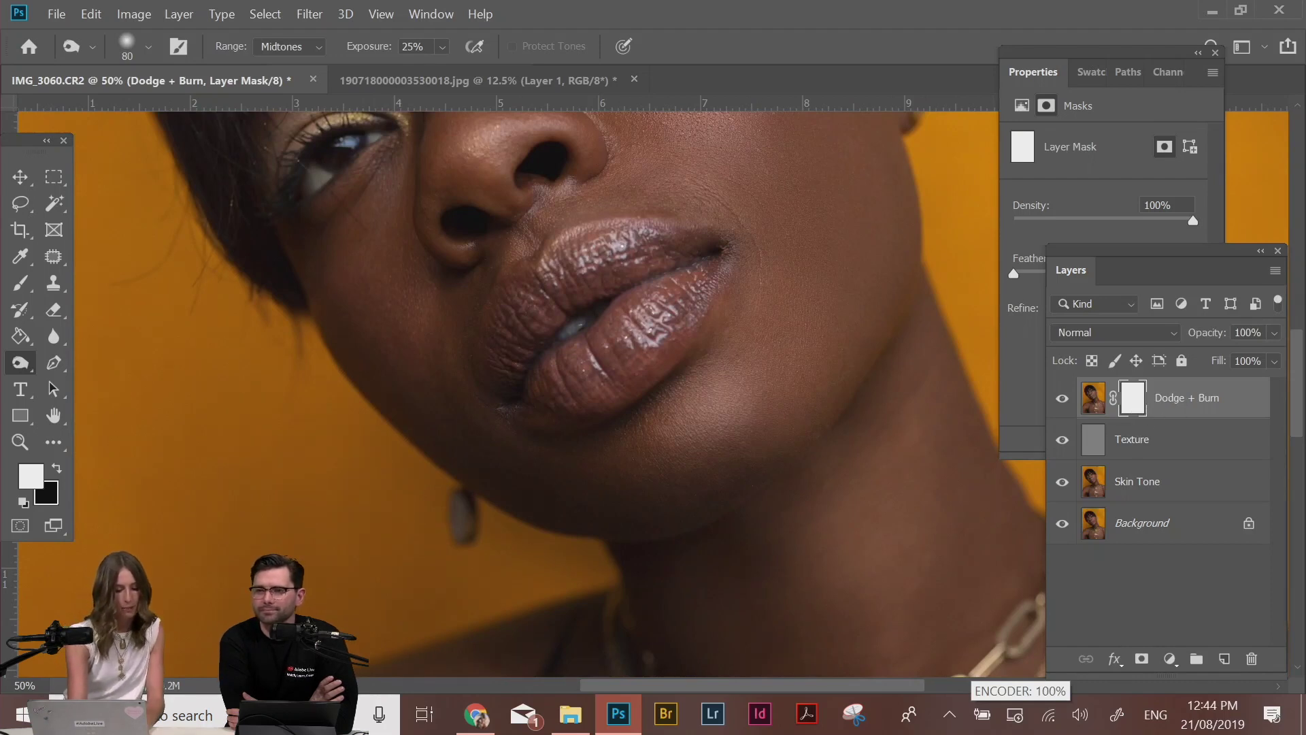
key("x")
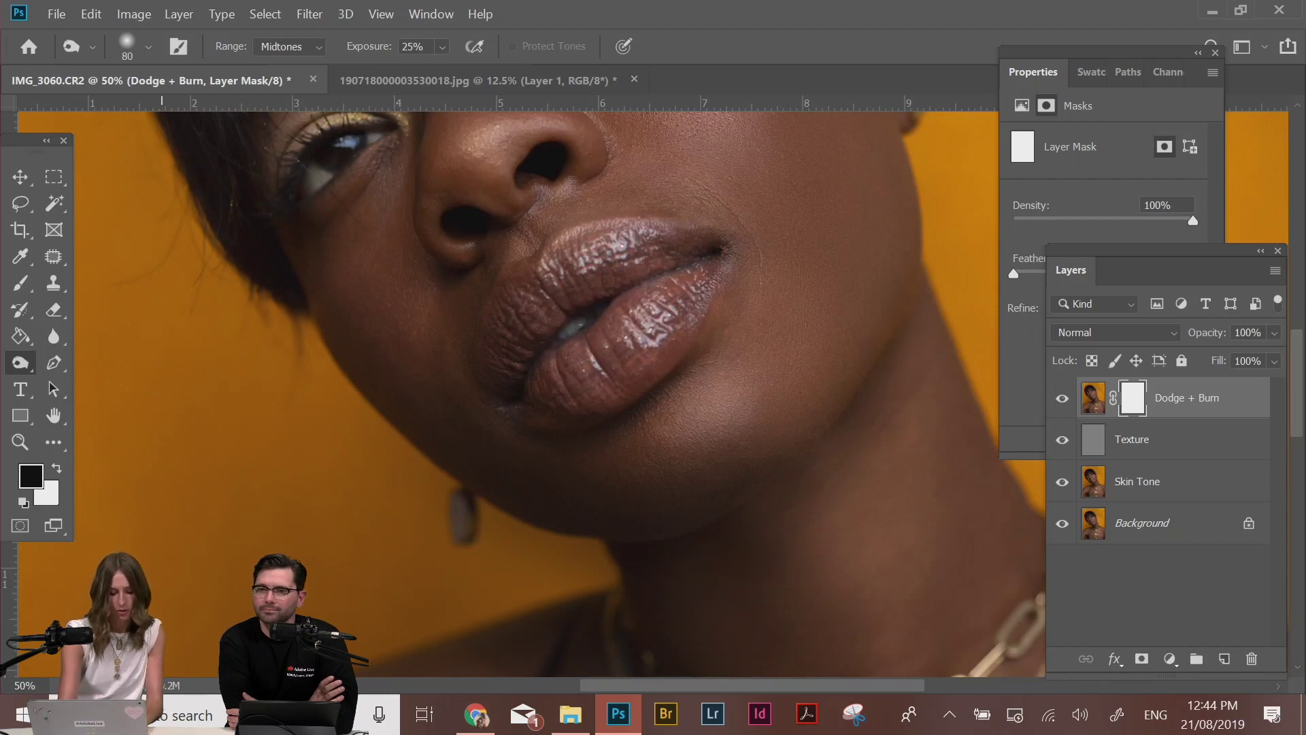
key("b")
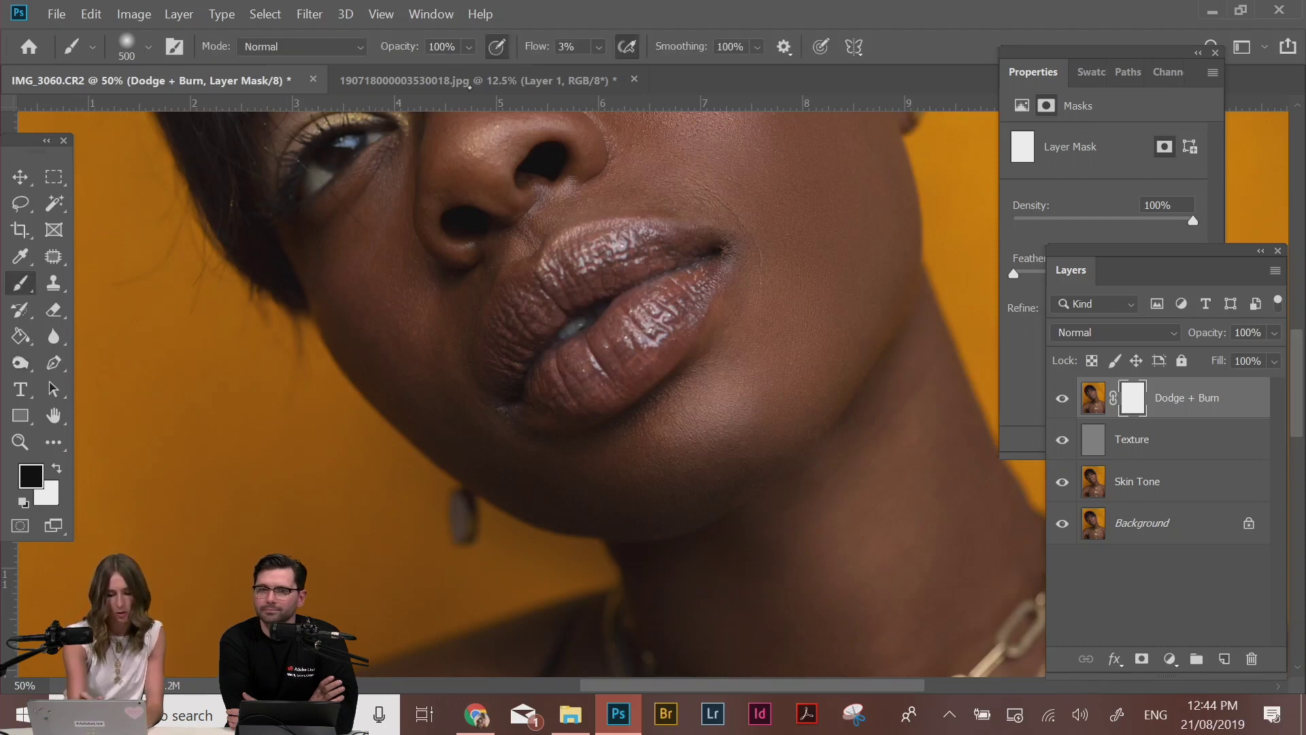
Set the brush flow to 91% and paint black on the Dodge + Burn mask along the shaded cheek and jawline, using brush sizes 150 to 250
left_click(598, 46)
left_click_drag(656, 68, 692, 69)
key("Return")
left_click_drag(636, 575, 640, 497)
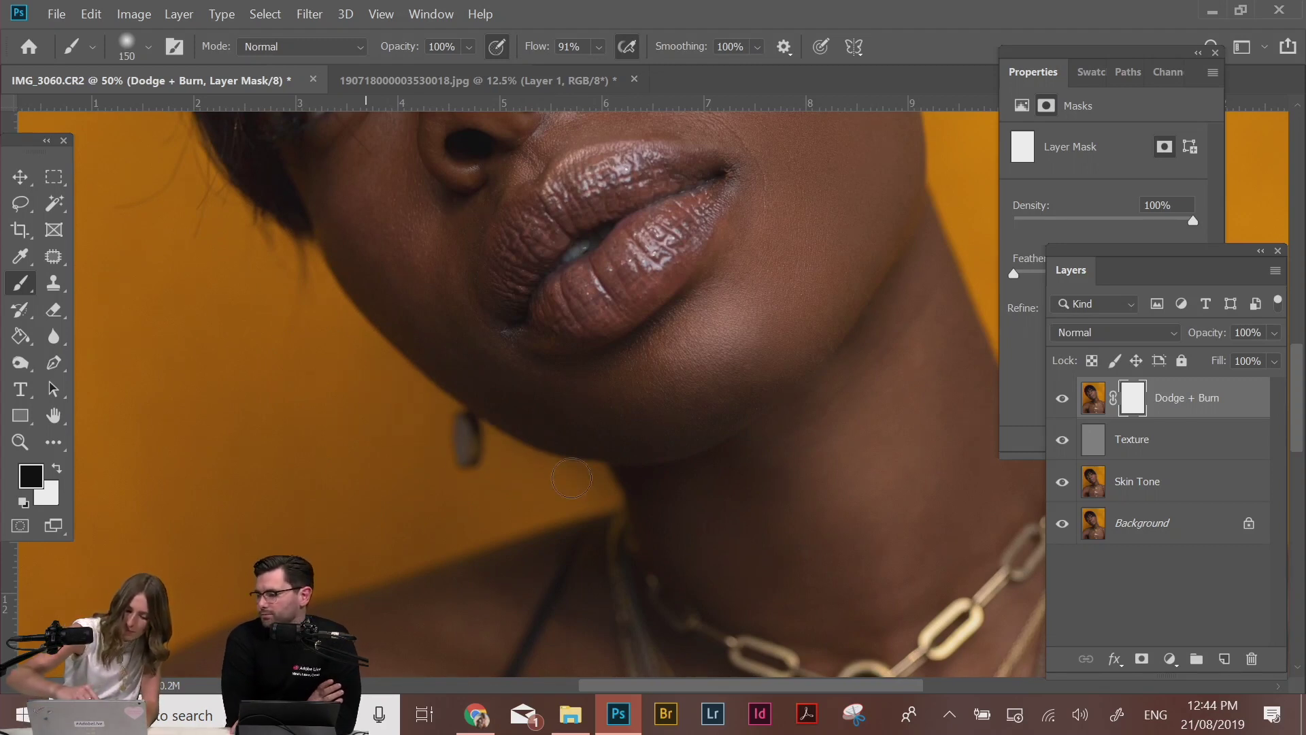
left_click_drag(382, 367, 597, 474)
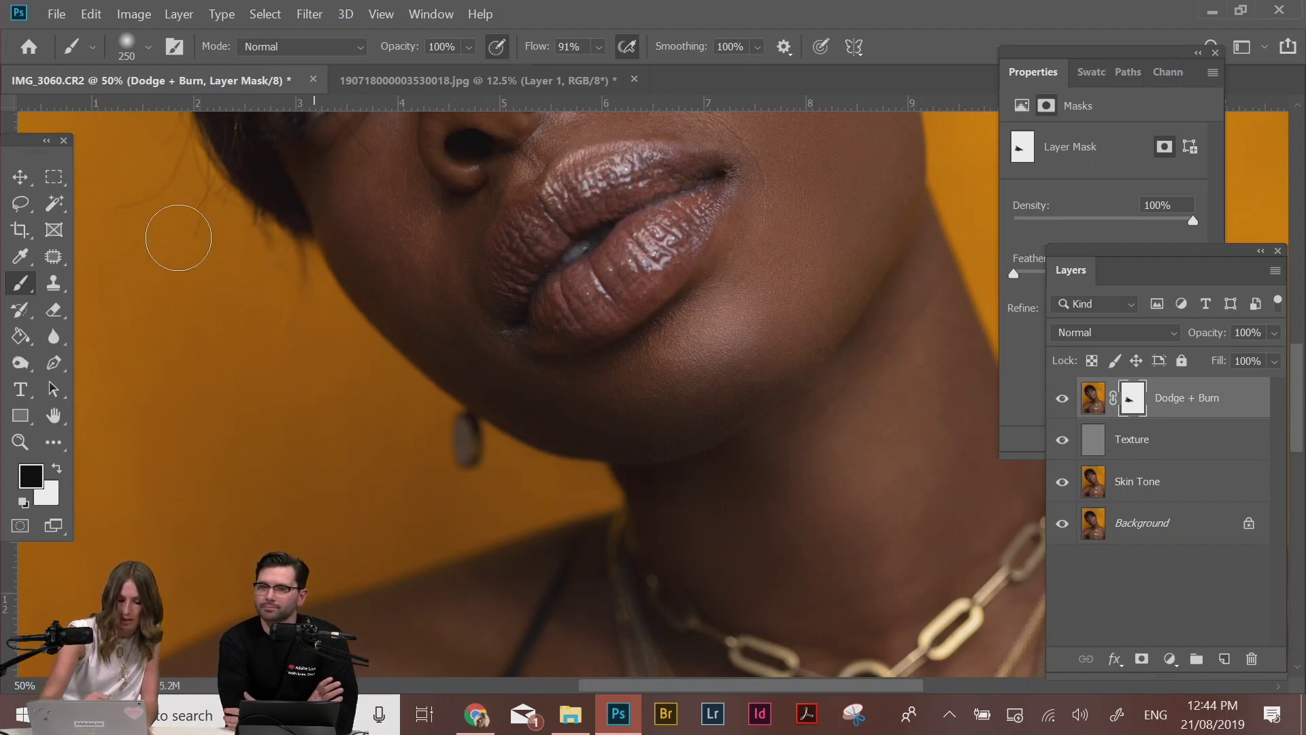
Compare the shaded cheek and jawline with and without the masked Dodge + Burn layer
left_click(1063, 400)
left_click(1063, 400)
left_click(1062, 400)
left_click(1062, 400)
left_click(1062, 400)
left_click(1063, 400)
left_click(1063, 400)
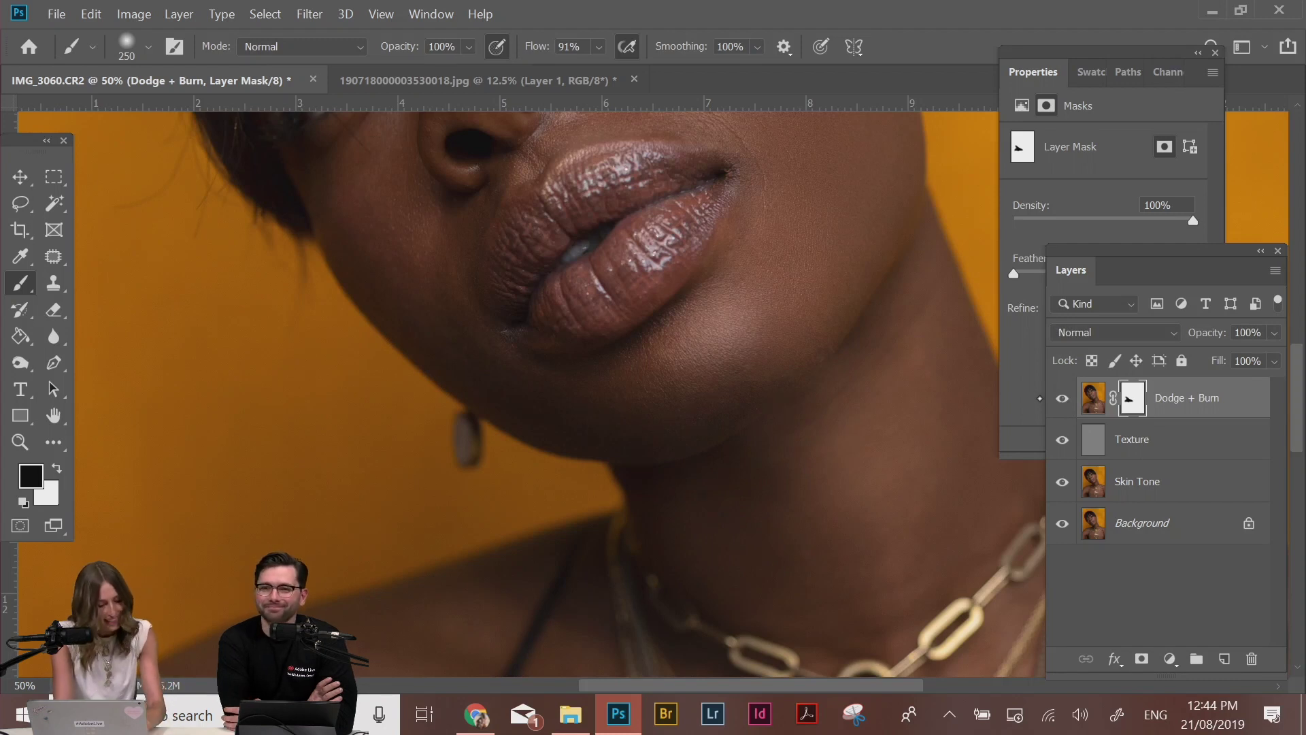
left_click(1062, 399)
left_click(1062, 399)
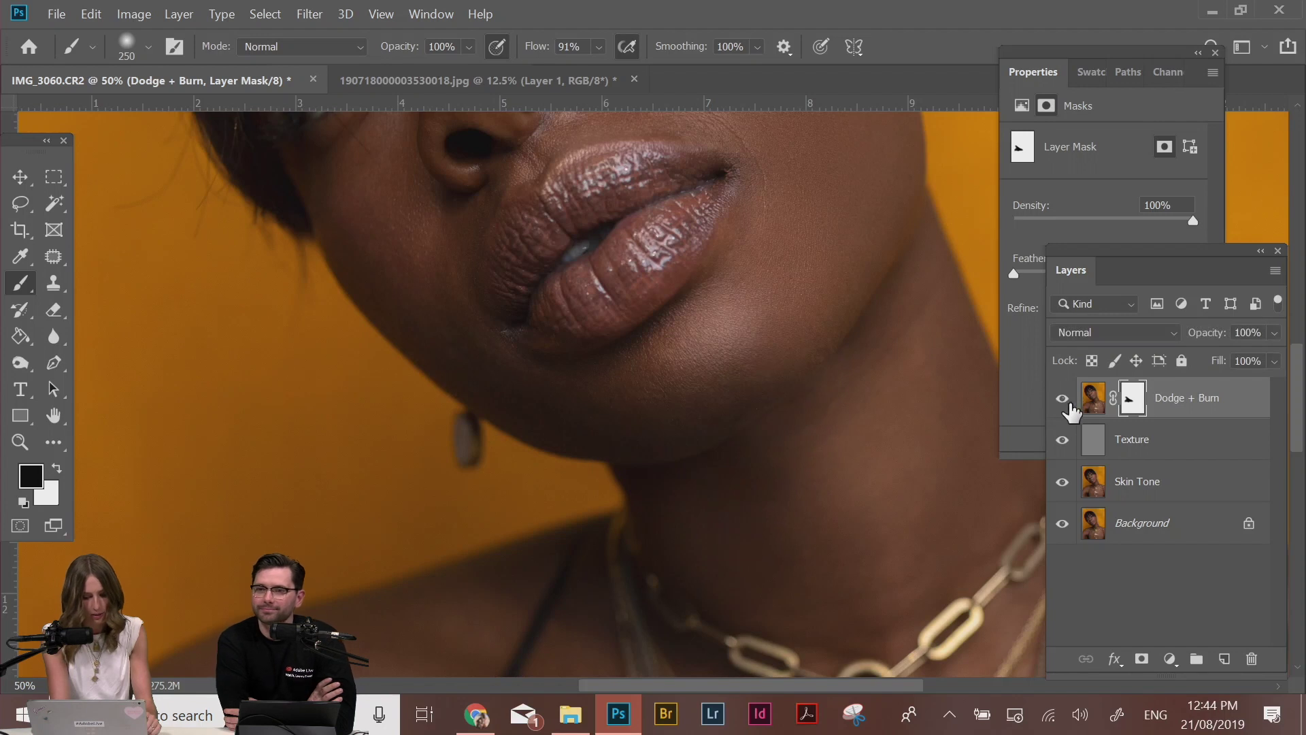
left_click(1067, 400)
left_click(1062, 401)
left_click(1064, 400)
left_click(1063, 400)
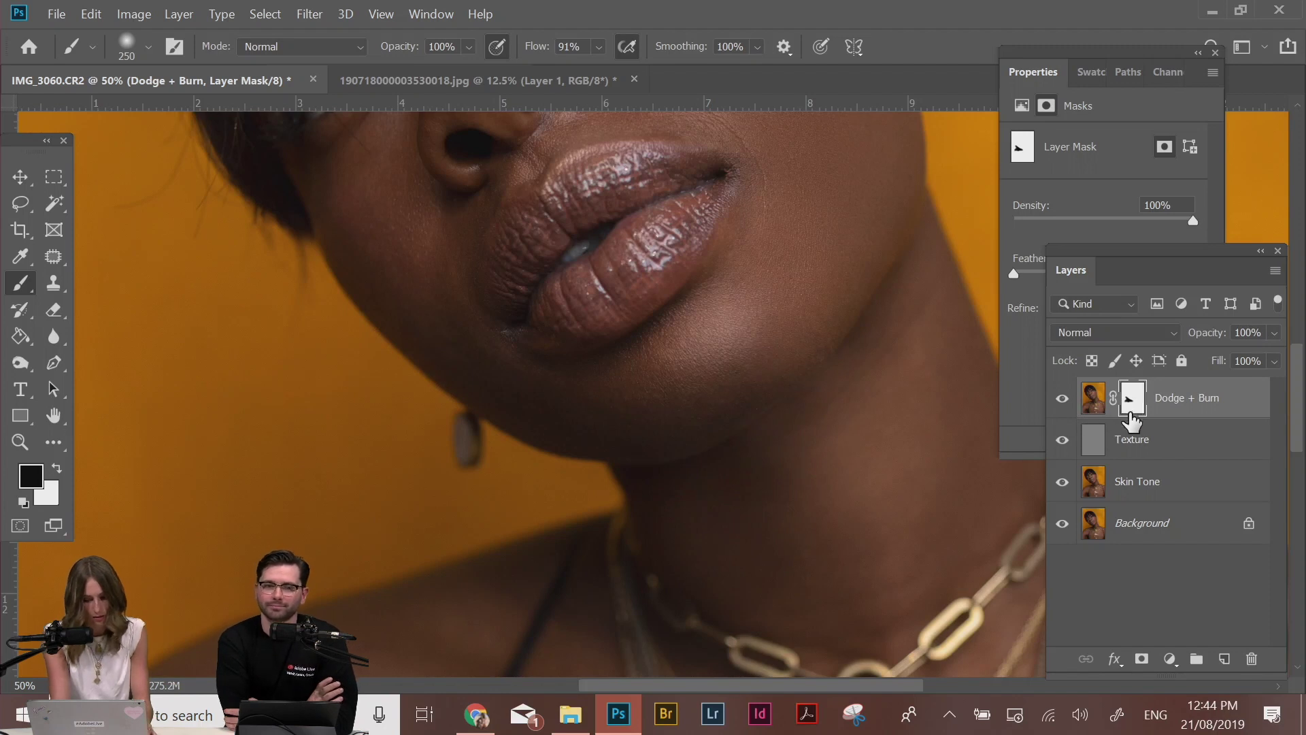
left_click(1180, 403)
left_click(1133, 405)
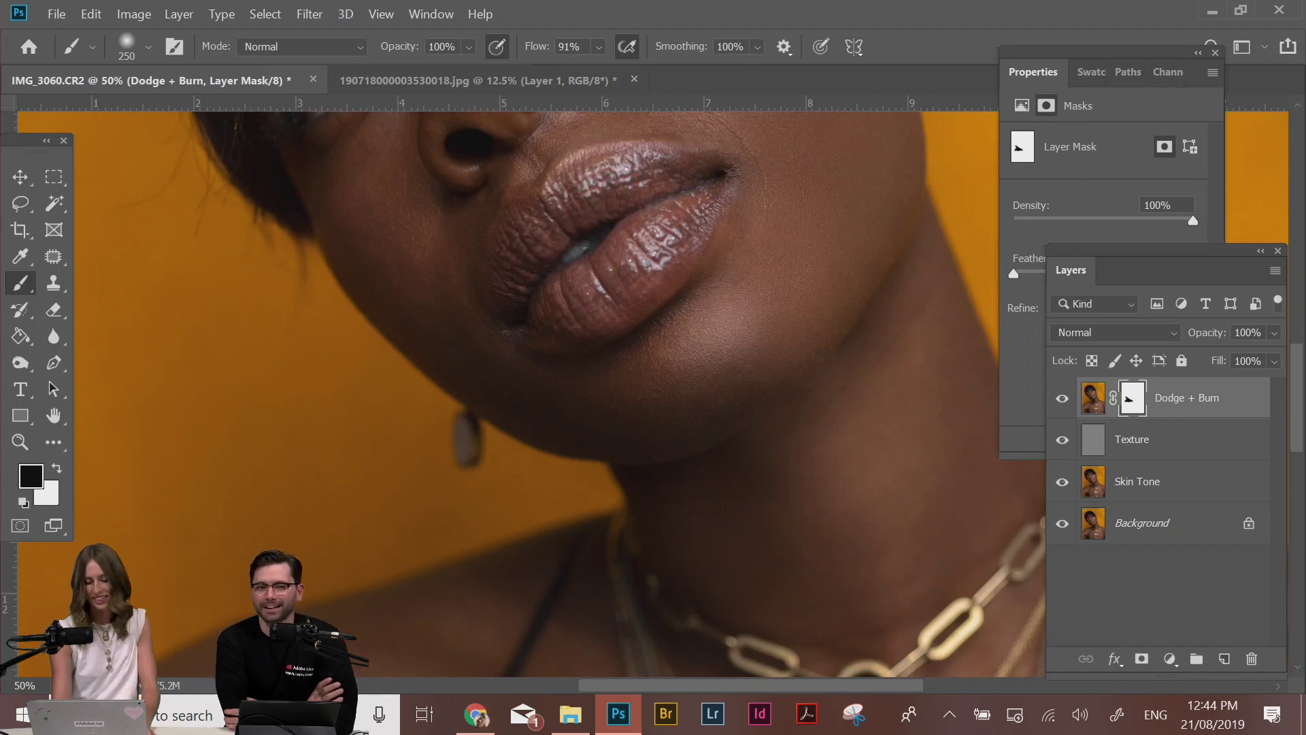
left_click(1094, 398)
key("ctrl+minus")
key("ctrl+minus")
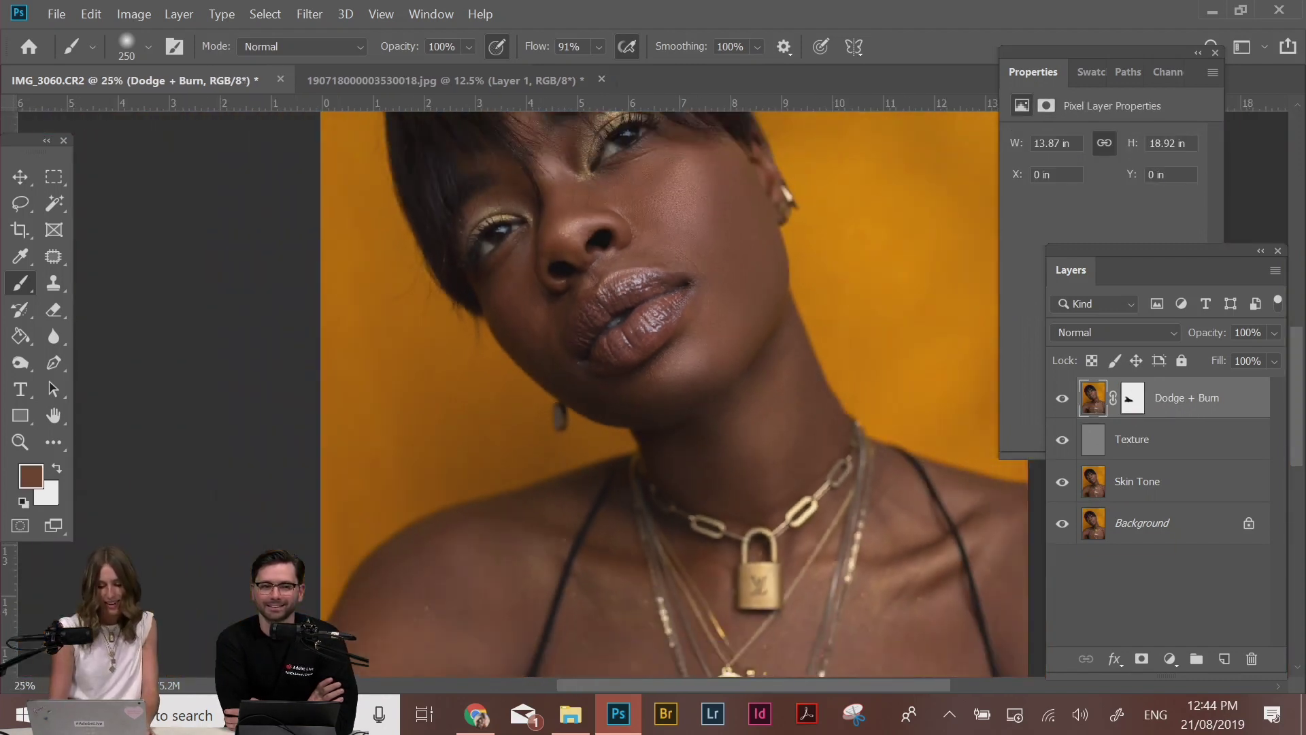
key("ctrl+minus")
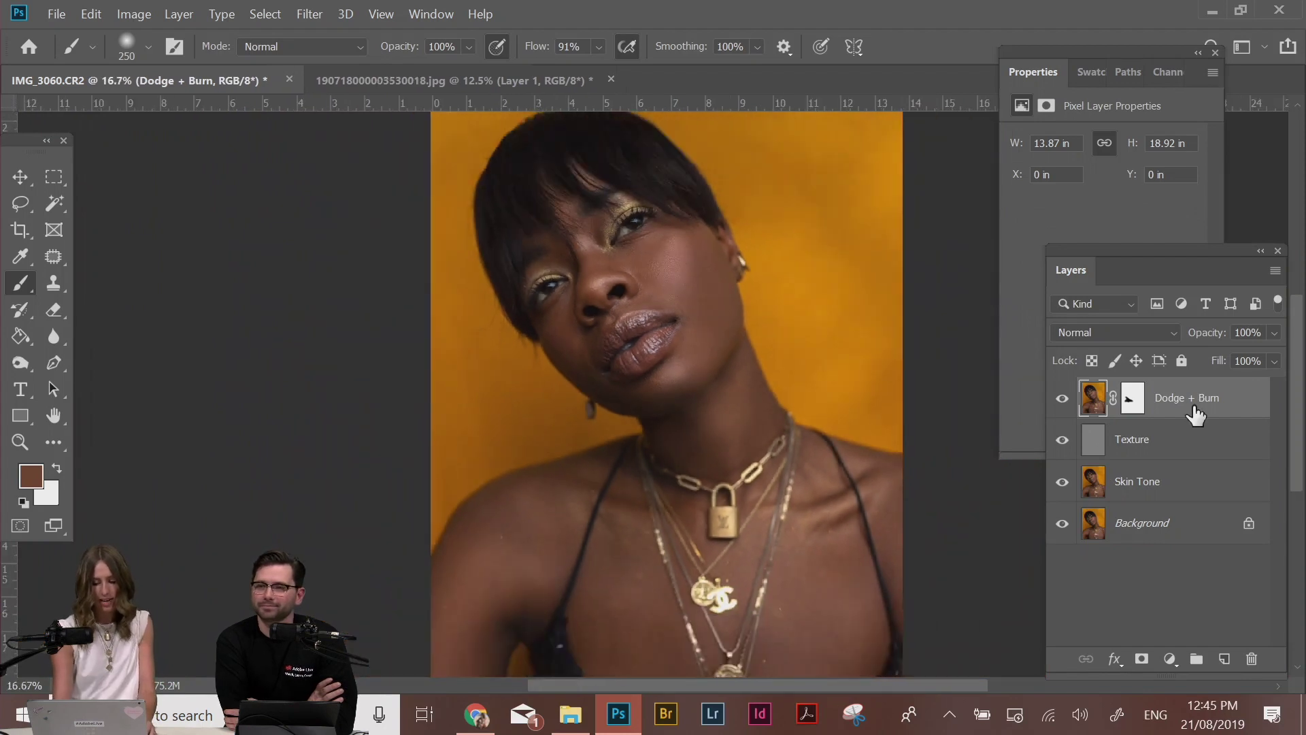
left_click(1129, 407)
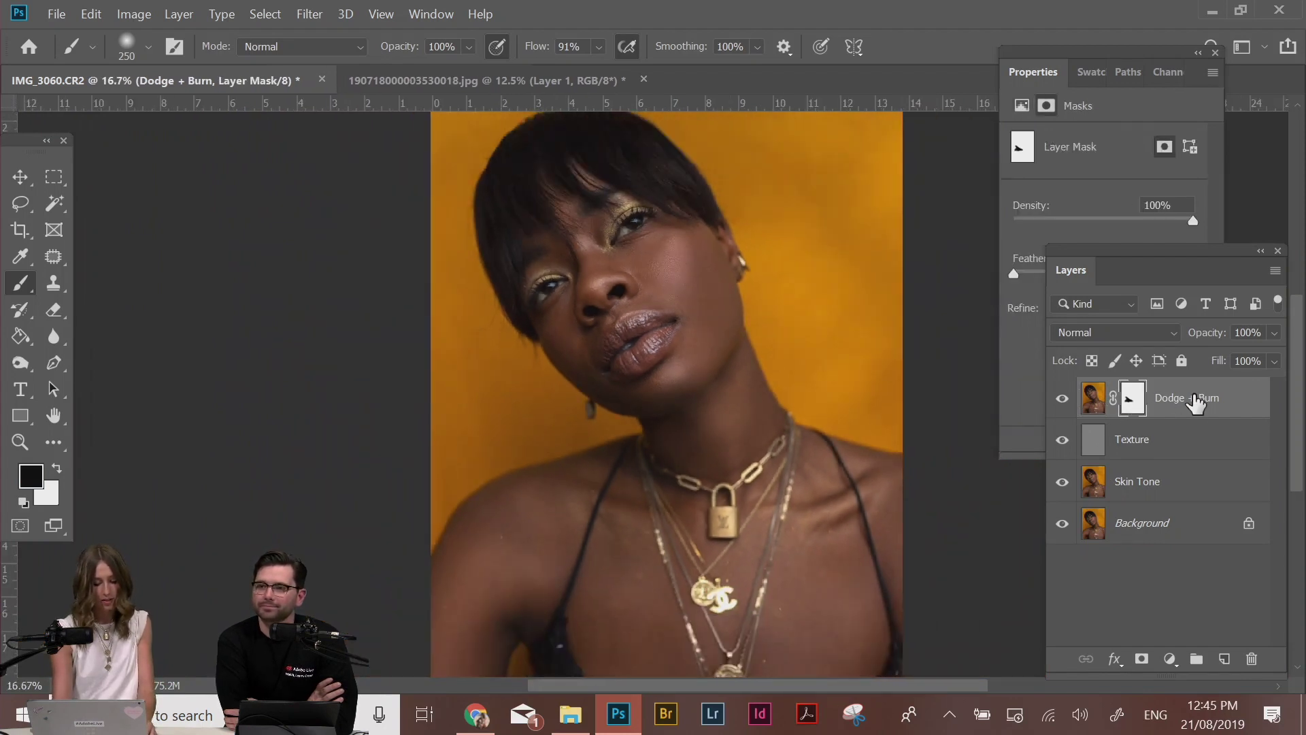
key("ctrl+j")
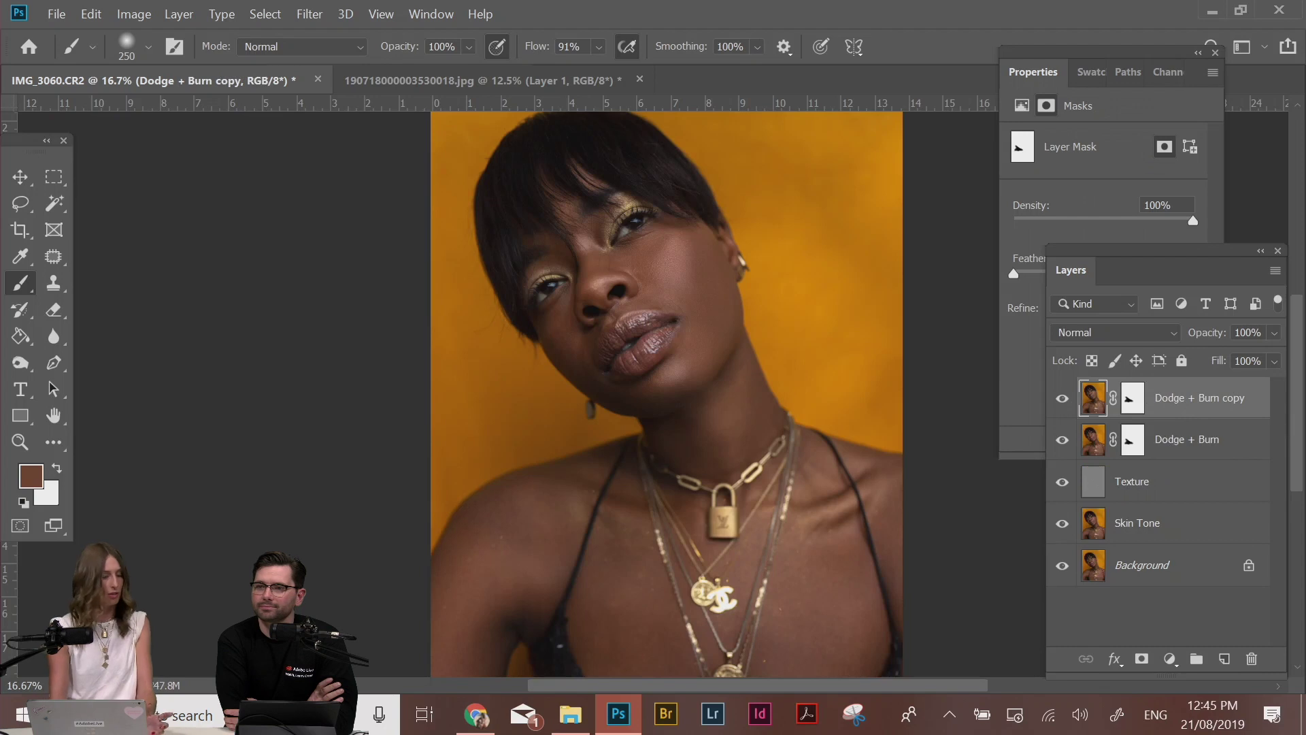
left_click_drag(1258, 401, 1252, 659)
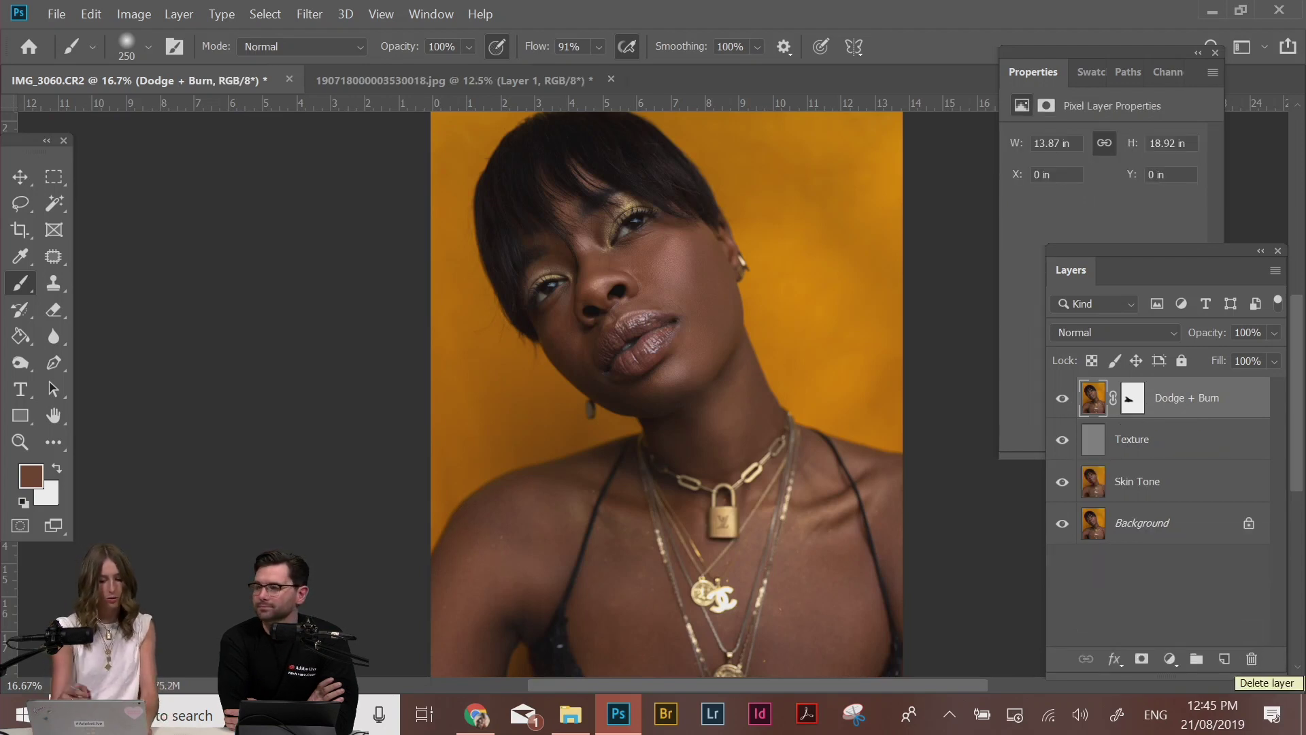
Stamp all visible layers into a new layer on top and name it Sharpening
key("ctrl+shift+alt+e")
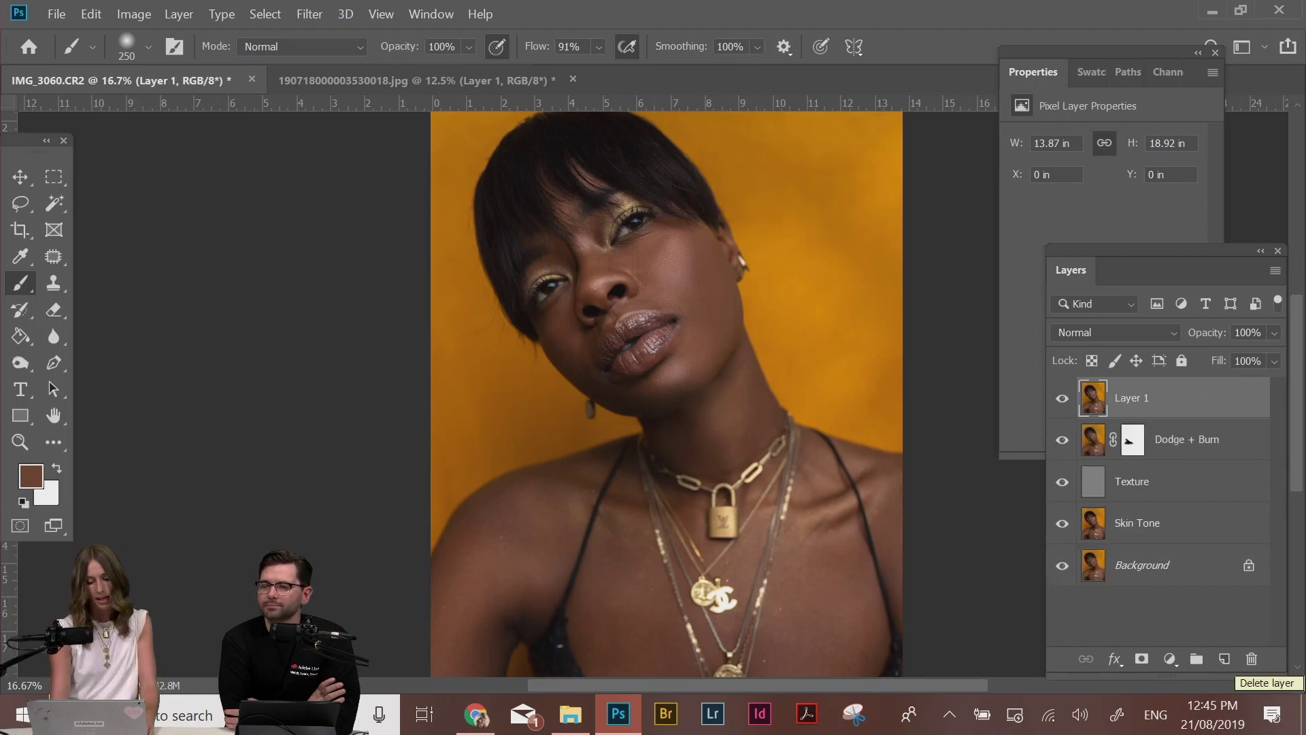
double_click(1149, 407)
type("Sharpening")
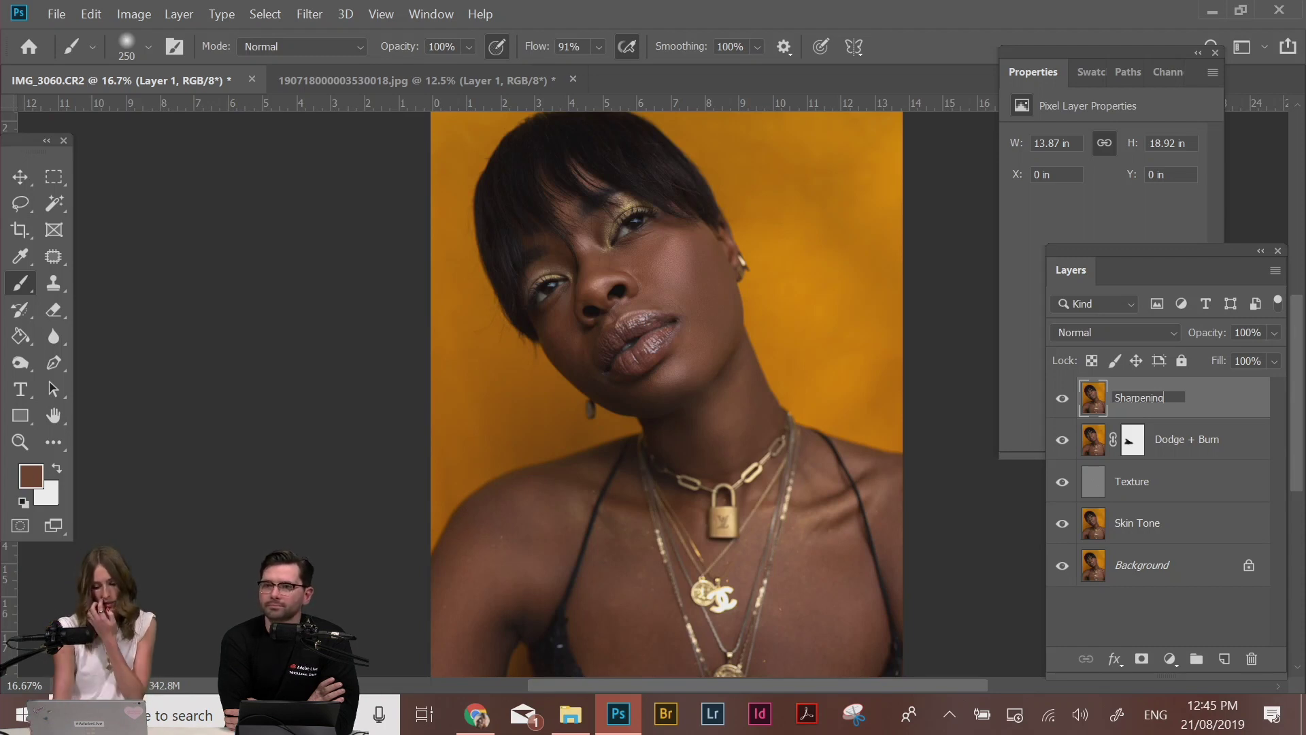
key("Return")
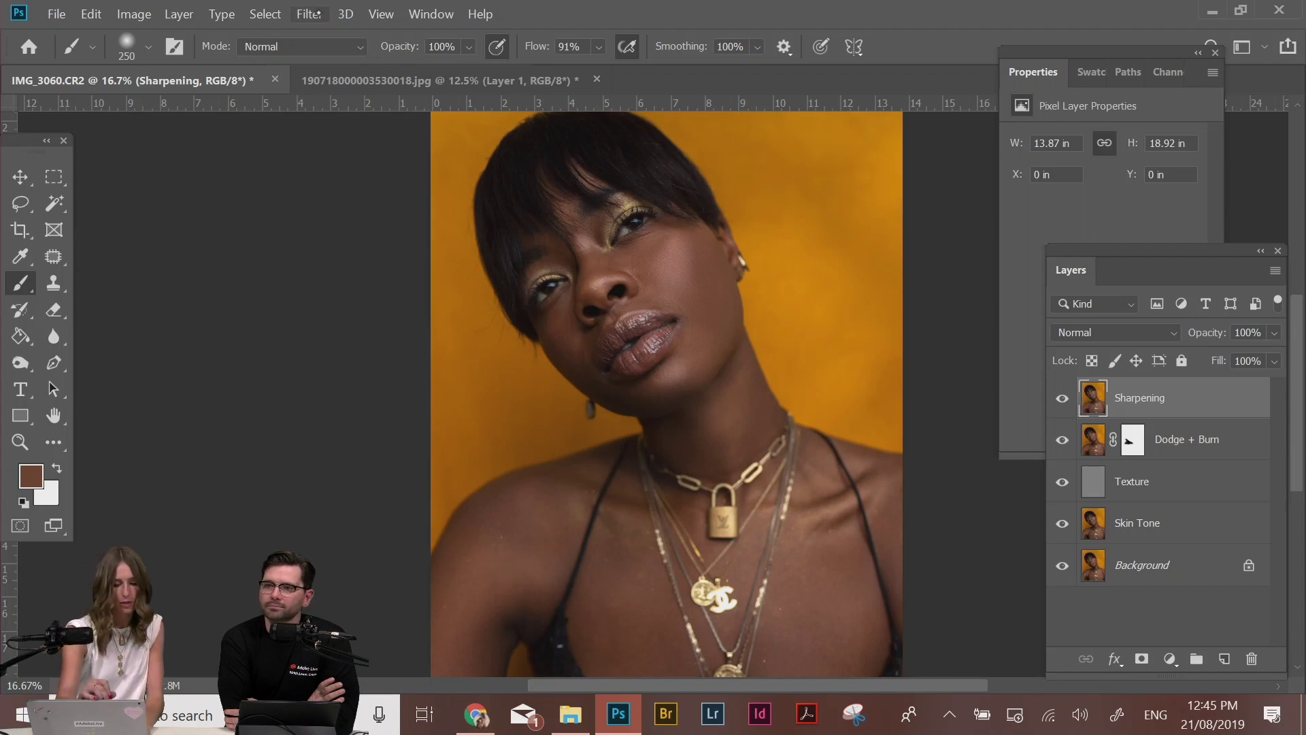
Apply Smart Sharpen to the Sharpening layer with Amount 114%, Radius 1.5 px, Reduce Noise 0% and Remove set to Lens Blur
left_click(346, 13)
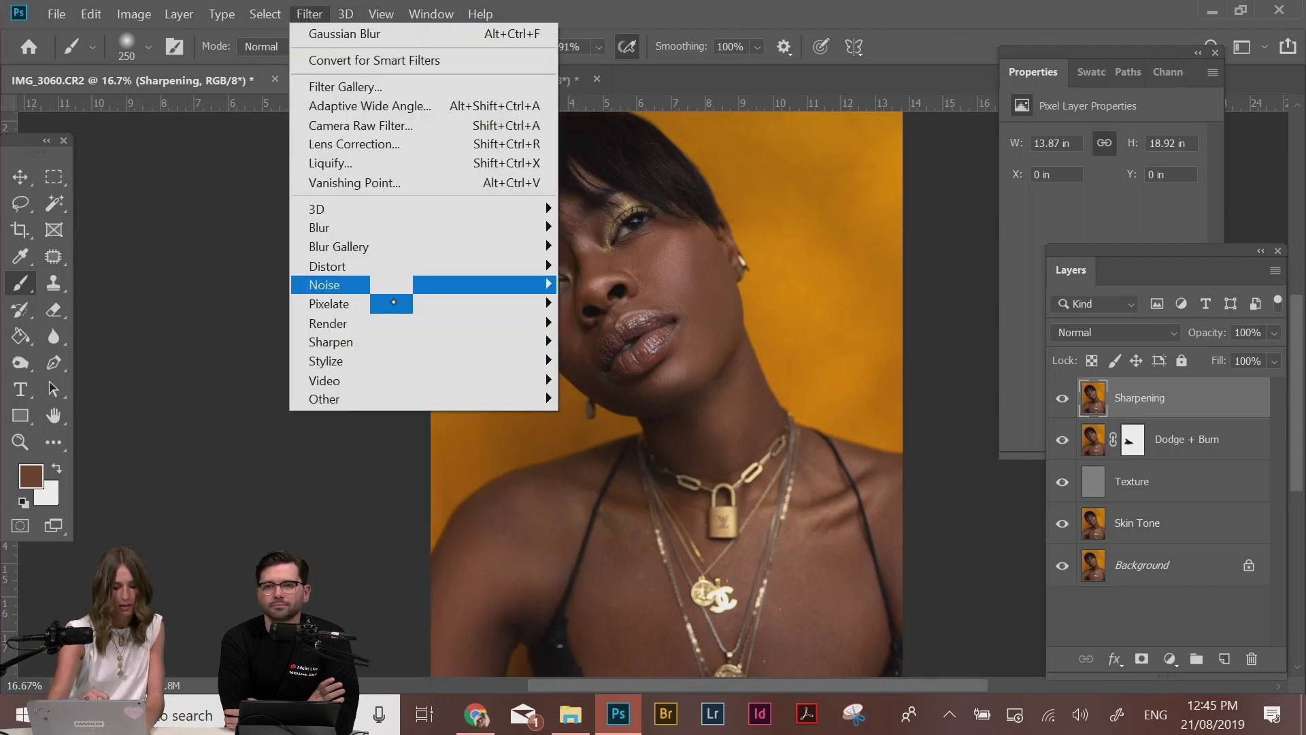
mouse_move(421, 341)
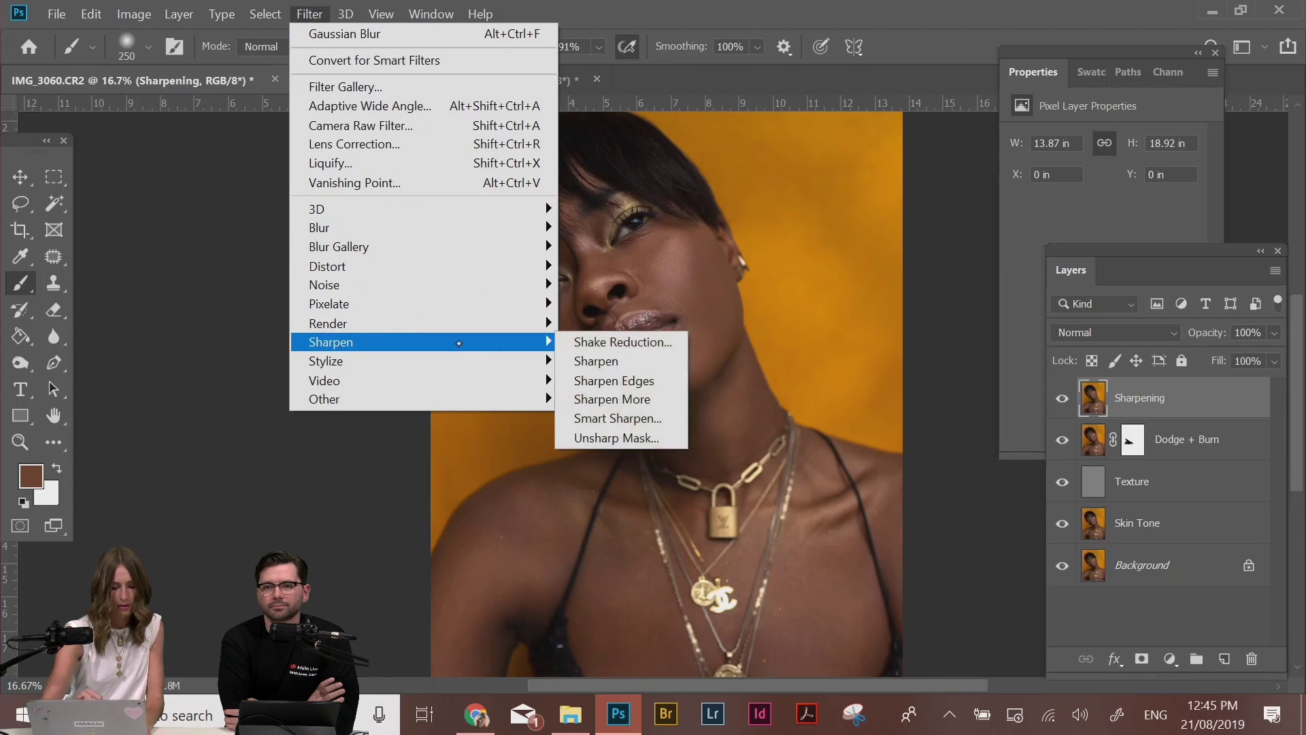
left_click(599, 418)
left_click(652, 235)
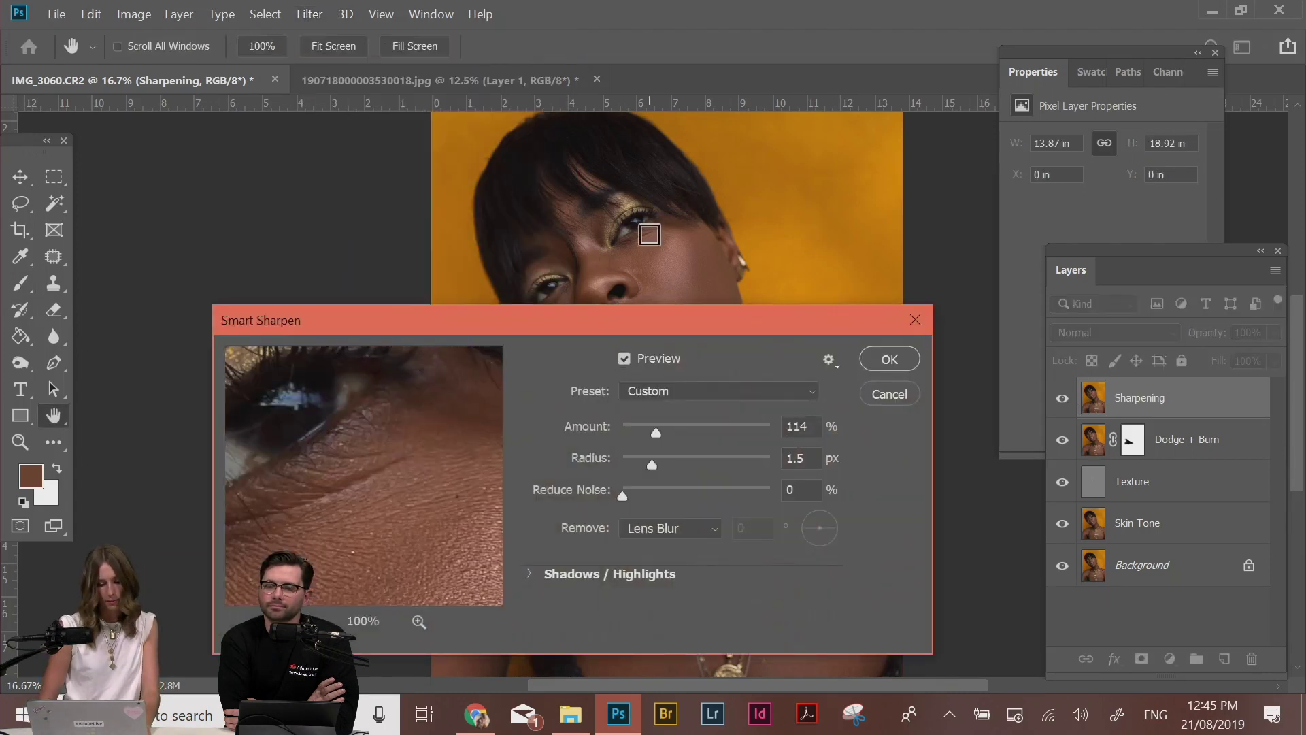
right_click(623, 214)
key("Escape")
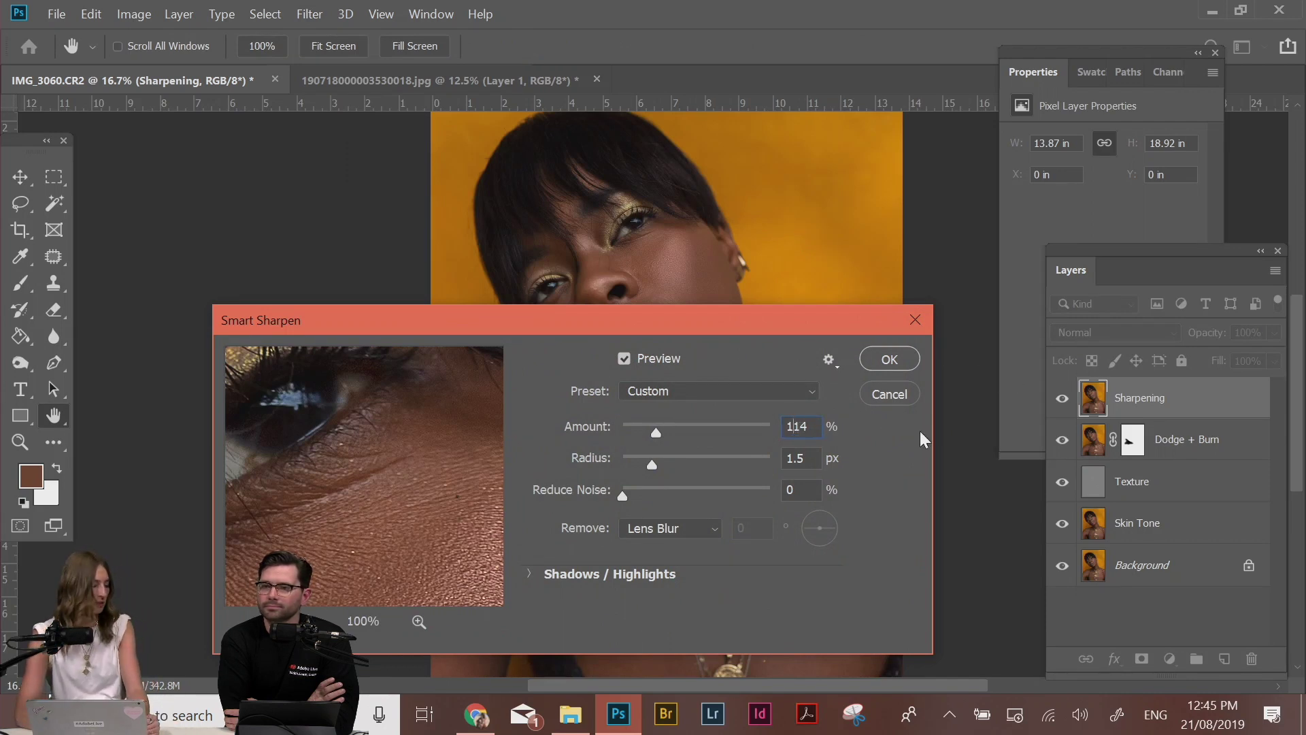
key("Return")
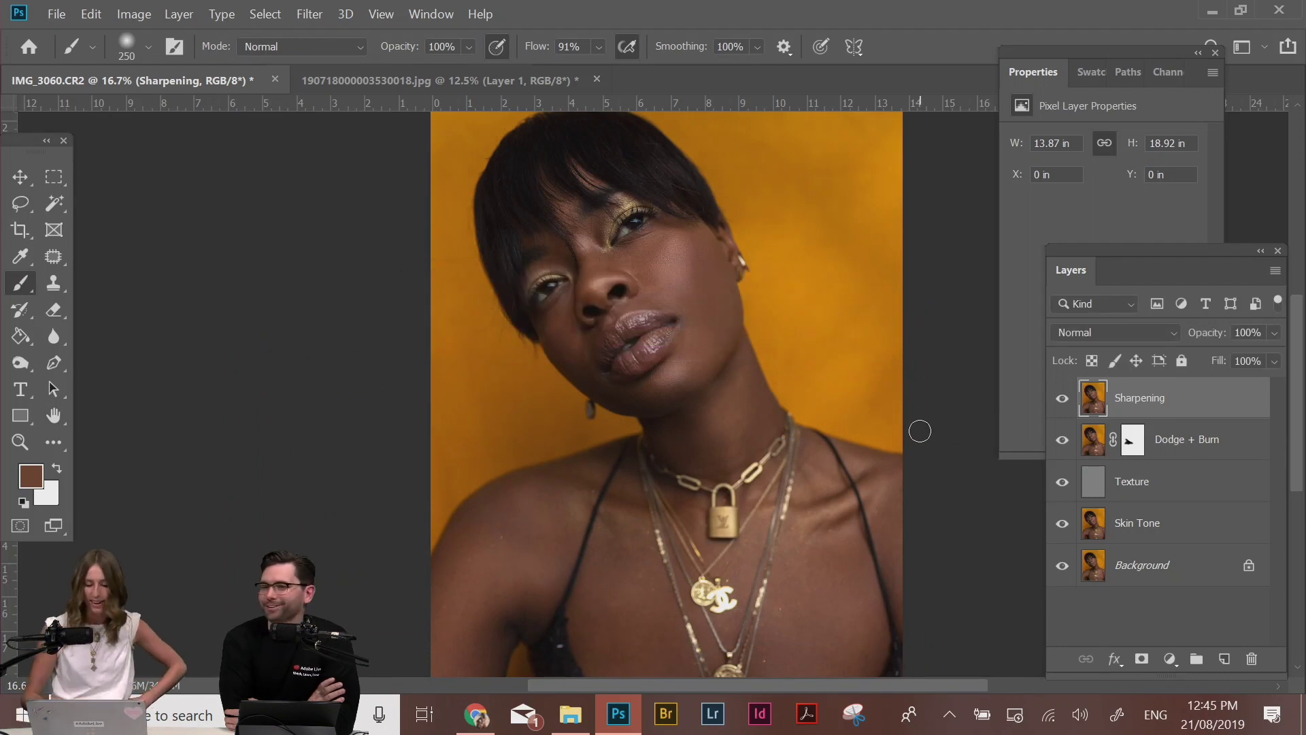
Compare the face up close with and without the Sharpening layer
scroll(925, 439, "up", 2)
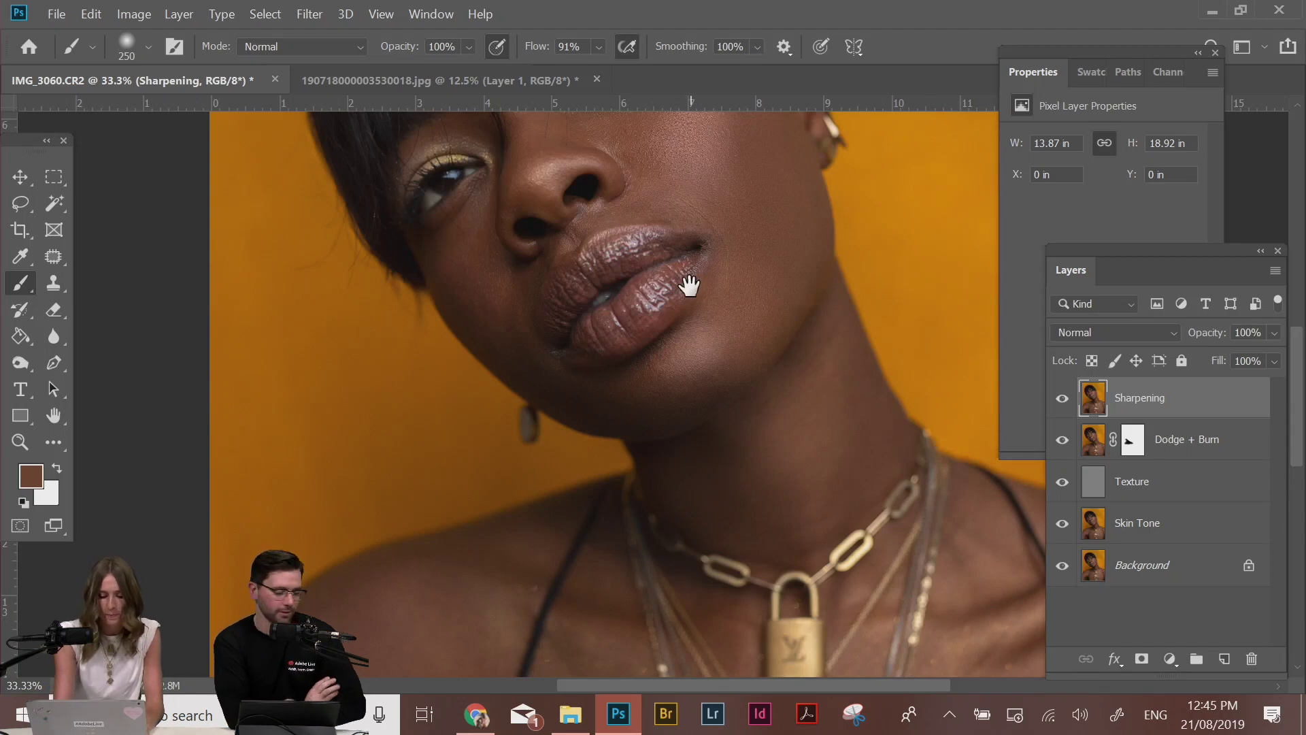
left_click_drag(688, 286, 756, 487)
key("ctrl+plus")
key("ctrl+plus")
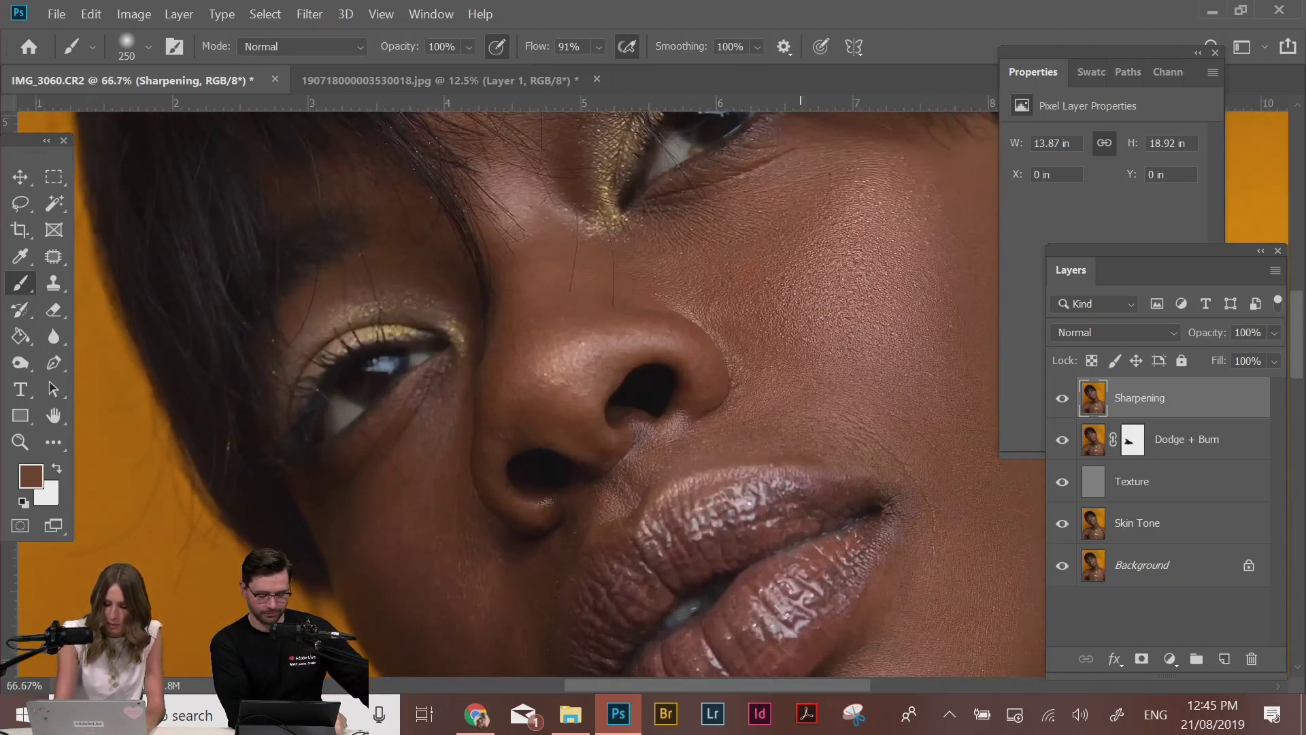
left_click(1062, 398)
left_click(1061, 399)
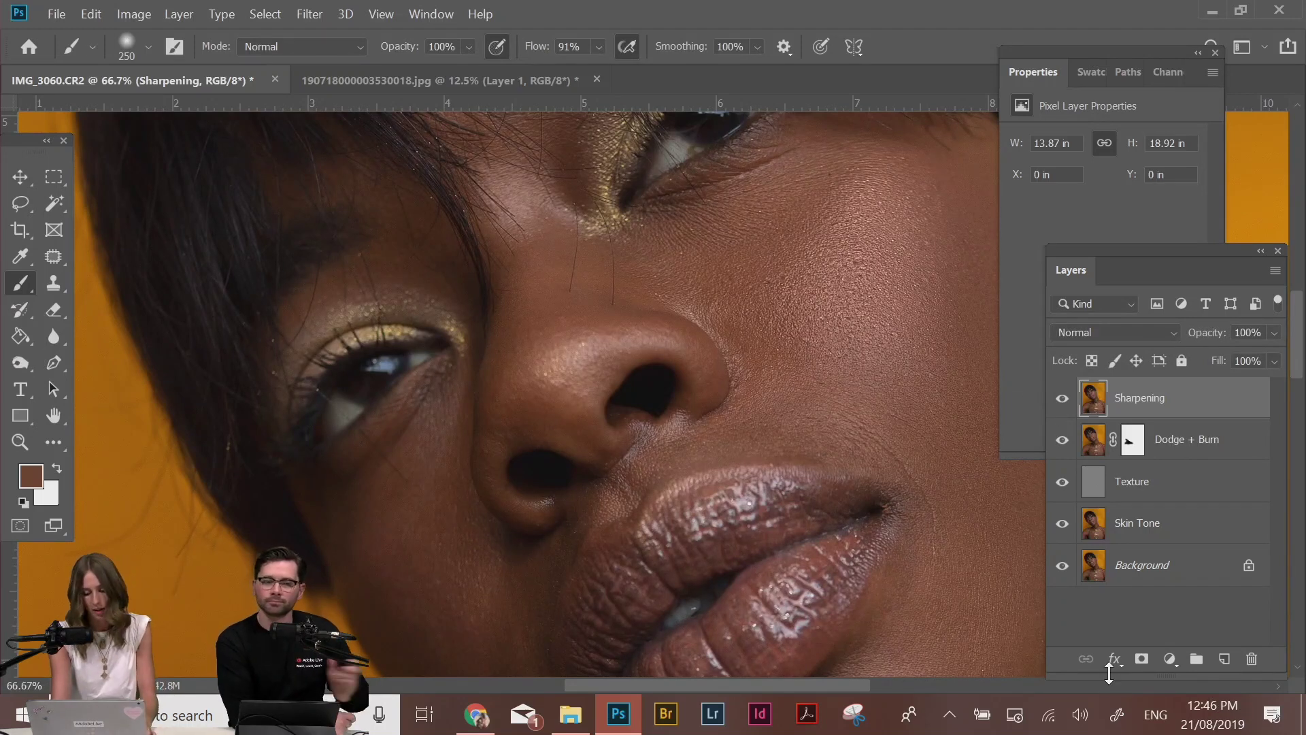
Add a layer mask to the Sharpening layer, fill it with black and check that the sharpening is hidden
left_click(1142, 658)
key("g")
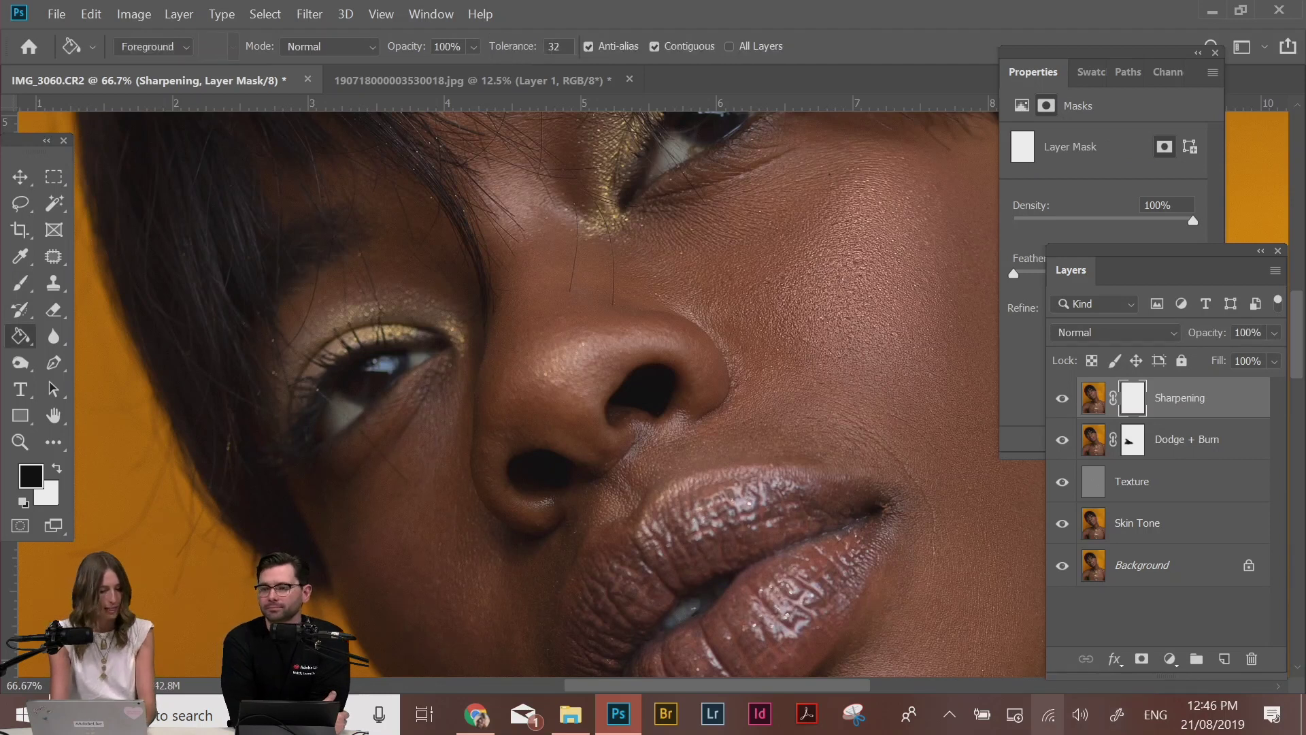
left_click(868, 348)
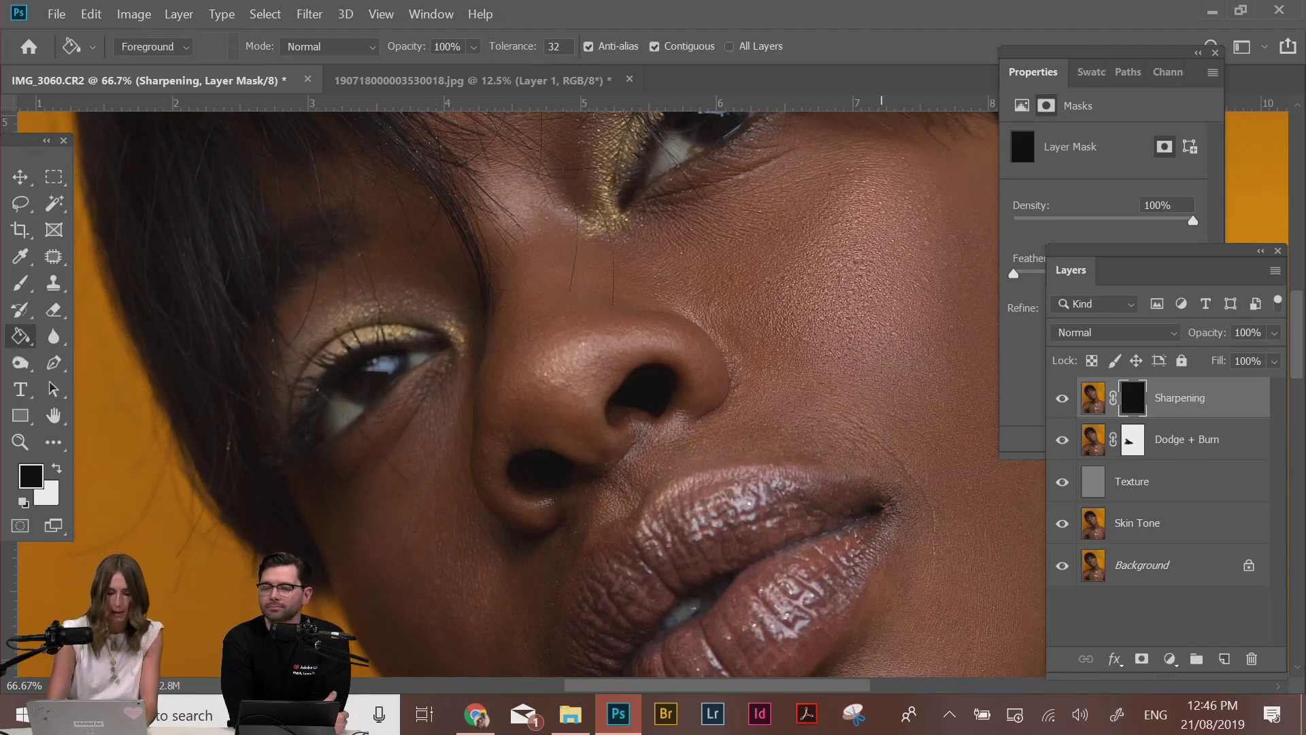
key("b")
left_click(1062, 398)
left_click(1061, 399)
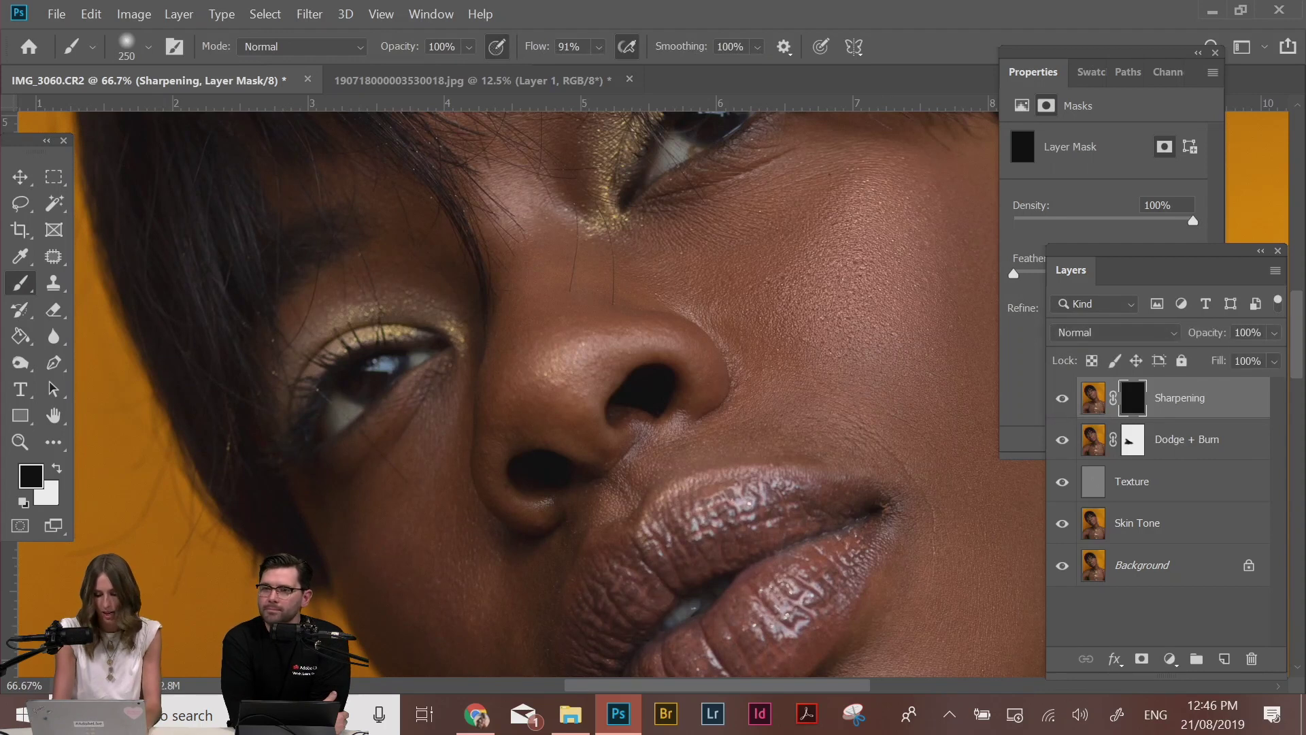
Paint white on the Sharpening mask with a size 90 brush to reveal sharpening over both eyes' gold lids and lashes and the nose
key("ctrl+1")
left_click_drag(765, 222, 752, 614)
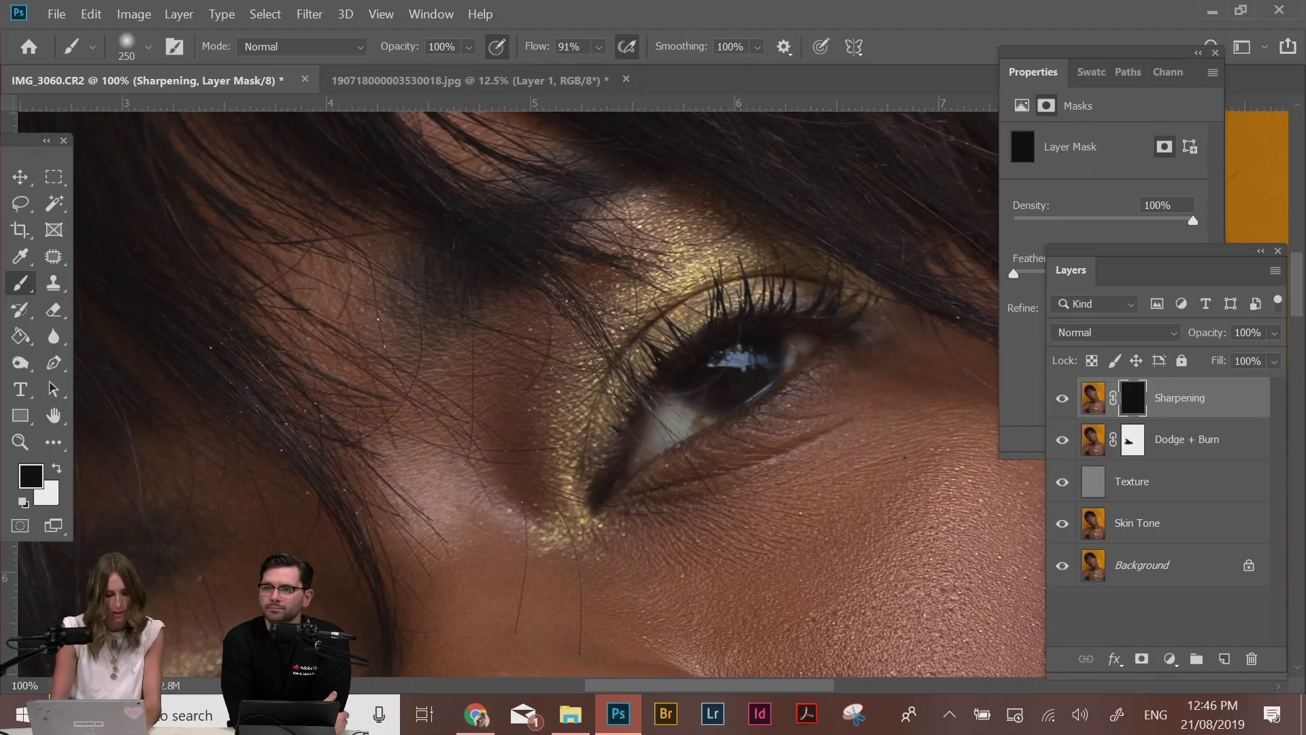
key("x")
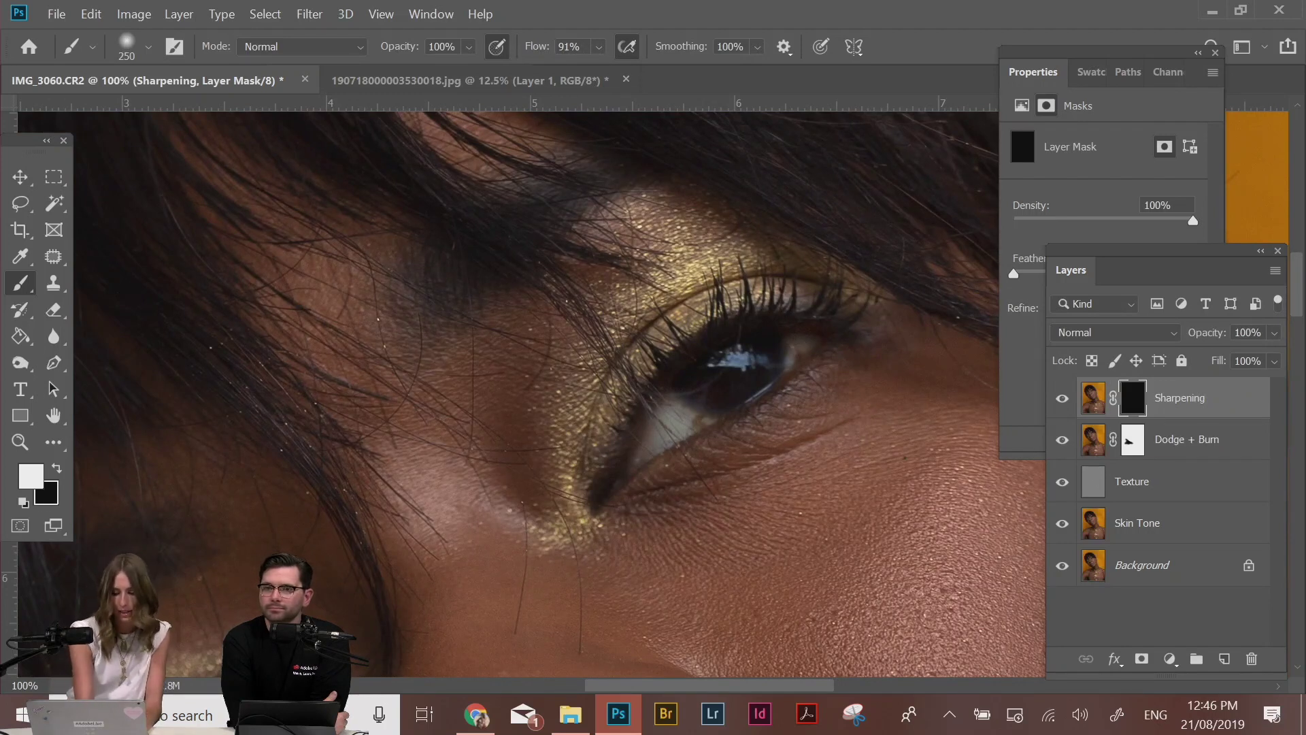
key("bracketleft")
key("bracketleft")
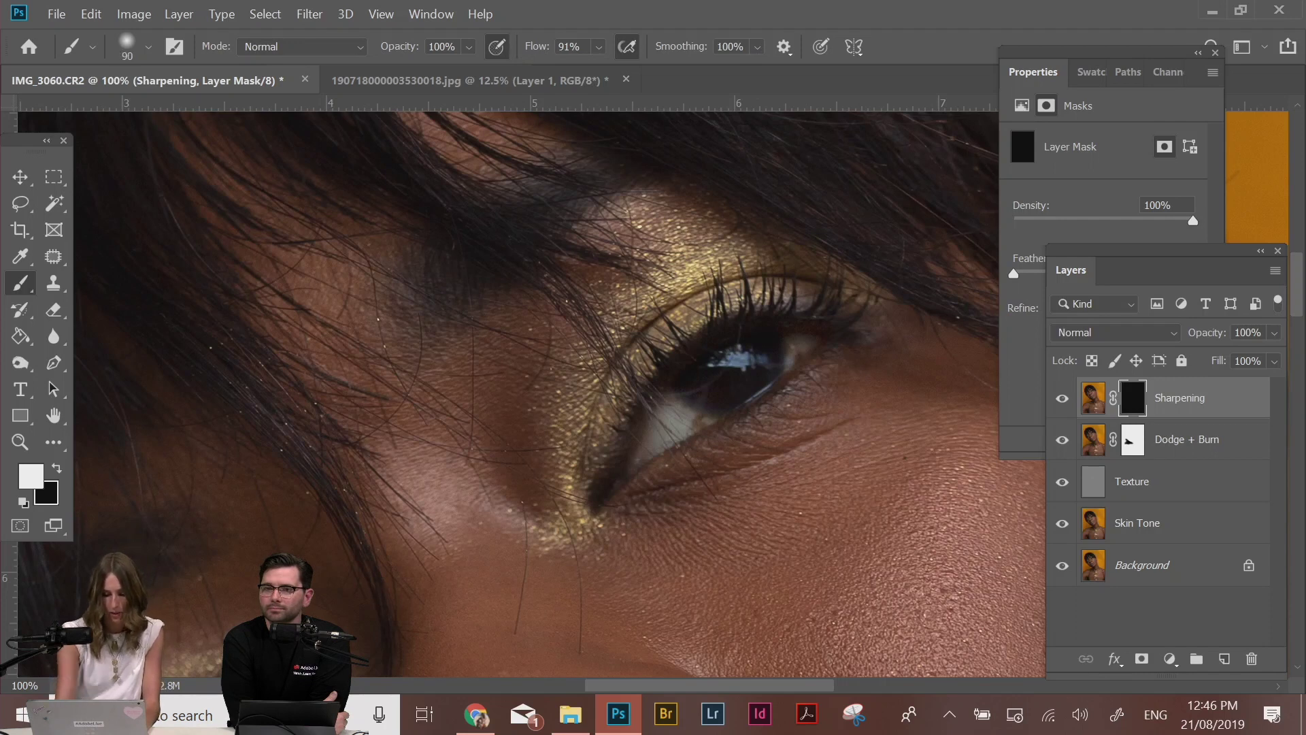
mouse_move(627, 336)
left_mouse_down()
mouse_move(790, 247)
mouse_move(774, 279)
mouse_move(794, 278)
mouse_move(761, 287)
mouse_move(693, 222)
mouse_move(550, 355)
mouse_move(563, 500)
mouse_move(573, 531)
mouse_move(564, 493)
mouse_move(568, 524)
left_mouse_up()
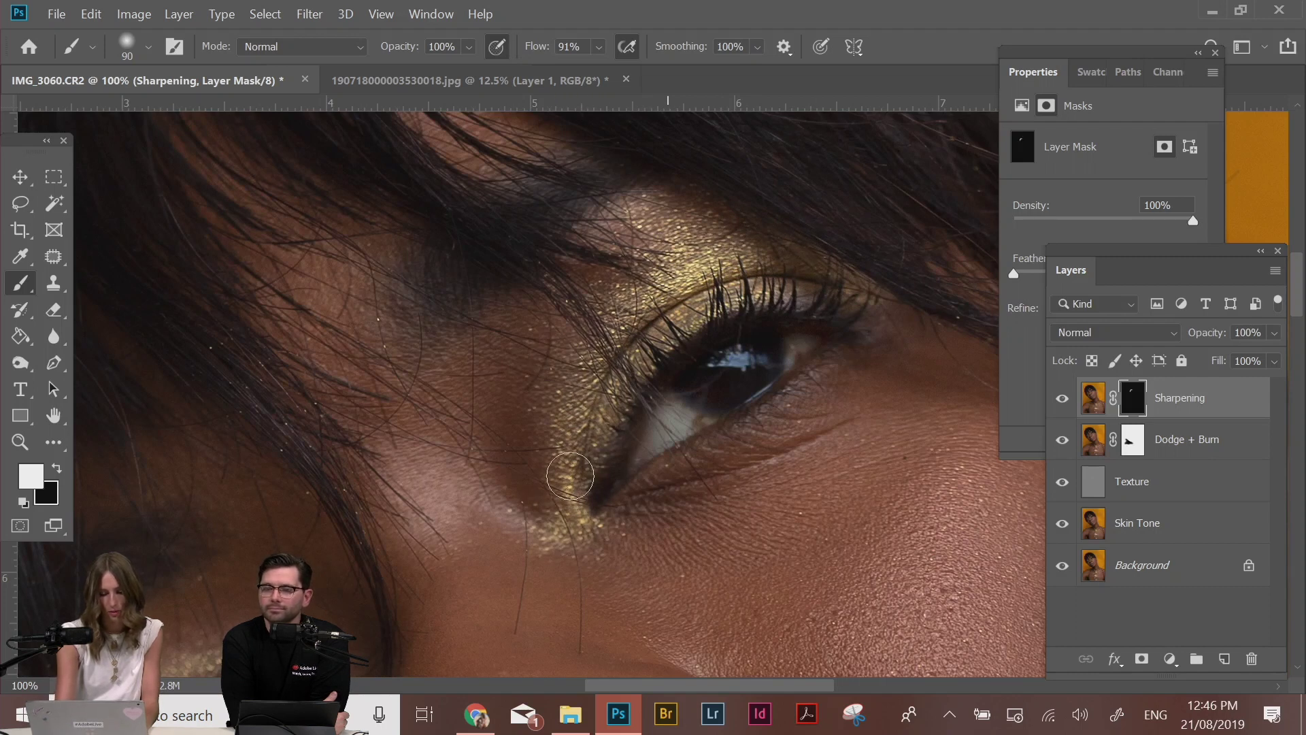
left_click_drag(572, 589, 957, 263)
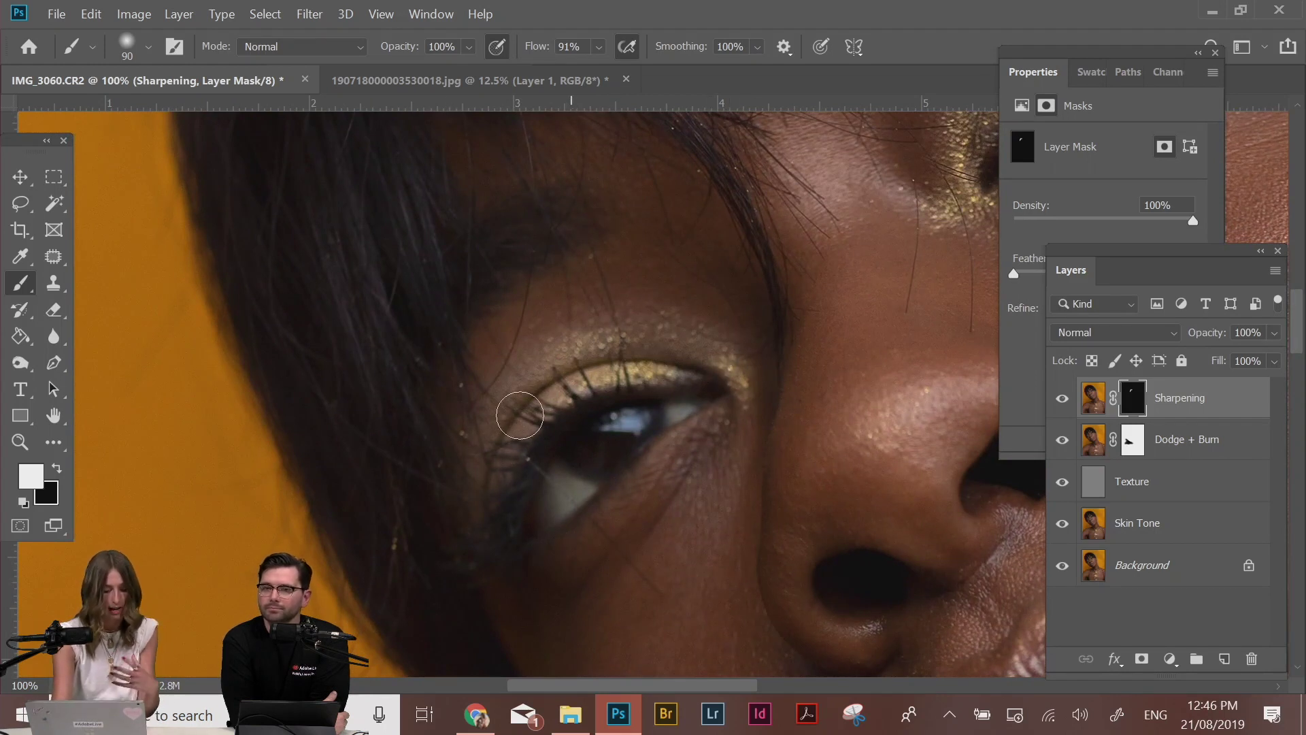
left_click_drag(895, 438, 591, 418)
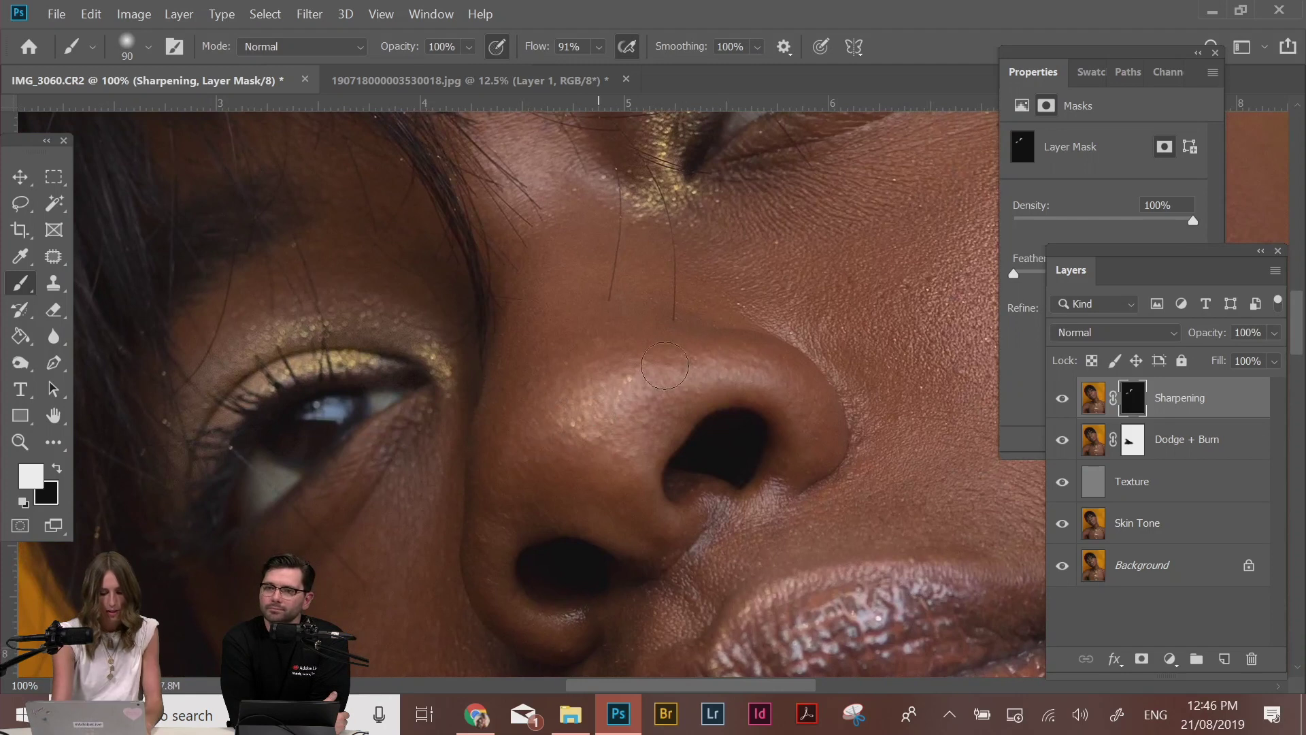
Enlarge the white brush to 175 and reveal the sharpening across the upper and lower lips
left_click_drag(802, 520, 777, 309)
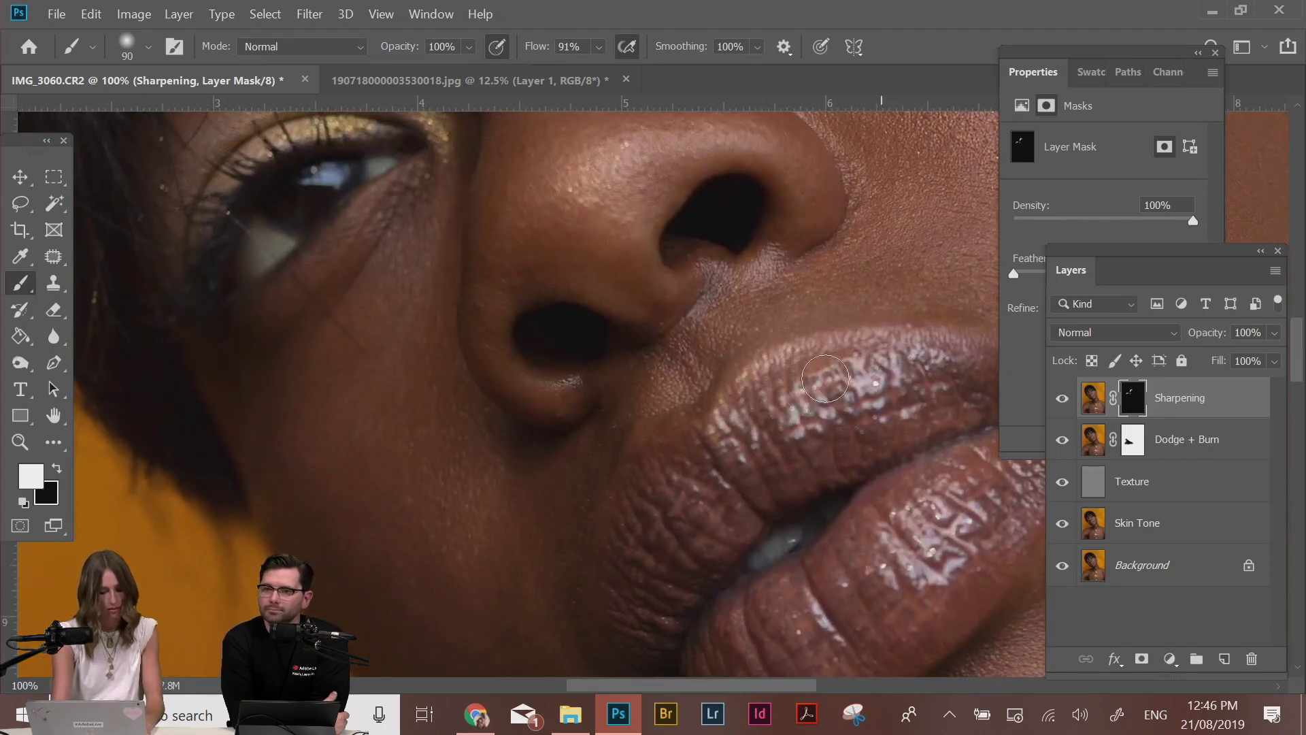
key("bracketright")
key("bracketright")
key("bracketright")
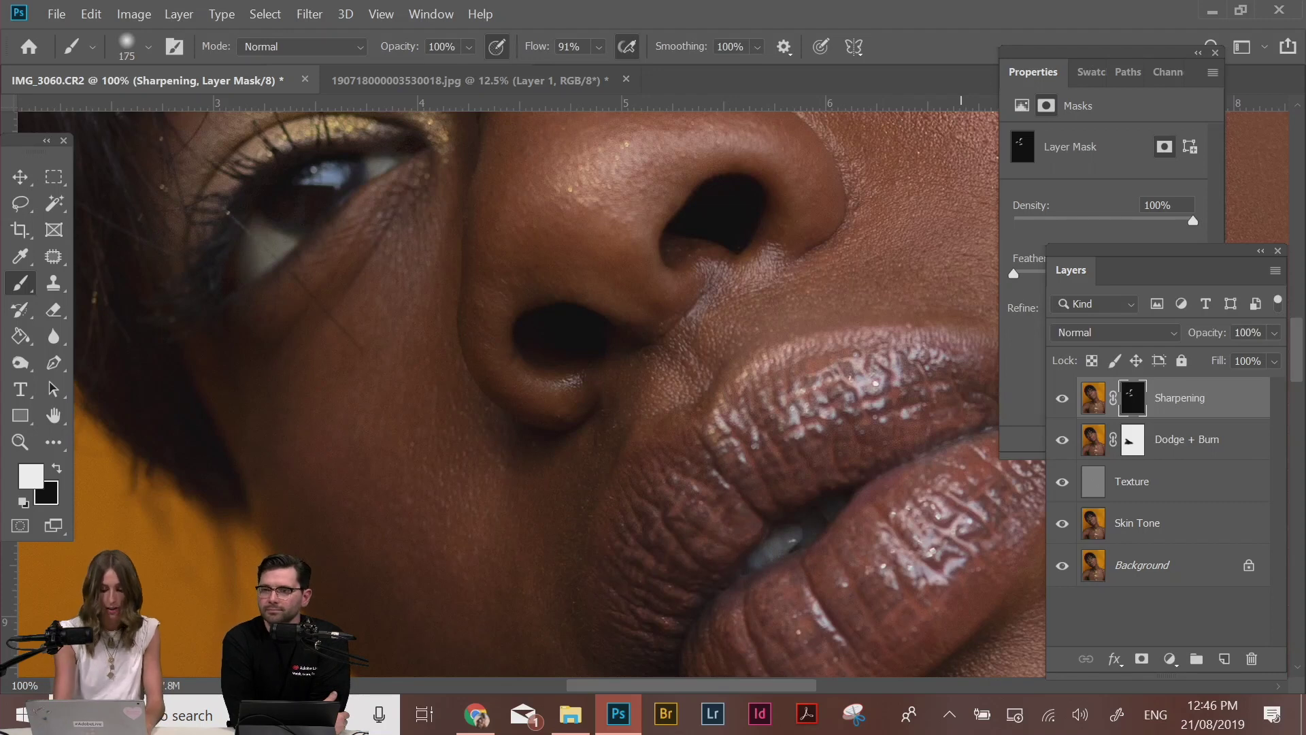
left_click_drag(881, 576, 712, 508)
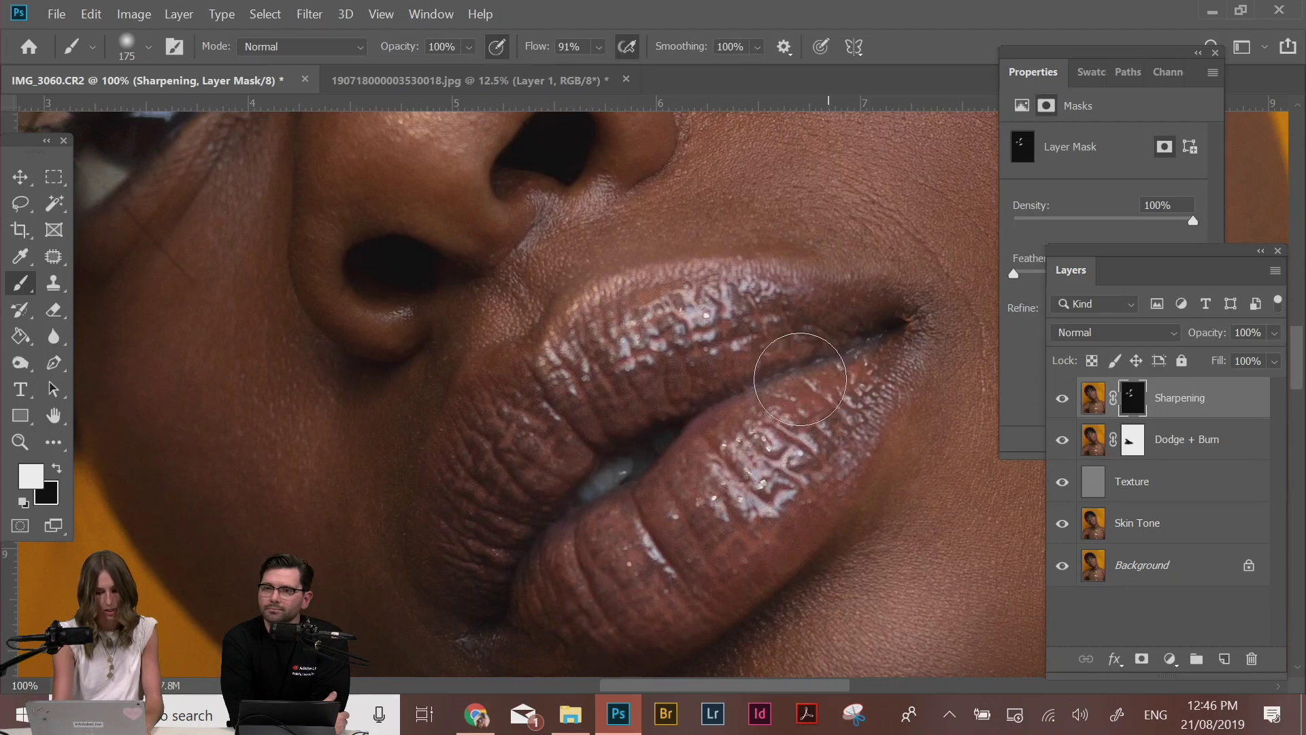
left_click_drag(705, 334, 841, 573)
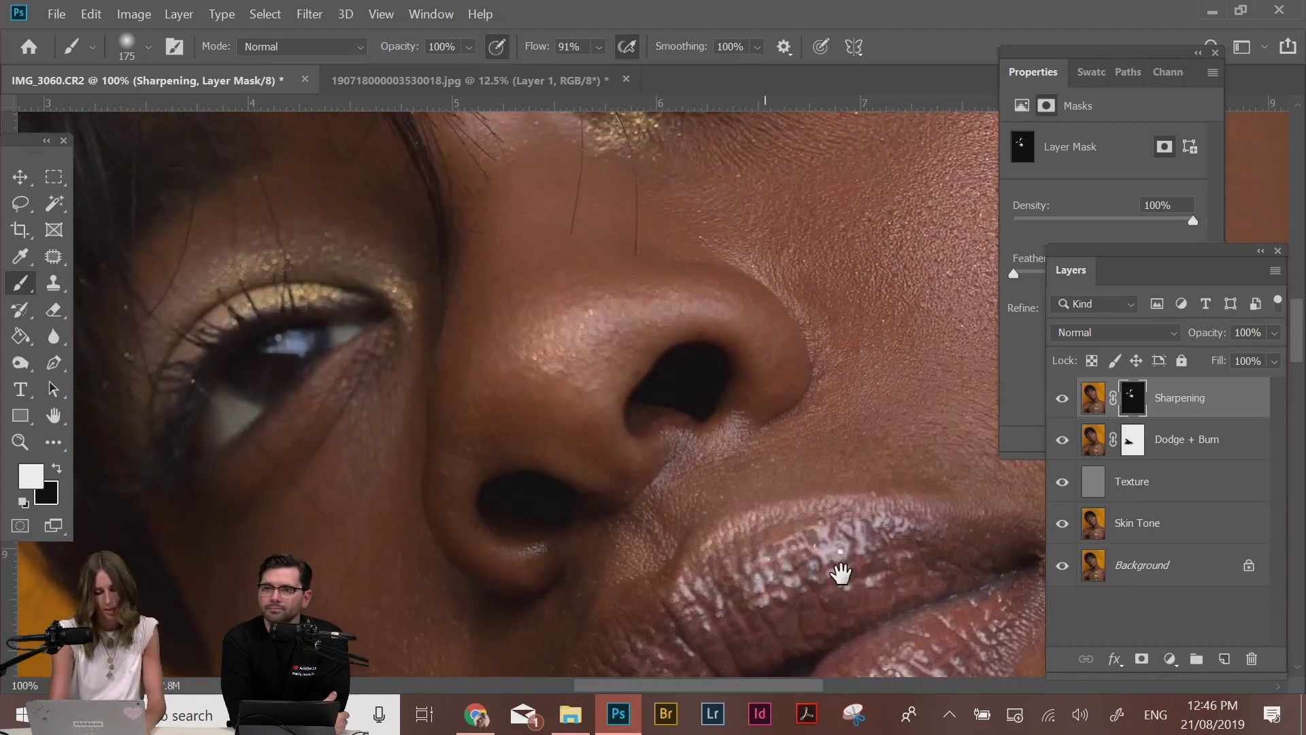
Examine the sharpened eyes, nose and lips up close and in the context of the wider portrait
mouse_move(804, 216)
left_mouse_down()
mouse_move(878, 501)
mouse_move(901, 538)
left_mouse_up()
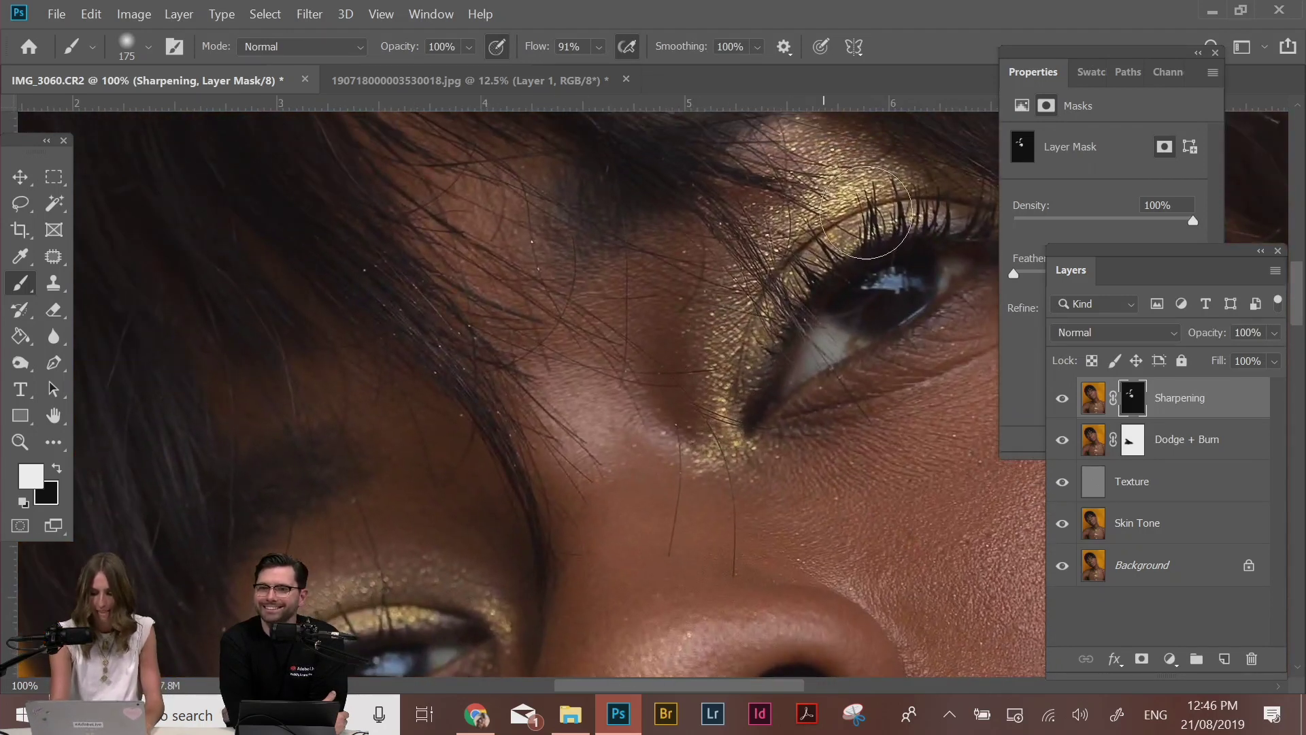
mouse_move(508, 570)
left_mouse_down()
mouse_move(569, 373)
mouse_move(596, 334)
left_mouse_up()
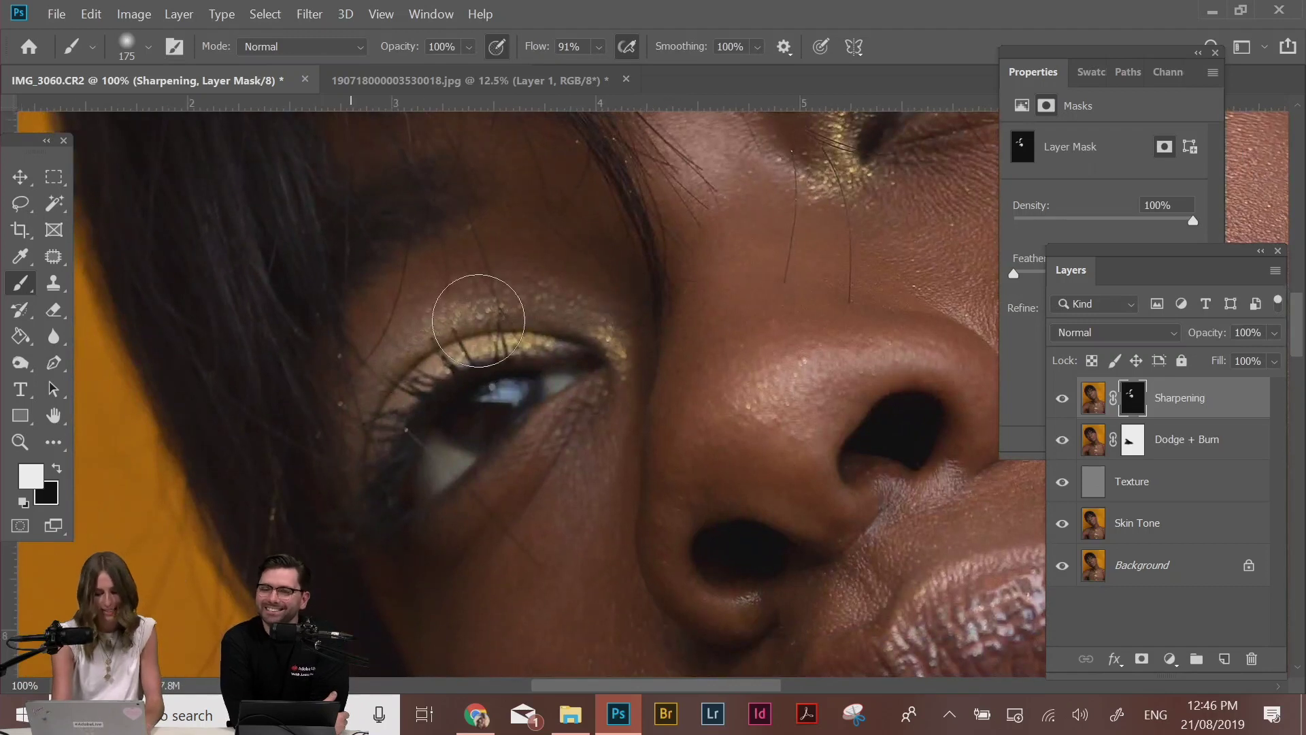
mouse_move(802, 348)
left_mouse_down()
mouse_move(548, 714)
mouse_move(566, 697)
left_mouse_up()
key("ctrl+minus")
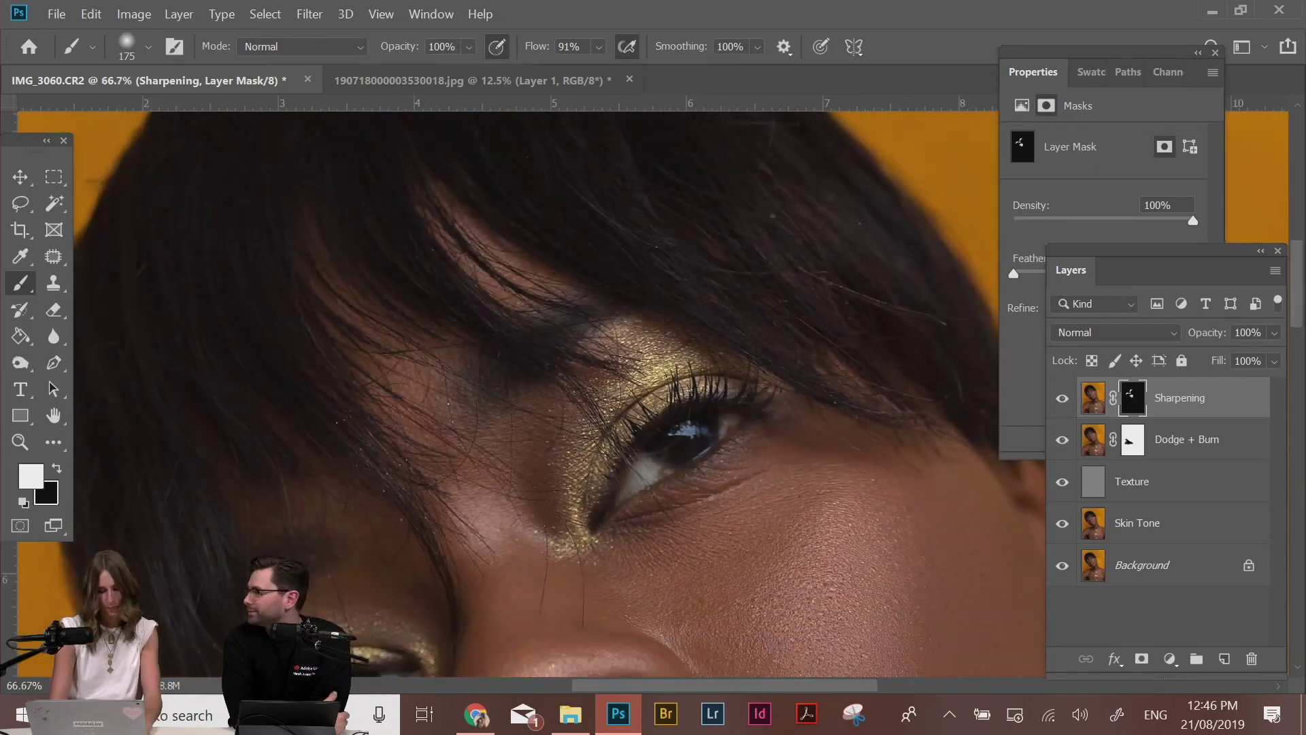
key("ctrl+minus")
key("ctrl+minus")
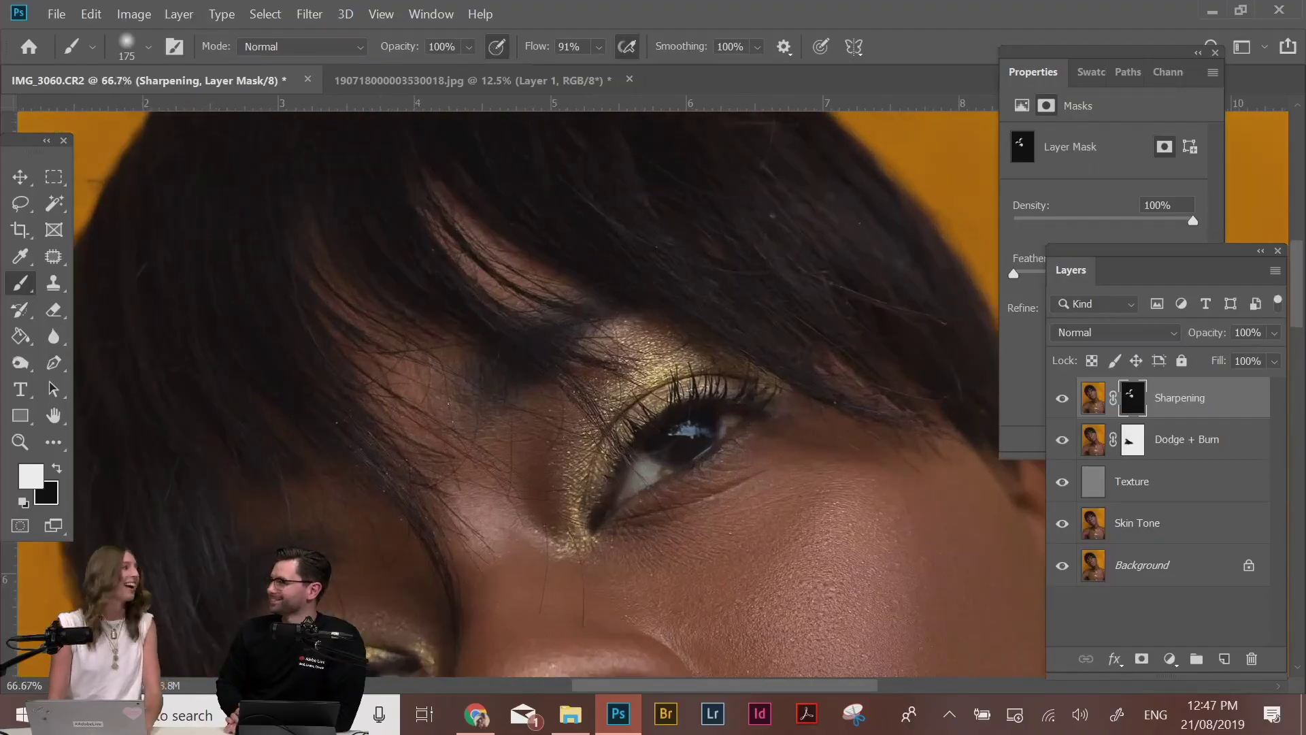
key("j")
key("ctrl+plus")
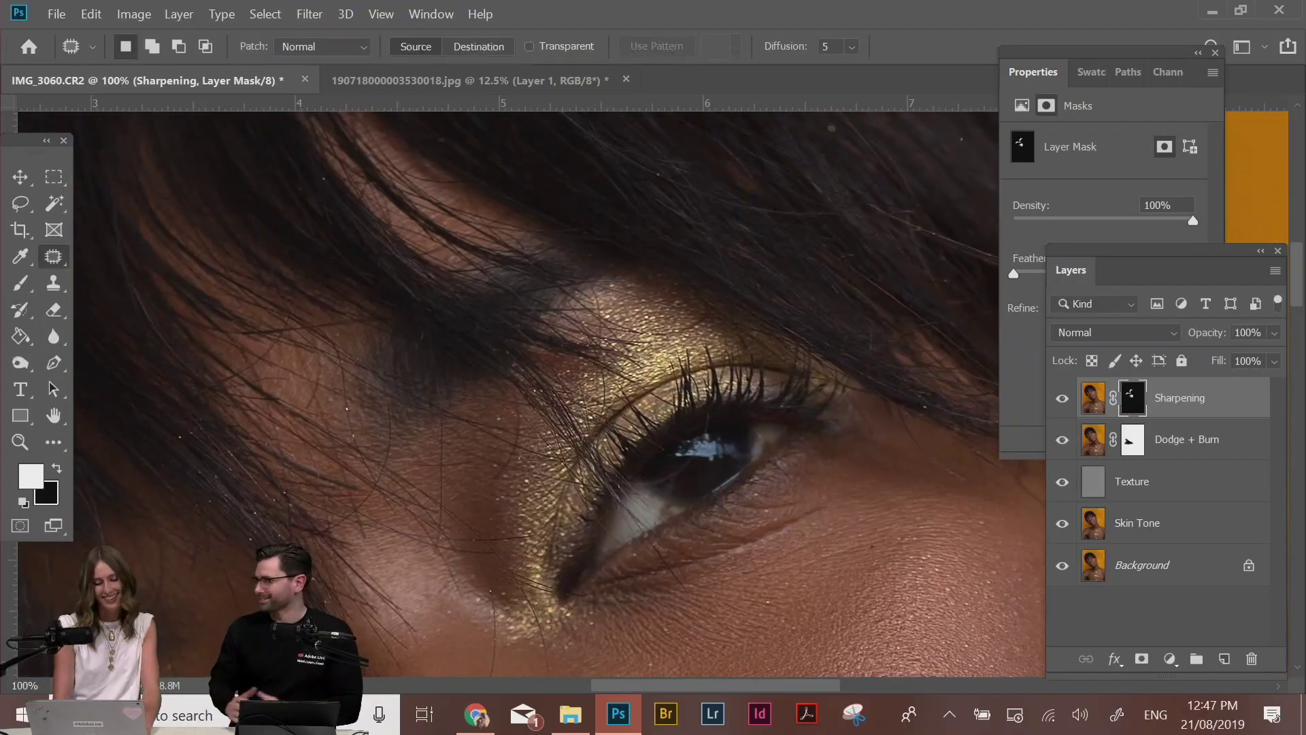
key("ctrl+minus")
key("ctrl+minus")
key("ctrl+minus")
key("ctrl+minus")
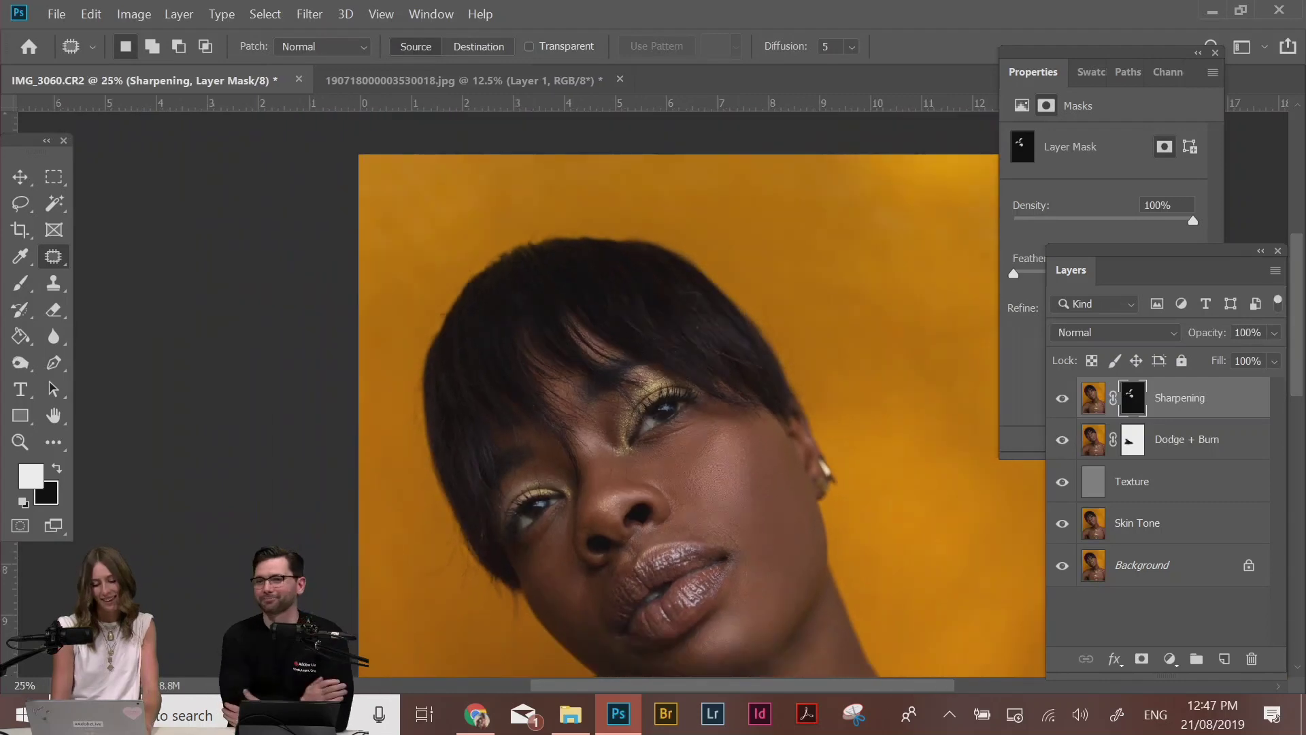
key("ctrl+minus")
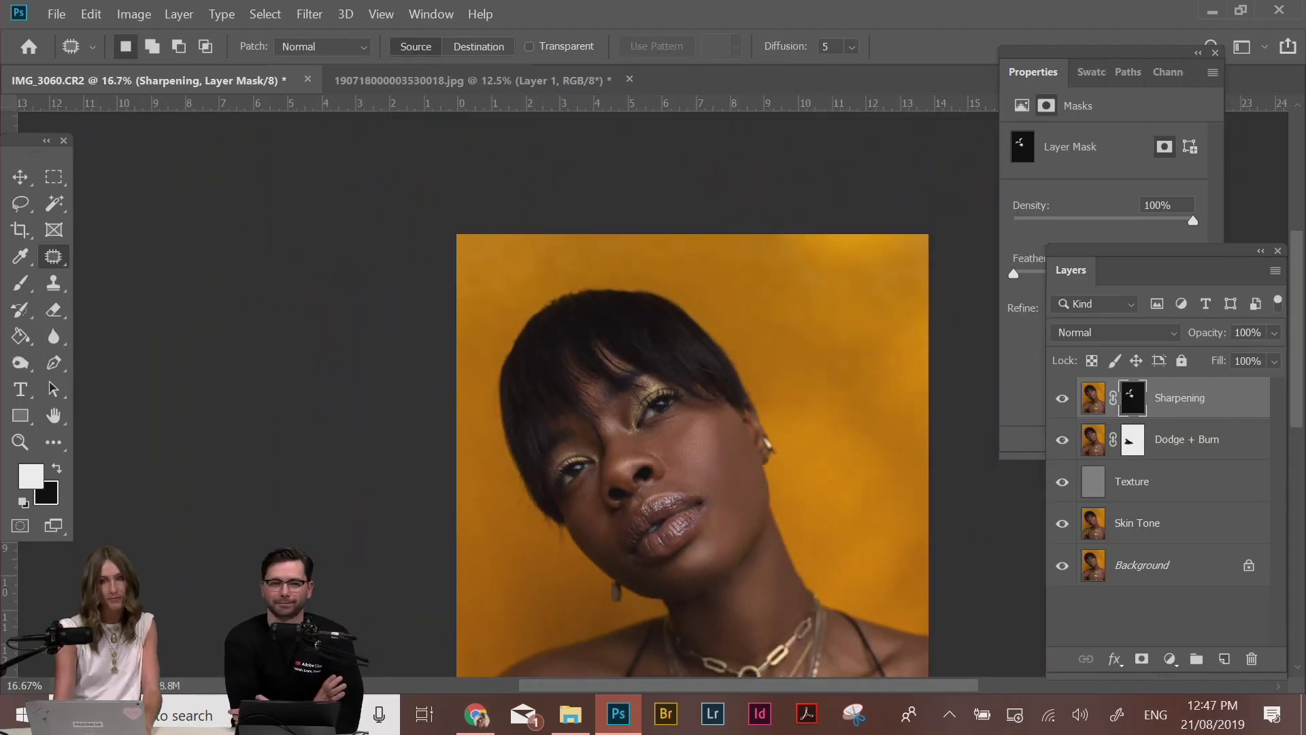
left_click_drag(868, 445, 868, 428)
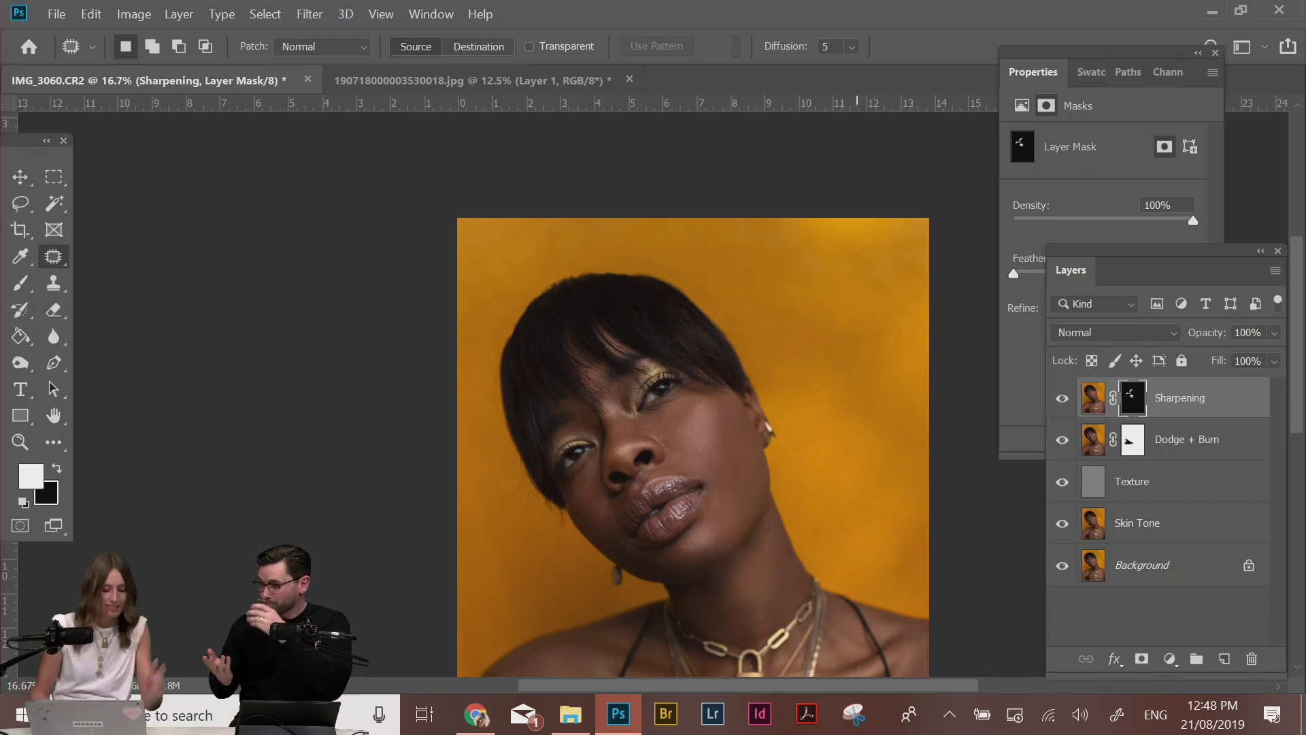
Inspect the fringe and eye makeup up close, as well as the overall face and neck
key("ctrl+plus")
key("ctrl+plus")
key("ctrl+plus")
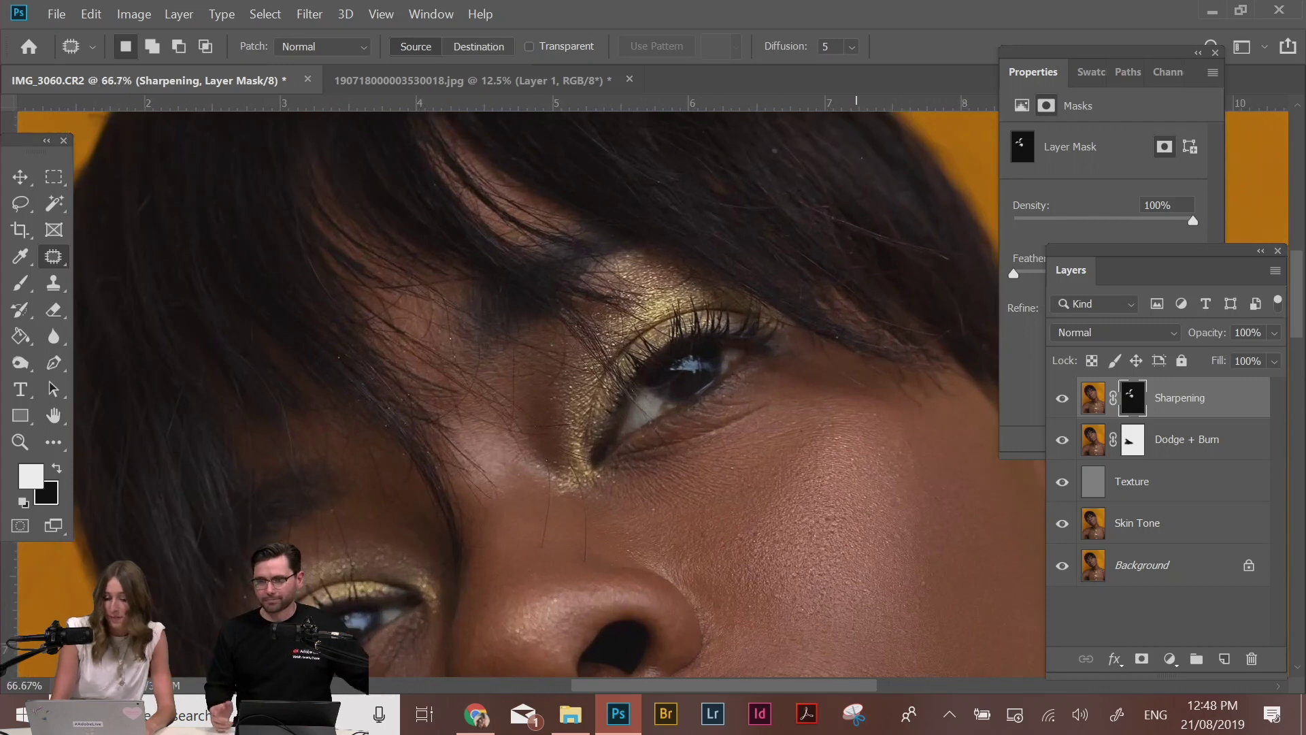
scroll(780, 396, "up", 1)
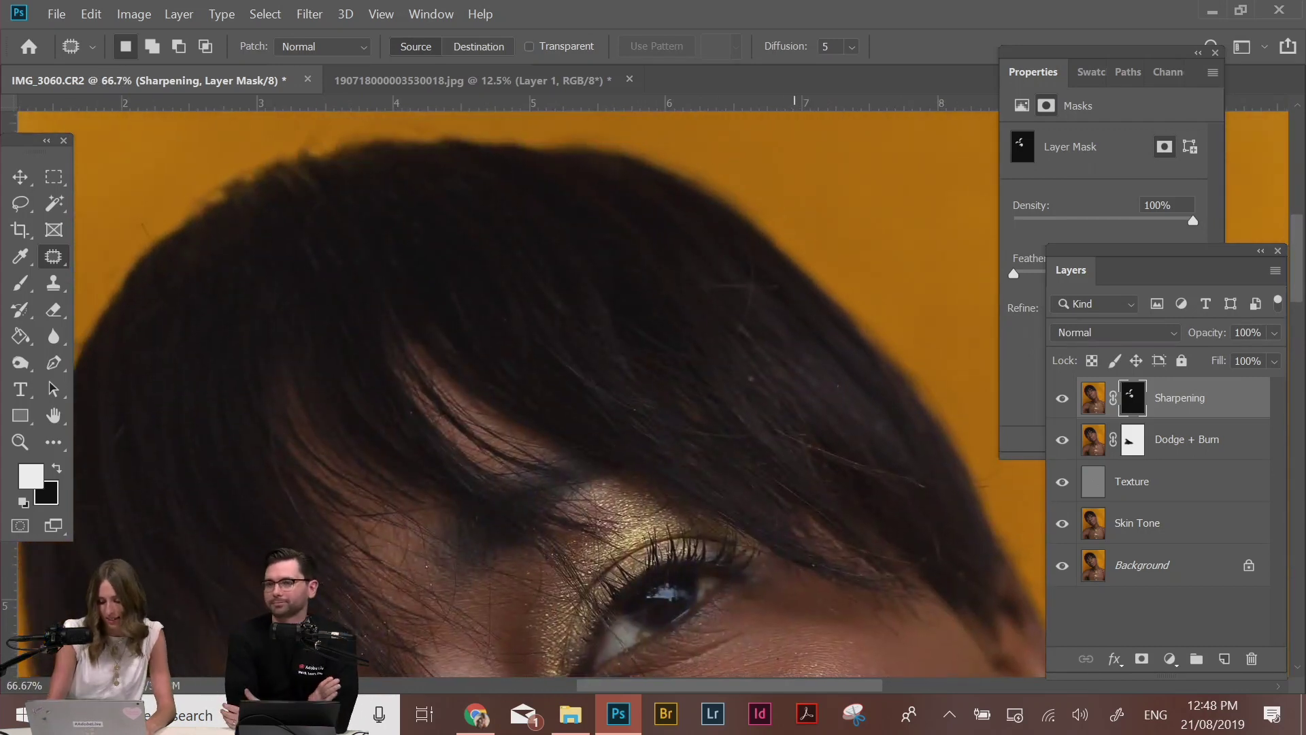
scroll(780, 395, "up", 1)
scroll(794, 370, "down", 4)
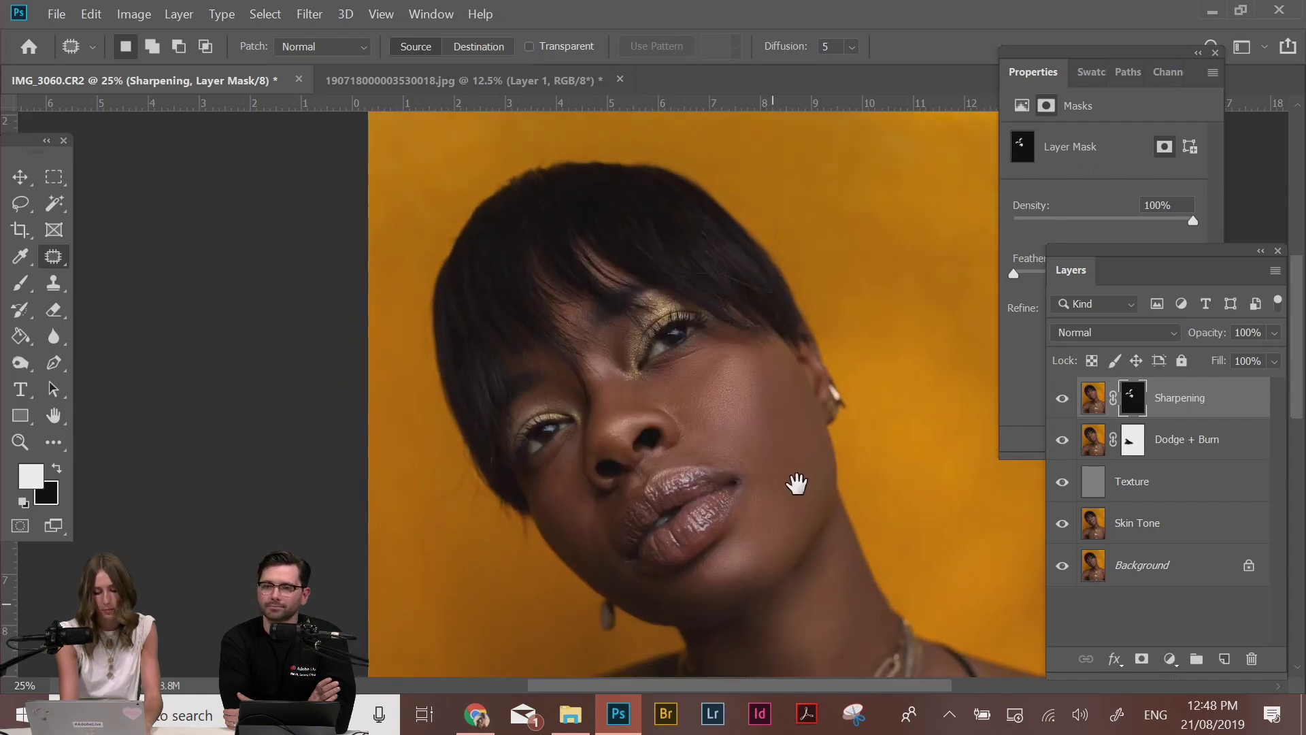
left_click_drag(813, 583, 793, 481)
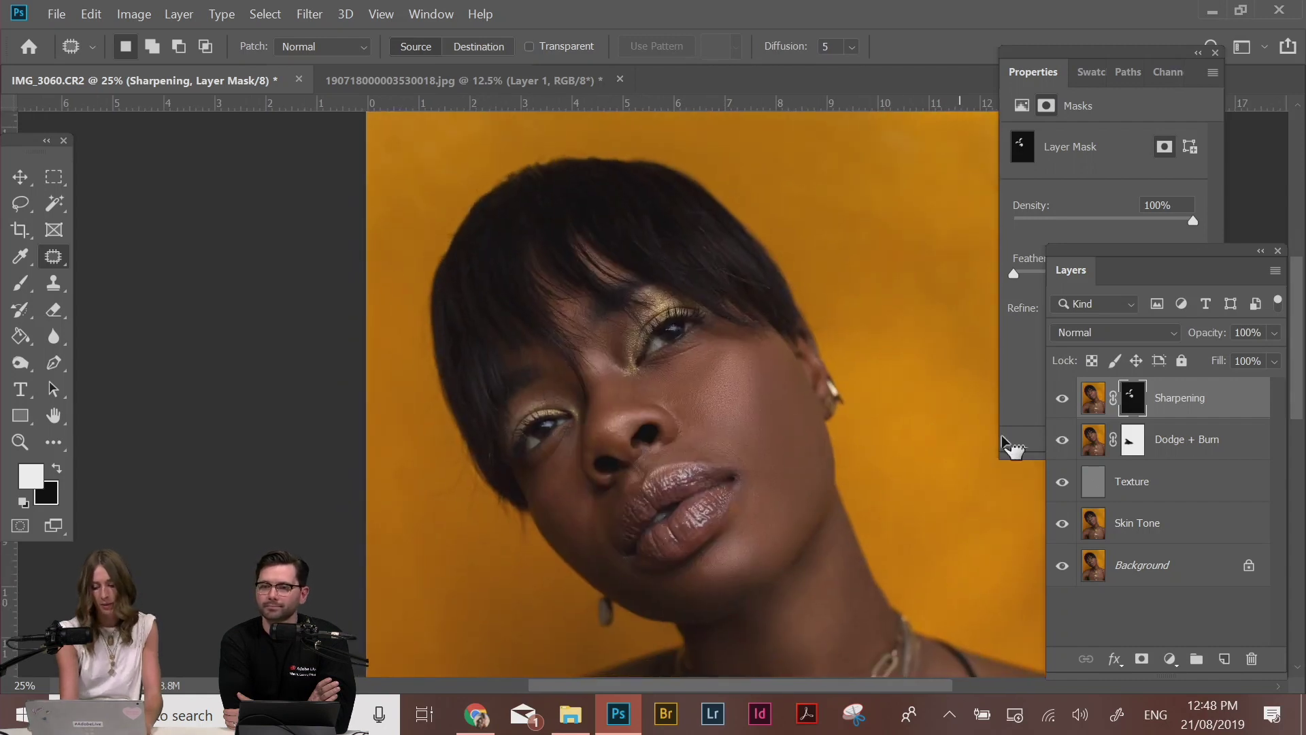
Stamp all visible layers into a new layer above Sharpening and name it Liquify
left_click(1093, 397)
left_click(1132, 397)
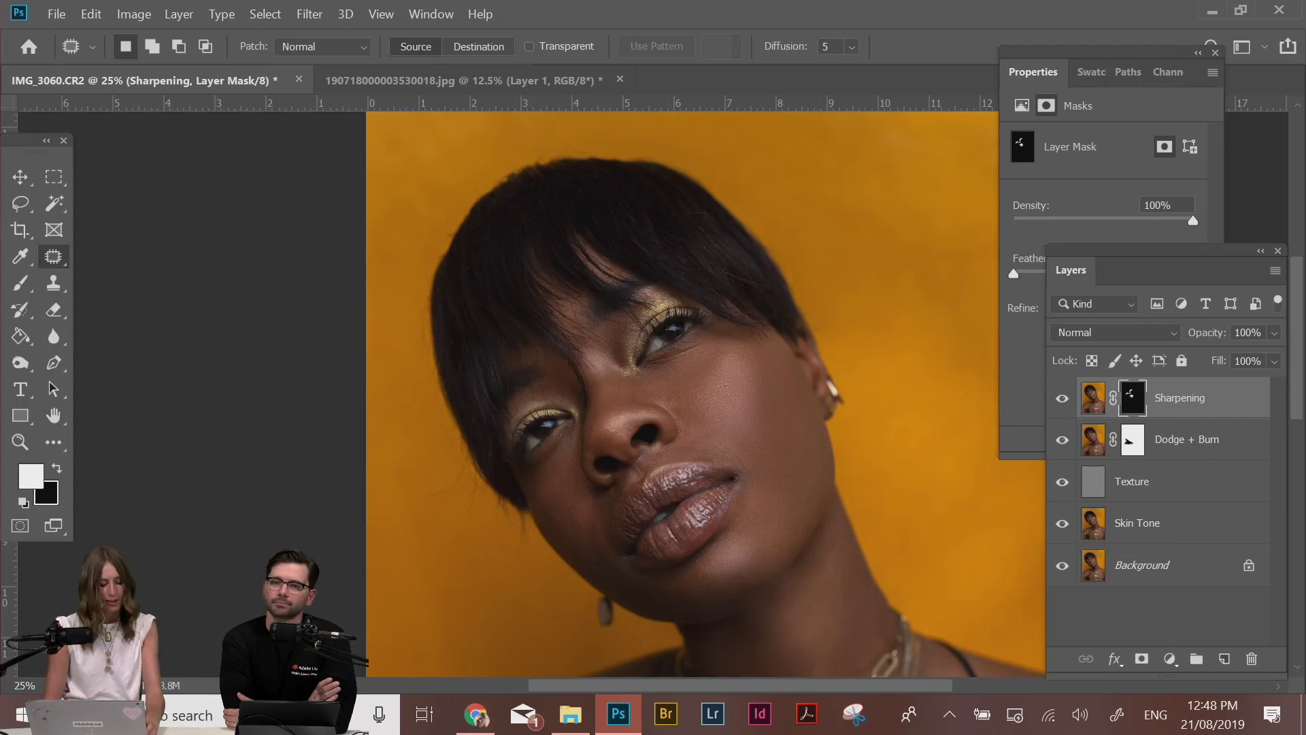
key("ctrl+alt+shift+e")
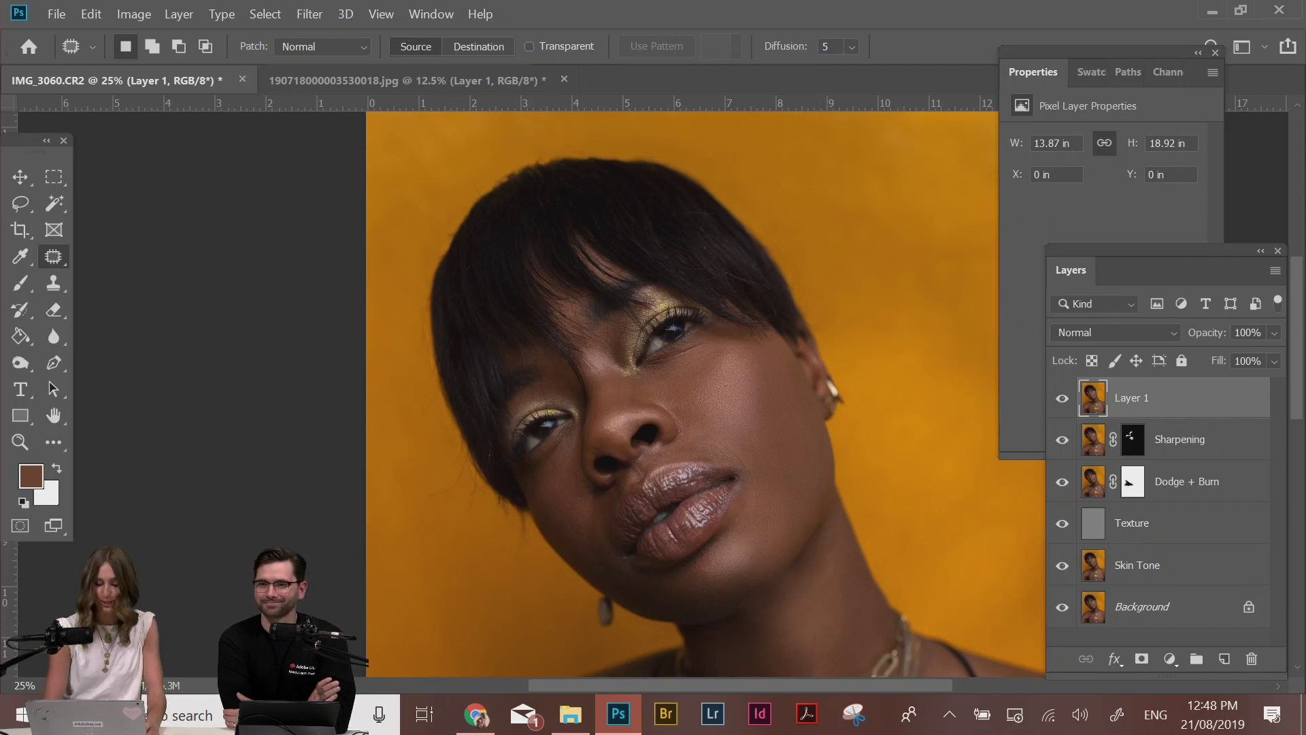
double_click(1133, 399)
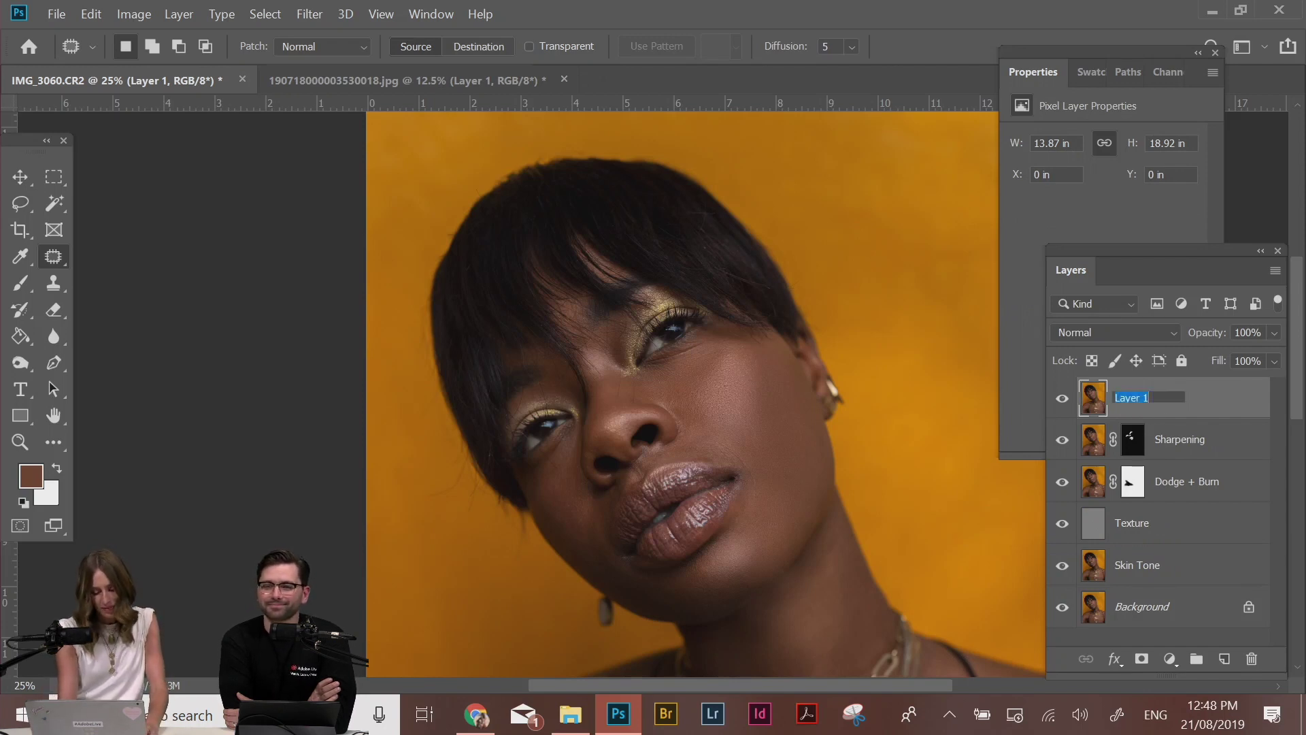
type("Liquify")
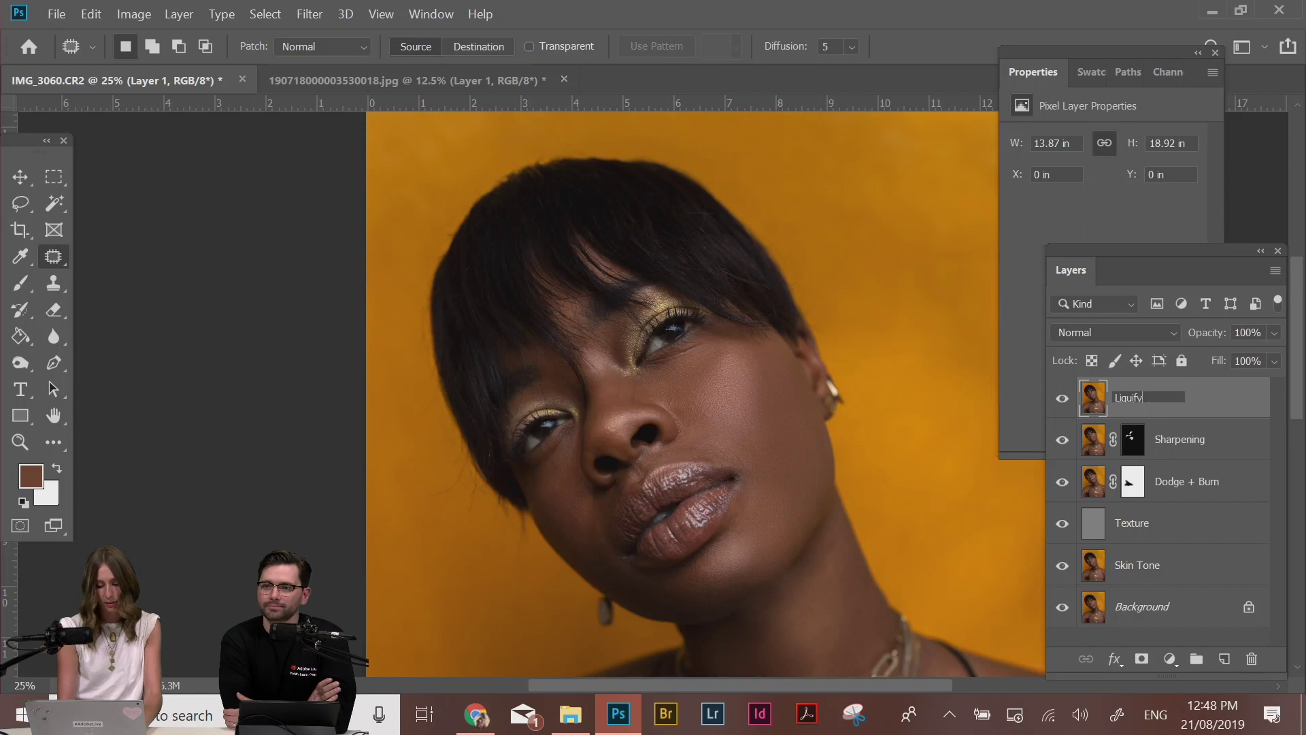
key("Return")
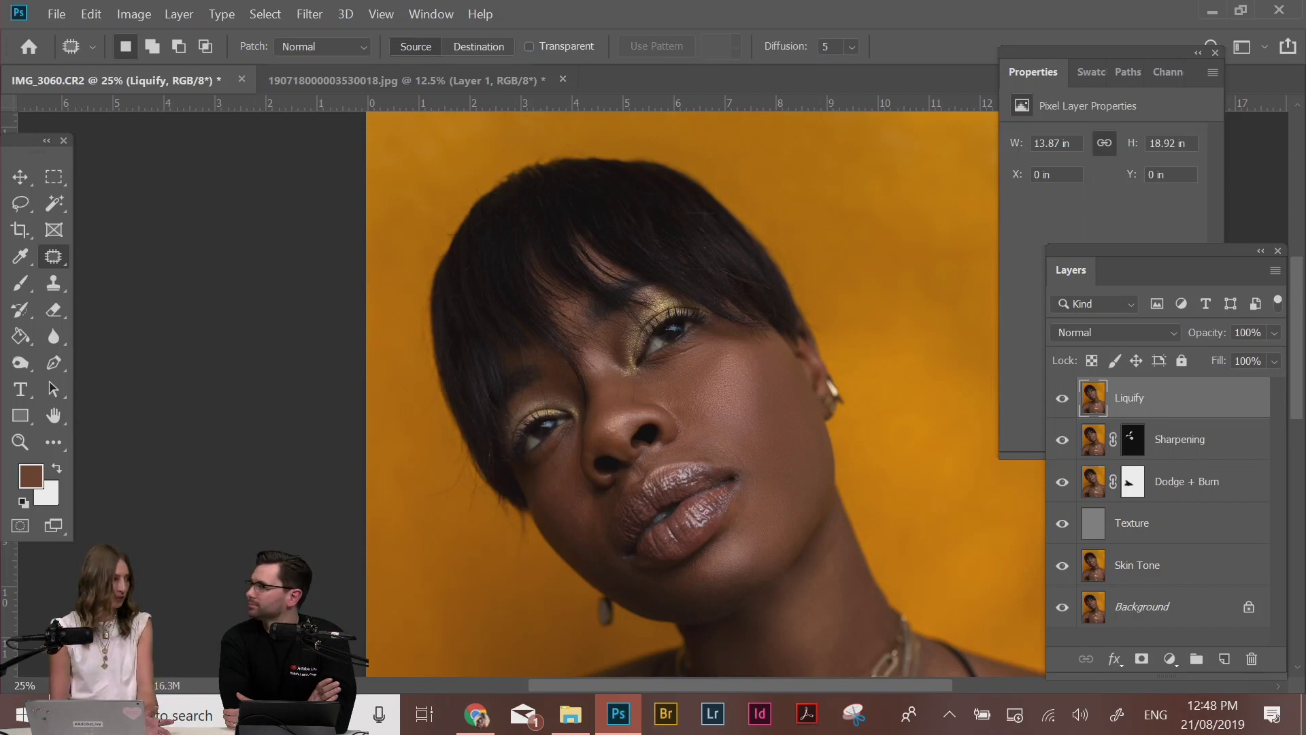
Open the Liquify filter on the merged Liquify layer with the face and neck in view
left_click_drag(859, 497, 854, 414)
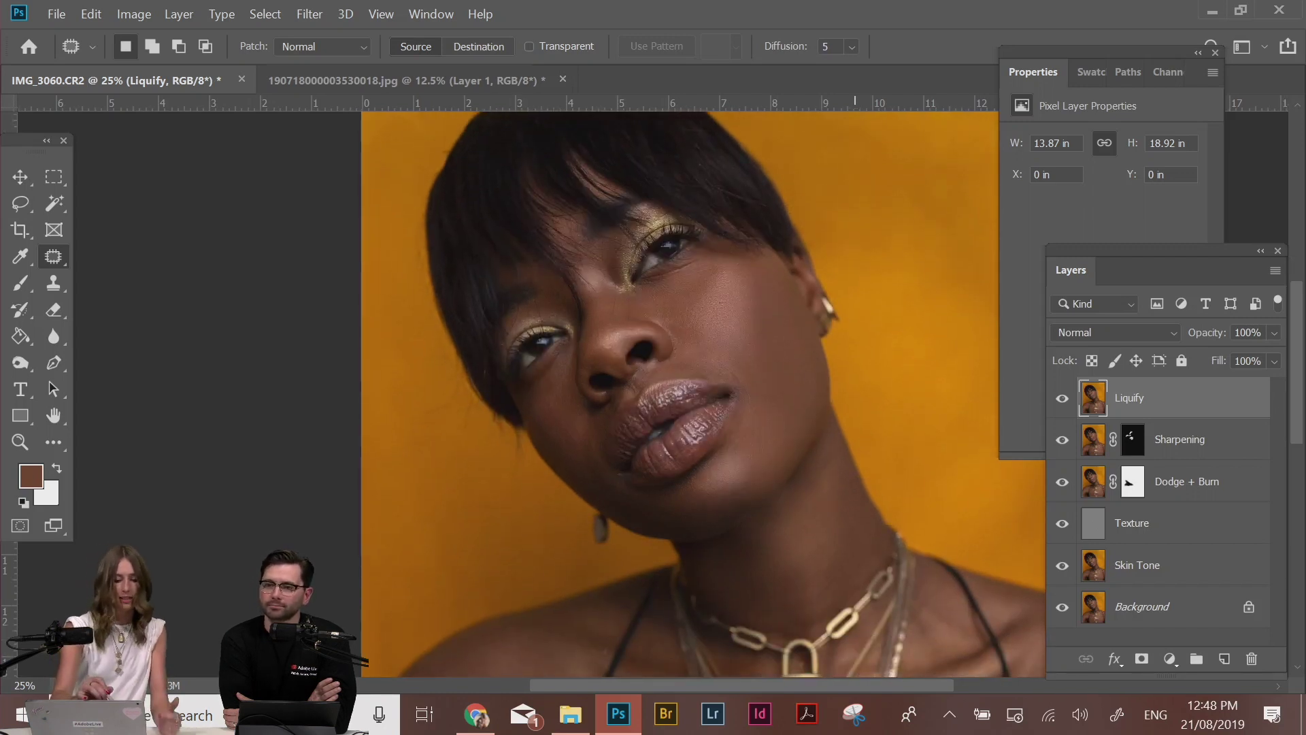
left_click(309, 14)
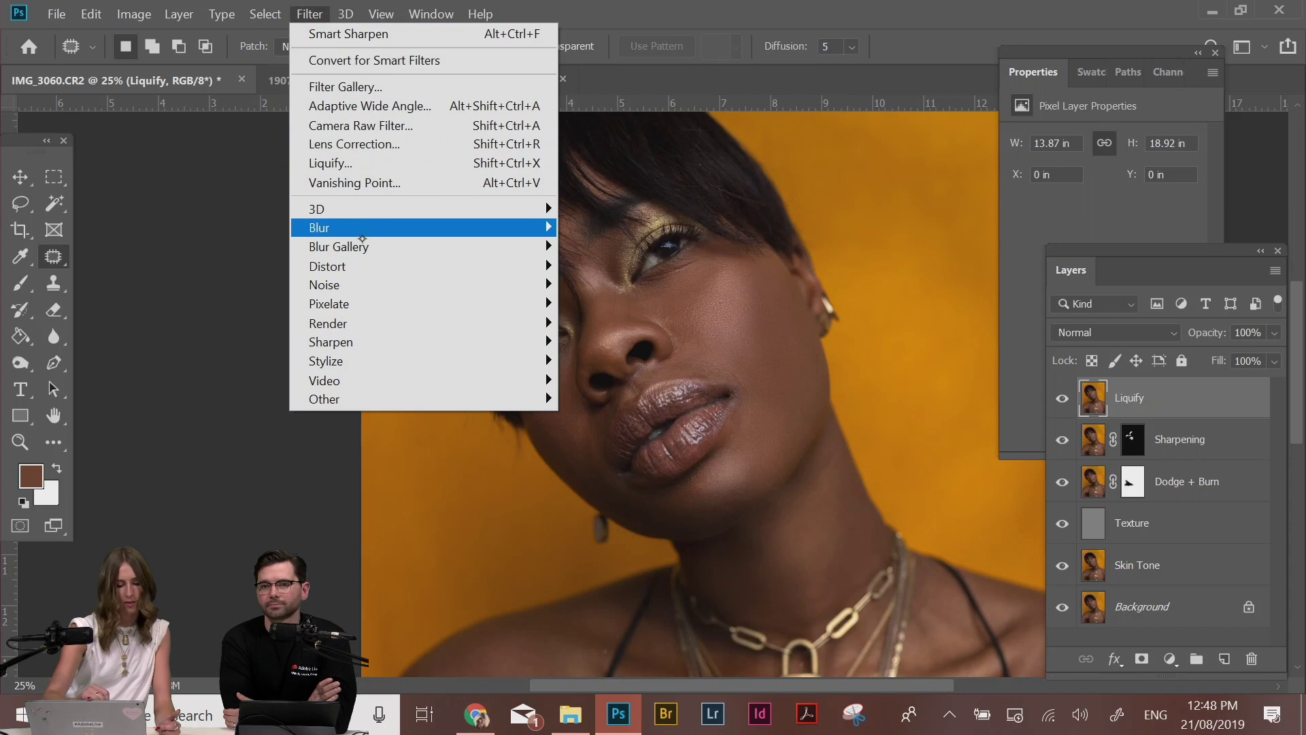
left_click(353, 163)
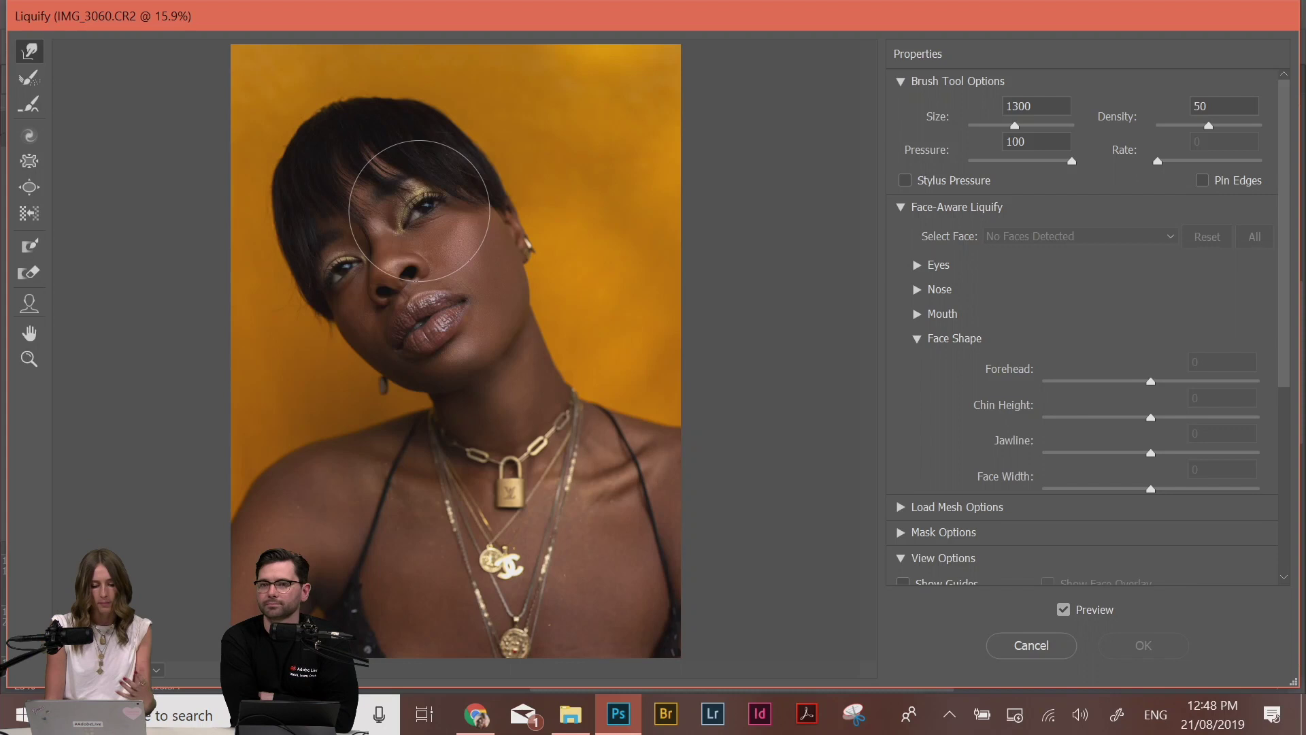
key("ctrl+plus")
key("ctrl+plus")
key("ctrl+plus")
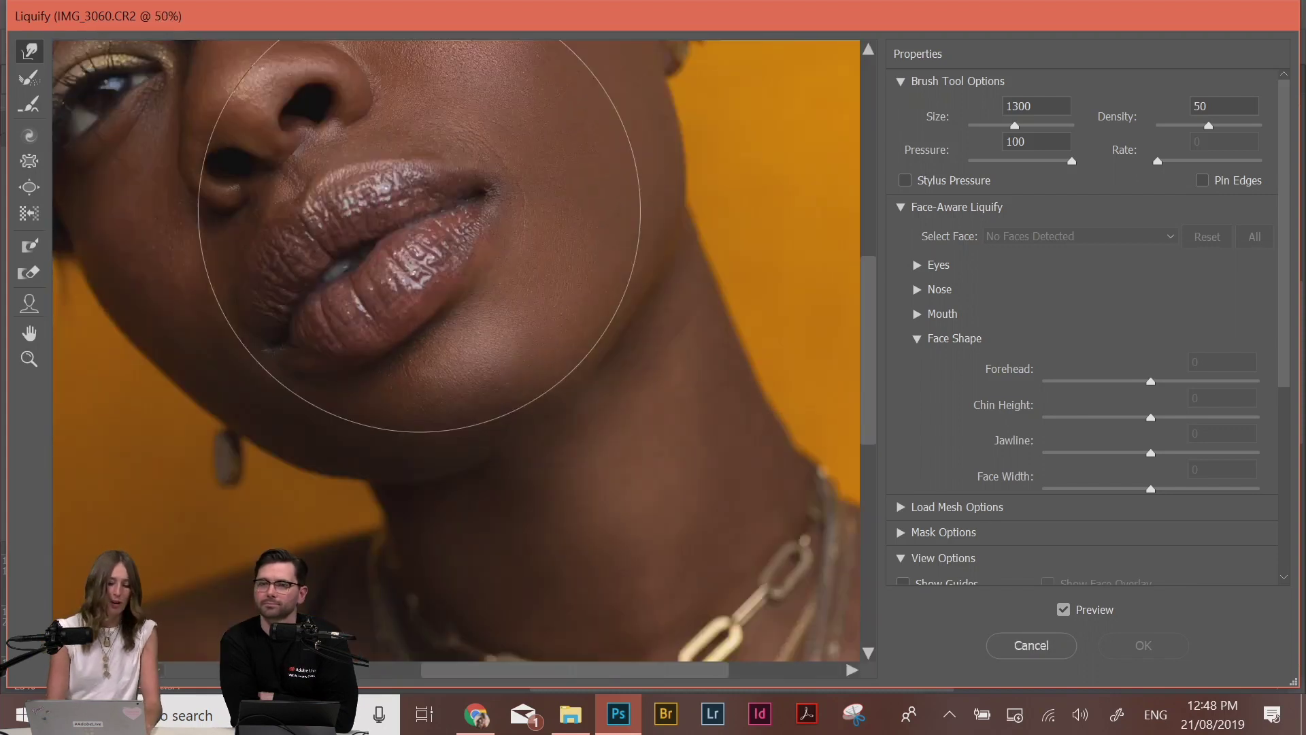
key("ctrl+minus")
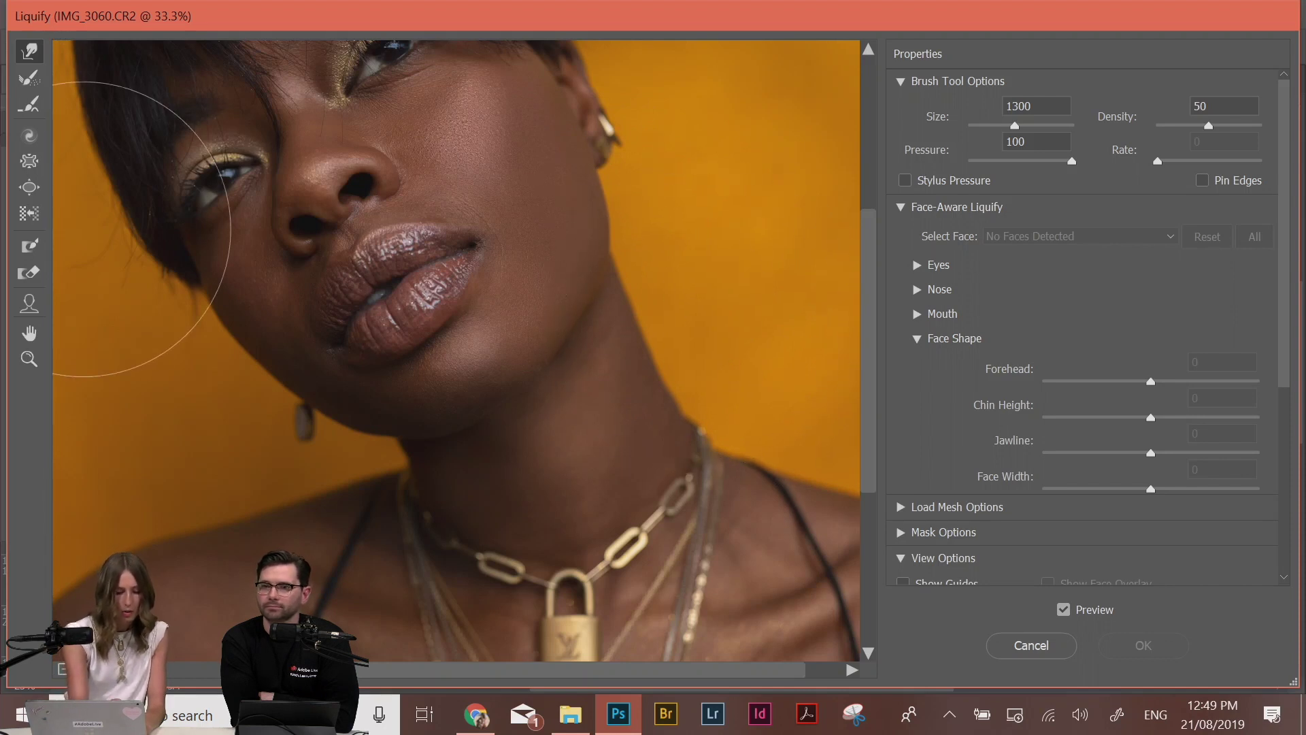
Freeze the chain choker and padlock with a size 200 Freeze Mask brush to protect them from warping
left_click(39, 252)
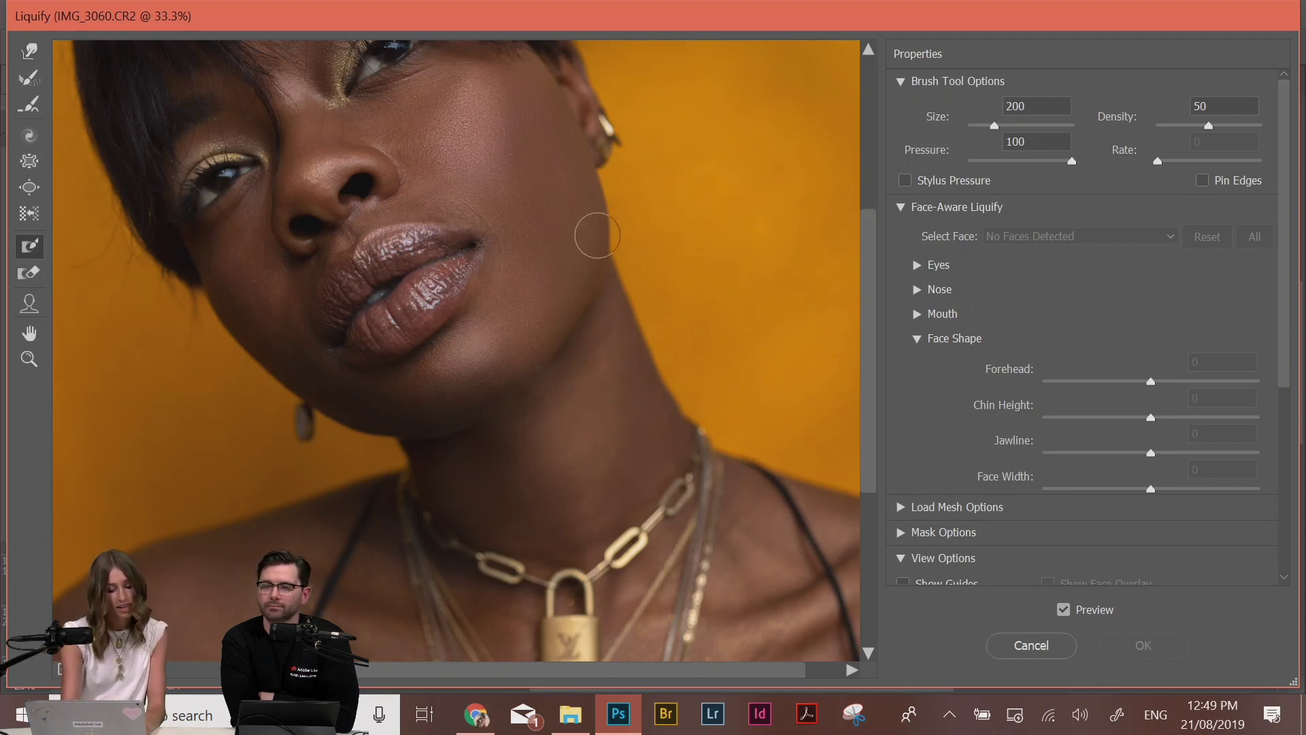
scroll(719, 326, "down", 3)
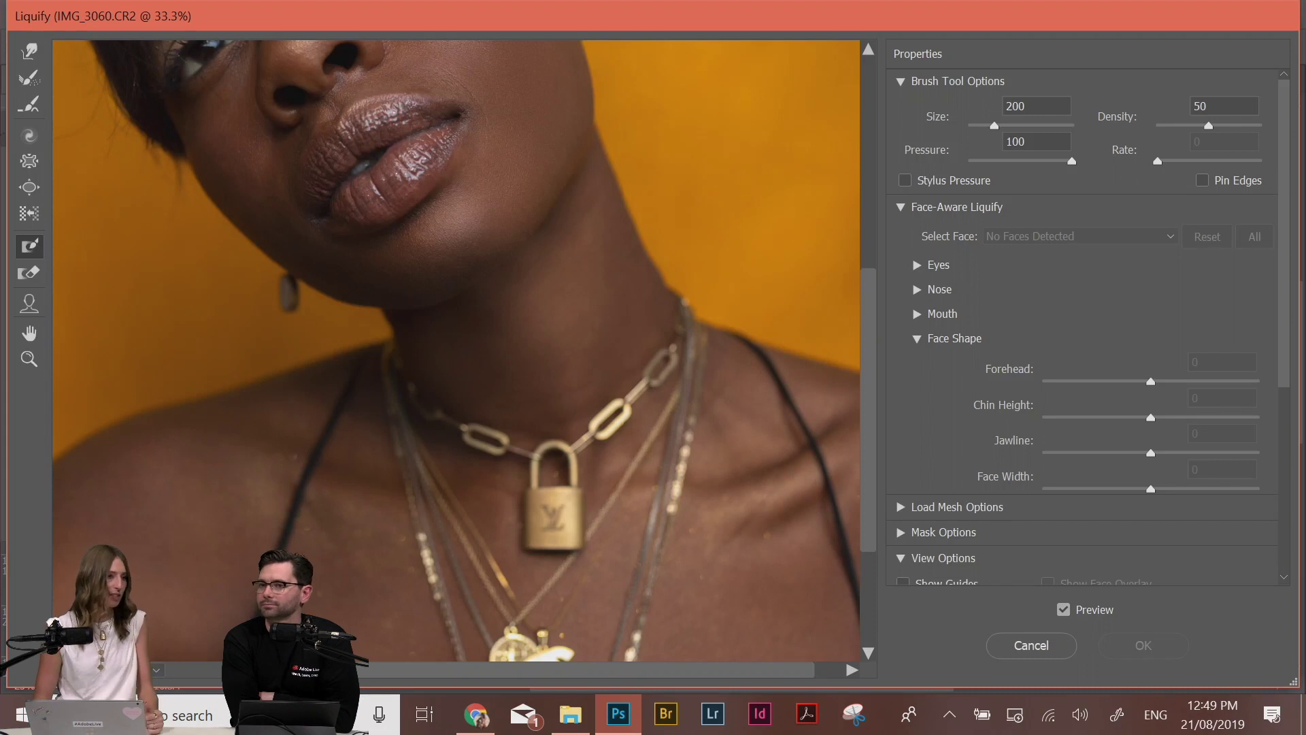
key("bracketright")
key("bracketright")
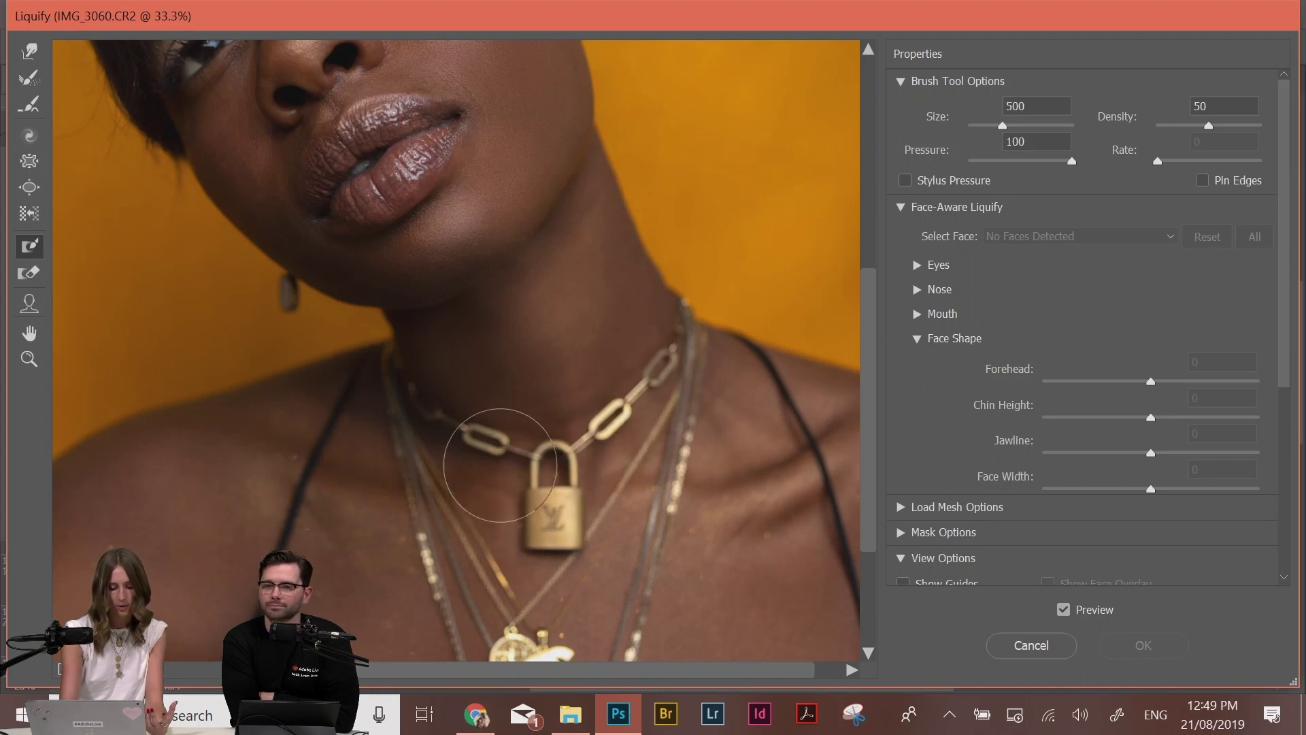
key("bracketleft")
key("bracketleft")
key("bracketleft")
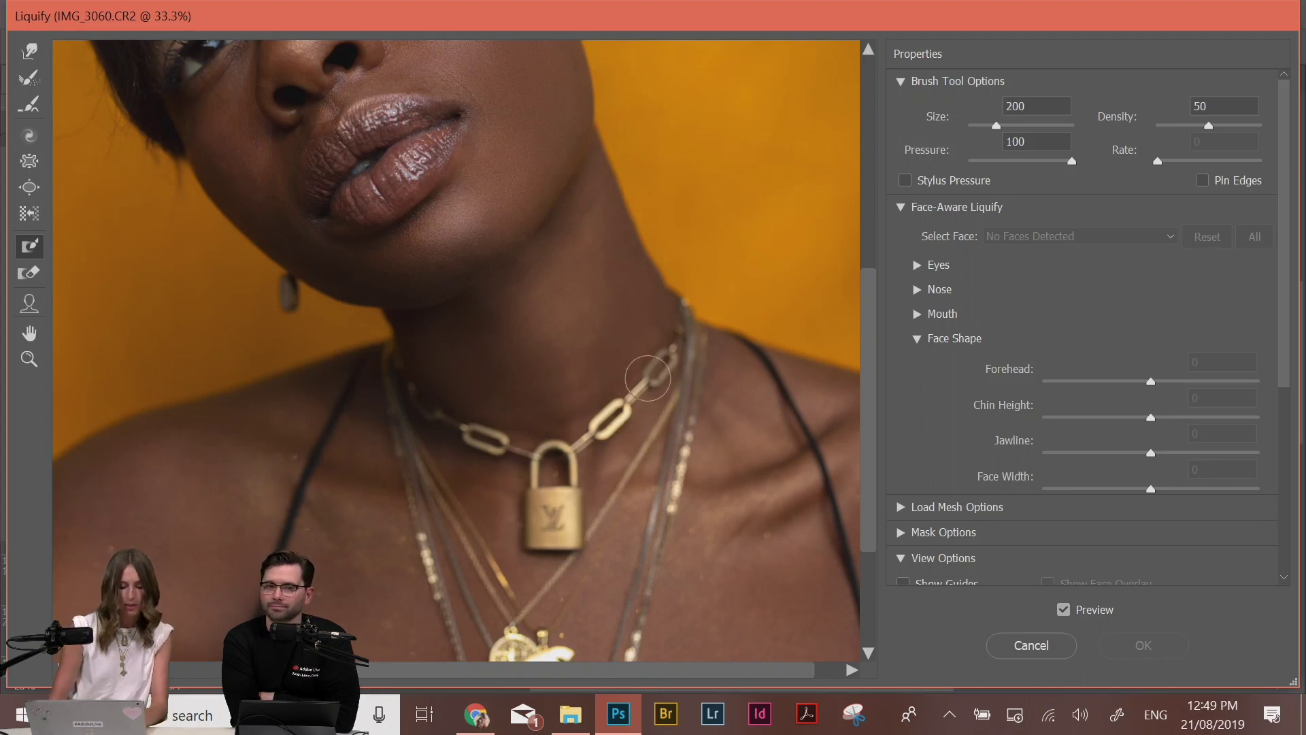
mouse_move(389, 355)
left_mouse_down()
mouse_move(451, 422)
mouse_move(562, 455)
mouse_move(663, 367)
mouse_move(680, 309)
mouse_move(658, 405)
mouse_move(559, 476)
mouse_move(534, 523)
left_mouse_up()
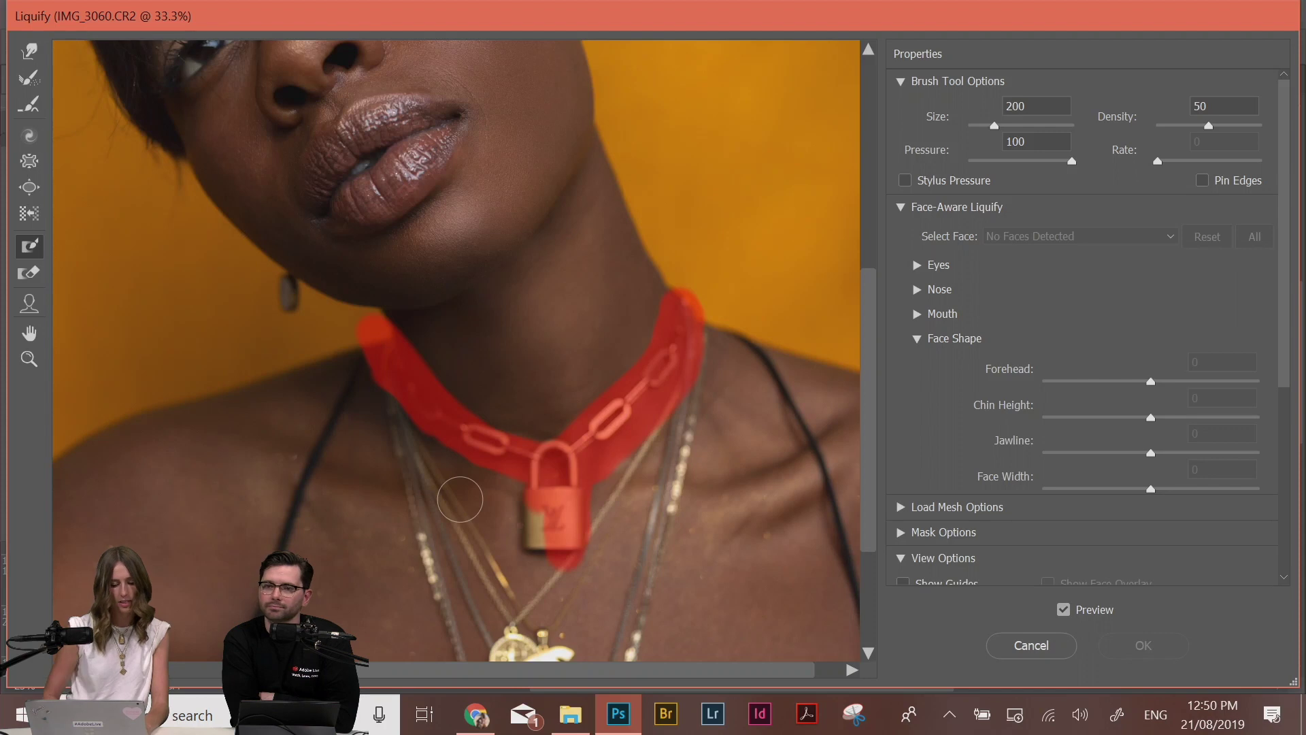
left_click(460, 491)
key("ctrl+1")
left_click(471, 480)
Thaw the mask spilling over the orange background and neck at the choker's upper end using a size 40 brush
key("d")
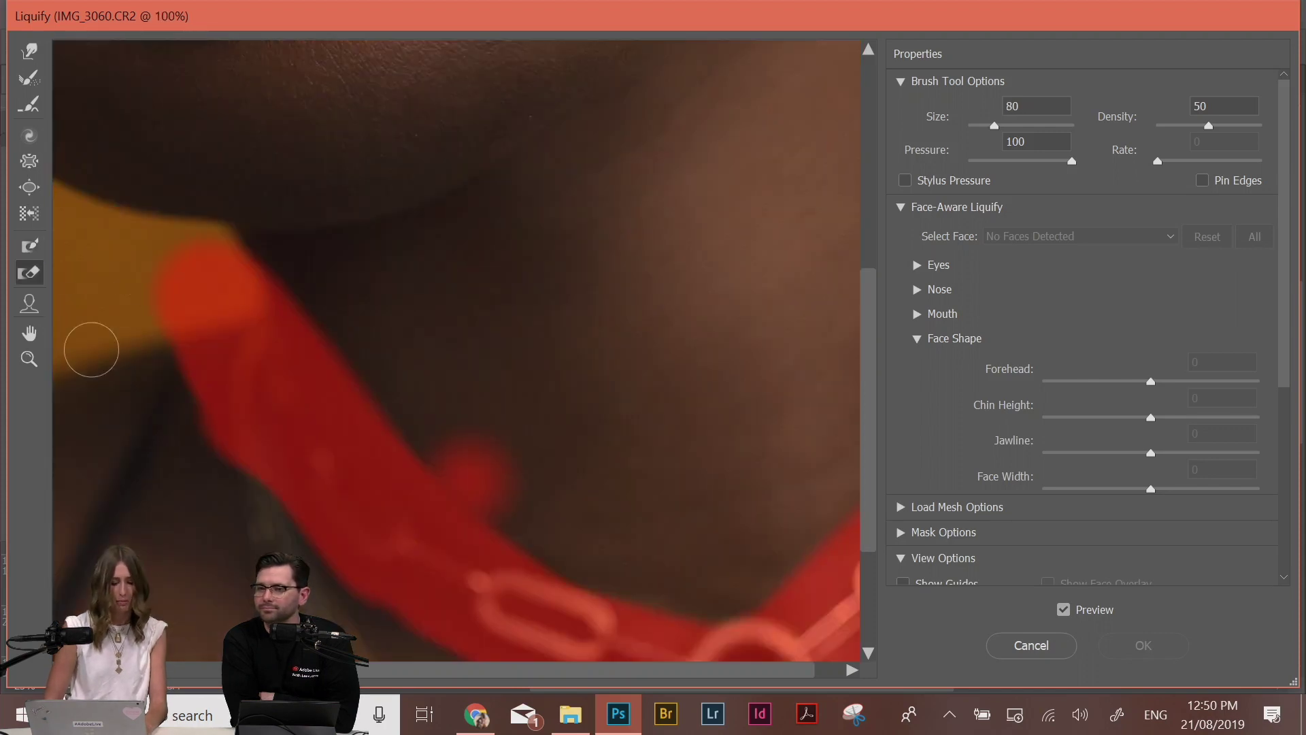
key("bracketleft")
key("bracketleft")
key("bracketleft")
key("bracketleft")
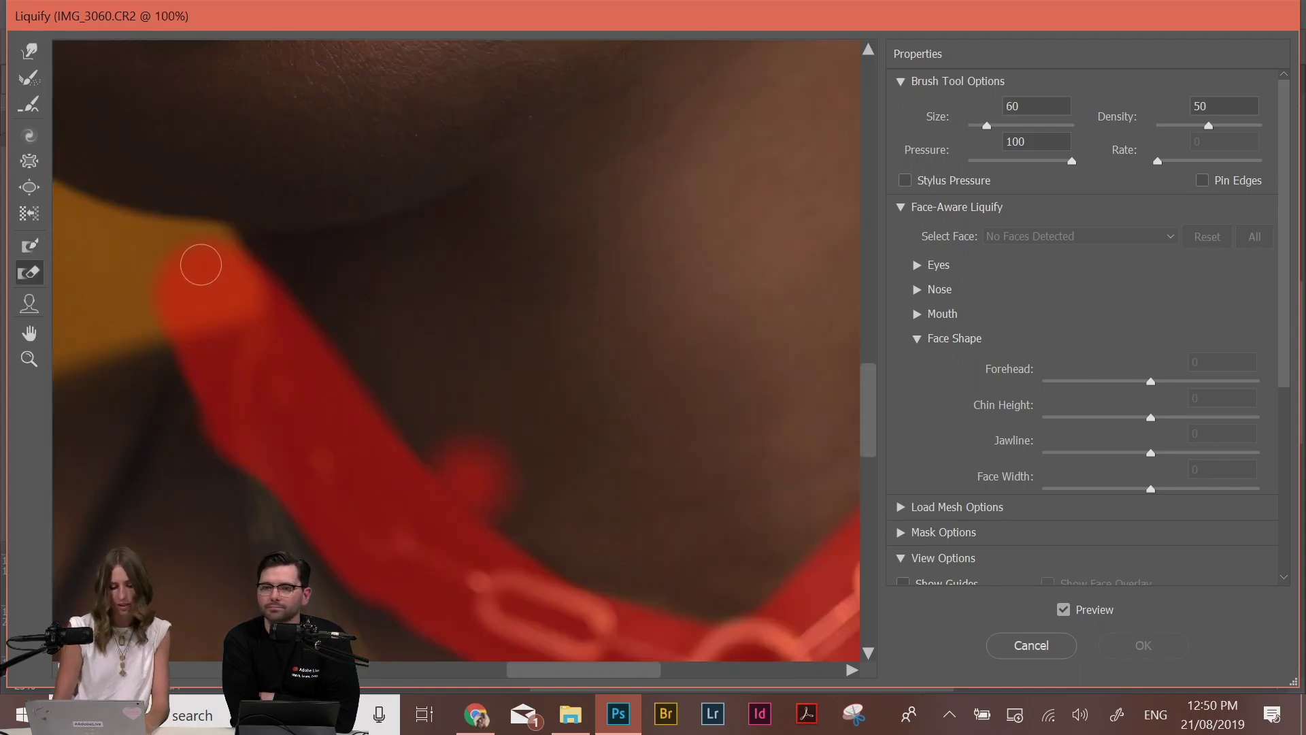
mouse_move(227, 282)
left_mouse_down()
mouse_move(224, 247)
mouse_move(241, 299)
left_mouse_up()
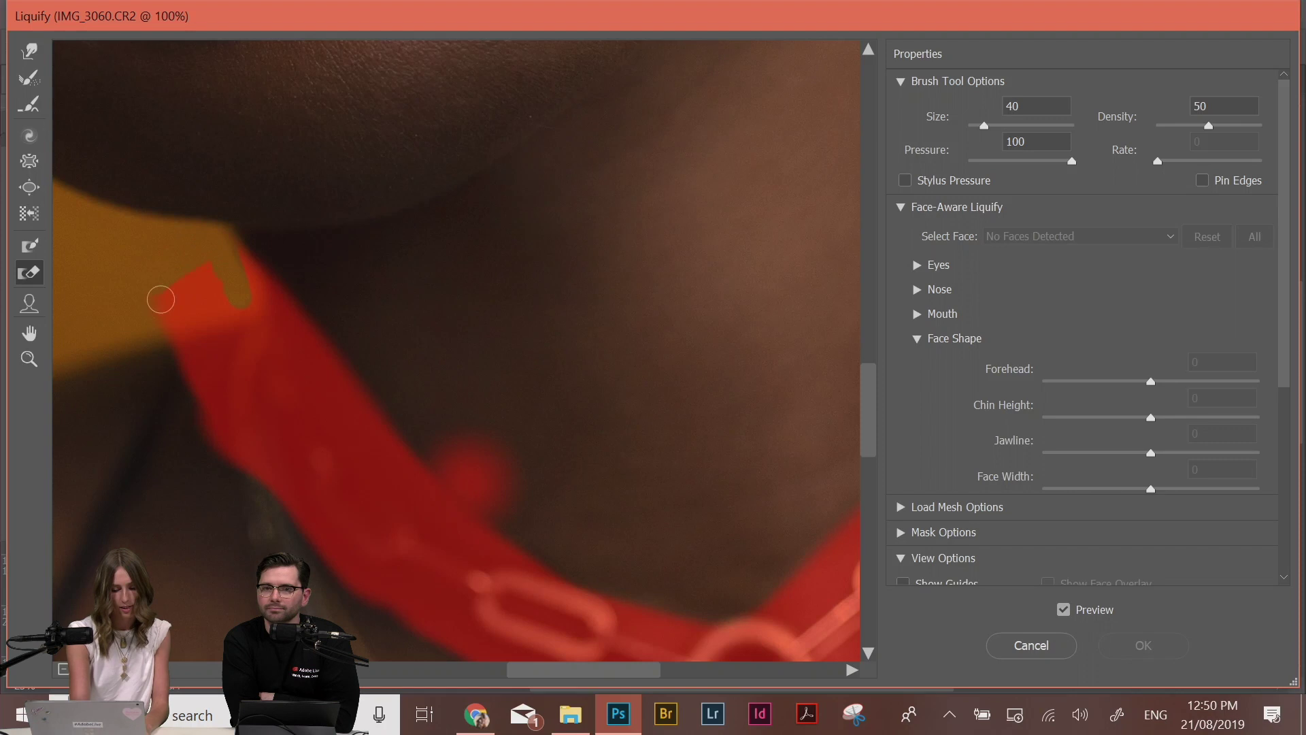
mouse_move(241, 258)
left_mouse_down()
mouse_move(160, 300)
mouse_move(268, 266)
mouse_move(157, 323)
mouse_move(281, 283)
mouse_move(156, 329)
mouse_move(251, 302)
left_mouse_up()
mouse_move(321, 279)
left_mouse_down()
mouse_move(134, 325)
mouse_move(313, 271)
left_mouse_up()
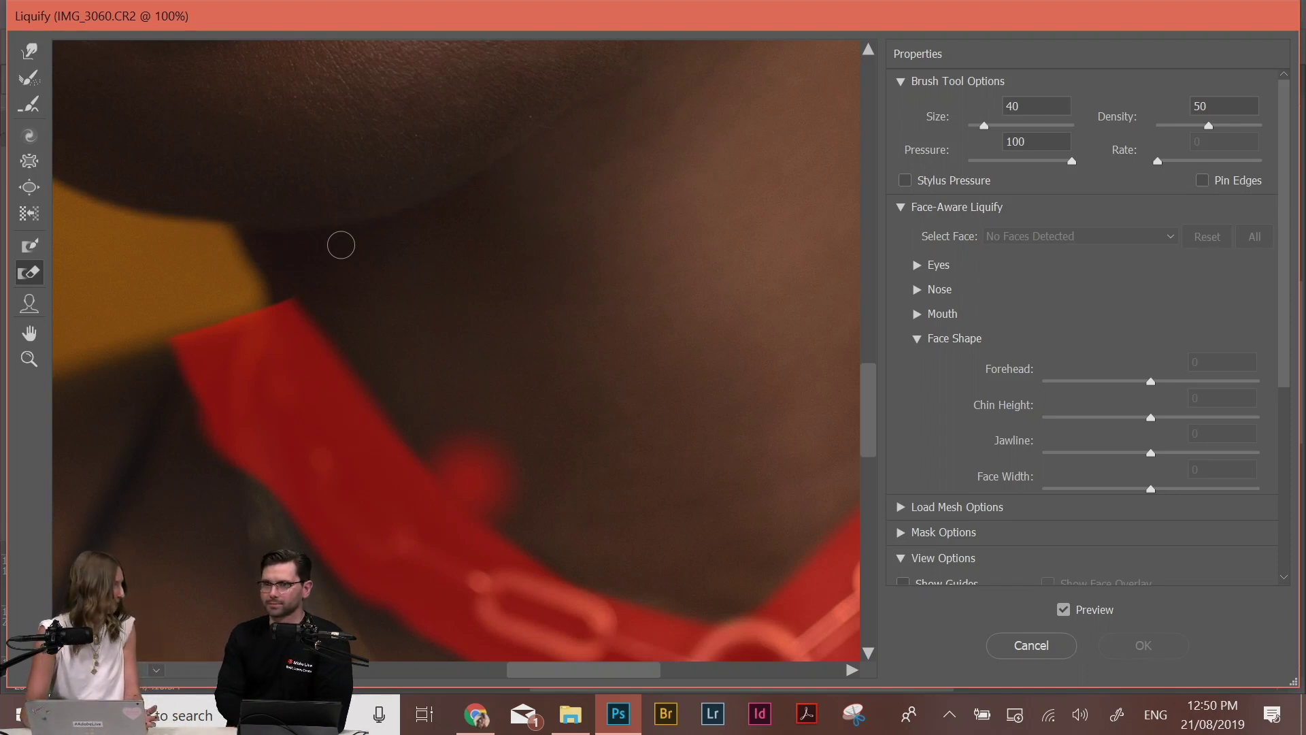
Try the Forward Warp tool at size 1600 on the neck edge facing the open orange background
key("ctrl+0")
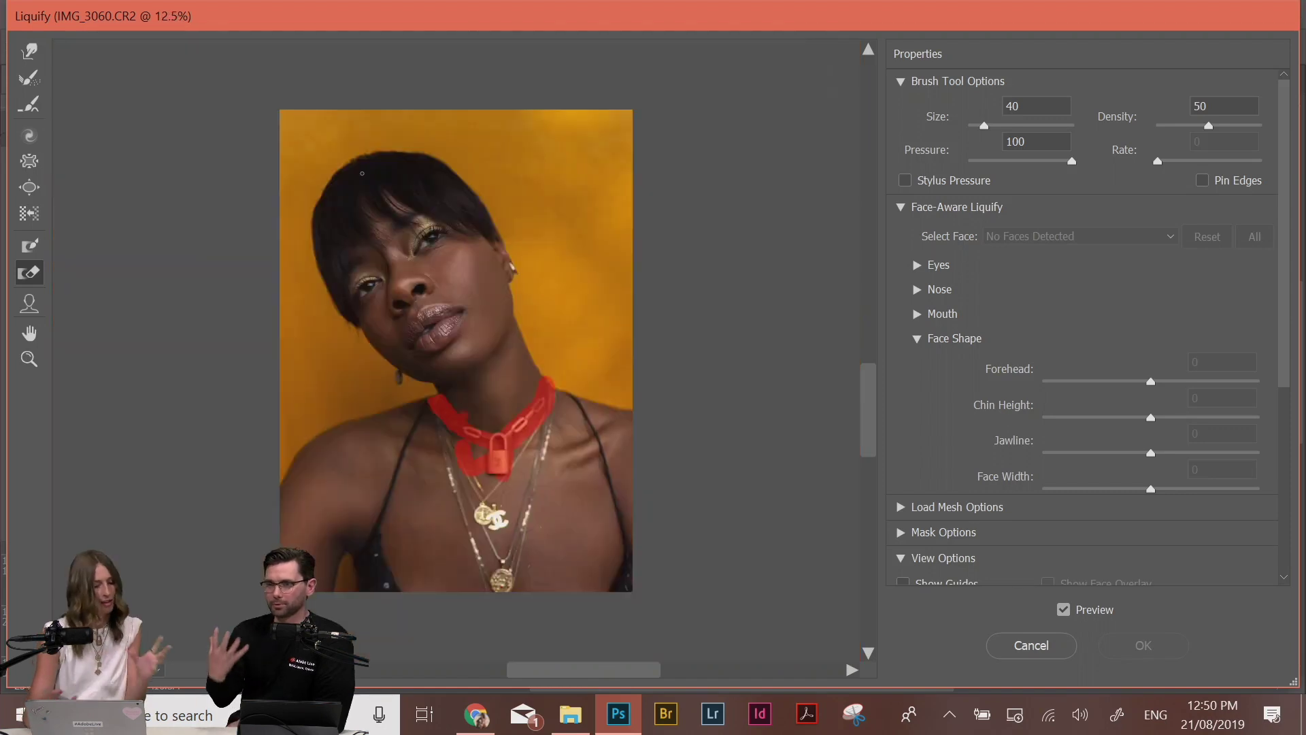
left_click(29, 51)
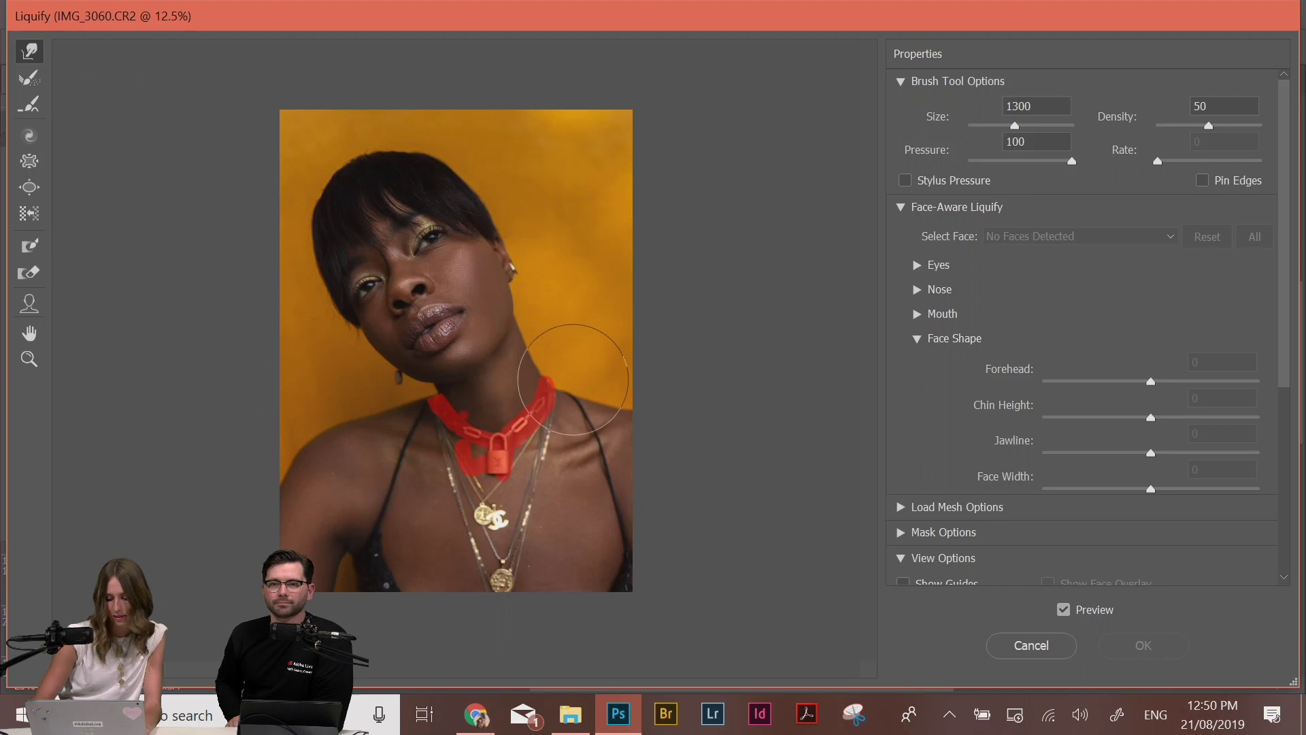
key("bracketright")
key("bracketright")
key("bracketright")
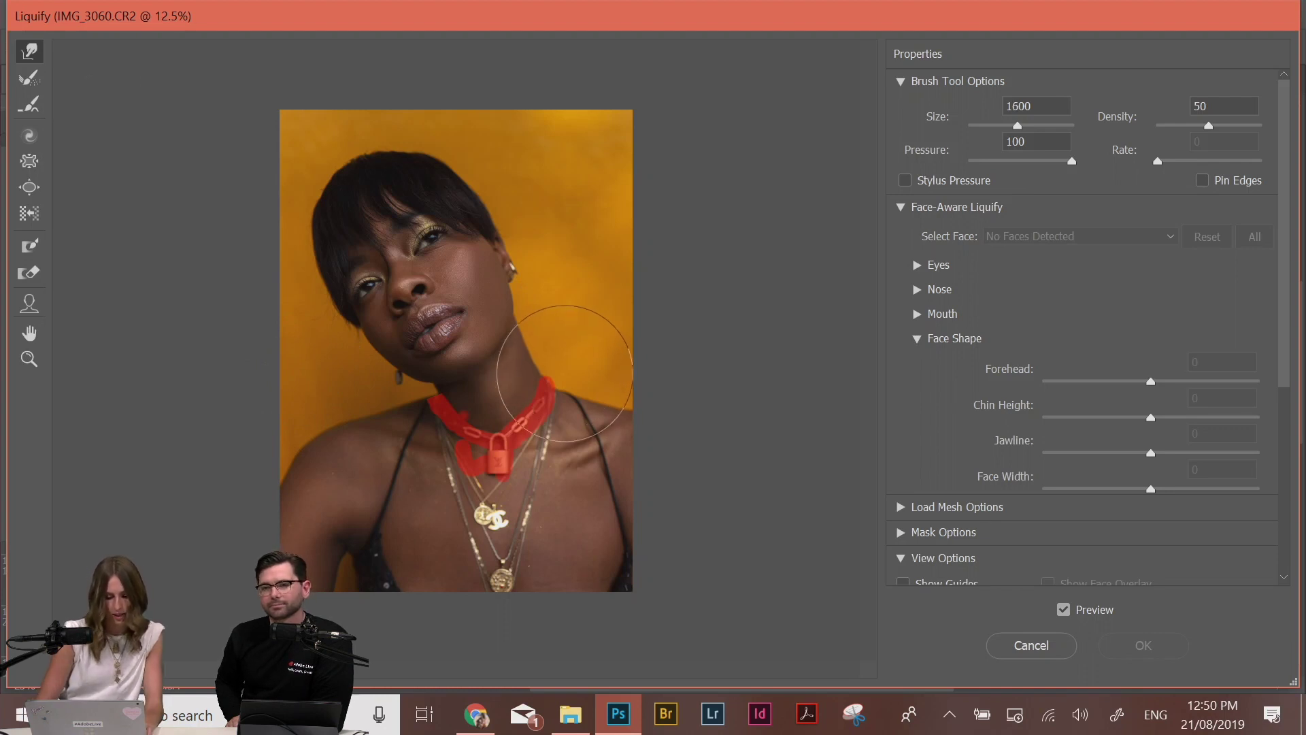
left_click(549, 359)
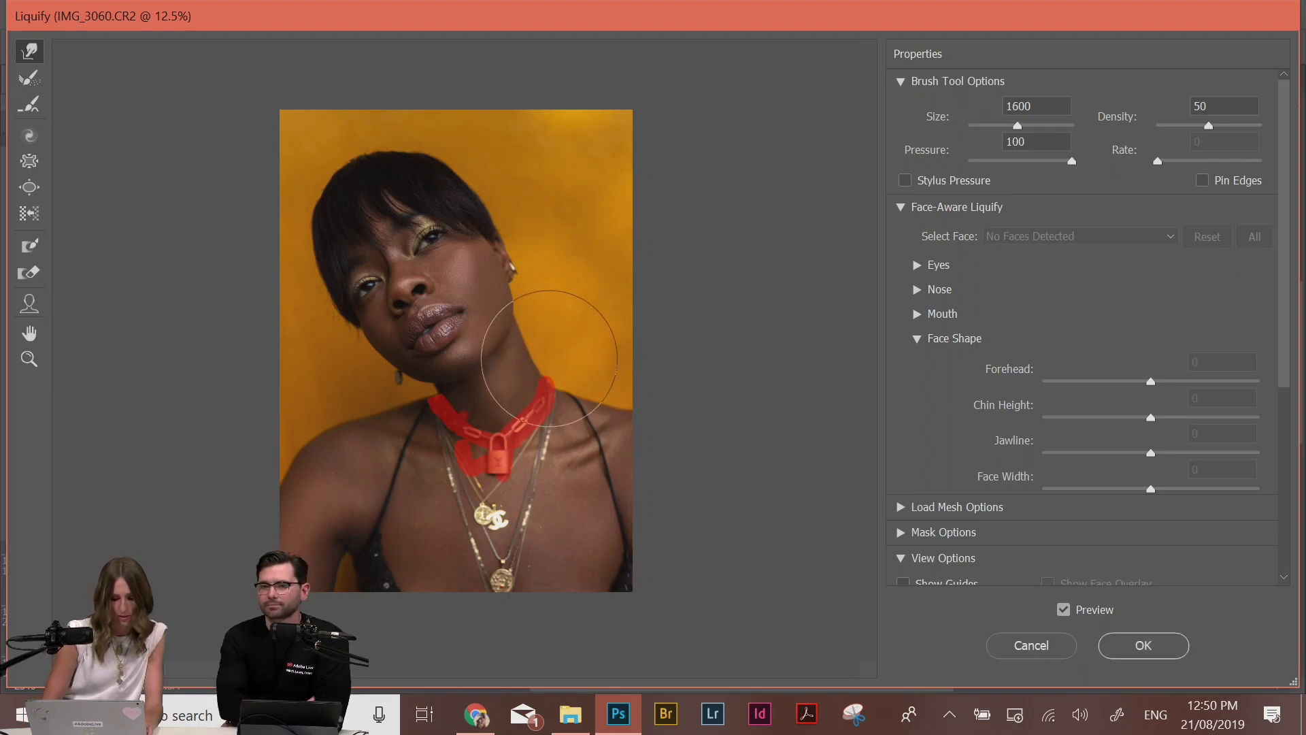
Set the Forward Warp brush to size 200 for close work on the neck edge just above the frozen choker
scroll(550, 360, "up", 1)
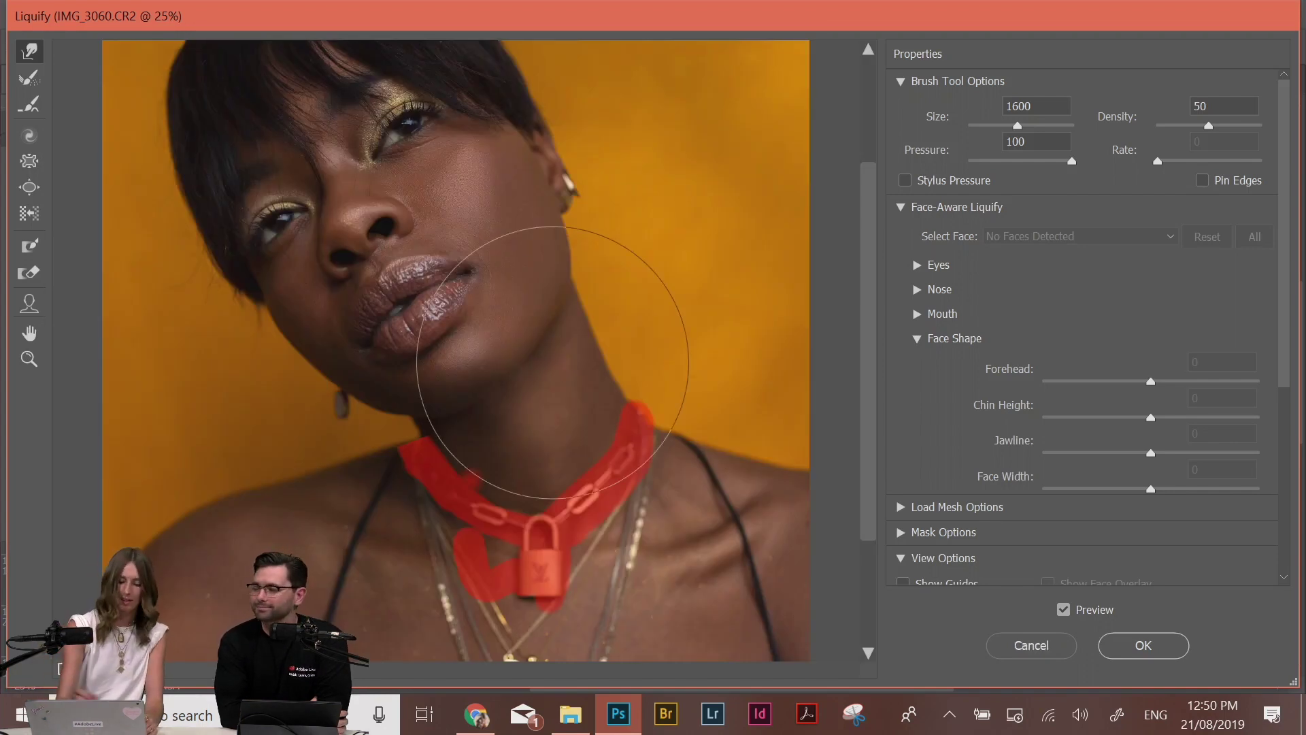
key("bracketleft")
key("bracketleft")
key("bracketleft")
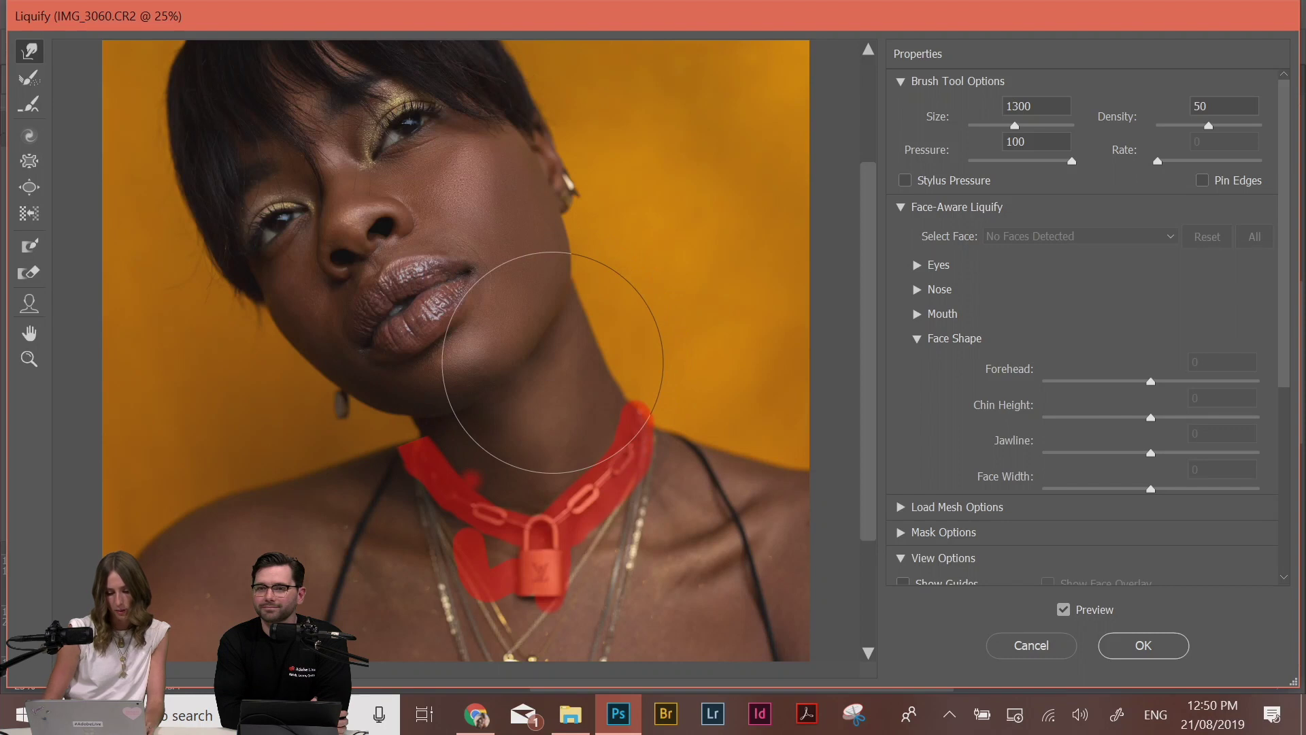
scroll(616, 343, "up", 1)
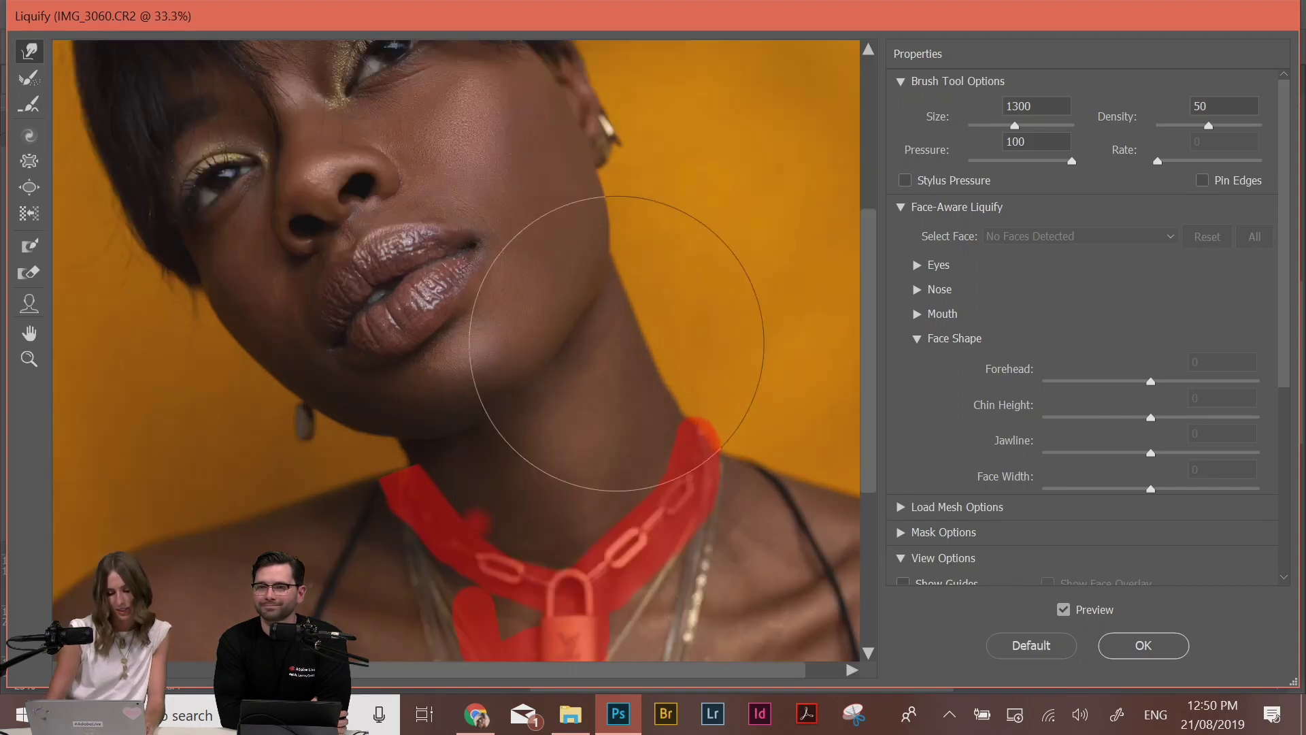
scroll(615, 341, "up", 2)
scroll(602, 340, "down", 1)
mouse_move(825, 338)
left_mouse_down()
mouse_move(519, 374)
mouse_move(481, 408)
left_mouse_up()
key("bracketleft")
key("bracketleft")
key("bracketleft")
key("bracketleft")
key("bracketleft")
key("bracketleft")
key("bracketleft")
key("bracketleft")
key("bracketleft")
key("bracketleft")
key("bracketleft")
key("bracketleft")
key("bracketleft")
key("bracketleft")
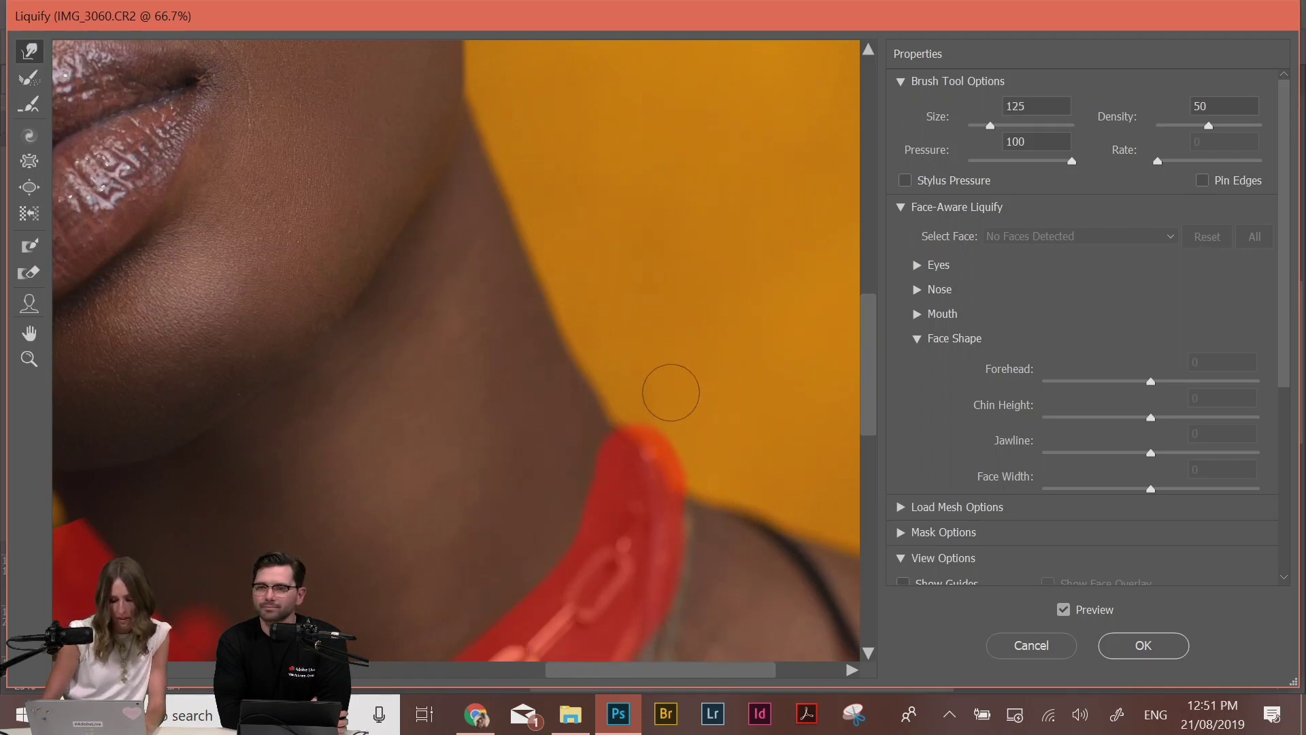
key("bracketright")
key("bracketright")
key("bracketright")
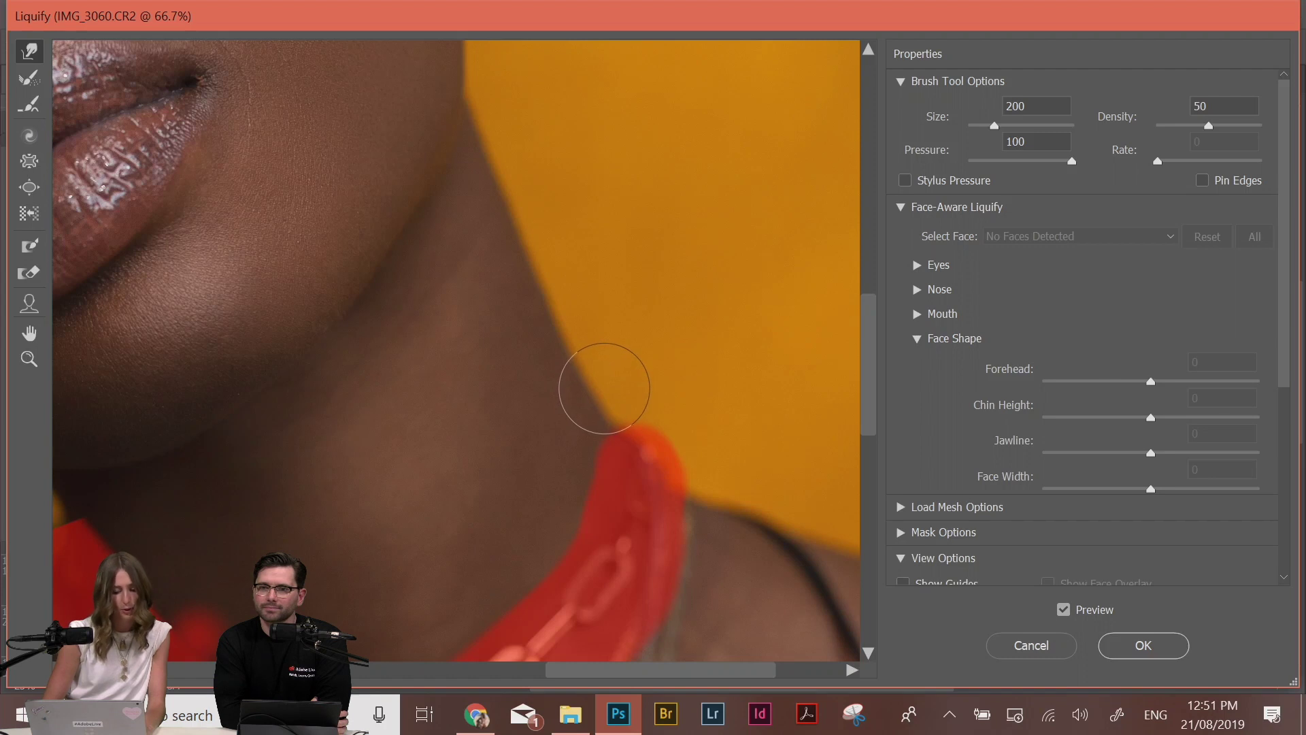
Enlarge the Forward Warp brush to size 1100 to cover the neck edge between jaw and choker
key("ctrl+minus")
key("ctrl+minus")
key("bracketright")
key("bracketright")
key("bracketright")
key("bracketright")
key("bracketright")
key("bracketright")
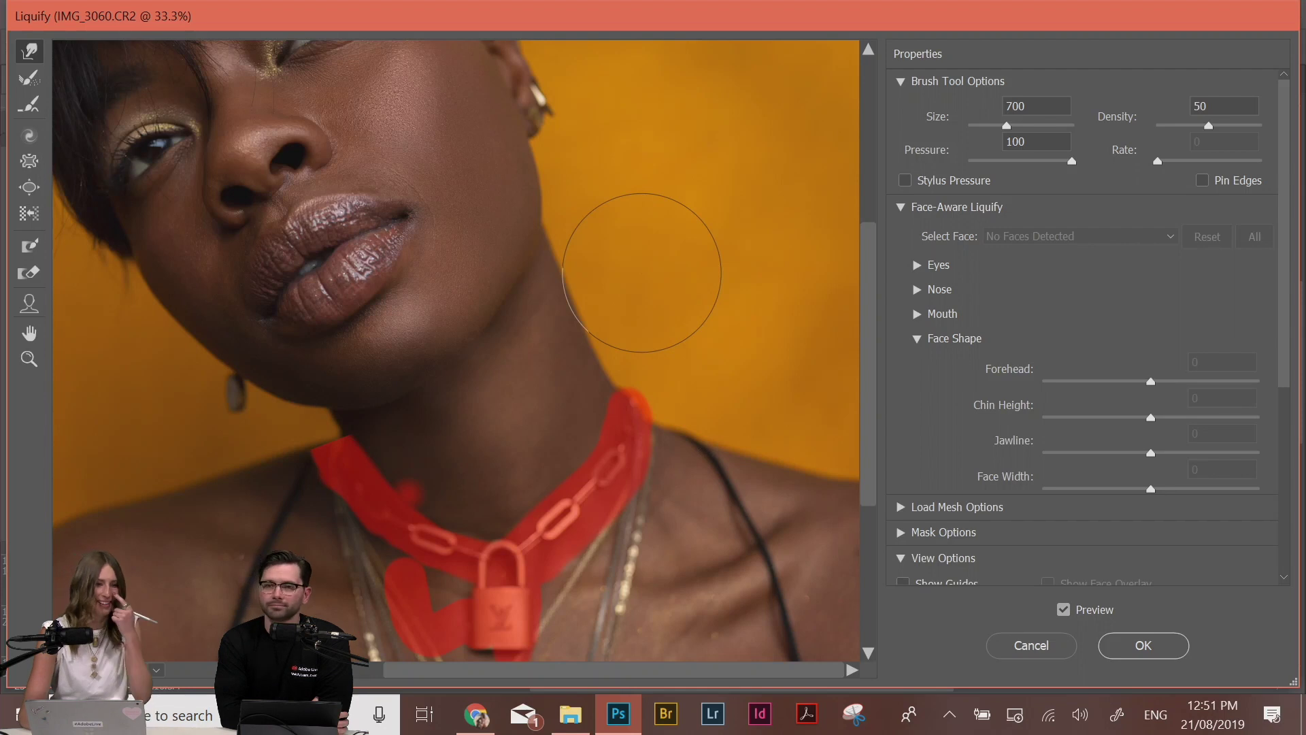
key("bracketright")
key("bracketright")
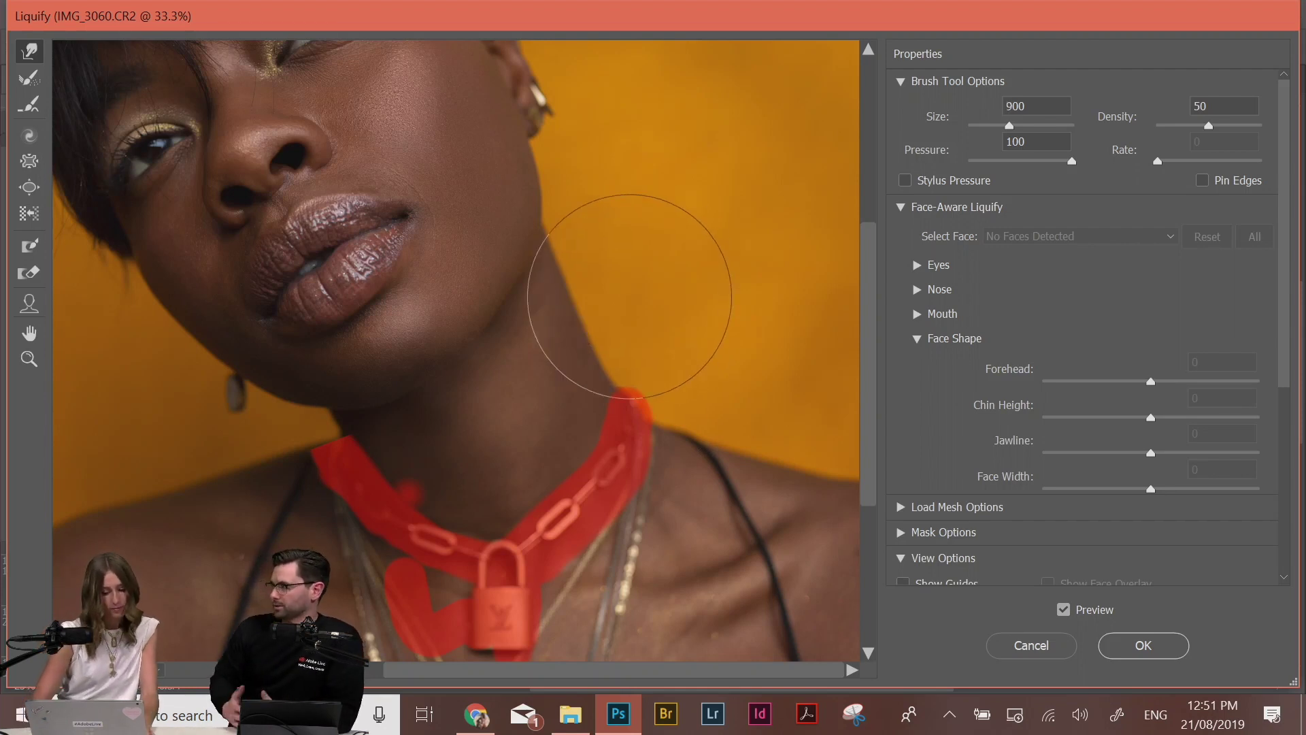
key("bracketright")
key("bracketright")
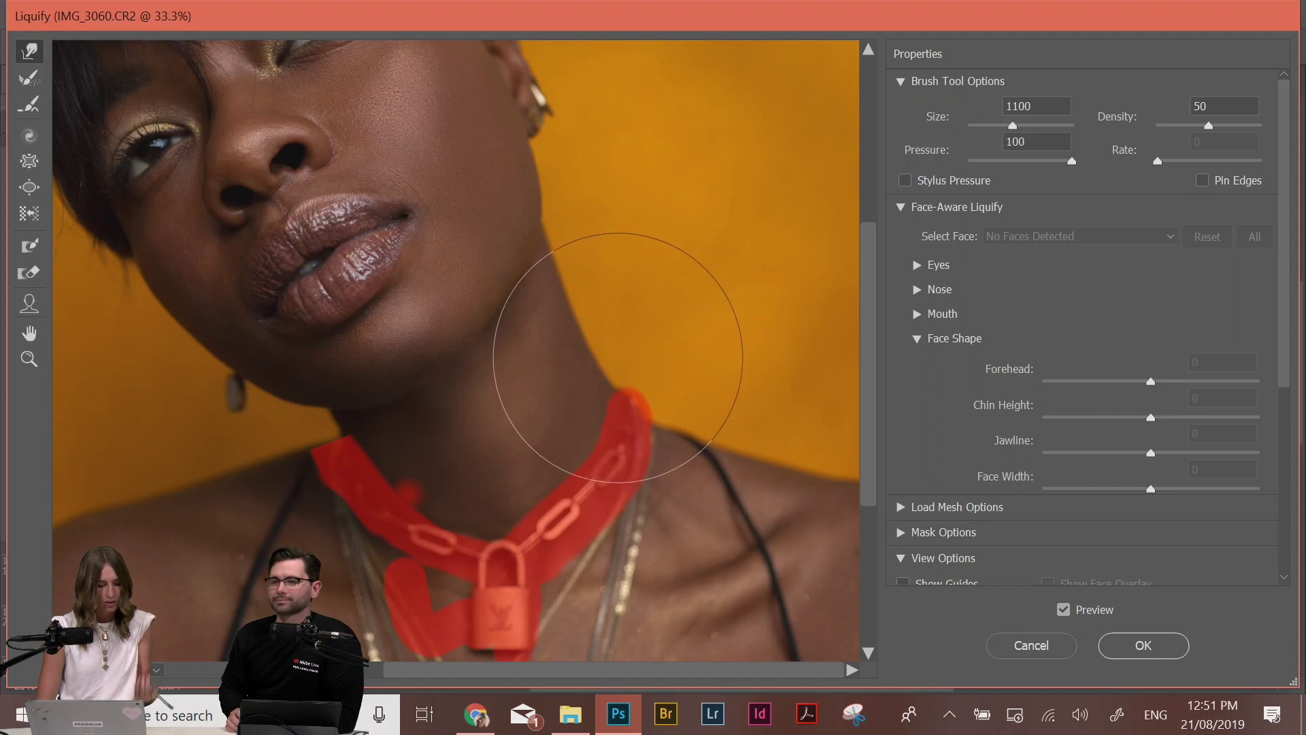
Try pushing the neck inward below the dangling earring with a size 1600 Forward Warp brush, and discard the Liquify changes
key("ctrl+minus")
key("bracketright")
key("bracketright")
key("bracketright")
key("bracketright")
key("bracketright")
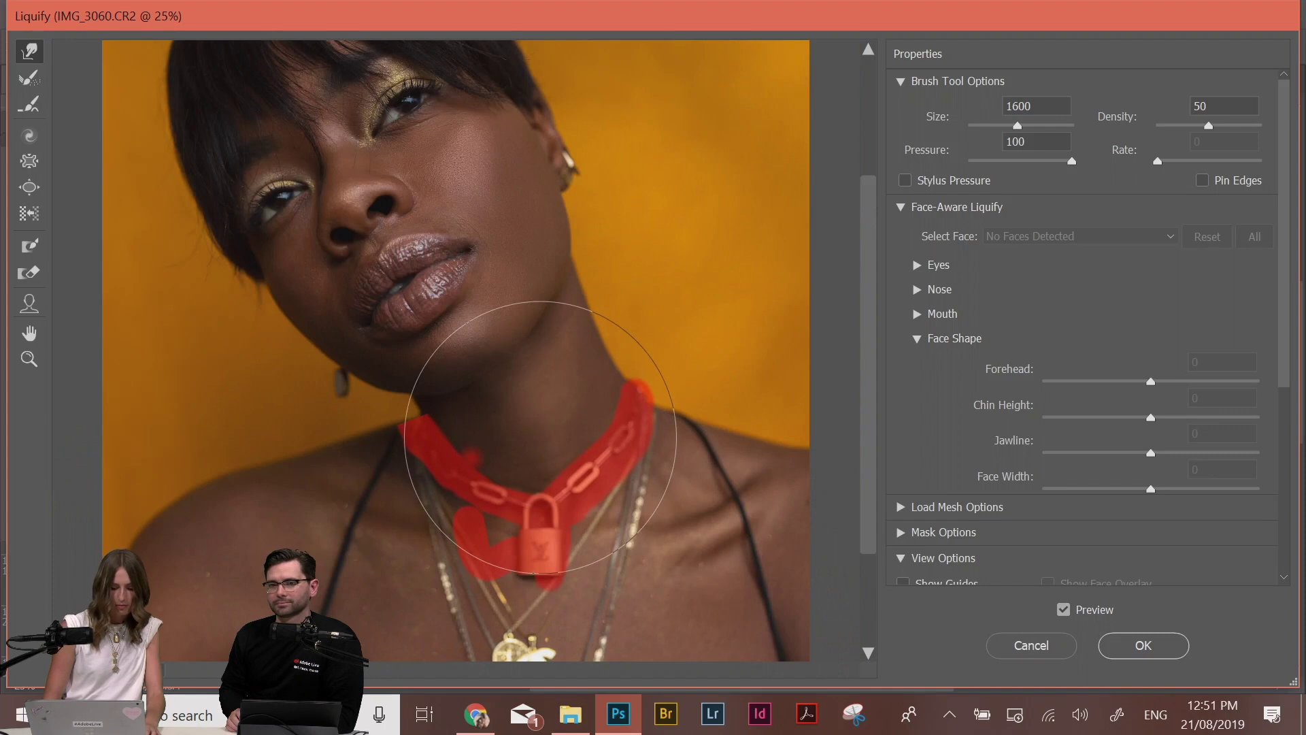
left_click_drag(532, 456, 528, 428)
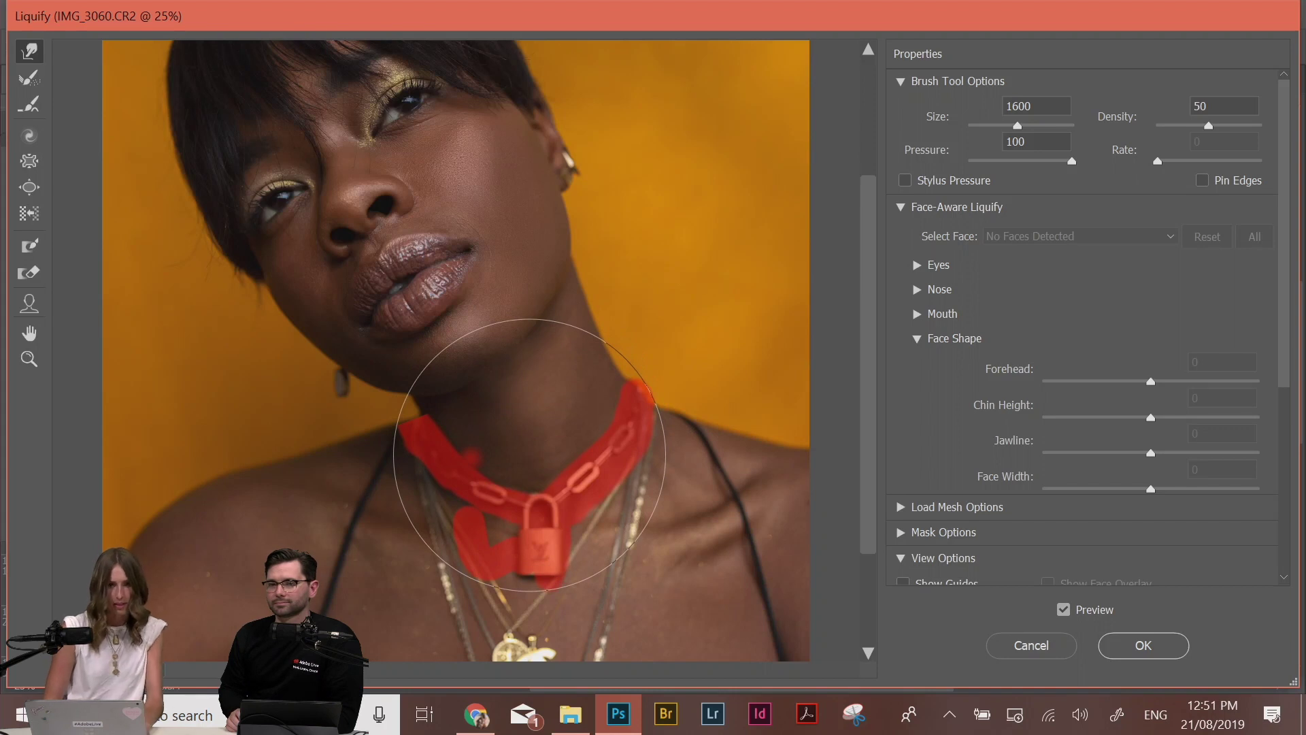
left_click_drag(400, 420, 477, 412)
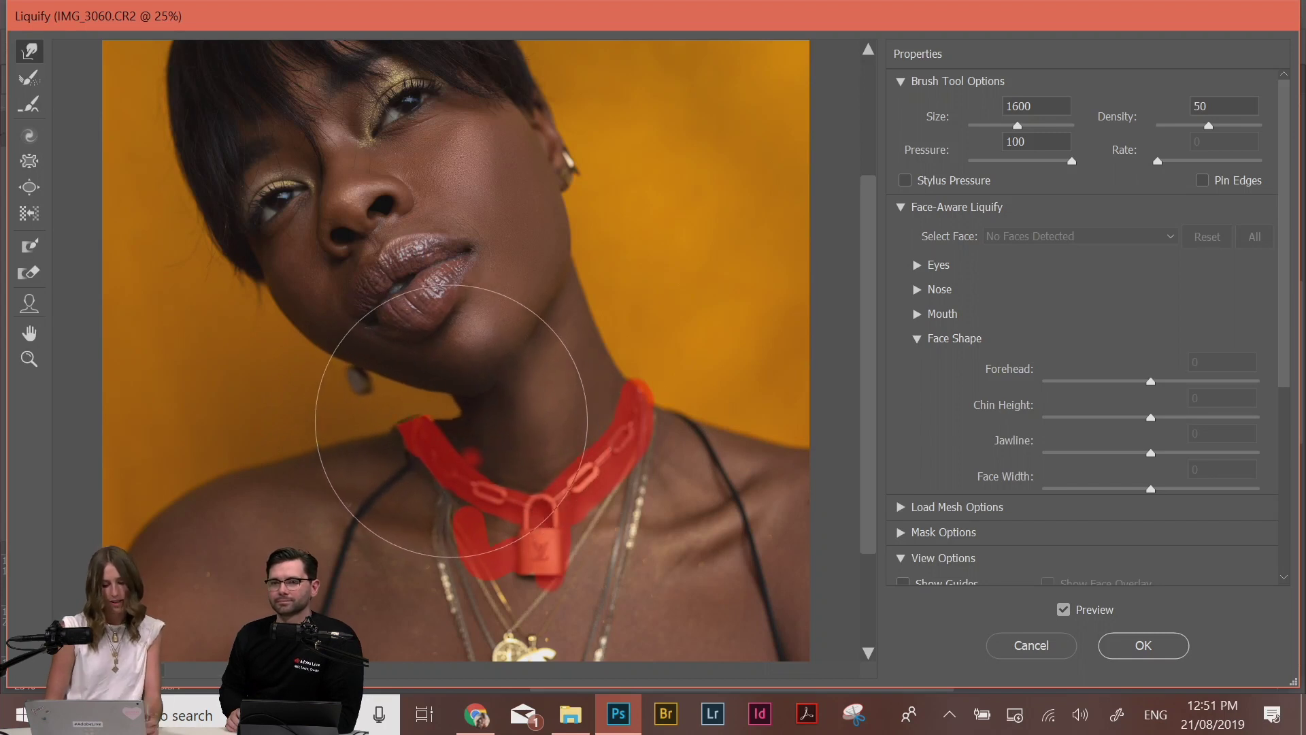
left_click(1020, 654)
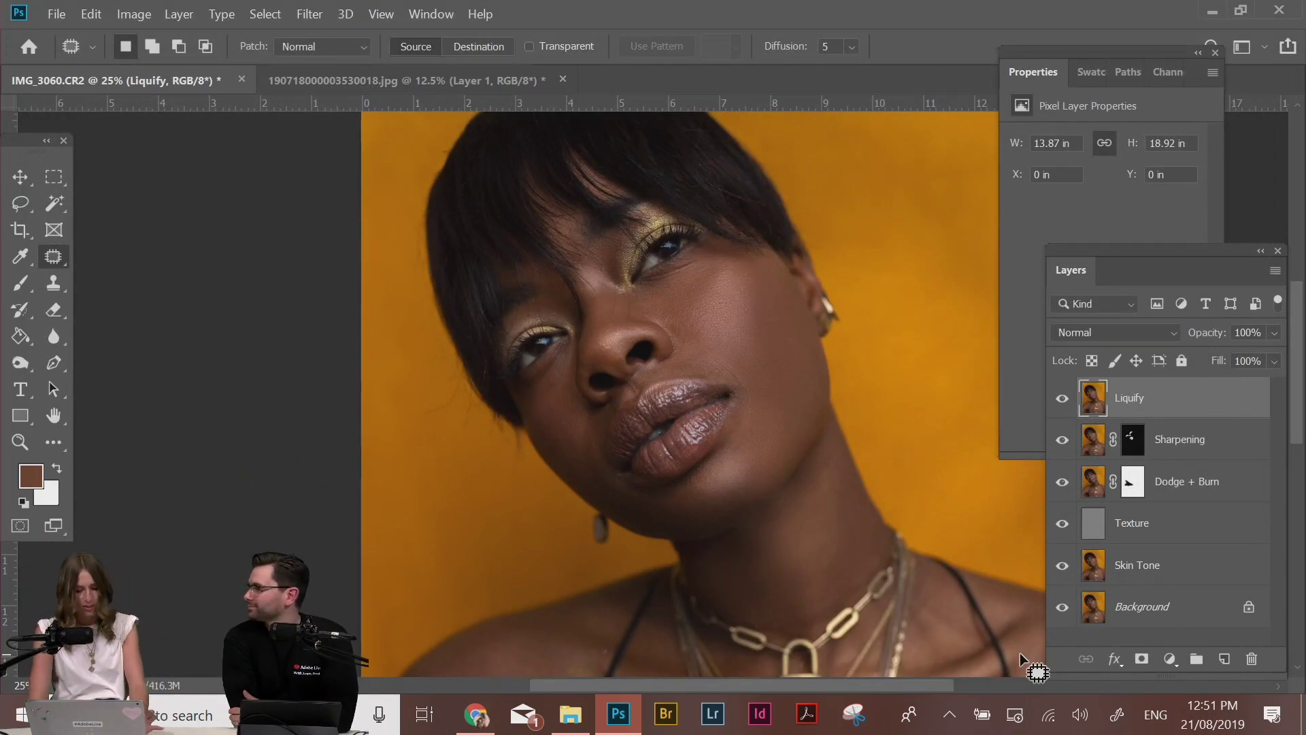
key("ctrl+minus")
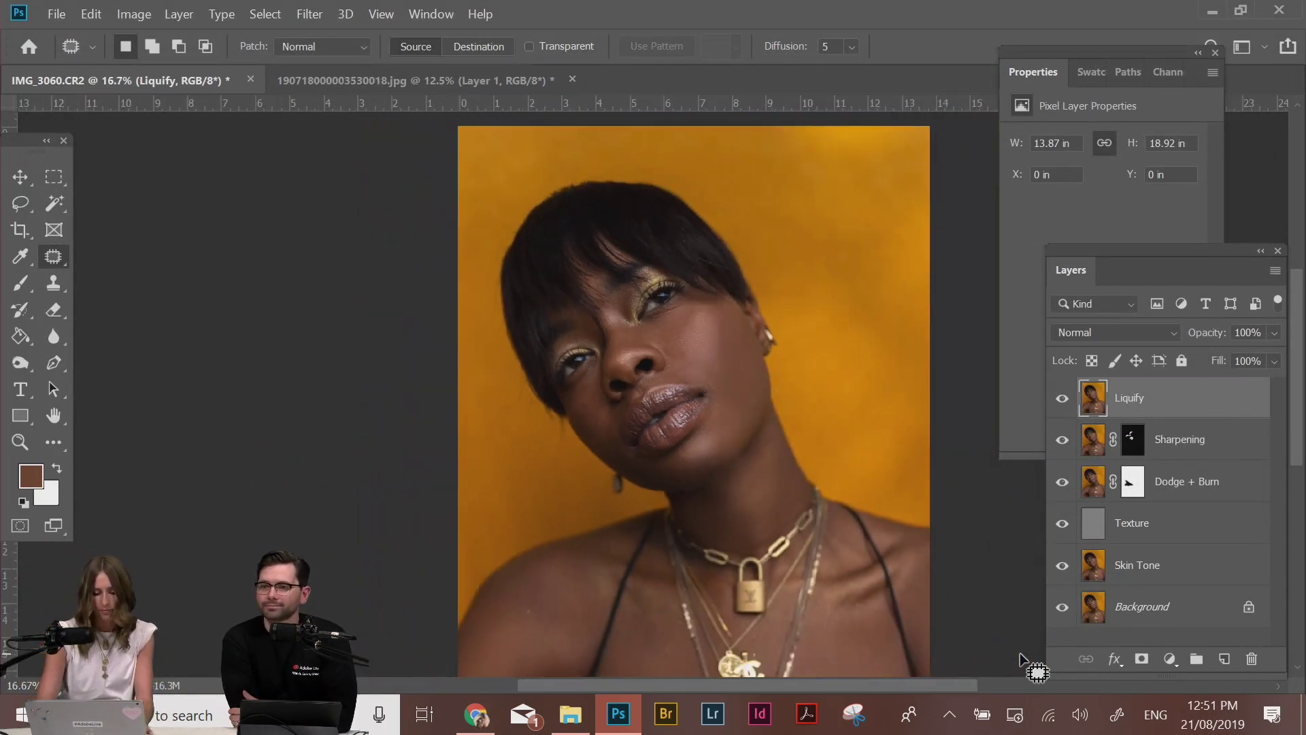
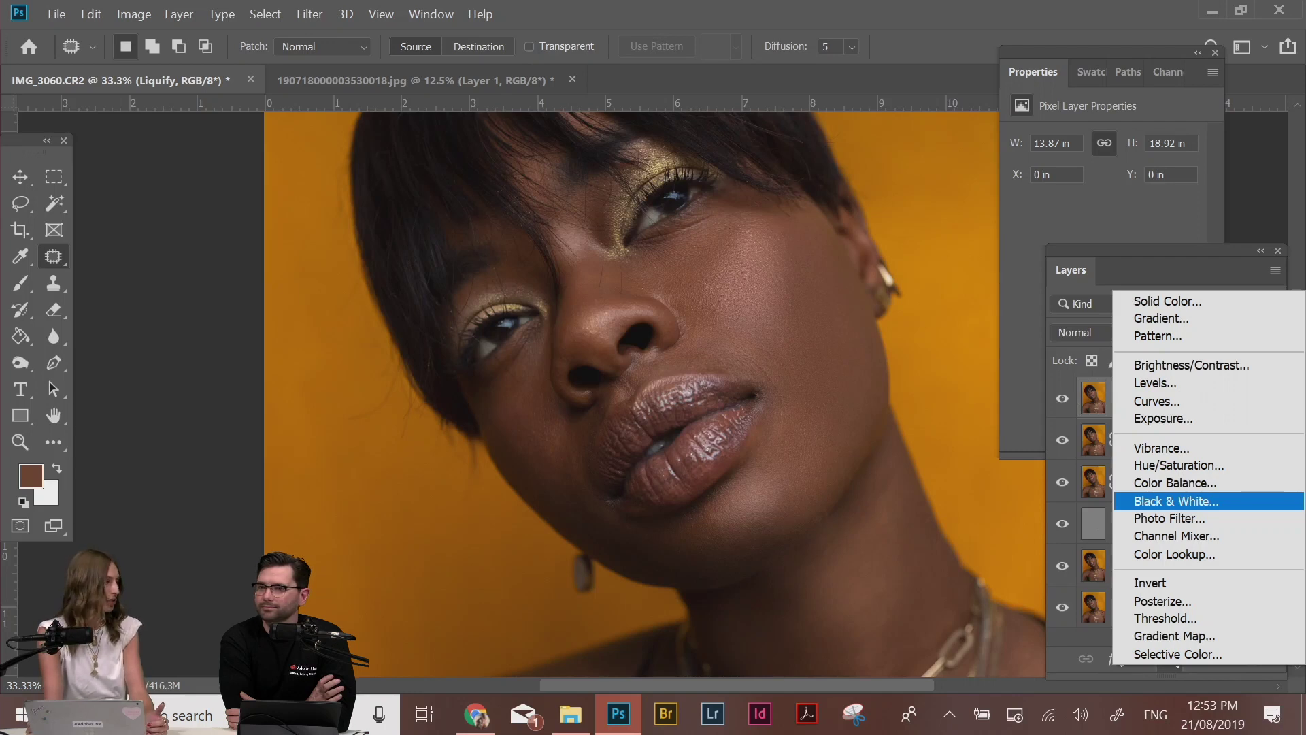
Duplicate the Liquify layer without adding an adjustment layer, and rename the copy Grain
left_click(1088, 470)
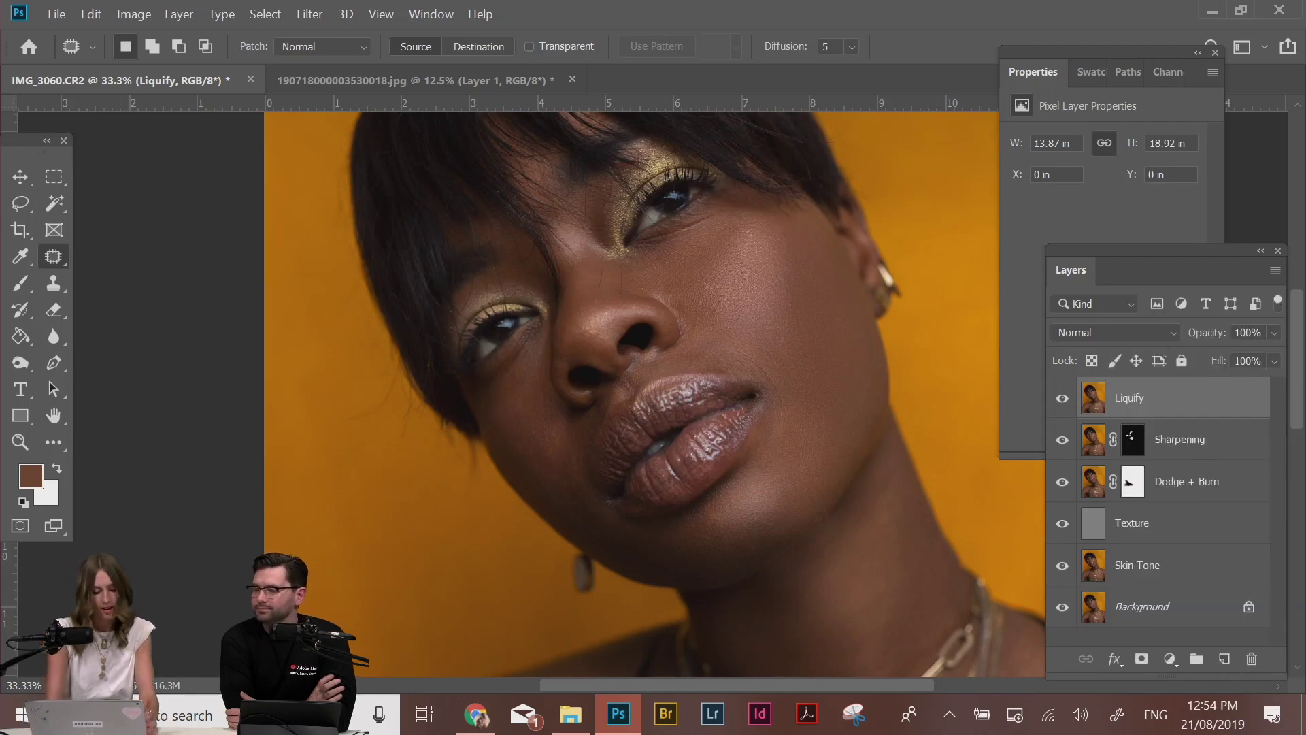
key("ctrl+j")
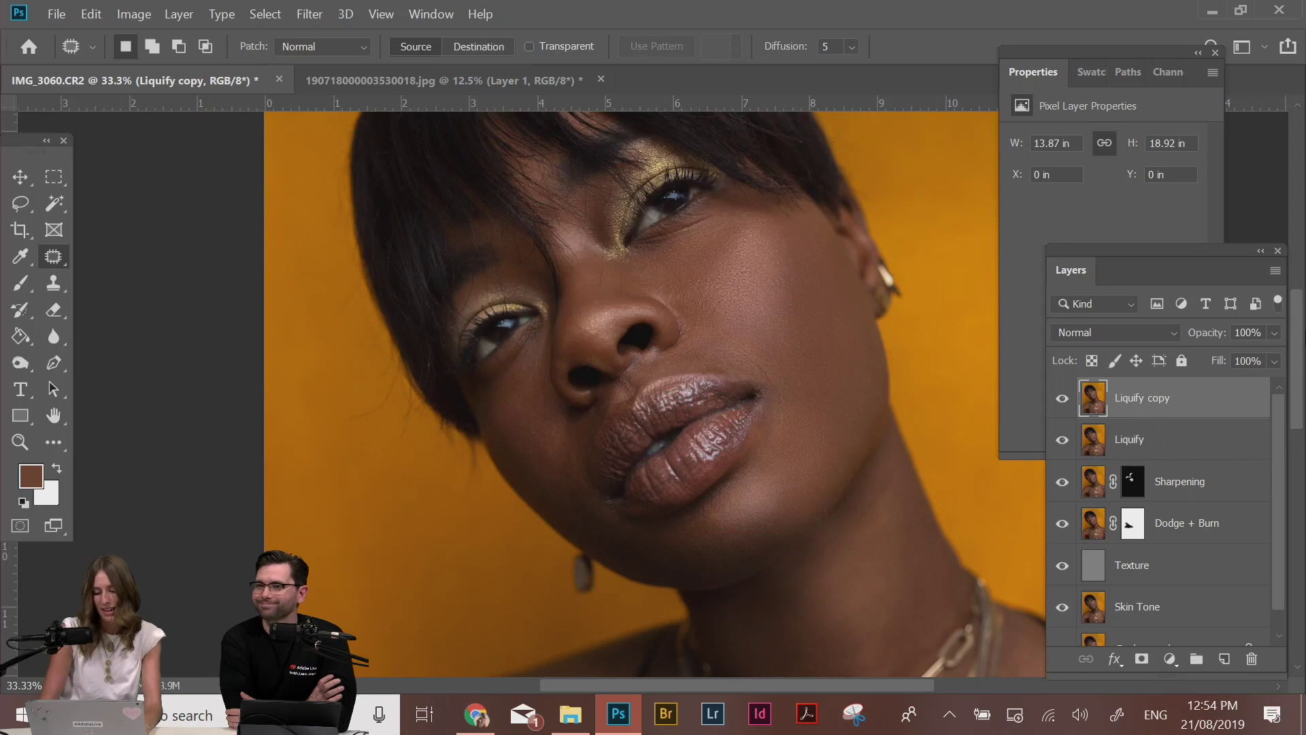
double_click(1146, 397)
type("Gra")
key("Return")
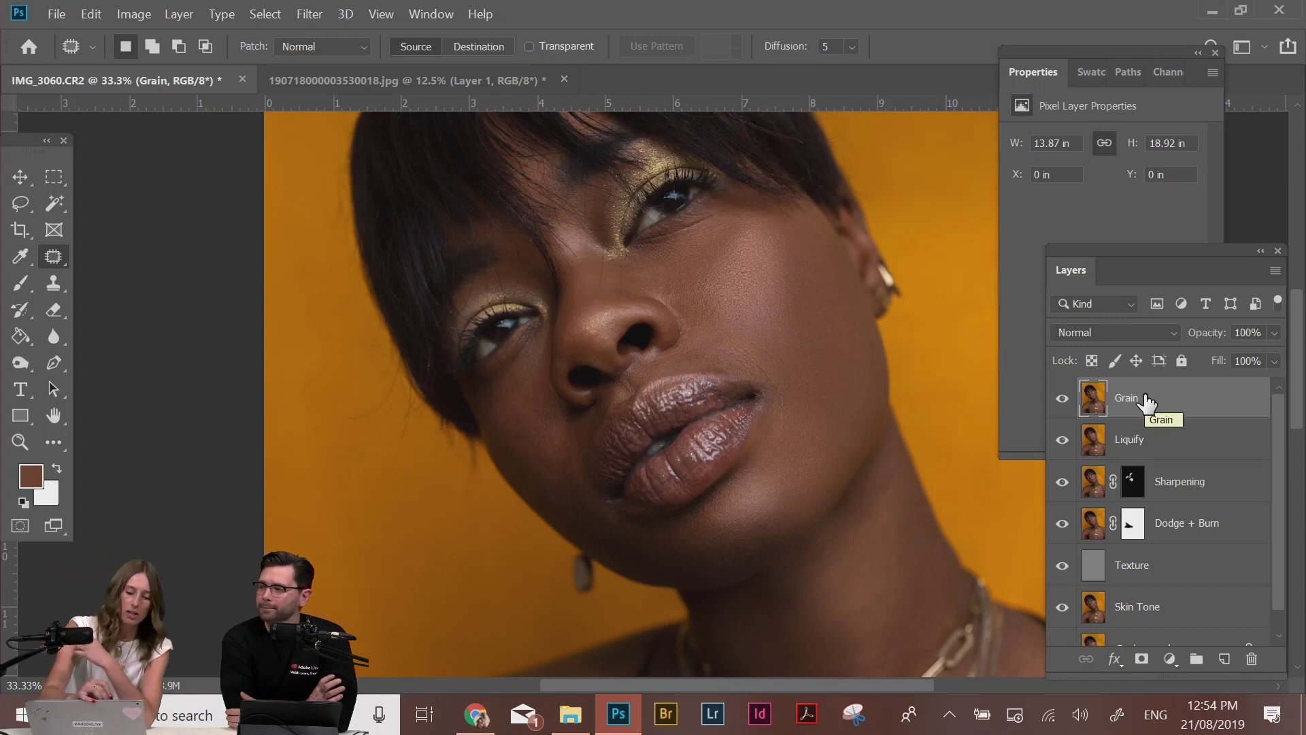
Open the Add Noise filter on the Grain layer and move its dialog off the face
left_click(309, 14)
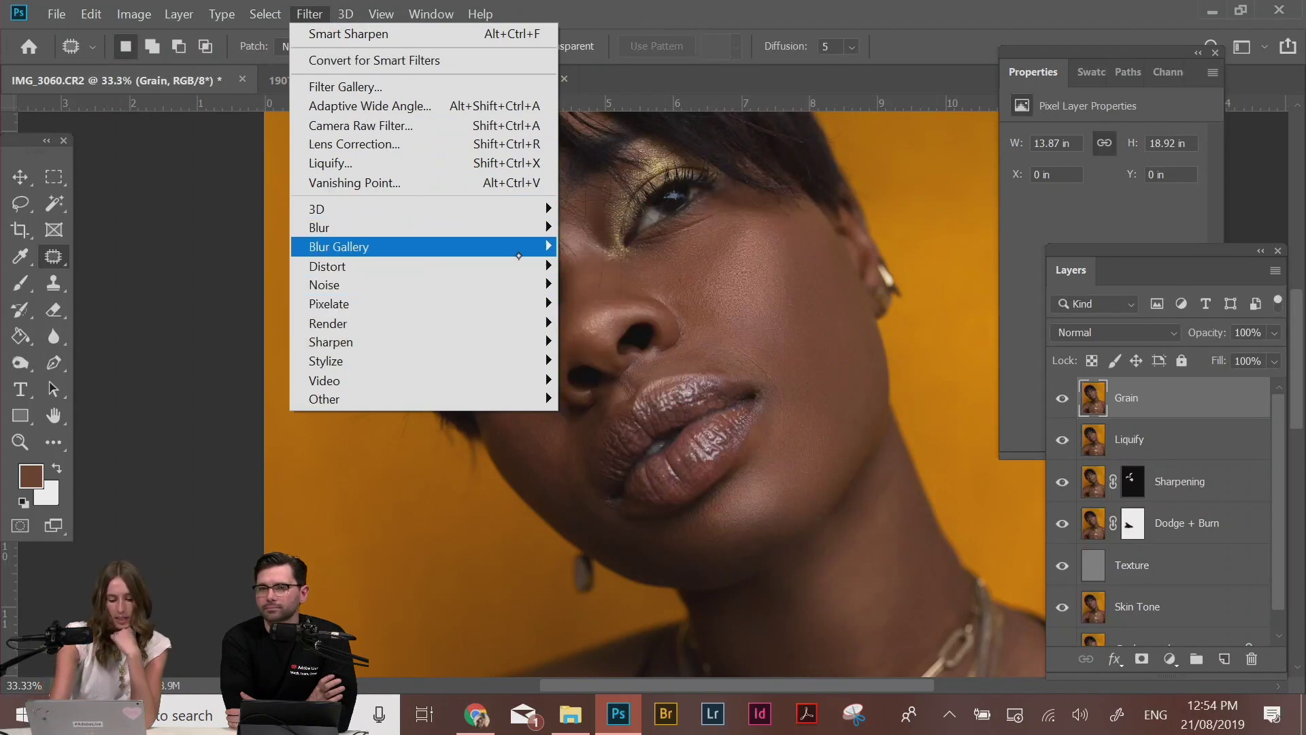
mouse_move(524, 284)
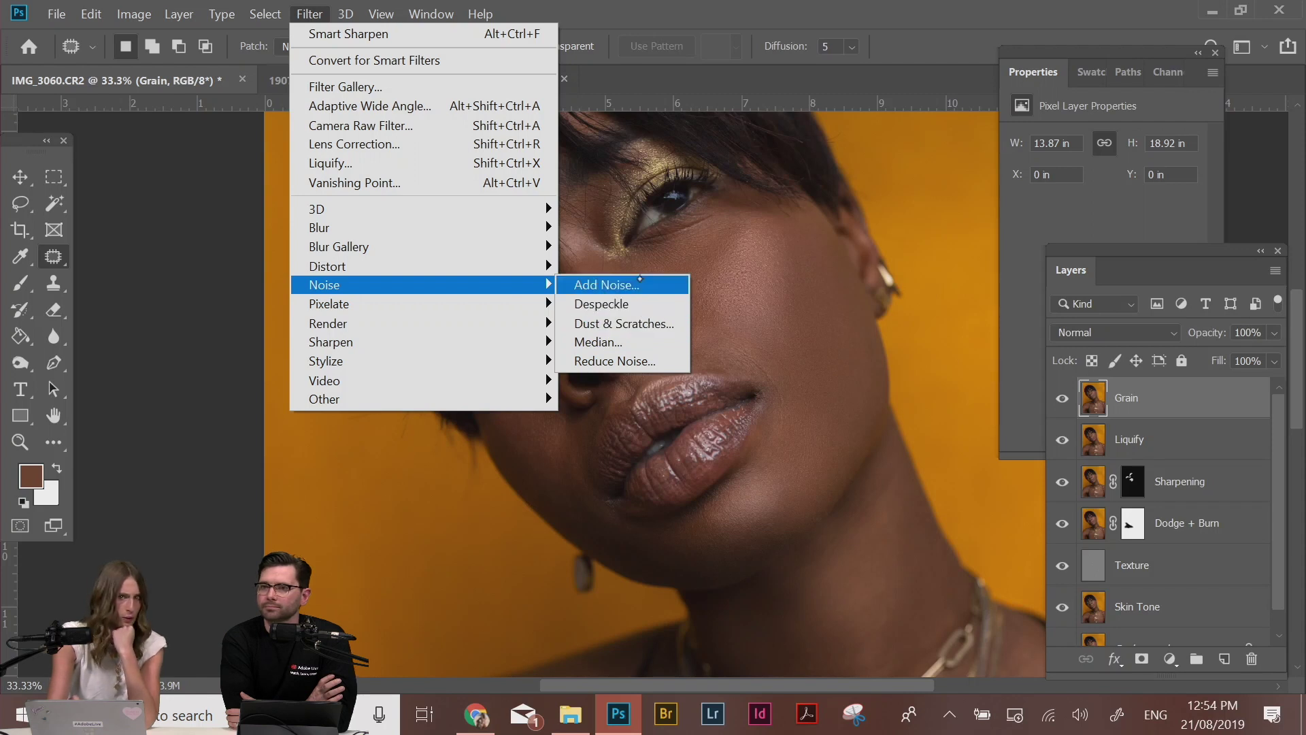
left_click(650, 287)
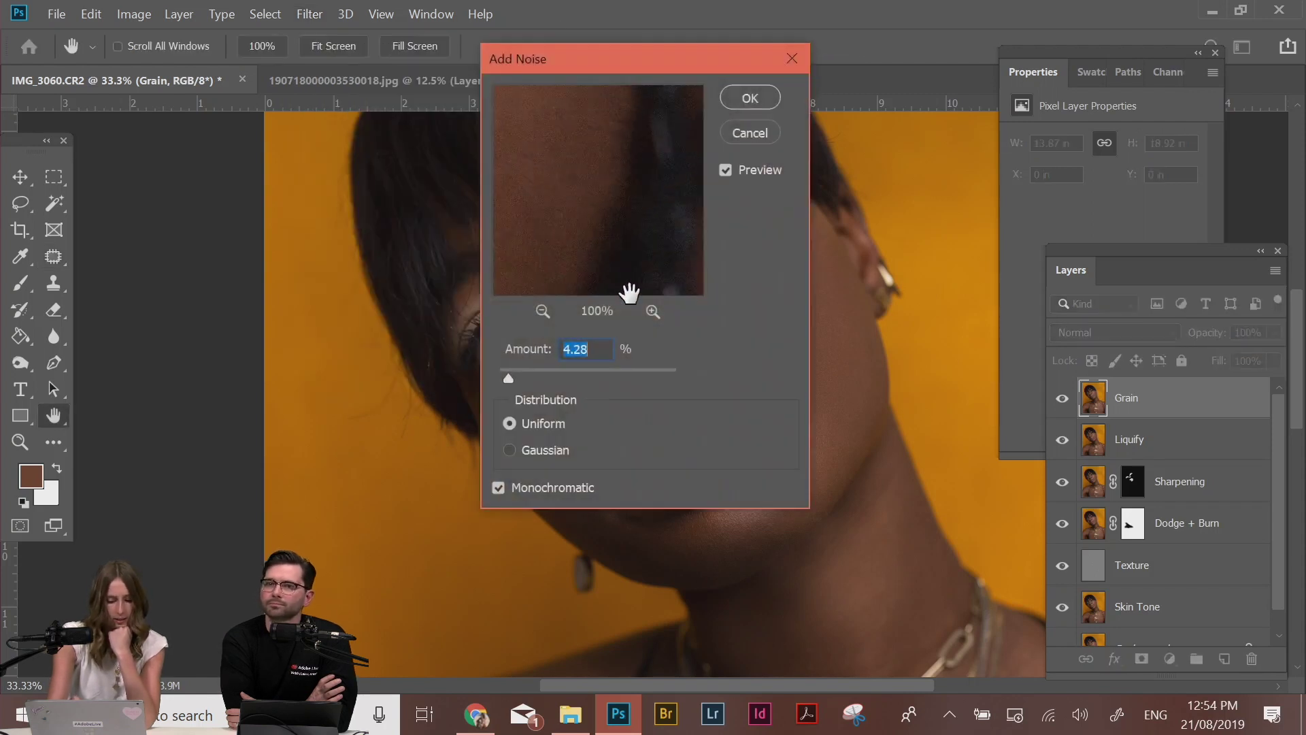
left_click_drag(714, 60, 899, 110)
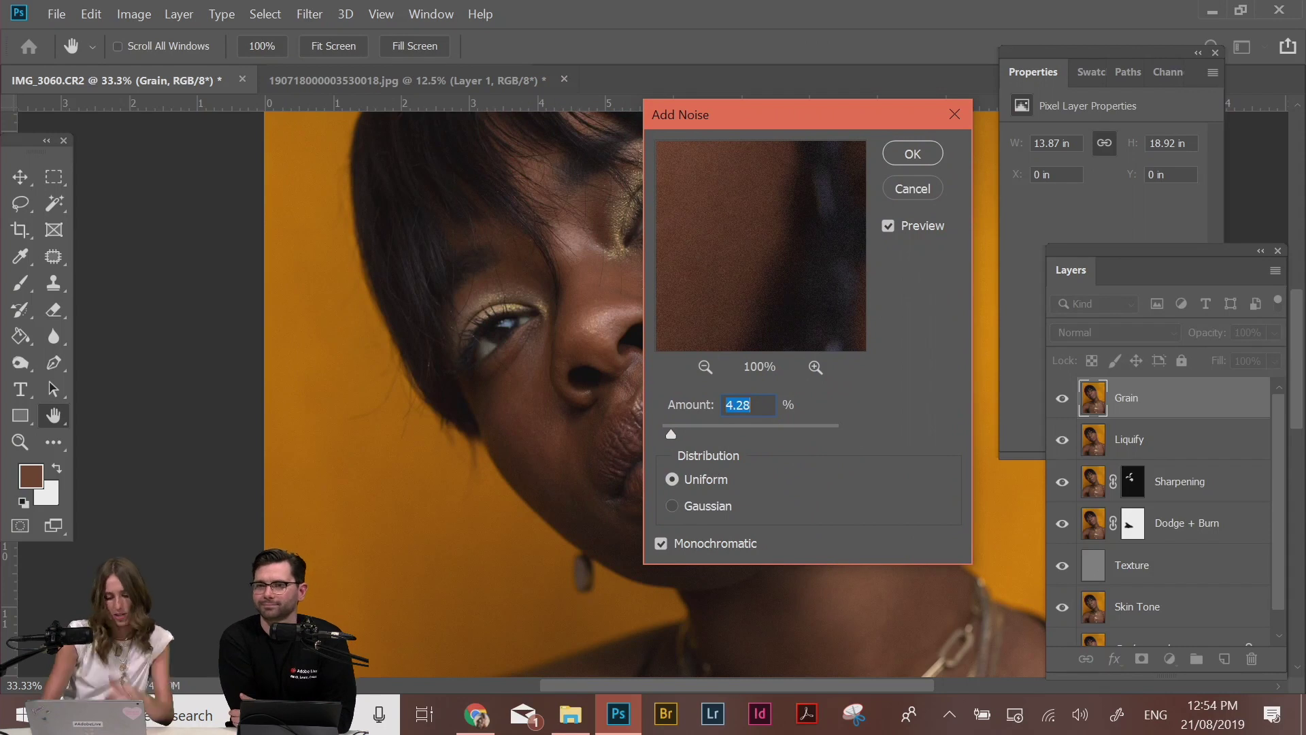
Examine the noise preview on the gold eye makeup and on the cheek skin at 200% zoom
left_click(490, 312)
left_click_drag(581, 333, 390, 428)
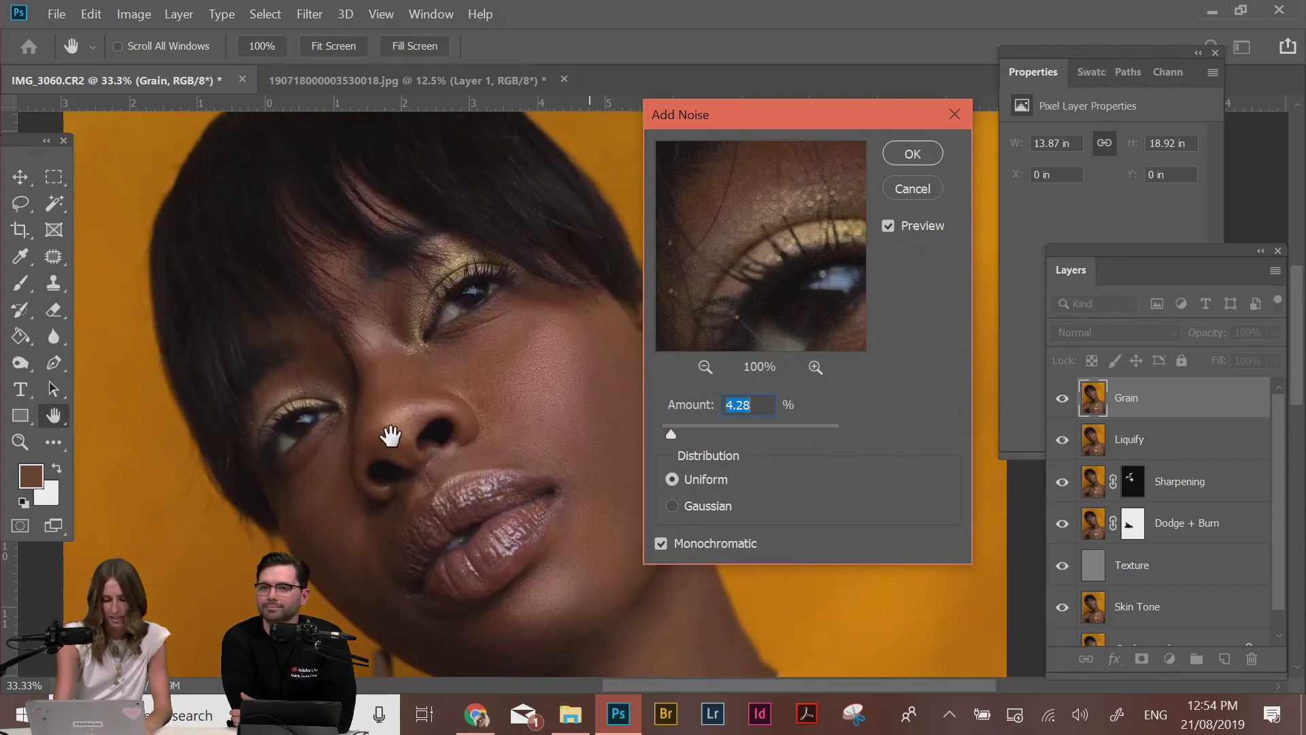
left_click(476, 357)
left_click(482, 261)
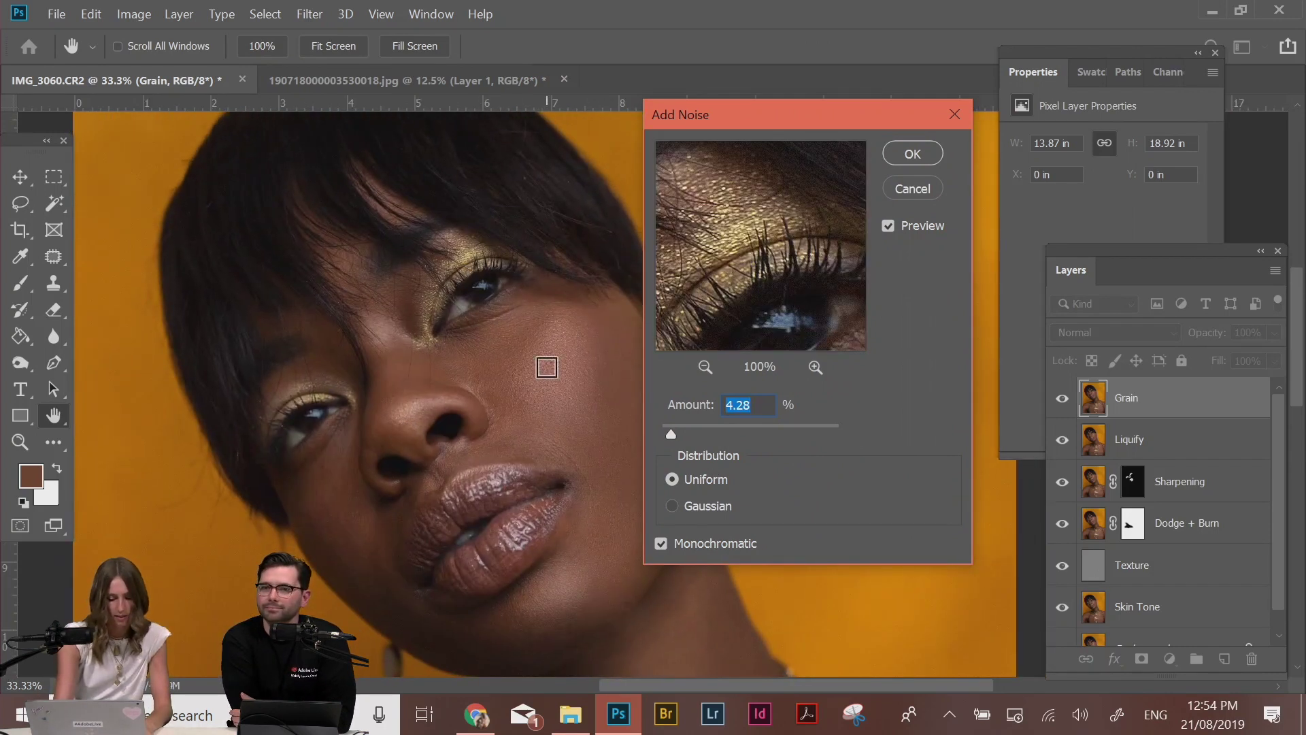
key("ctrl+plus")
key("ctrl+plus")
key("ctrl+plus")
key("ctrl+plus")
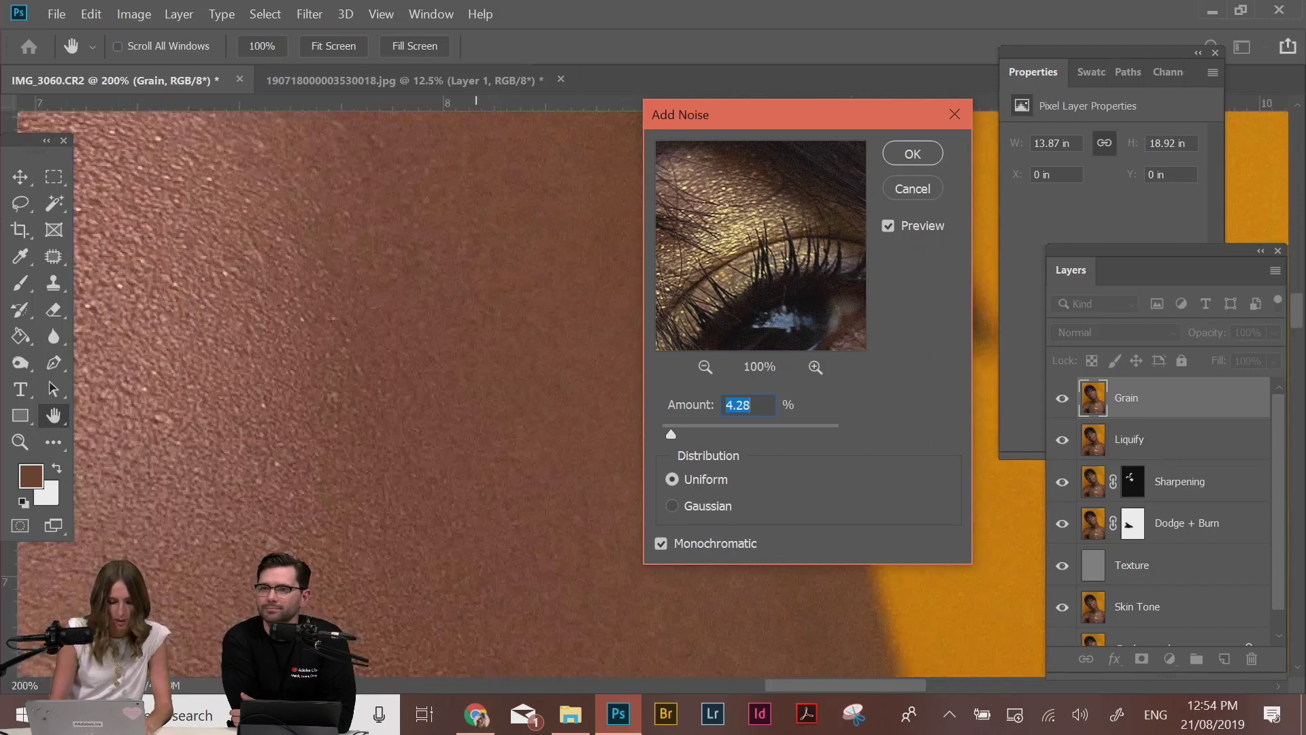
left_click_drag(381, 578, 437, 313)
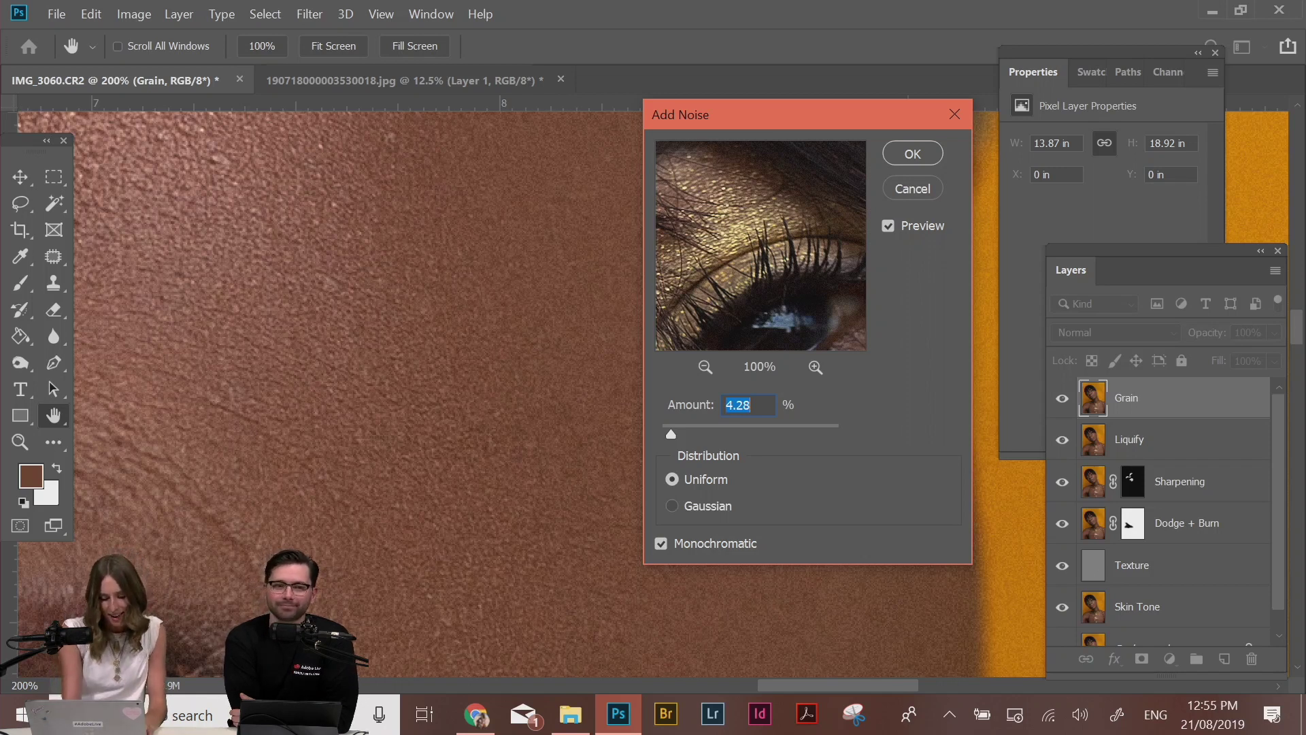
Lower the Add Noise amount to 1.71% with uniform, monochromatic distribution
key("Down")
key("Down")
key("Down")
key("Down")
key("Down")
key("Down")
key("Down")
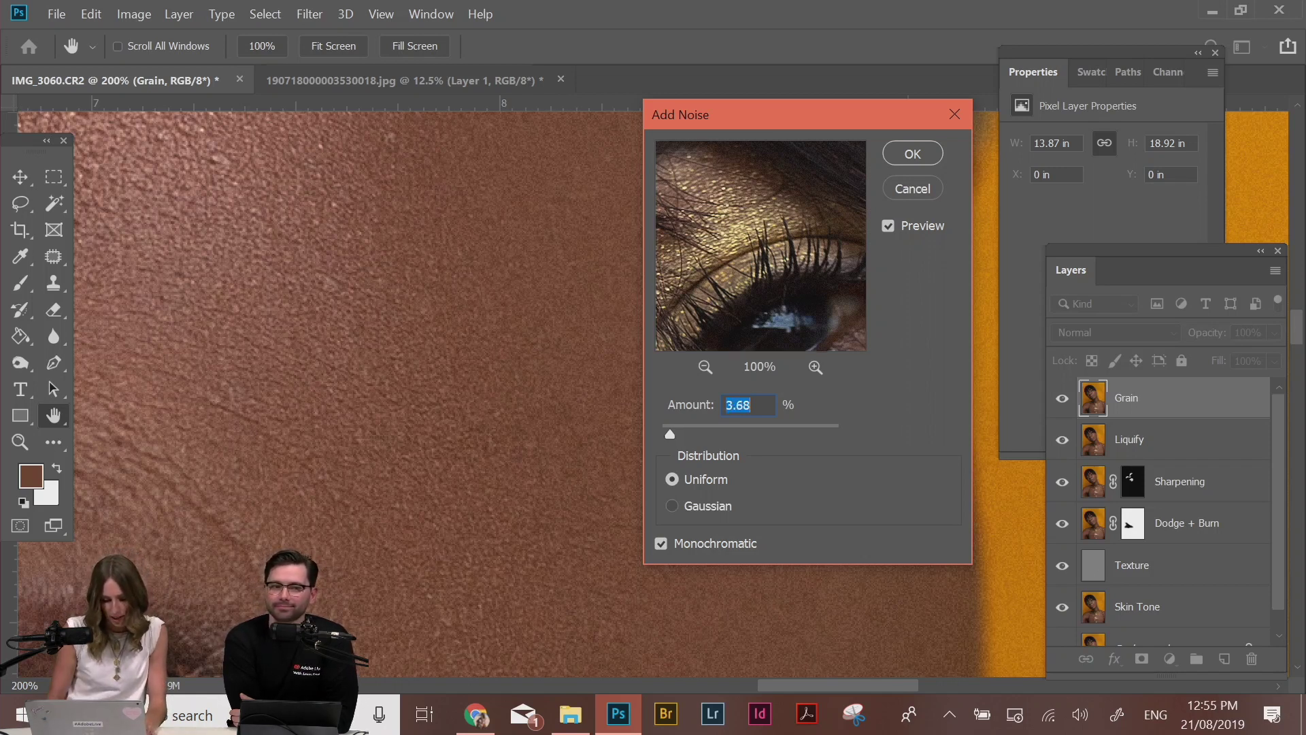
key("Down")
key("Down")
key("Down")
key("Down")
key("Down")
key("Down")
key("Down")
key("Down")
key("Down")
key("Down")
key("Down")
key("Down")
key("Down")
key("Down")
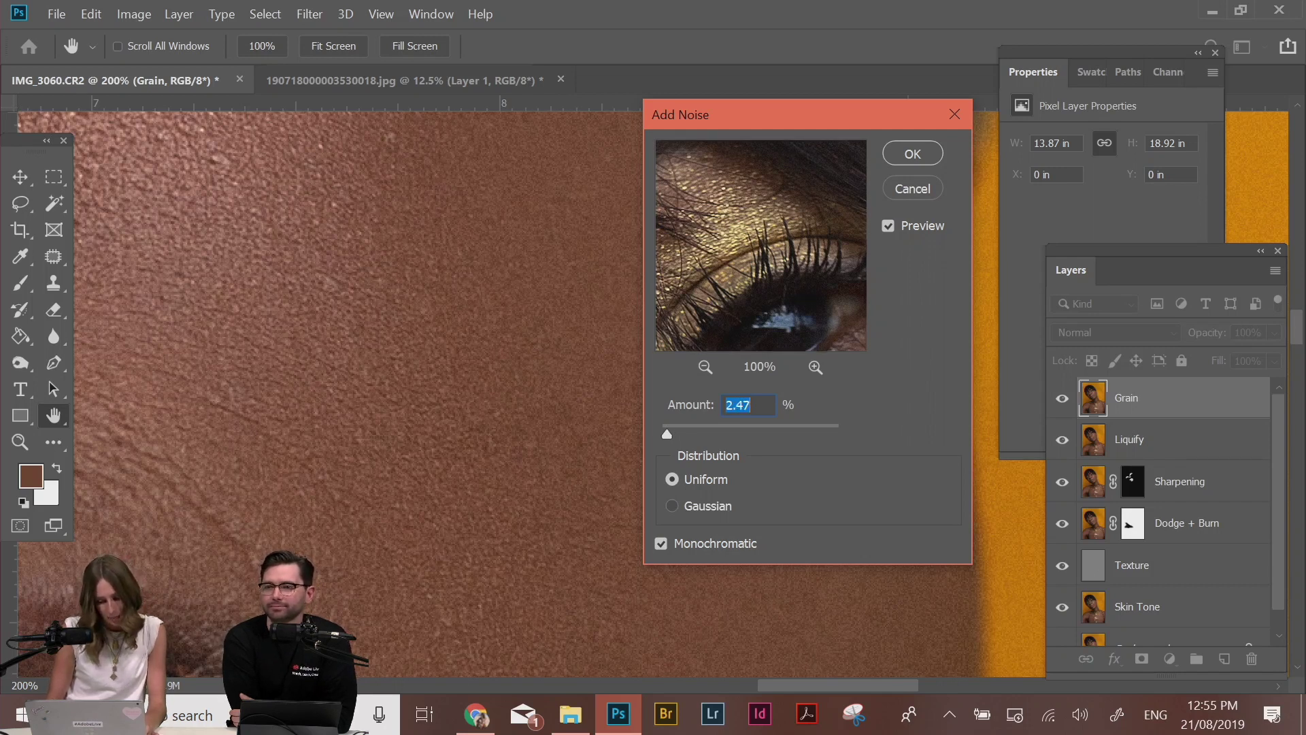
key("Down")
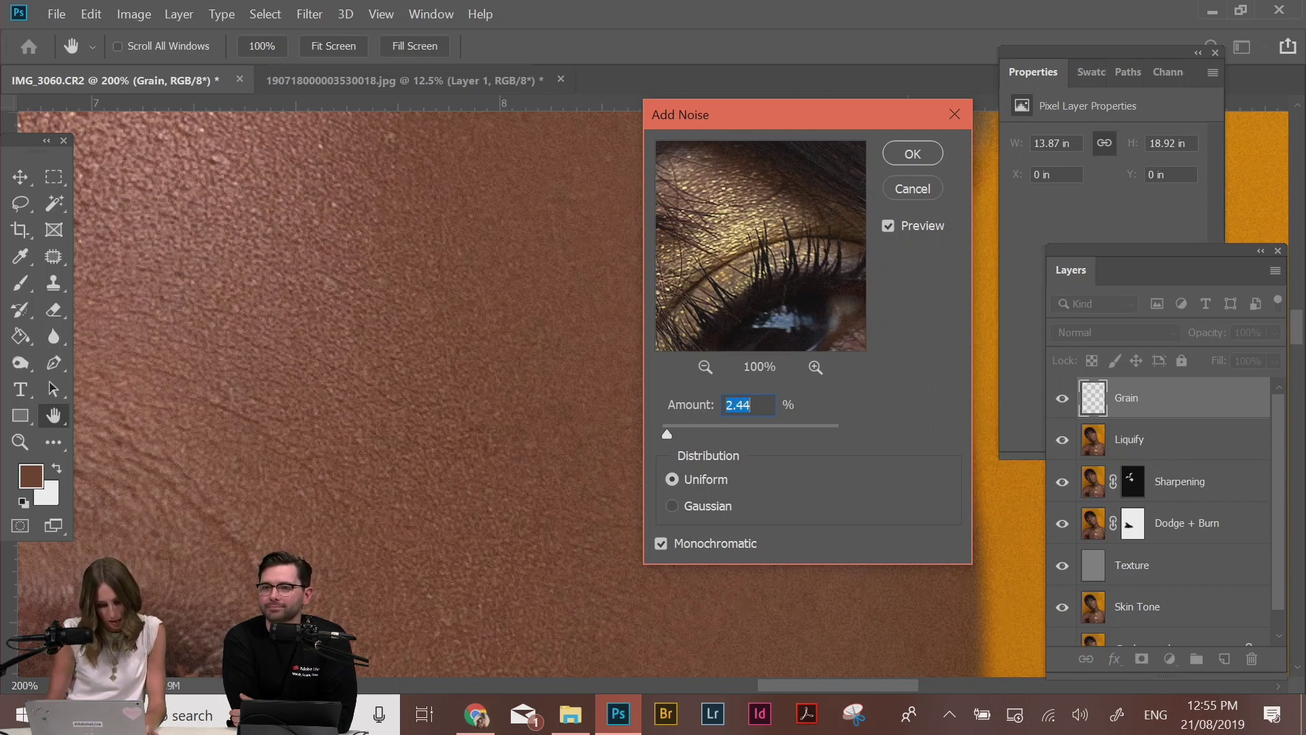
key("Down")
key("Down")
key("Down")
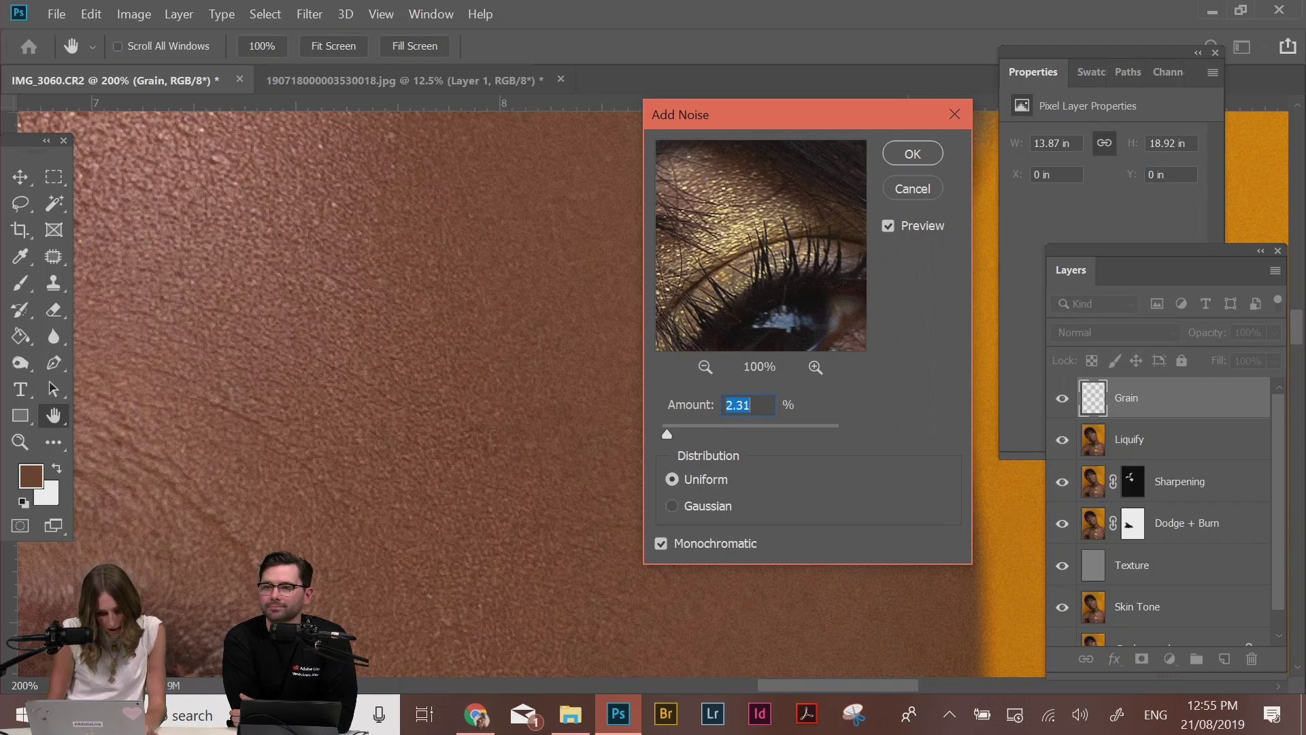
key("shift+Down")
key("shift+Down")
key("shift+Down")
key("shift+Down")
key("shift+Down")
key("shift+Down")
Inspect the grain on the plain orange background at 200% zoom
key("ctrl+minus")
key("ctrl+minus")
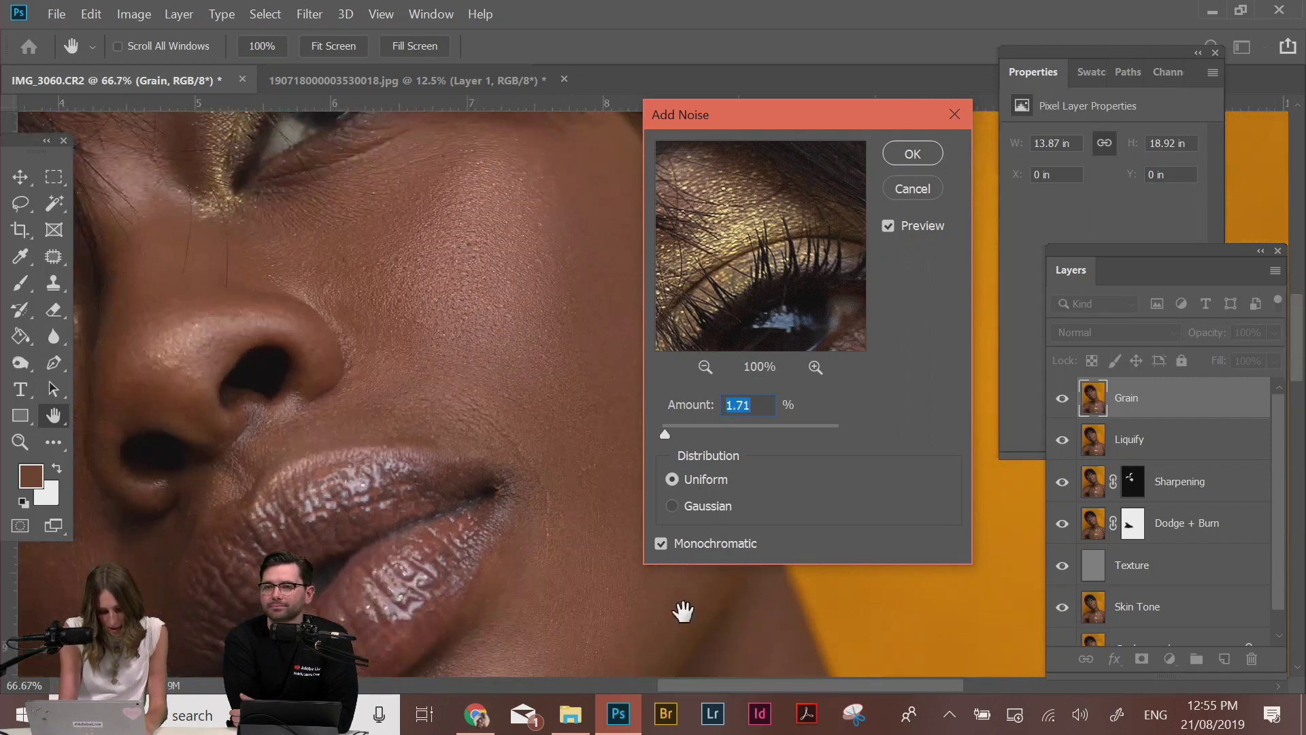
left_click_drag(682, 612, 315, 547)
key("ctrl+plus")
key("ctrl+plus")
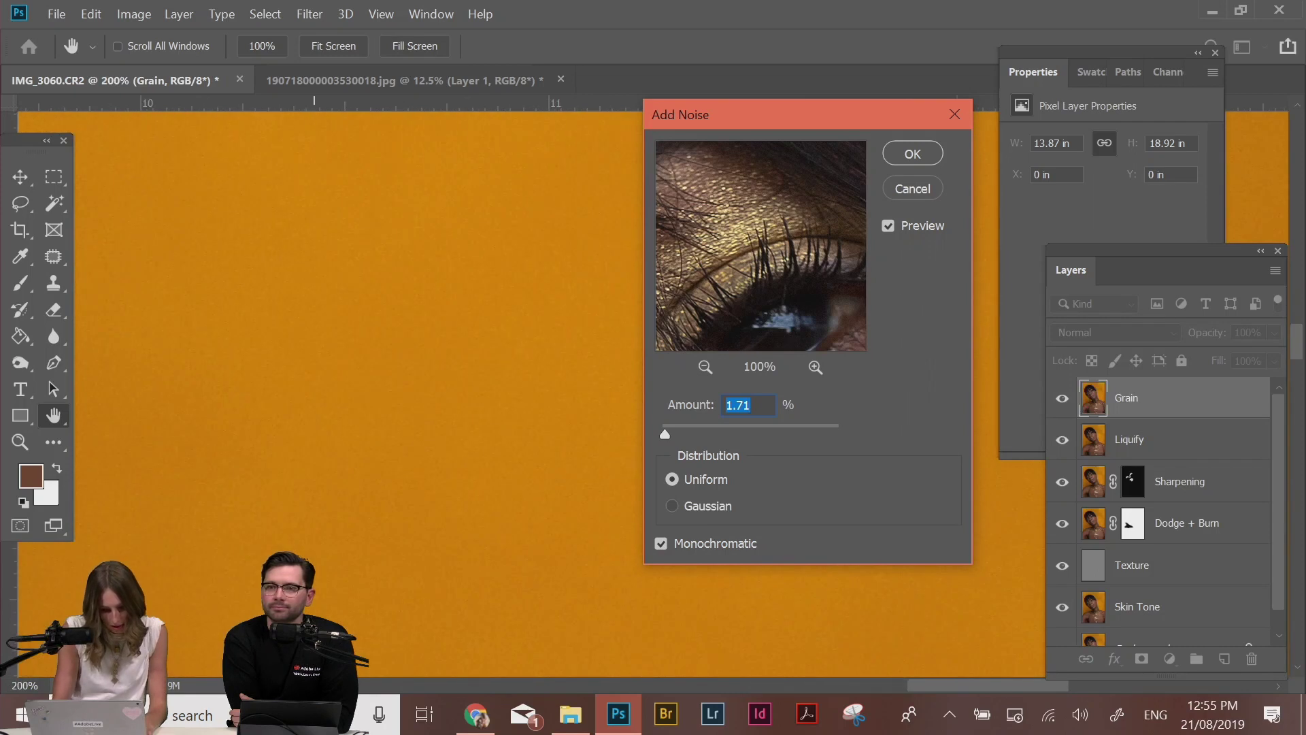
Set the noise amount to 1.1% and apply the Add Noise filter to the Grain layer
type("1.")
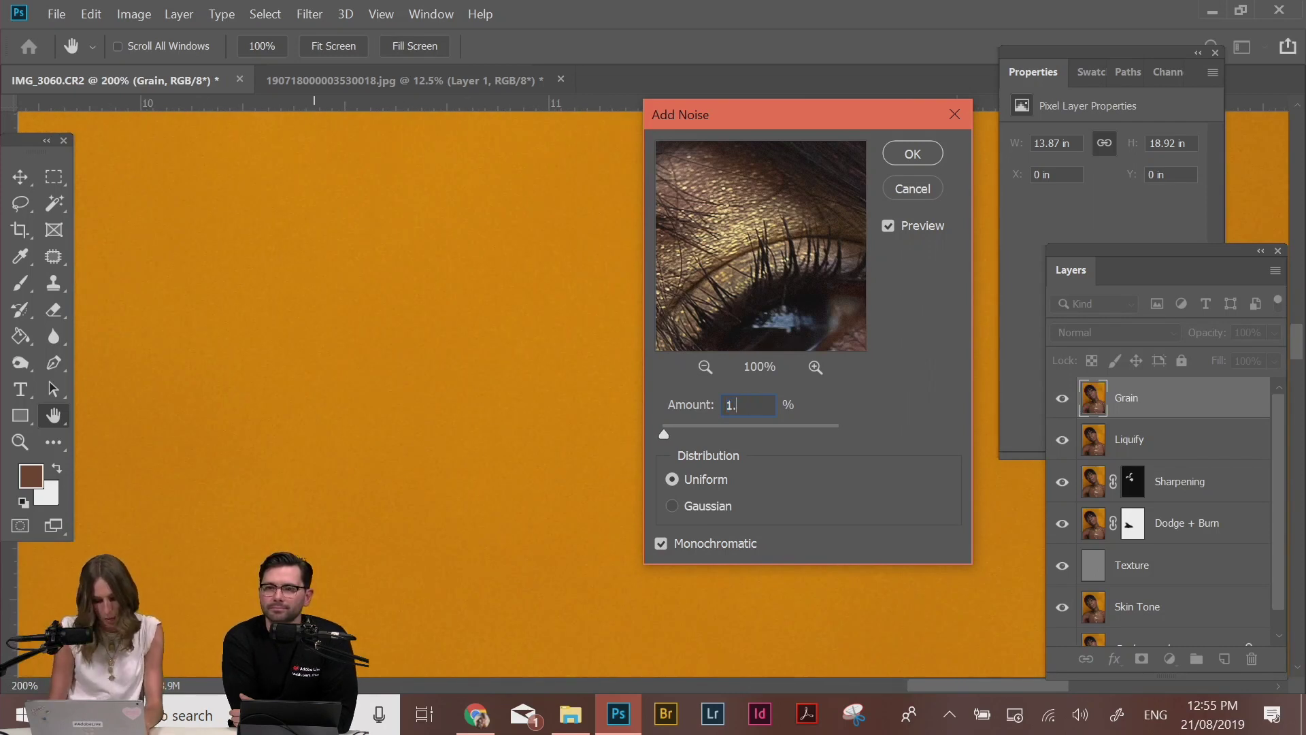
key("ctrl+minus")
key("ctrl+minus")
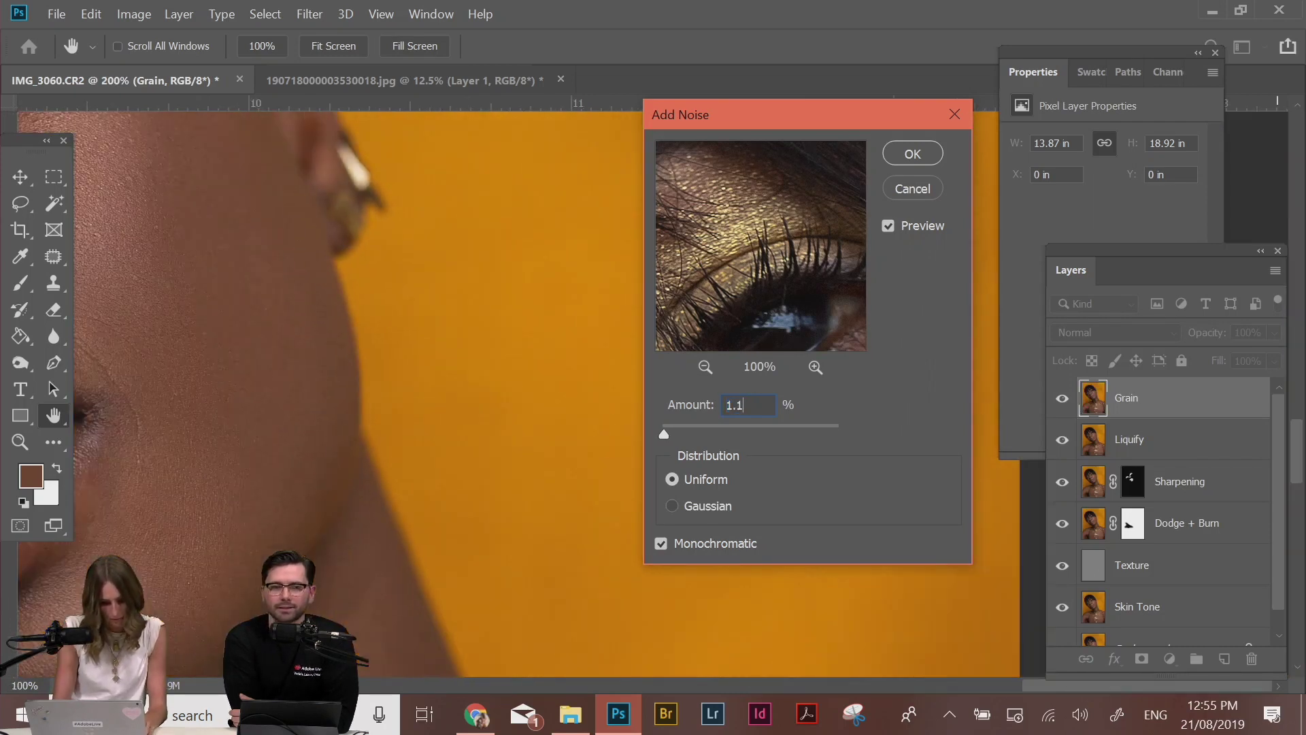
key("ctrl+minus")
key("ctrl+minus")
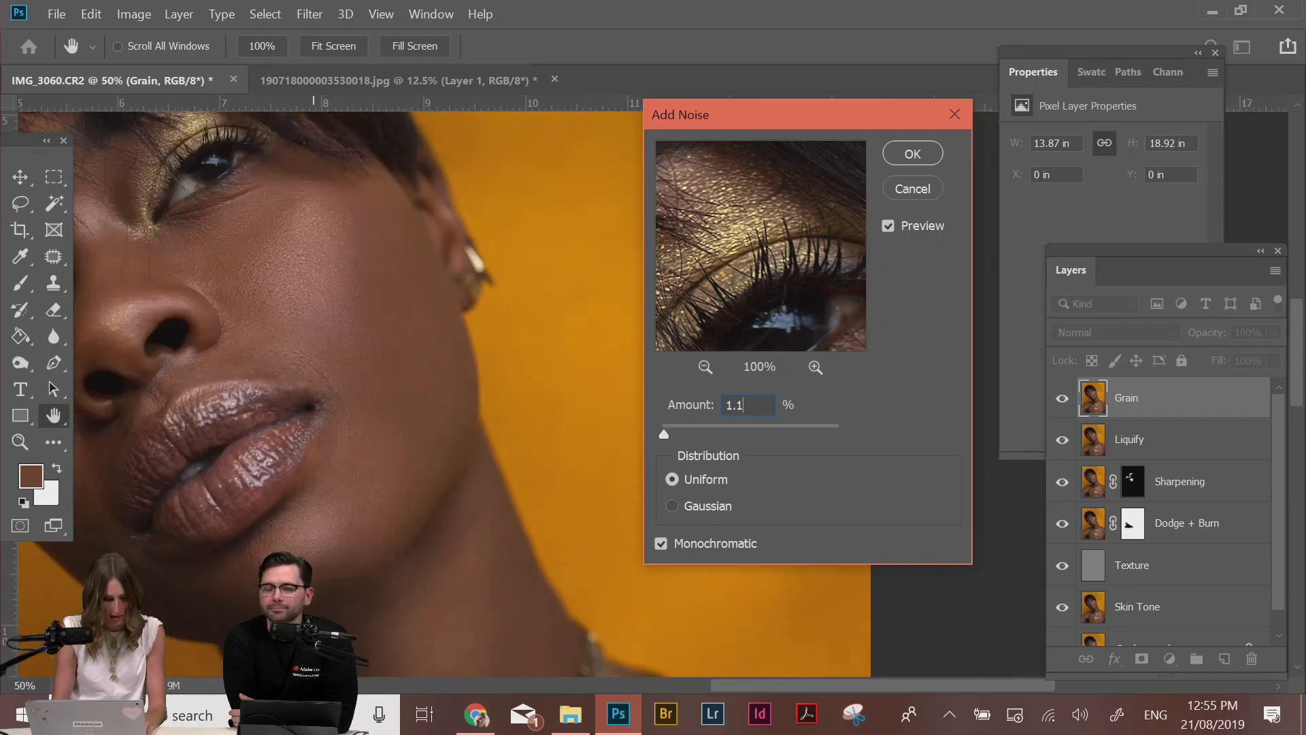
key("ctrl+minus")
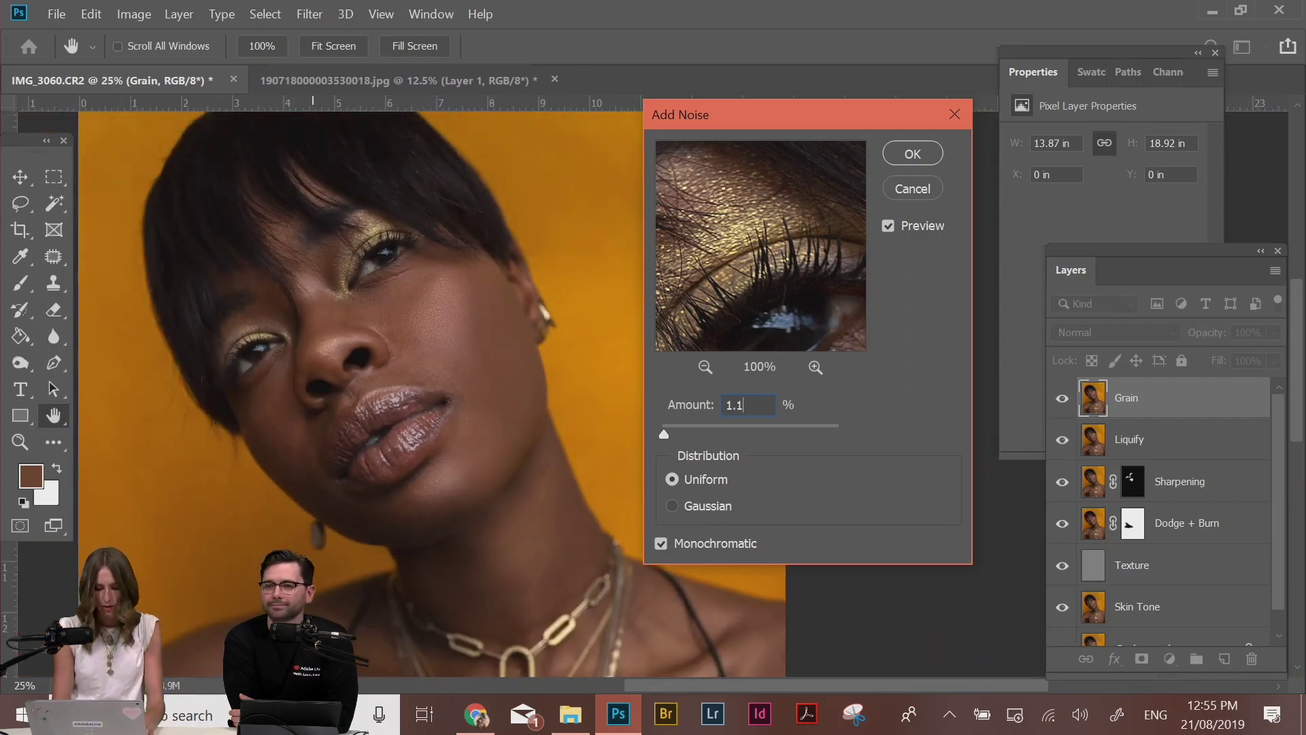
key("Return")
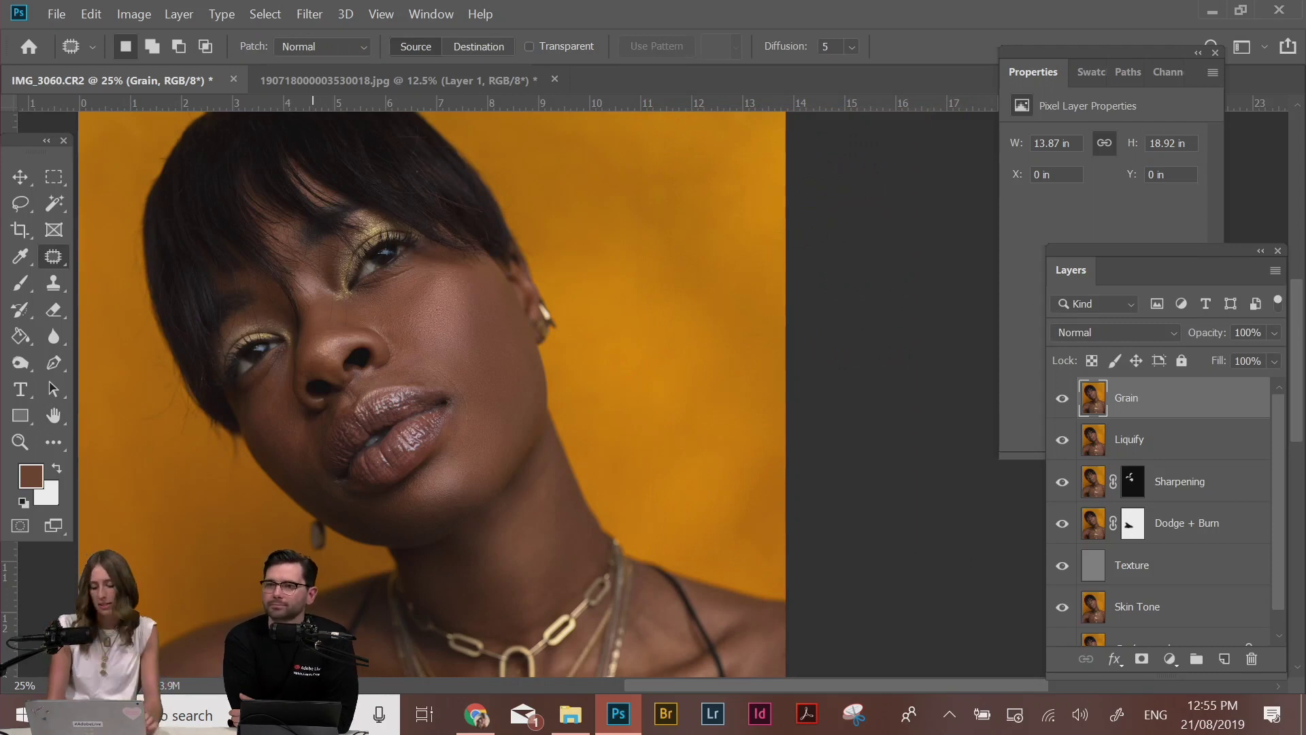
Try a Photo Filter adjustment layer above Grain using the custom dark brown color 2e1e00
left_click(1169, 658)
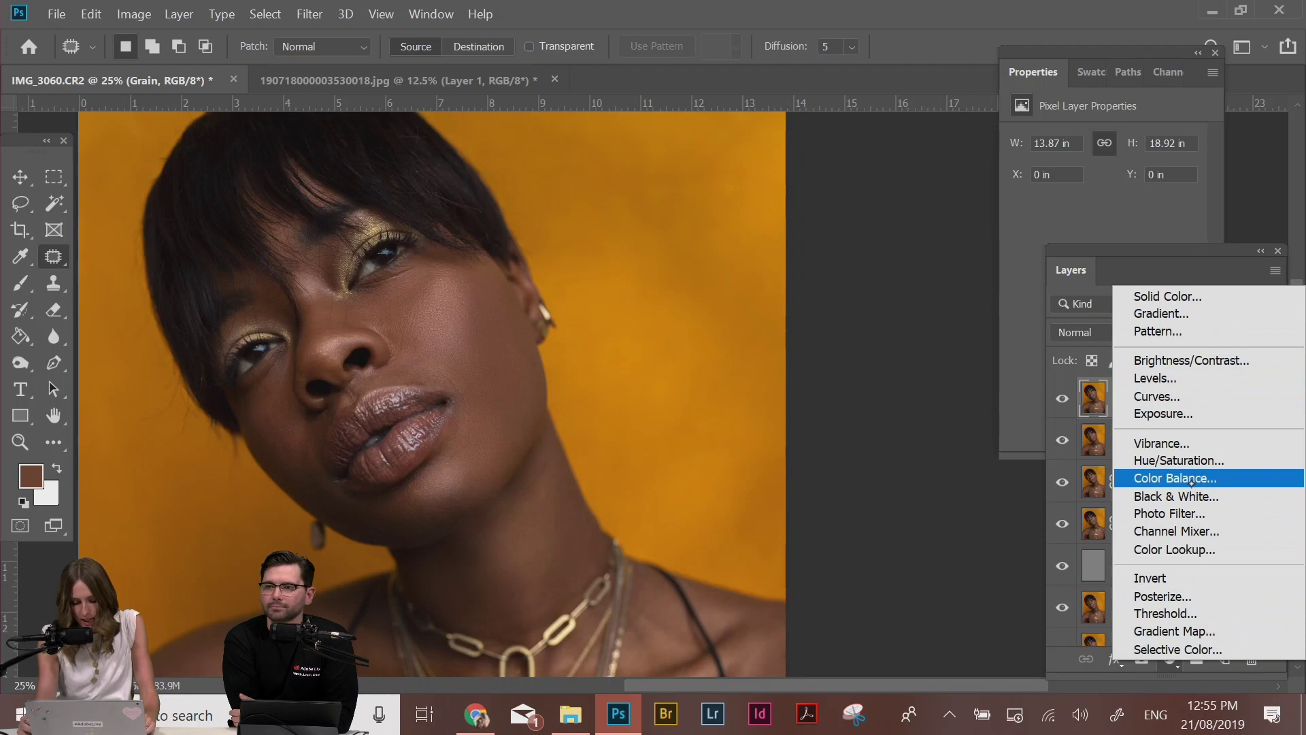
left_click(1191, 514)
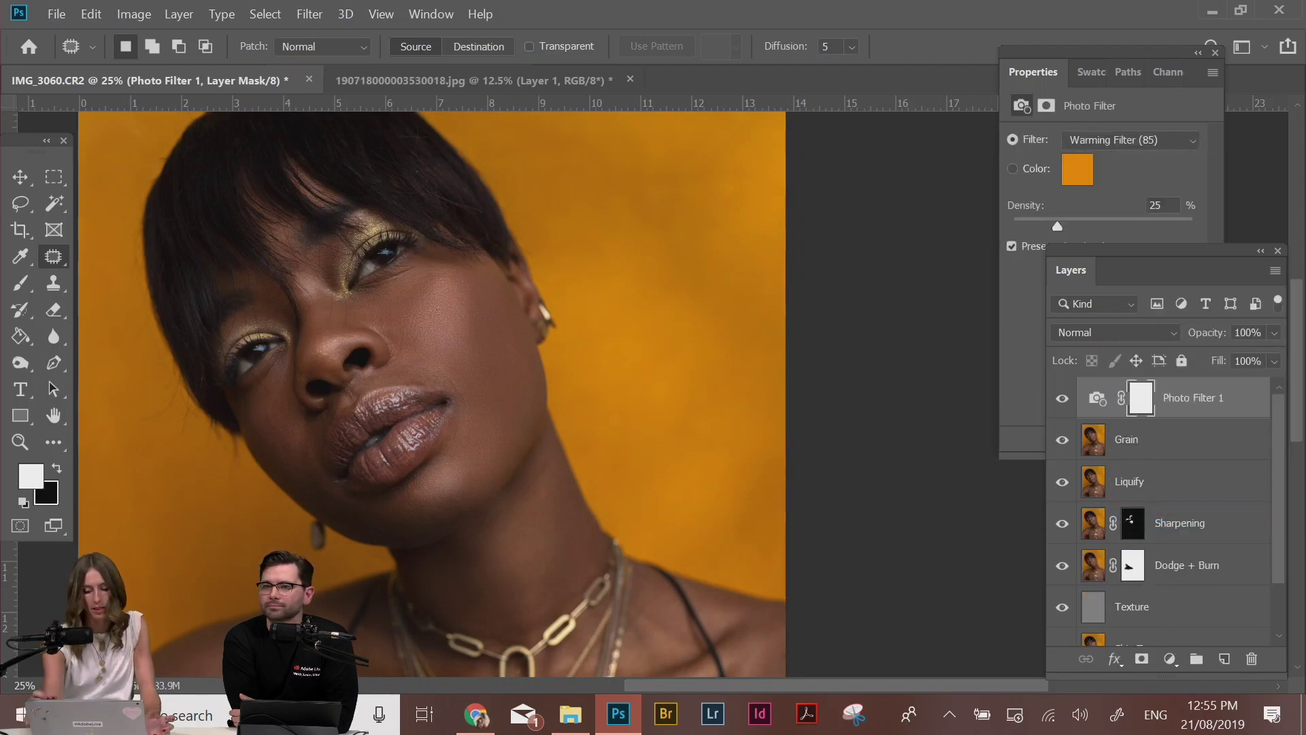
left_click(1076, 170)
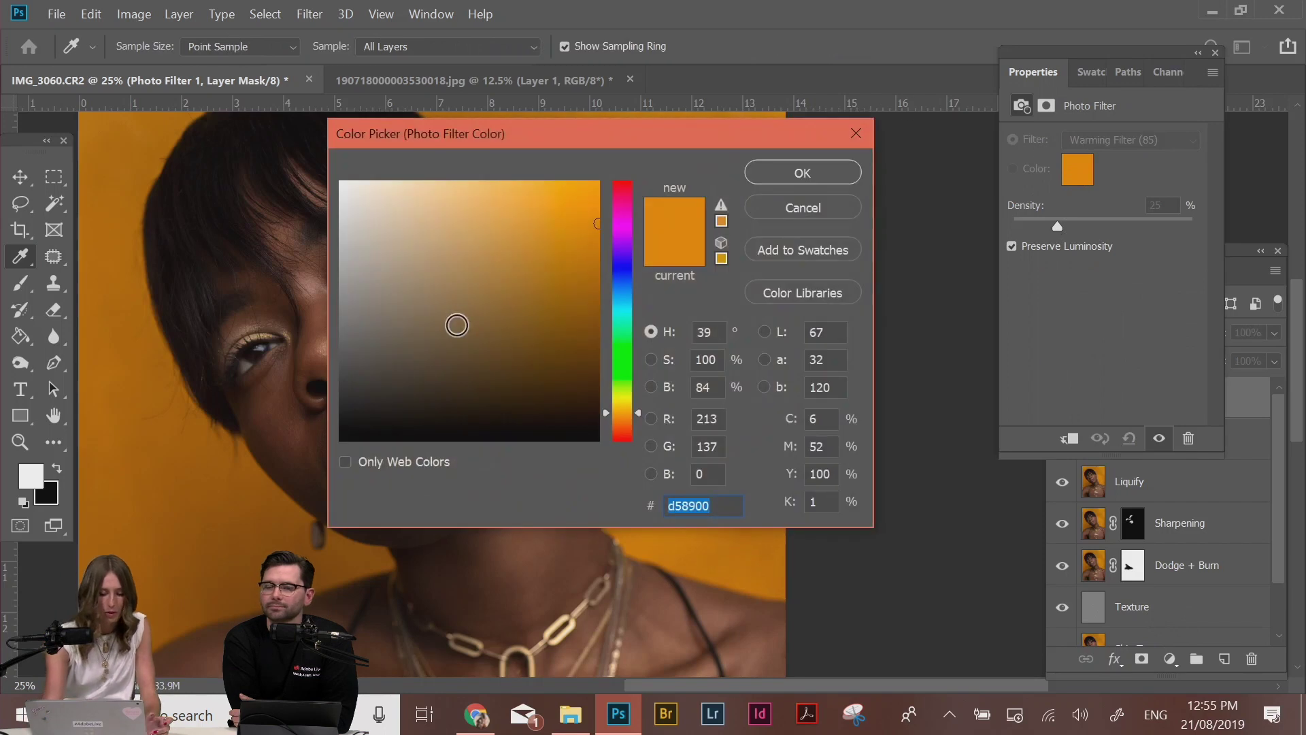
left_click(578, 365)
left_click_drag(577, 364, 597, 395)
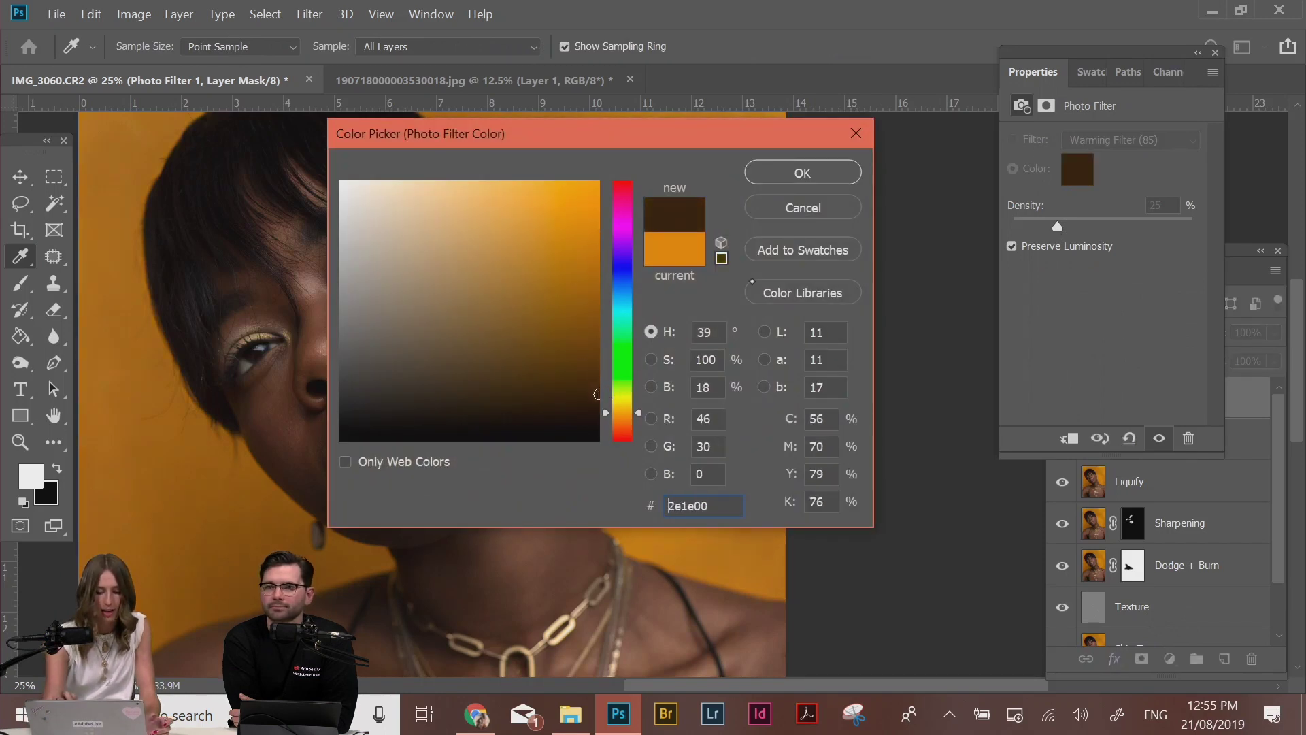
left_click(820, 170)
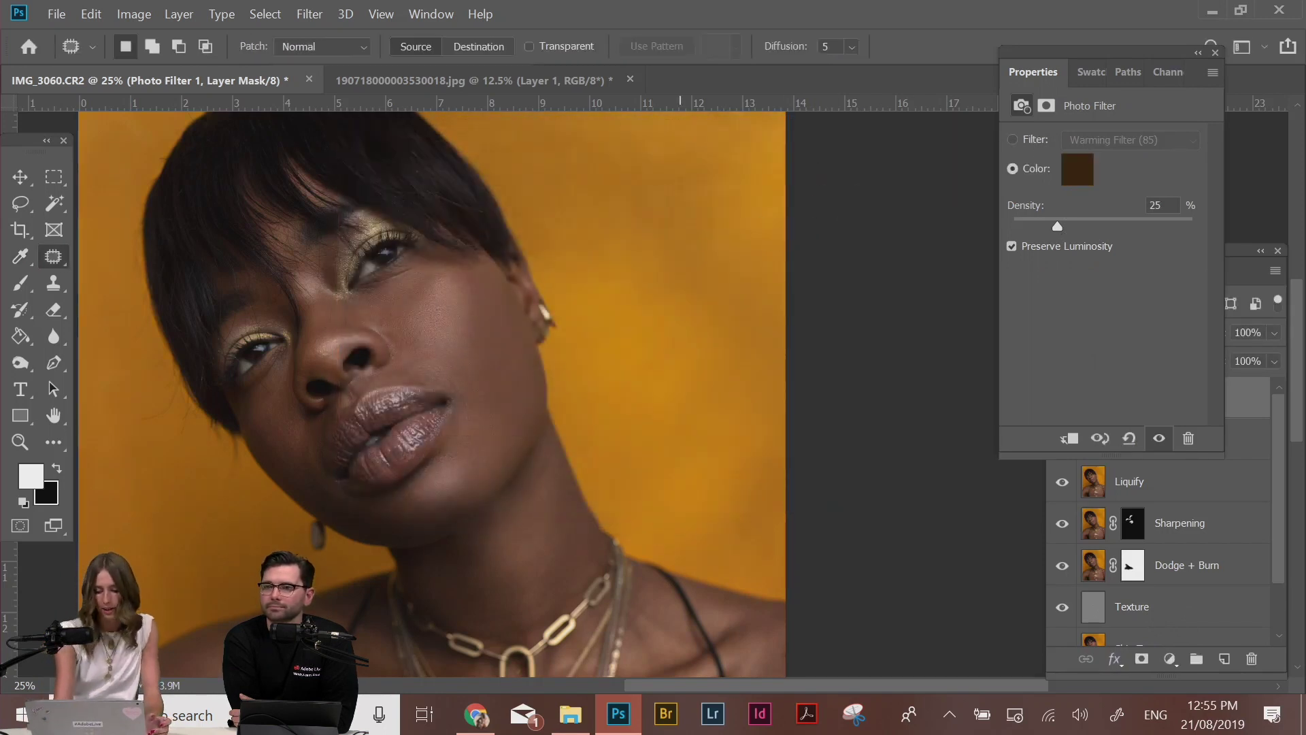
Hide the Photo Filter layer to compare the image without it, and delete the layer
left_click(1272, 398)
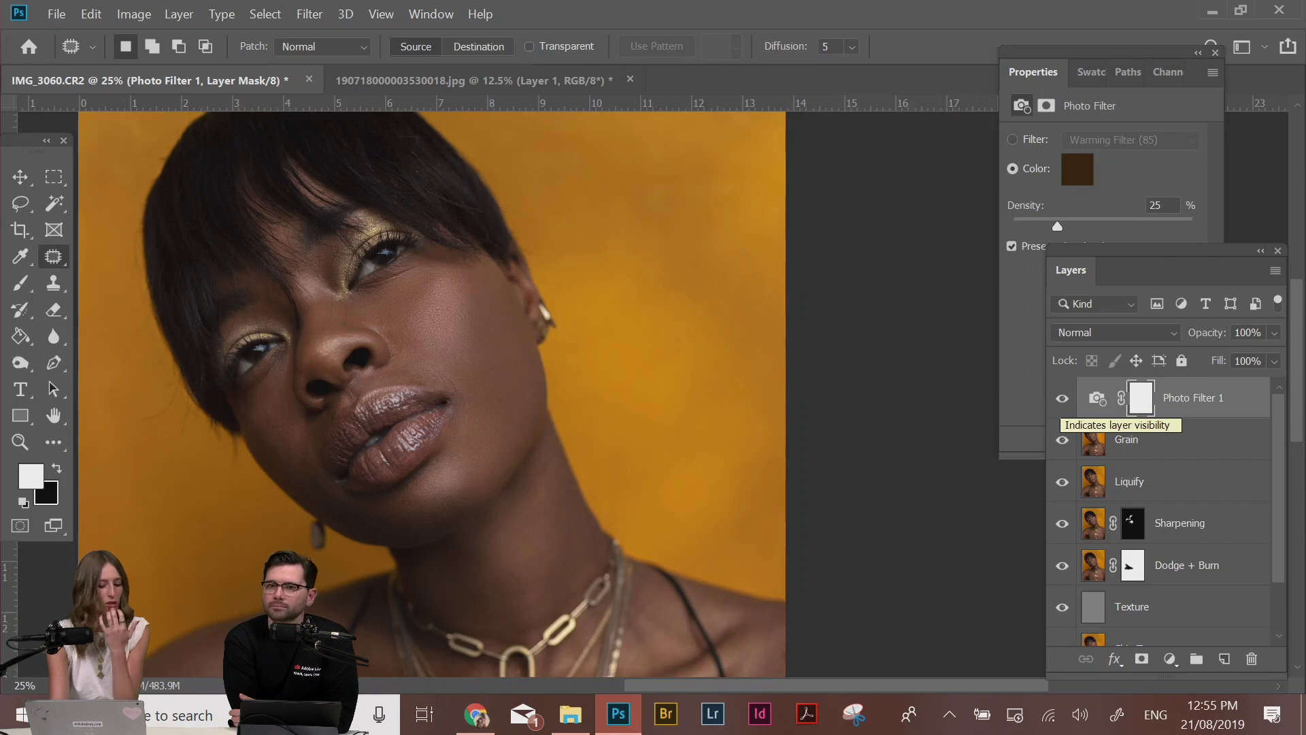
left_click(1063, 399)
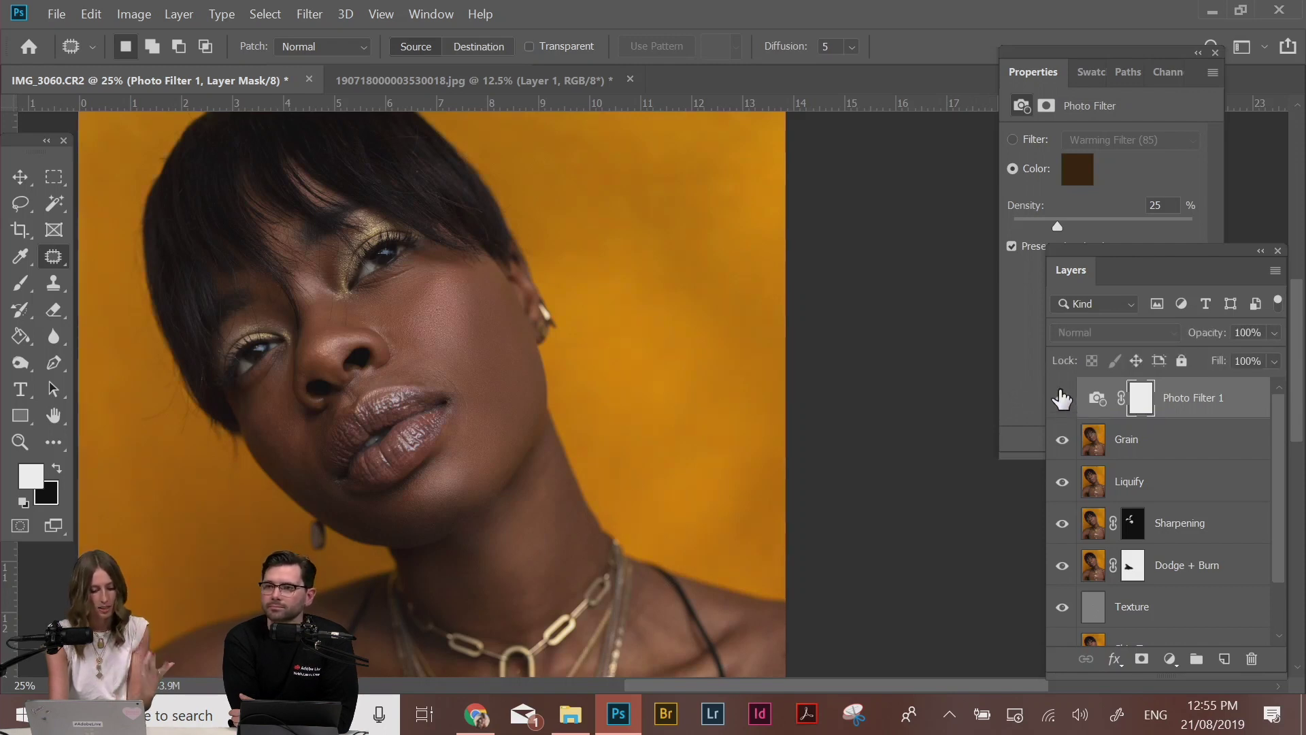
left_click_drag(1177, 402, 1252, 659)
Add a Curves adjustment layer above Grain, lowering the white endpoint and lifting the midtones at input 146
left_click(1169, 659)
left_click(1180, 393)
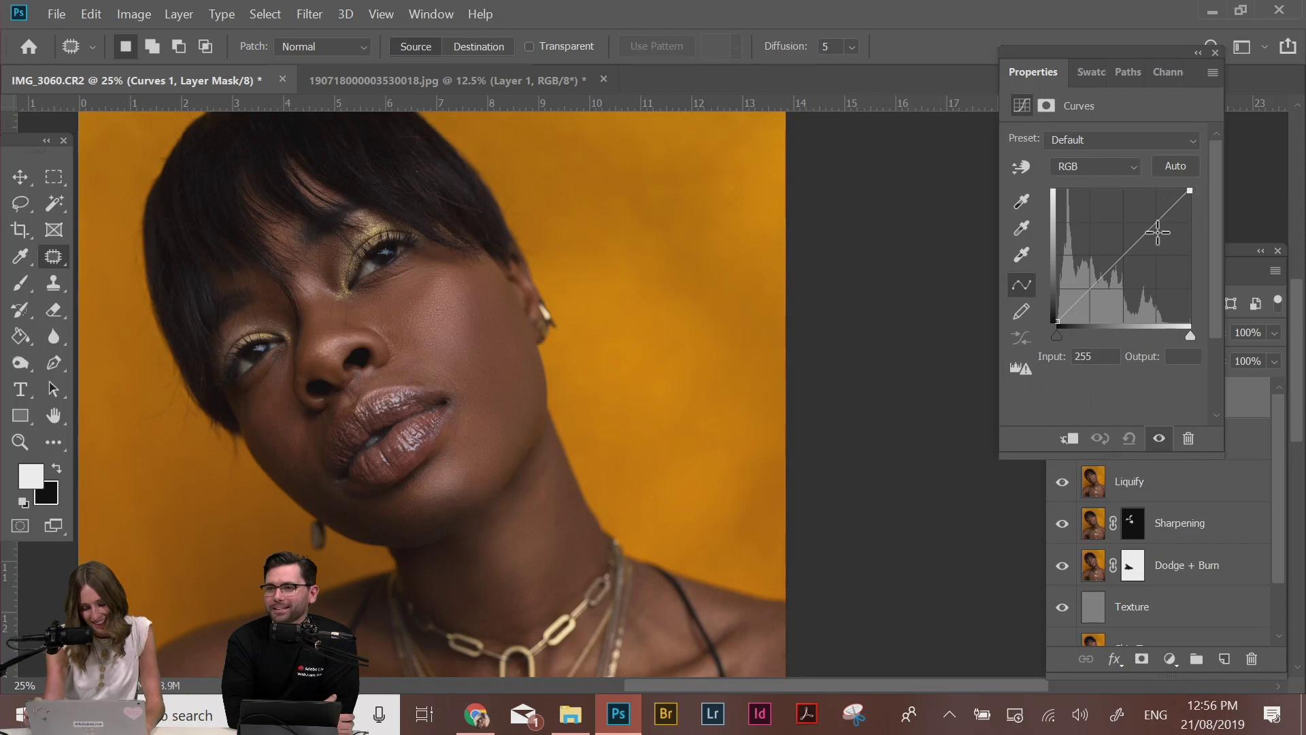
key("ctrl+plus")
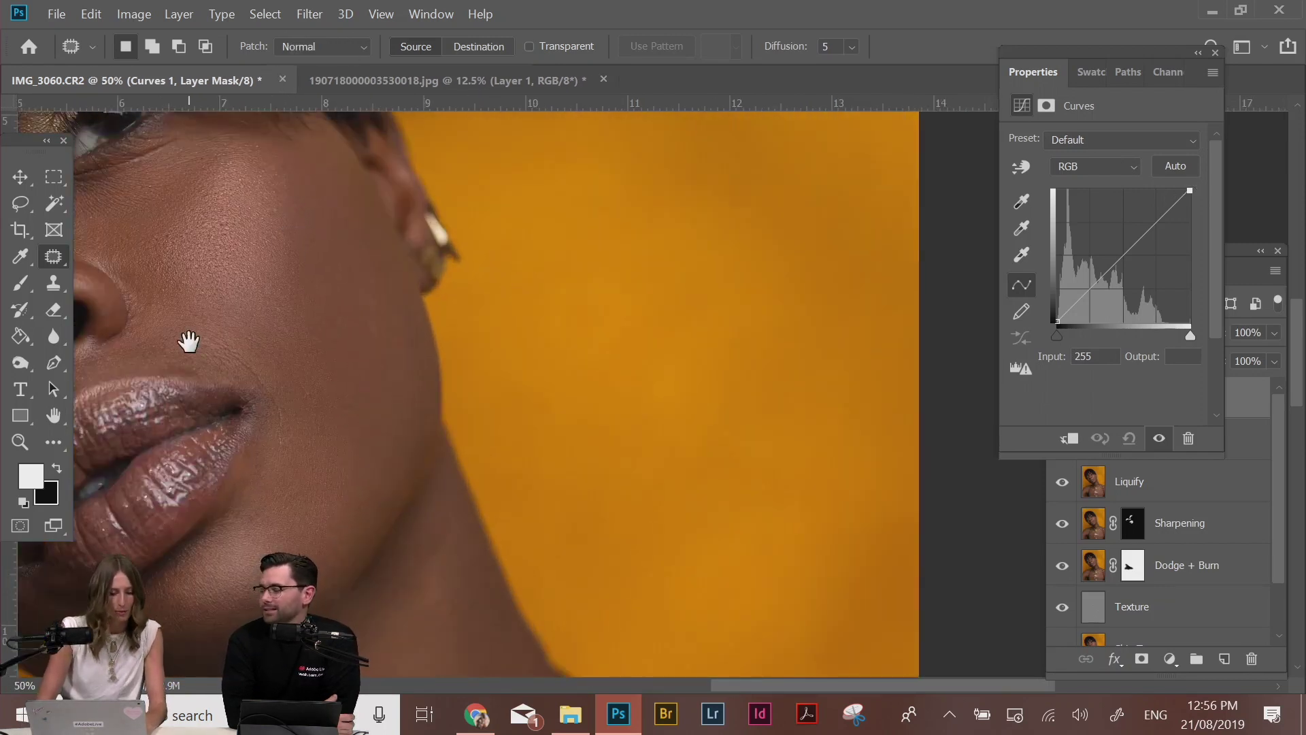
left_click_drag(182, 340, 729, 364)
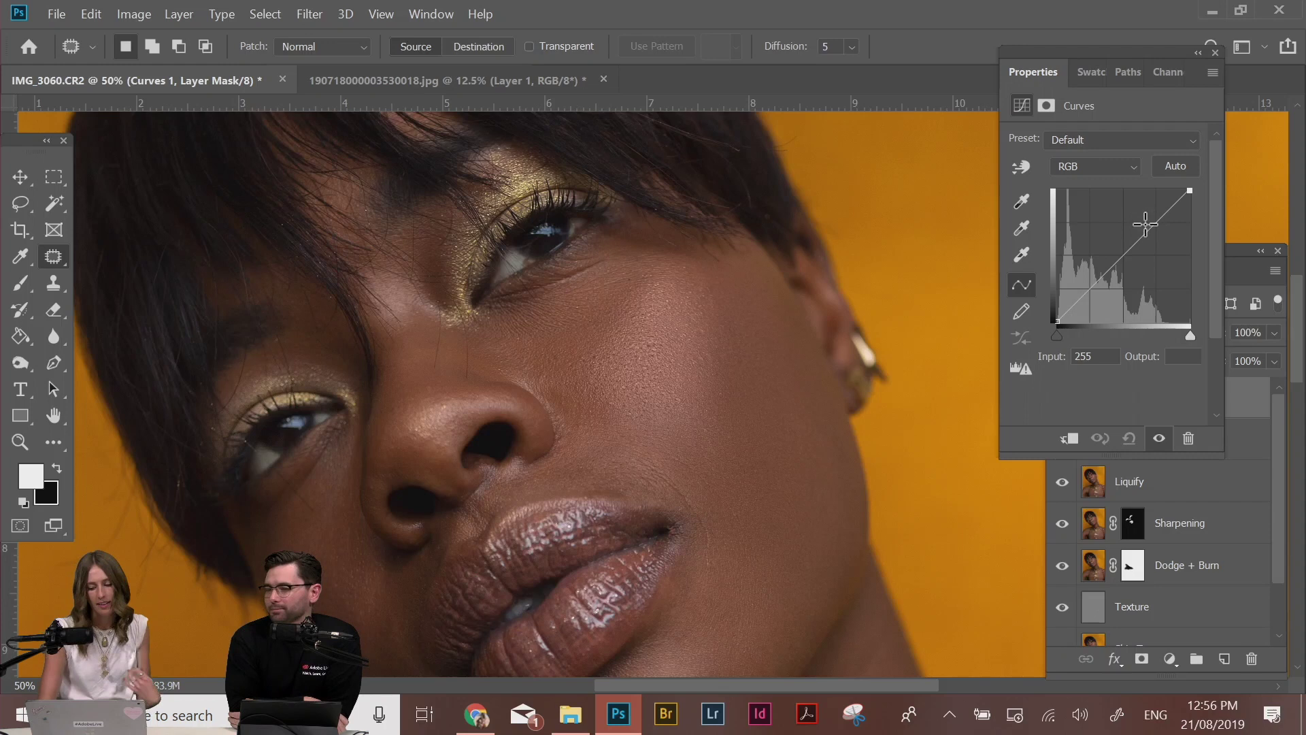
left_click(1147, 226)
mouse_move(1147, 225)
left_mouse_down()
mouse_move(1197, 199)
mouse_move(1140, 213)
mouse_move(1128, 236)
left_mouse_up()
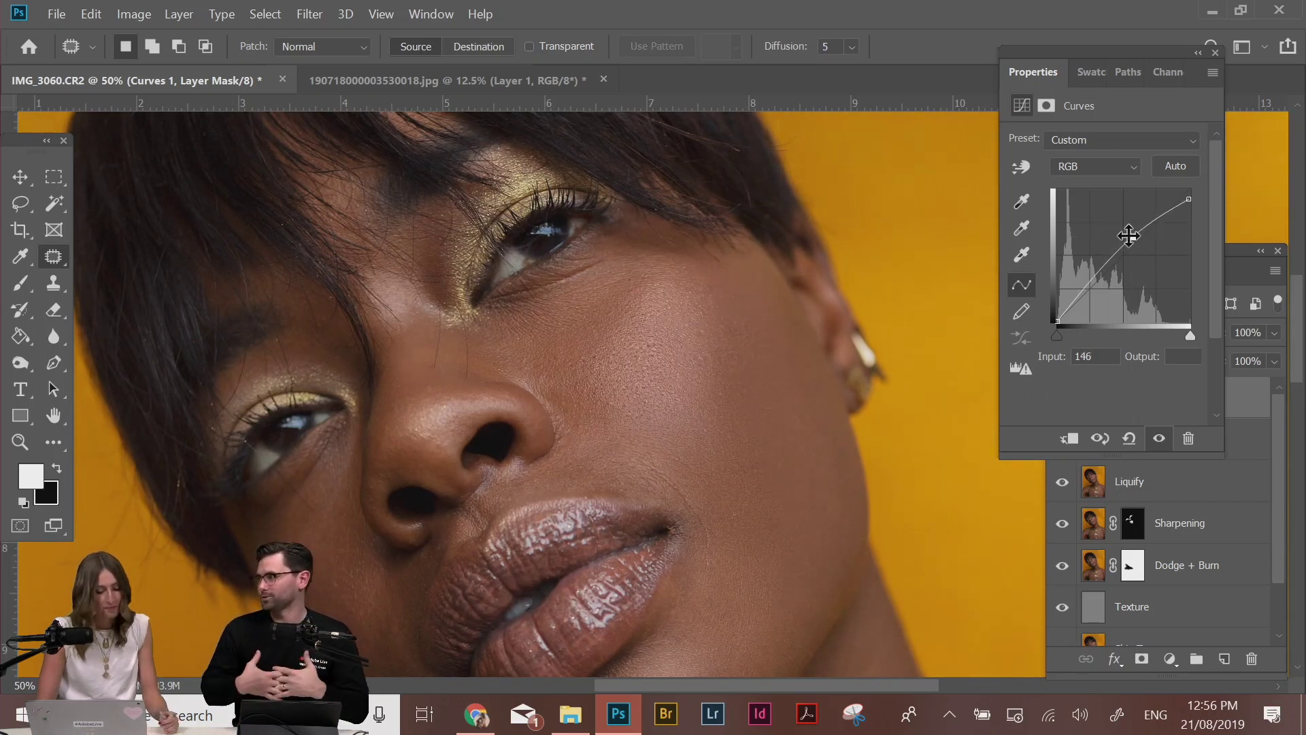
Compare the portrait with and without the Curves adjustment by toggling its visibility at 25% zoom
key("ctrl+minus")
key("ctrl+minus")
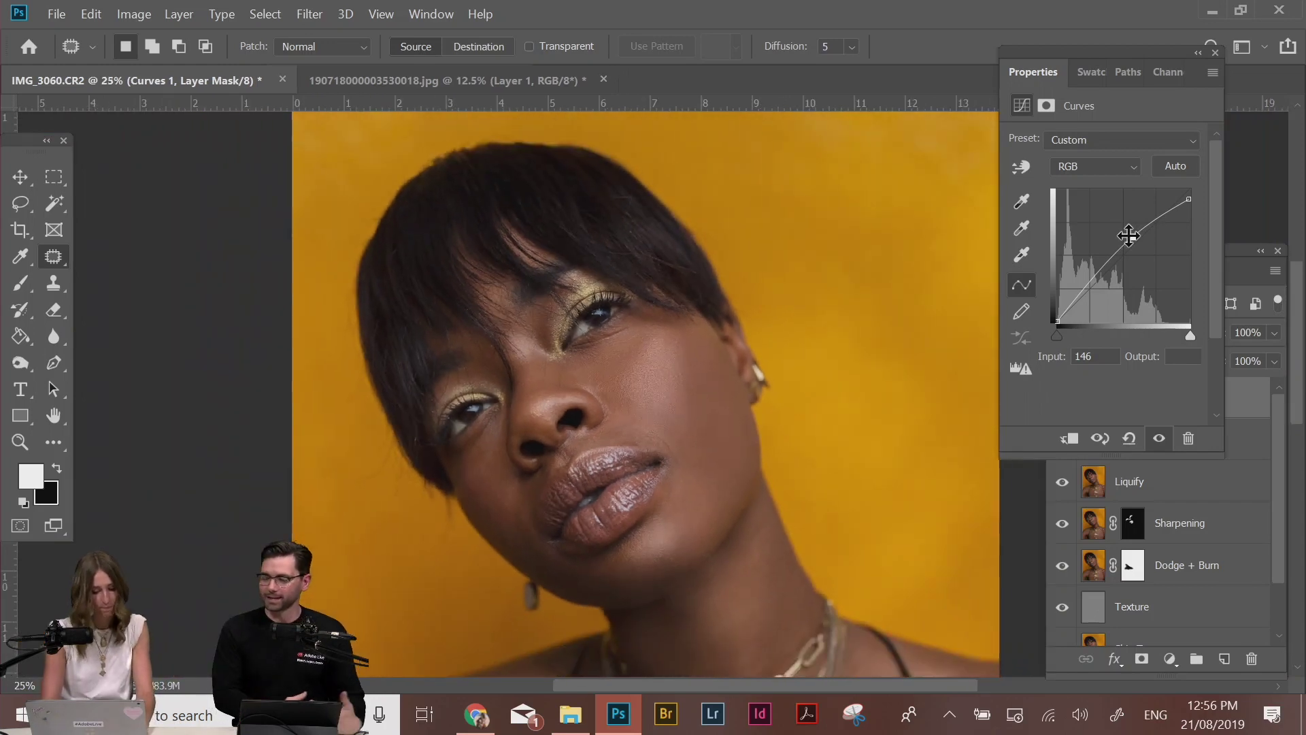
left_click(1250, 397)
left_click(1096, 397)
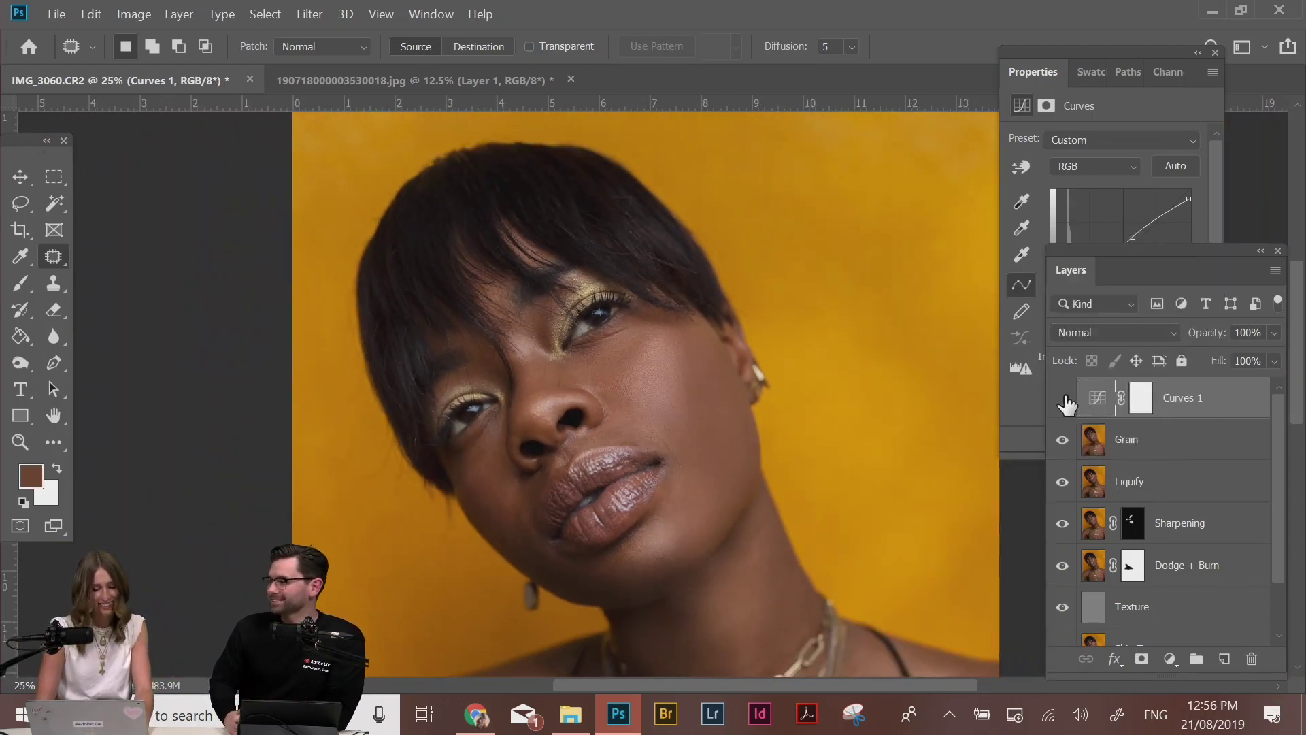
left_click(1062, 399)
left_click(1063, 398)
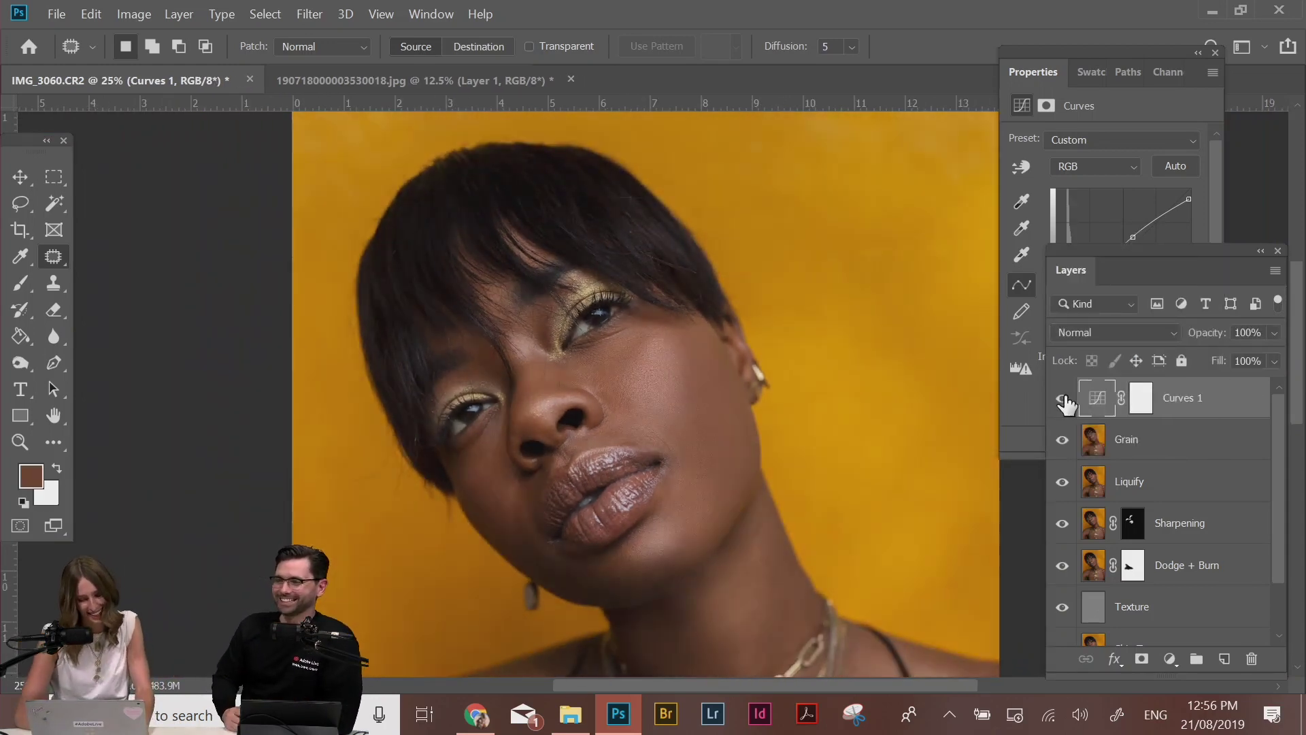
left_click(1063, 398)
left_click(1062, 398)
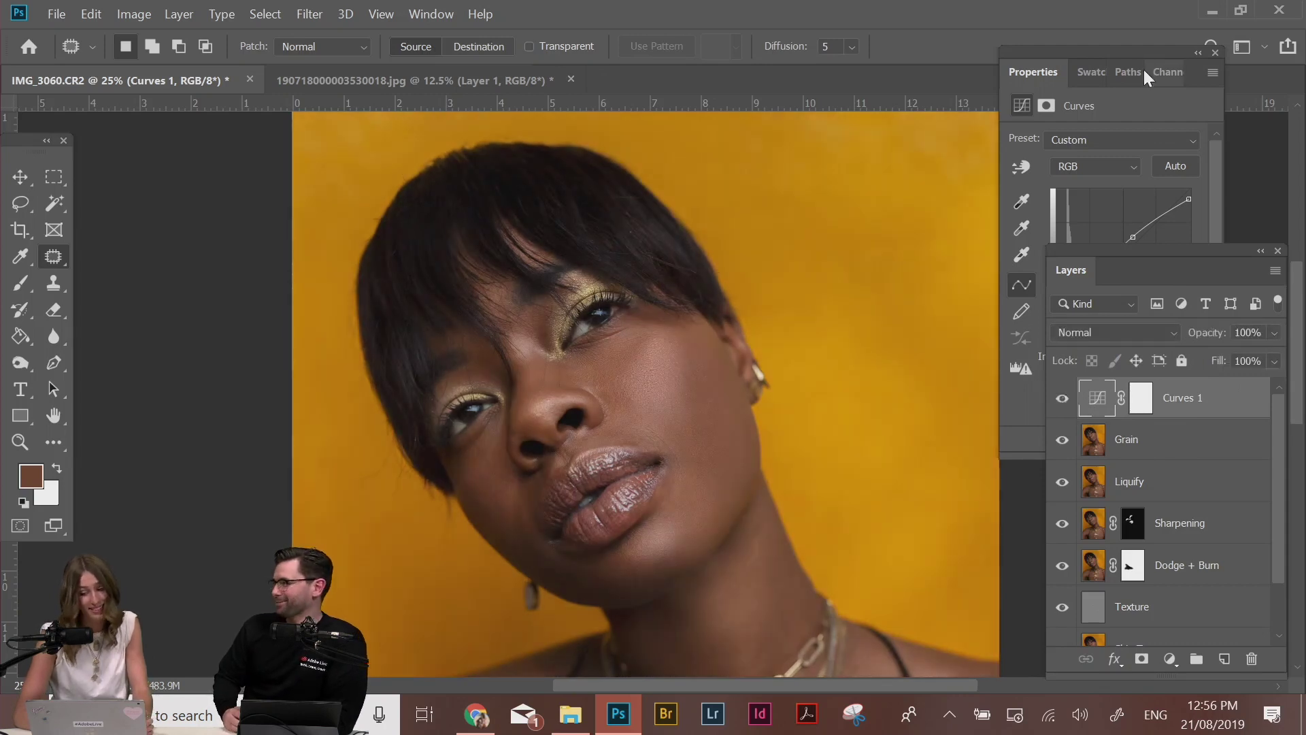
Move the curve's black point inward to input 24 and raise it slightly to deepen the shadows with a faded black
left_click(1129, 120)
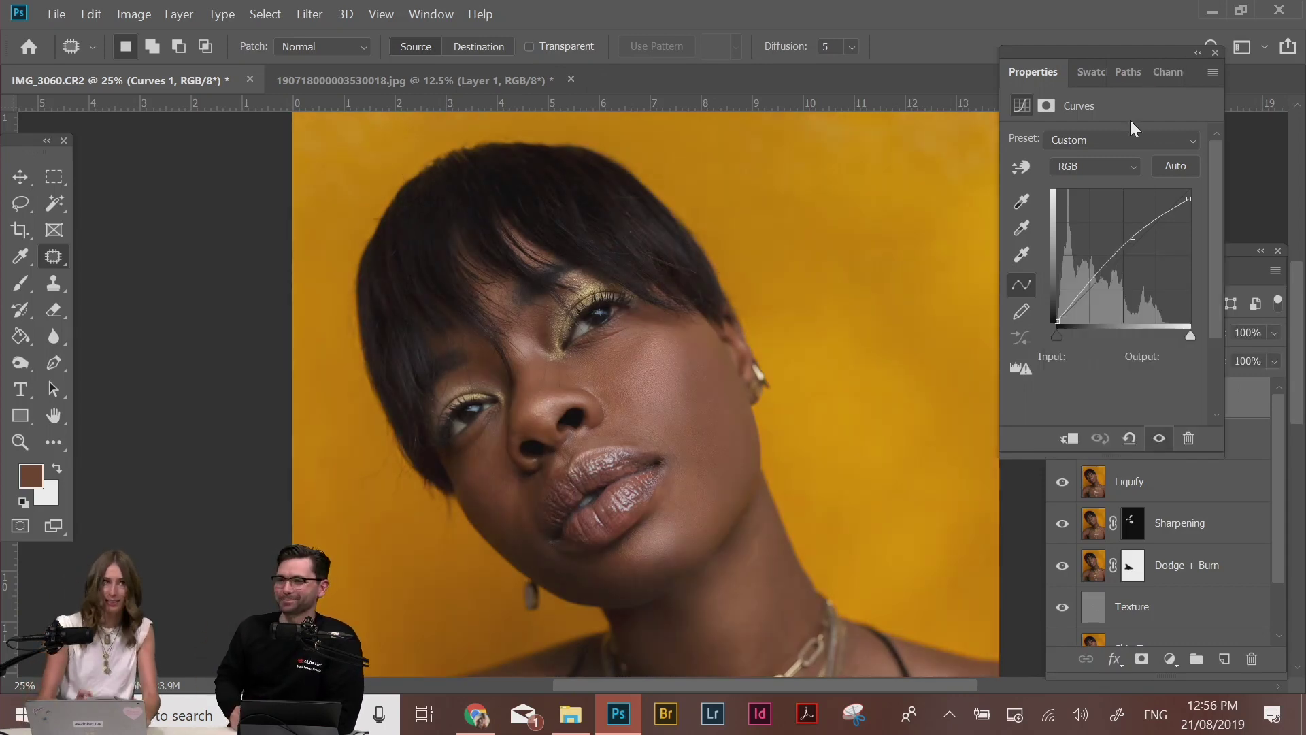
key("ctrl+plus")
key("ctrl+plus")
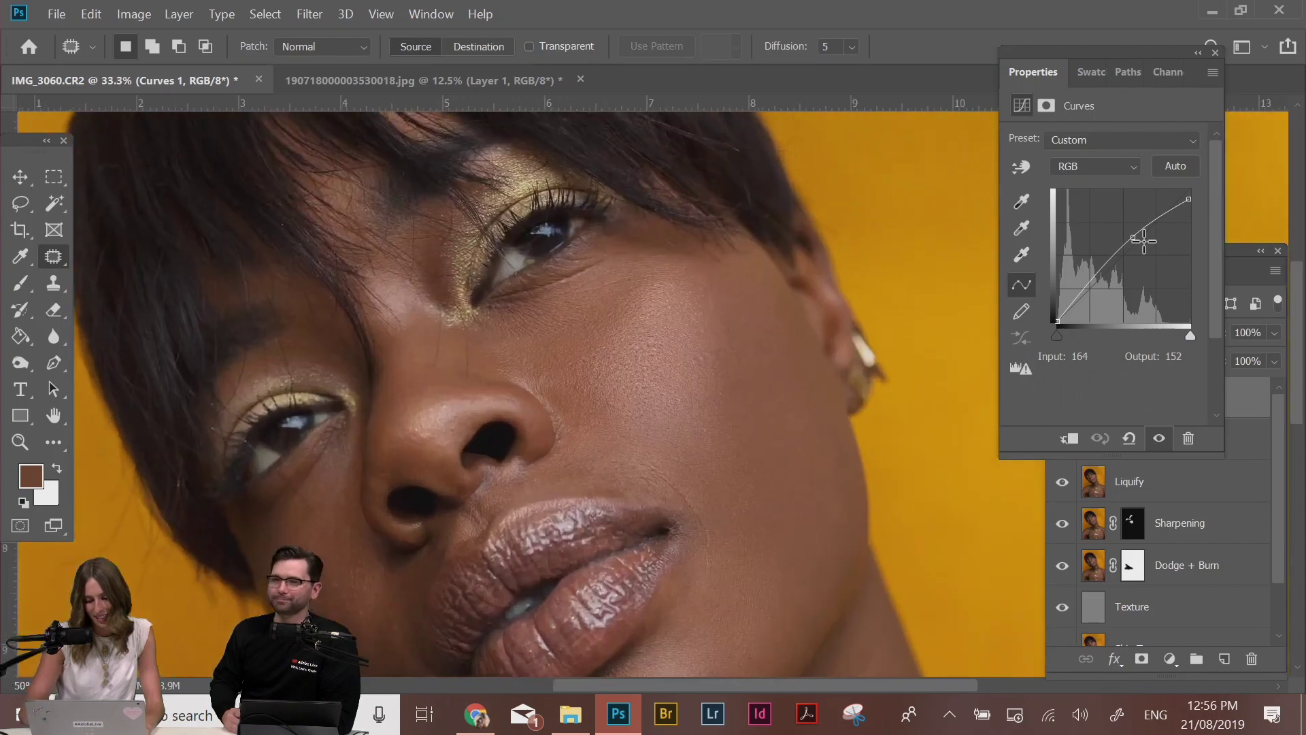
right_click(536, 444)
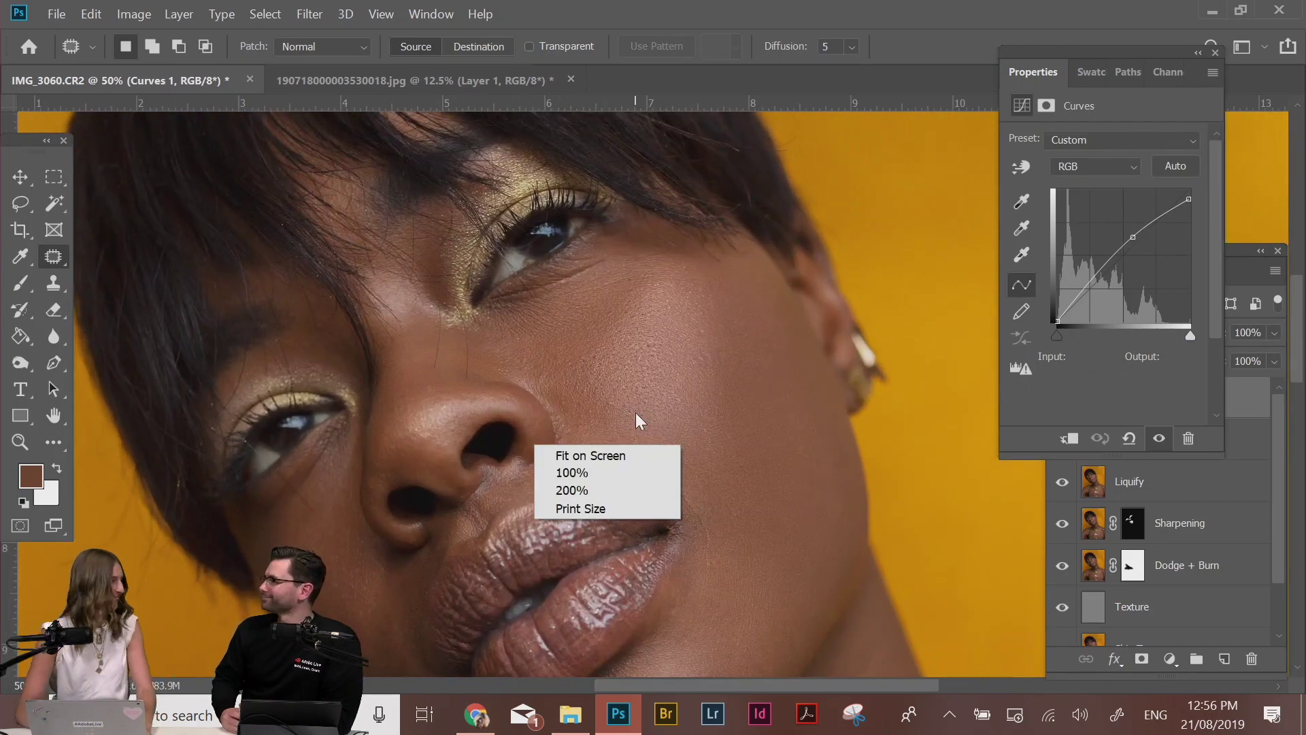
left_click(669, 279)
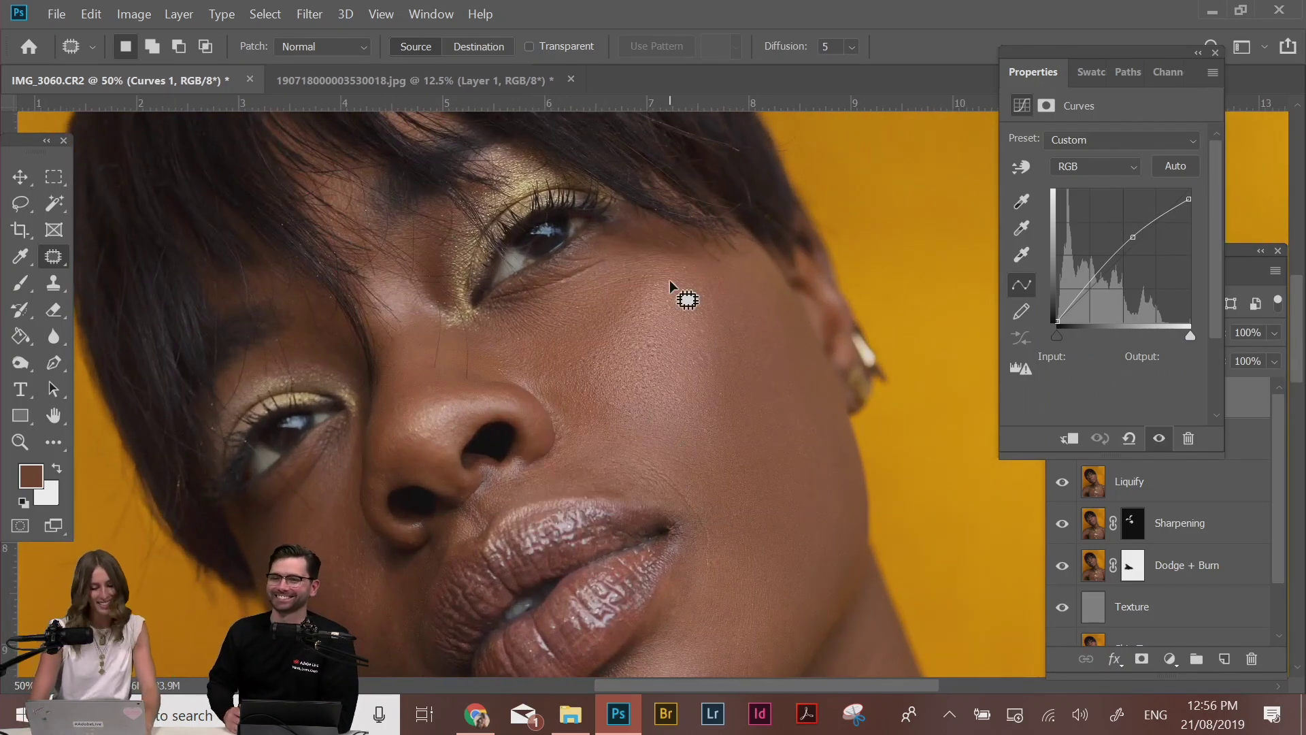
left_click_drag(604, 505, 708, 408)
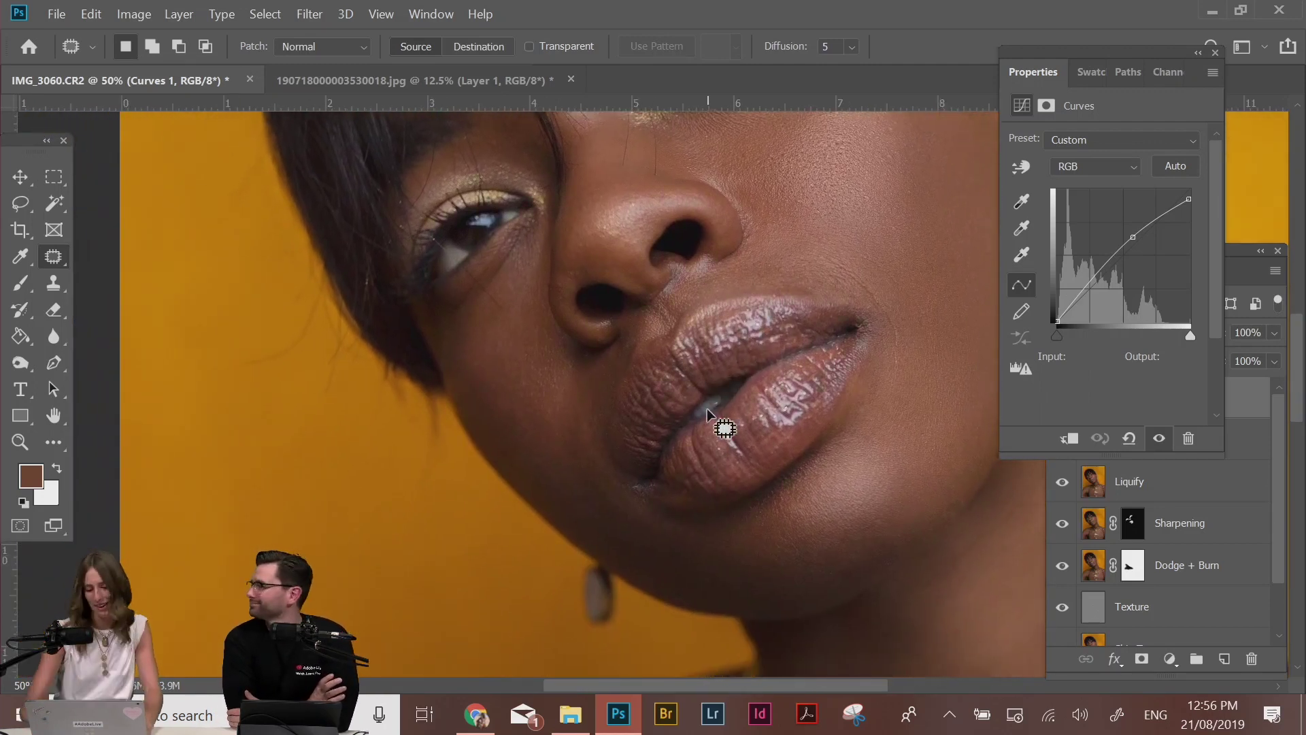
left_click(1056, 321)
left_click_drag(1056, 321, 1067, 321)
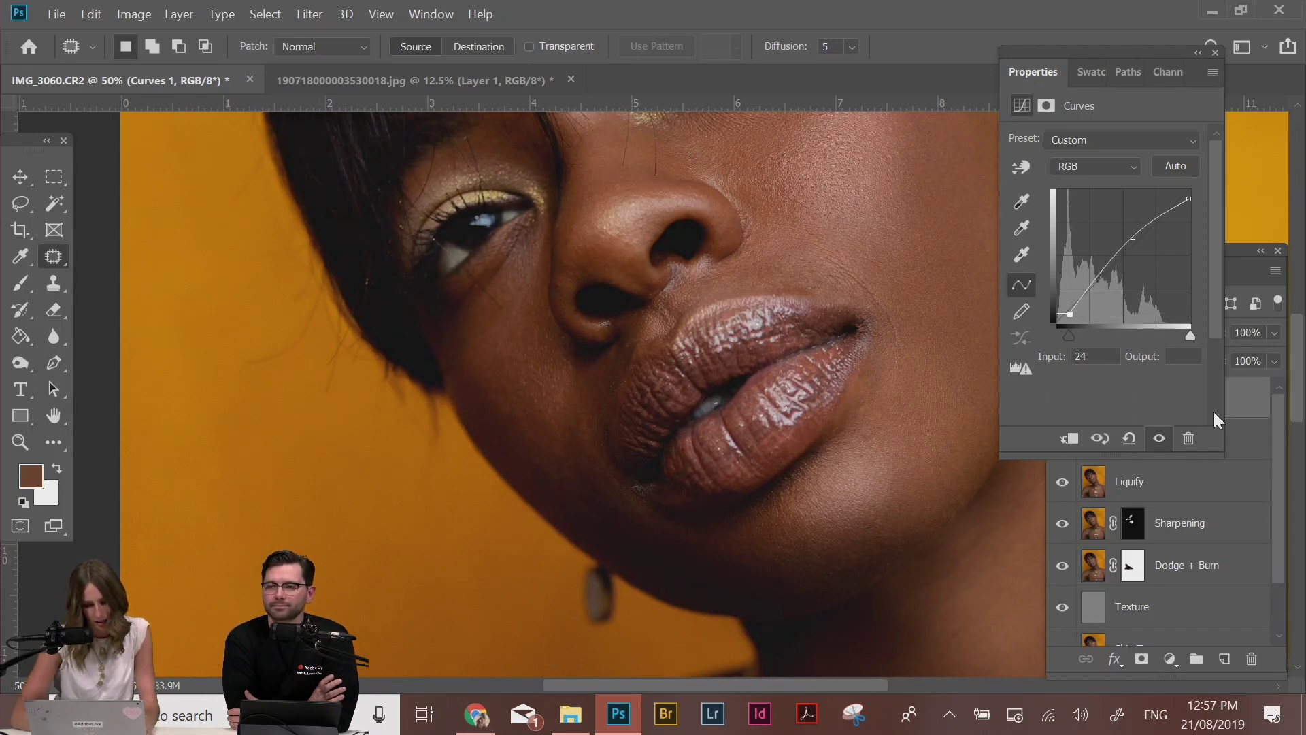
Compare the whole portrait before and after the deepened curve by repeatedly toggling the Curves 1 layer's visibility
key("ctrl+minus")
key("ctrl+minus")
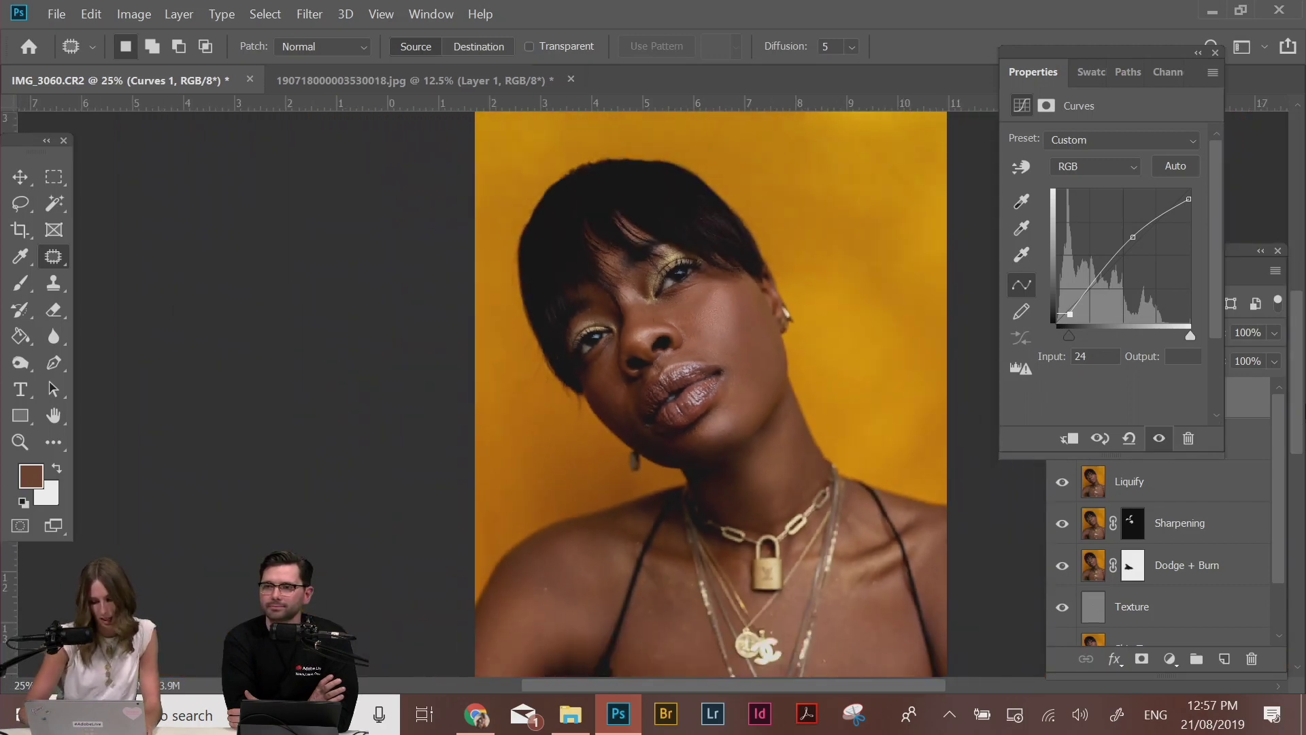
left_click(1246, 406)
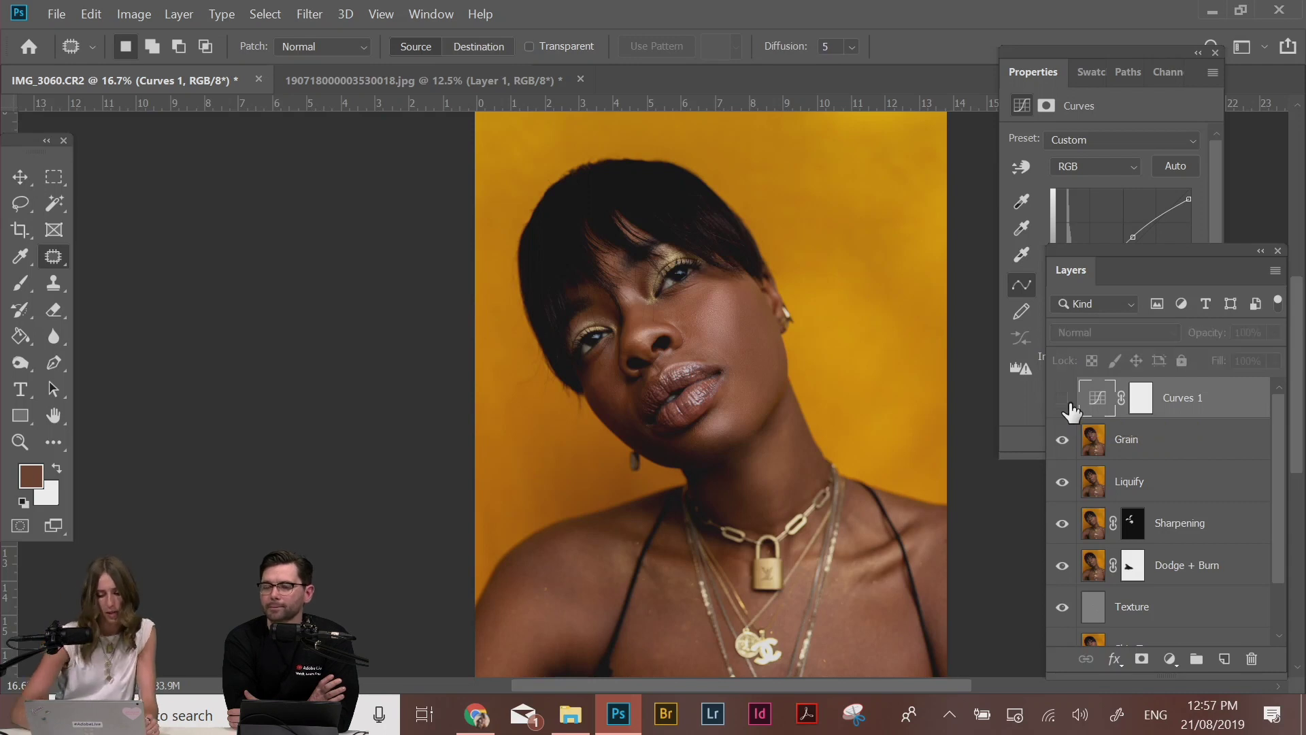
left_click(1064, 401)
left_click(1059, 401)
left_click(1059, 401)
left_click(1059, 401)
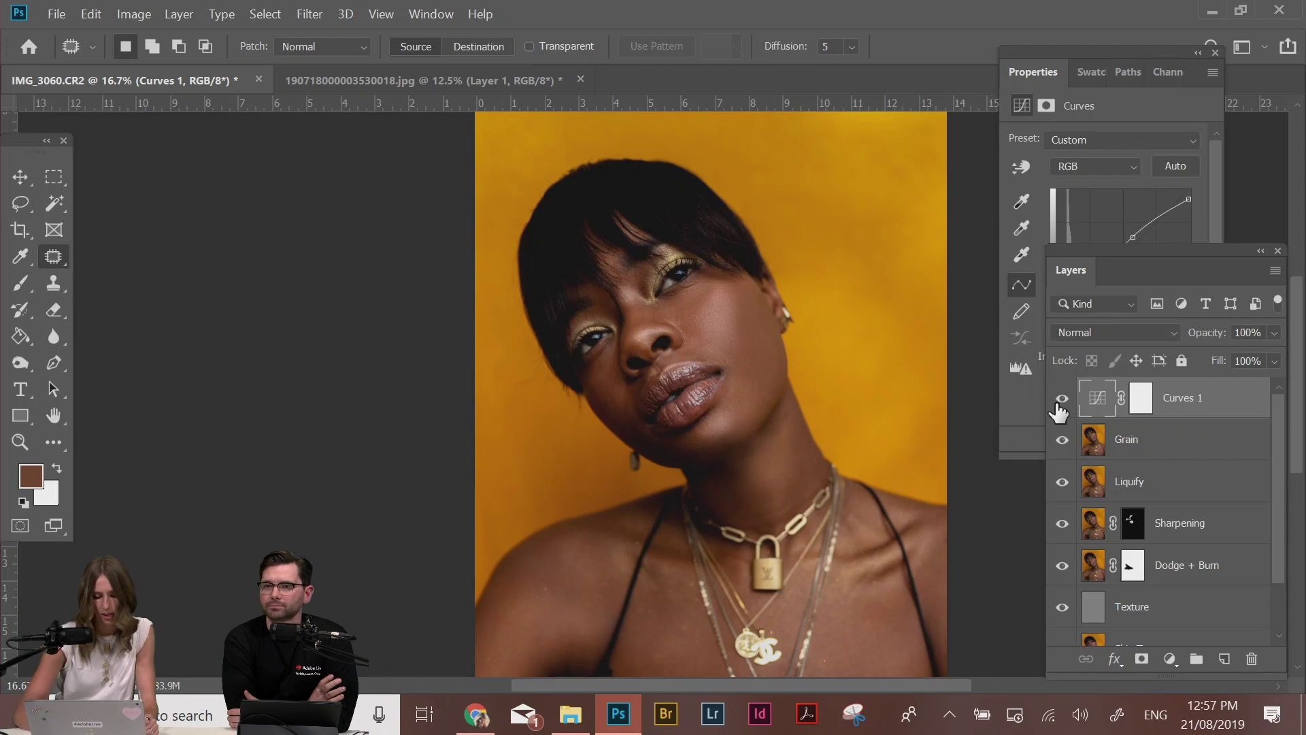
left_click(1059, 401)
left_click(1059, 401)
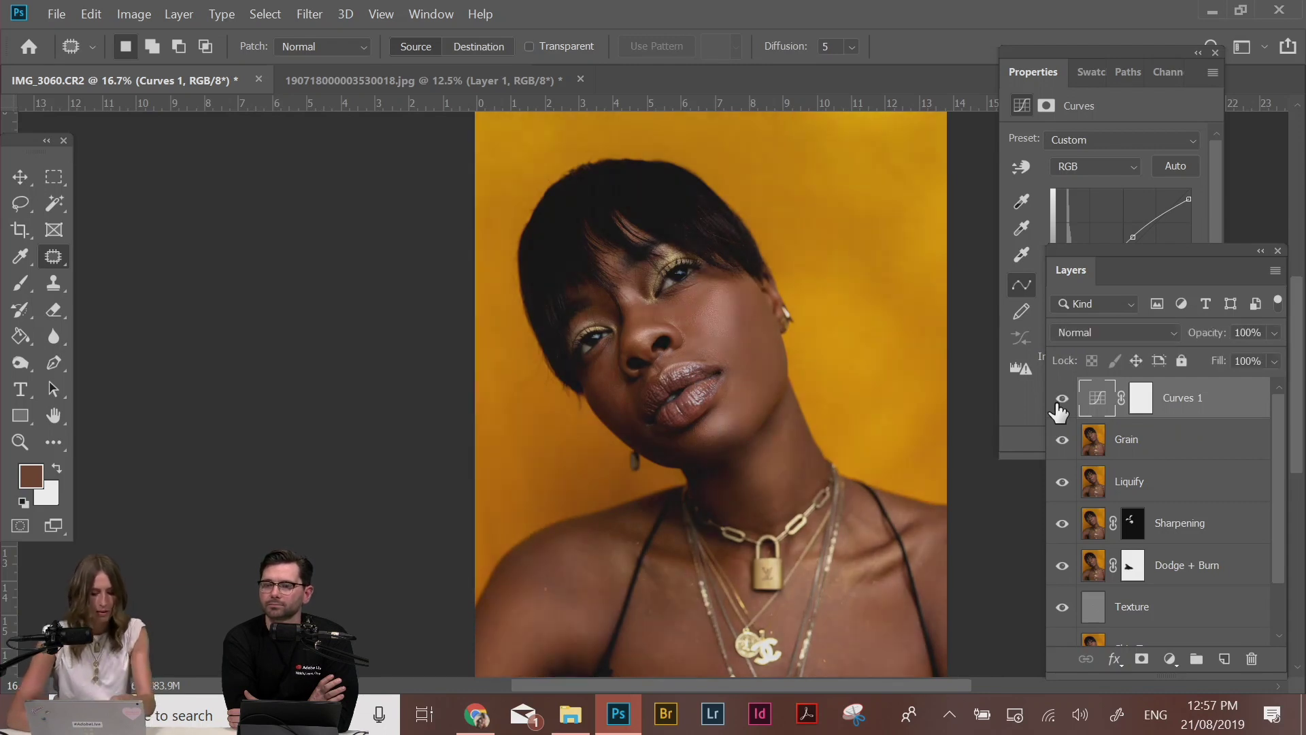
left_click(1059, 401)
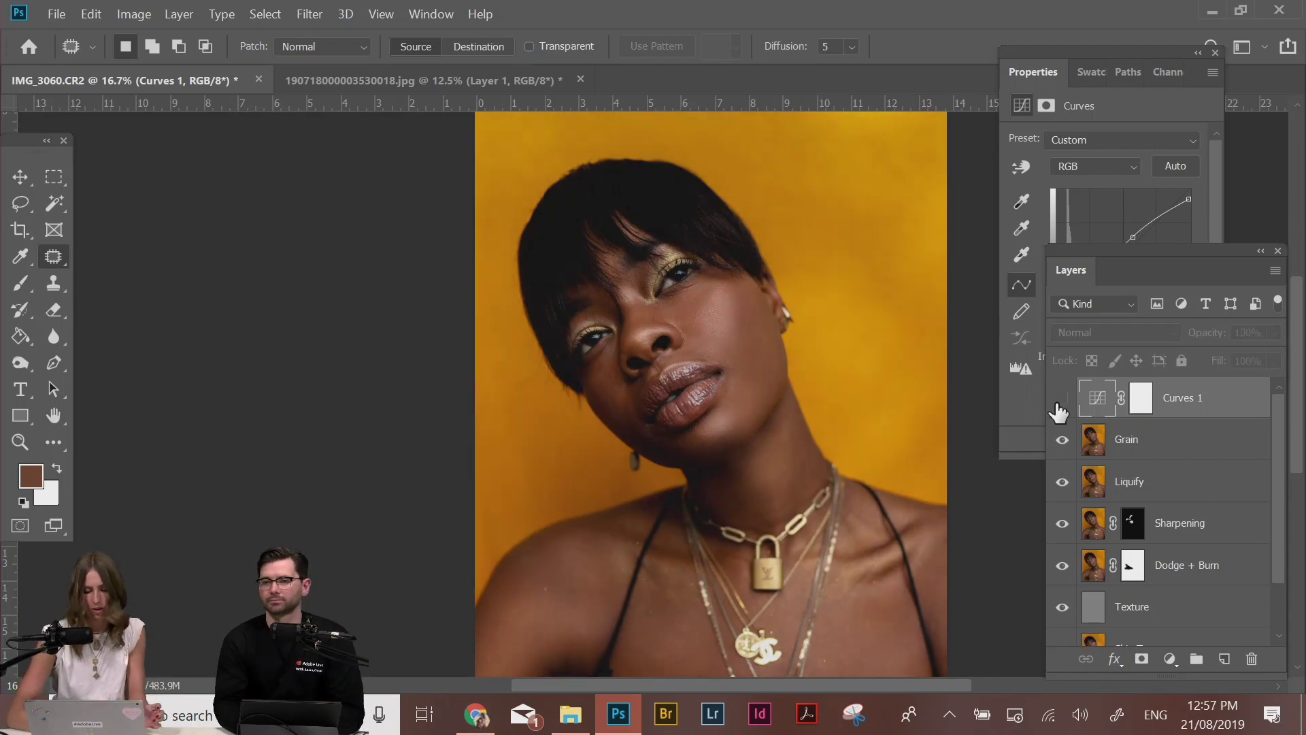
left_click(1062, 400)
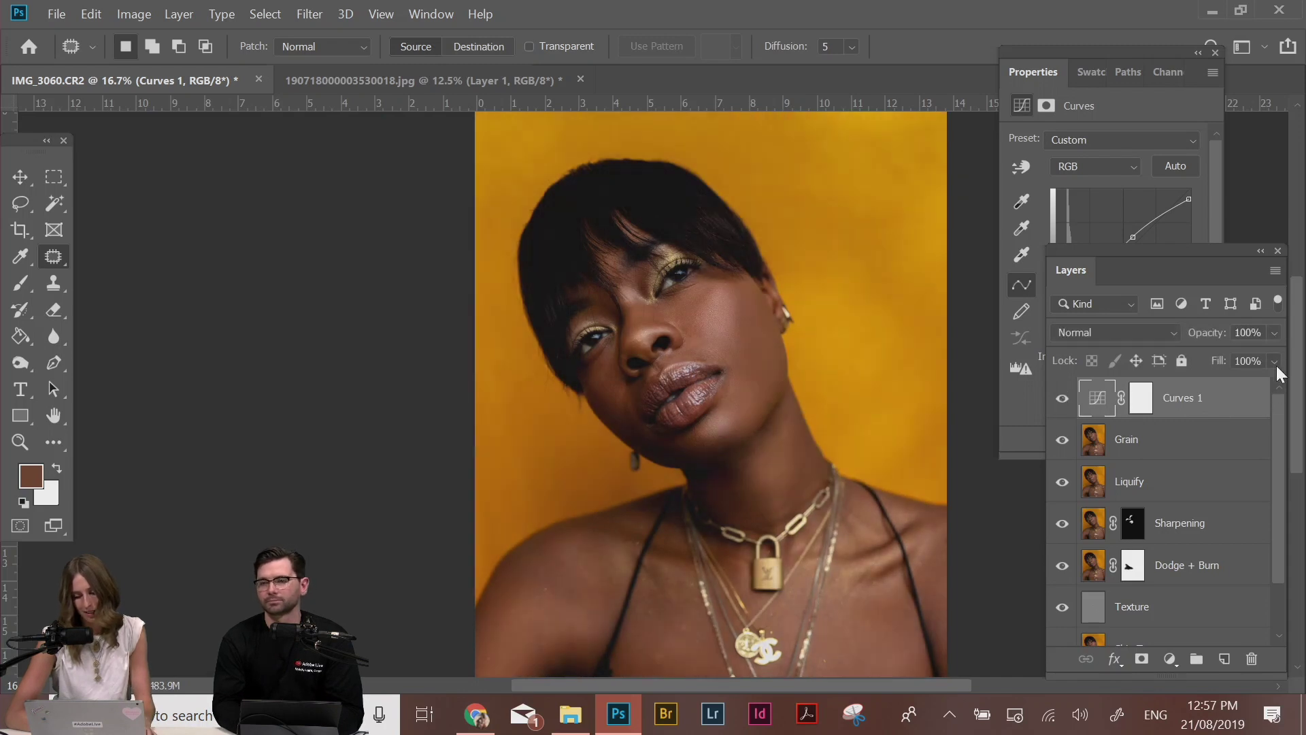
Reduce the fill of the Curves 1 layer to 41%
left_click(1274, 361)
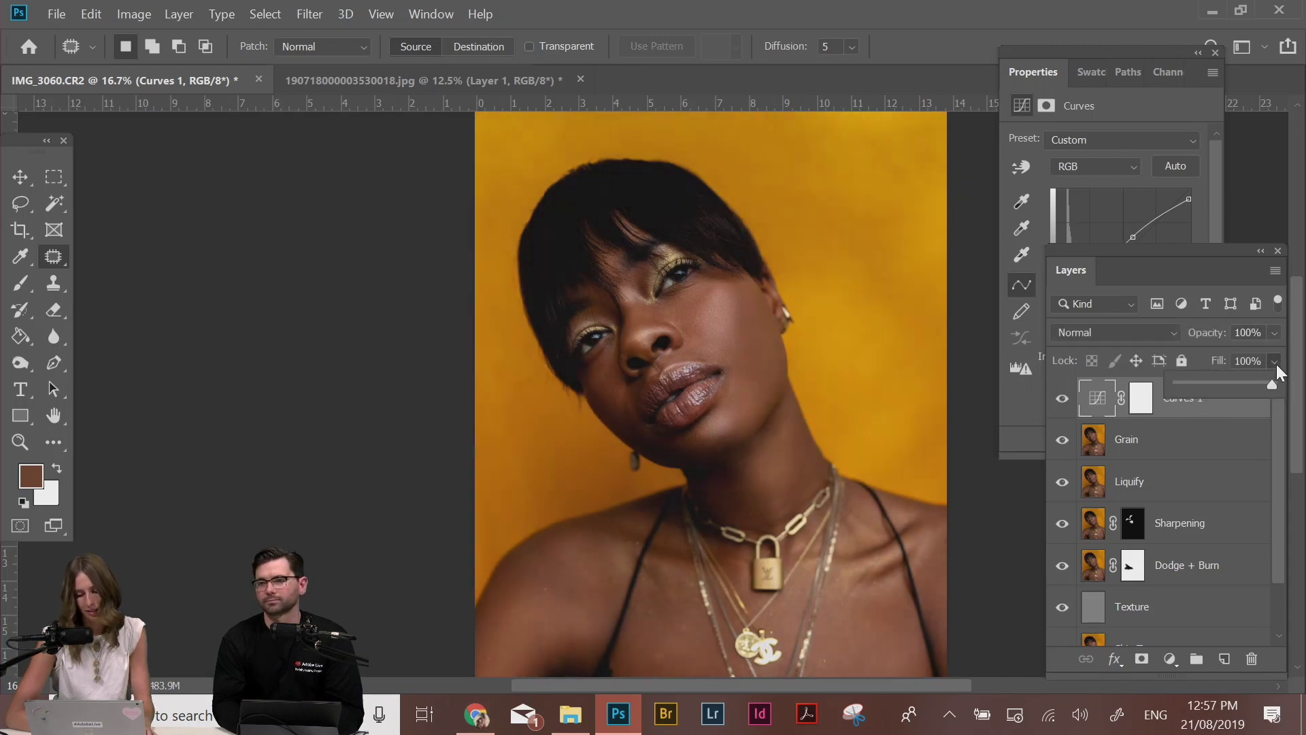
left_click(1207, 382)
mouse_move(1207, 382)
left_mouse_down()
mouse_move(1186, 385)
mouse_move(1232, 384)
mouse_move(1213, 384)
left_mouse_up()
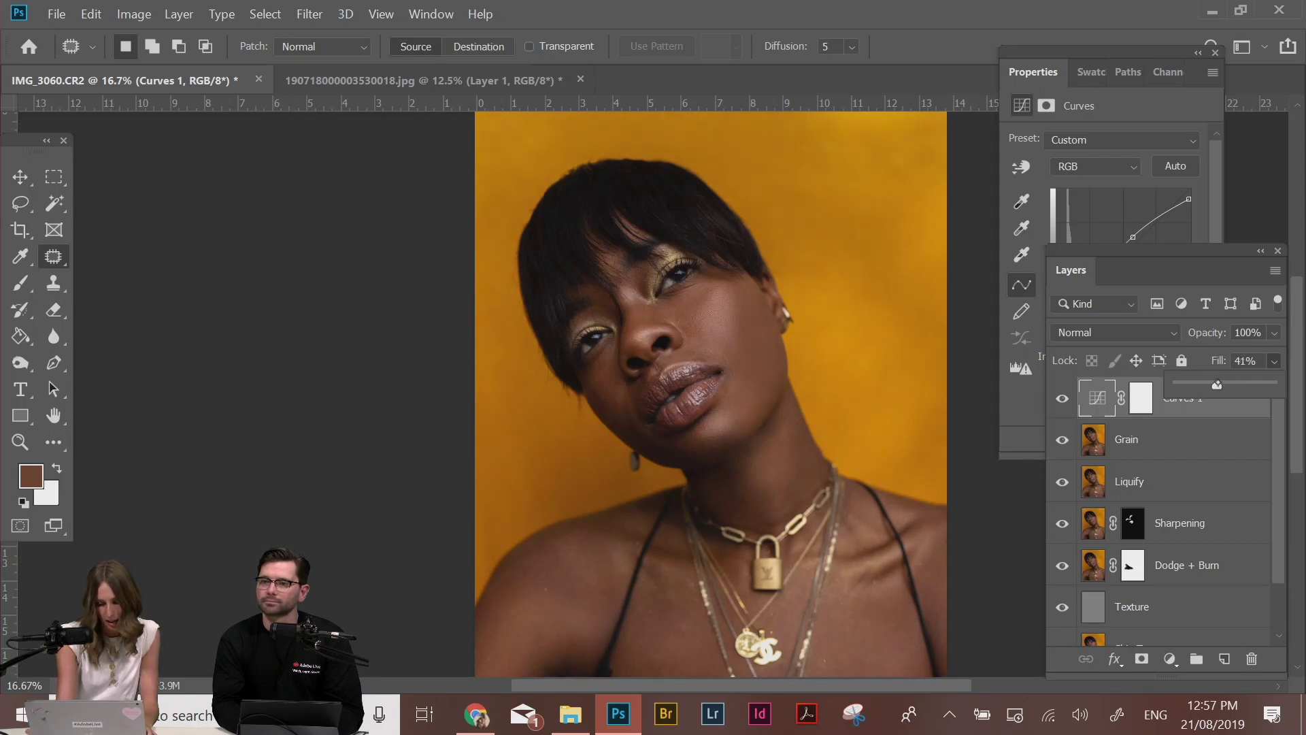
Add a Selective Color adjustment layer above Curves 1, with Reds as the chosen colour range
left_click(1171, 659)
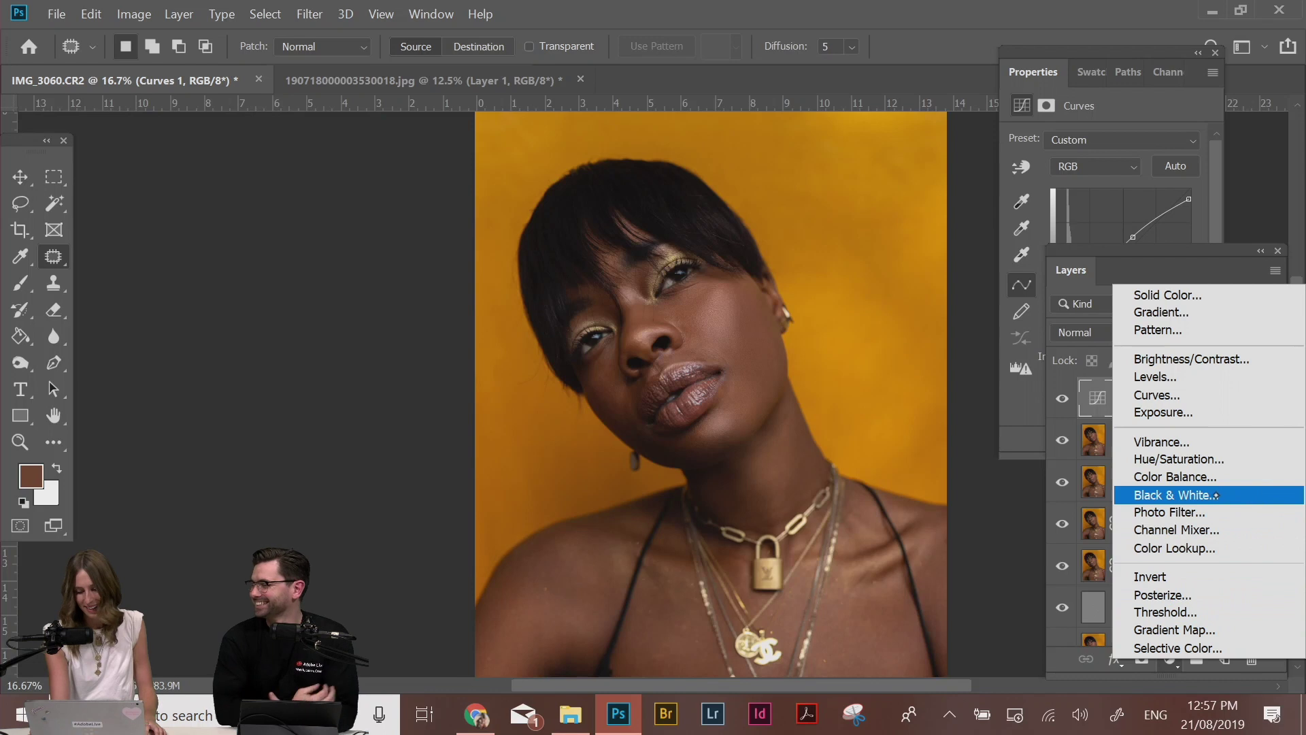
left_click(1197, 647)
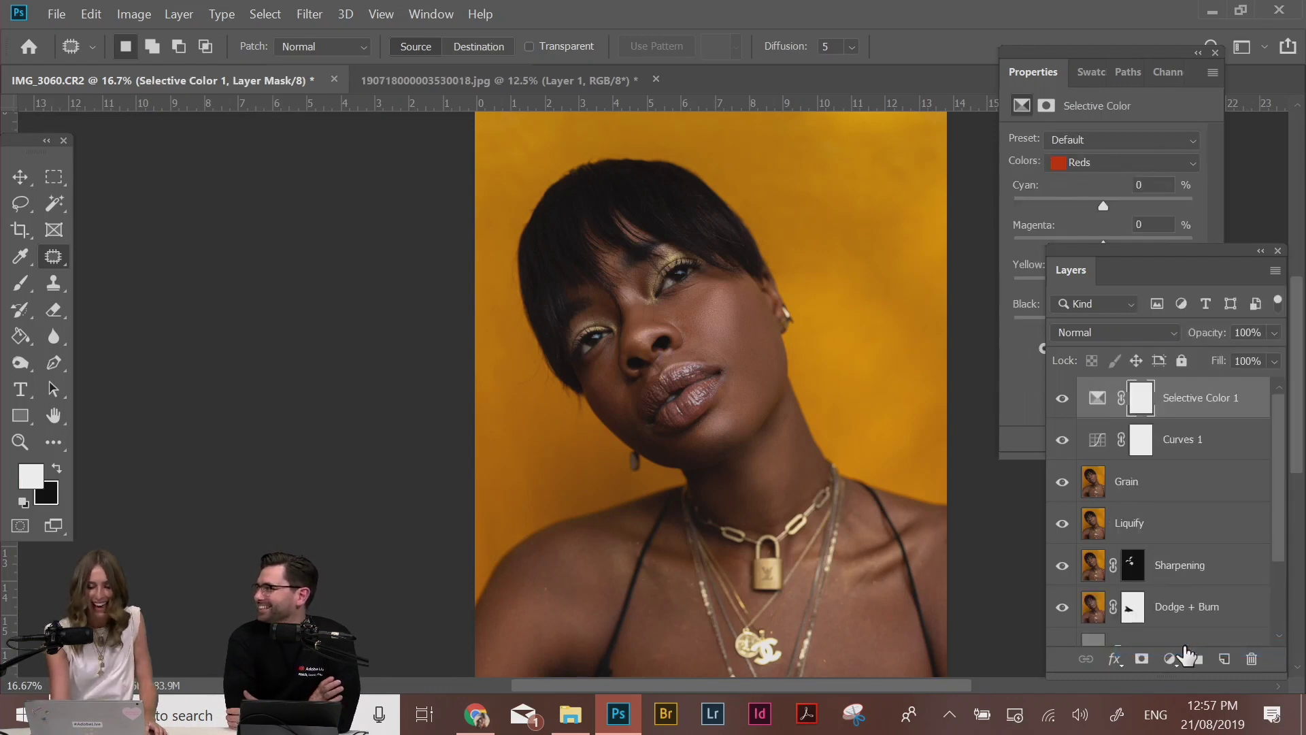
left_click(1173, 102)
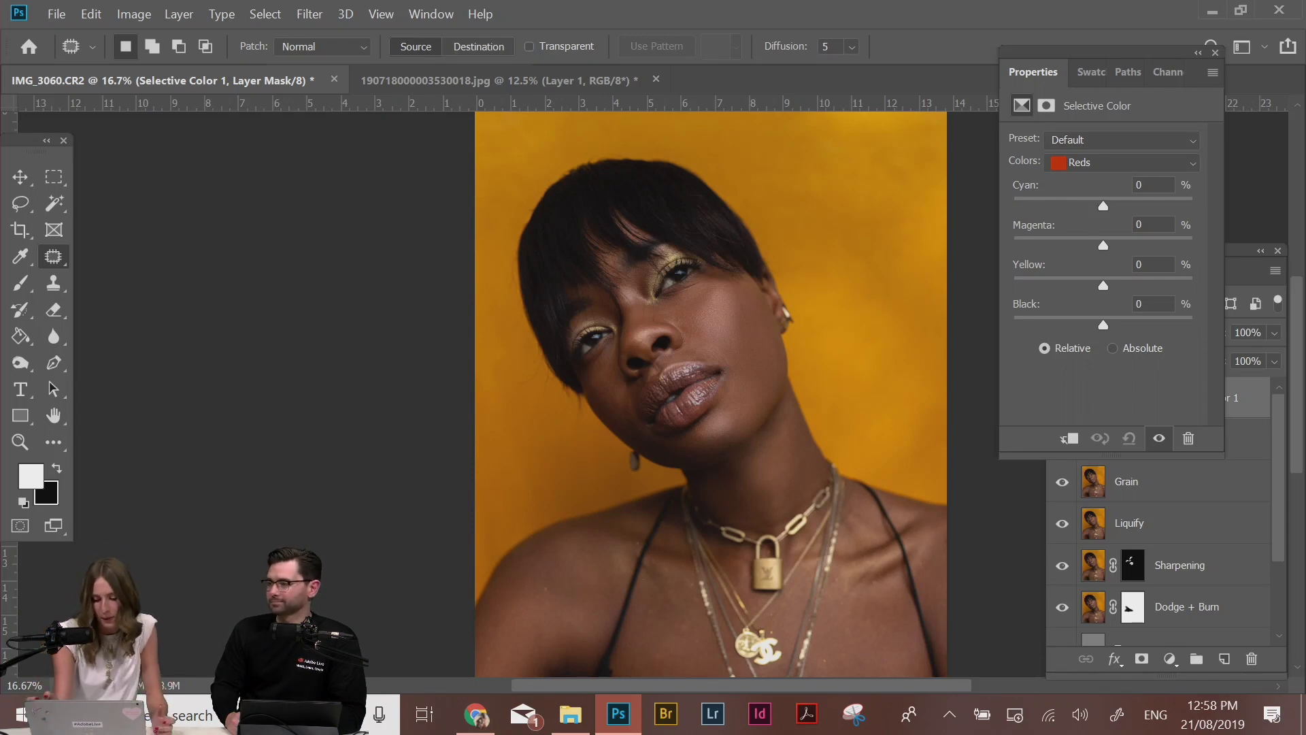
key("ctrl+plus")
key("ctrl+plus")
left_click_drag(809, 269, 612, 490)
left_click(1171, 657)
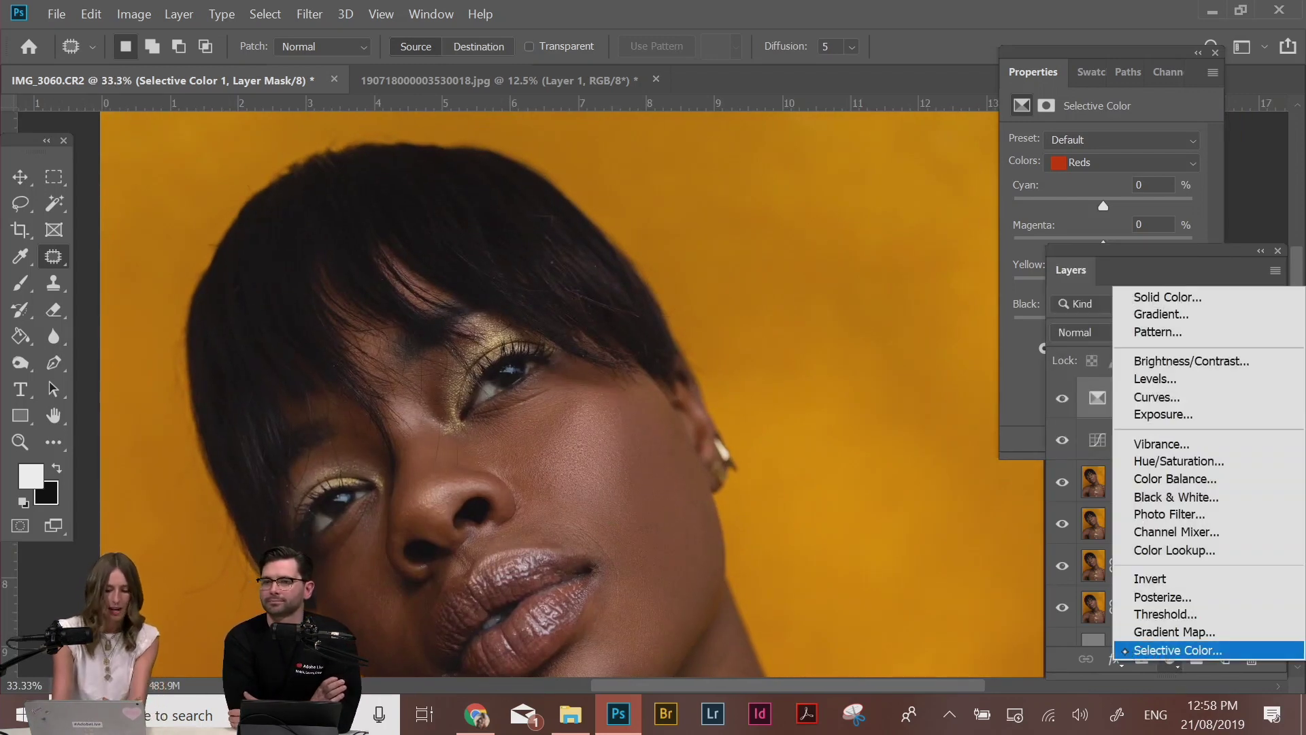
left_click(1081, 163)
left_click(1080, 163)
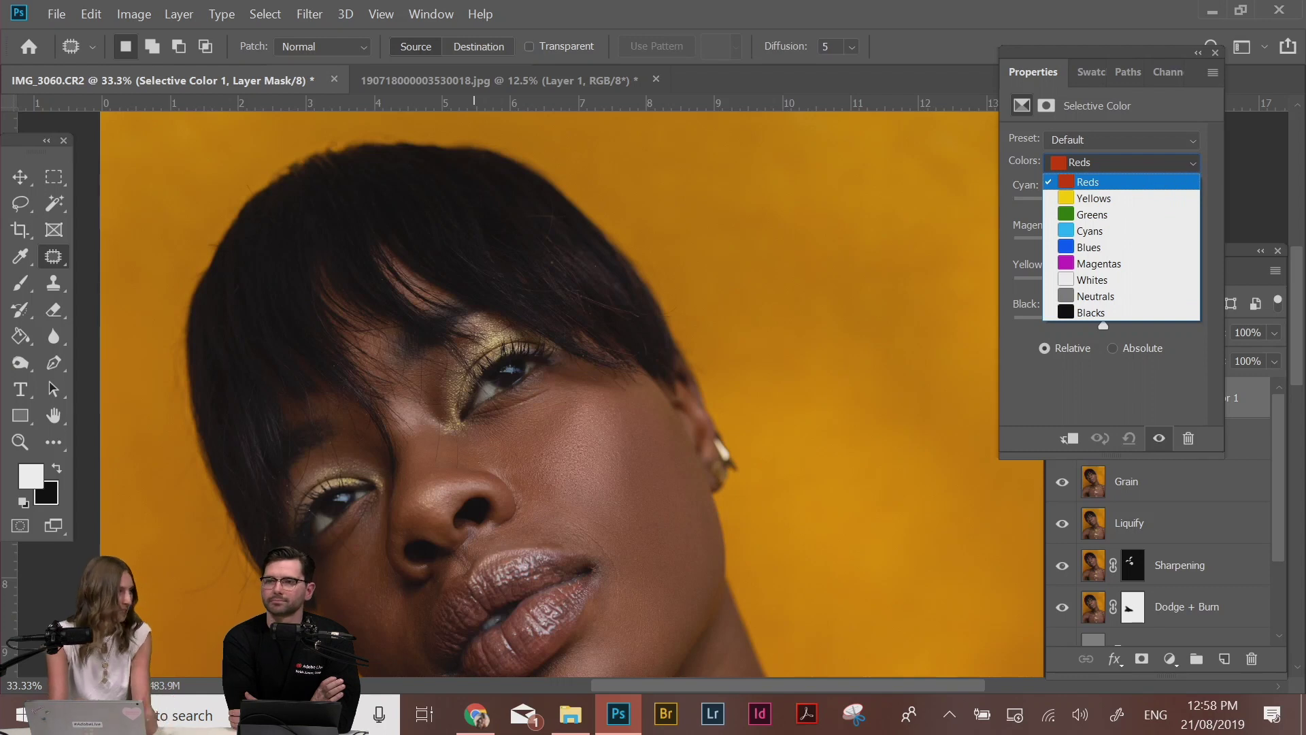
left_click(1088, 182)
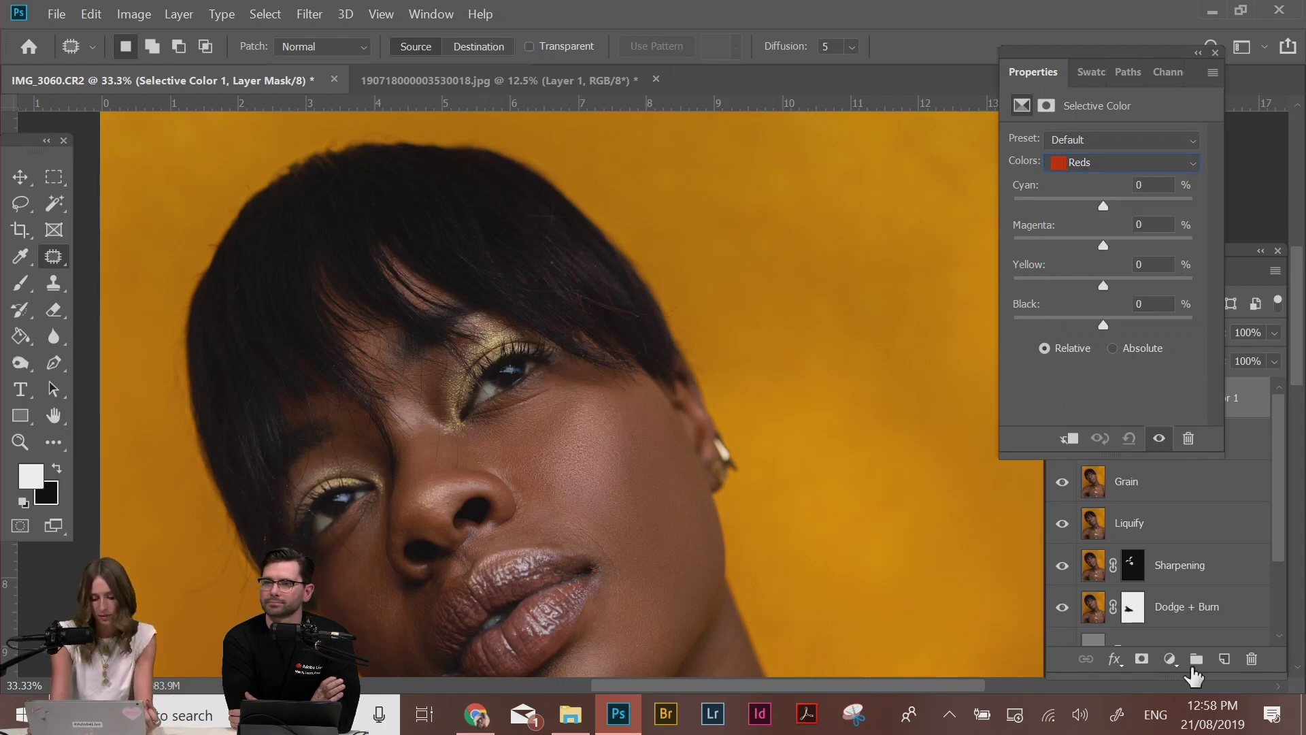
Add a Hue/Saturation adjustment layer and sample the background with the targeted adjustment tool to identify its colour range
left_click(1170, 658)
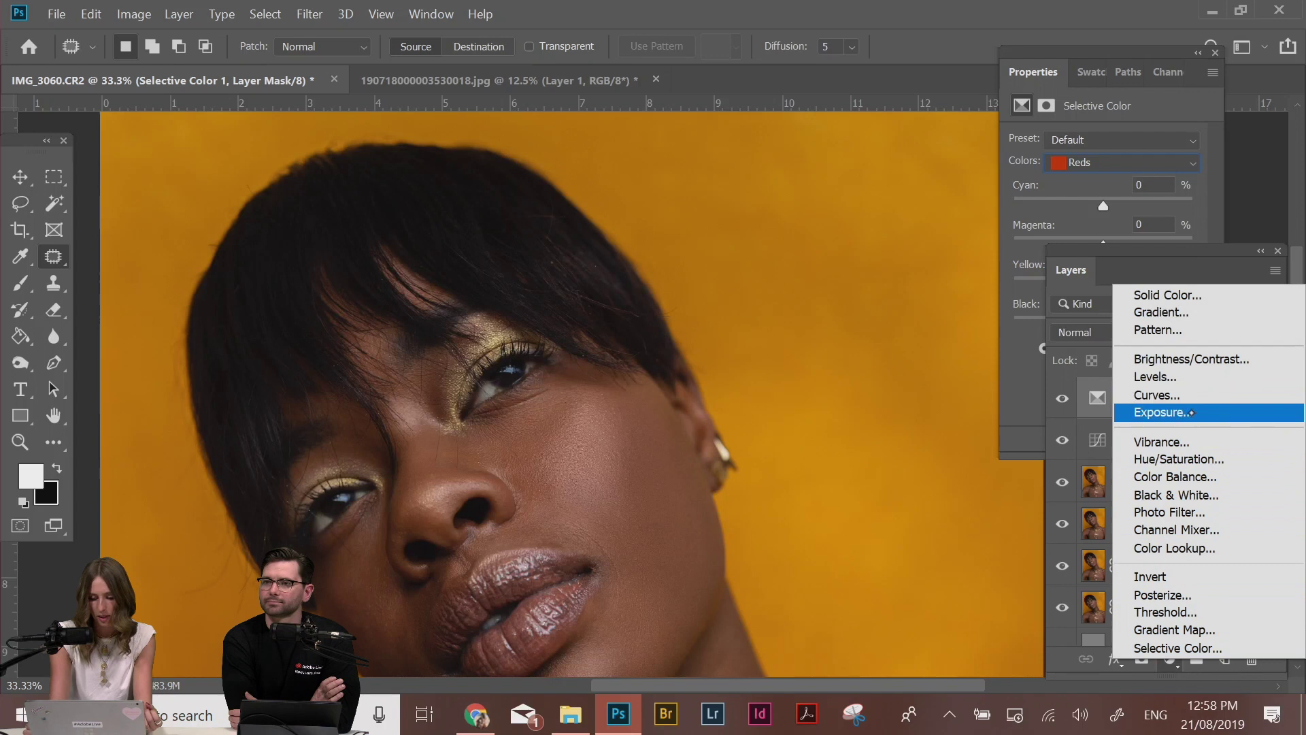
left_click(1180, 460)
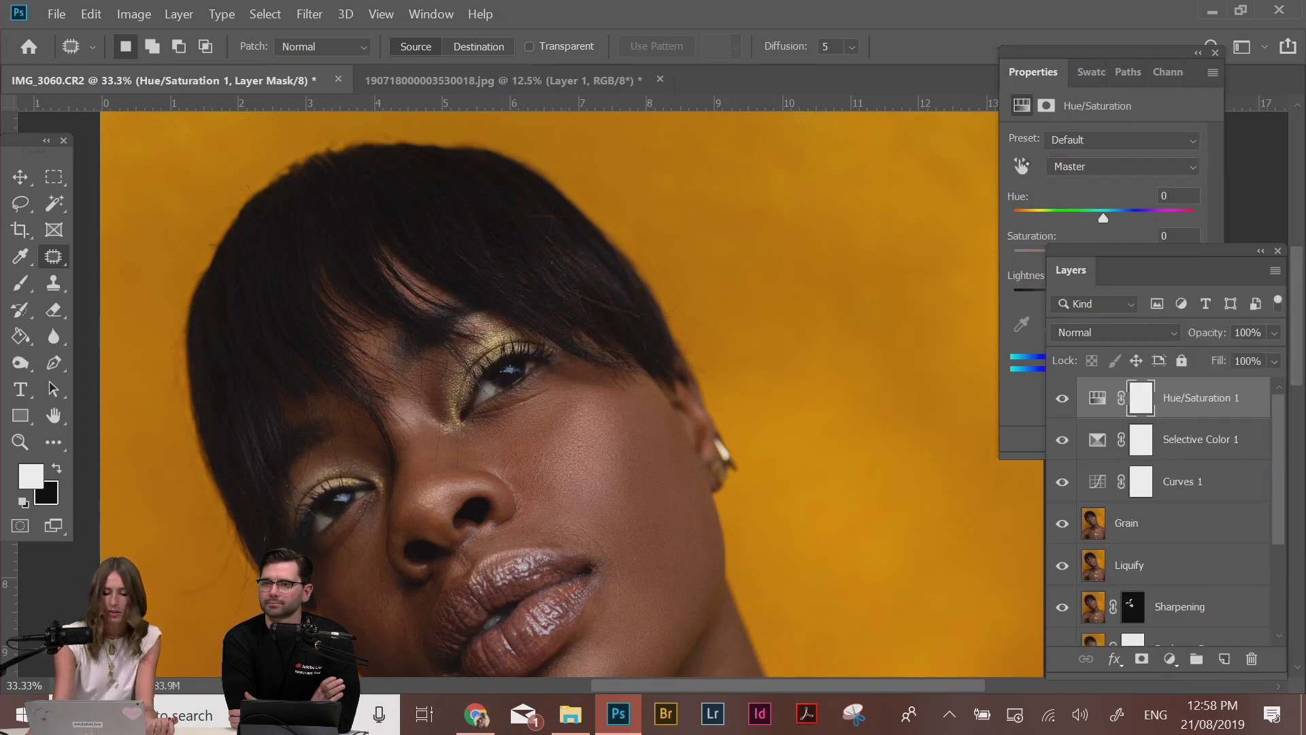
left_click(1022, 166)
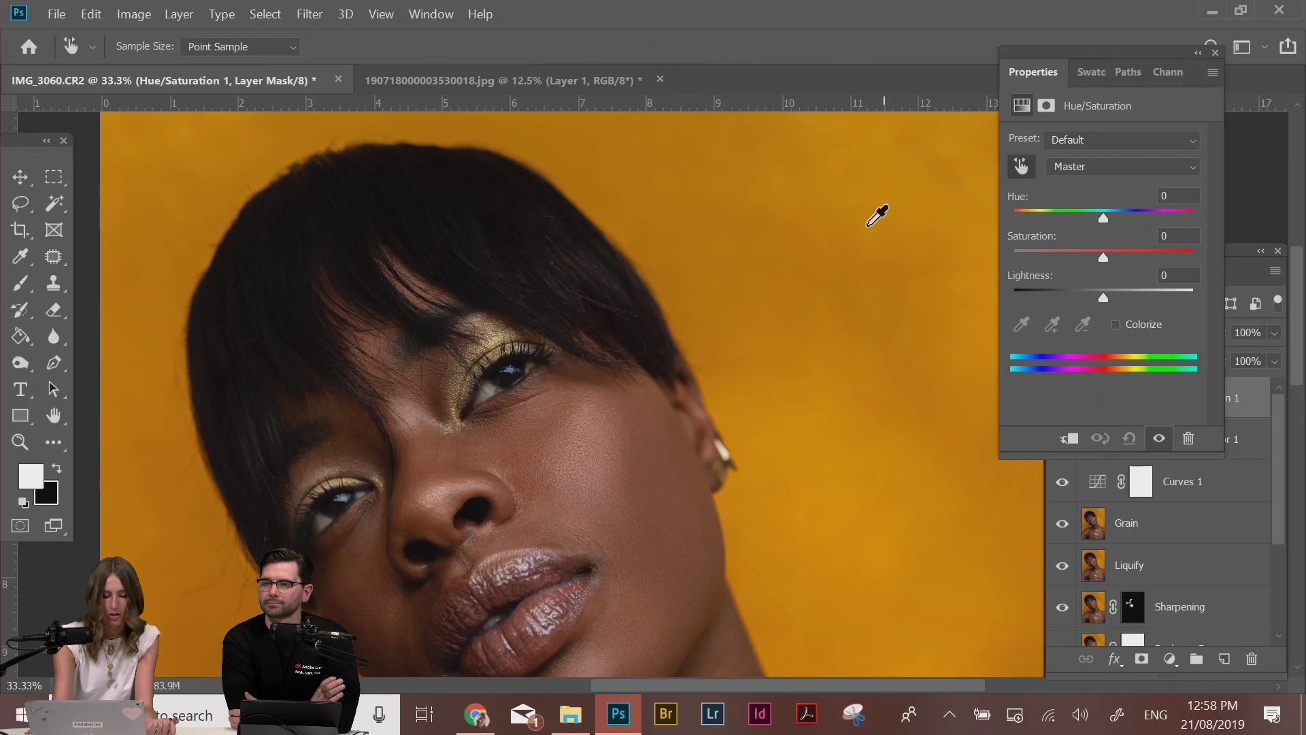
left_click(808, 274)
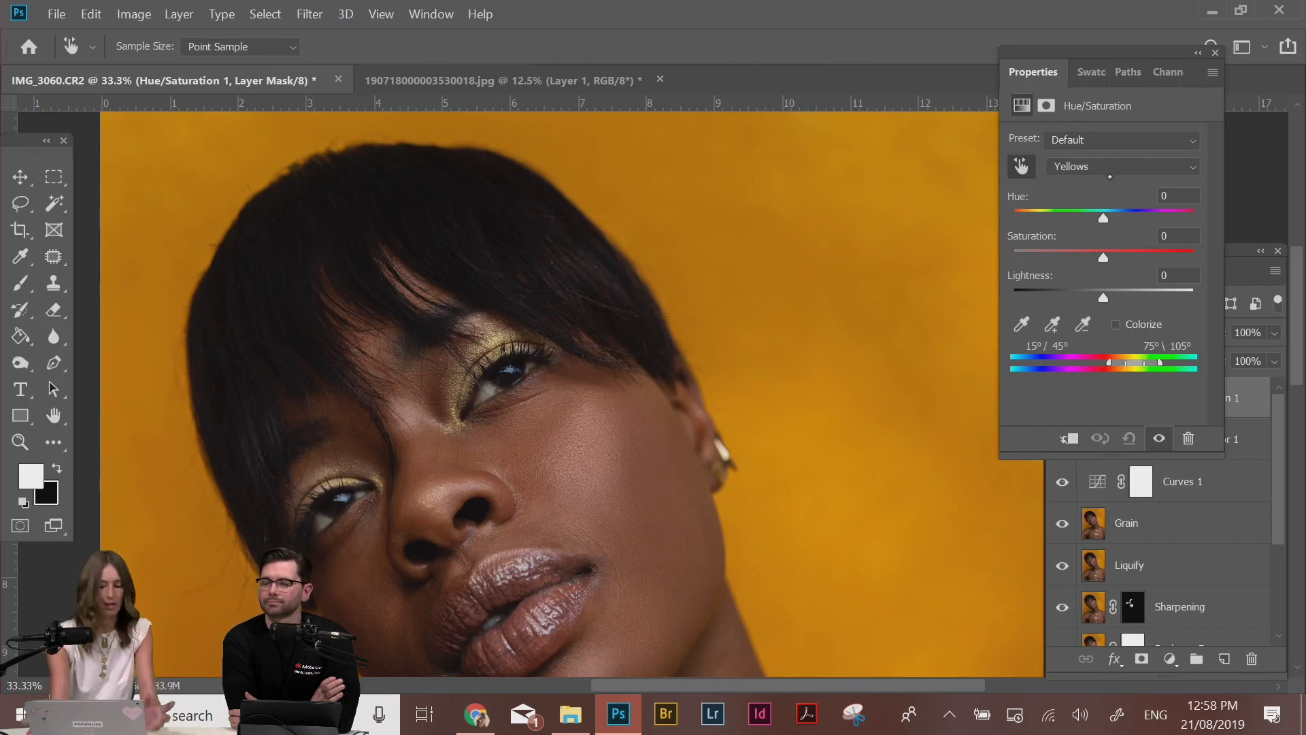
Return to the Selective Color 1 layer and switch its colour range to Yellows
left_click(1245, 448)
left_click(1197, 438)
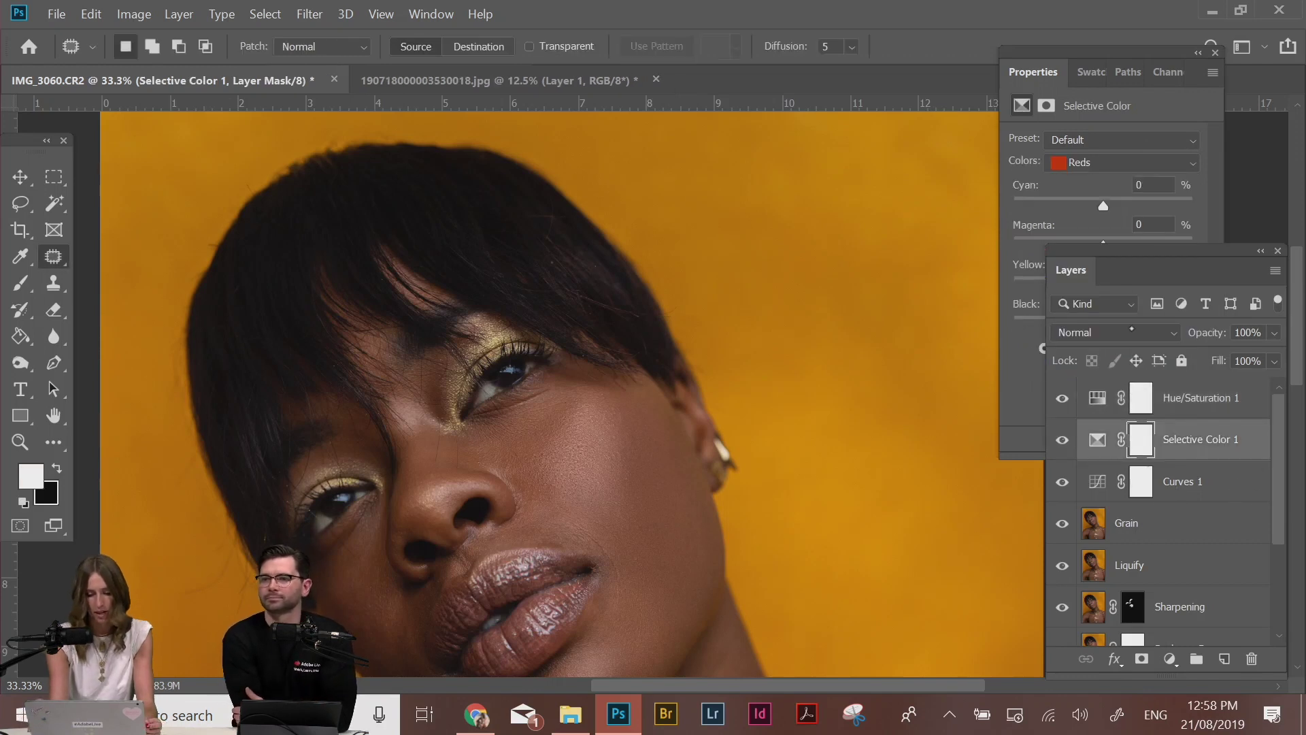
left_click(1123, 162)
left_click(1101, 196)
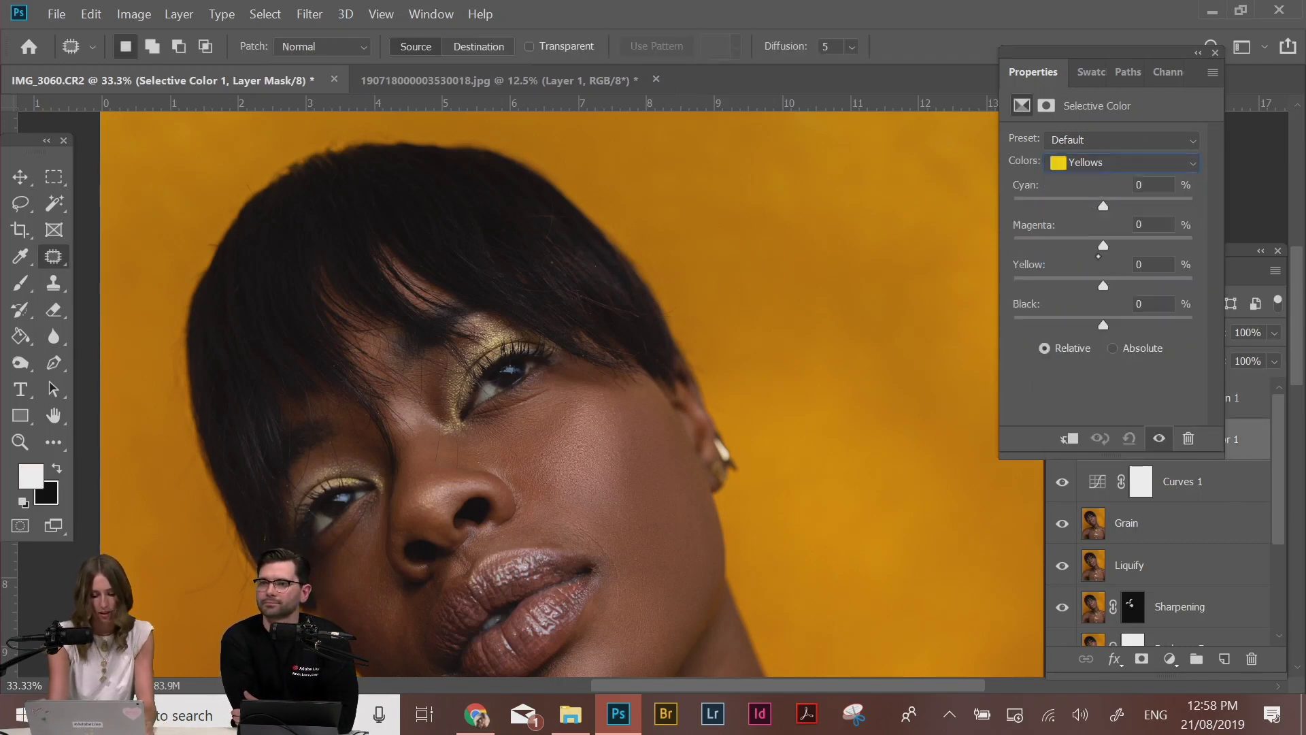
Try a cyan amount of +7% in the Yellows and reset it to 0
key("ctrl+minus")
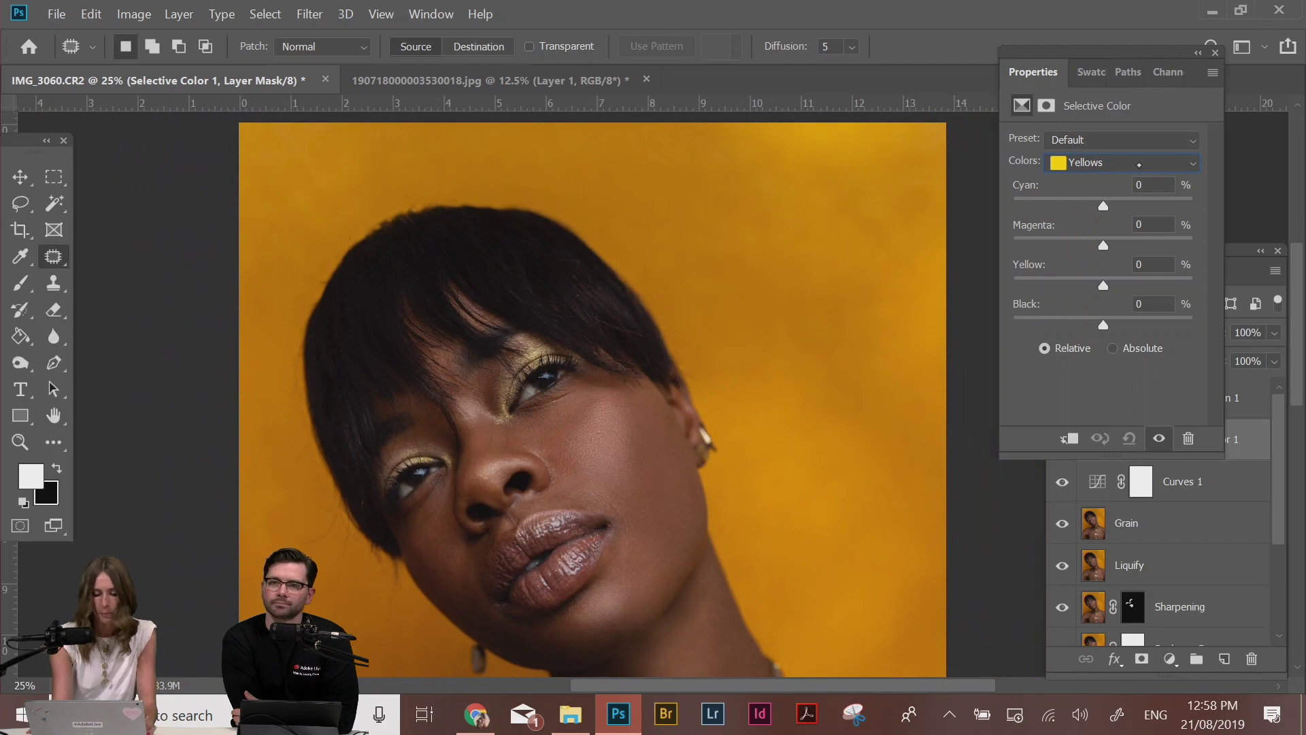
mouse_move(1116, 205)
left_mouse_down()
mouse_move(1152, 201)
mouse_move(1042, 206)
mouse_move(1108, 204)
left_mouse_up()
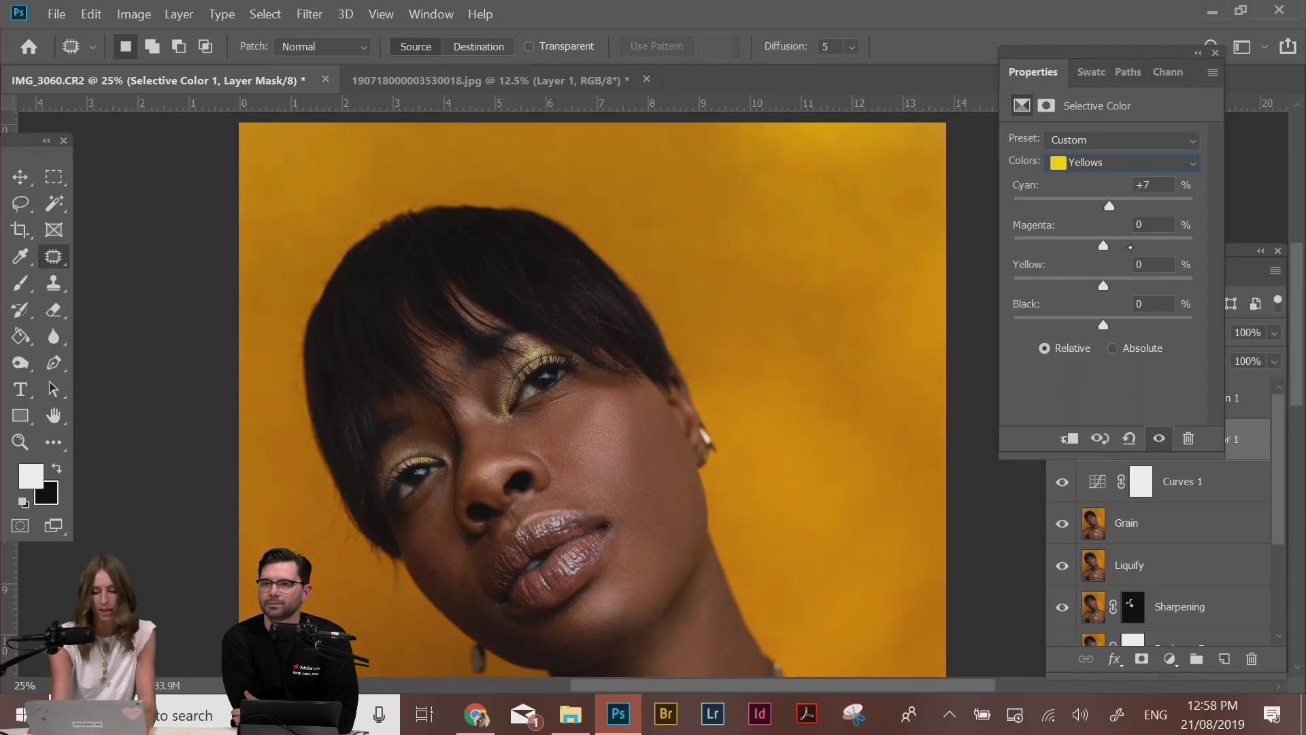
left_click(1166, 188)
type("0")
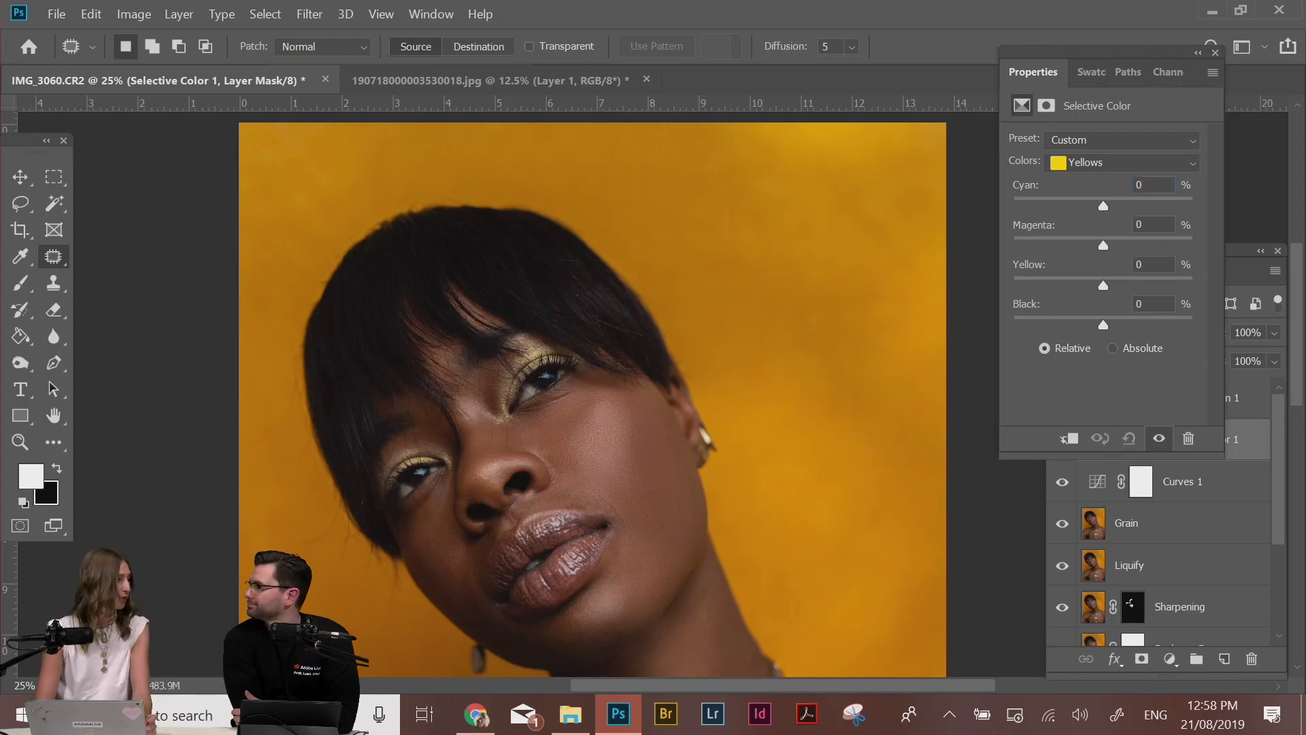
Delete the unused Hue/Saturation 1 adjustment layer
key("ctrl+minus")
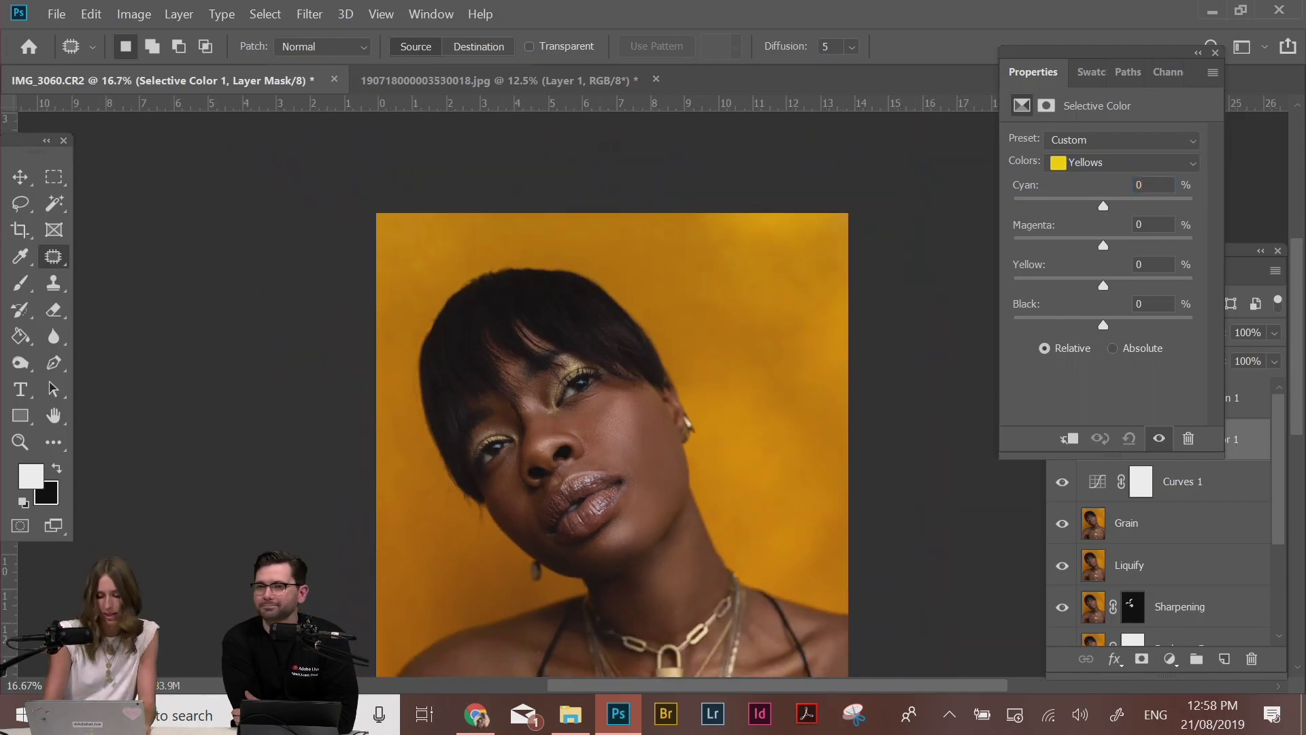
left_click(1239, 404)
left_click(1233, 414)
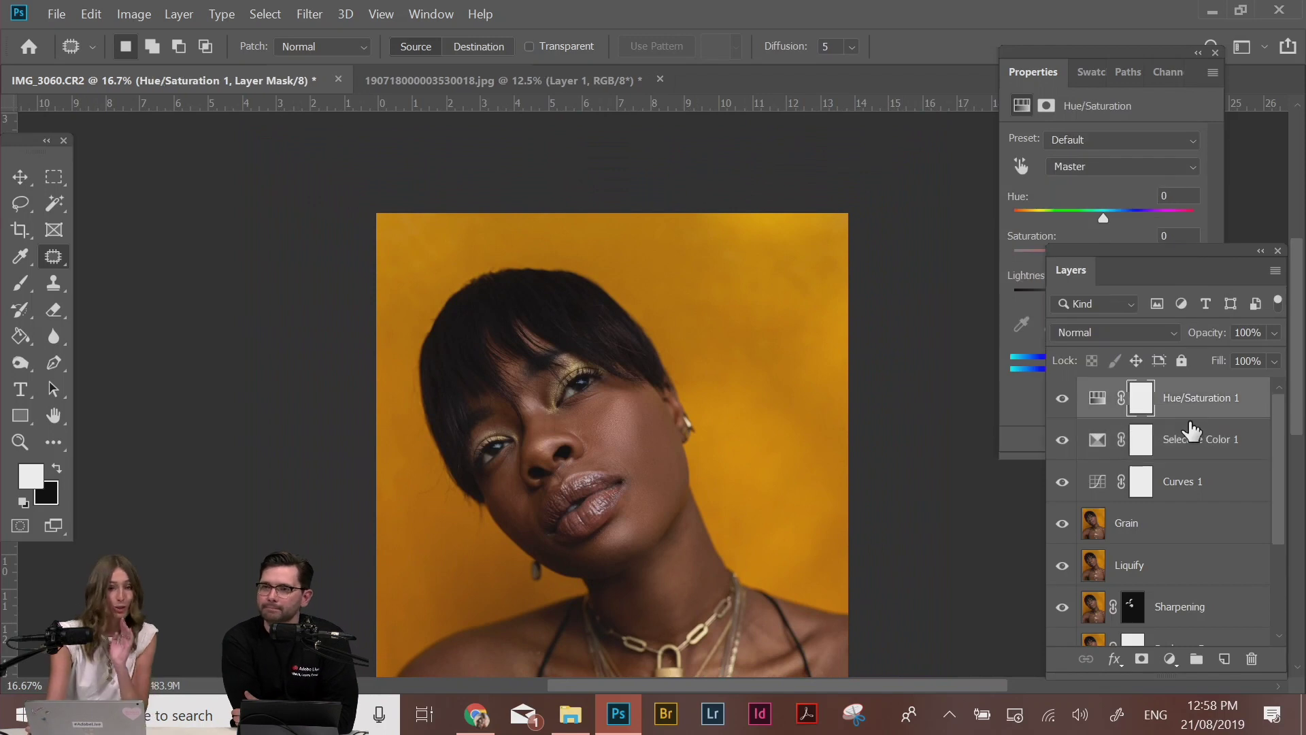
left_click_drag(1169, 408, 1250, 658)
Try Black amounts of -9% and +11% for the Yellows in the Selective Color 1 layer
left_click(1177, 389)
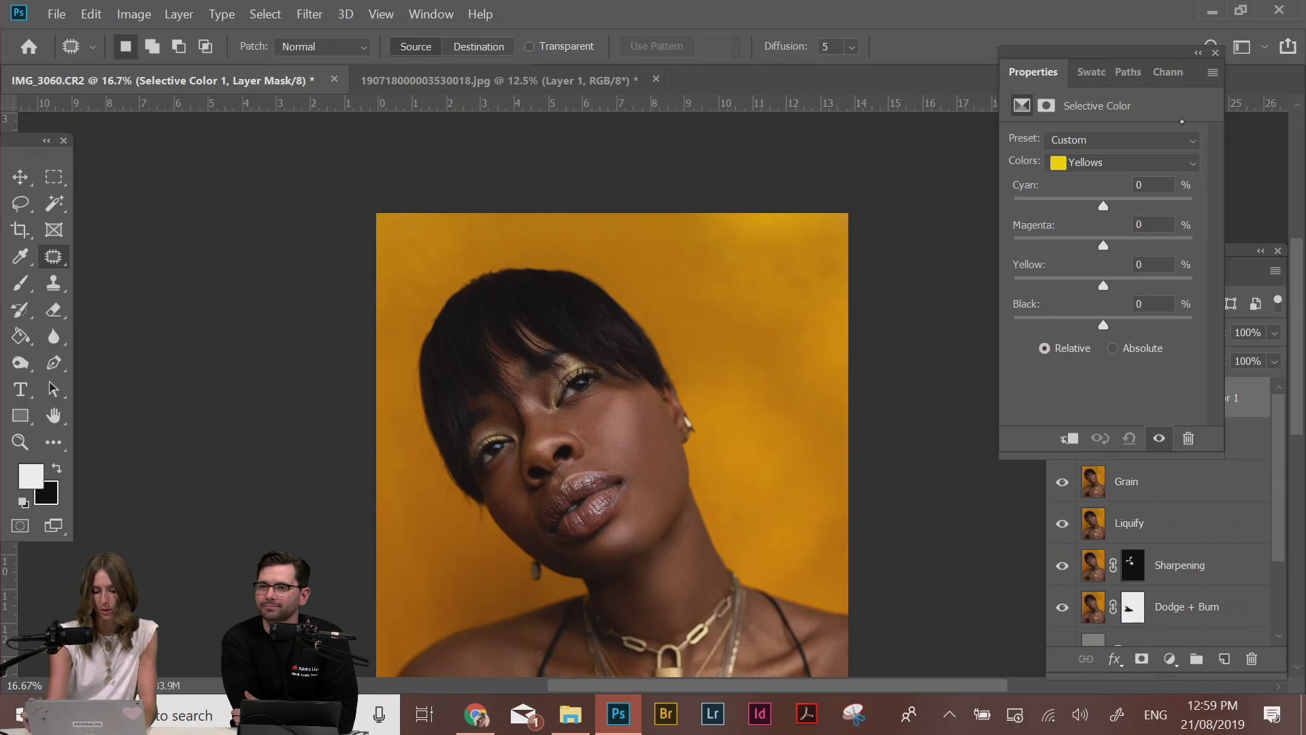
left_click(1163, 304)
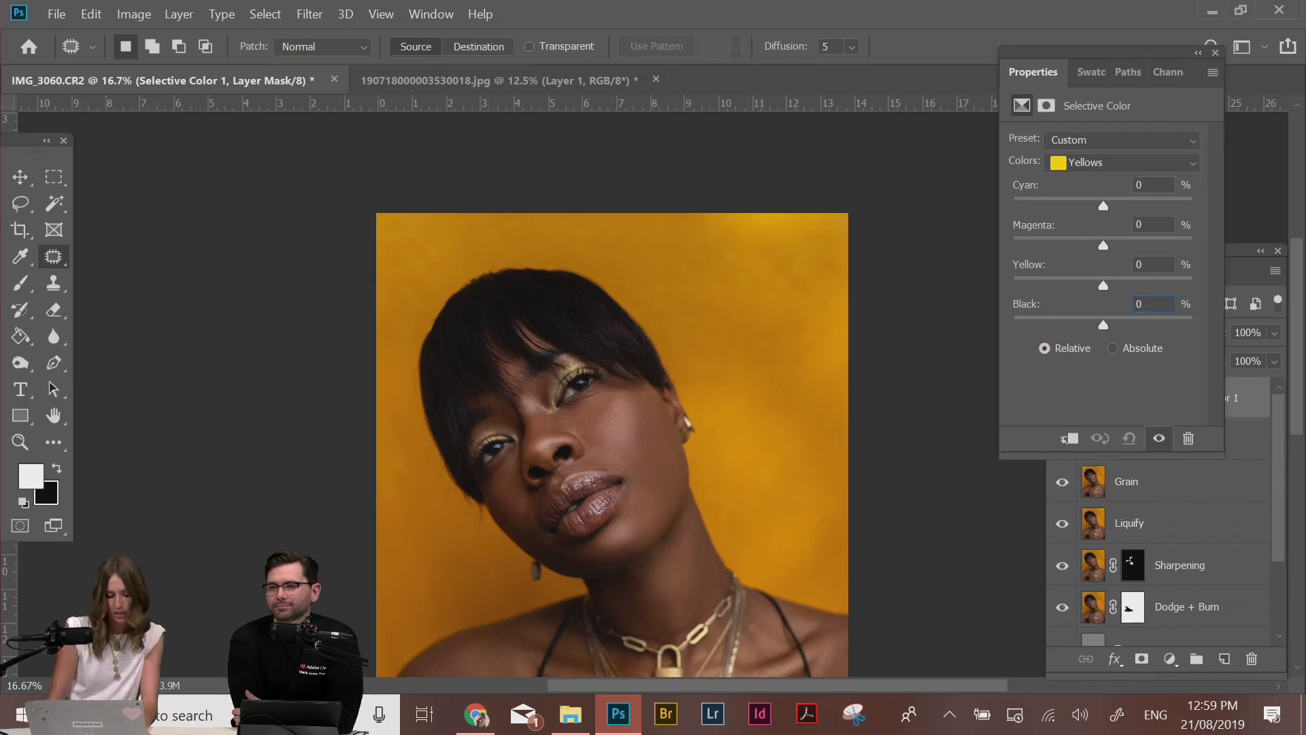
key("shift+Down")
key("Up")
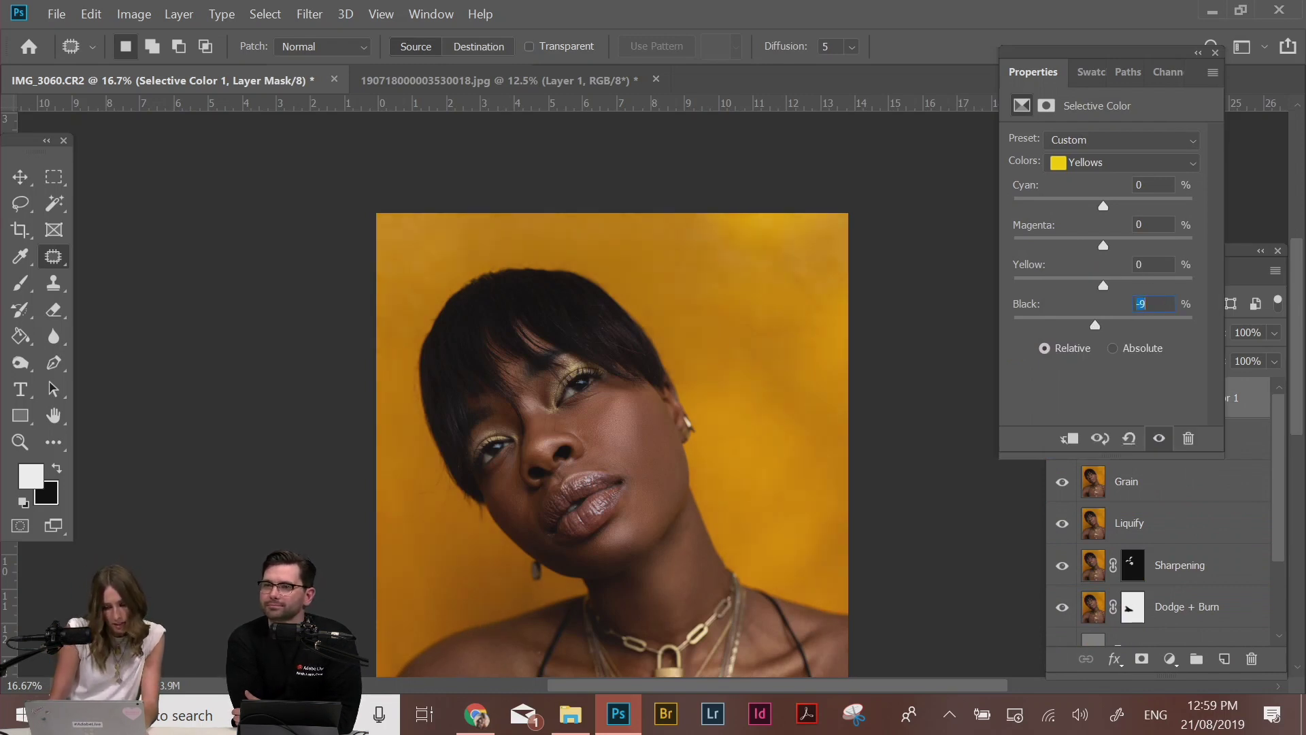
key("ctrl+plus")
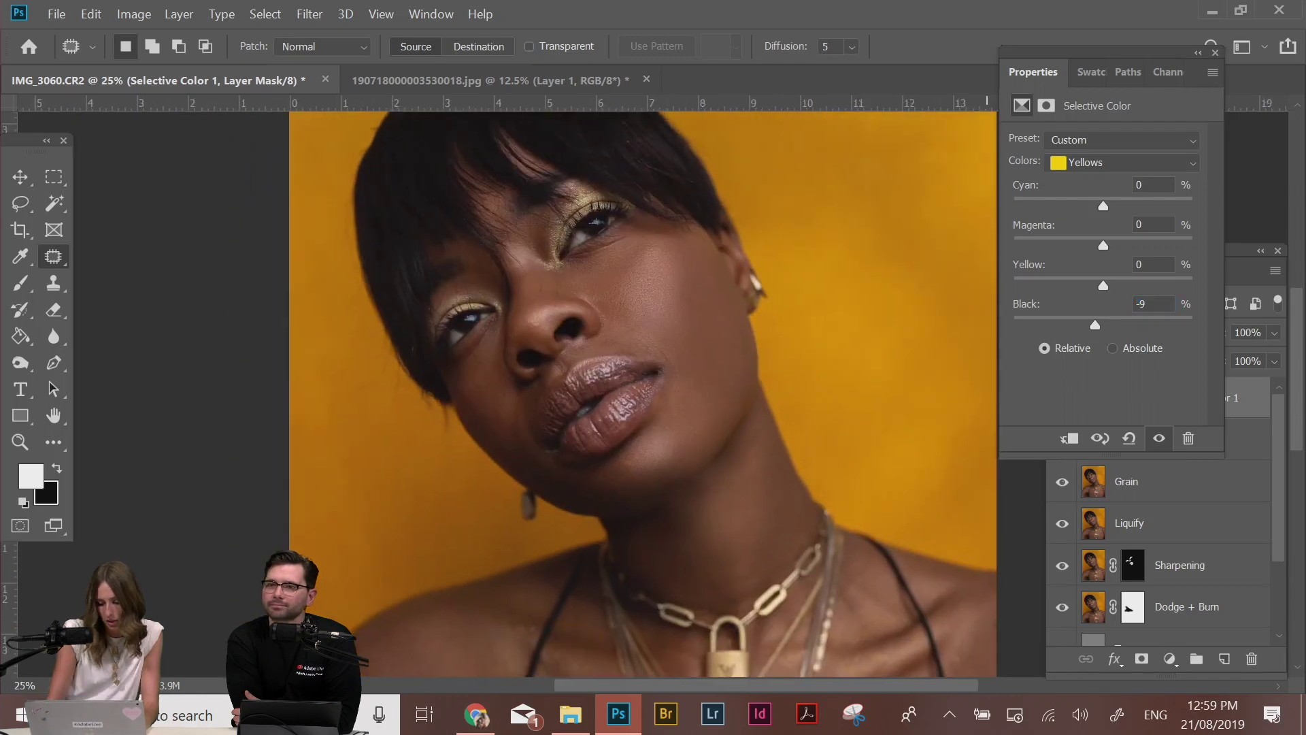
key("ctrl+minus")
key("shift+Down")
key("shift+Up")
key("shift+Up")
key("shift+Up")
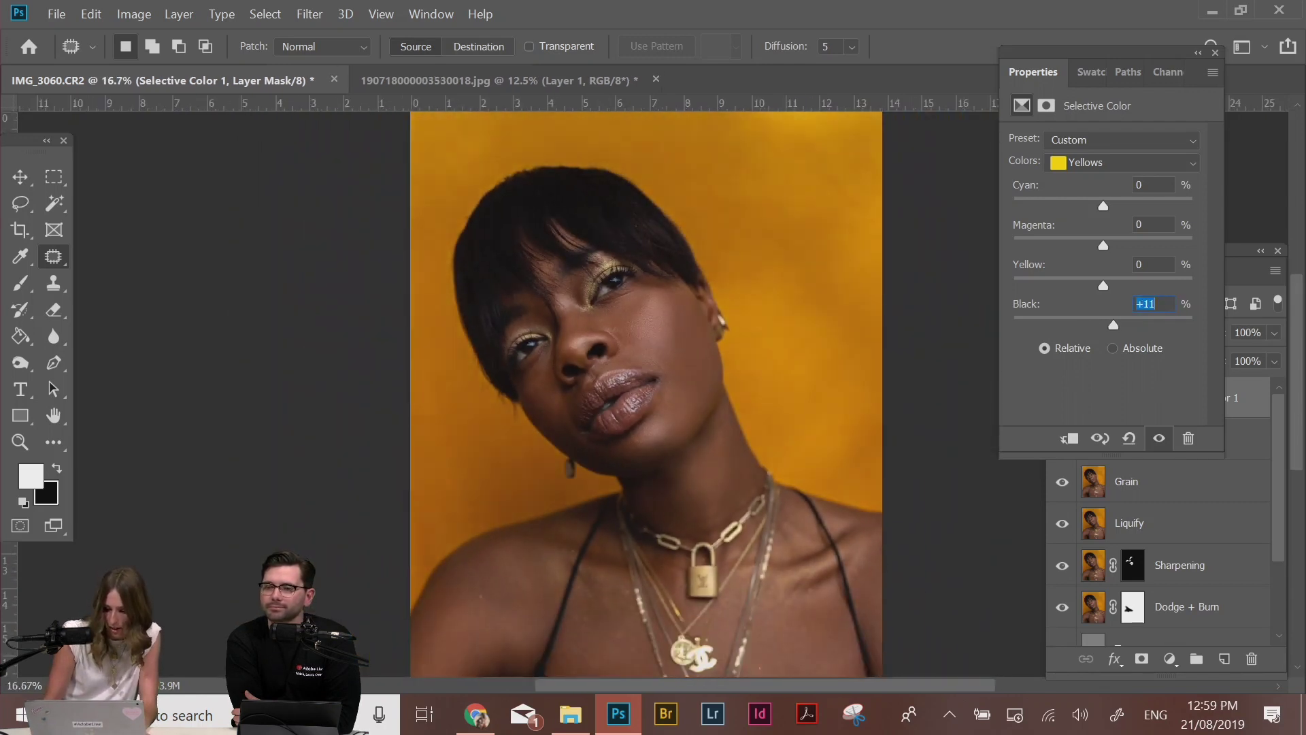
Lower the Yellows' Black amount to -99% to test an extremely light background
key("shift+Down")
key("shift+Down")
key("shift+Down")
key("shift+Down")
key("shift+Down")
key("shift+Down")
key("shift+Down")
key("shift+Down")
key("shift+Down")
key("shift+Down")
key("shift+Down")
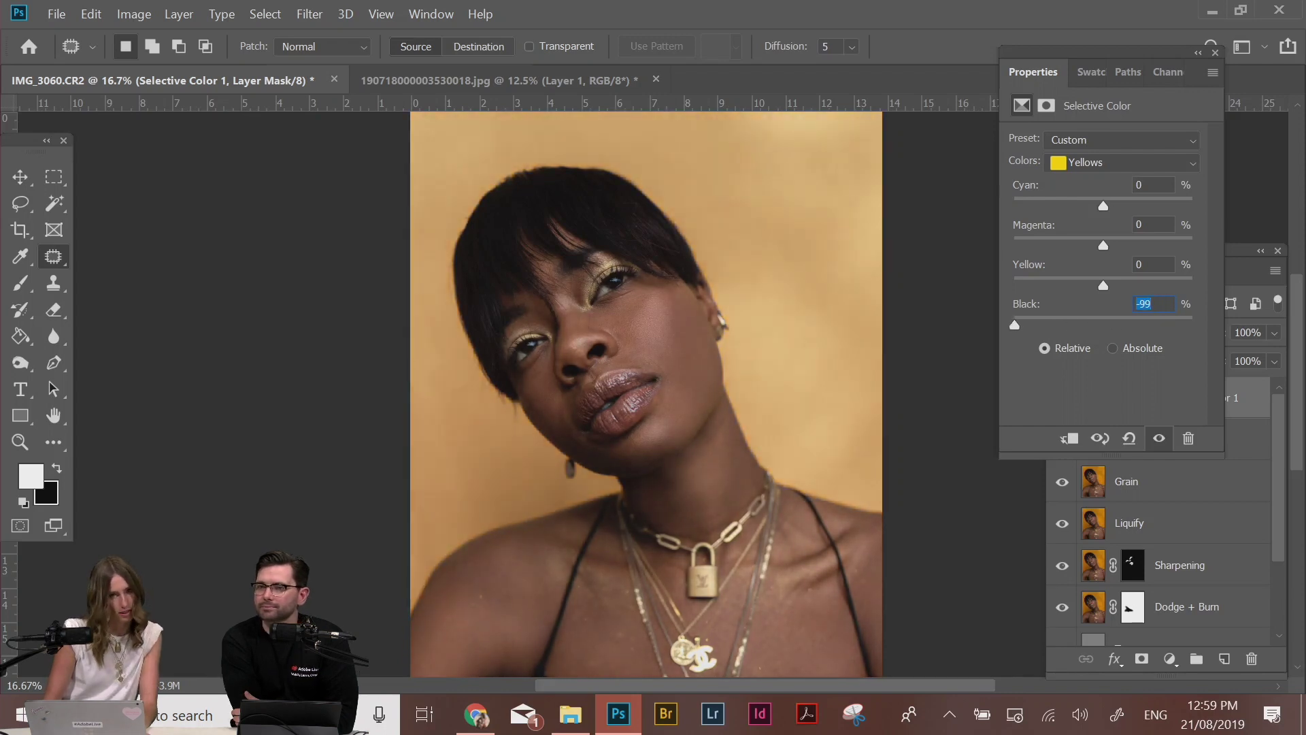
Raise the Yellows' Black amount gradually to -8% to bring back the background's depth
key("shift+Up")
key("shift+Up")
key("shift+Up")
key("shift+Up")
key("shift+Up")
key("shift+Up")
key("shift+Up")
key("shift+Up")
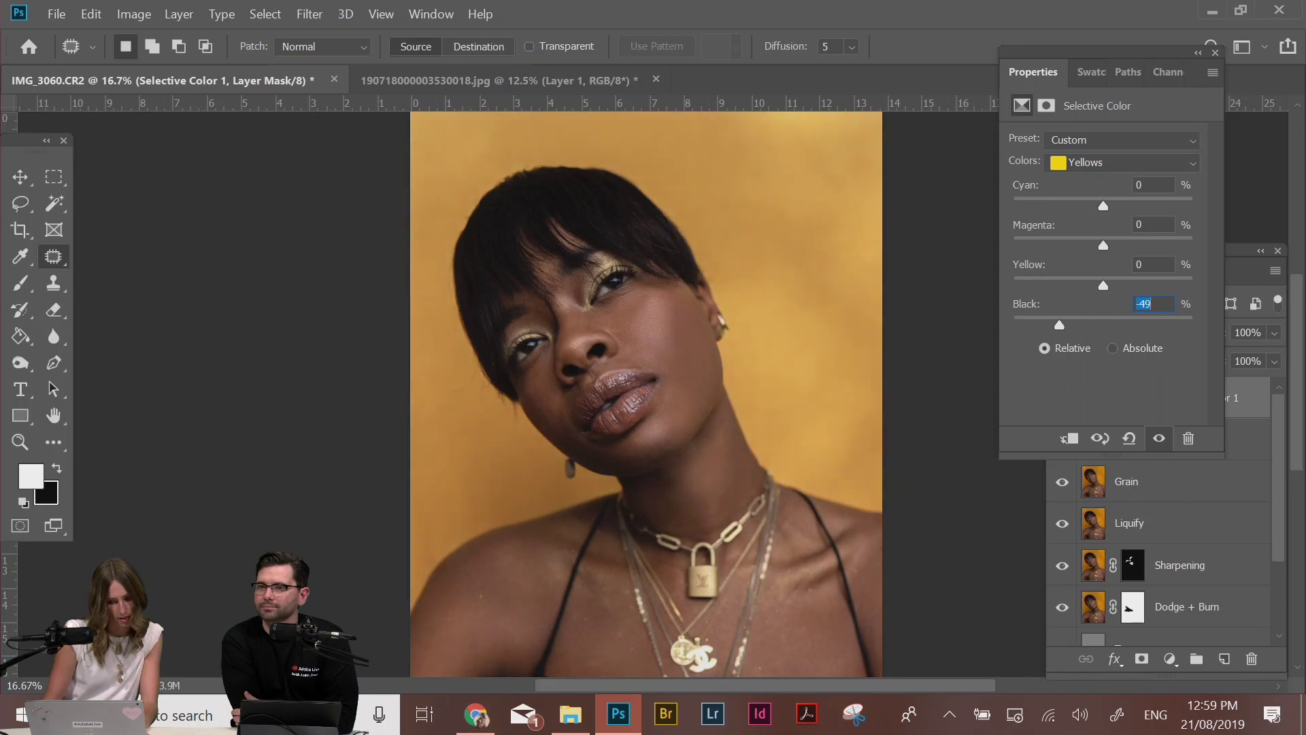
key("Up")
key("Up")
key("Up")
key("Up")
key("Up")
key("Up")
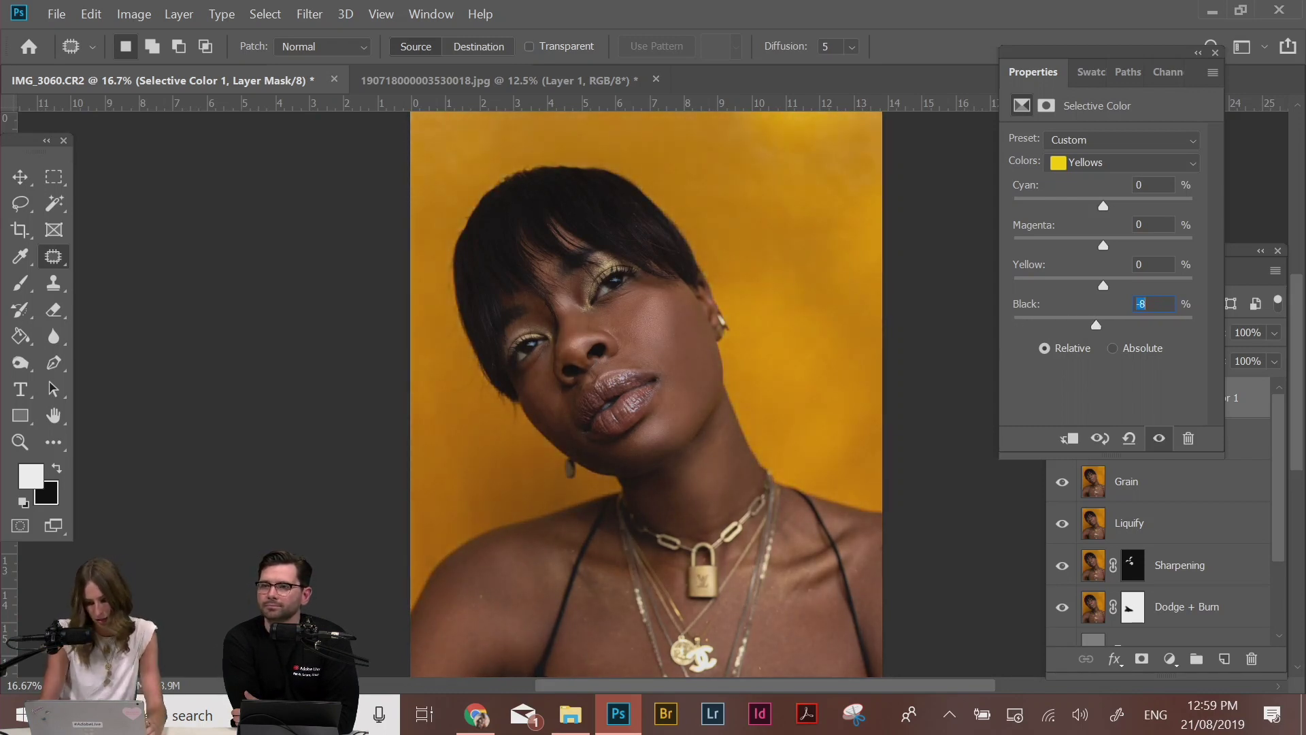
Set the Yellows' Black amount to +20% to deepen the yellow background
key("shift+Up")
key("shift+Up")
key("shift+Up")
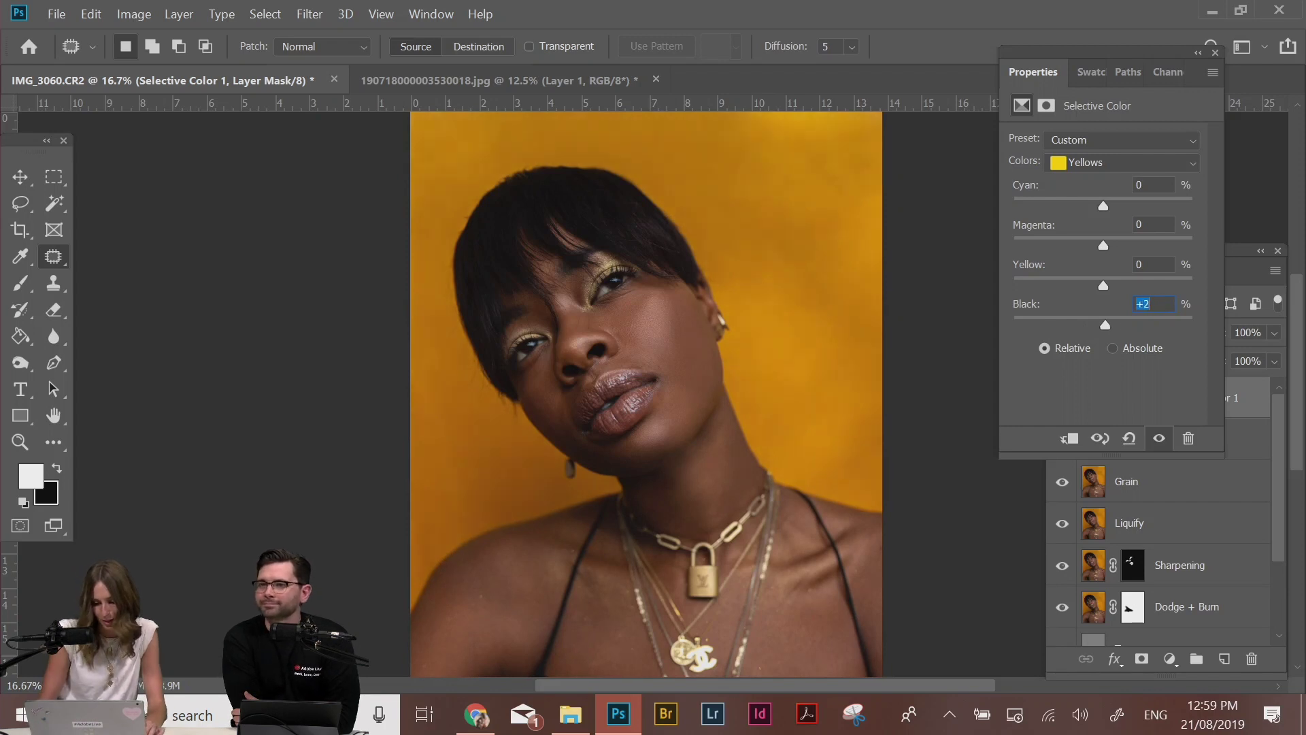
key("Down")
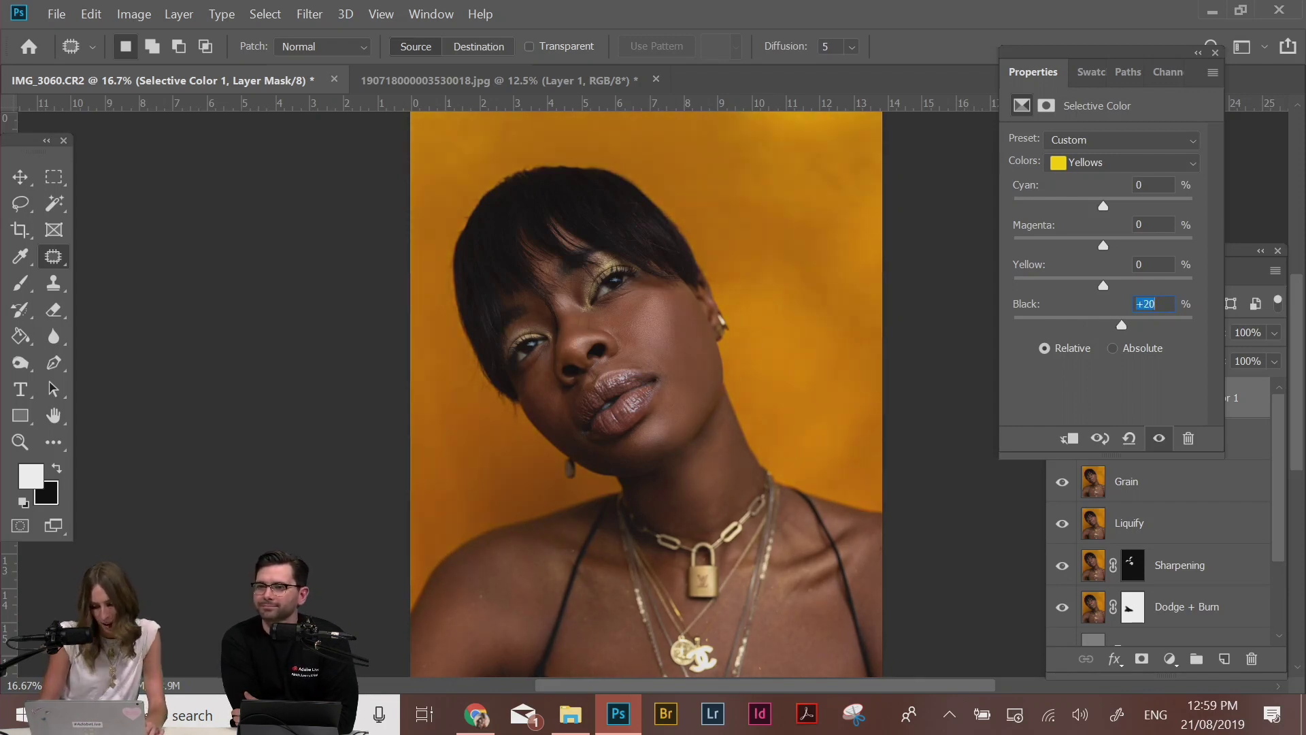
Compare the portrait with and without the selective colour change by repeatedly toggling the Selective Color 1 layer's visibility
left_click(1243, 389)
left_click(1059, 399)
left_click(1060, 401)
left_click(1061, 400)
left_click(1062, 400)
left_click(1061, 400)
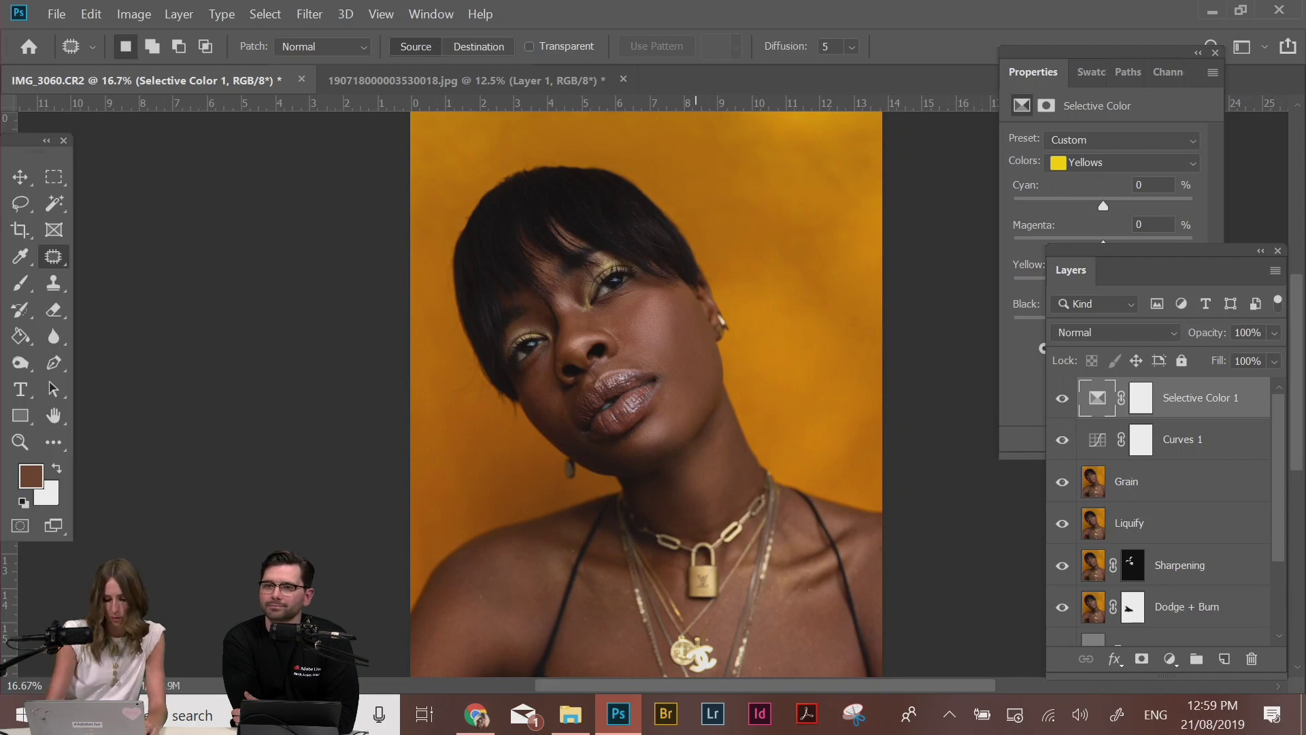
key("ctrl+minus")
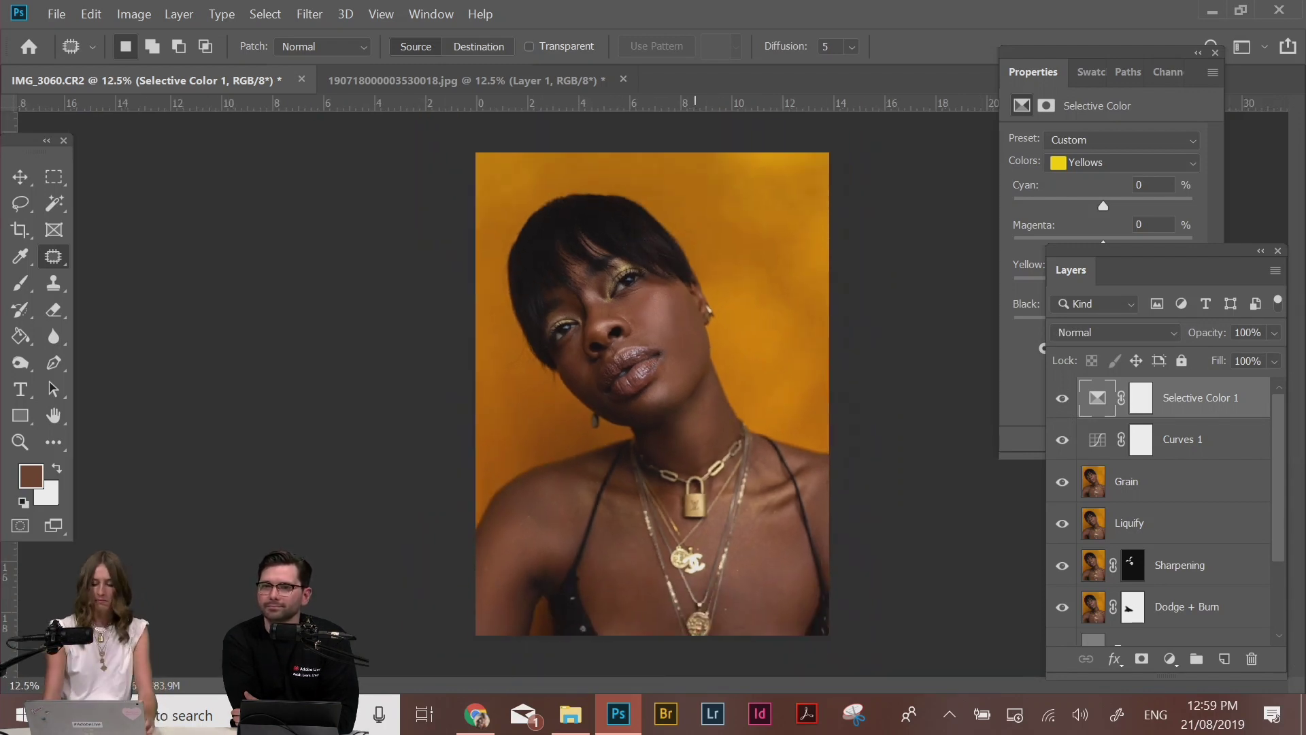
Add a Black & White adjustment layer above Selective Color 1
left_click(1170, 658)
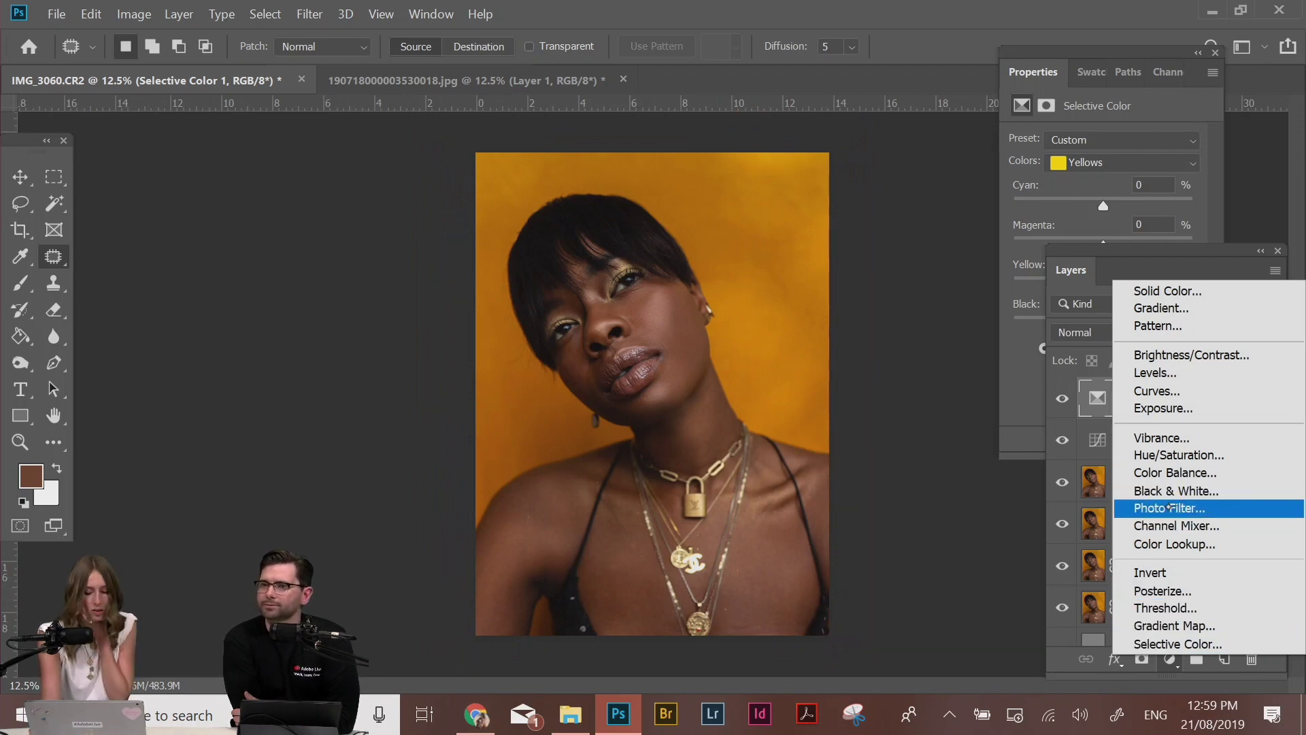
left_click(1080, 403)
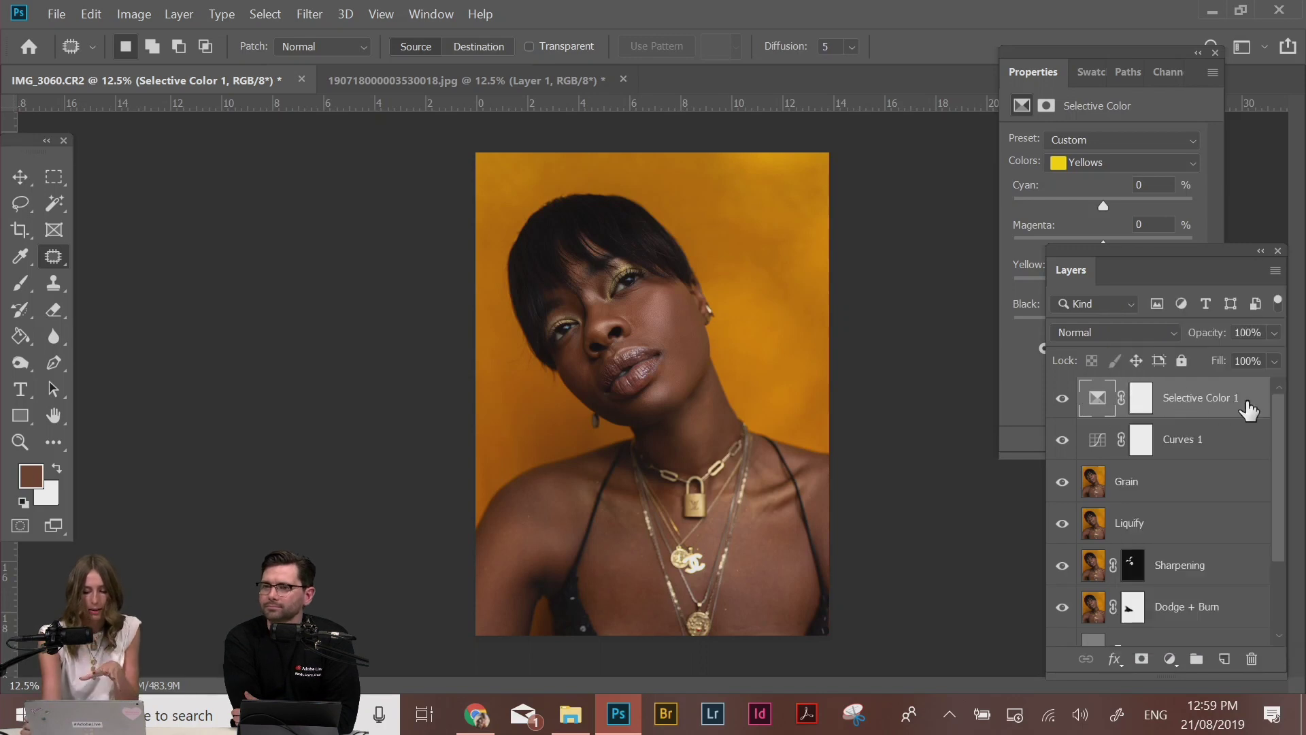
left_click(1170, 659)
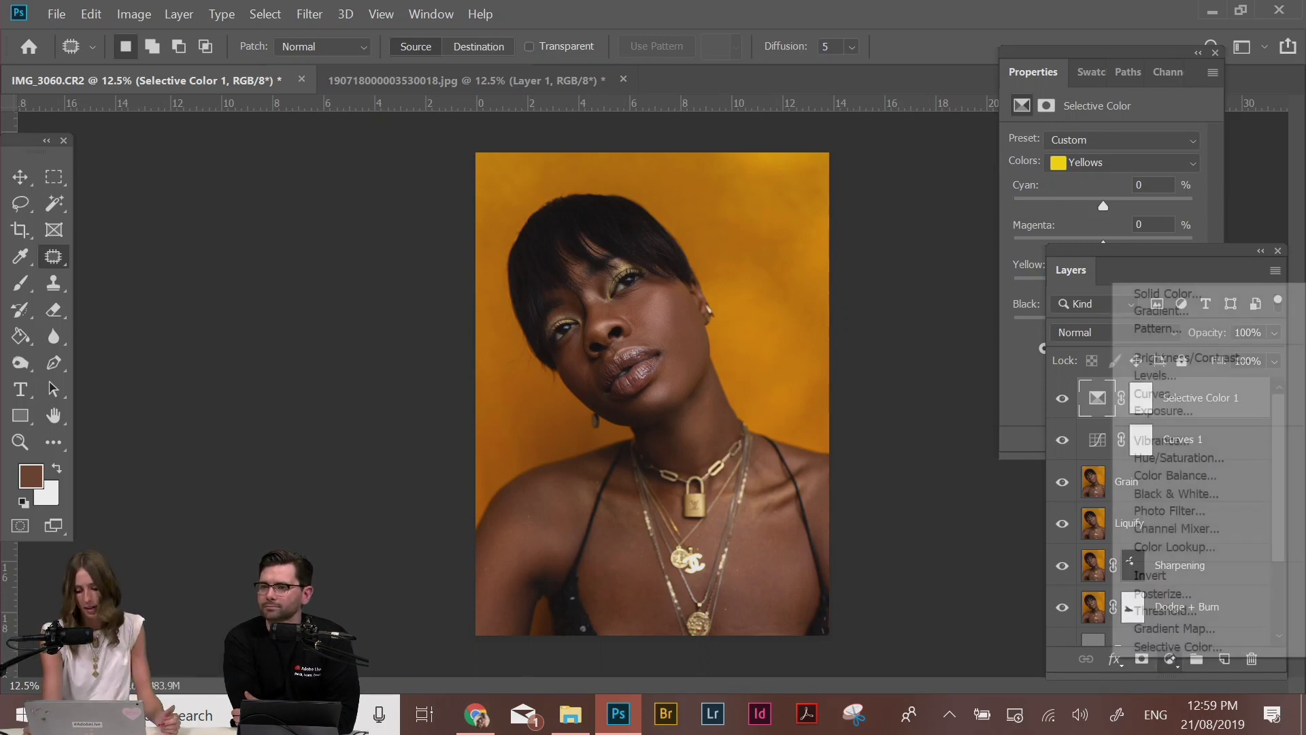
left_click(1196, 494)
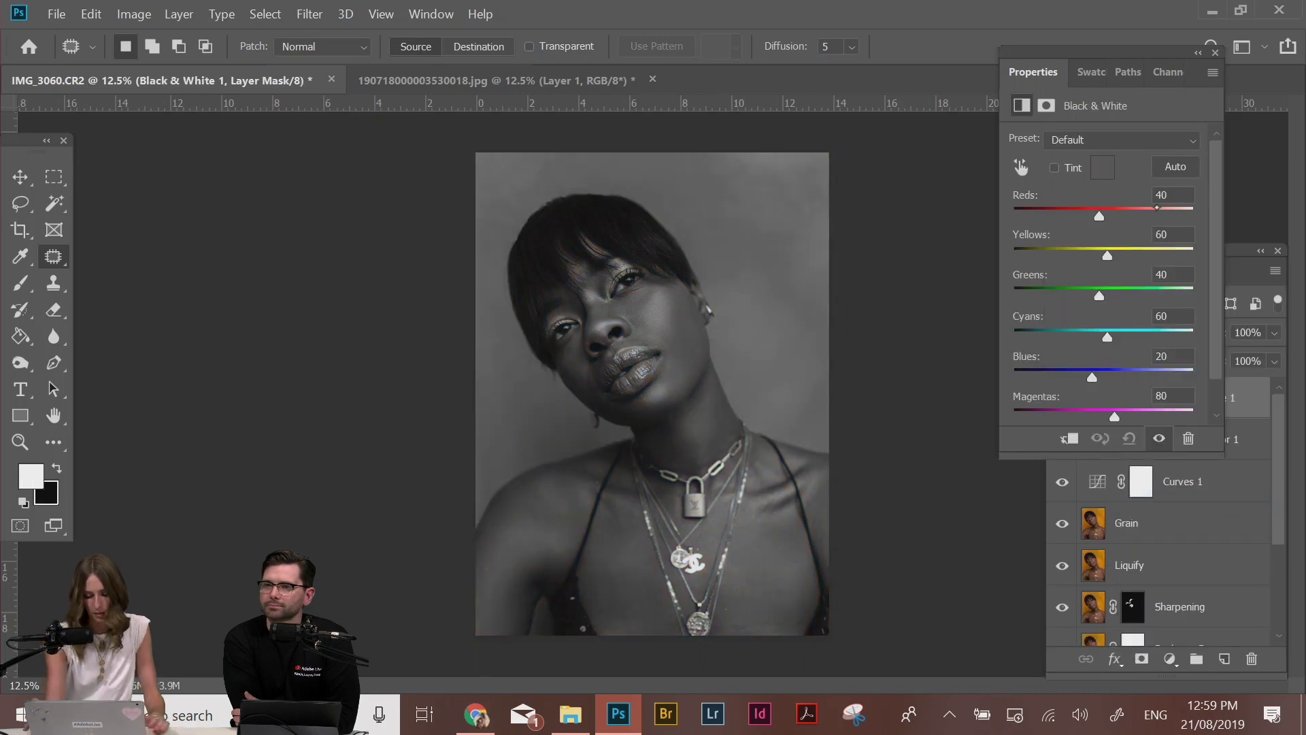
Set Yellows to 27 and Reds to 78 in the Black & White adjustment to separate the skin from the background
key("ctrl+plus")
key("ctrl+plus")
mouse_move(1107, 255)
left_mouse_down()
mouse_move(1202, 251)
mouse_move(1081, 255)
mouse_move(1095, 256)
left_mouse_up()
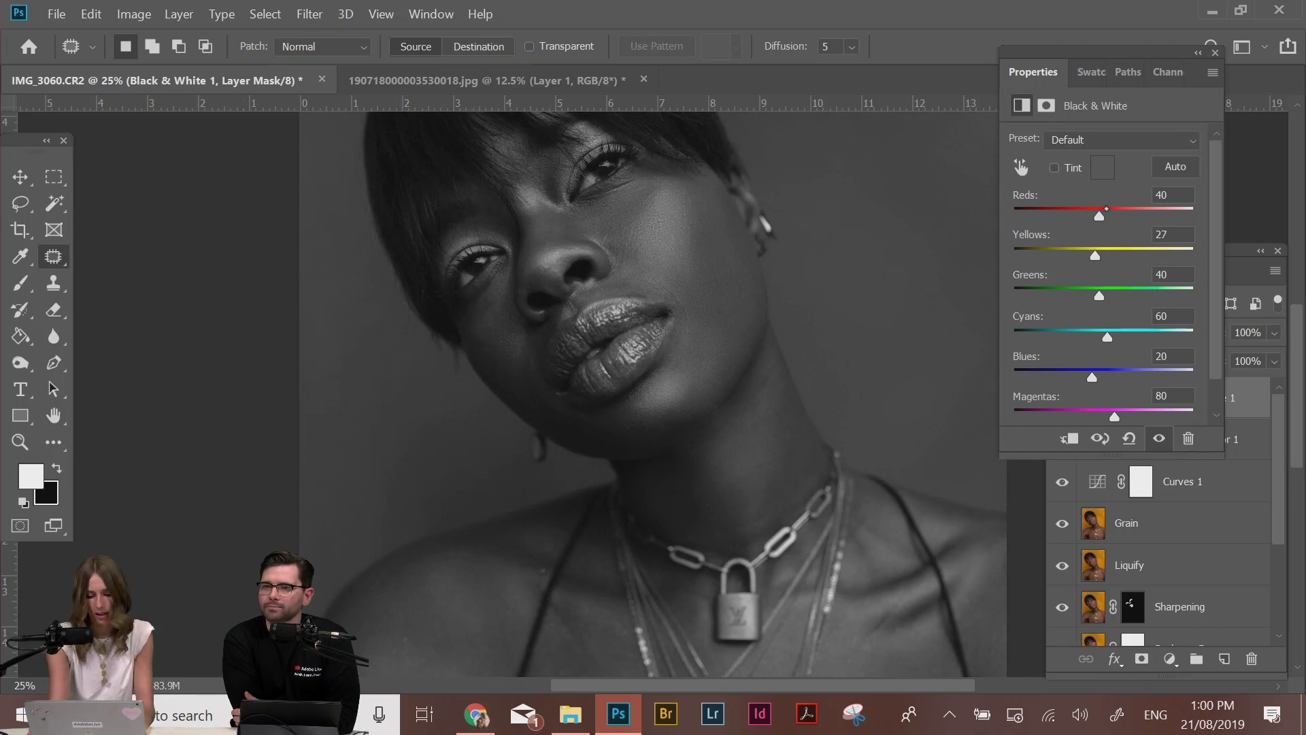
left_click_drag(1106, 209, 1114, 211)
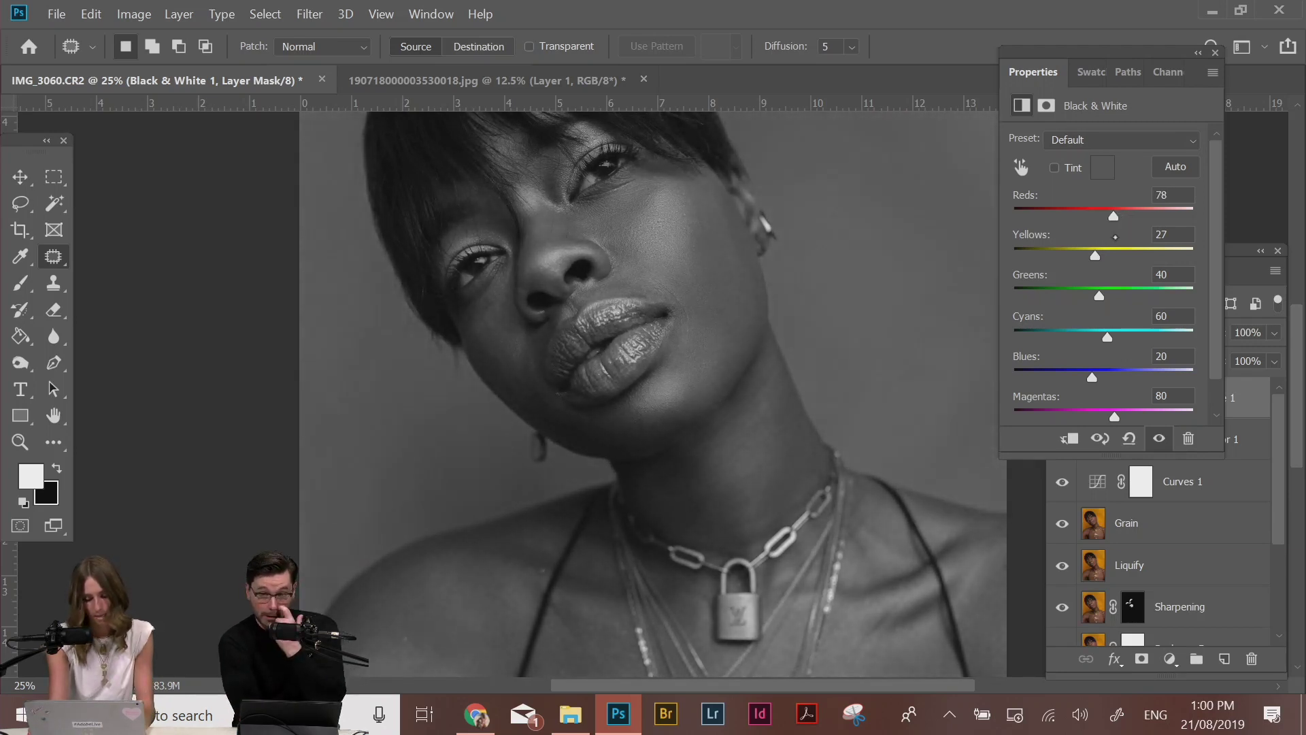
Set Blues to 13 in the Black & White adjustment and examine the monochrome portrait as a whole and close up around the lips
mouse_move(1095, 376)
left_mouse_down()
mouse_move(1151, 369)
mouse_move(1043, 376)
mouse_move(1090, 377)
left_mouse_up()
key("ctrl+minus")
key("ctrl+minus")
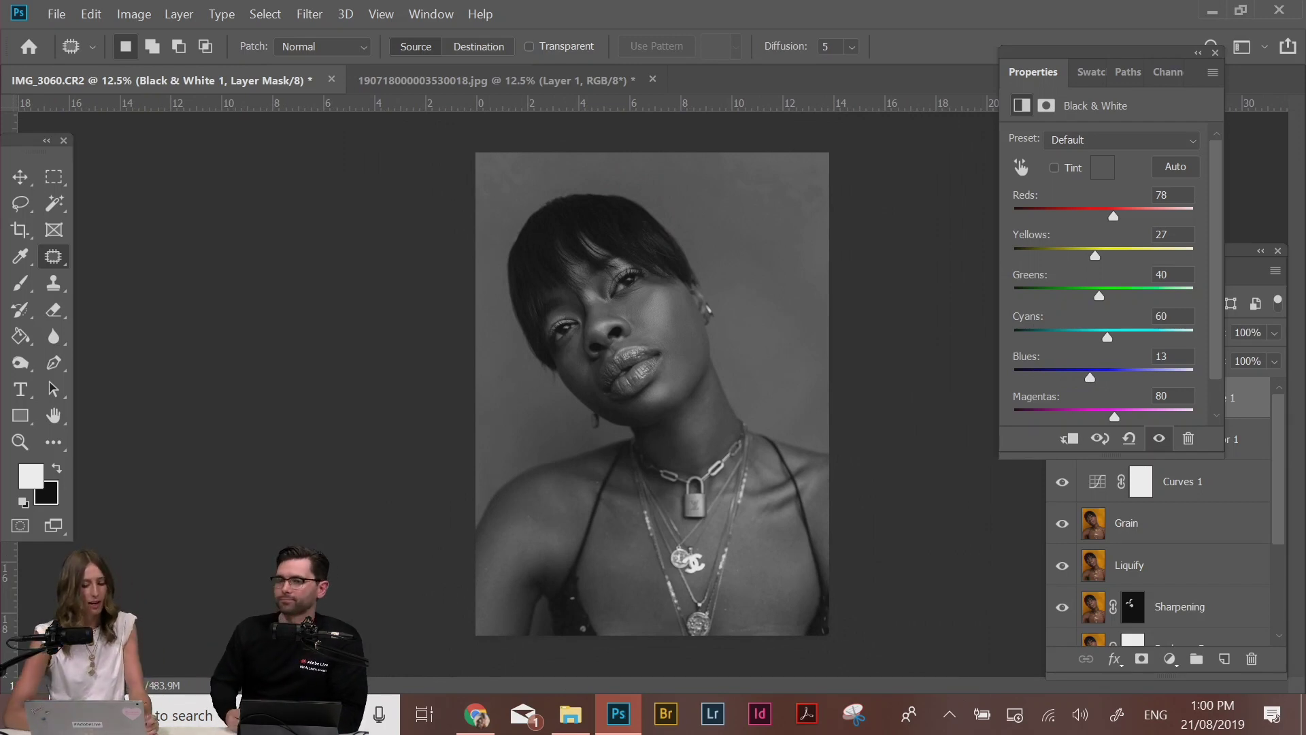
key("ctrl+plus")
key("ctrl+plus")
key("ctrl+plus")
key("ctrl+plus")
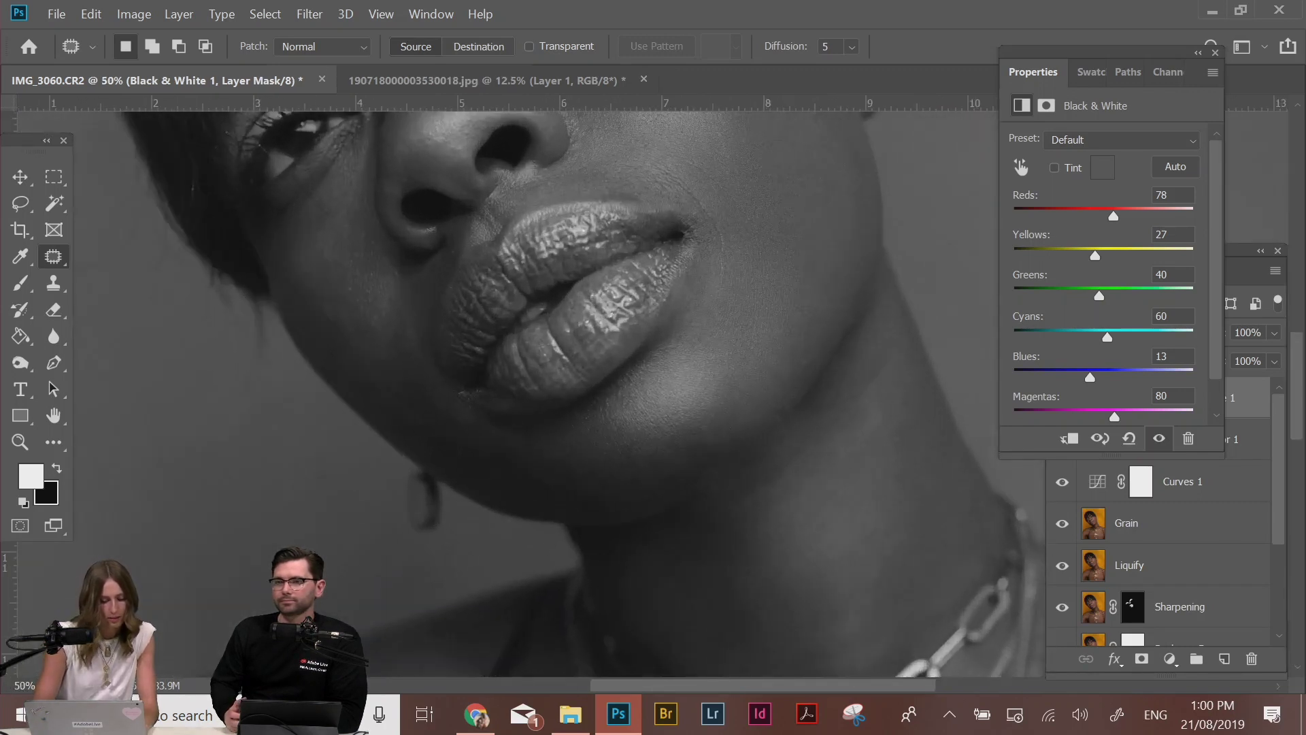
key("ctrl+minus")
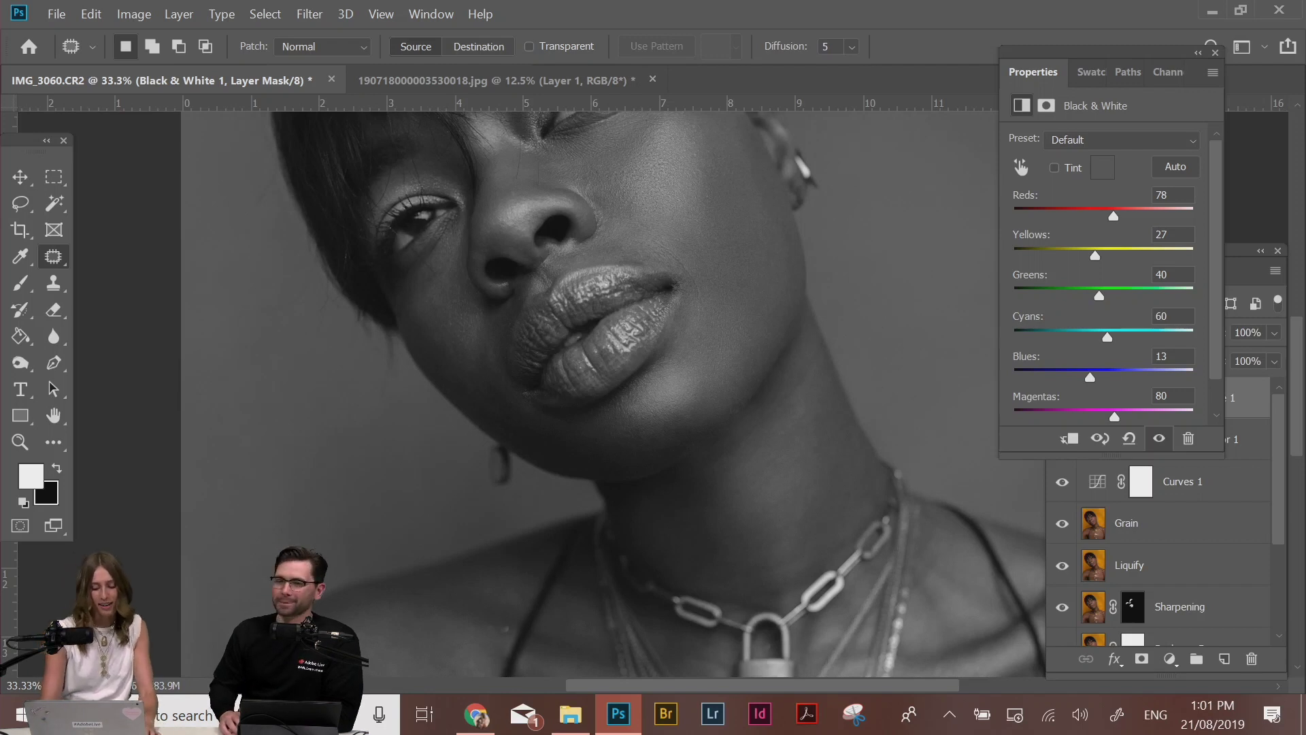
key("ctrl+minus")
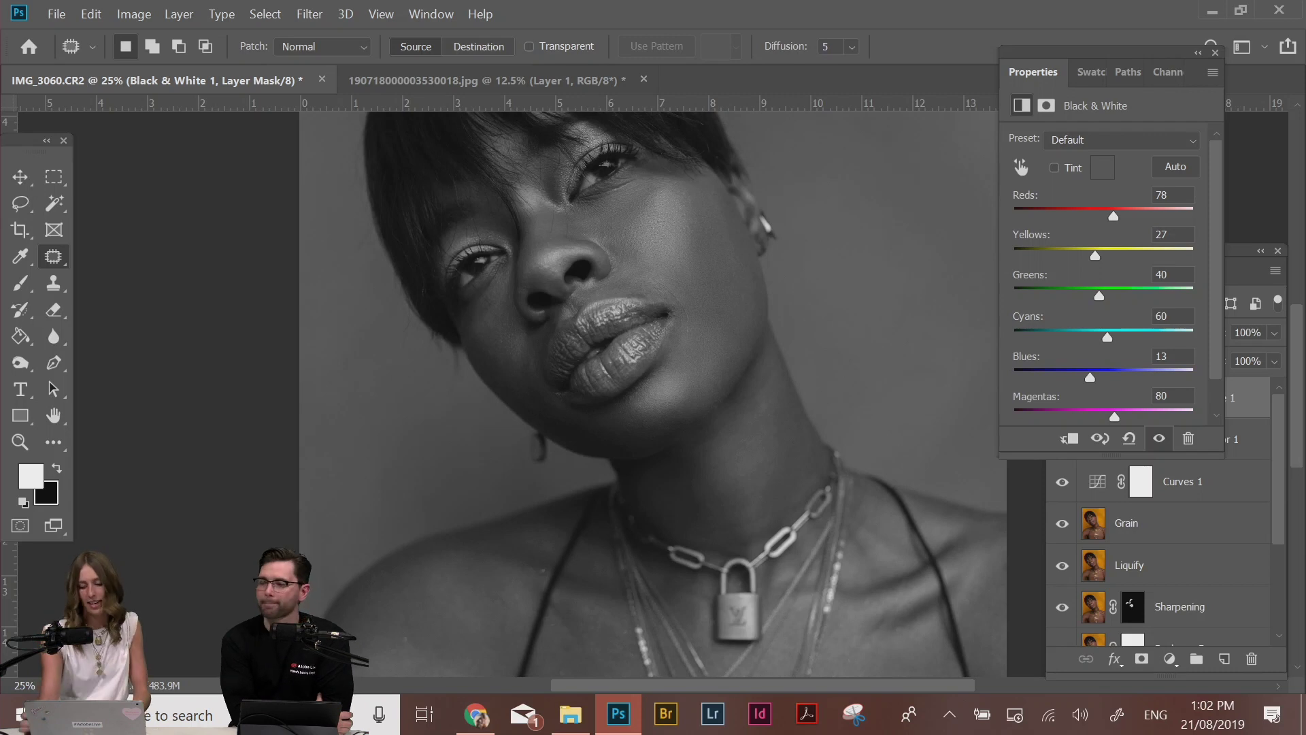
Delete the Black & White 1 adjustment layer to return the portrait to colour
left_click_drag(1267, 394, 1251, 658)
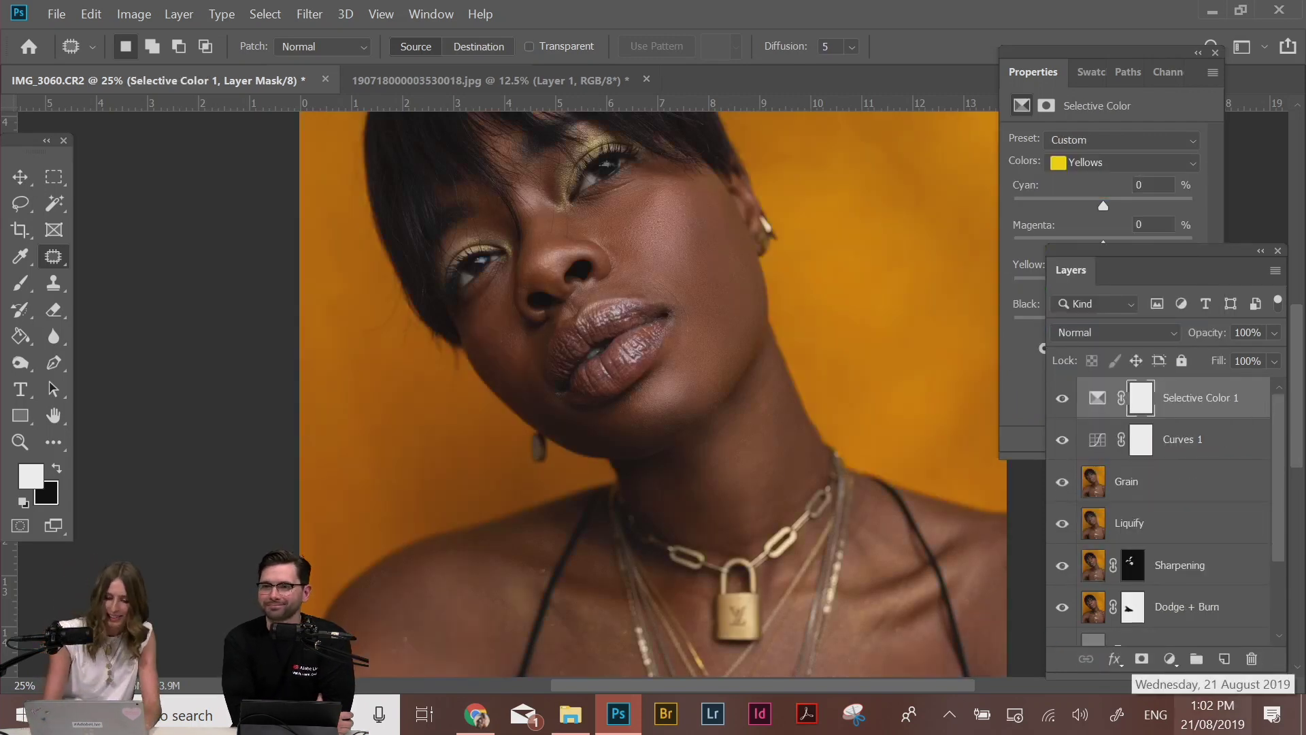
left_click_drag(856, 343, 842, 510)
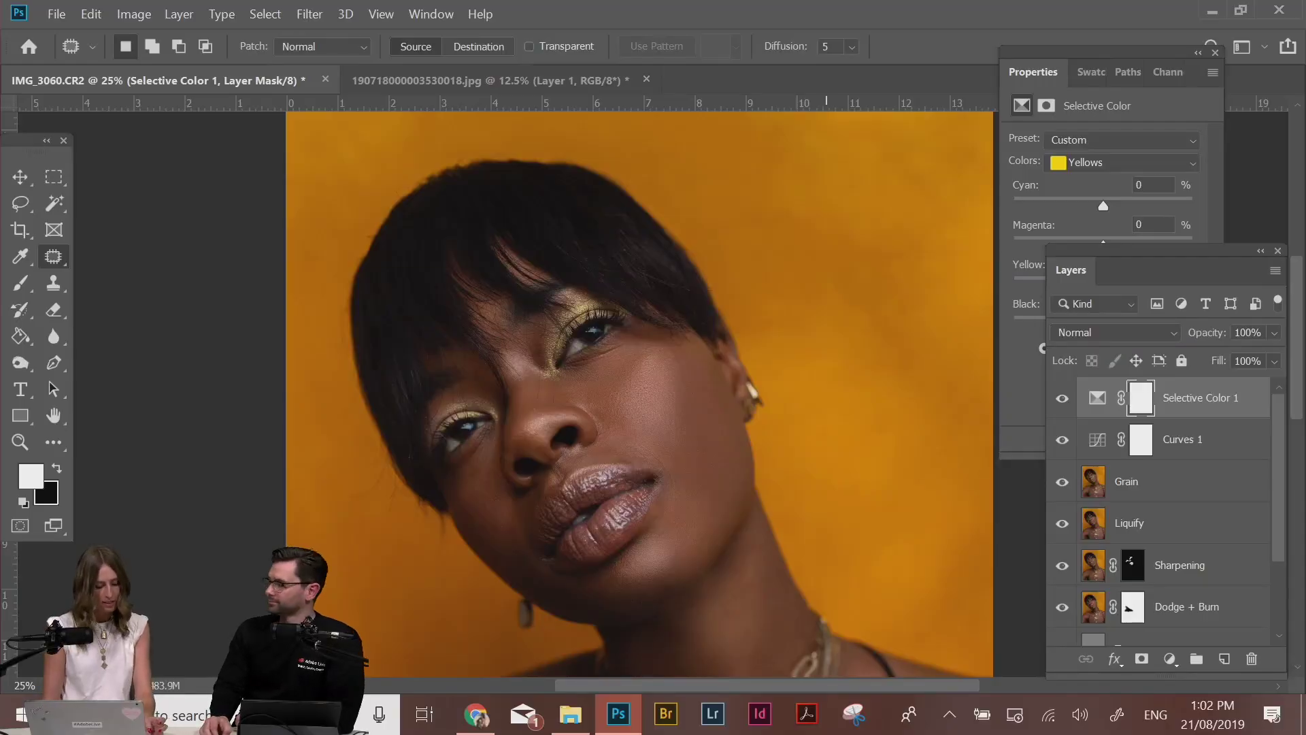
Review the JPEG export settings in Save for Web without saving the image
key("ctrl+alt+shift+s")
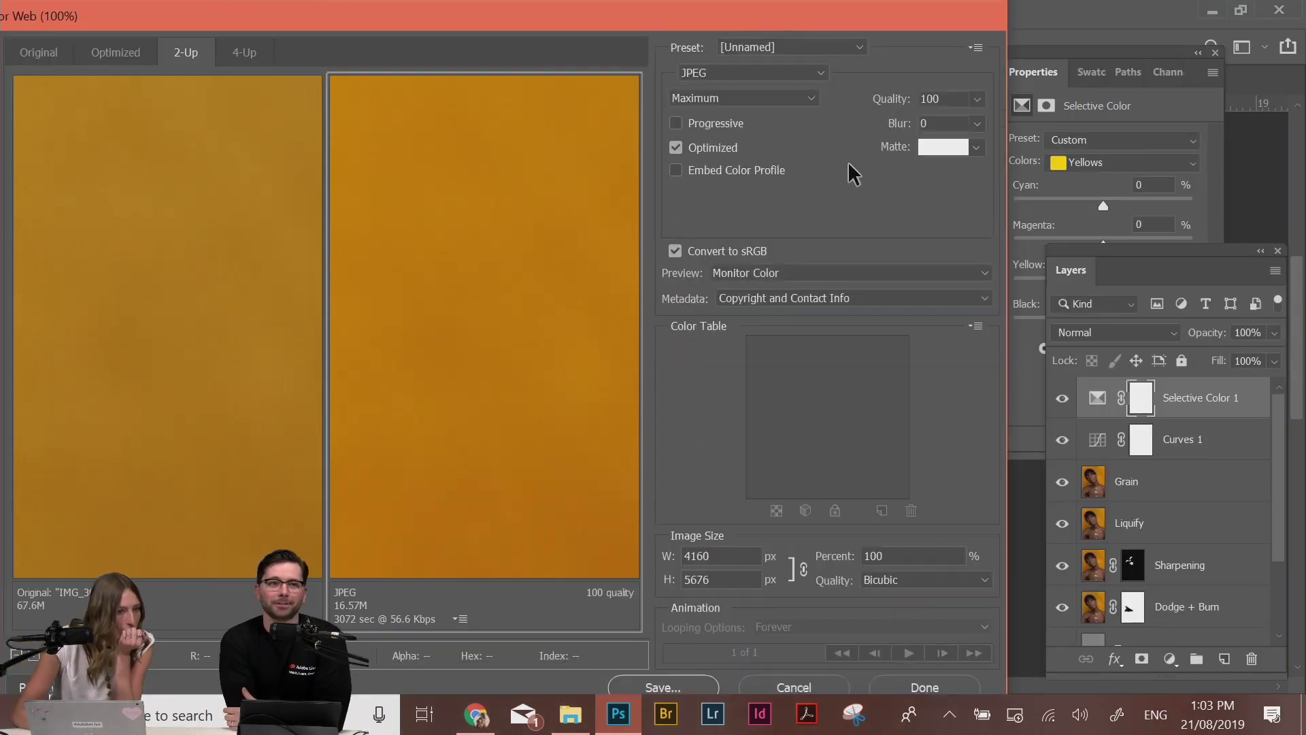
left_click(808, 687)
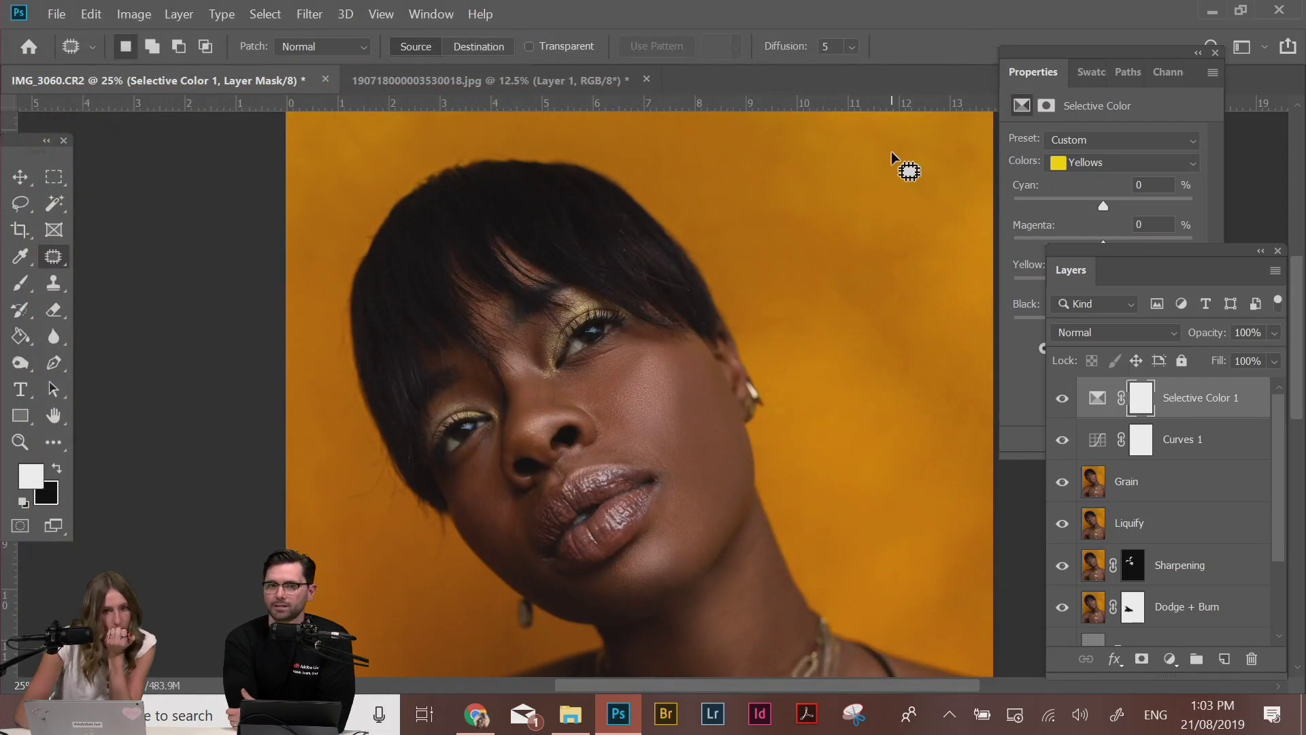